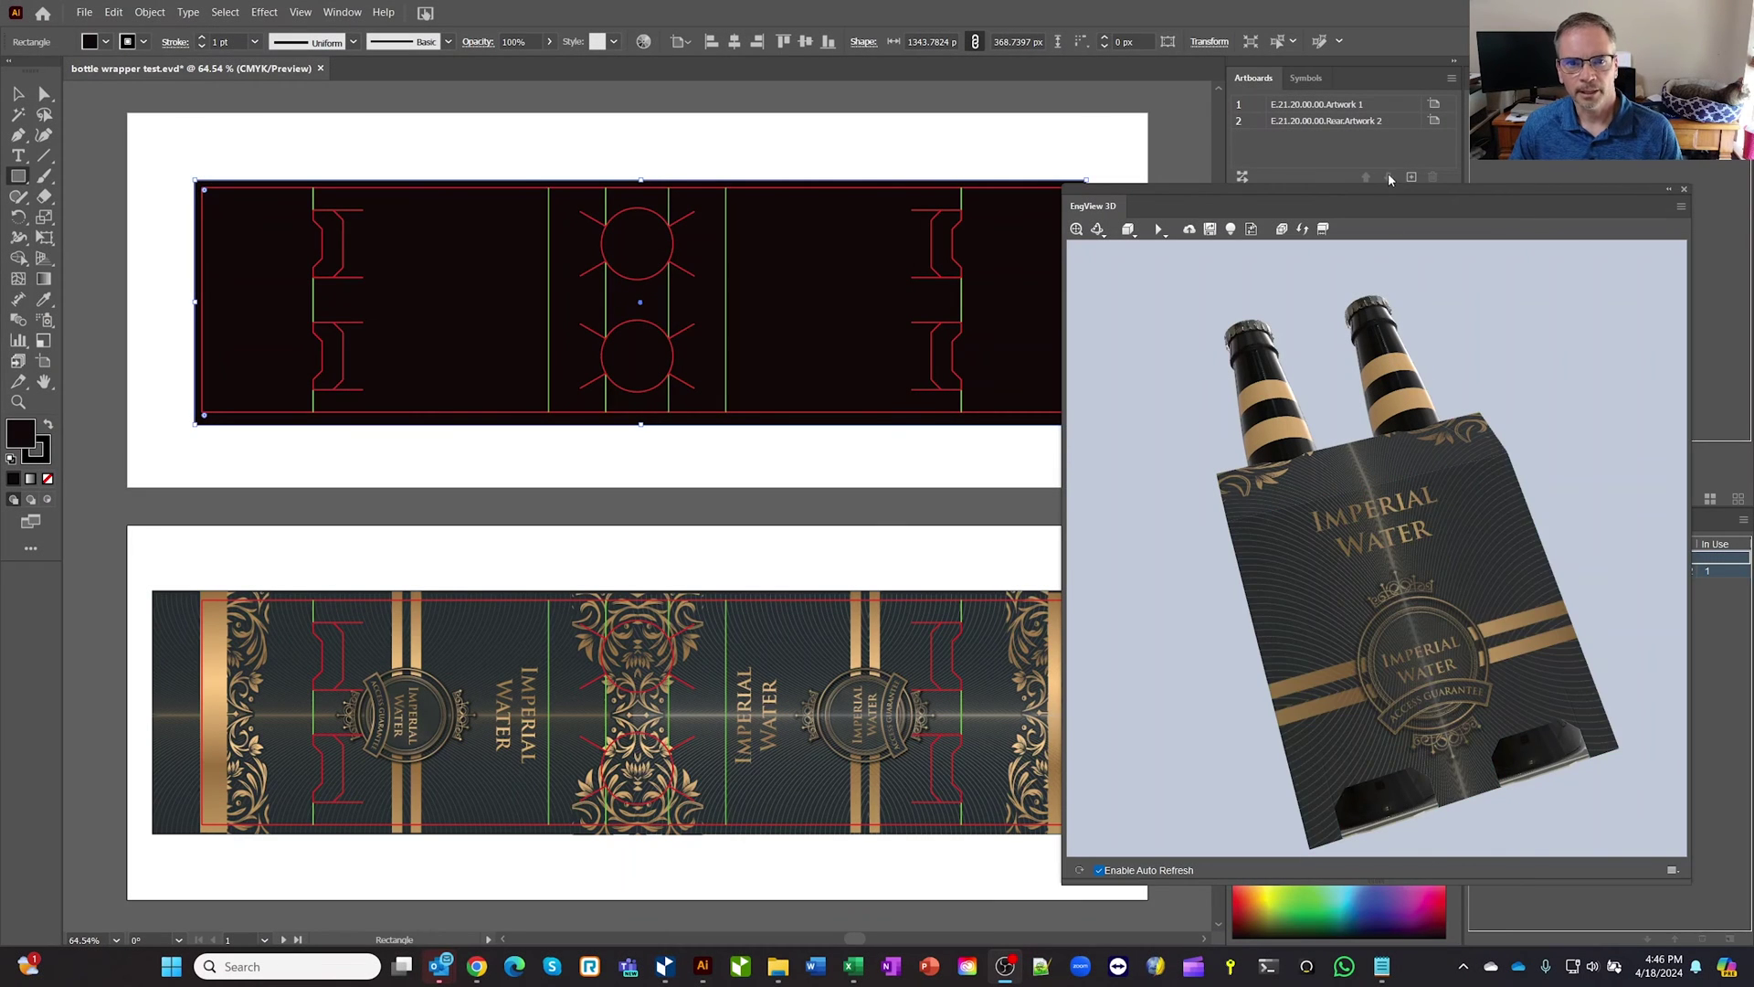
# - Orbit the carton's 3D preview to inspect it from several angles
pyautogui.moveTo(1393, 194); pyautogui.dragTo(1404, 133)
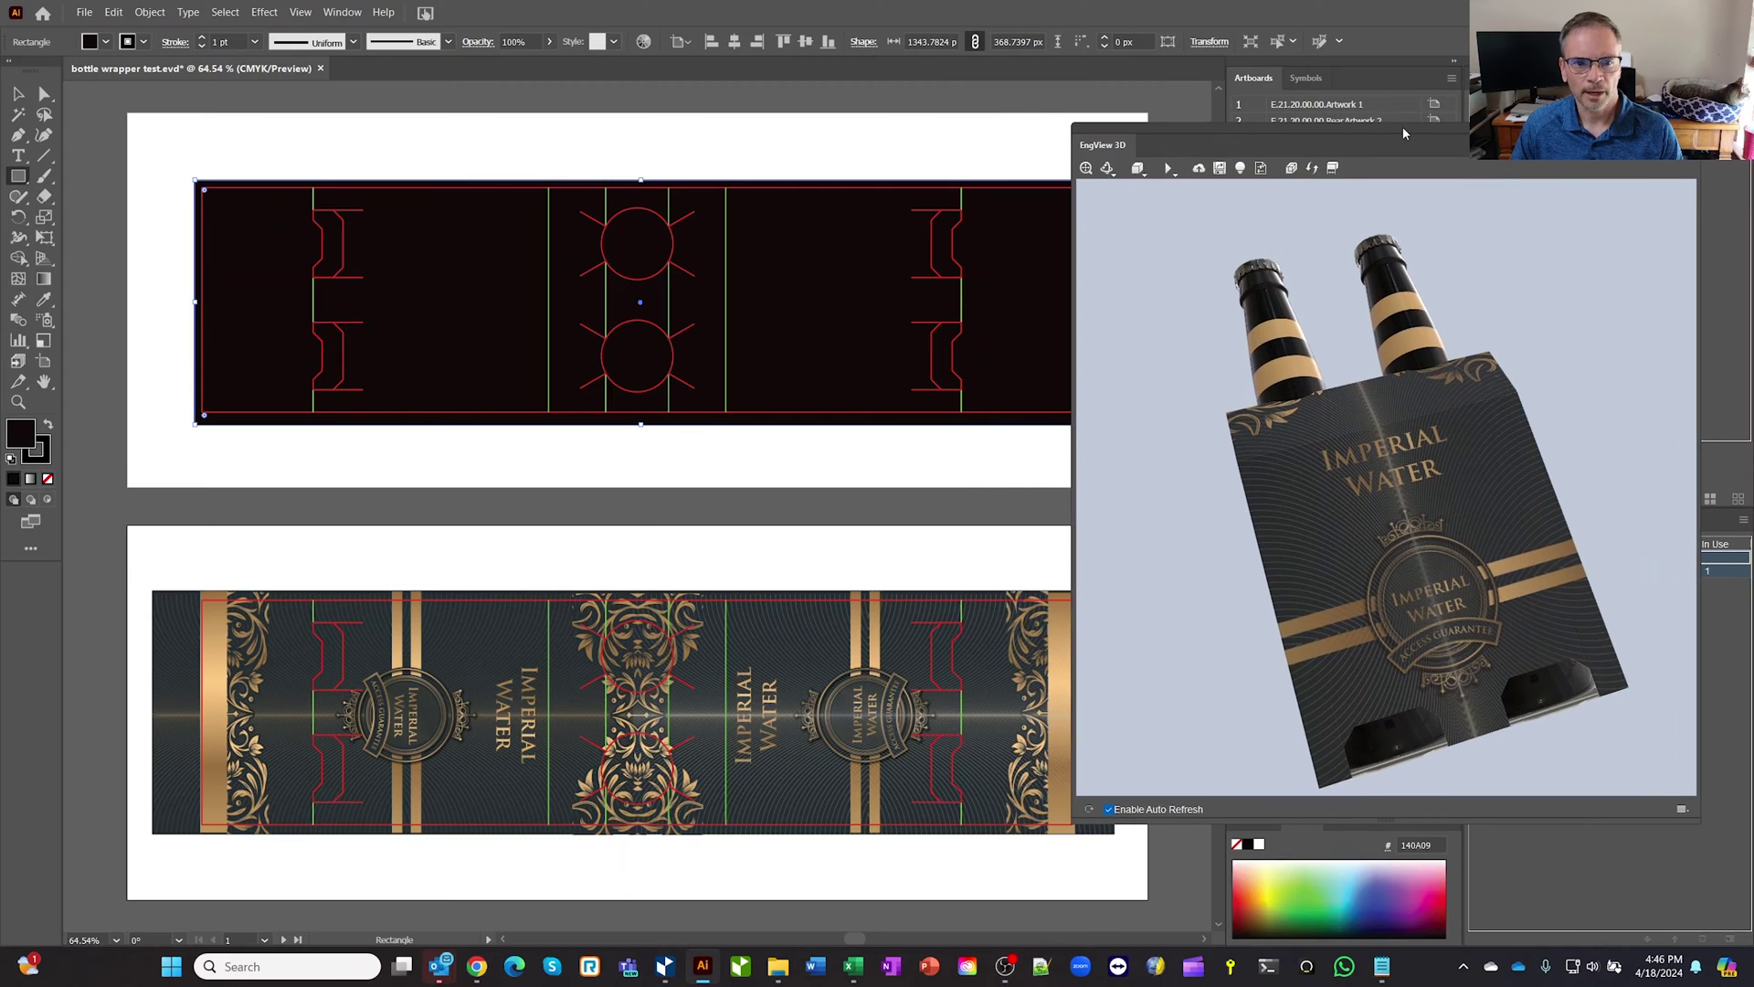
pyautogui.moveTo(1498, 513); pyautogui.dragTo(1481, 512)
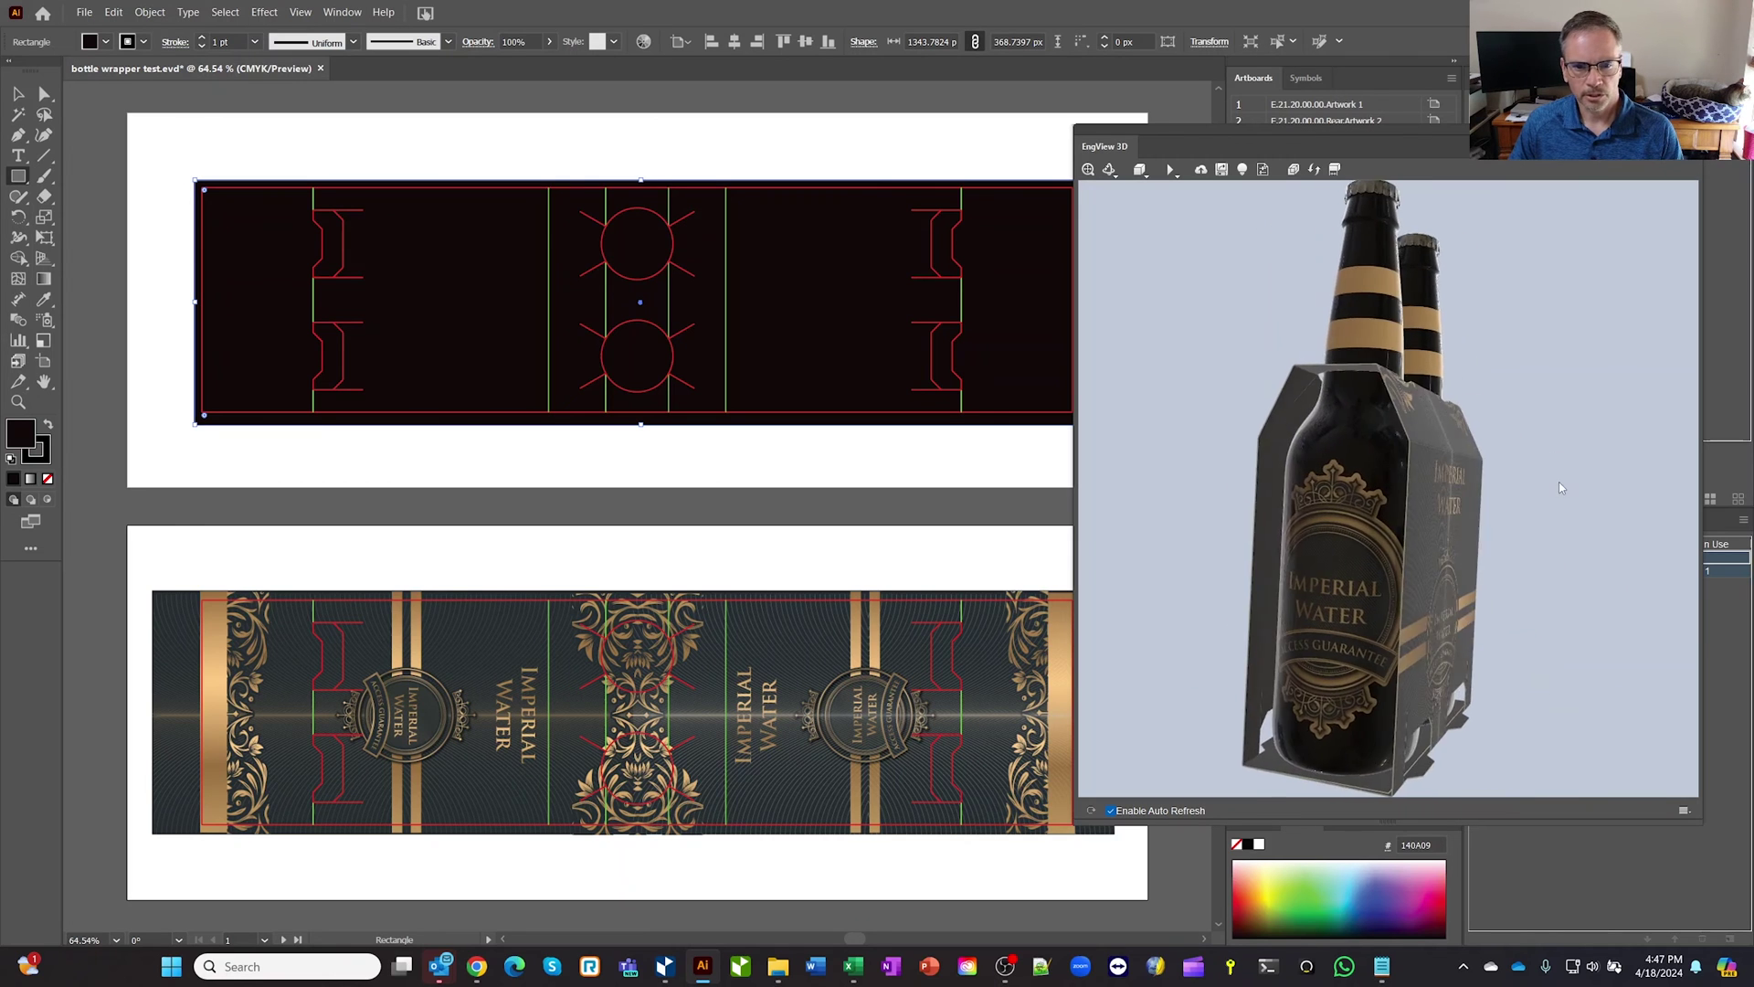
pyautogui.moveTo(1551, 480); pyautogui.dragTo(1540, 400)
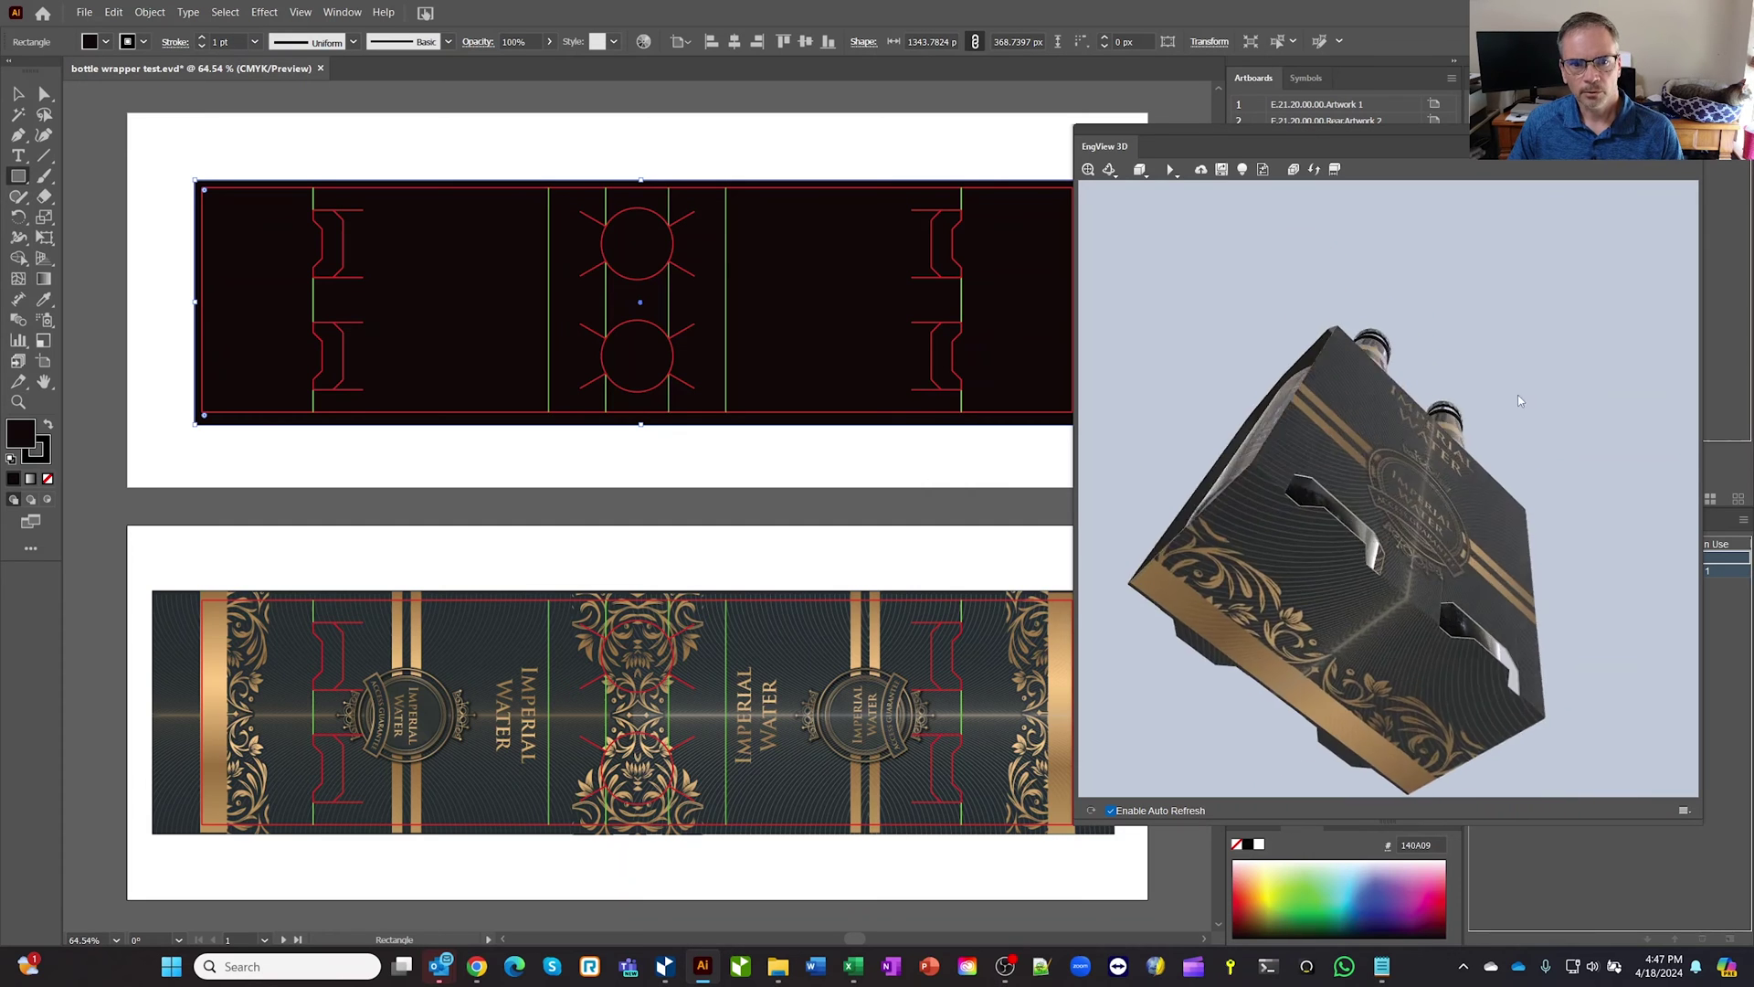
pyautogui.moveTo(1520, 401); pyautogui.dragTo(1541, 407)
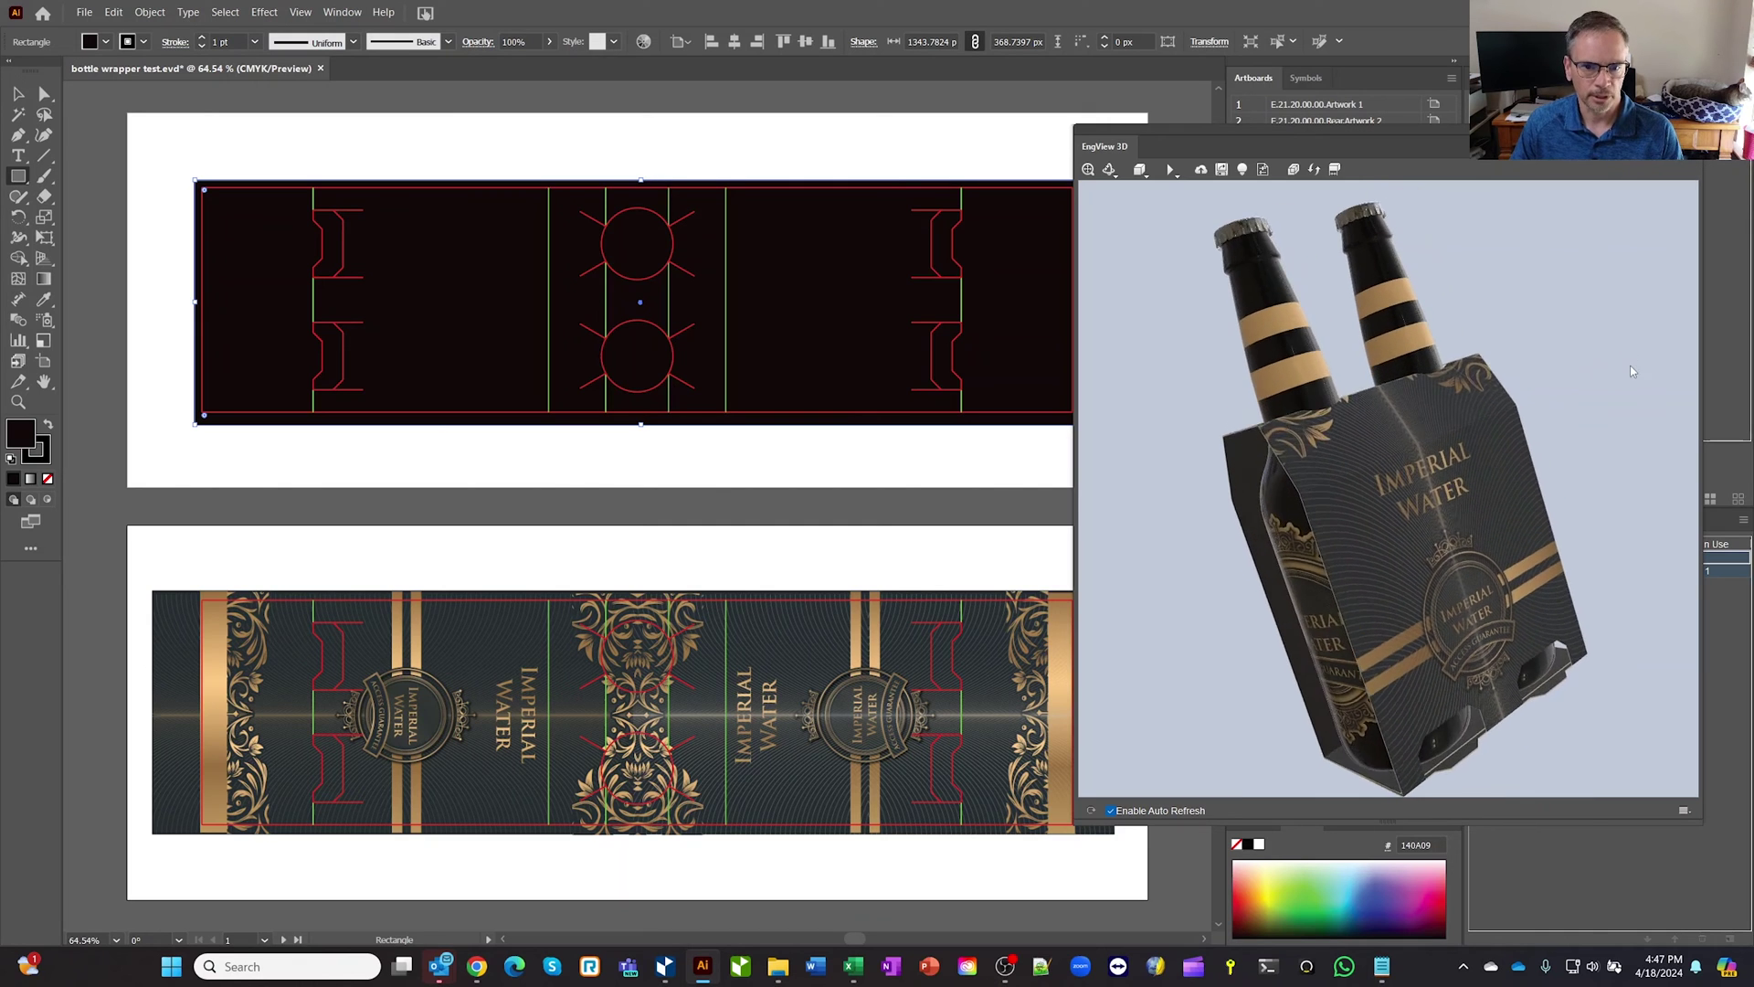
pyautogui.moveTo(1633, 371); pyautogui.dragTo(1630, 385)
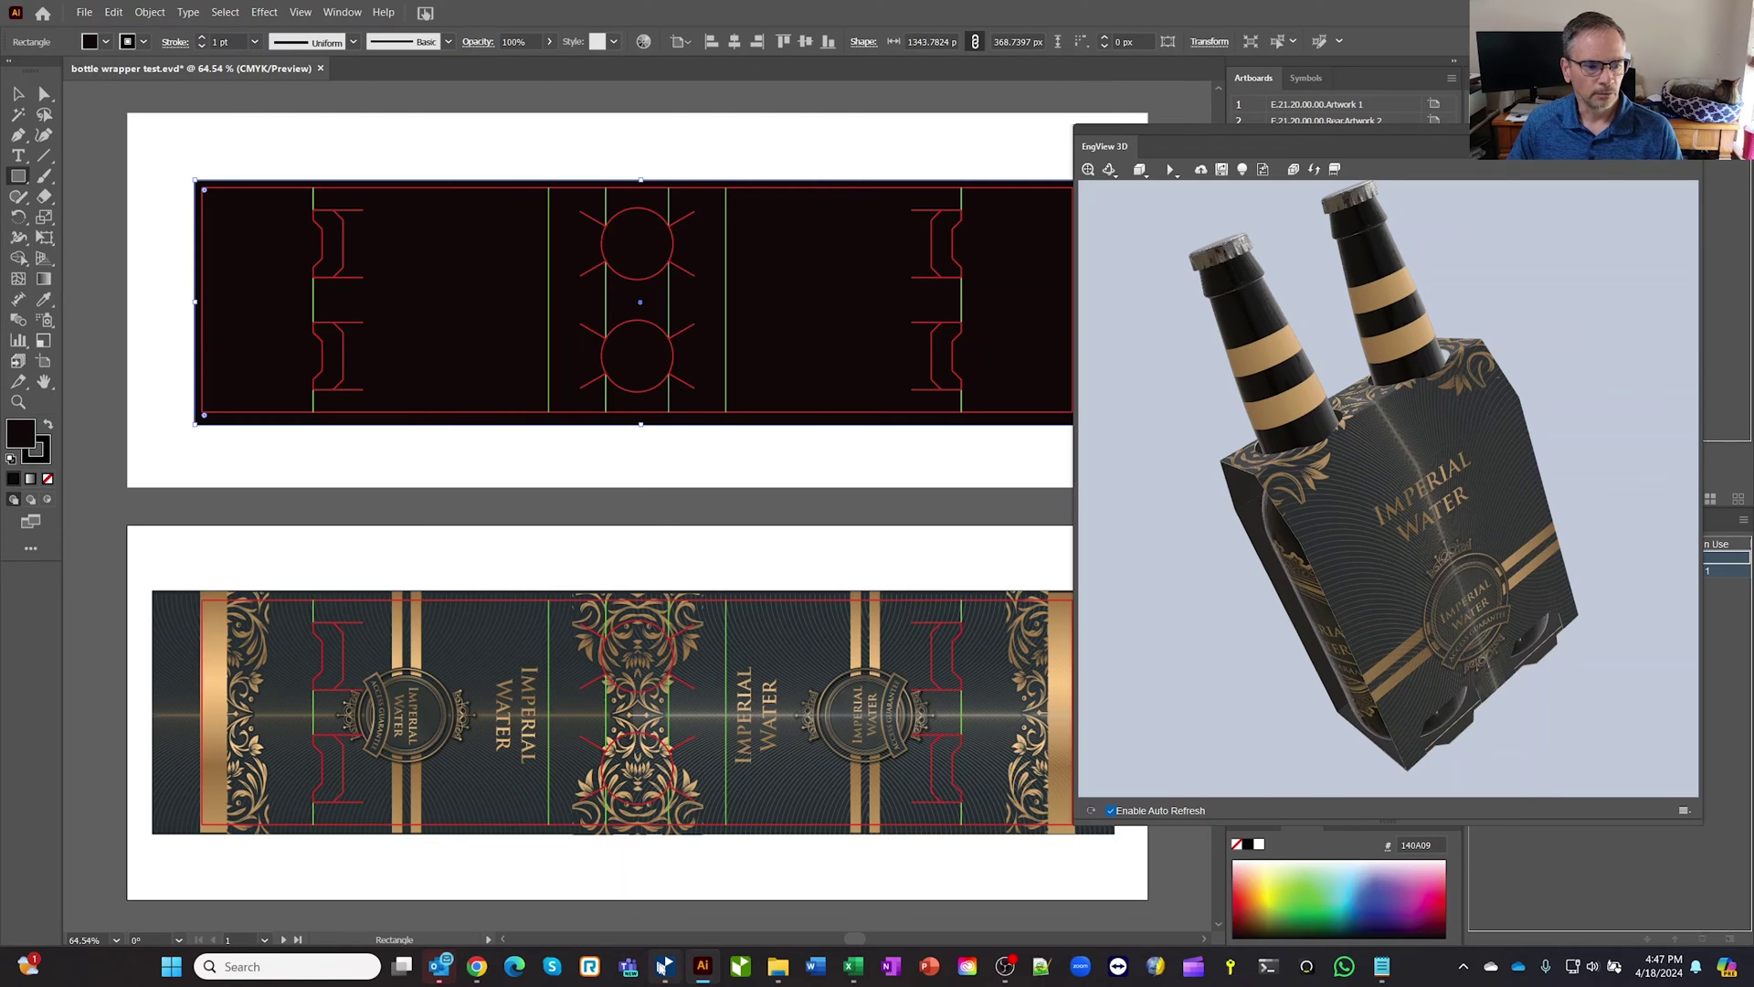
# - In the Parametric Library, open Folding Carton > ECMA > E - Product-Integrated Cartons and scroll to the E21 cards
pyautogui.click(664, 966)
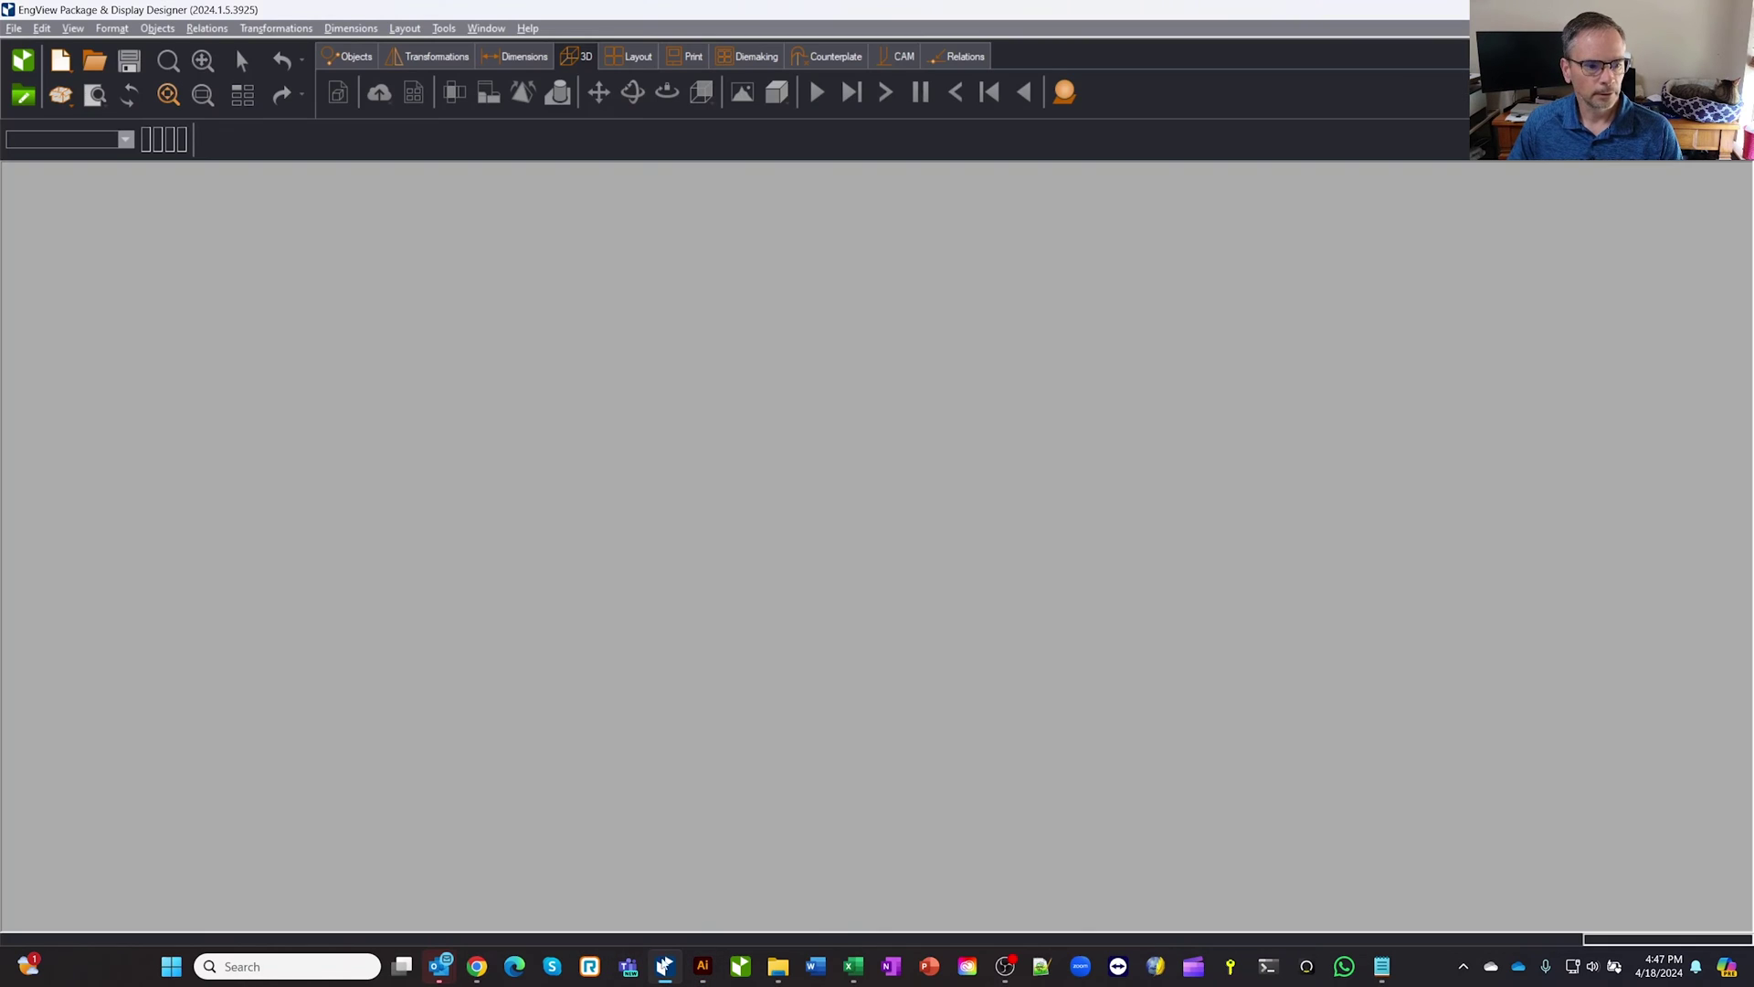
pyautogui.click(60, 95)
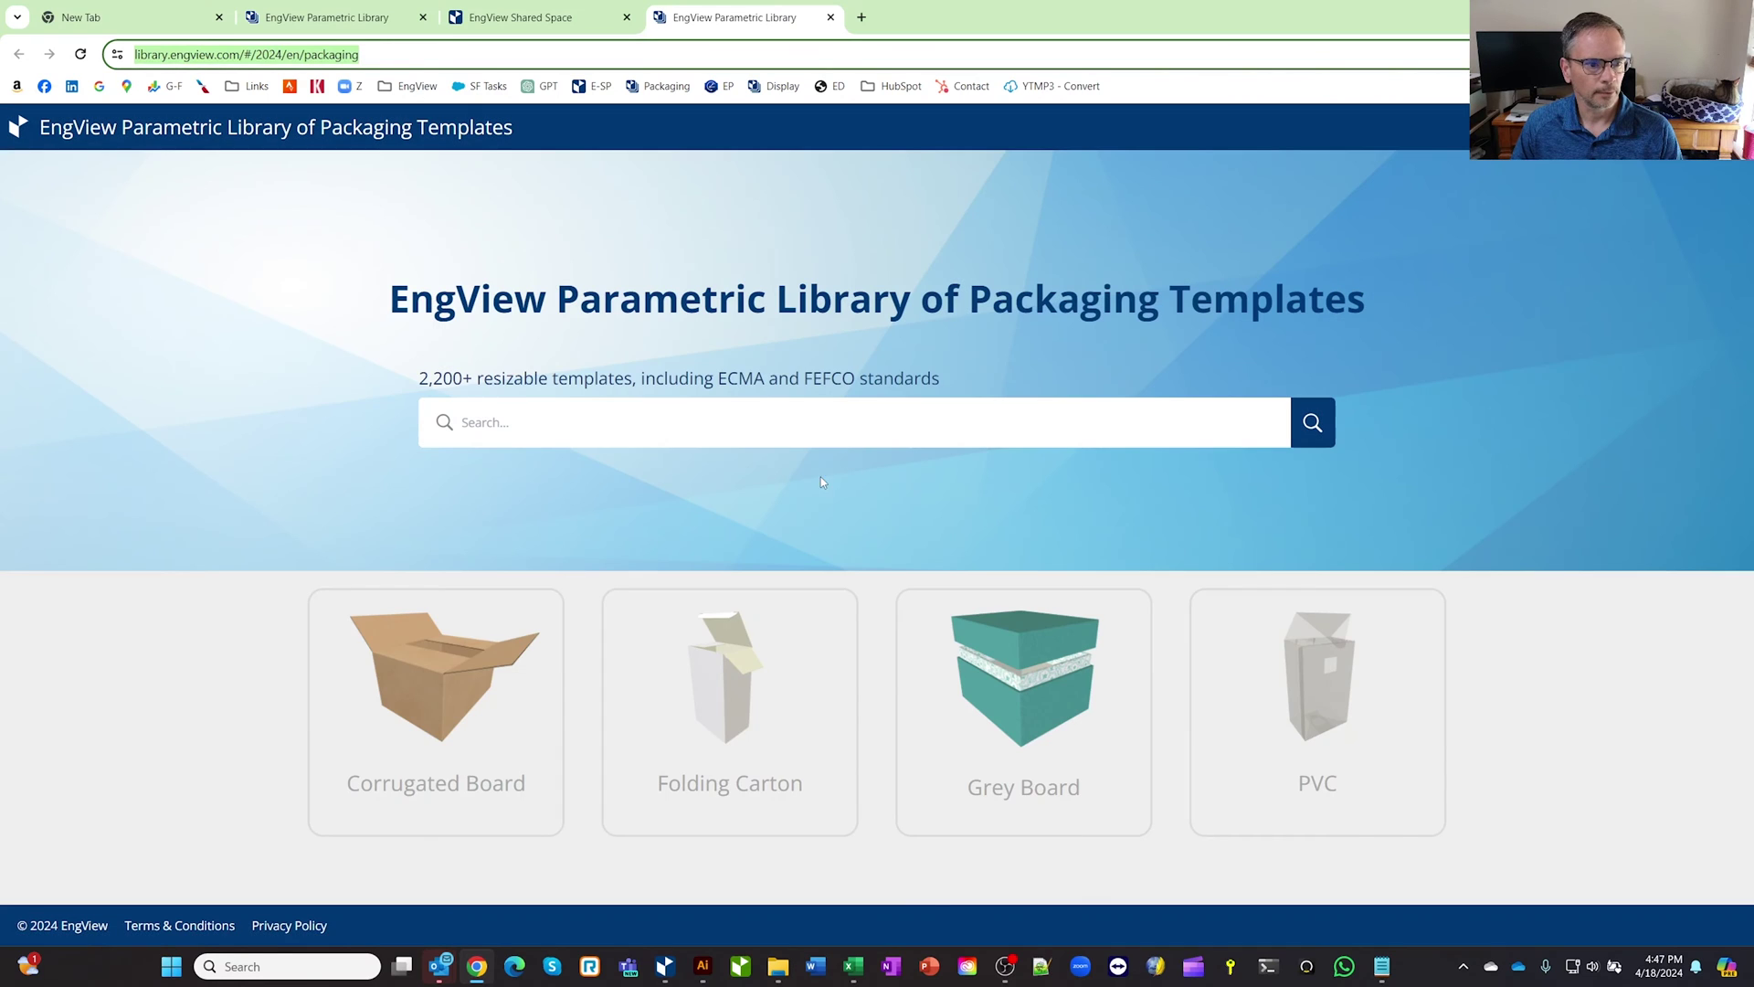
pyautogui.click(731, 694)
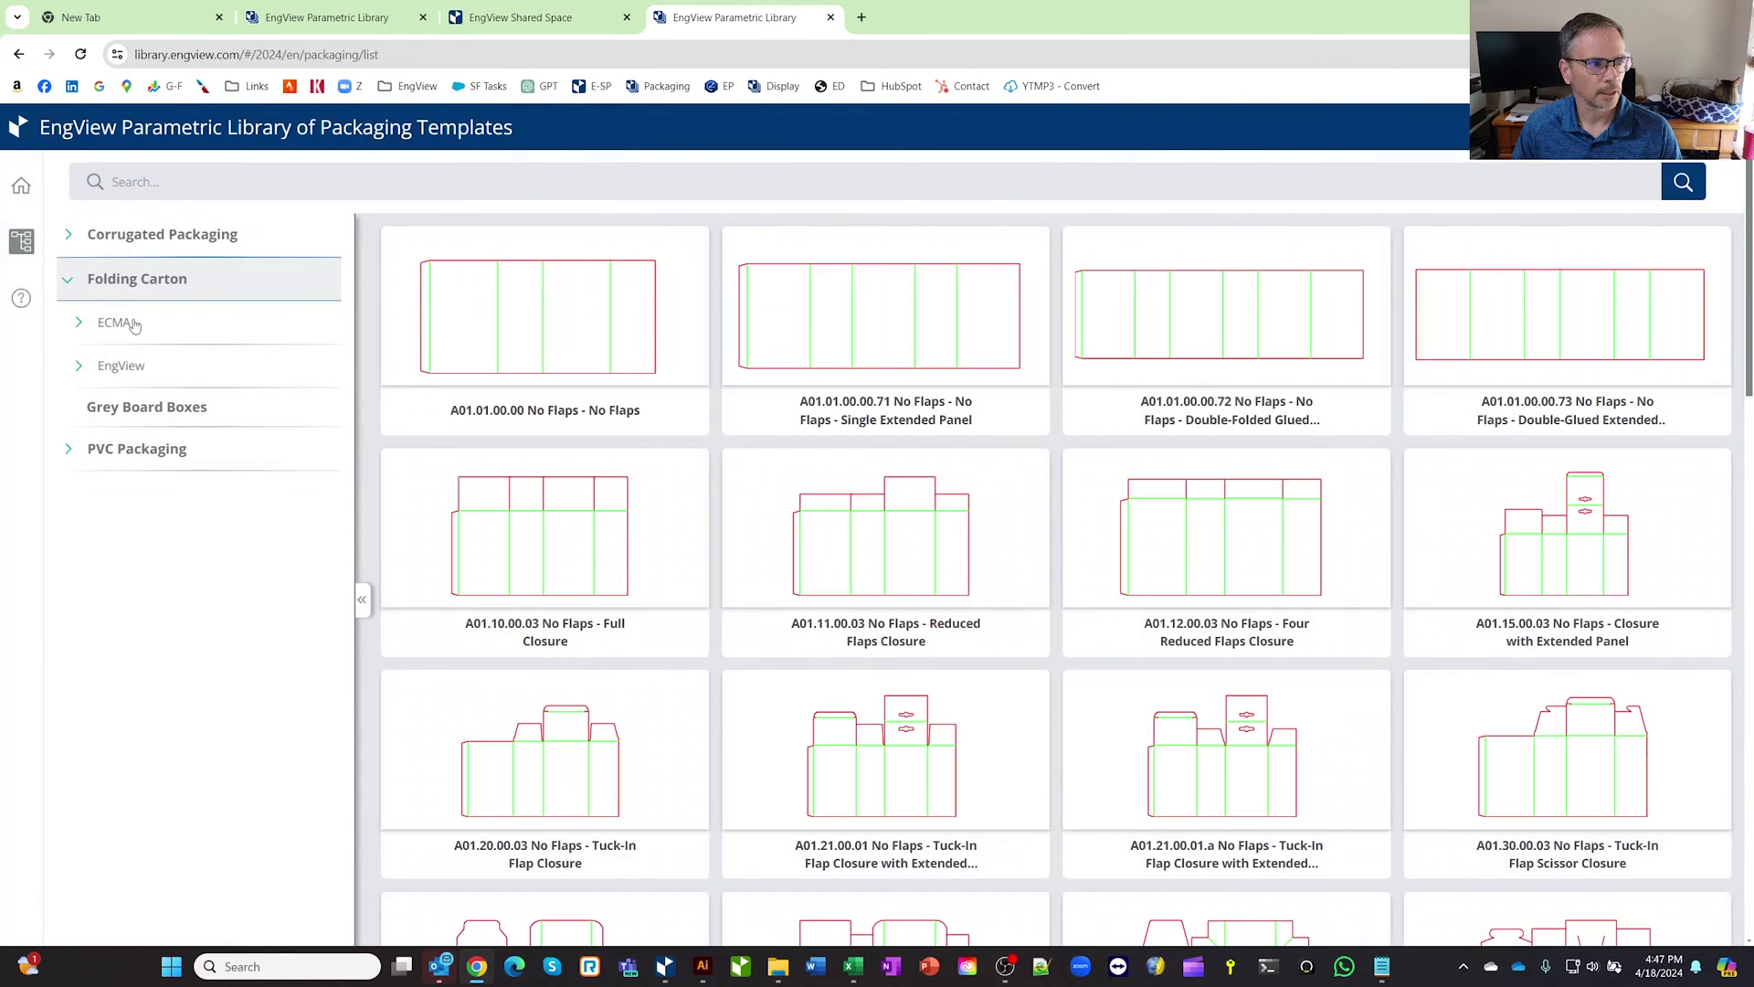
pyautogui.click(136, 324)
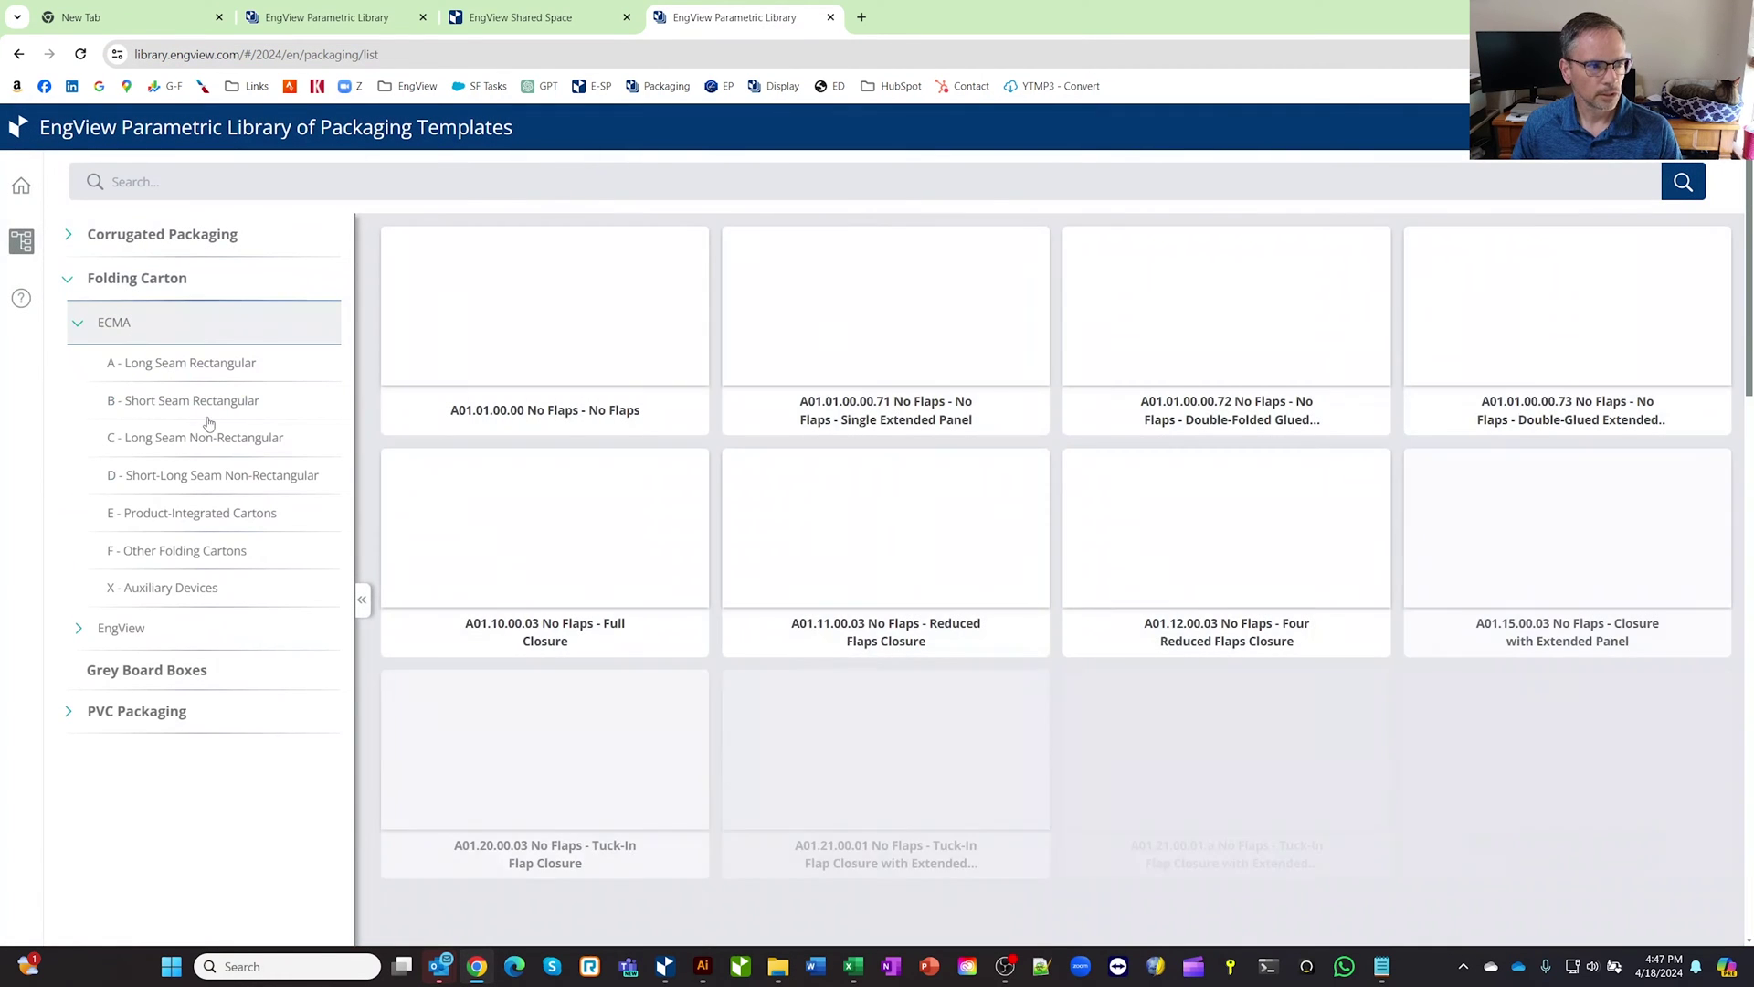
pyautogui.click(201, 477)
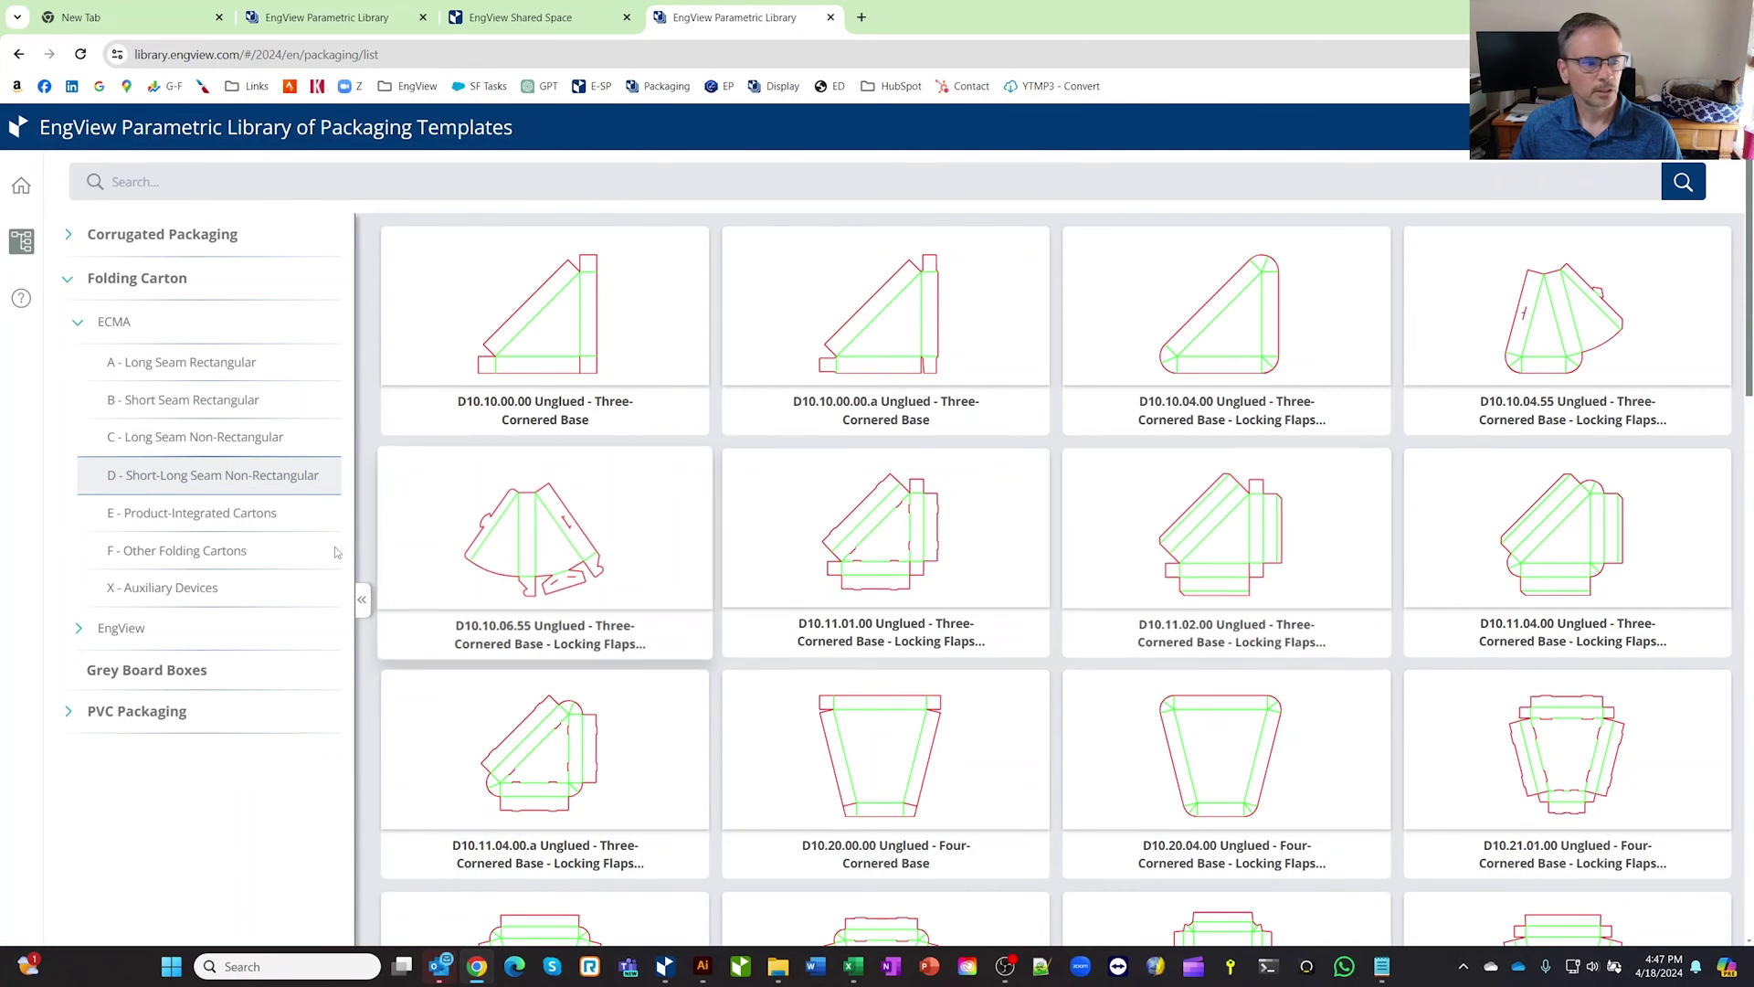
pyautogui.click(195, 514)
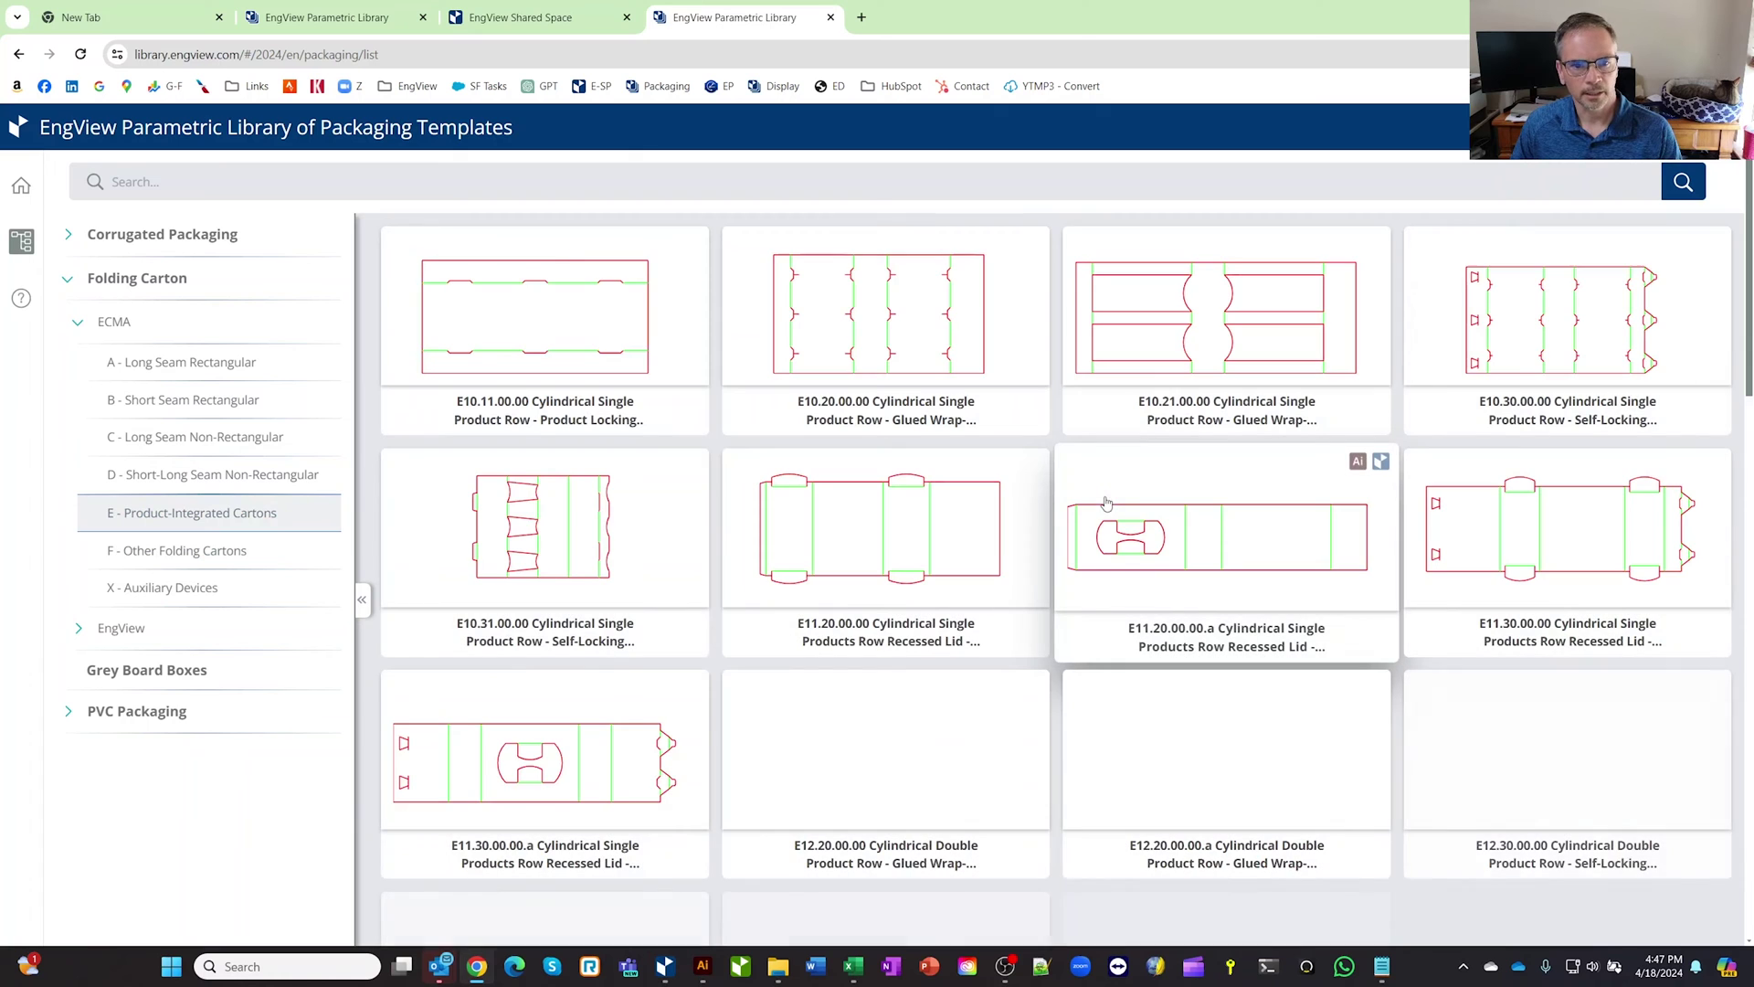
pyautogui.scroll(-3, 1160, 530)
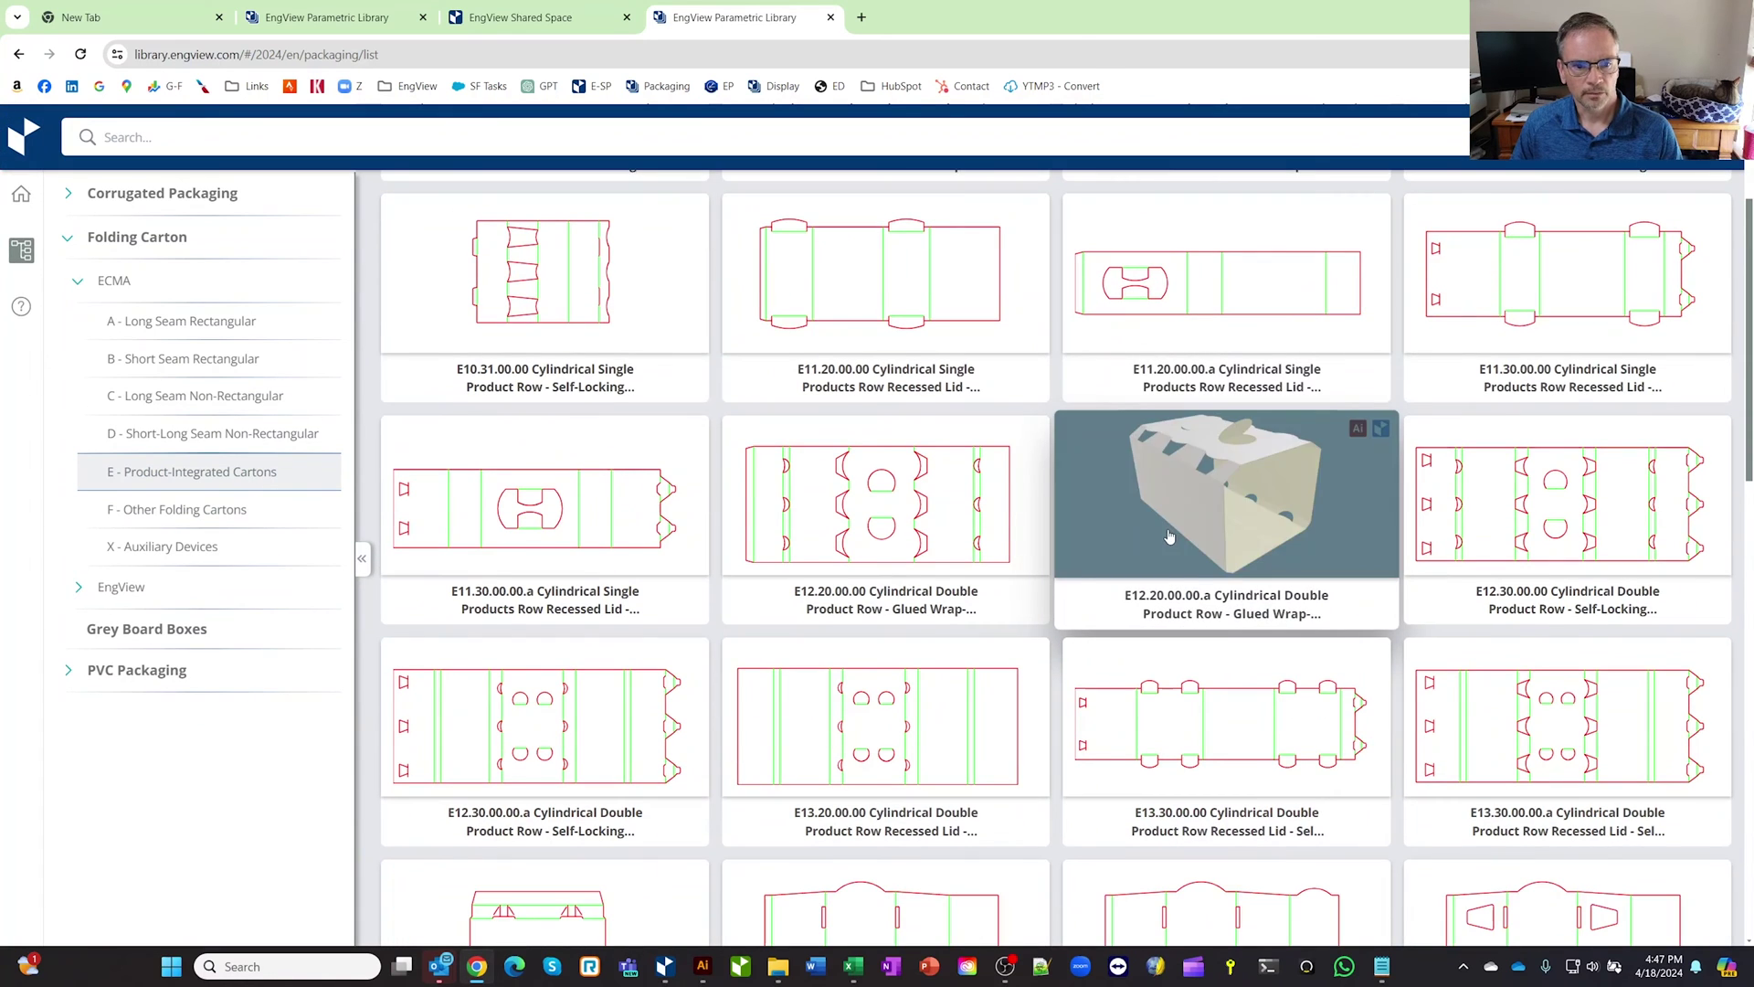
pyautogui.scroll(-7, 1133, 697)
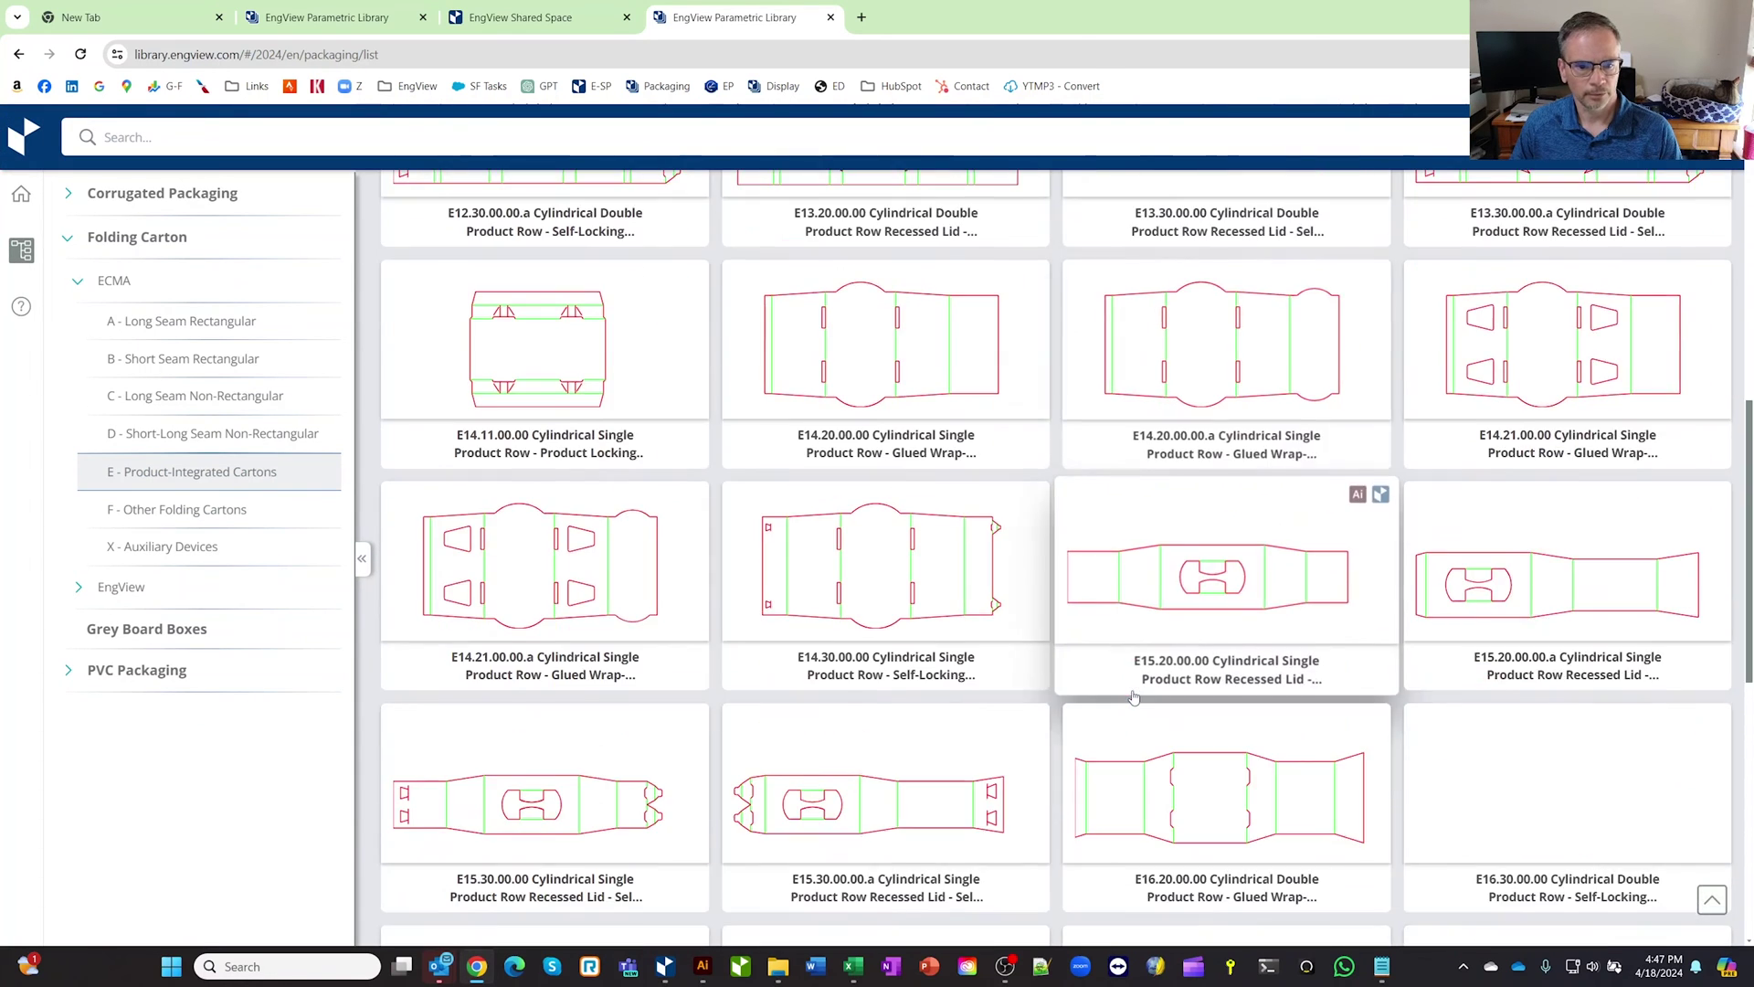
pyautogui.scroll(-3, 1133, 697)
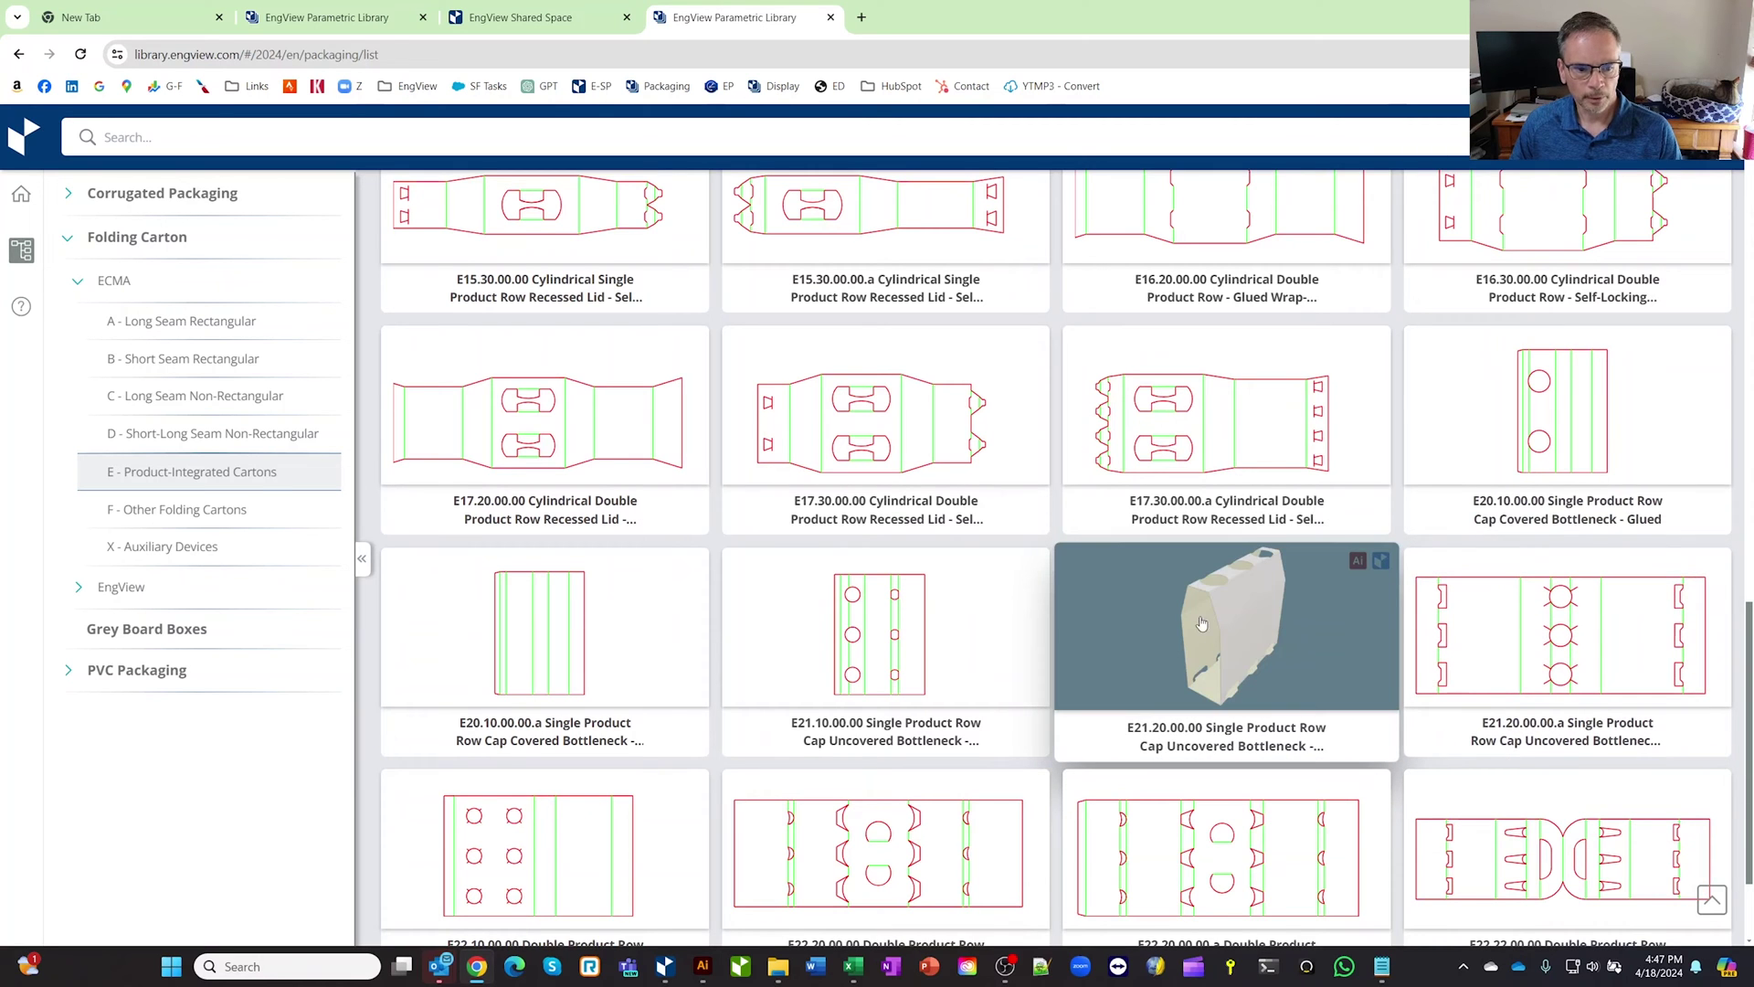
# - Preview the E21.20.00.00 template in 3D with its fold animation, then send it to the desktop designer
pyautogui.click(1248, 616)
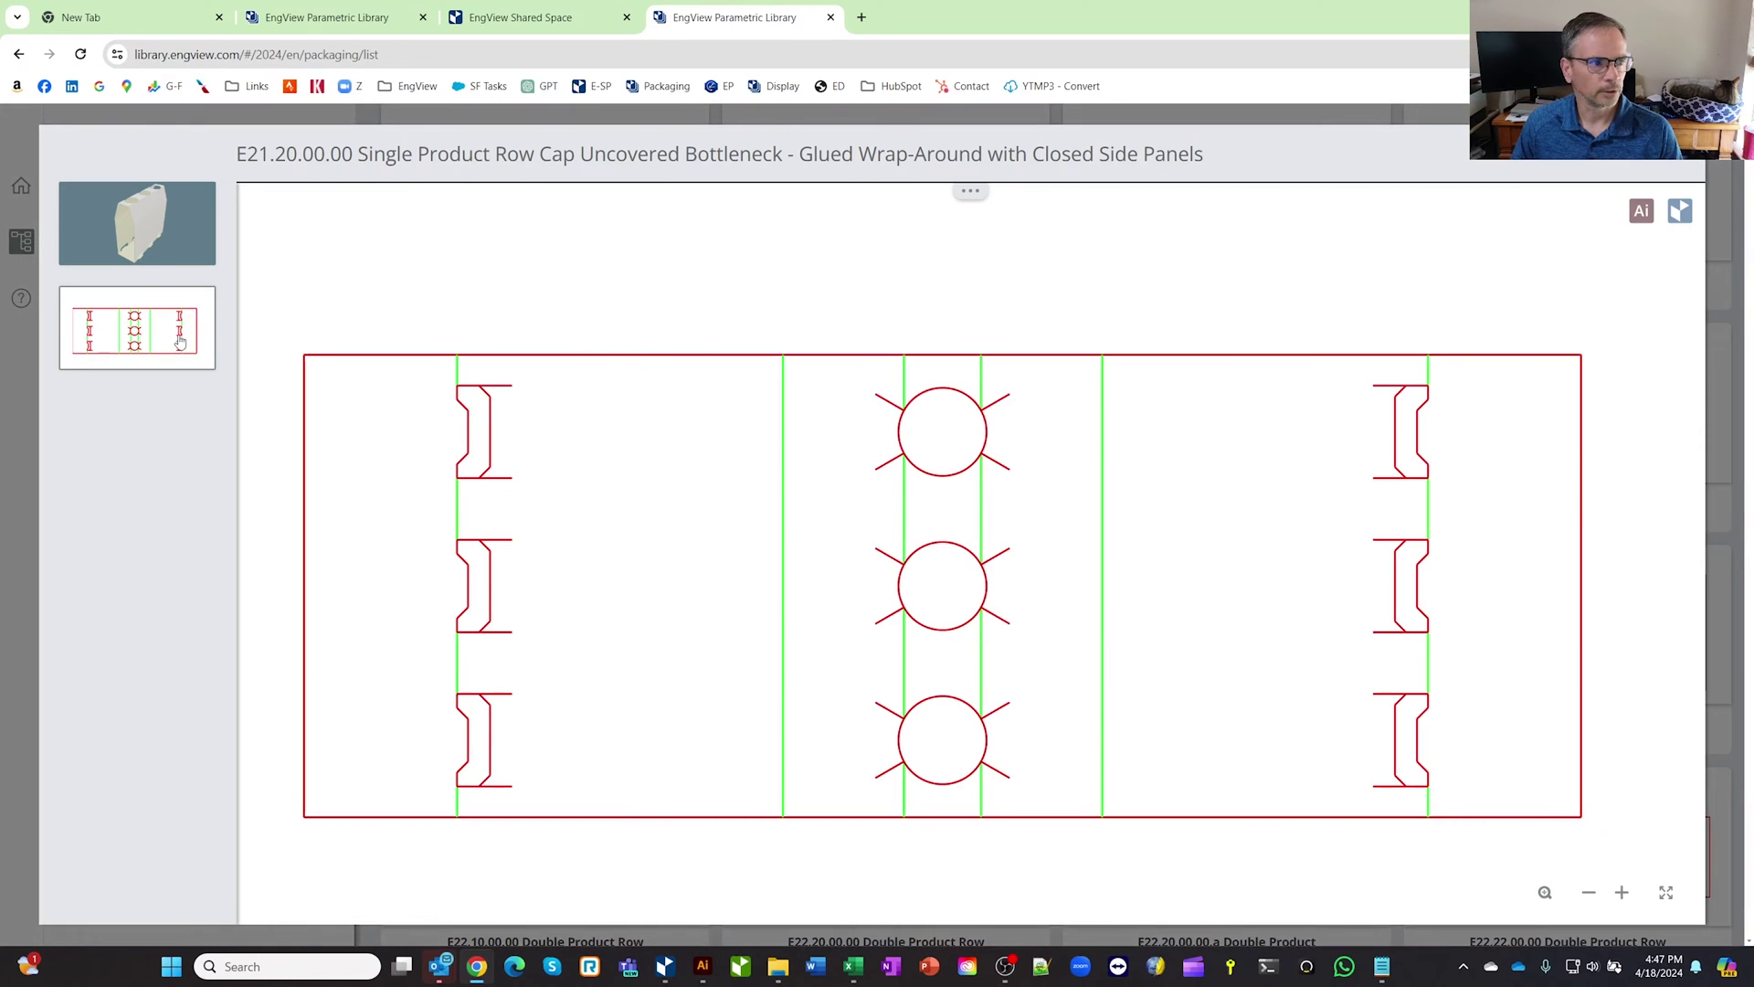
pyautogui.click(167, 249)
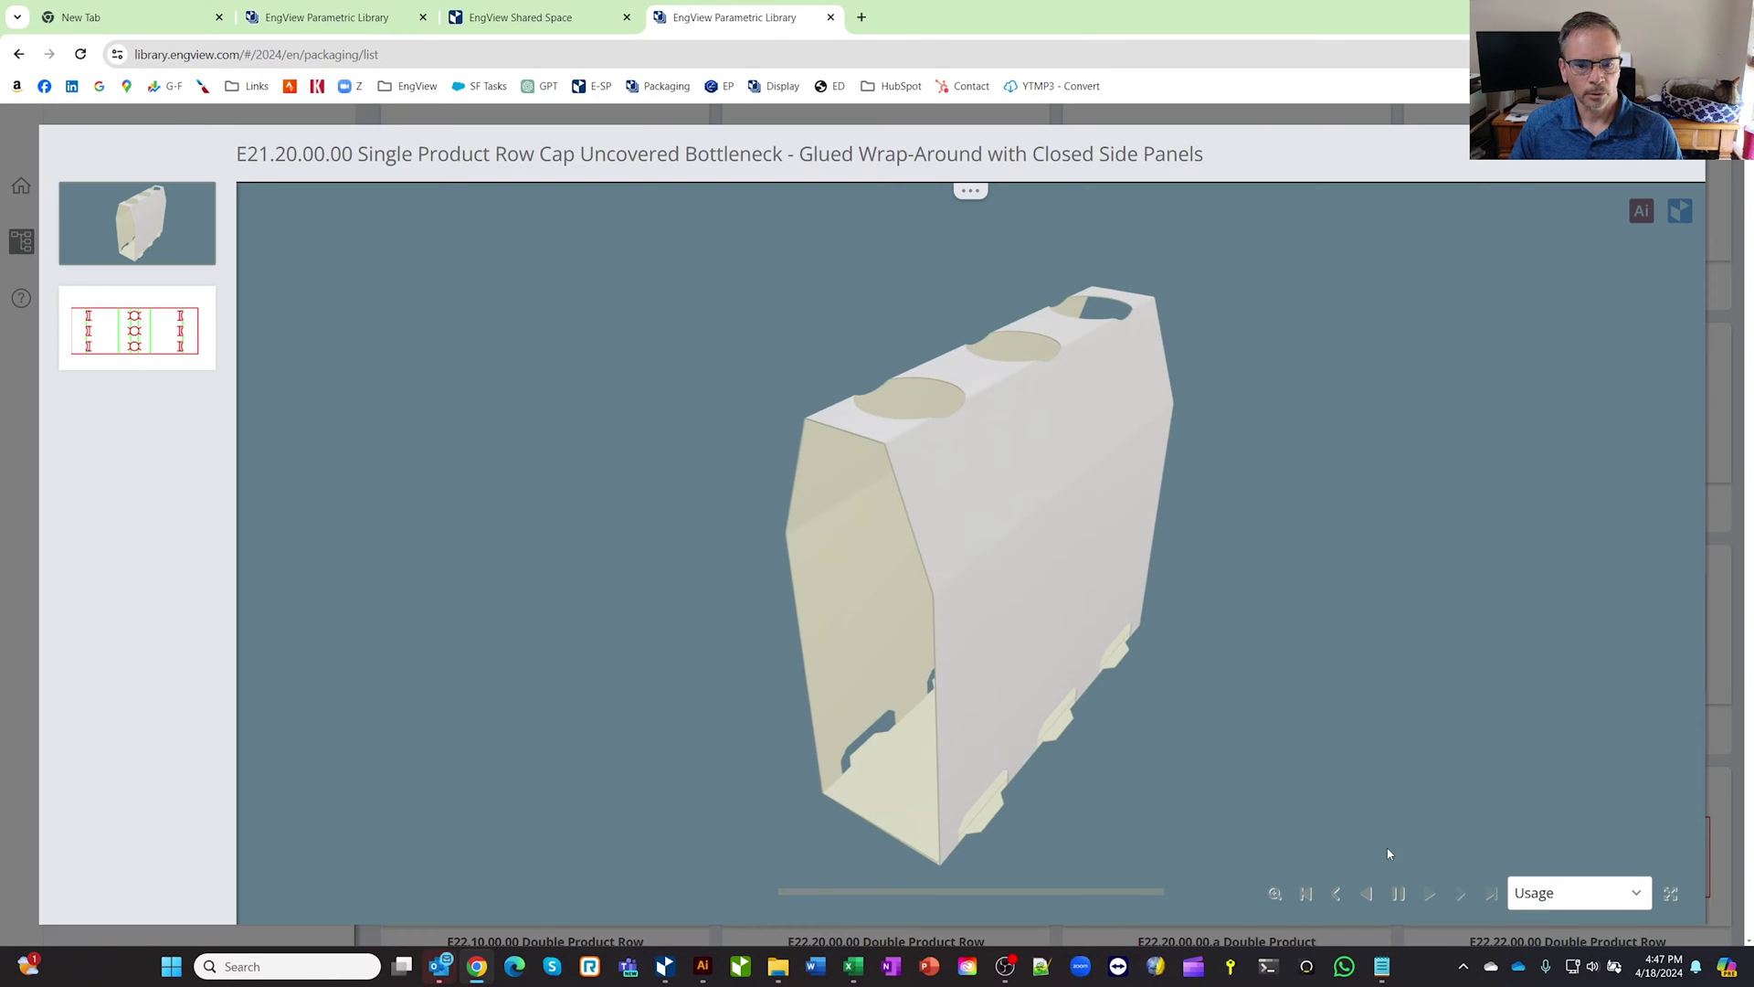
pyautogui.click(1367, 893)
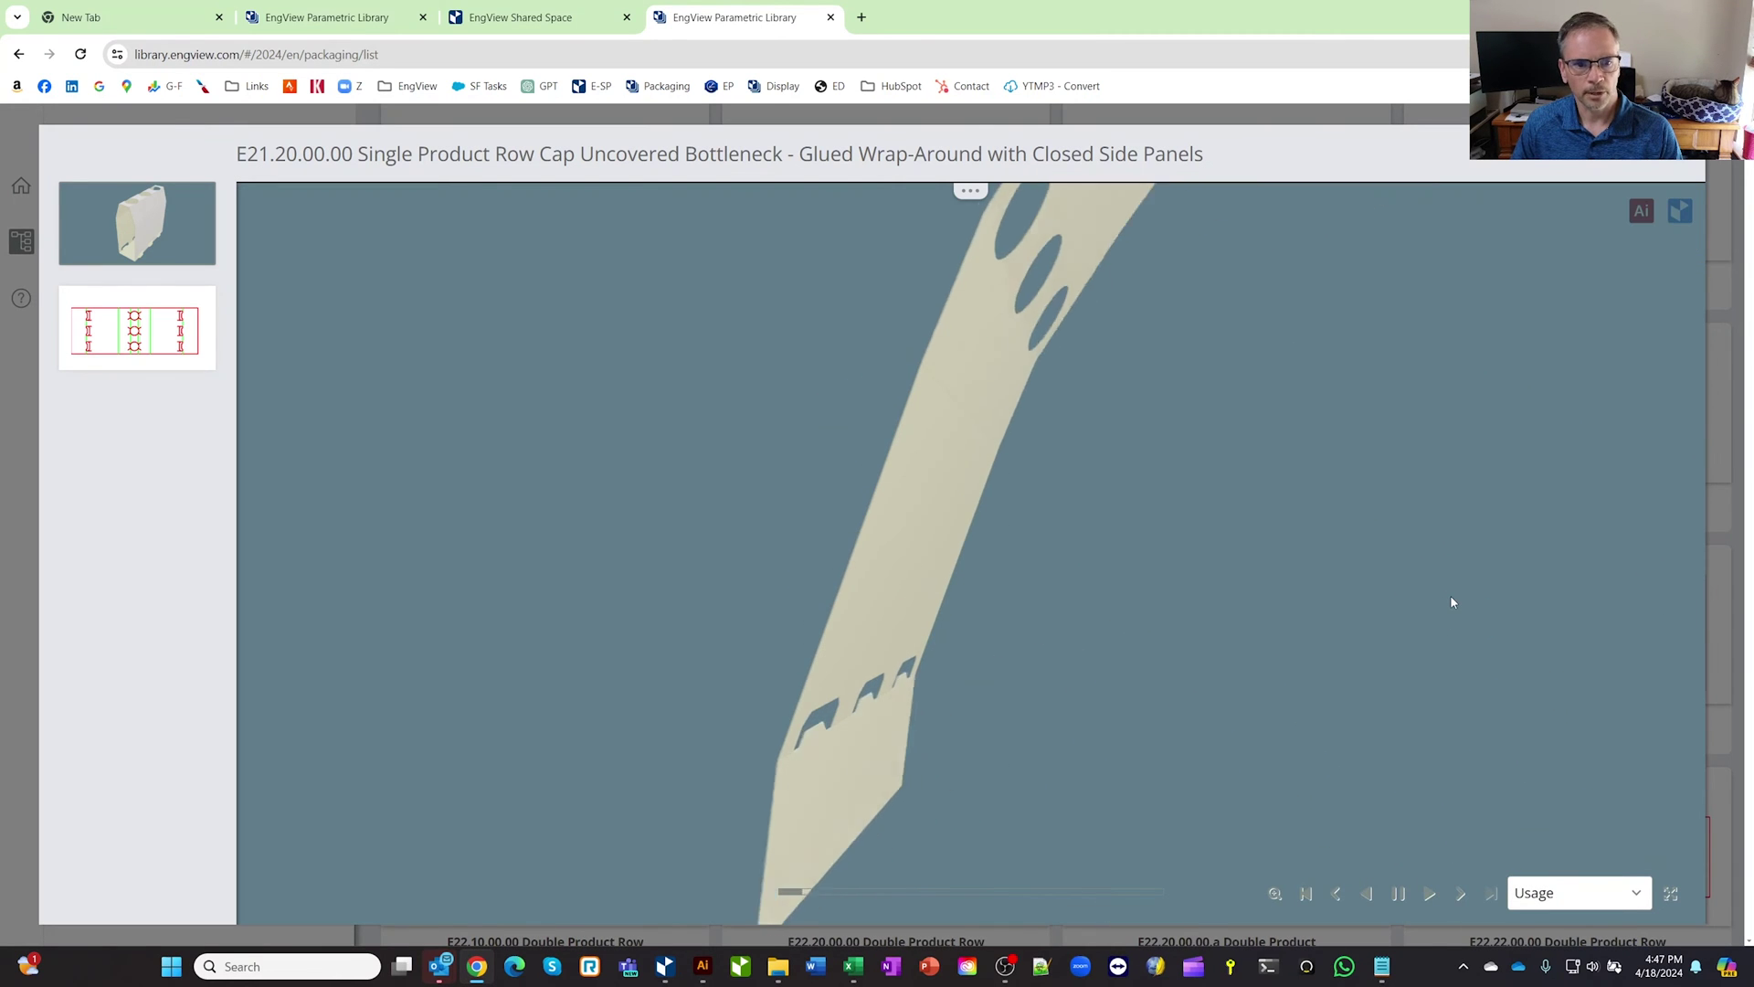
pyautogui.click(1428, 893)
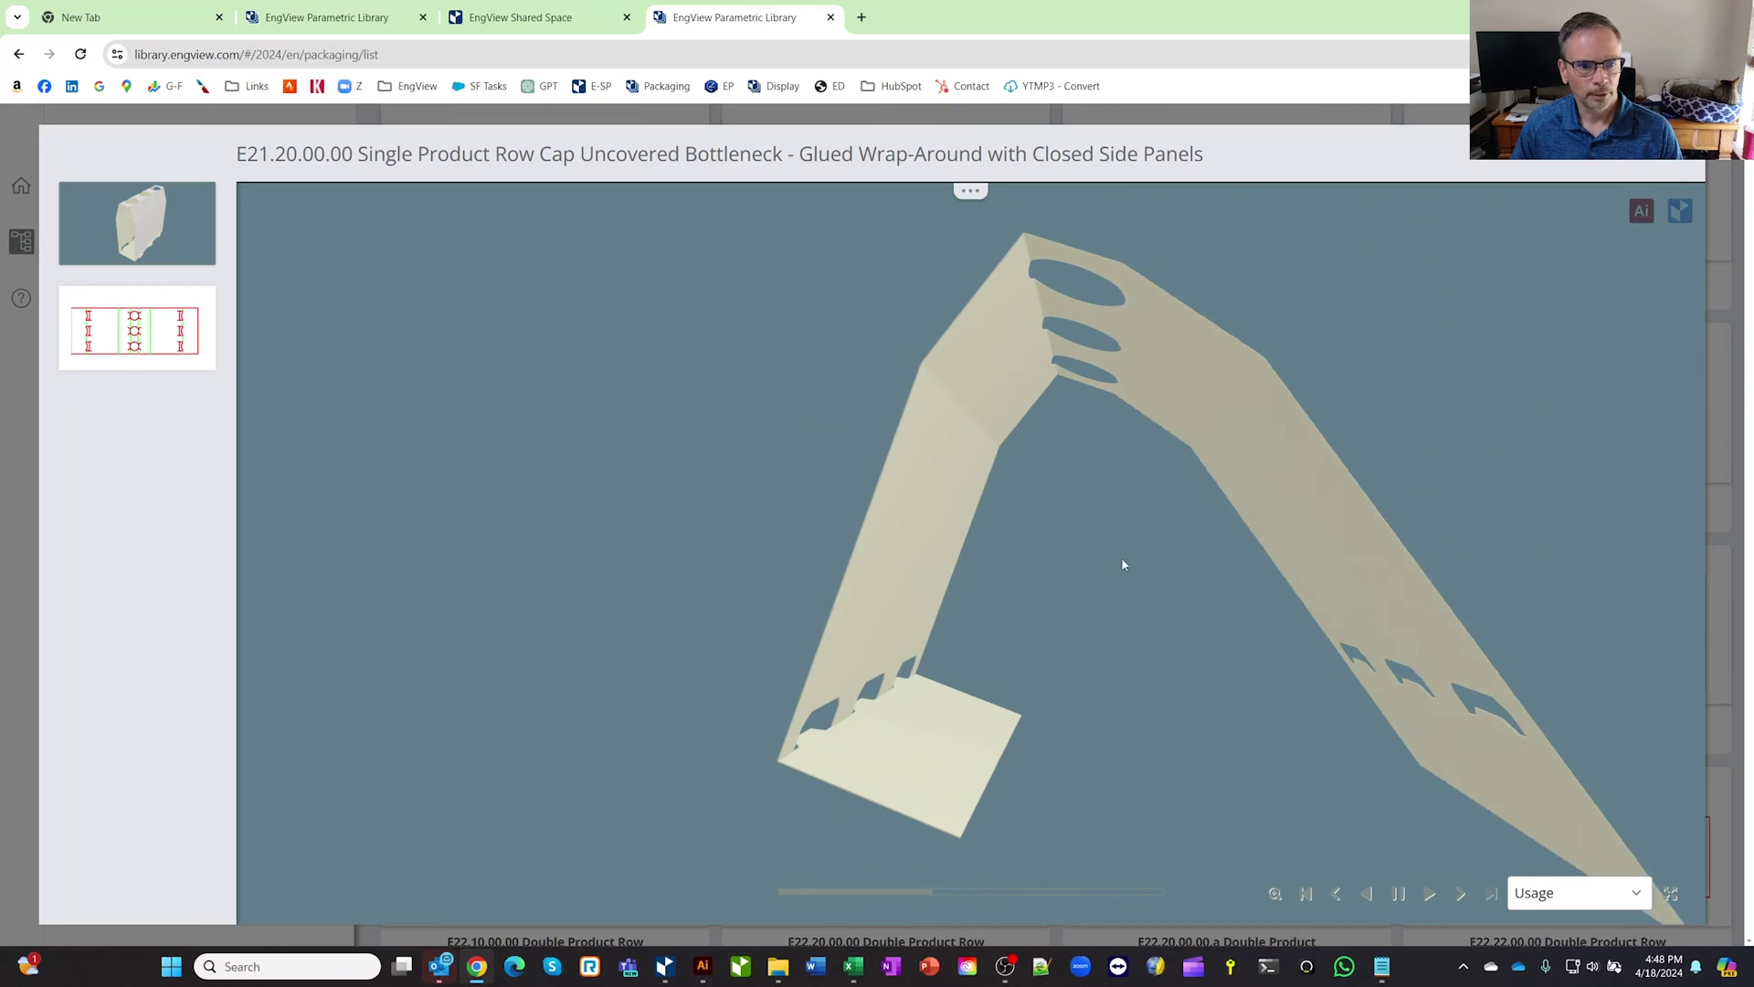
pyautogui.moveTo(1241, 471); pyautogui.dragTo(1238, 522)
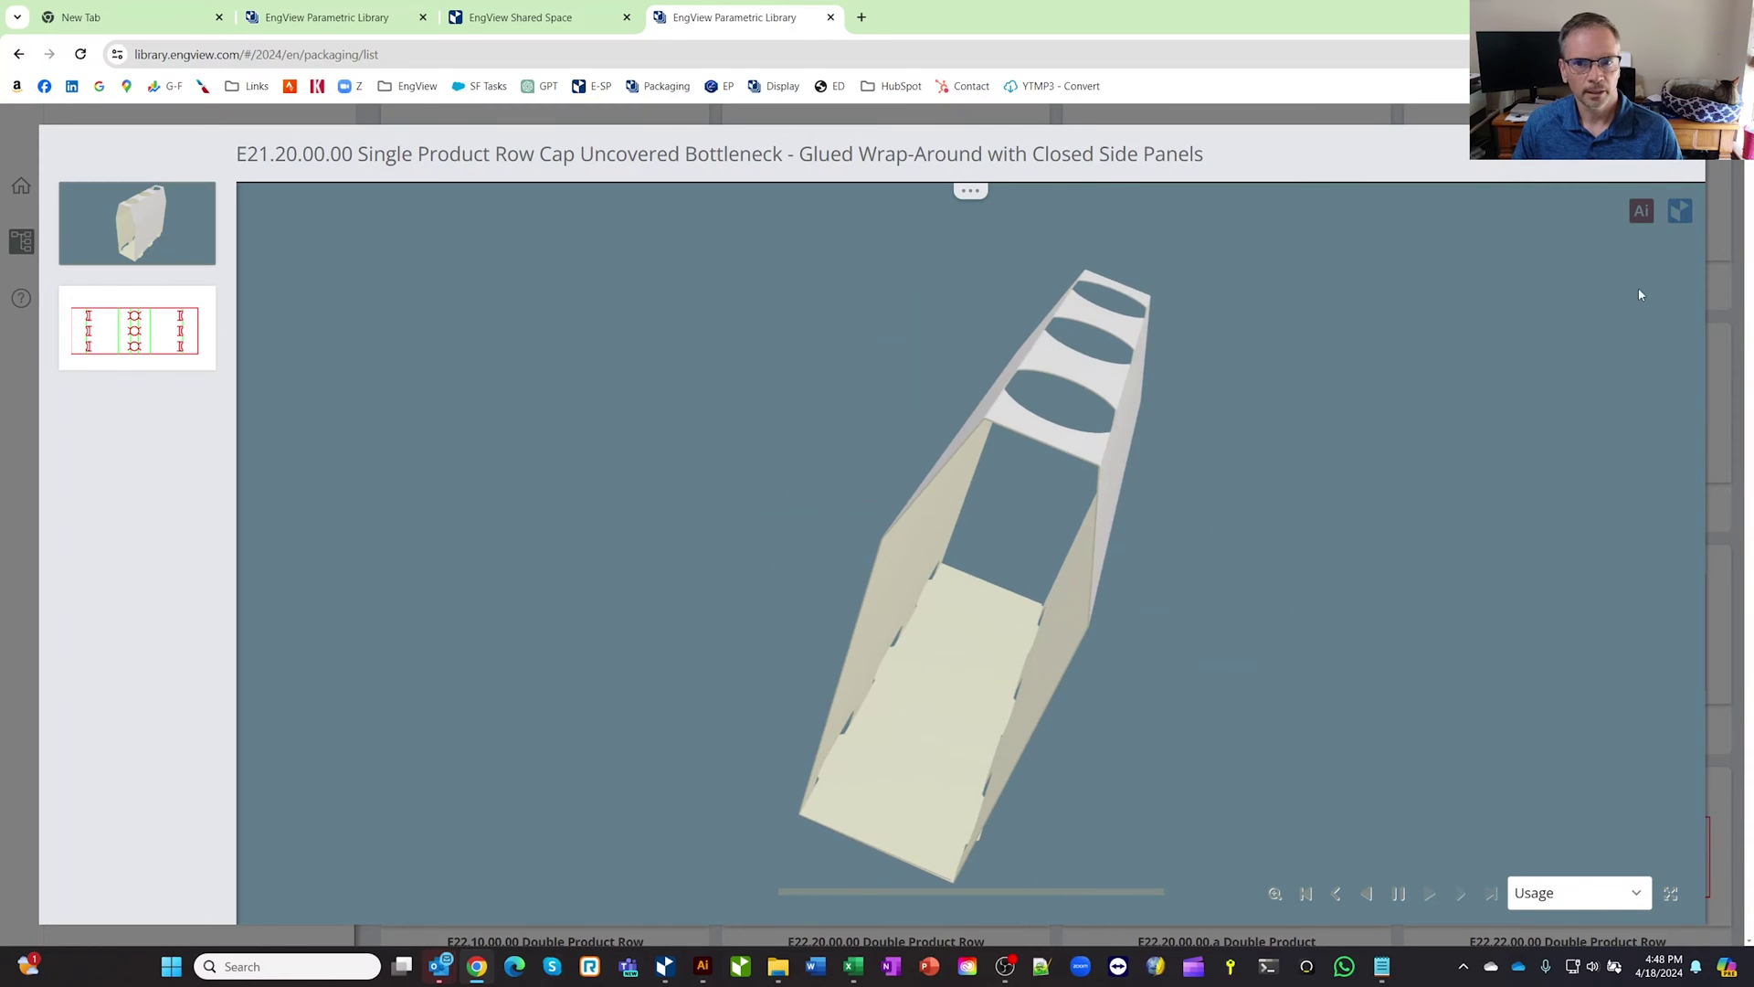
pyautogui.click(1677, 210)
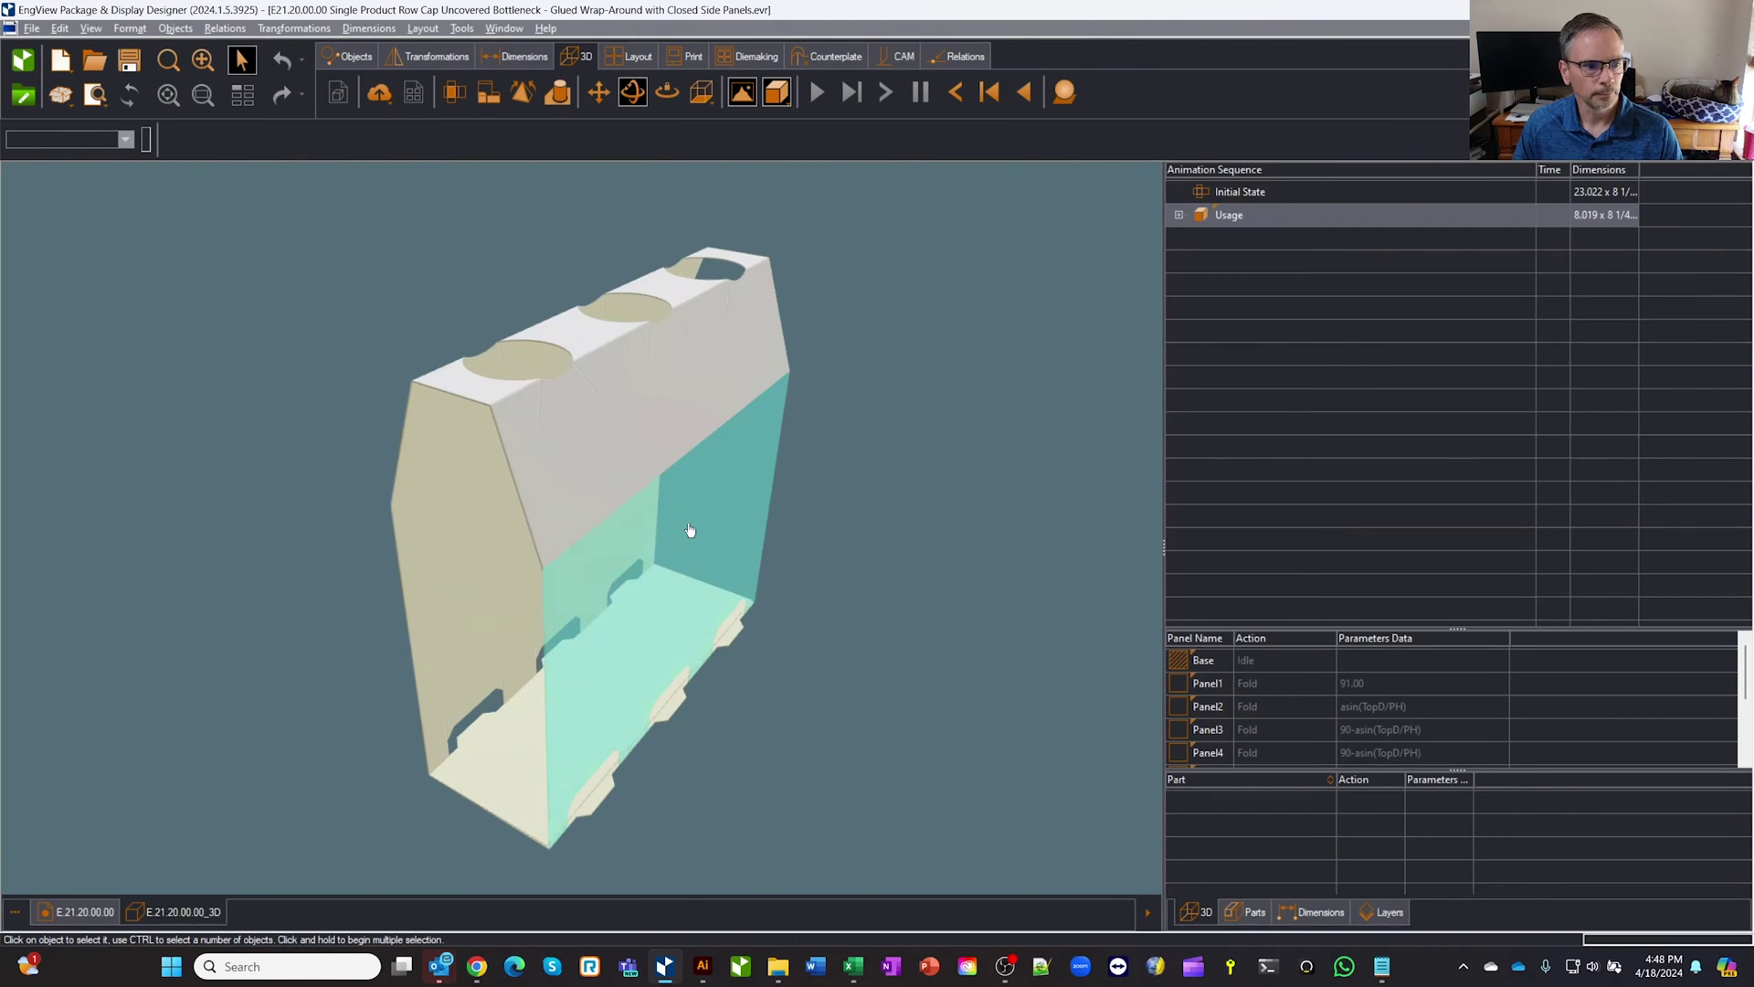
pyautogui.moveTo(690, 531); pyautogui.dragTo(867, 467)
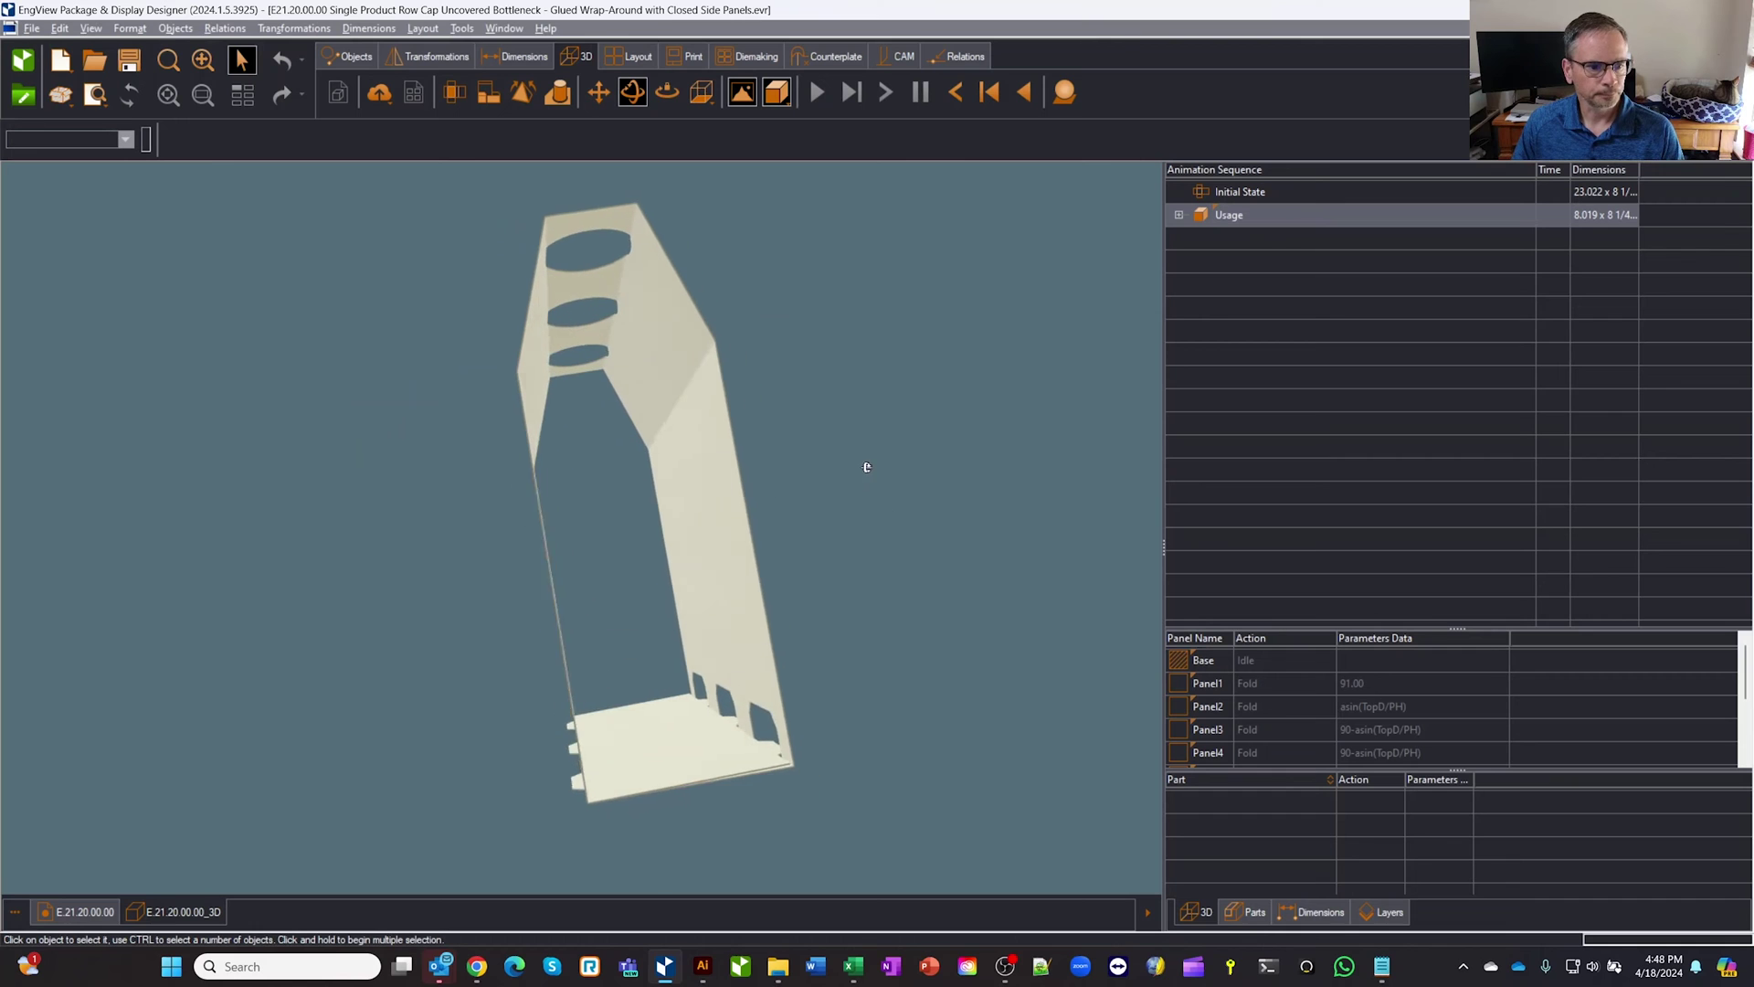
pyautogui.moveTo(879, 637); pyautogui.dragTo(891, 673)
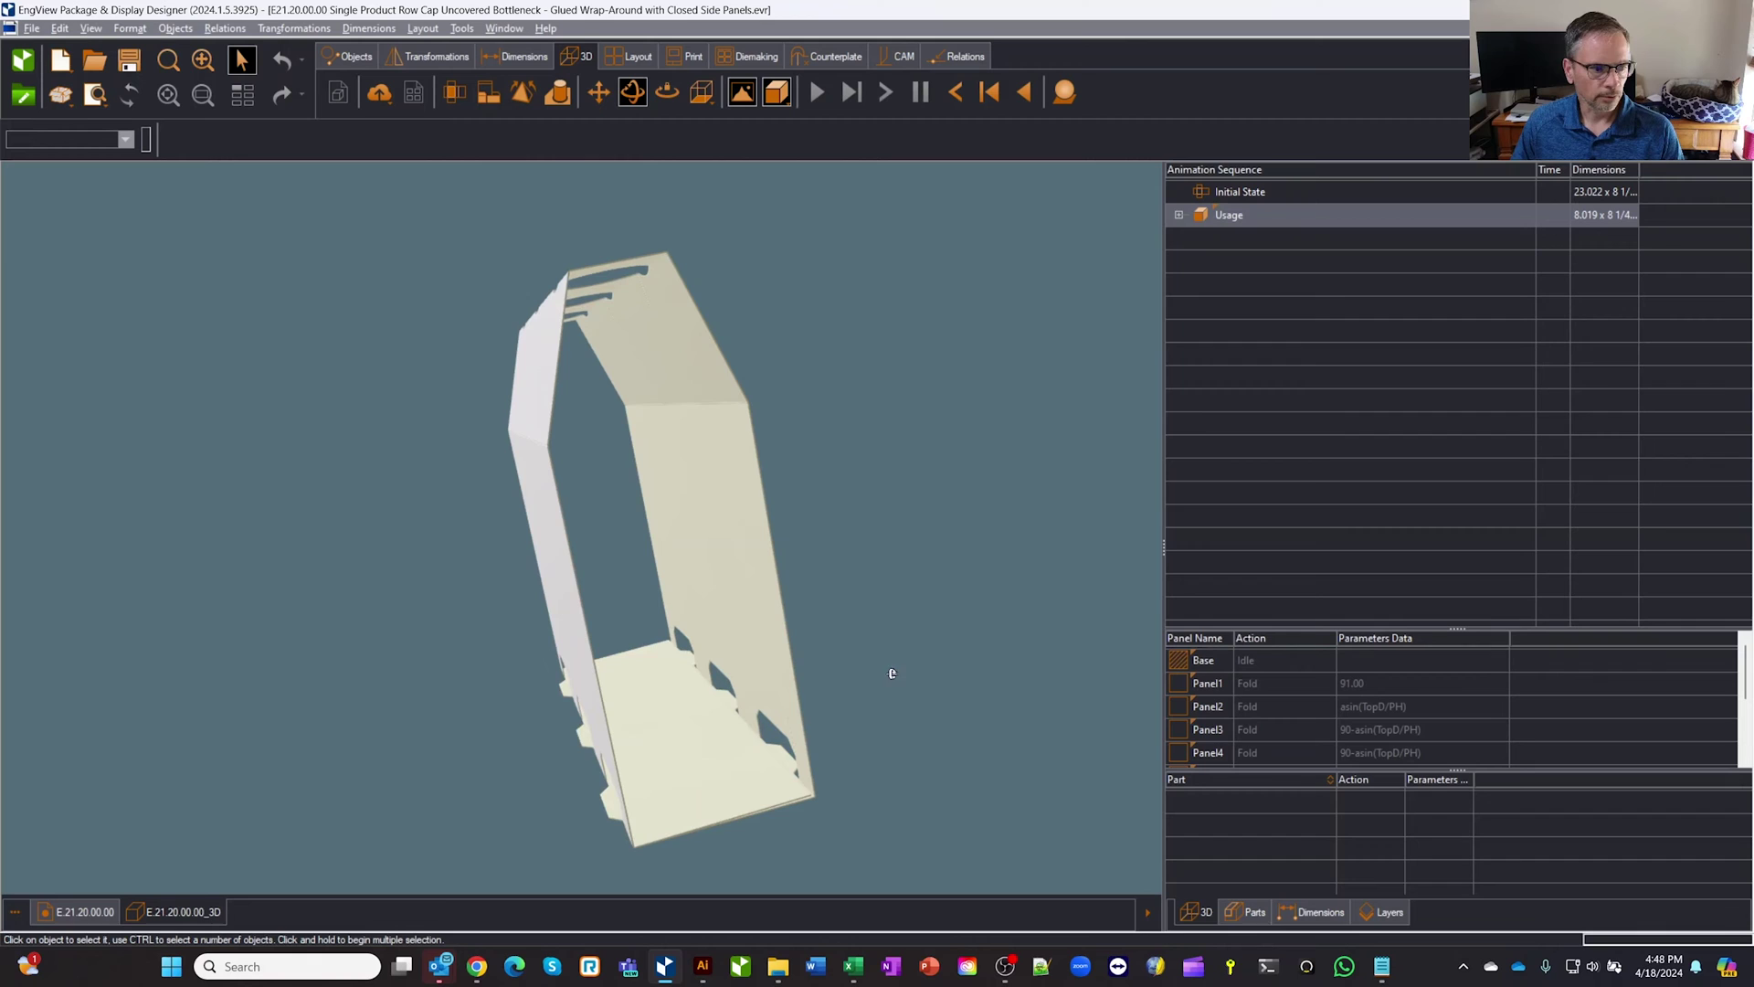
pyautogui.click(84, 912)
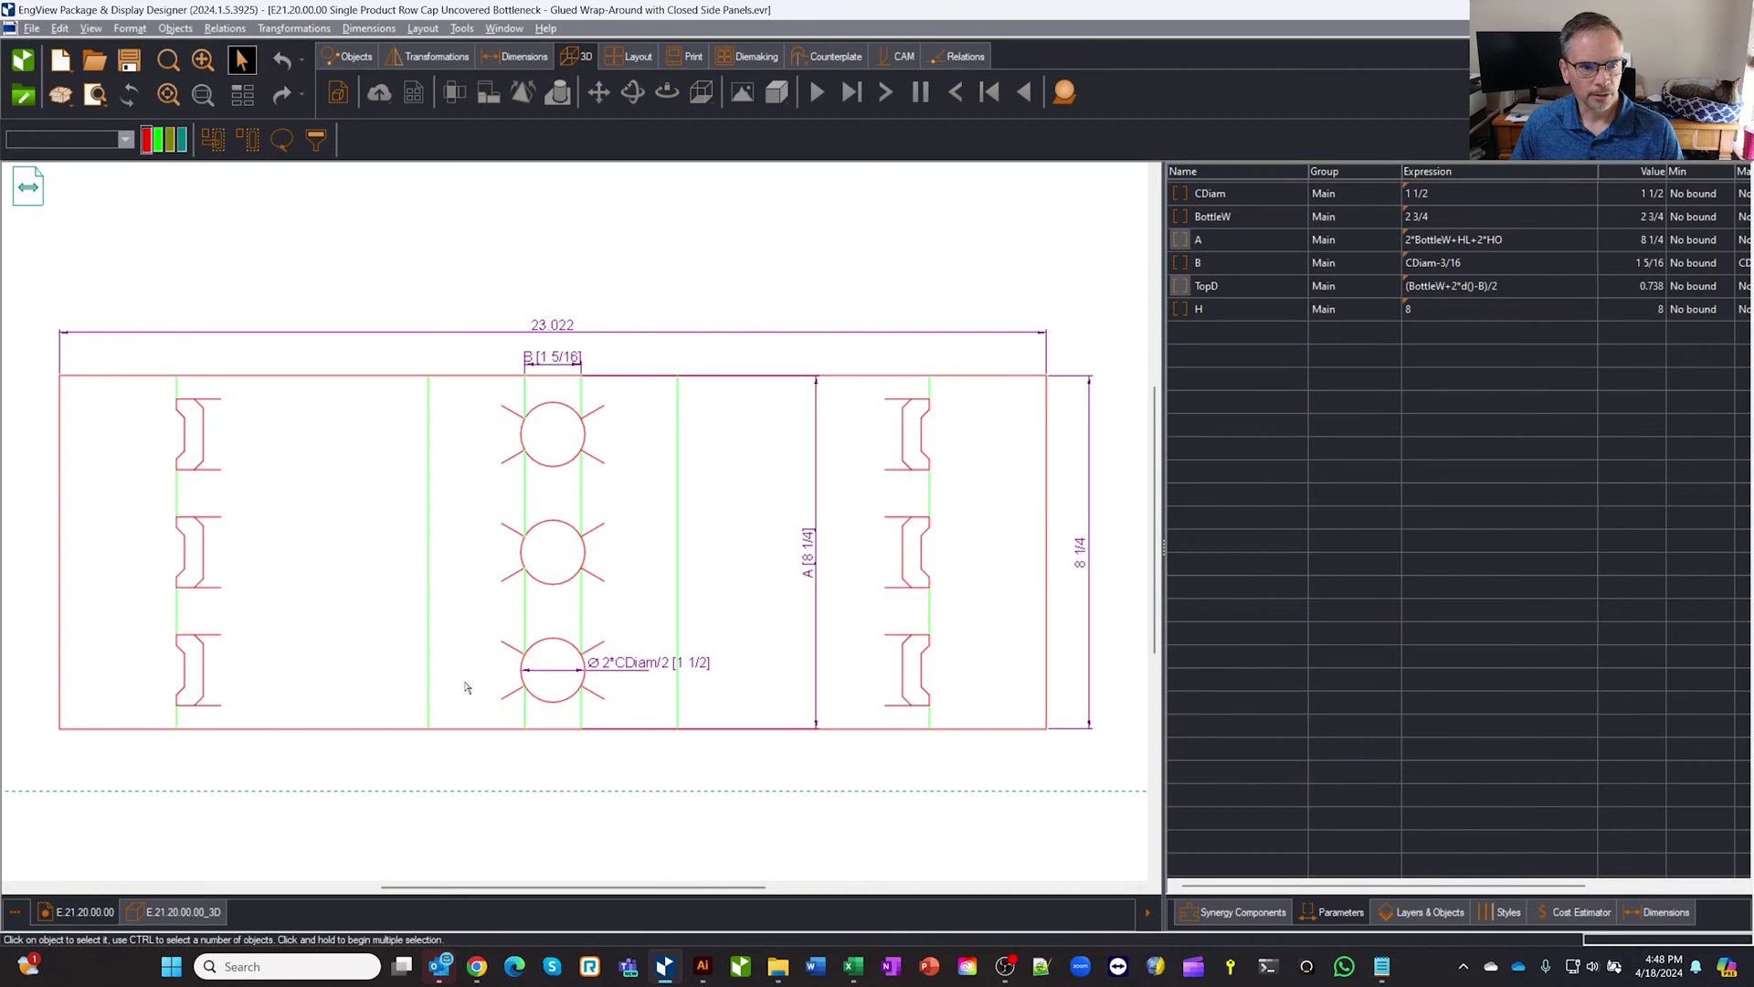
pyautogui.click(182, 912)
pyautogui.moveTo(541, 756); pyautogui.dragTo(824, 583)
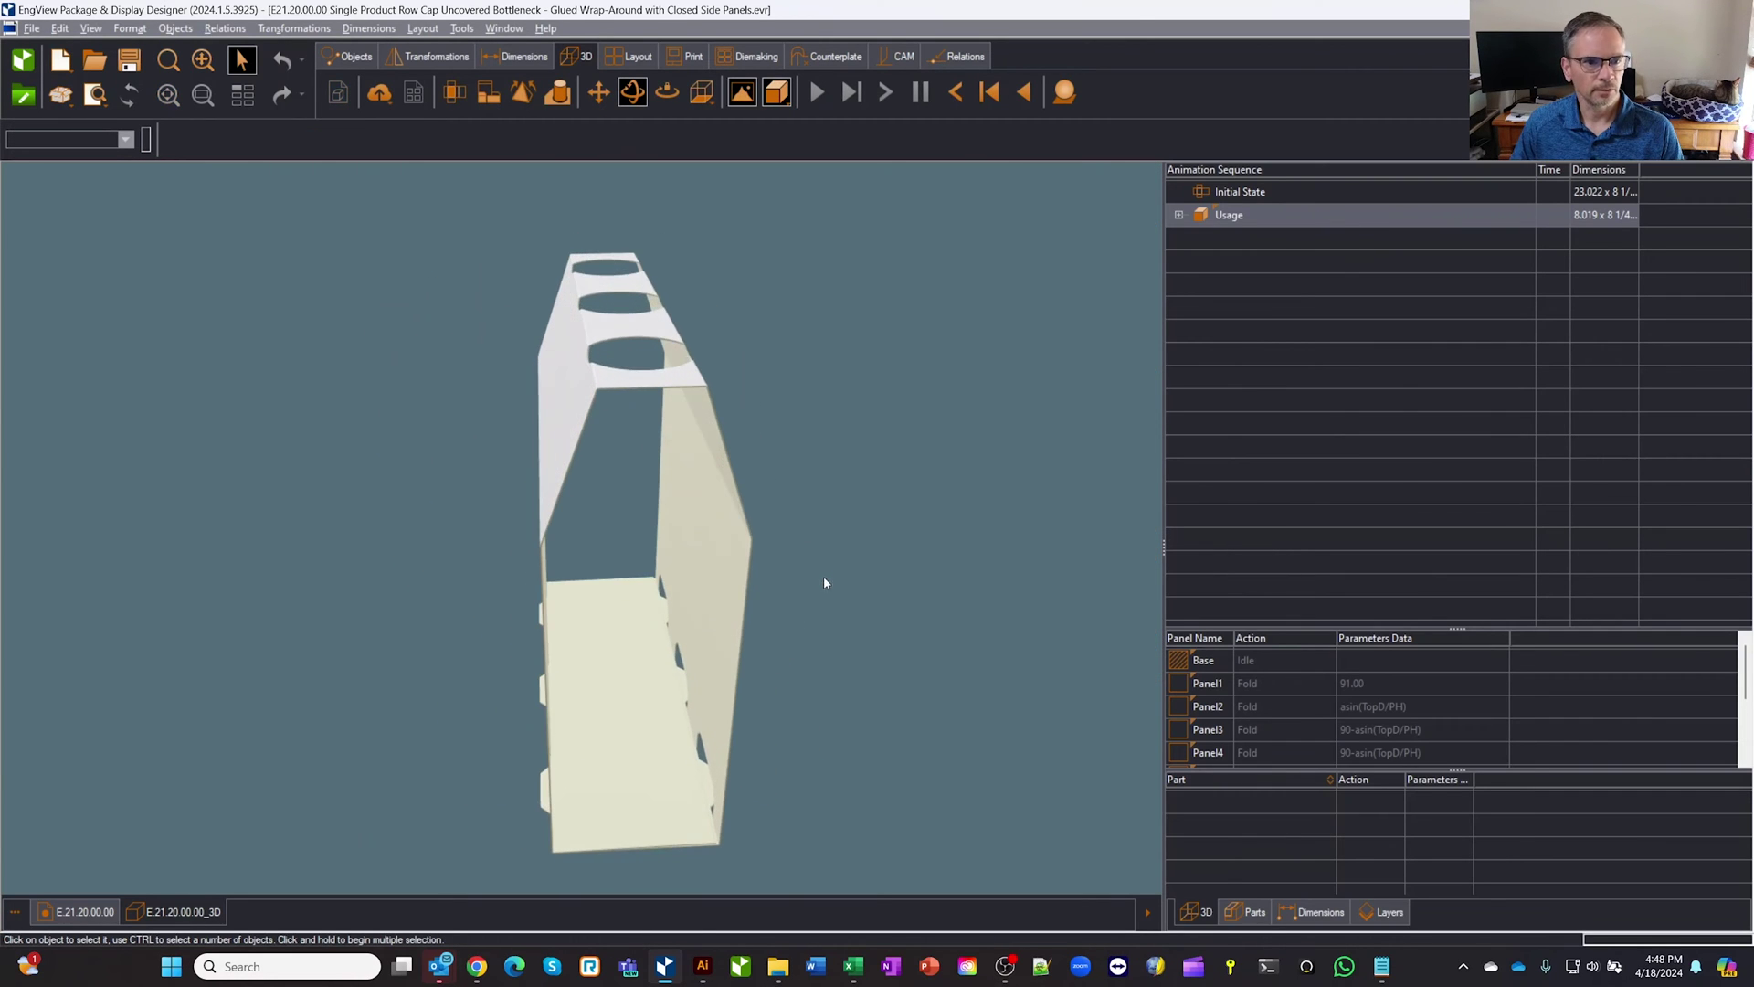
# - Load the Imperial Water.glb bottle model into a new 3D Objects viewer
pyautogui.click(1065, 92)
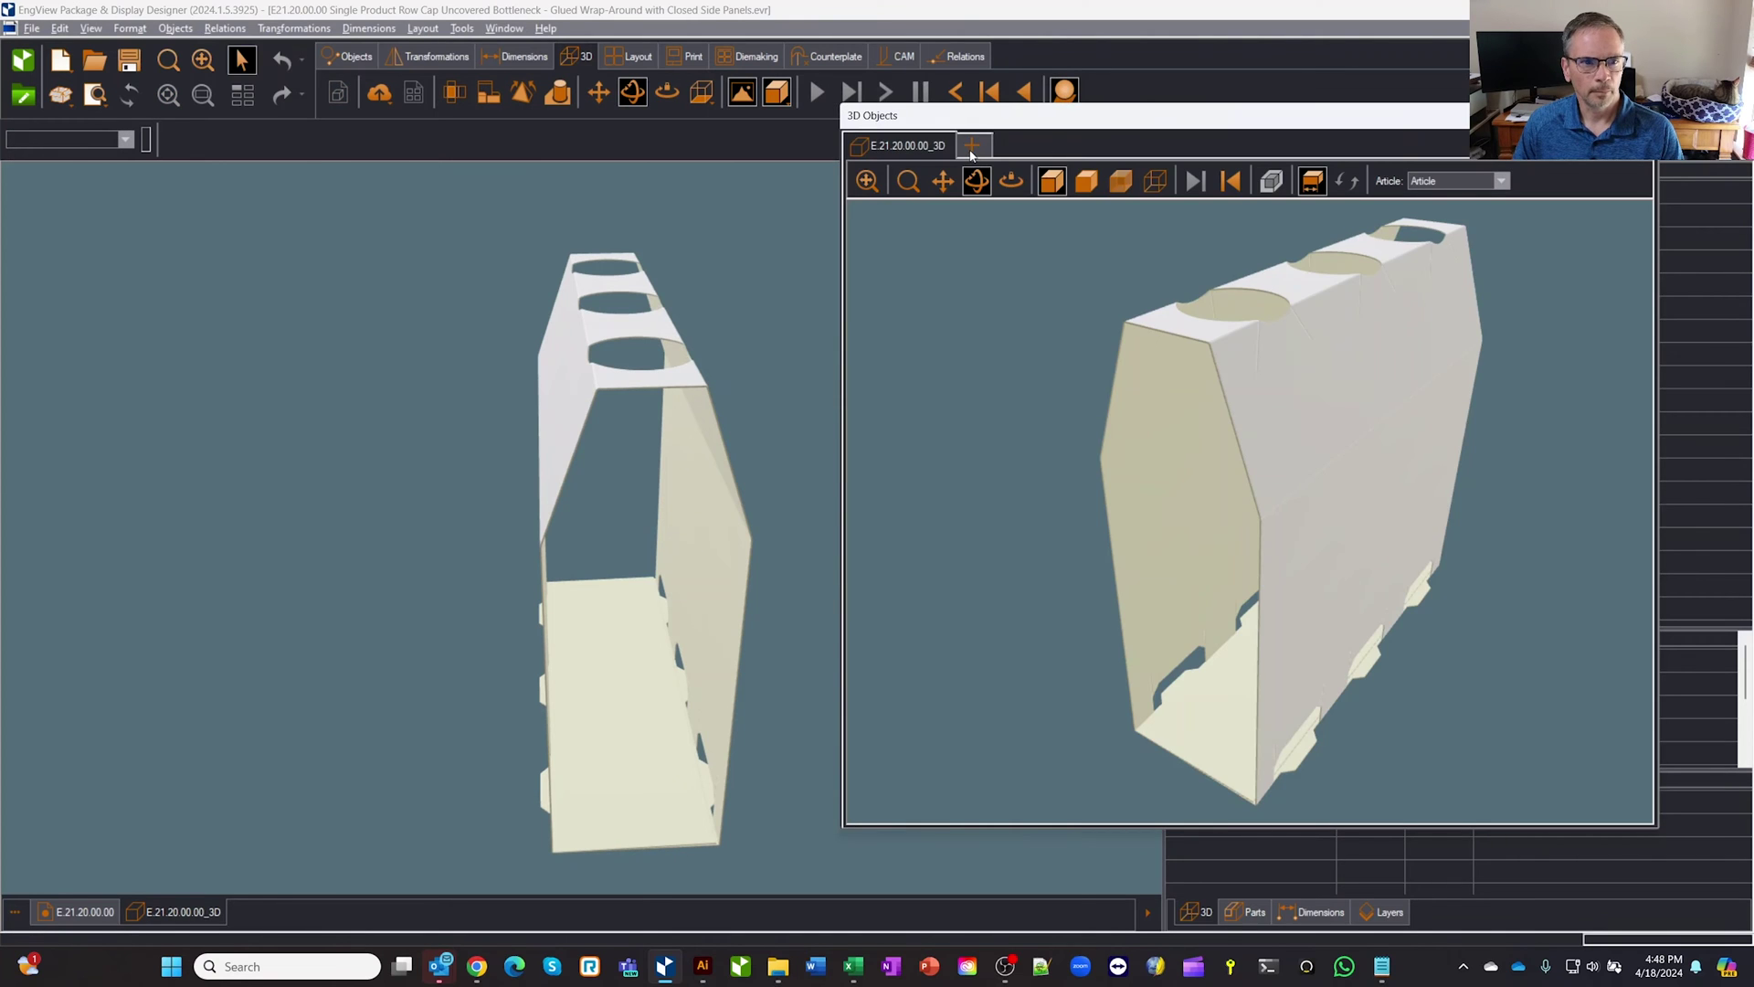
pyautogui.click(971, 146)
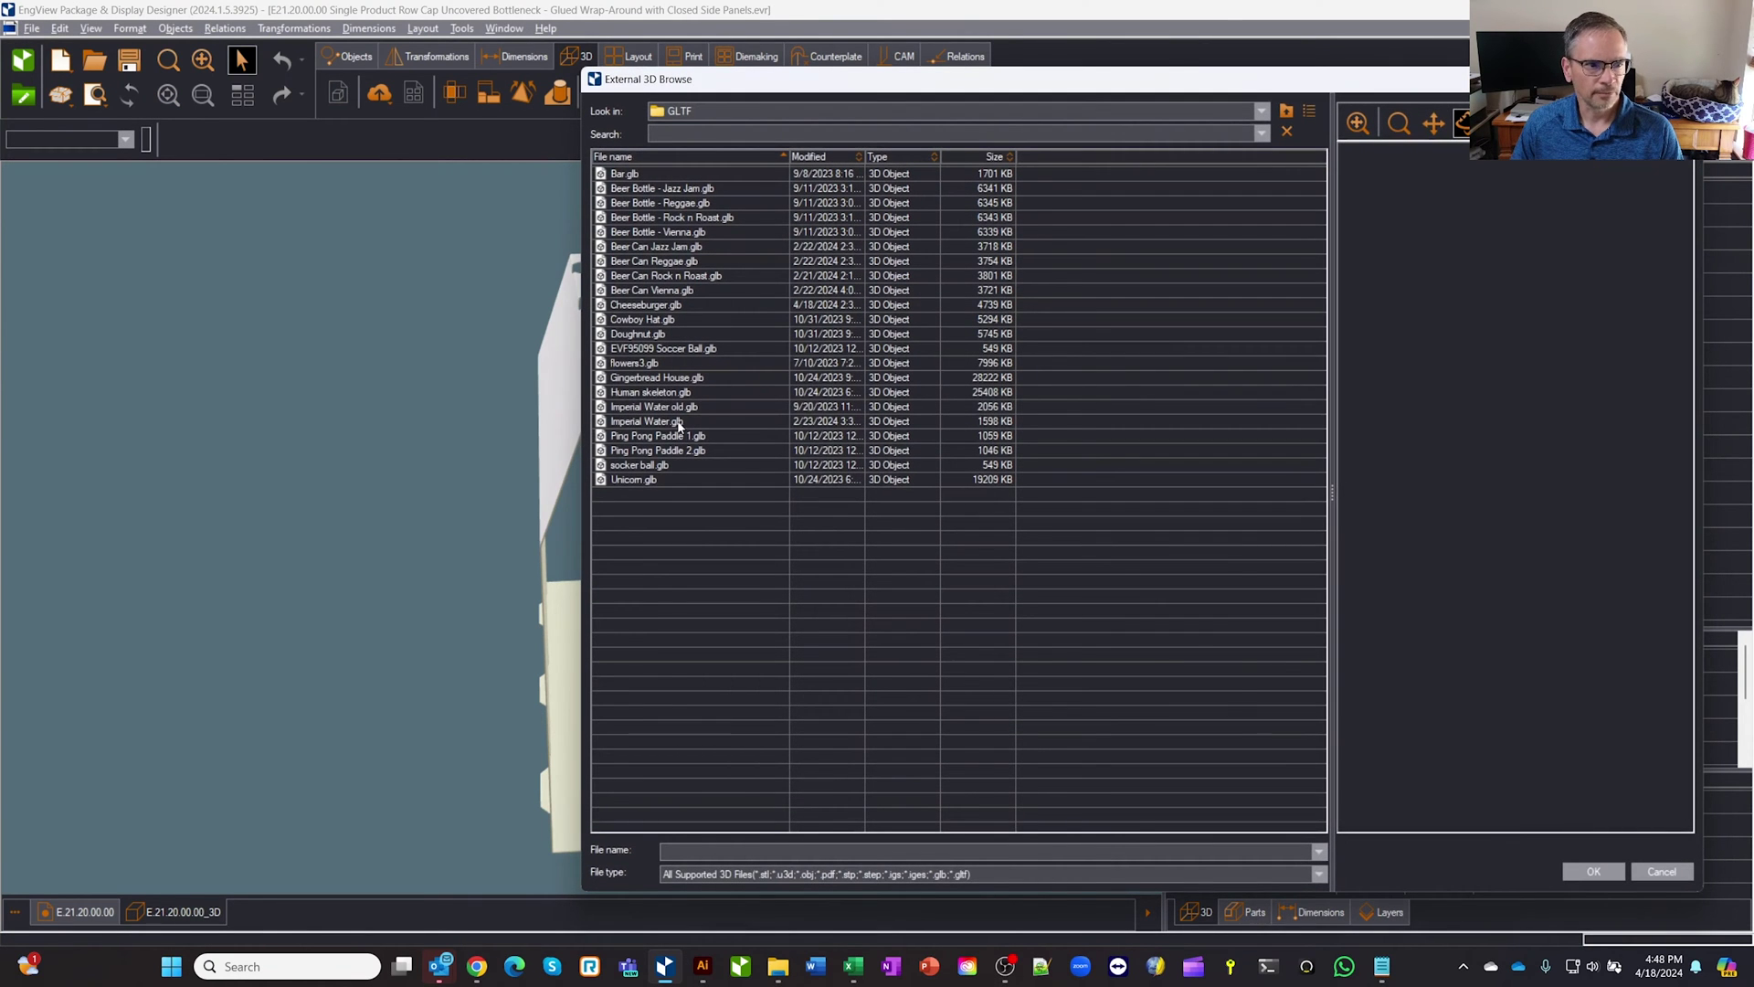
pyautogui.click(659, 423)
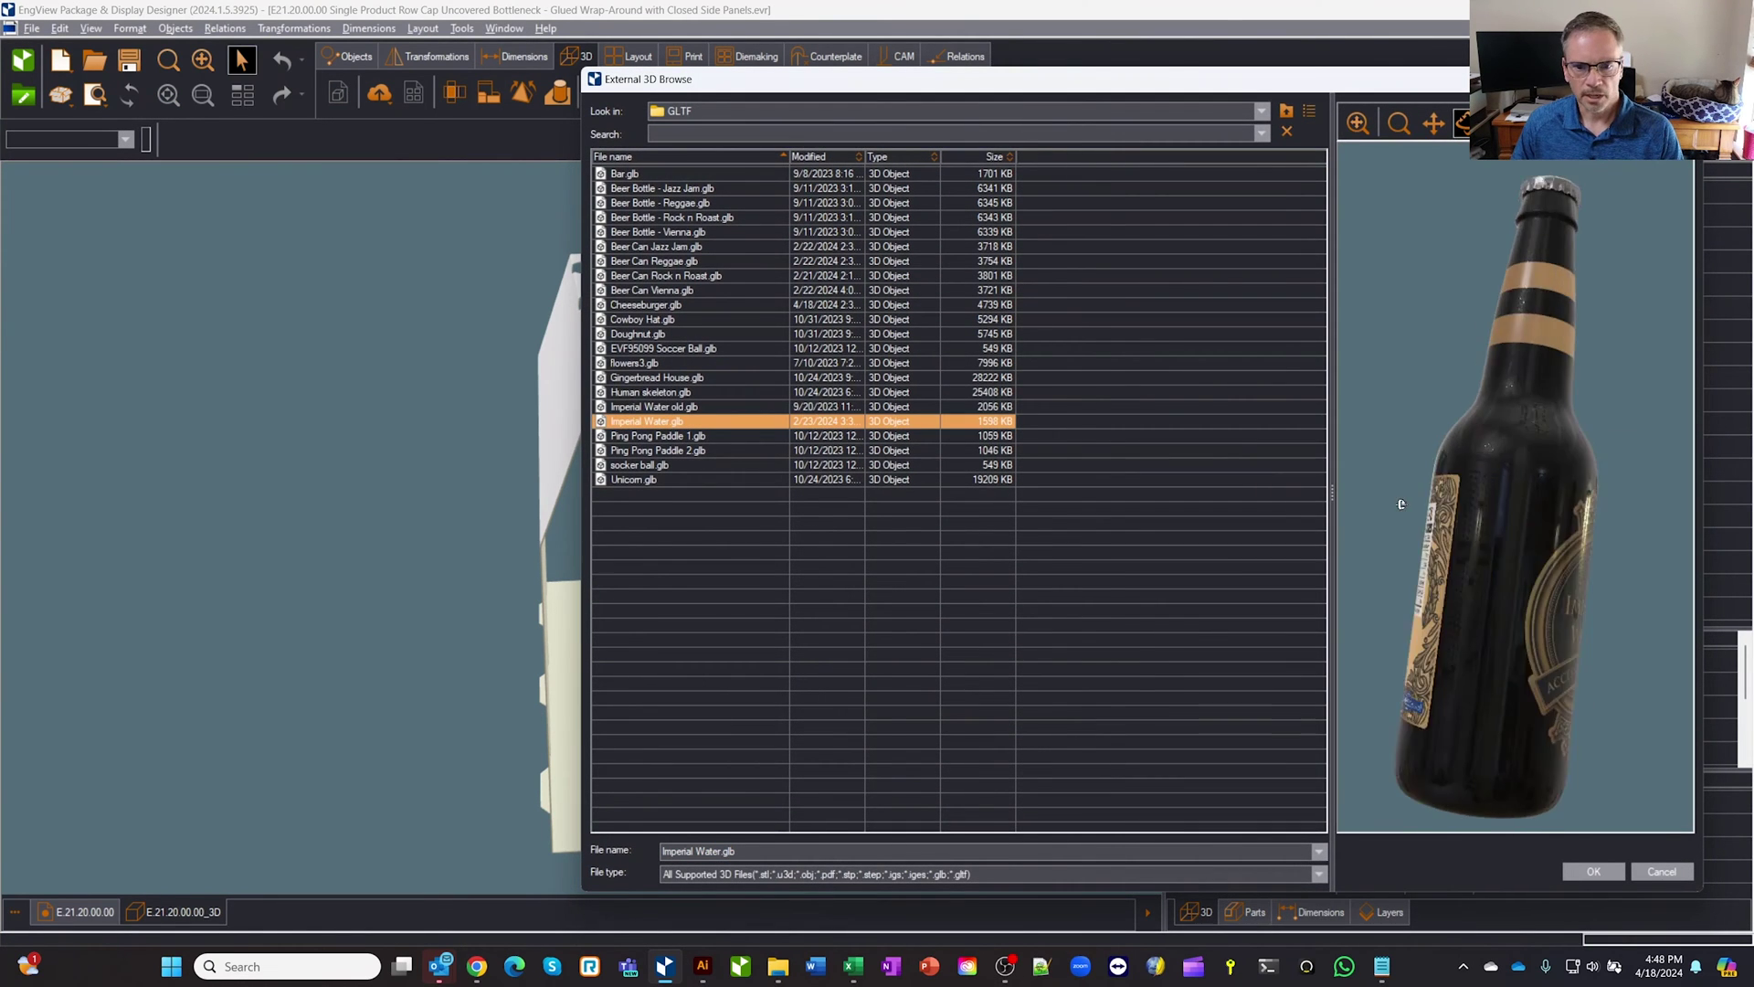
pyautogui.moveTo(1516, 302); pyautogui.dragTo(1518, 393)
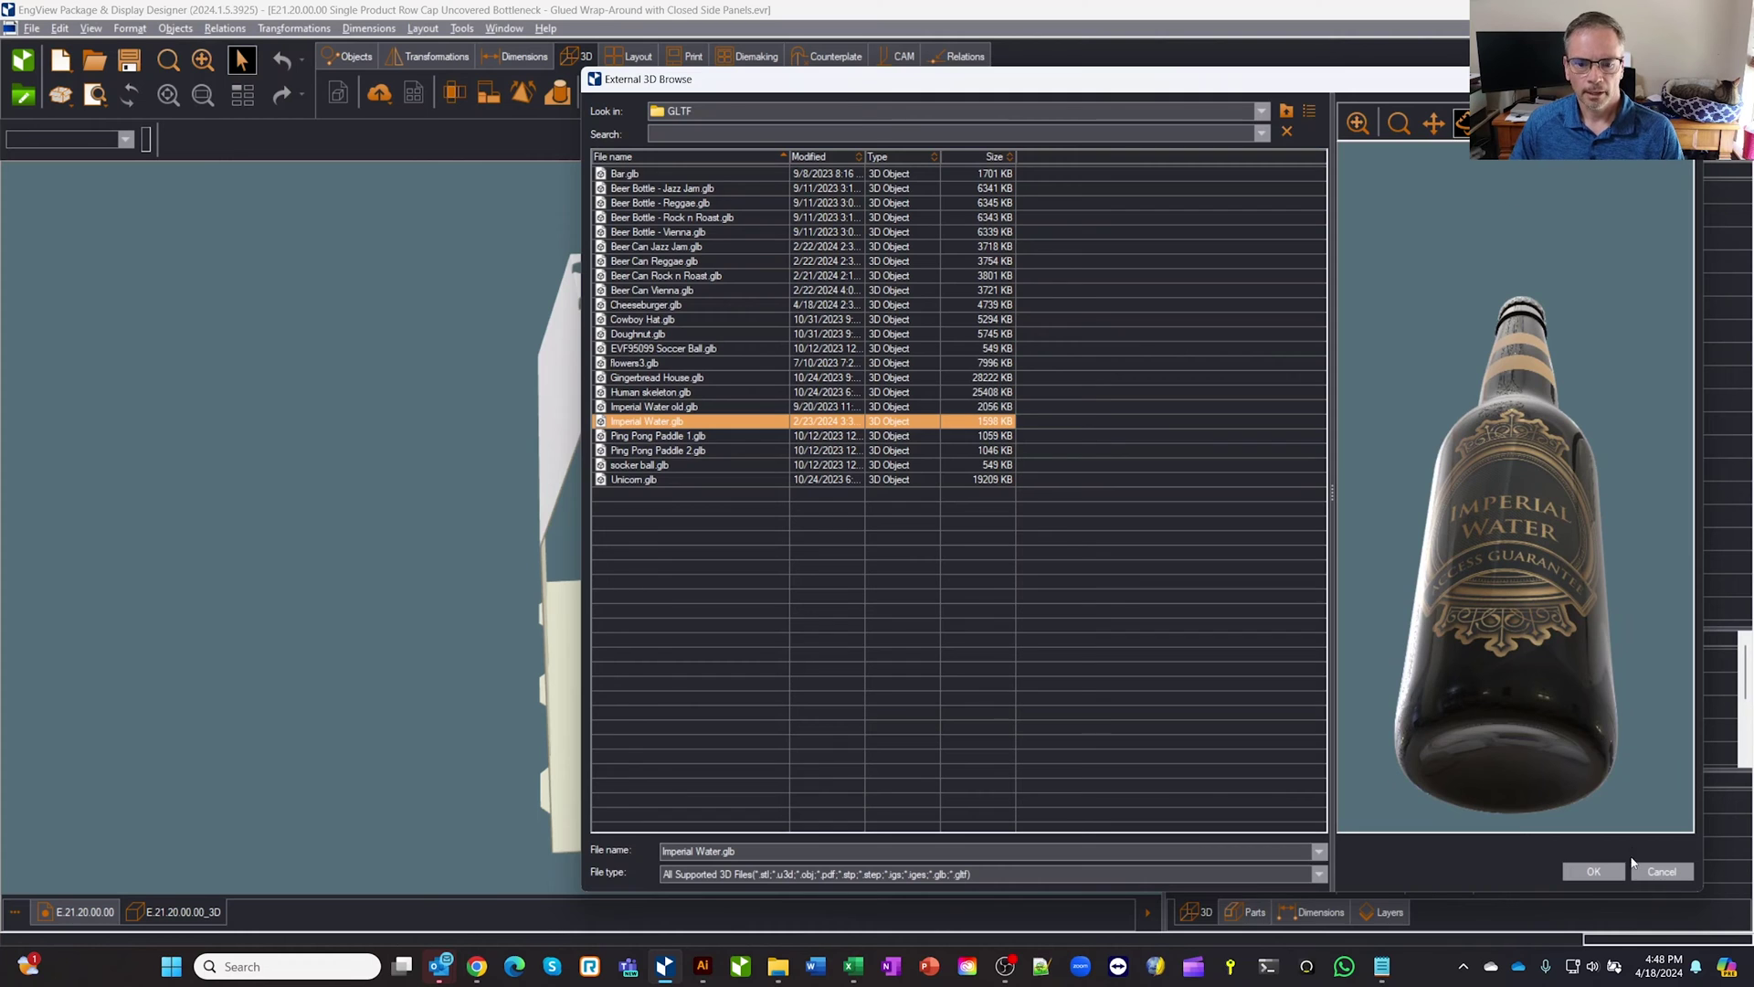
pyautogui.click(1594, 870)
# - Rotate the bottle and check its outline dimensions (D 8.867 × H 2.413 × L 2.384)
pyautogui.moveTo(1543, 543); pyautogui.dragTo(1268, 445)
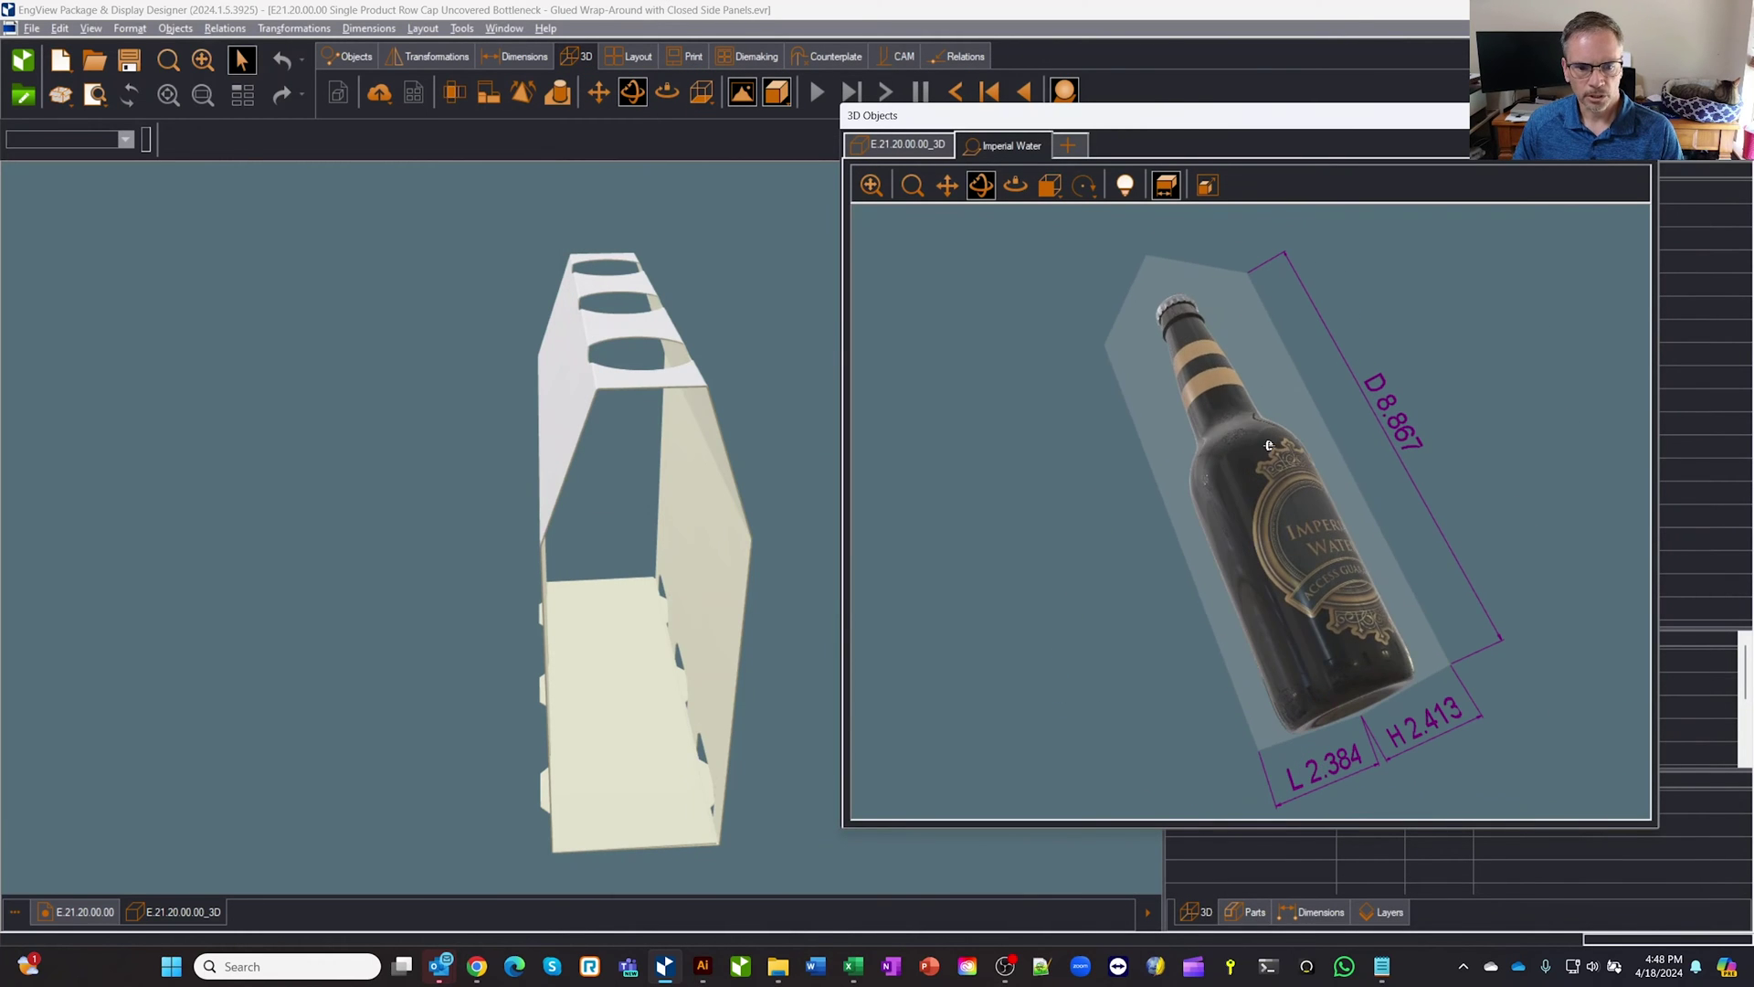
pyautogui.click(1176, 185)
pyautogui.click(1176, 185)
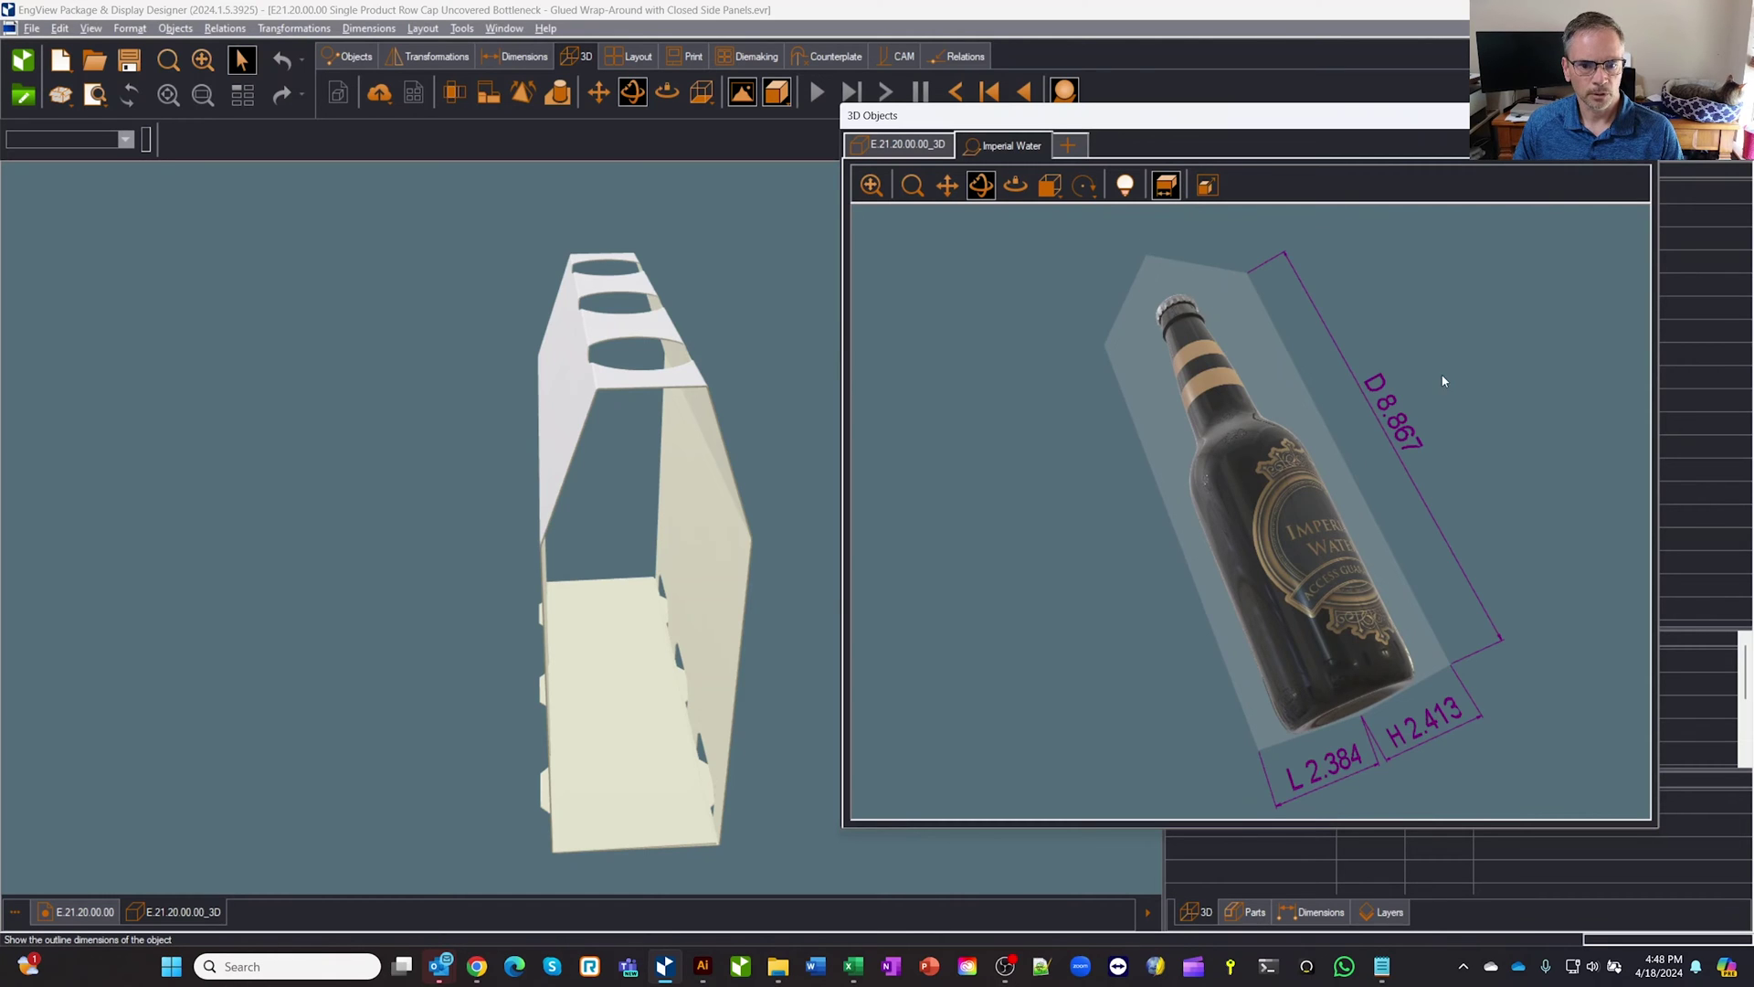
pyautogui.moveTo(1440, 379); pyautogui.dragTo(1441, 353)
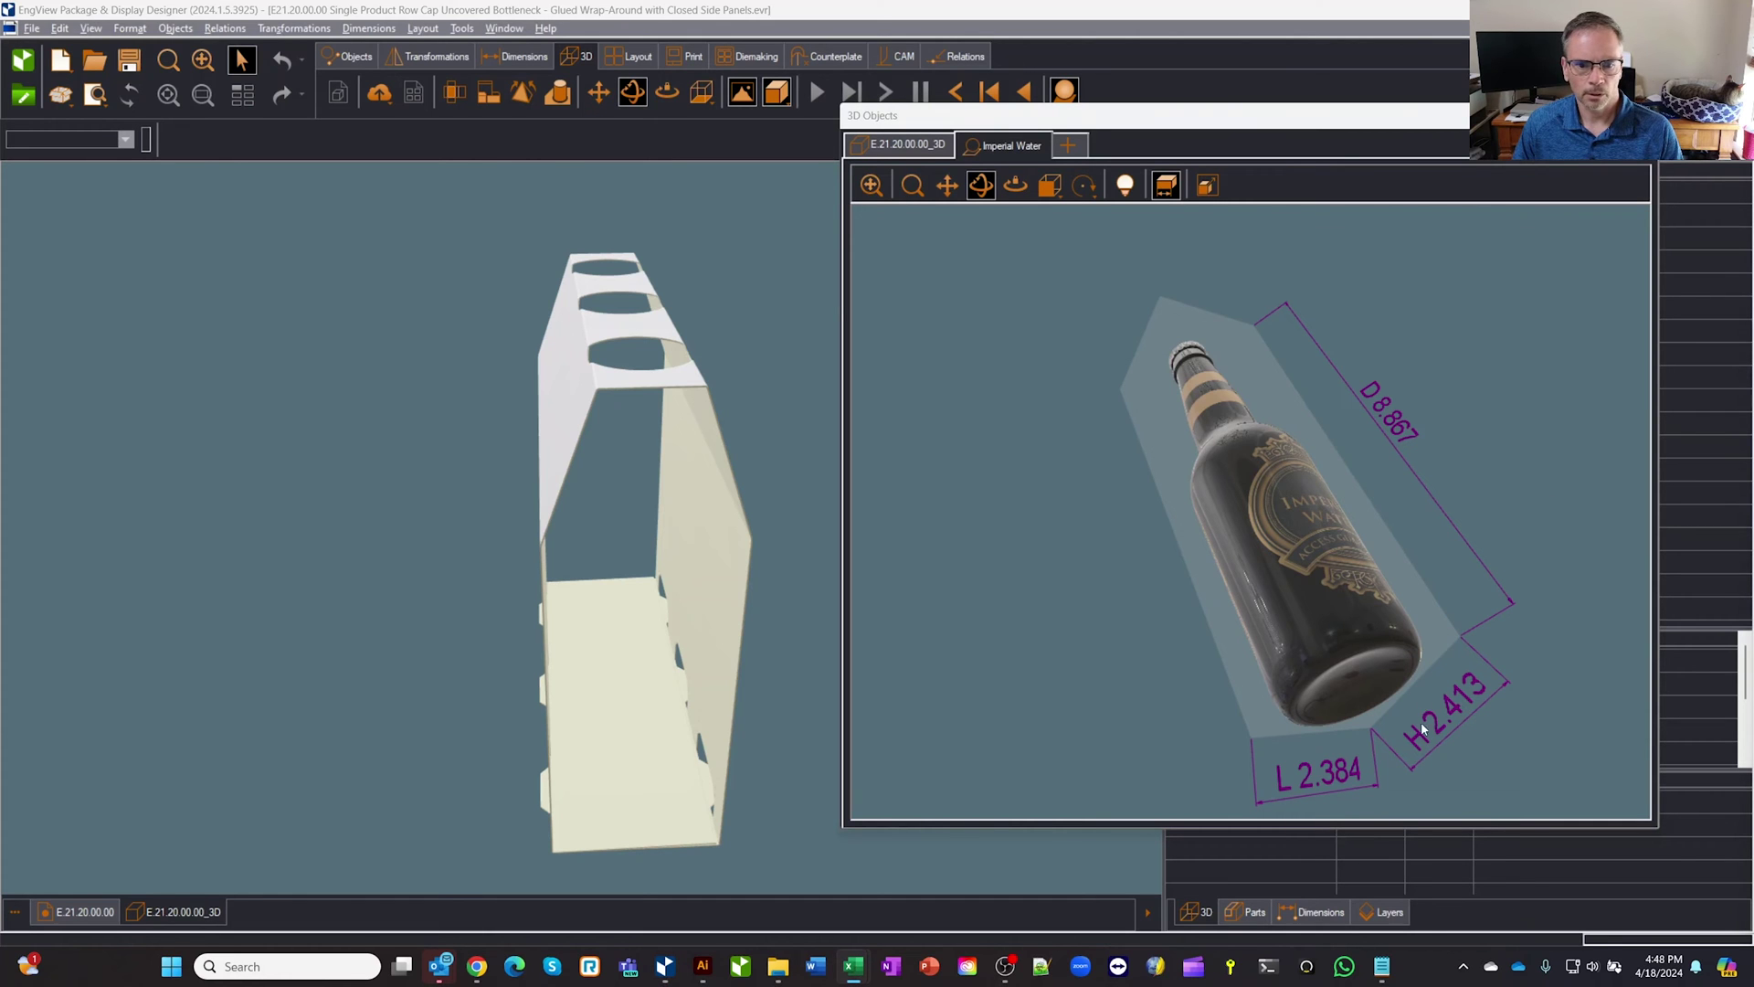
# - In Size & Scale, unlock aspect ratio and set Length 2.35, Height 2.35, Depth 8.95
pyautogui.click(1206, 186)
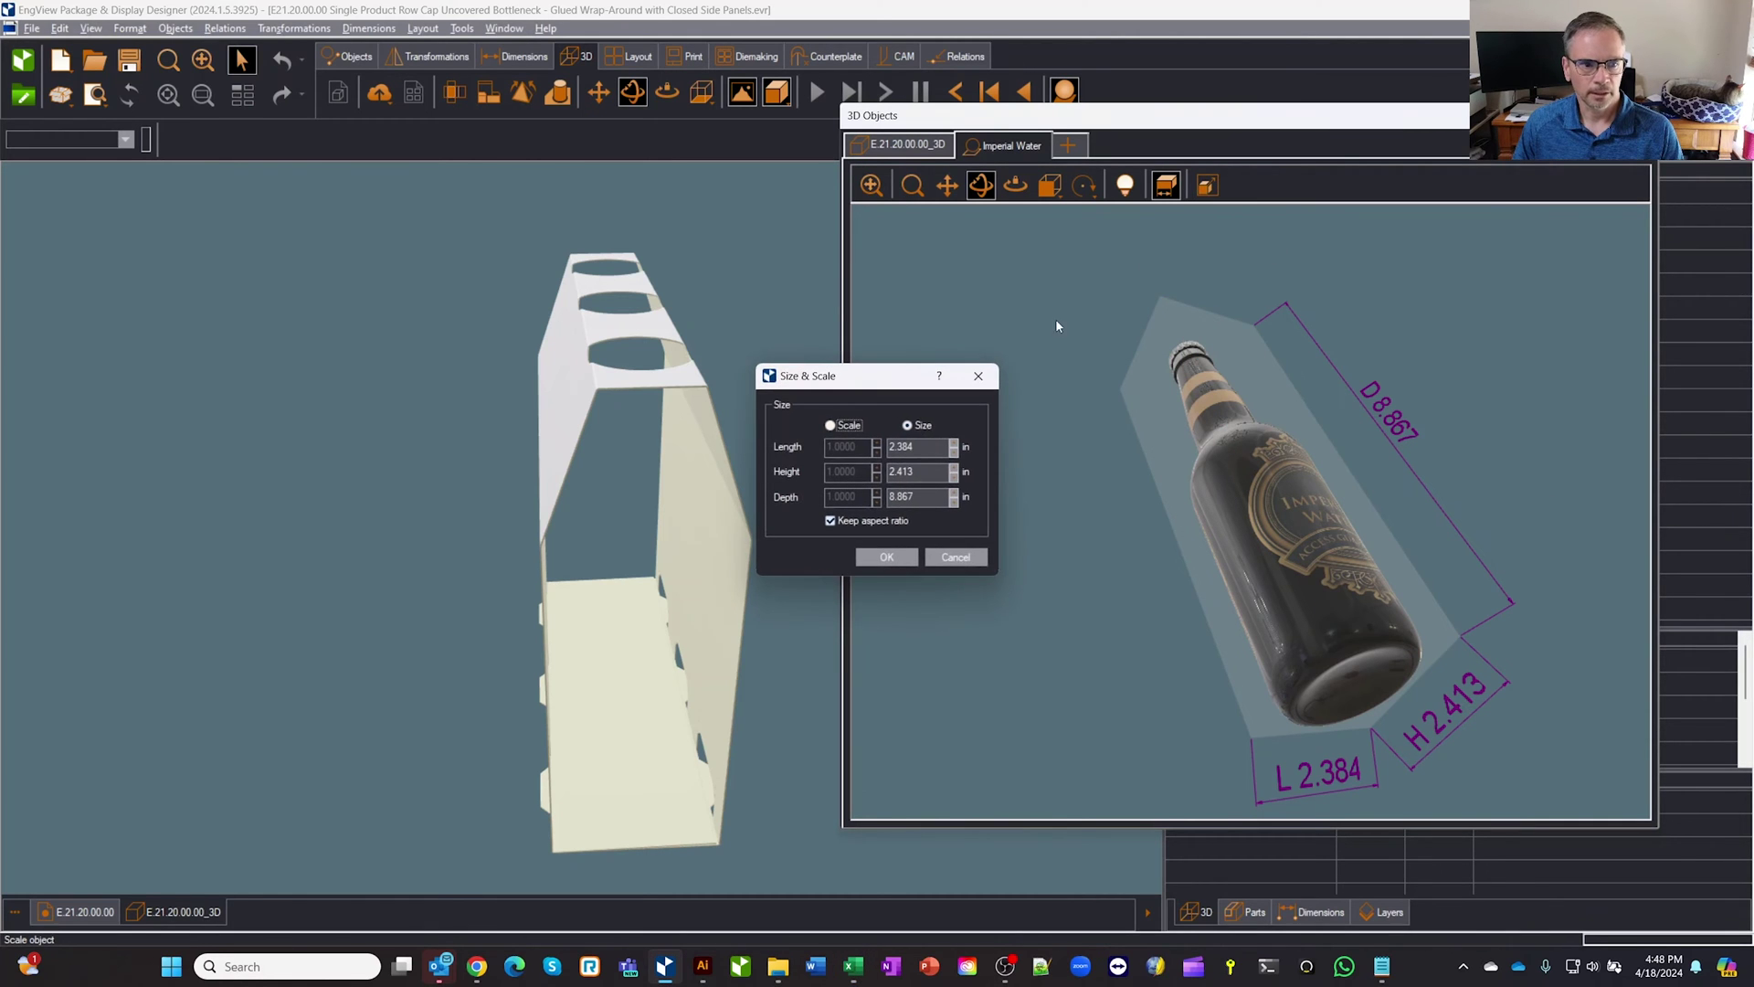
pyautogui.moveTo(878, 378); pyautogui.dragTo(1518, 205)
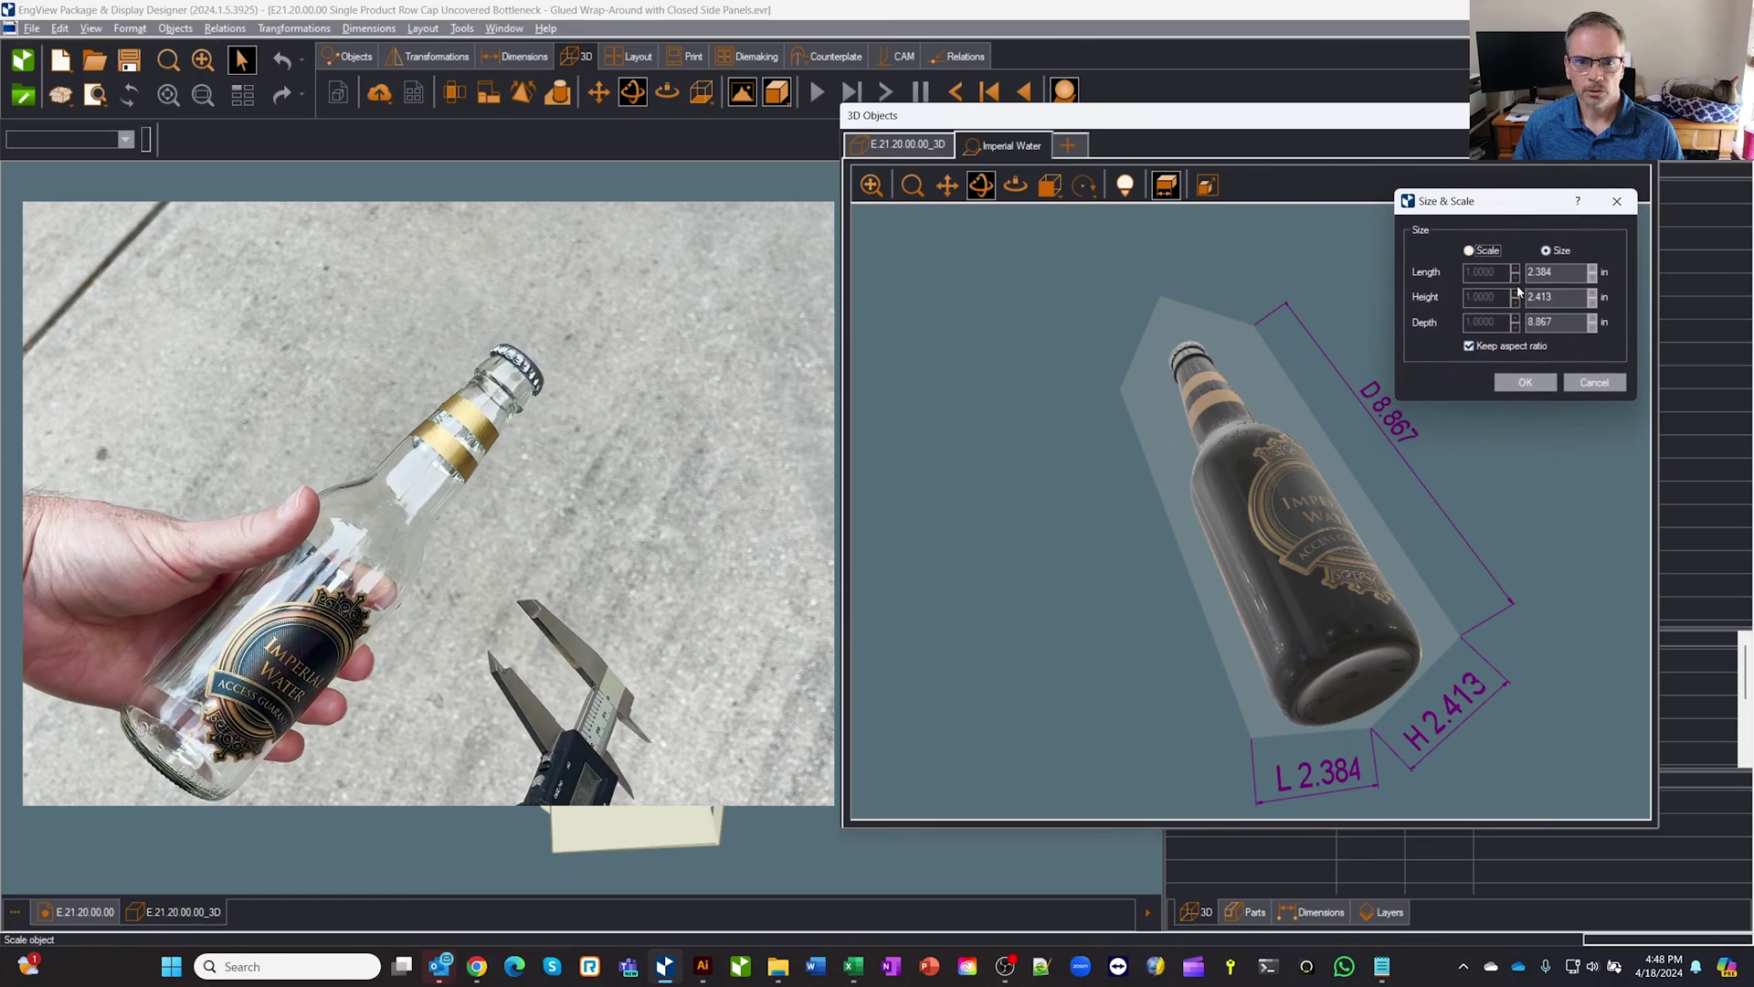
pyautogui.click(1576, 276)
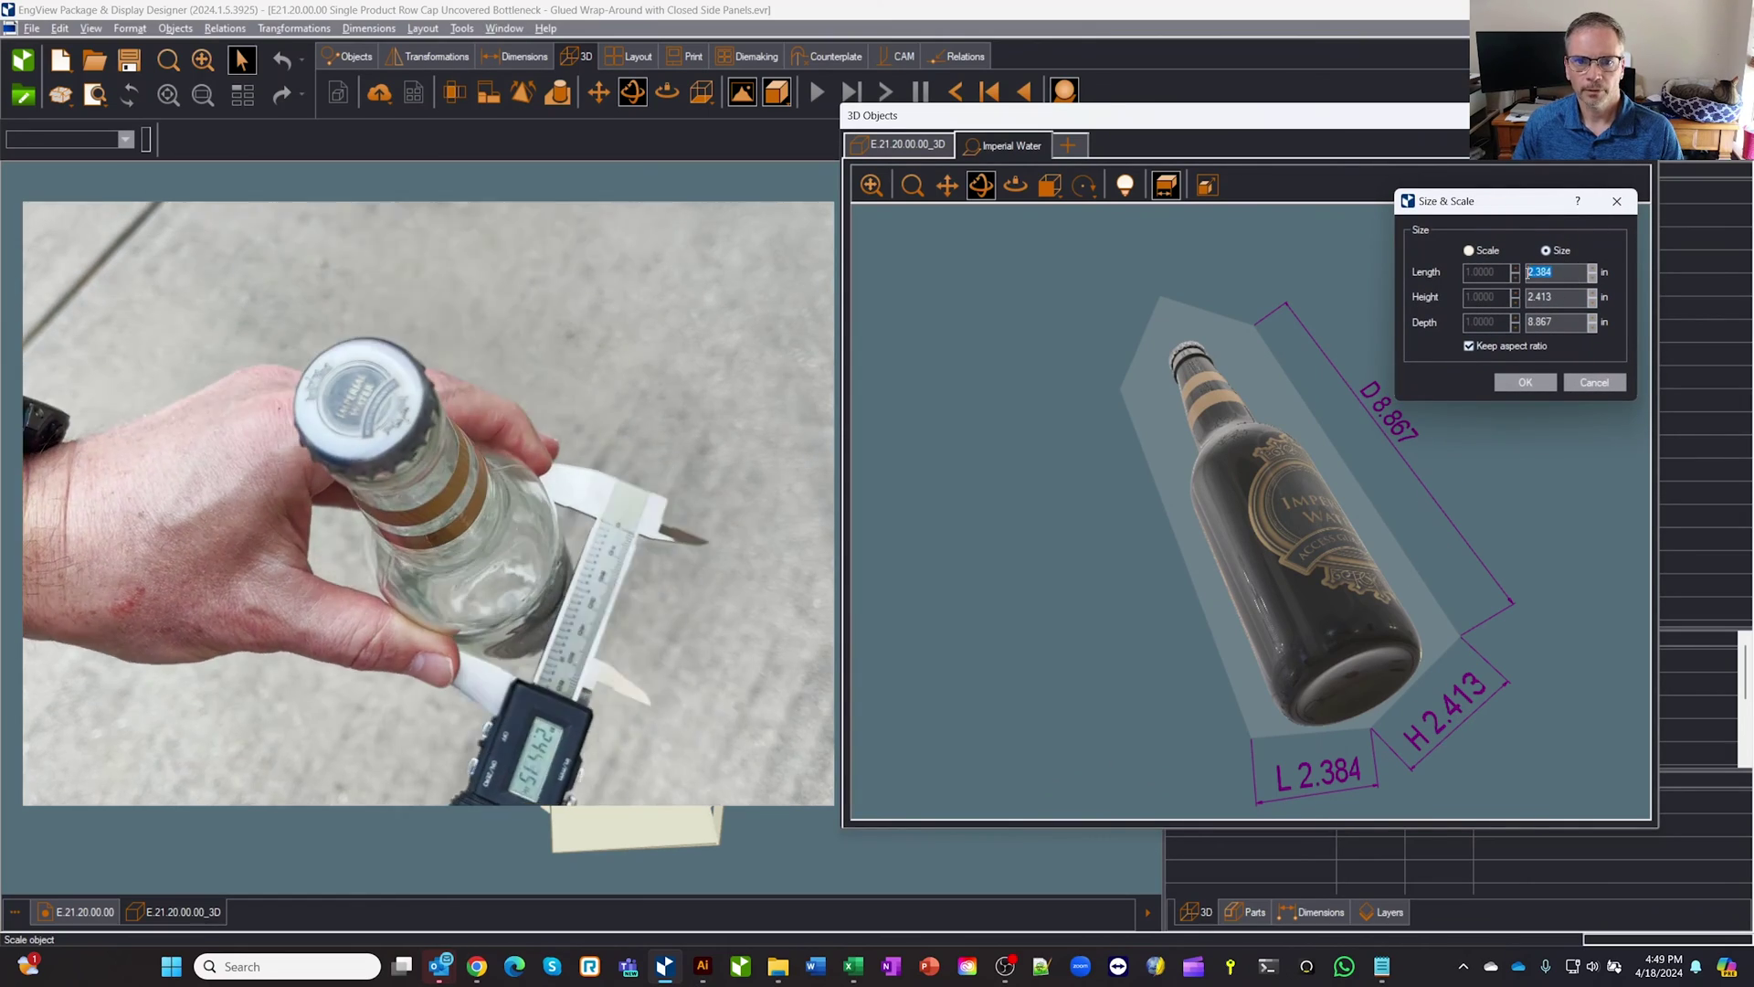
pyautogui.moveTo(1564, 272); pyautogui.dragTo(1521, 274)
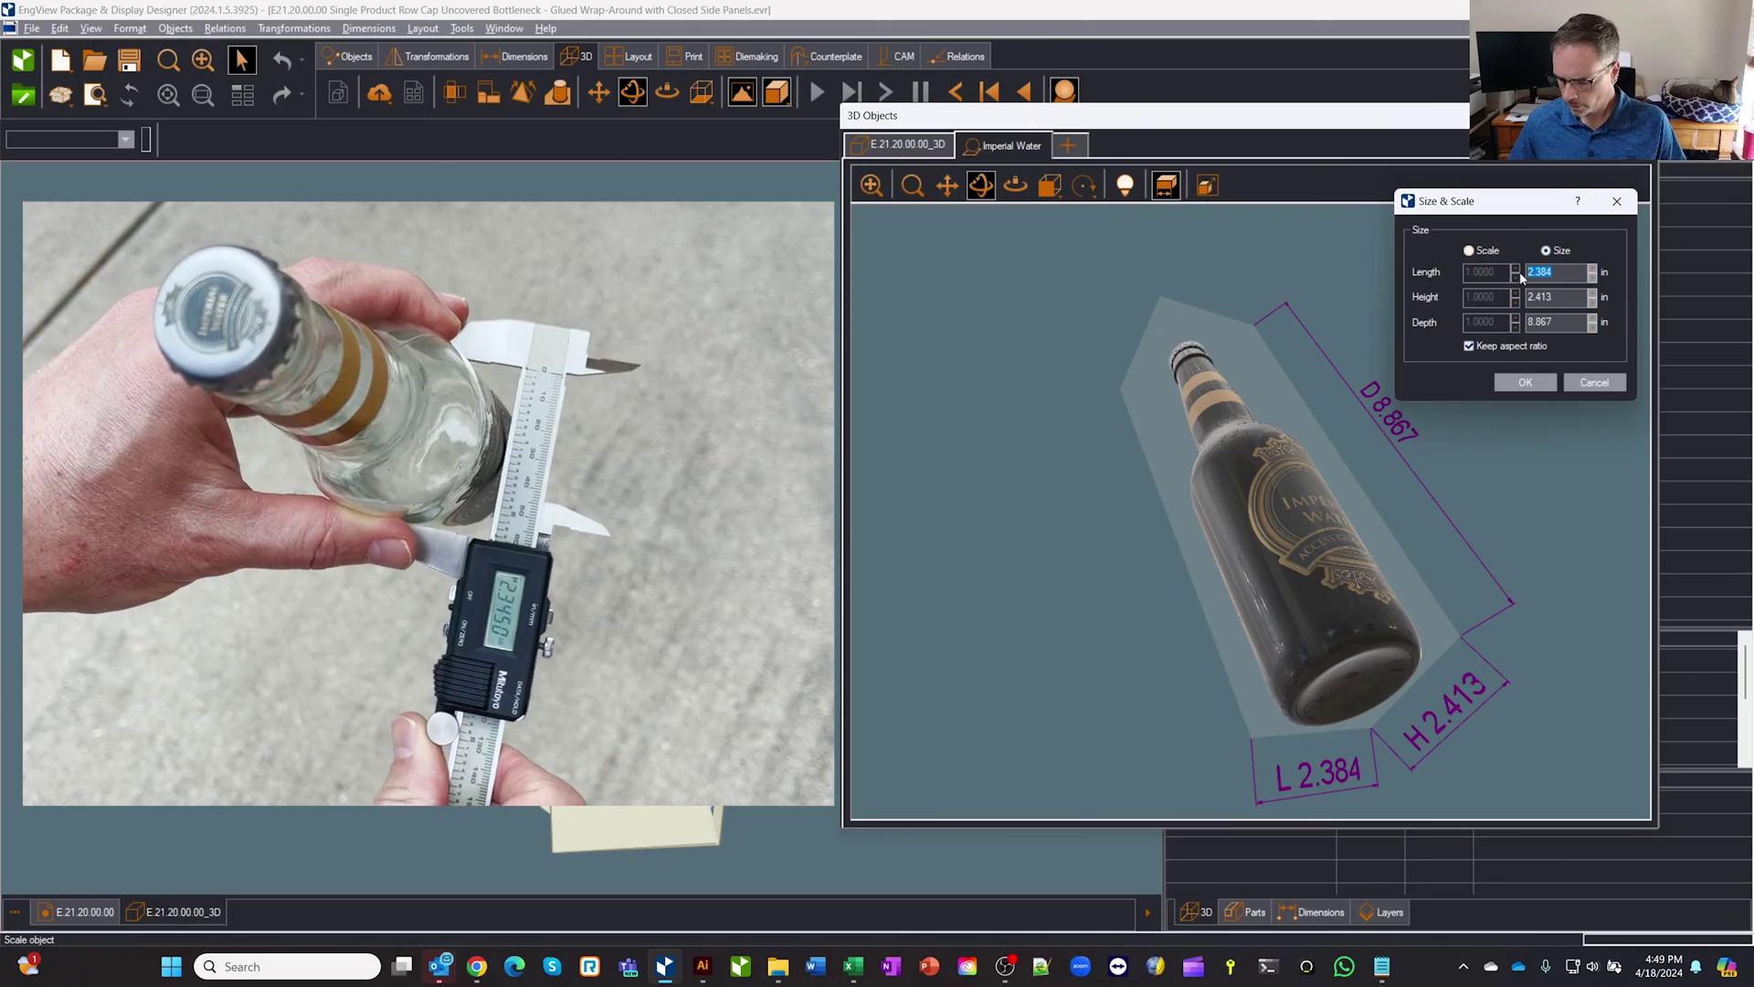
pyautogui.write('2.35')
pyautogui.press('Tab')
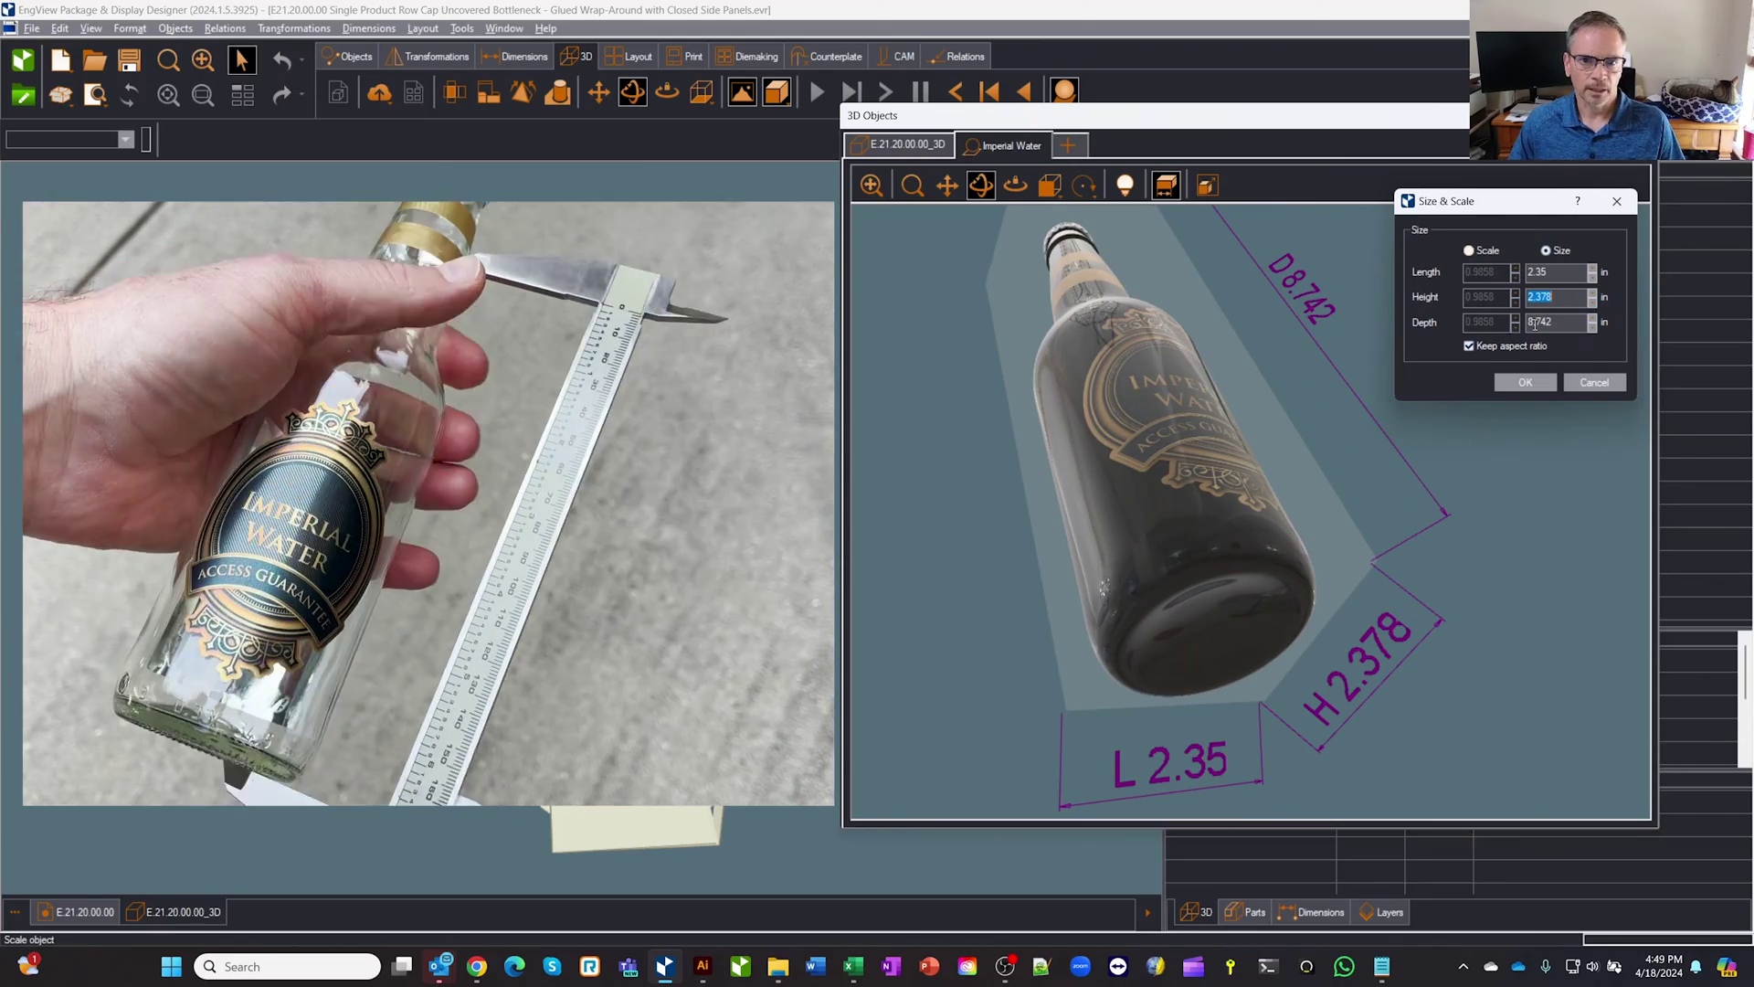
pyautogui.click(1469, 346)
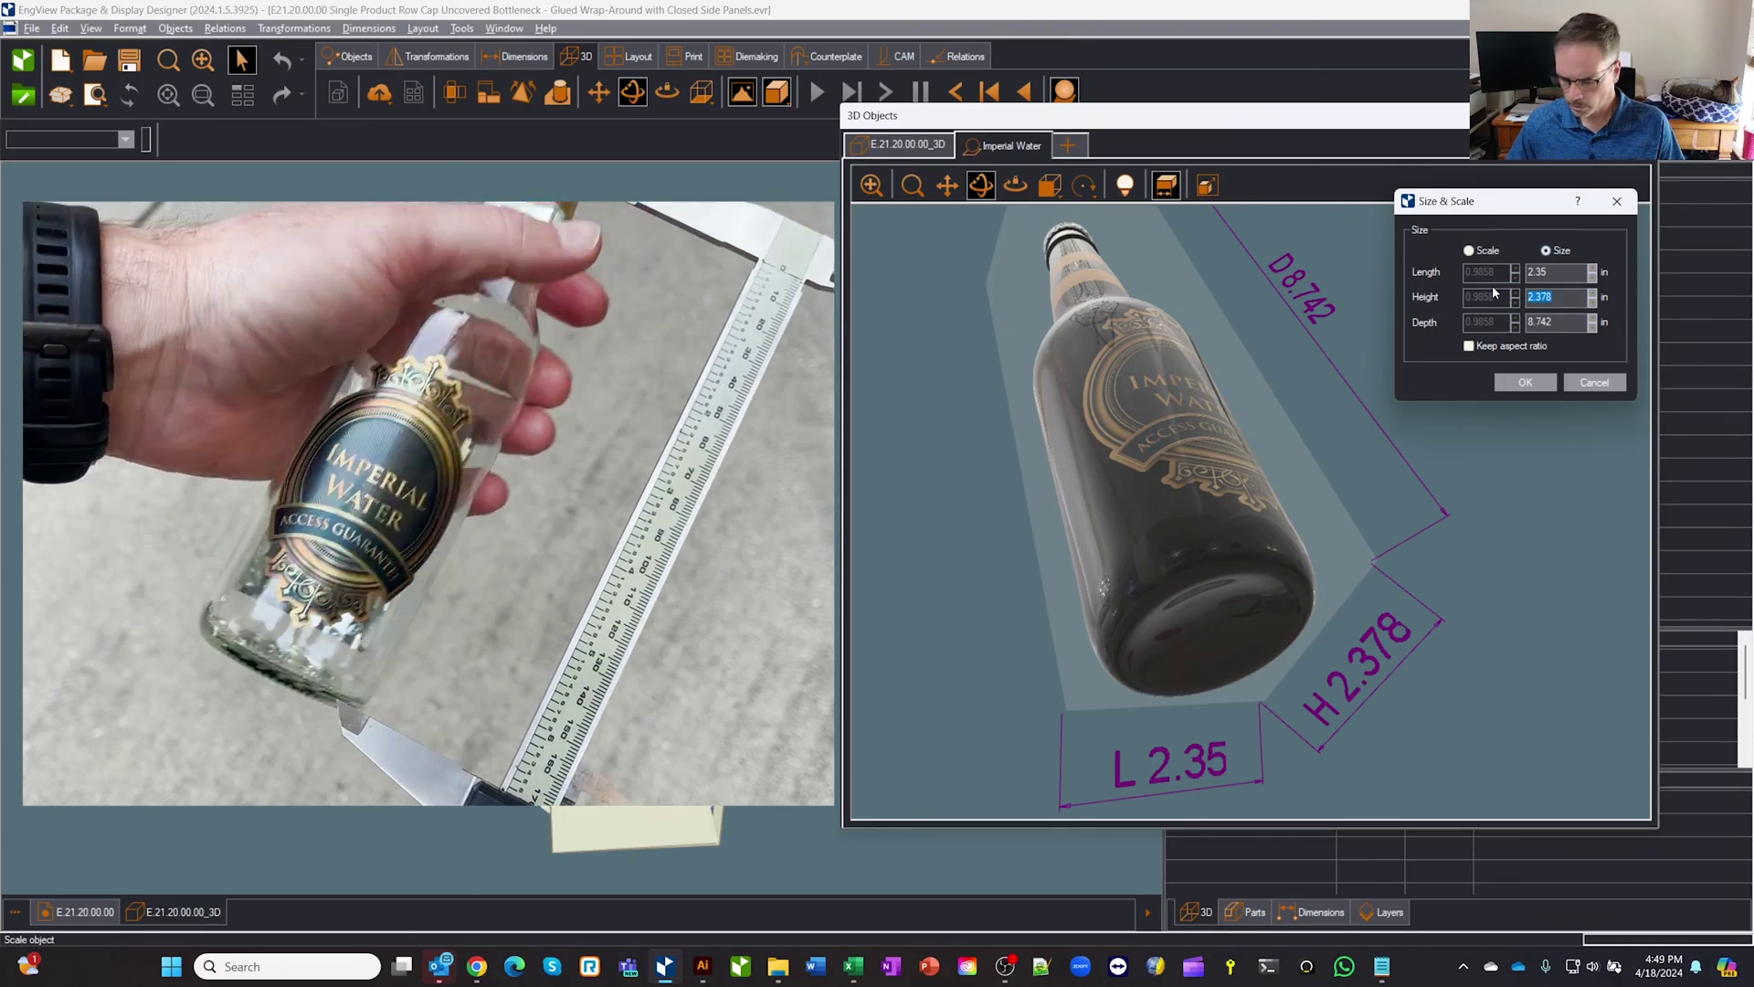
pyautogui.hotkey('shift', 'Tab')
pyautogui.hotkey('shift', 'Tab')
pyautogui.write('2.35')
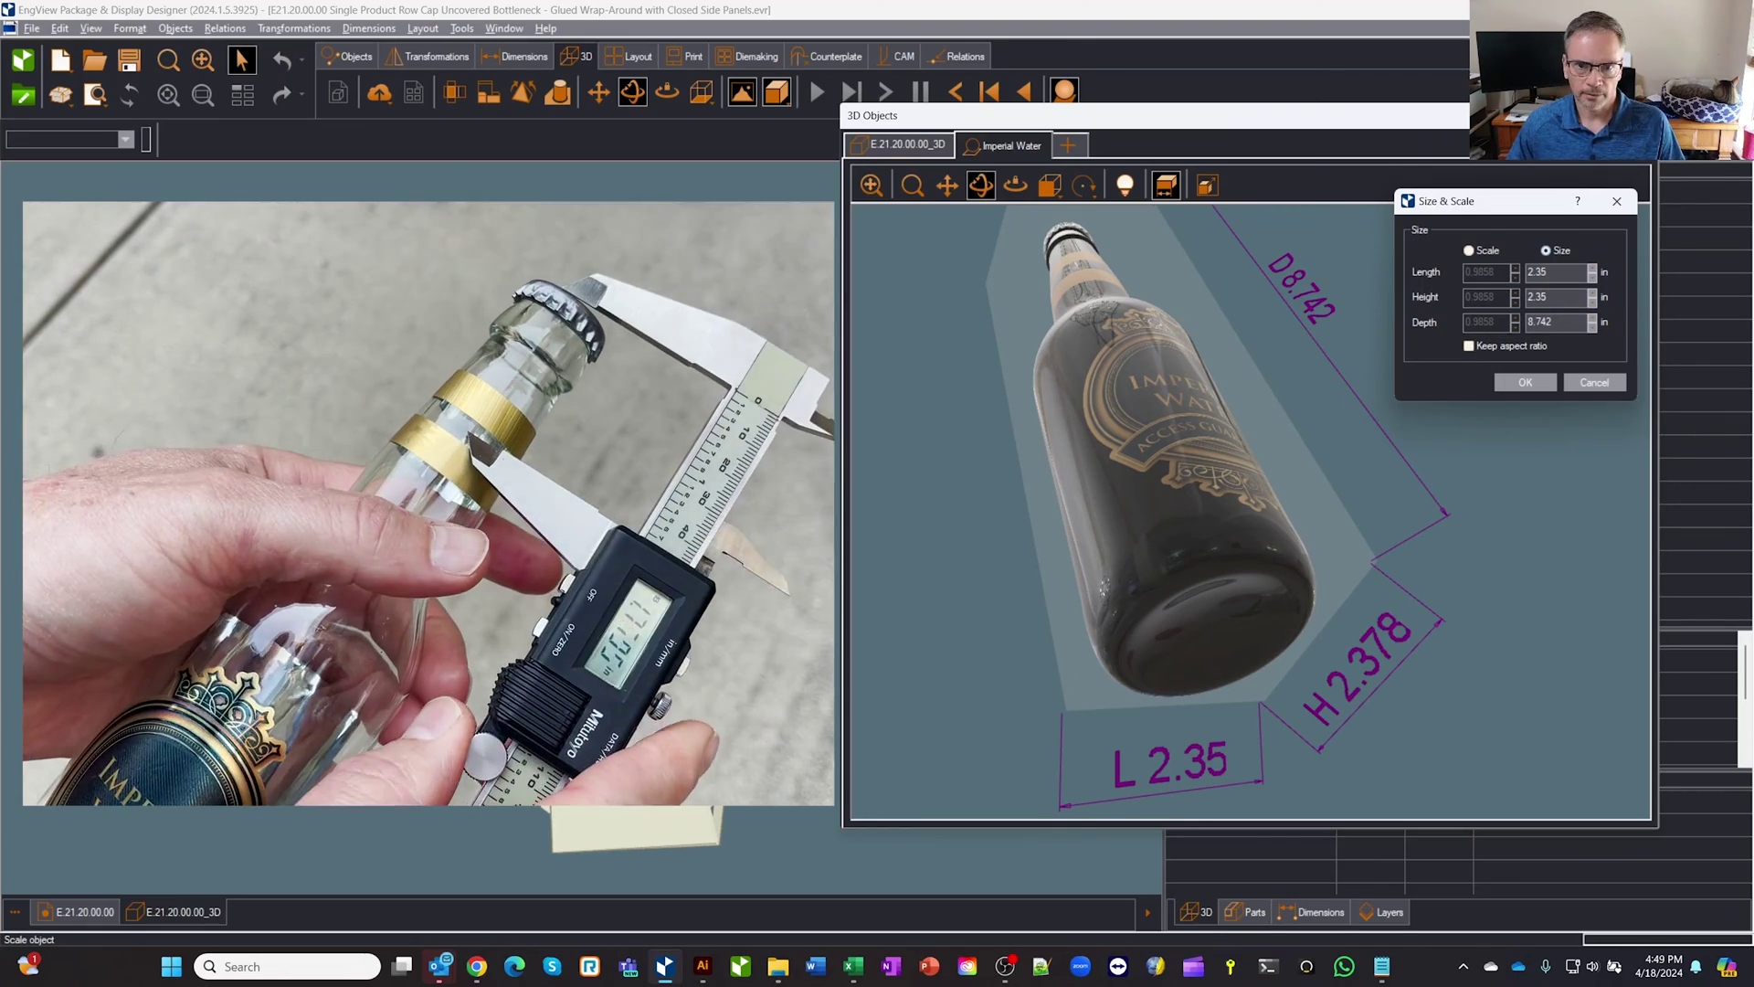
pyautogui.press('Tab')
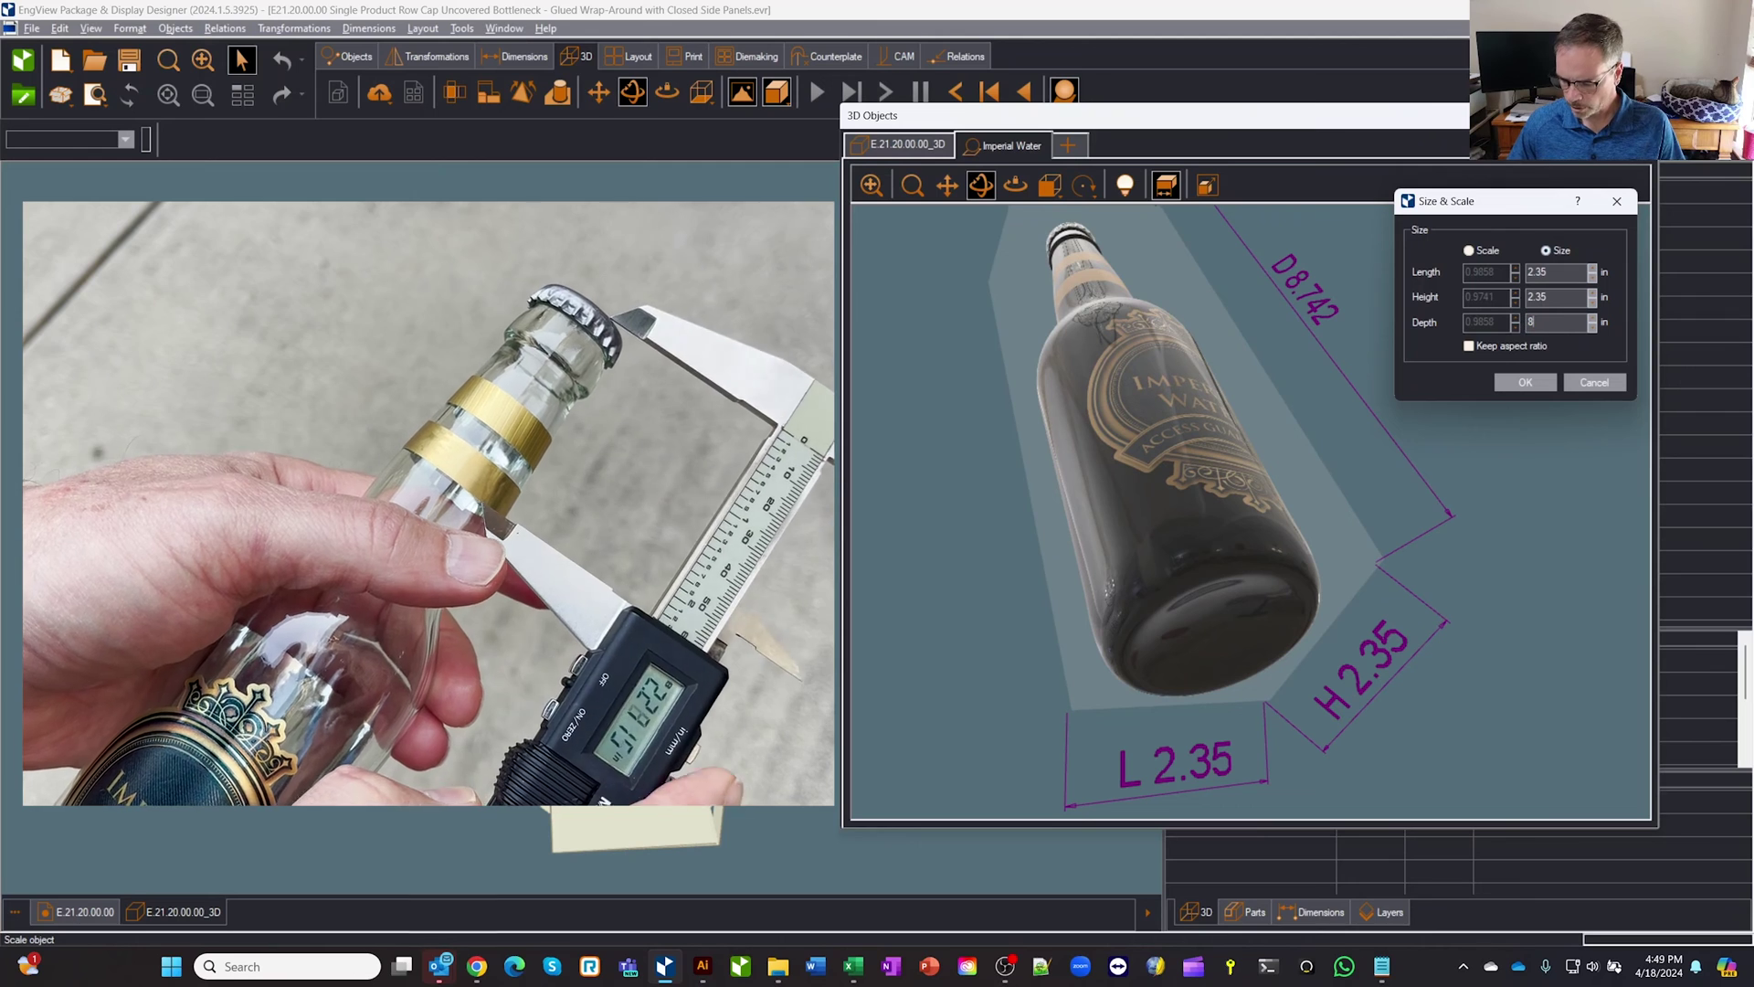
pyautogui.write('8.95')
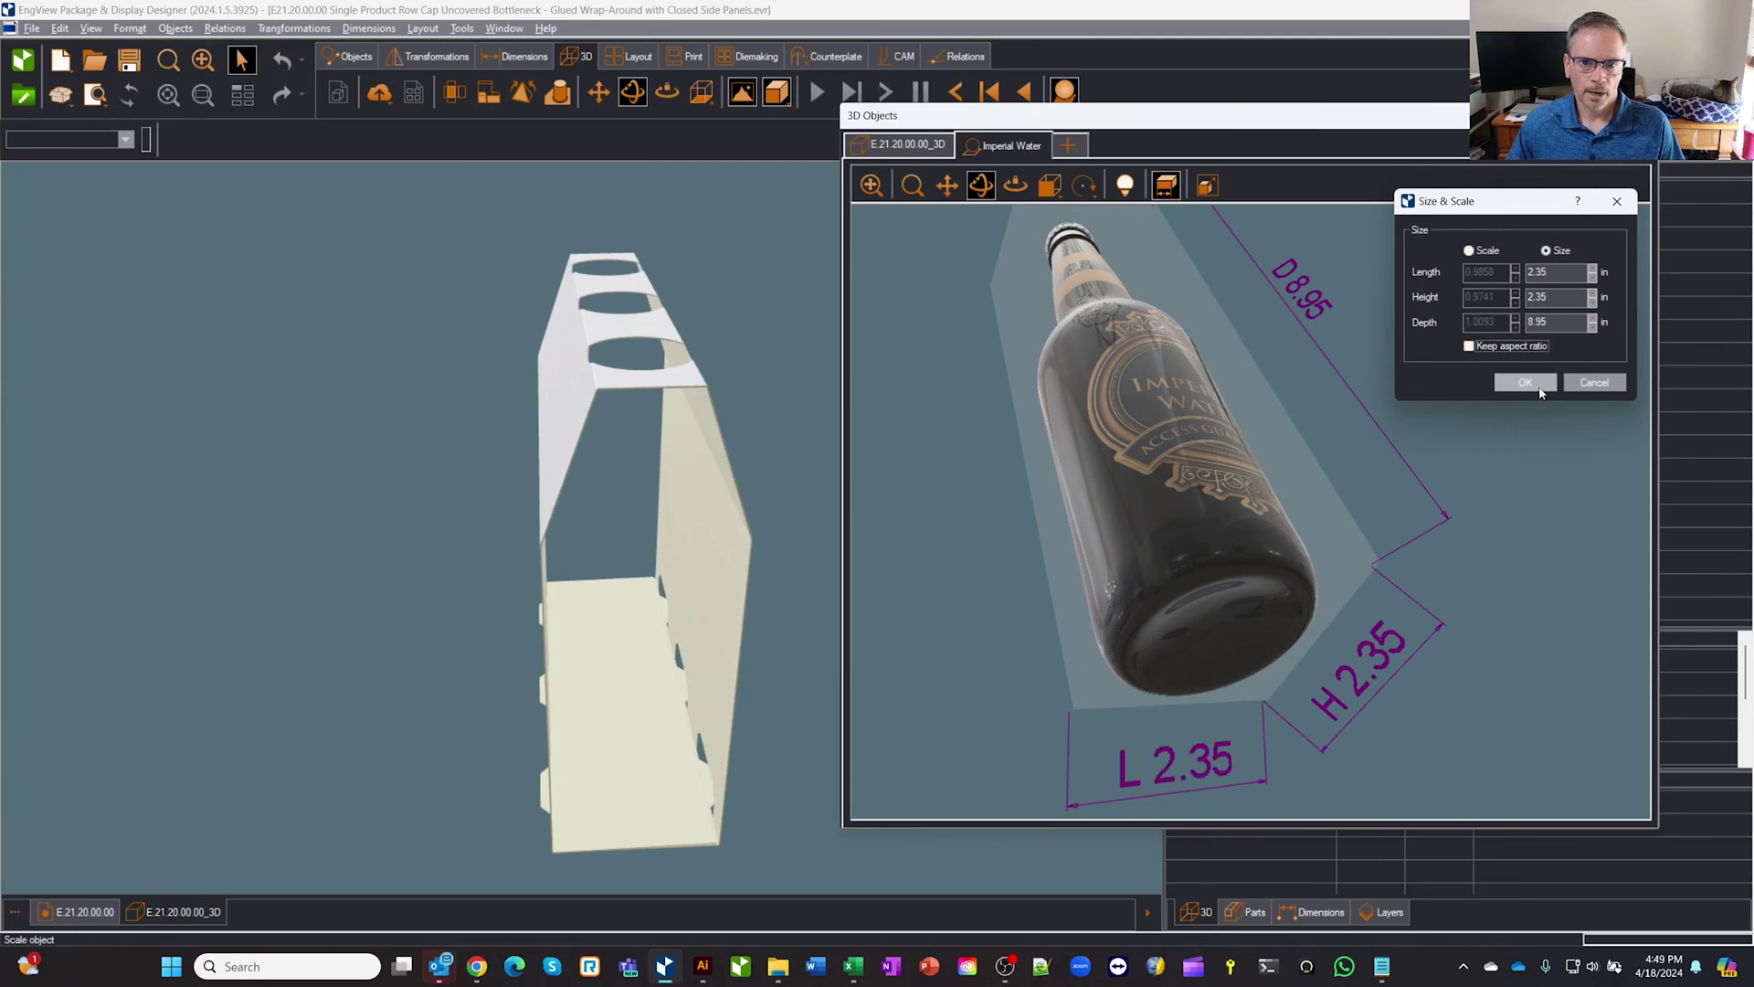
# - Apply the new size and seat the bottle's base face on the carrier's base panel
pyautogui.click(1539, 389)
pyautogui.moveTo(1528, 502); pyautogui.dragTo(1455, 564)
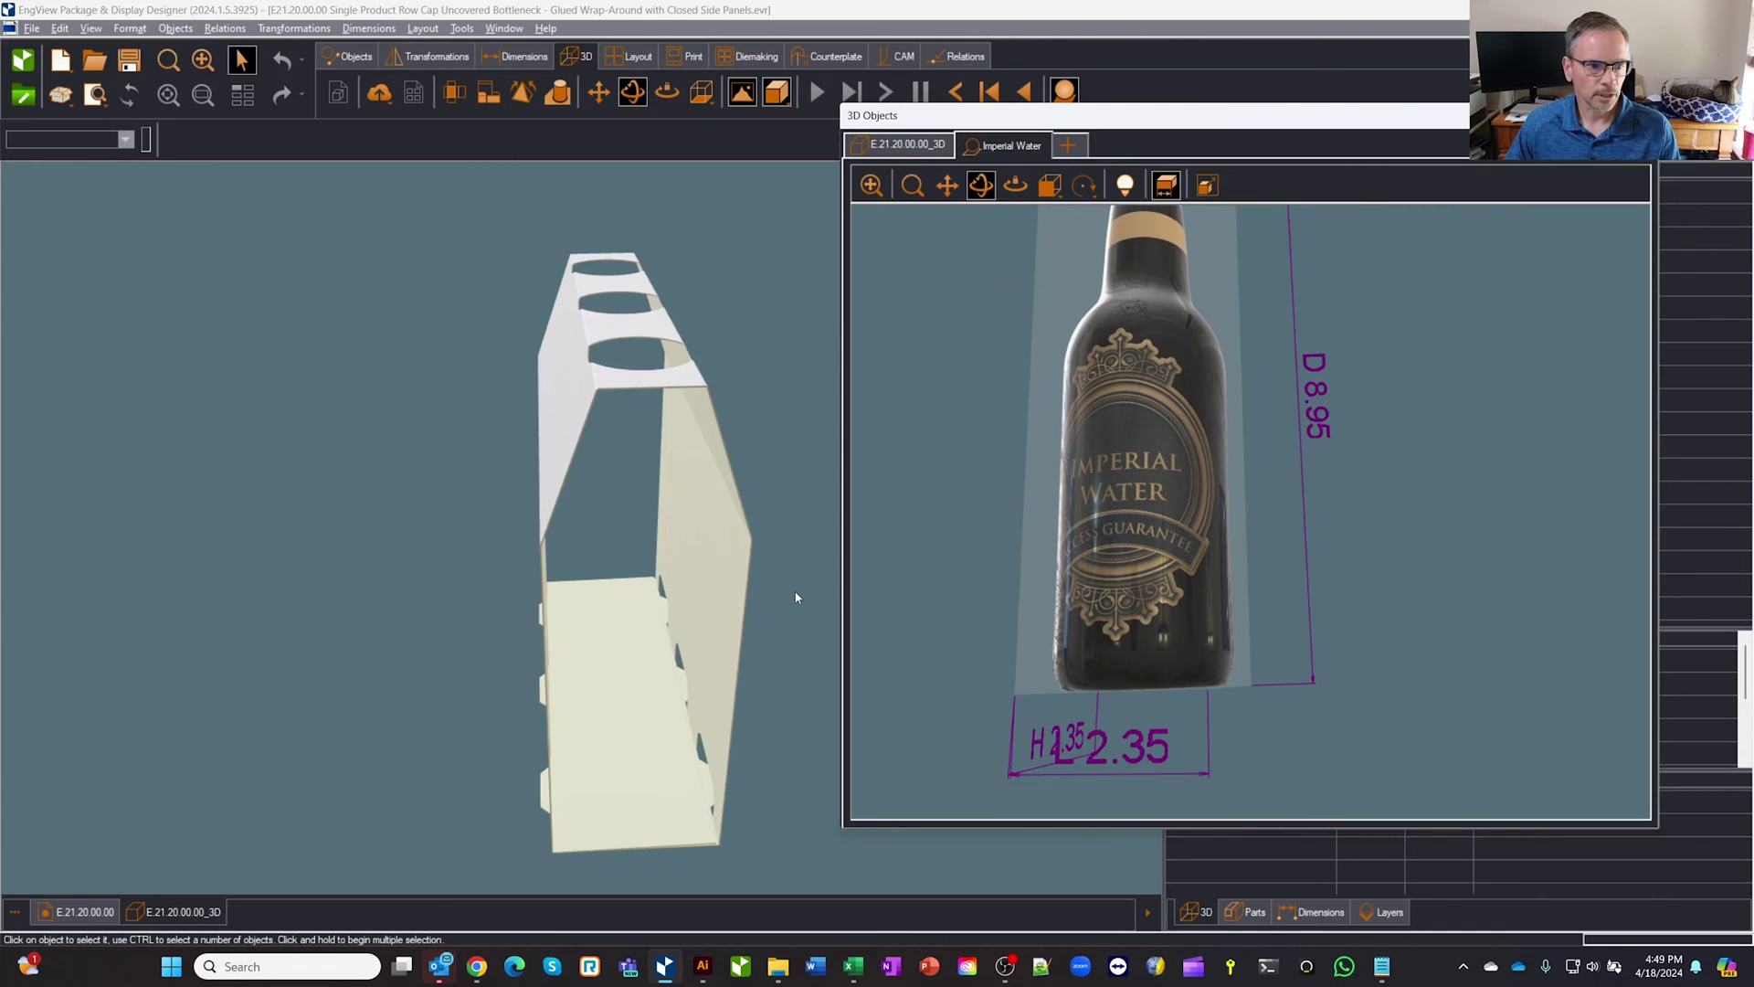
pyautogui.moveTo(794, 600); pyautogui.dragTo(756, 579)
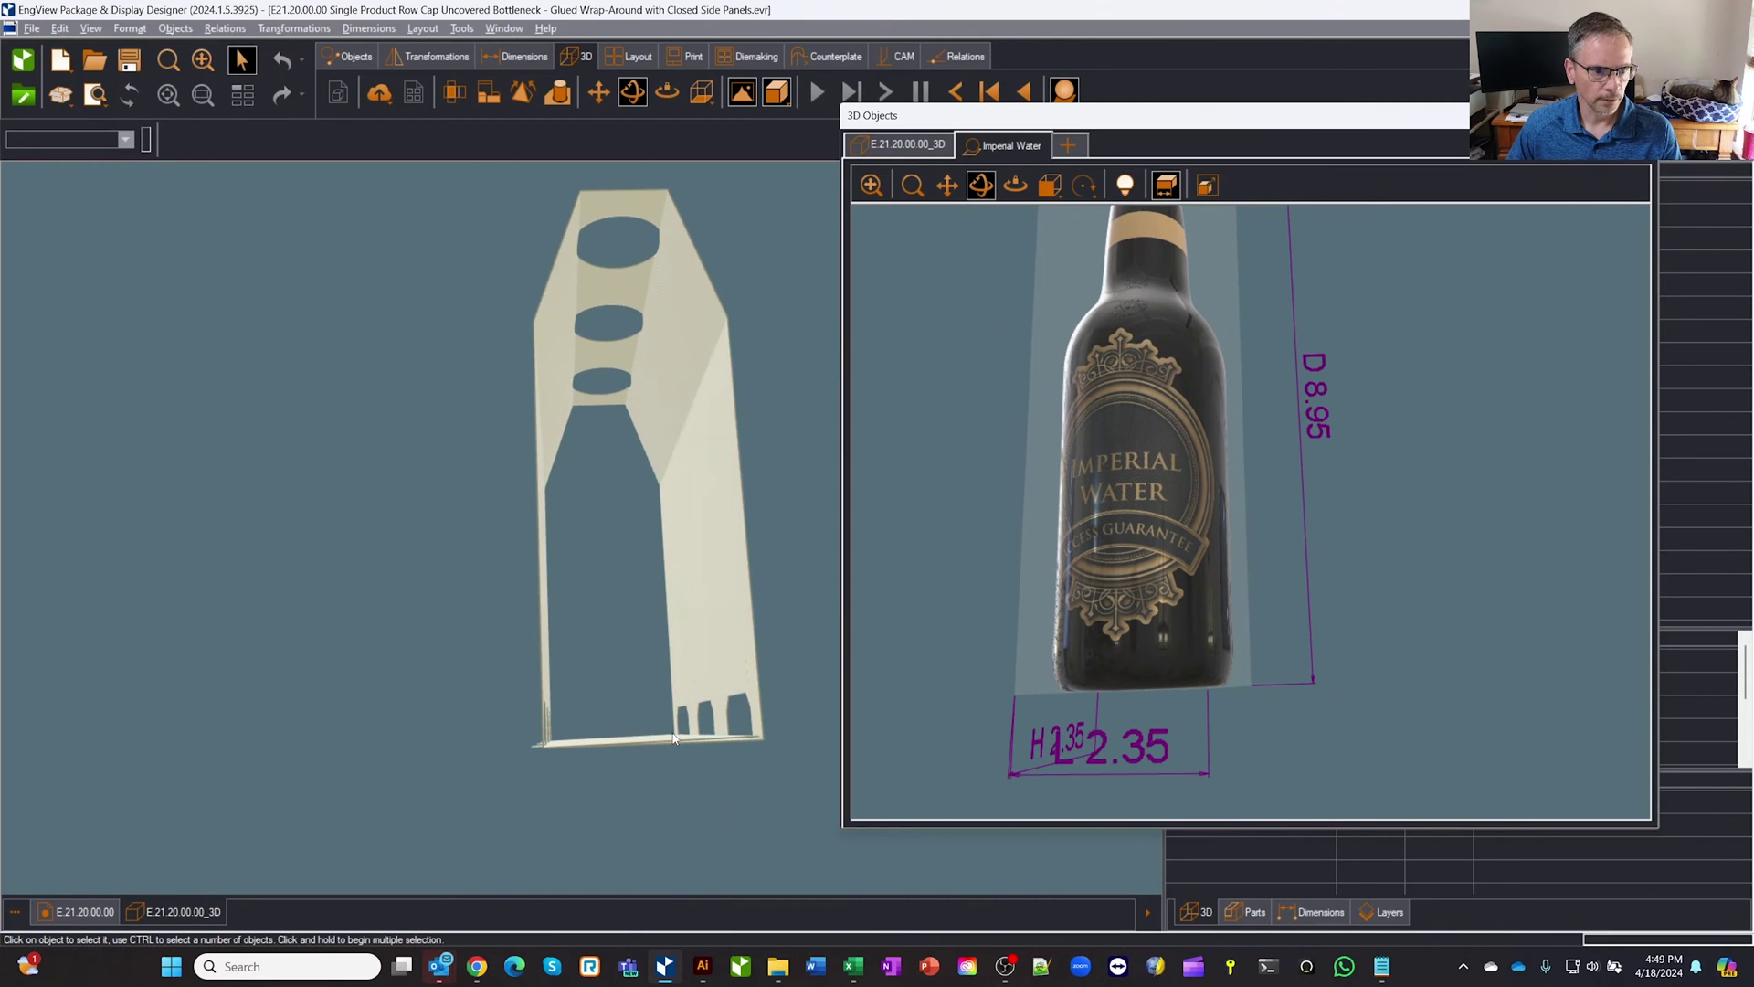
pyautogui.moveTo(742, 717); pyautogui.dragTo(694, 768)
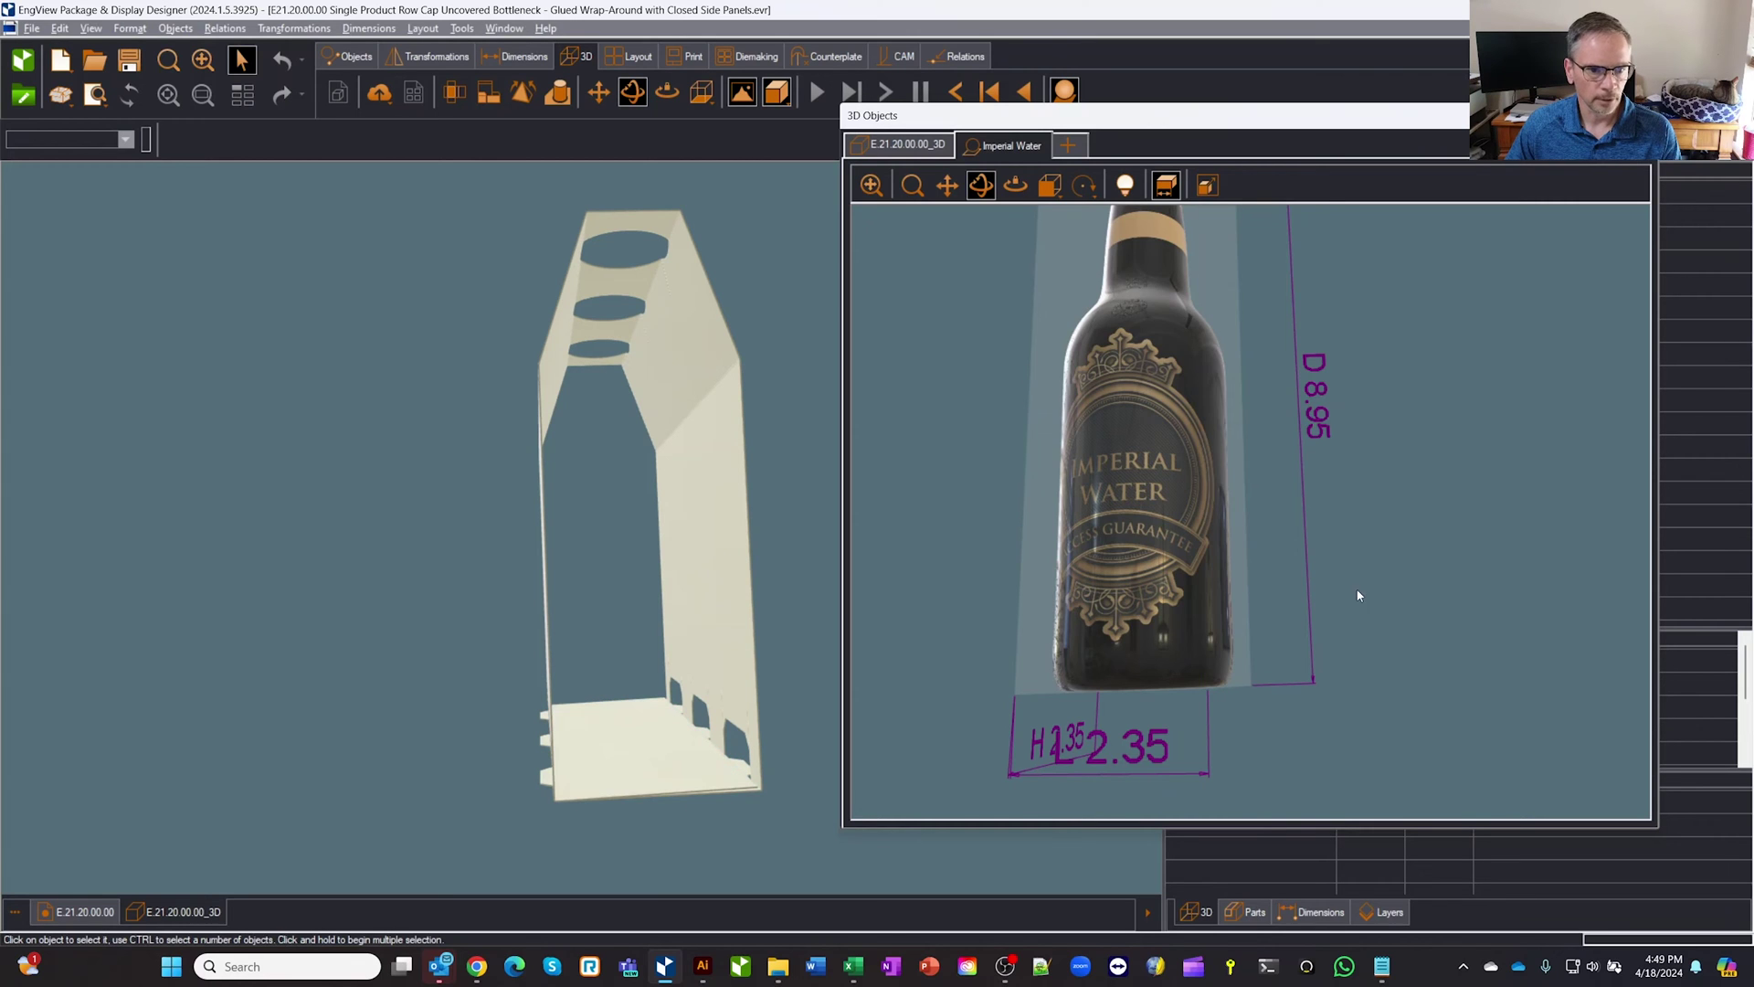
pyautogui.moveTo(1358, 595); pyautogui.dragTo(1399, 499)
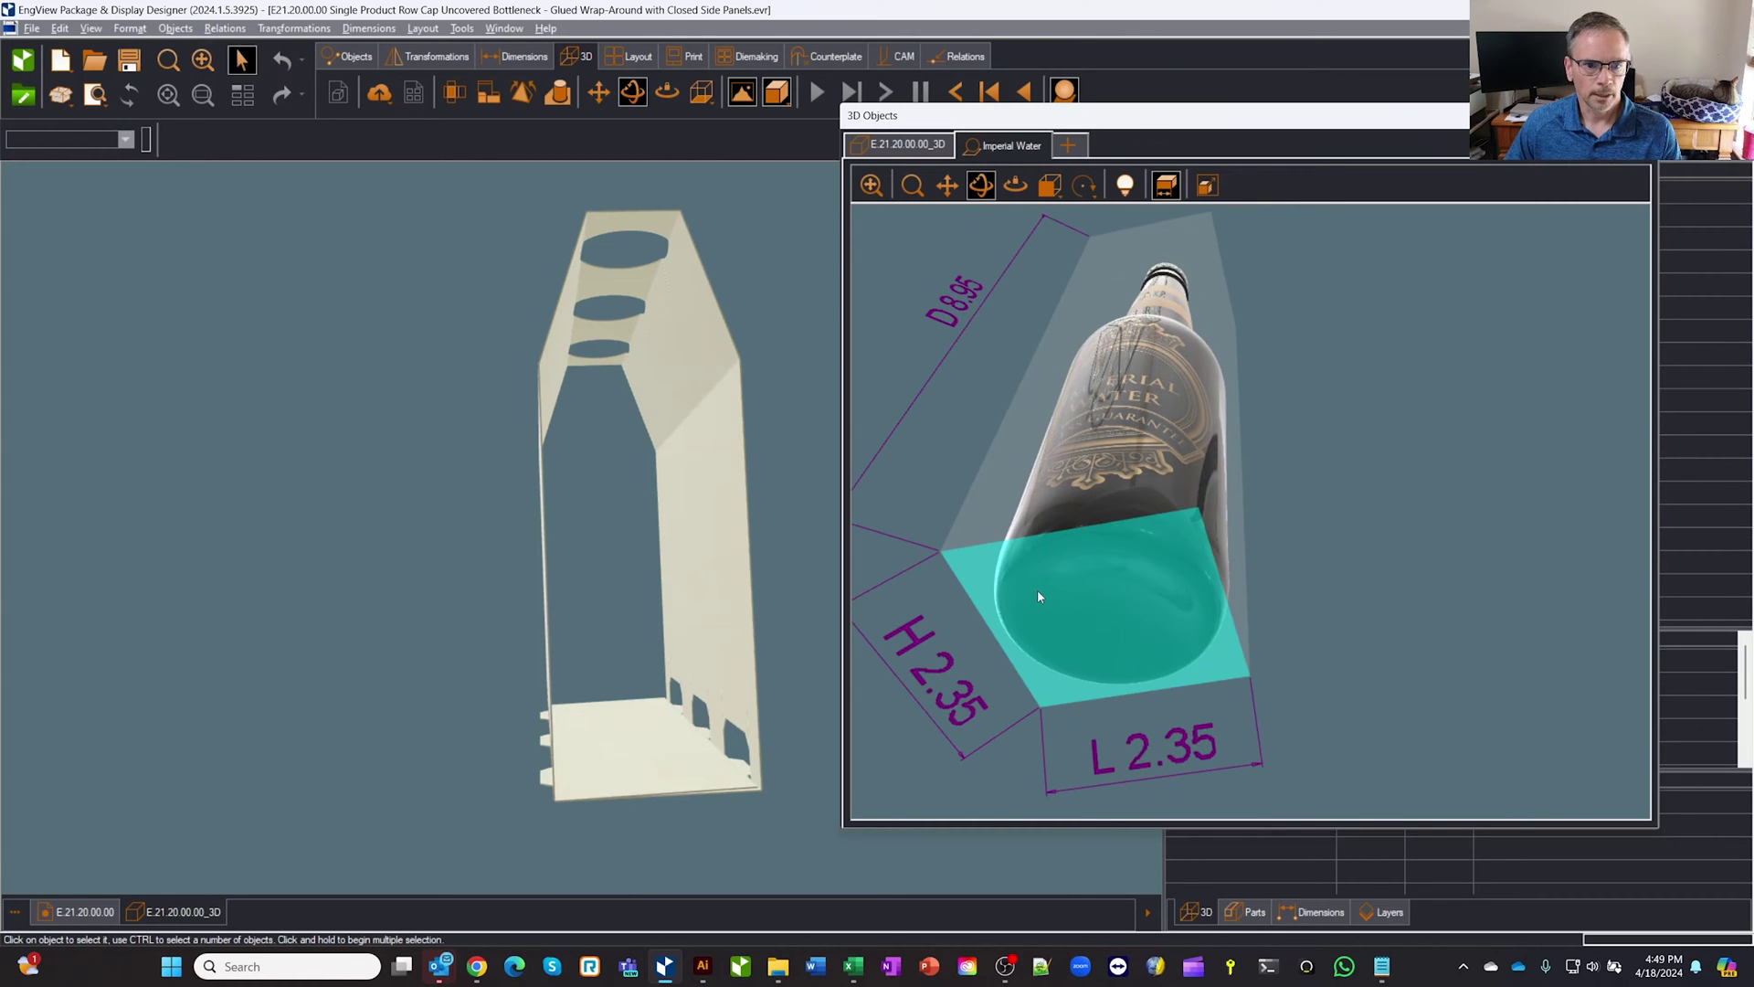
pyautogui.click(1060, 605)
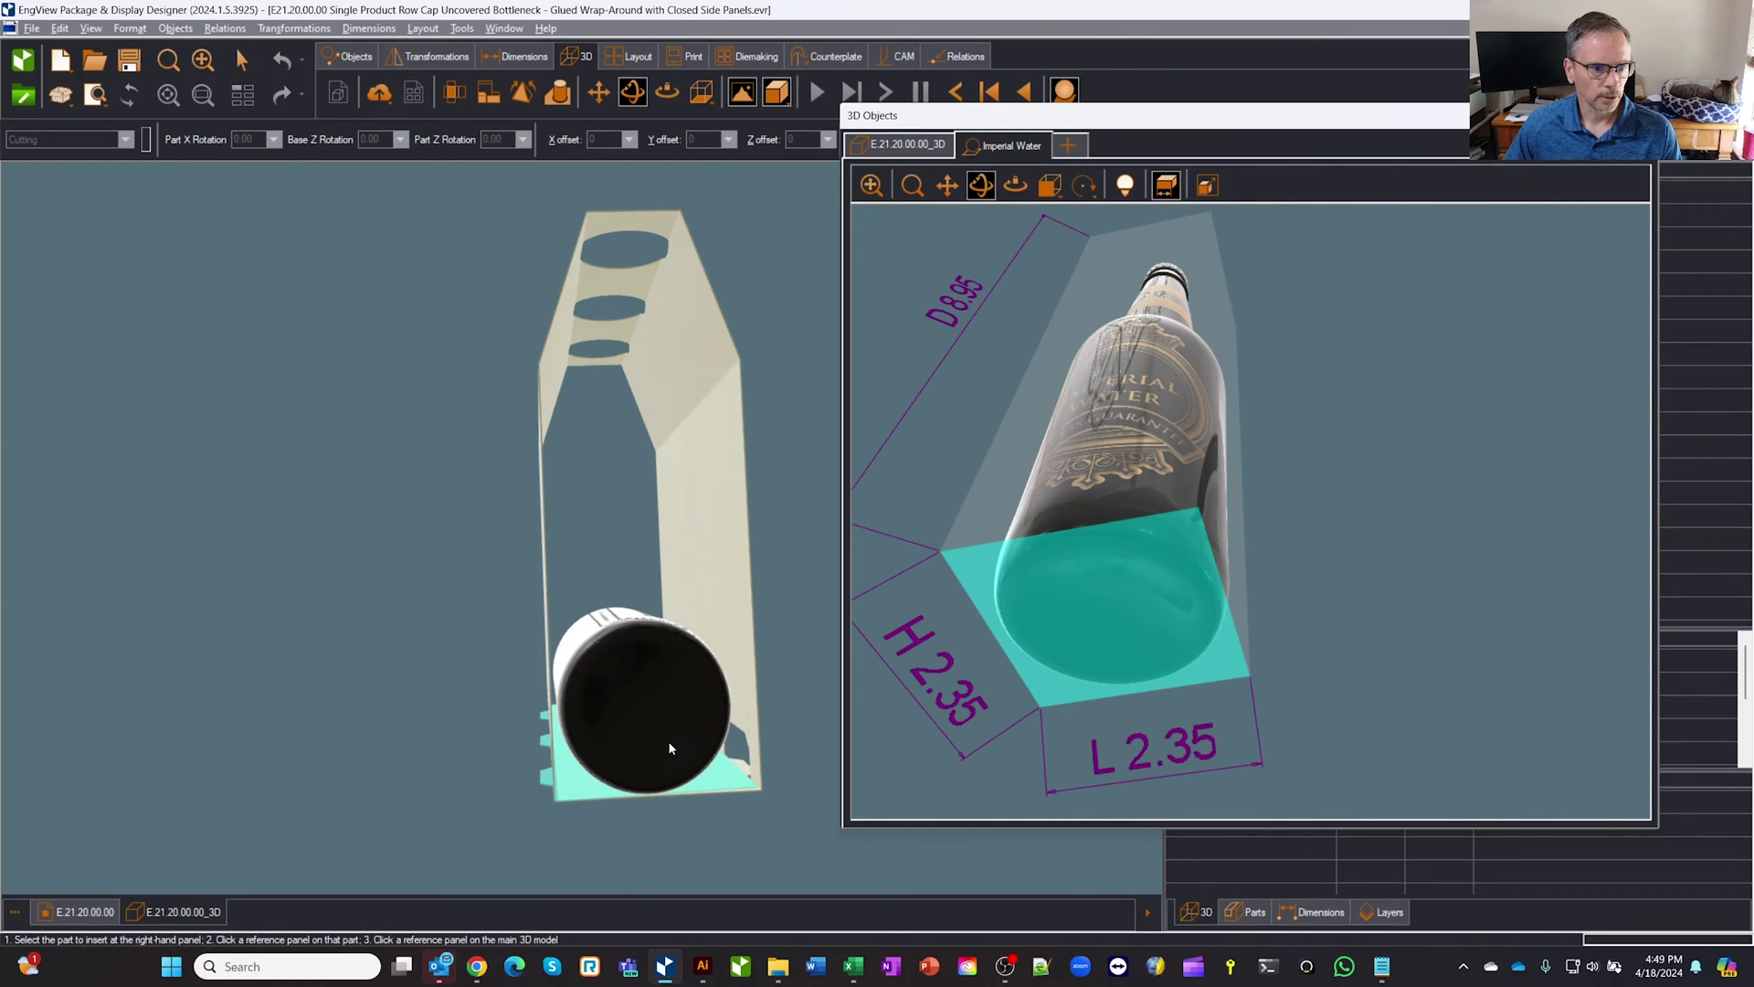
pyautogui.click(663, 742)
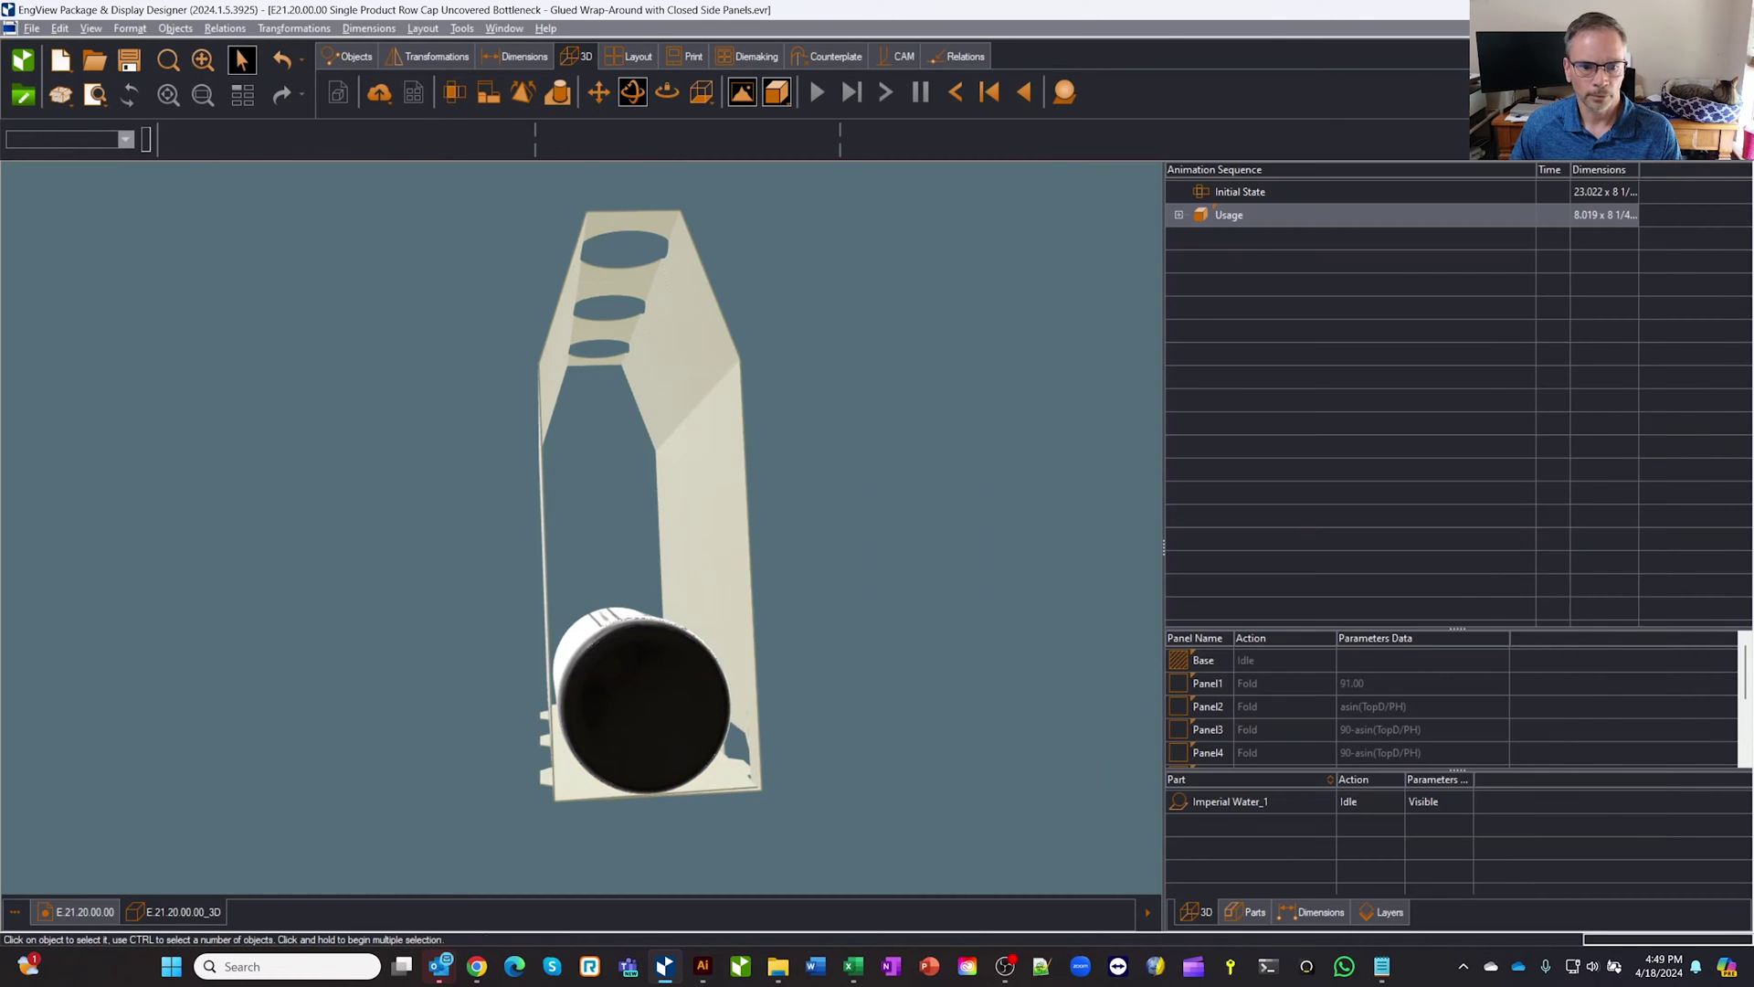
# - Set the Imperial Water_1 part's X rotation to 90° so the bottle stands upright
pyautogui.doubleClick(1213, 802)
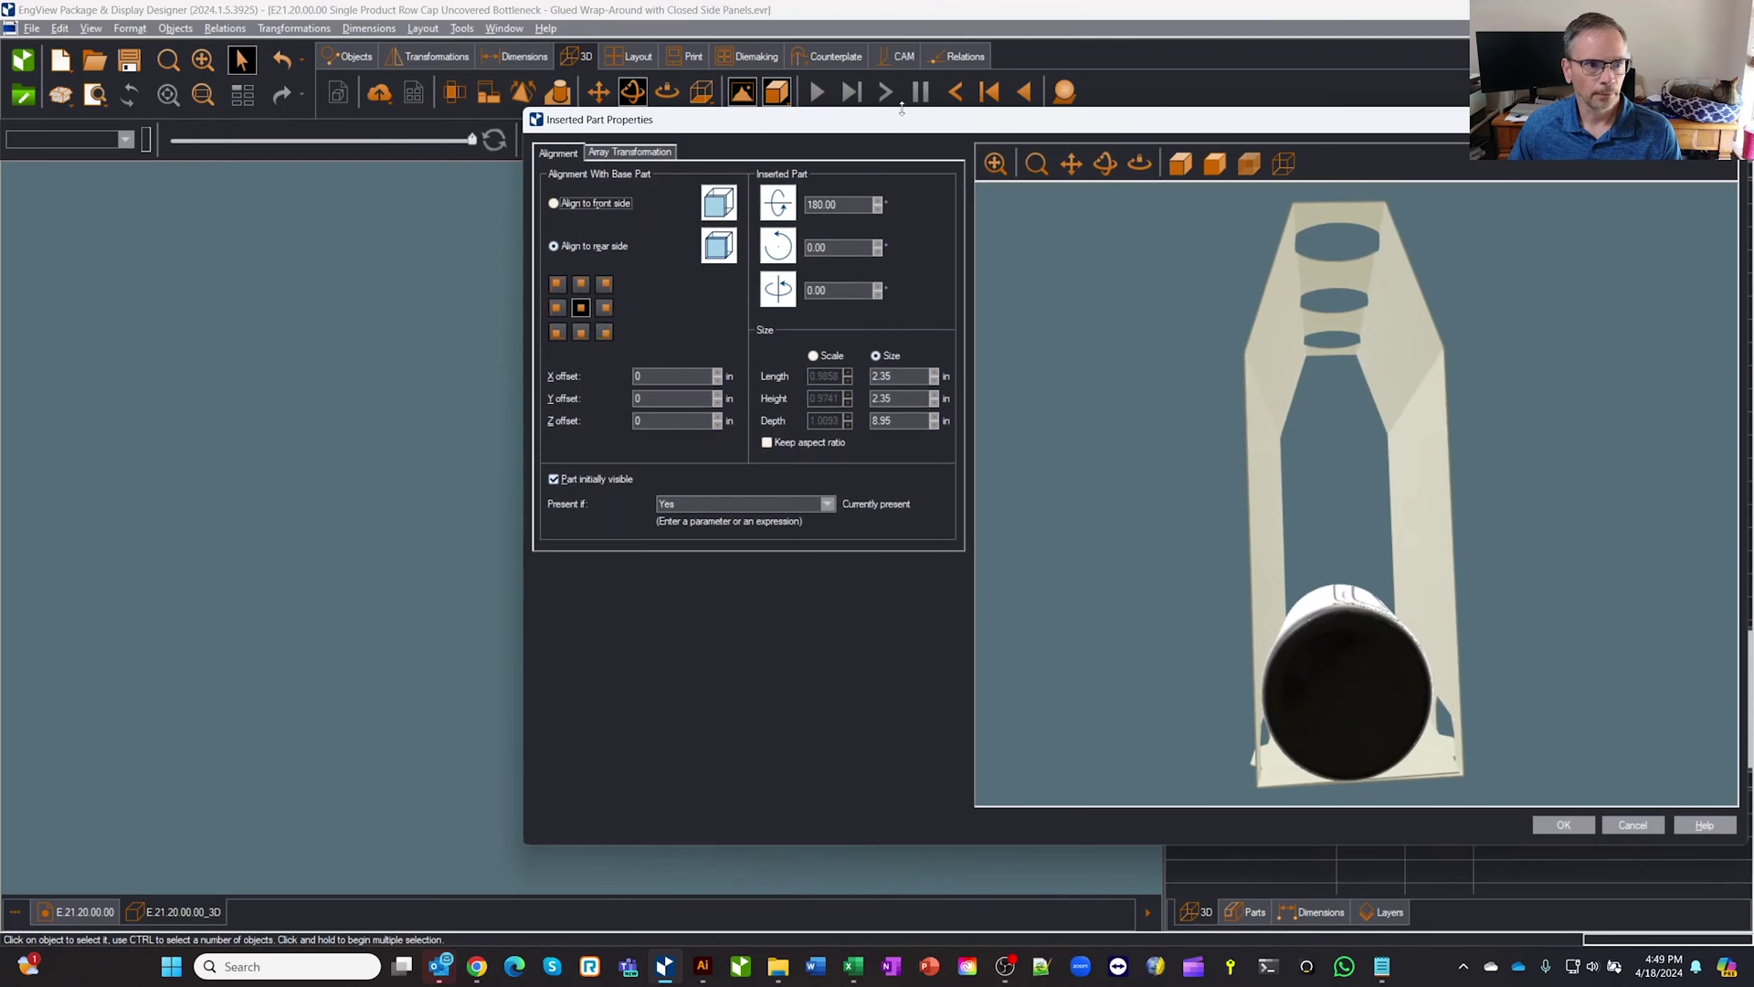
pyautogui.click(877, 244)
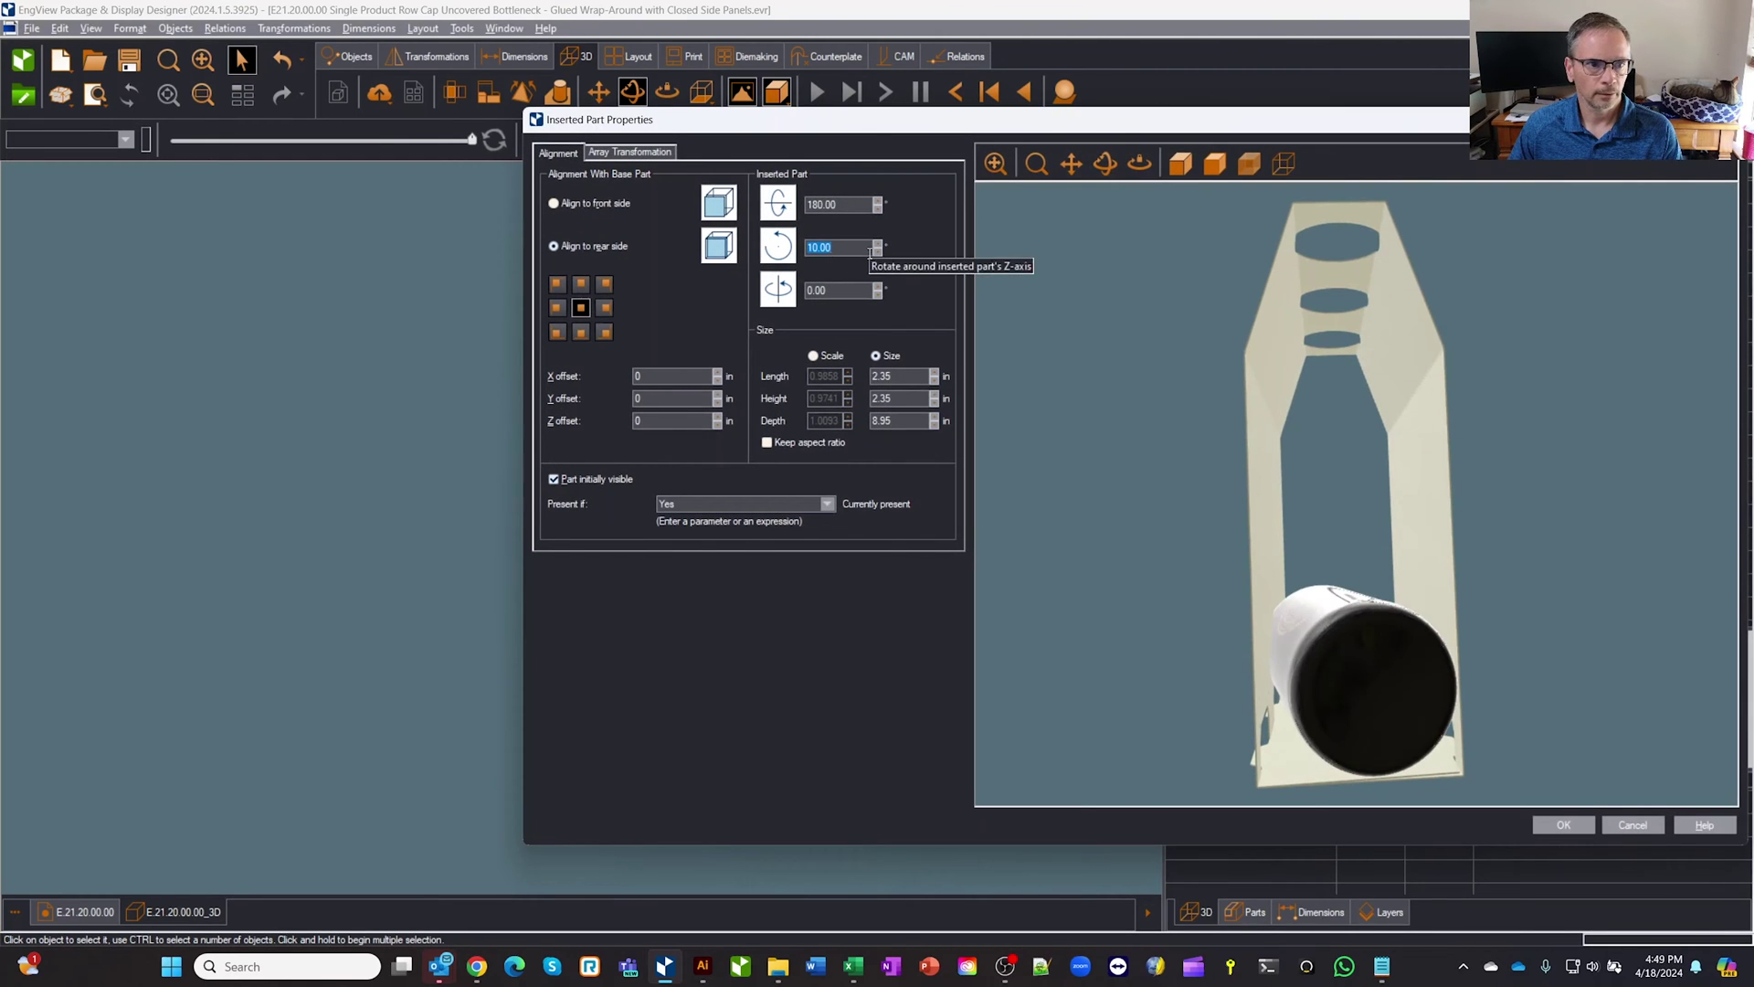
pyautogui.click(877, 252)
pyautogui.click(878, 209)
pyautogui.click(878, 209)
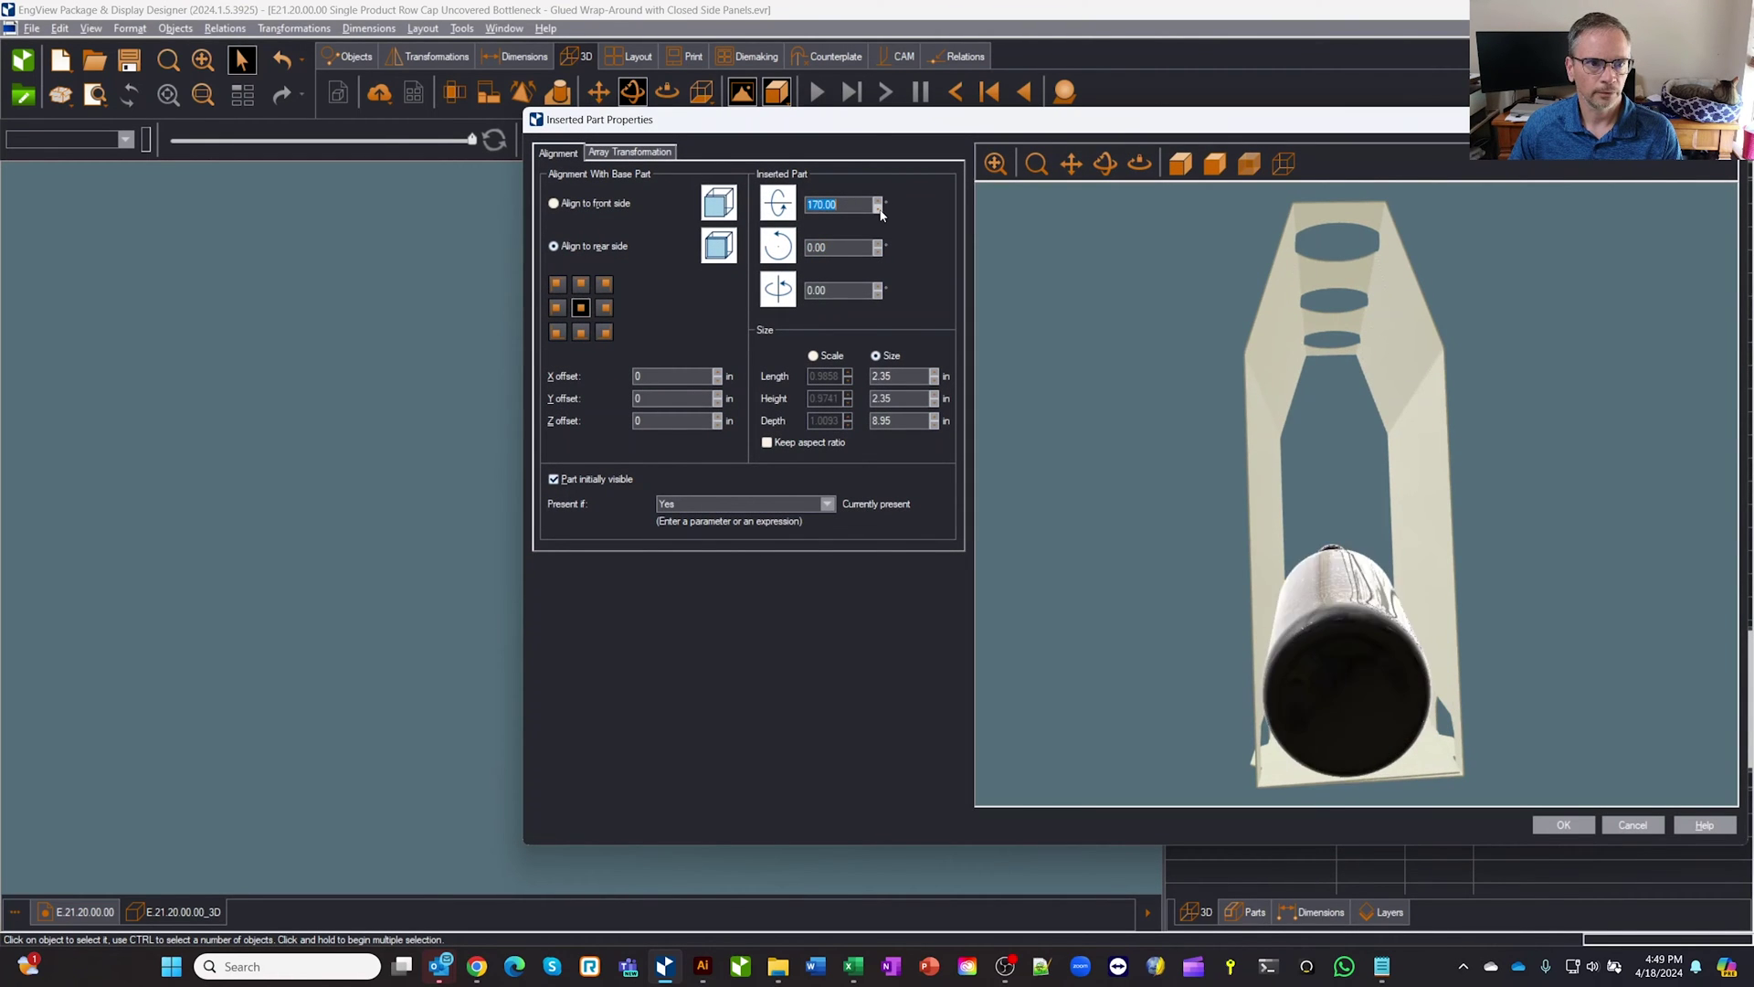
pyautogui.click(878, 210)
pyautogui.click(878, 209)
pyautogui.click(879, 209)
pyautogui.click(880, 210)
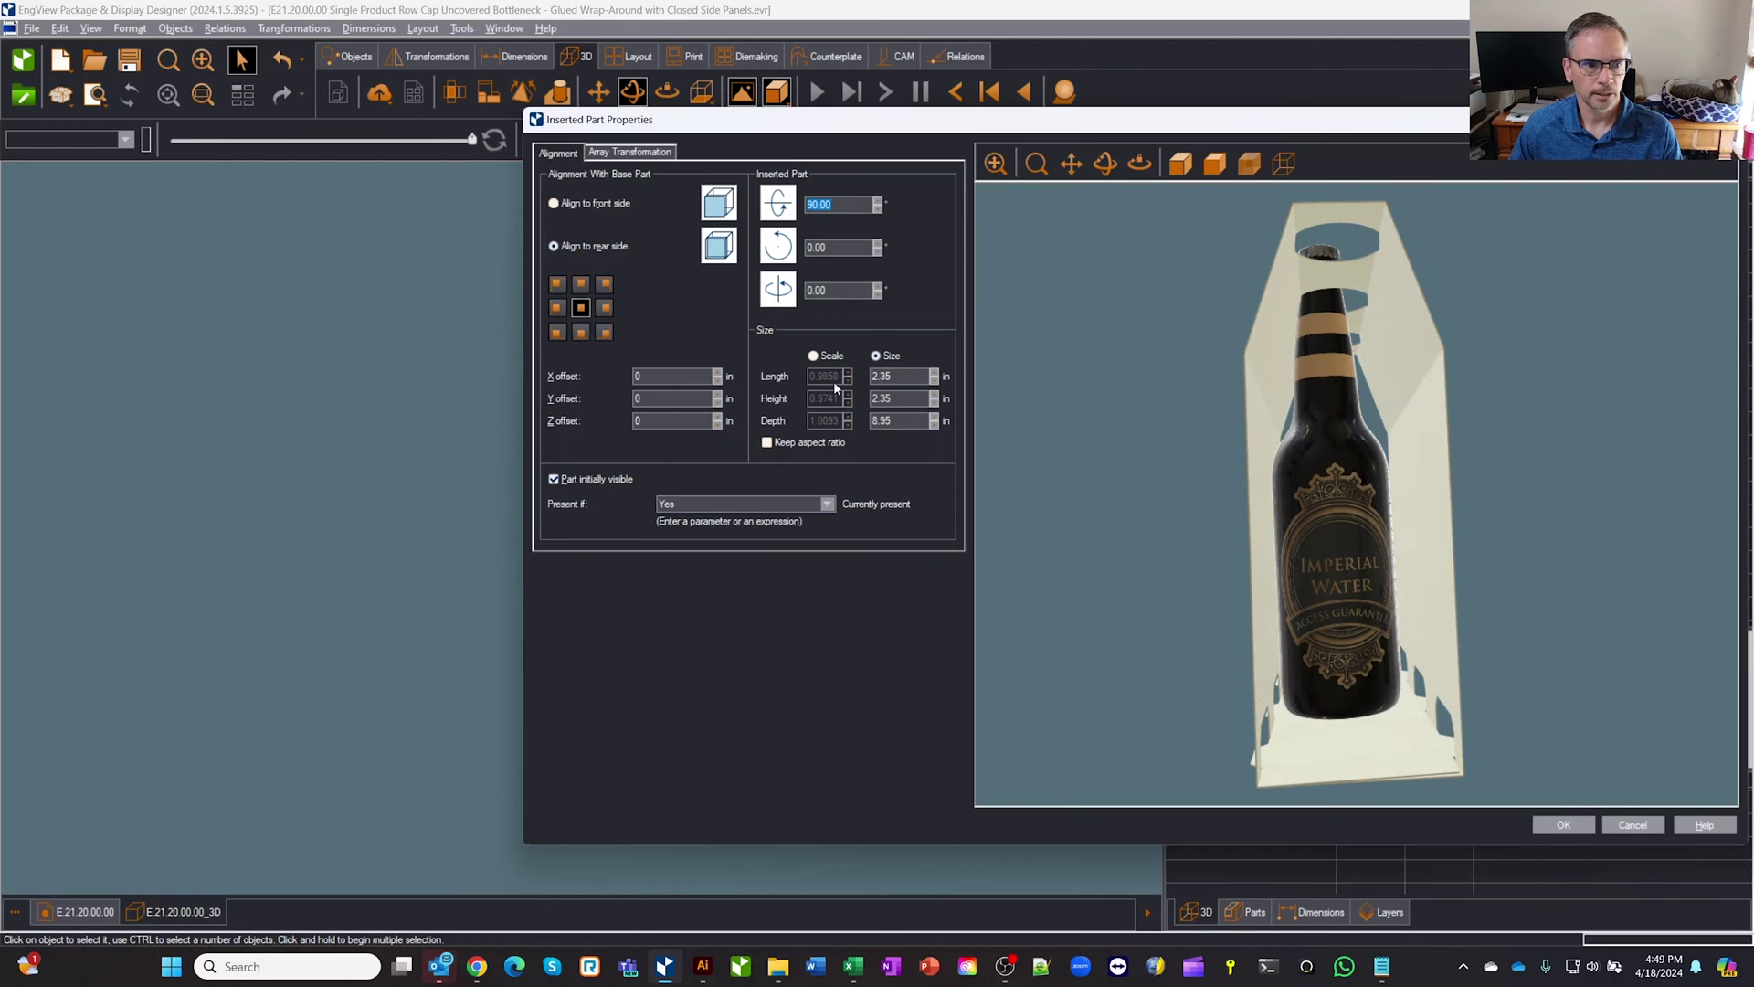
# - Align the bottle to the base's bottom-right, check the fit, and confirm placement
pyautogui.moveTo(1573, 554); pyautogui.dragTo(1575, 569)
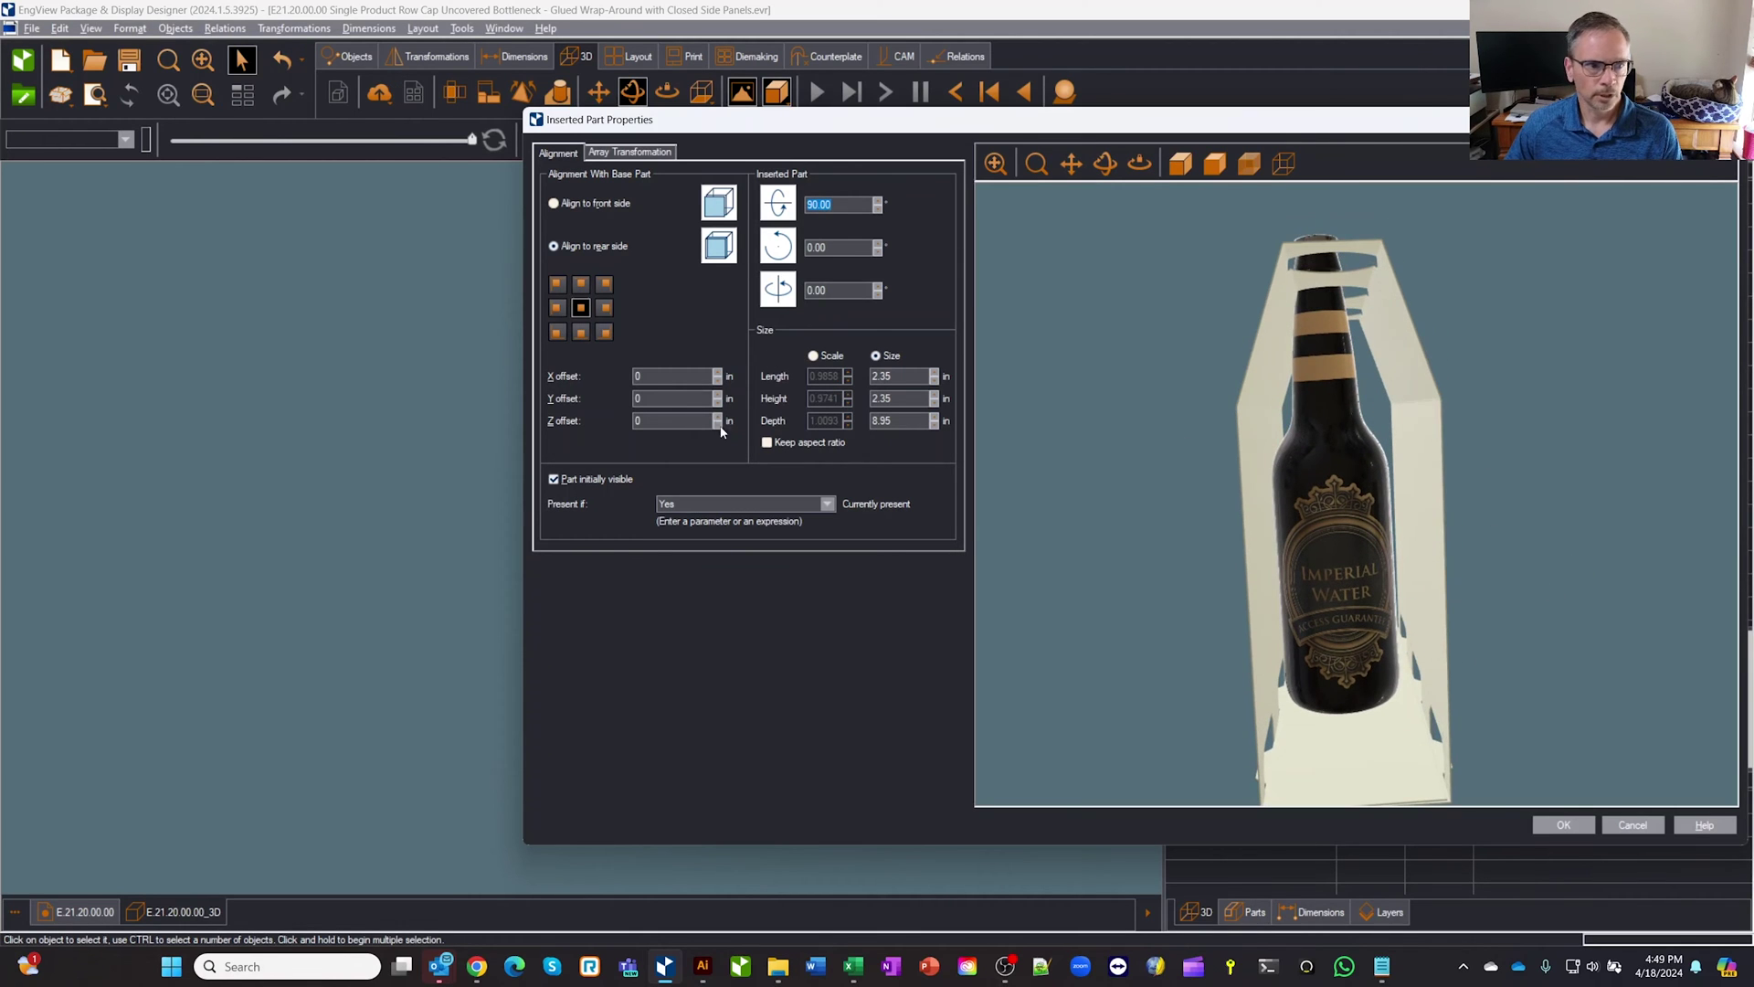
pyautogui.click(581, 333)
pyautogui.moveTo(1534, 491)
pyautogui.mouseDown()
pyautogui.moveTo(1511, 496)
pyautogui.moveTo(1535, 487)
pyautogui.mouseUp()
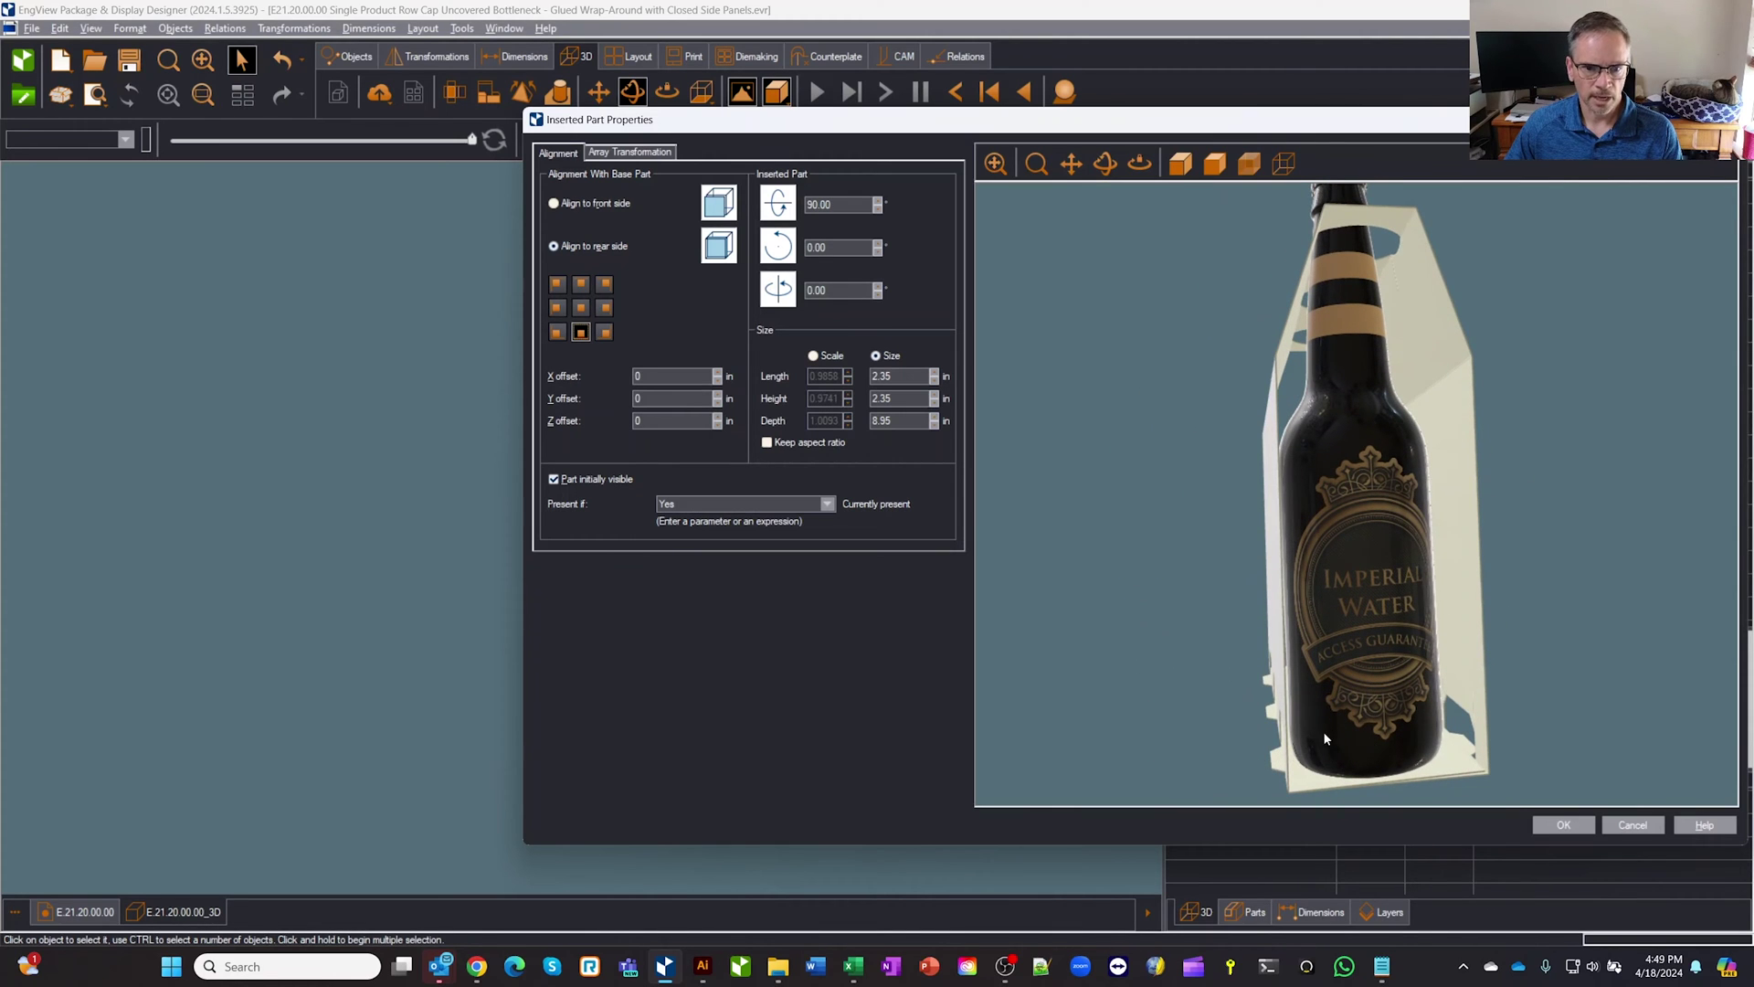
pyautogui.click(561, 333)
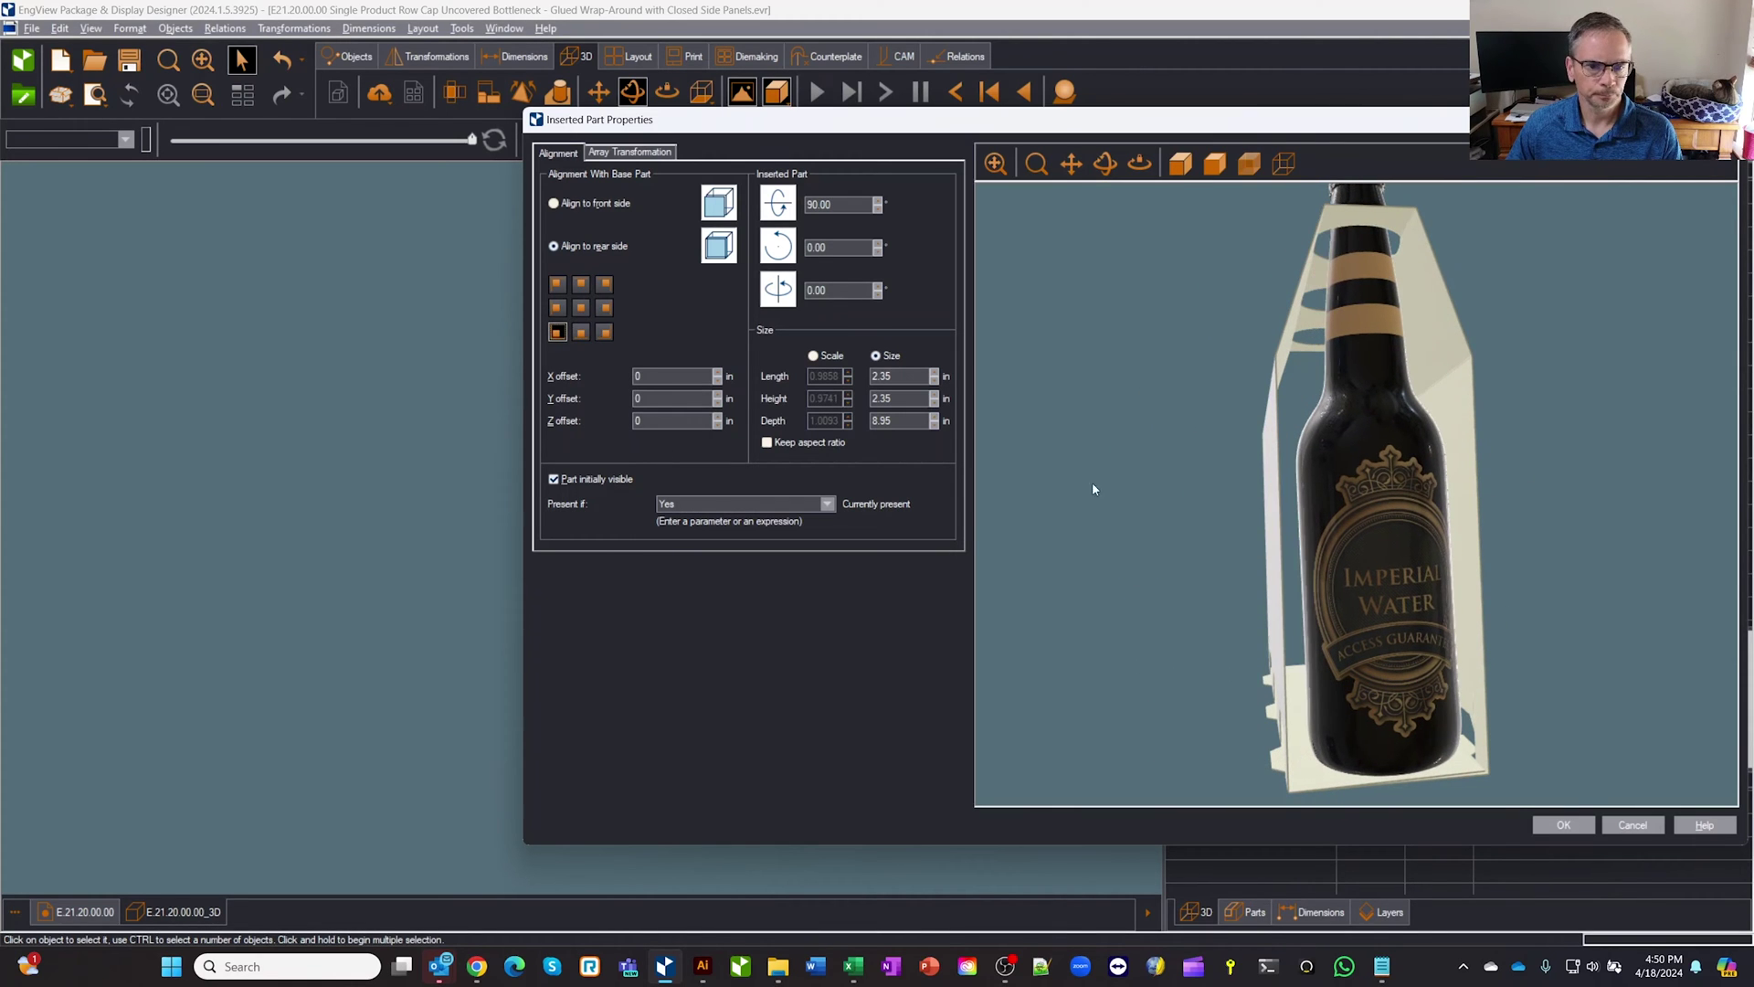
pyautogui.click(604, 333)
pyautogui.moveTo(1591, 501); pyautogui.dragTo(1586, 473)
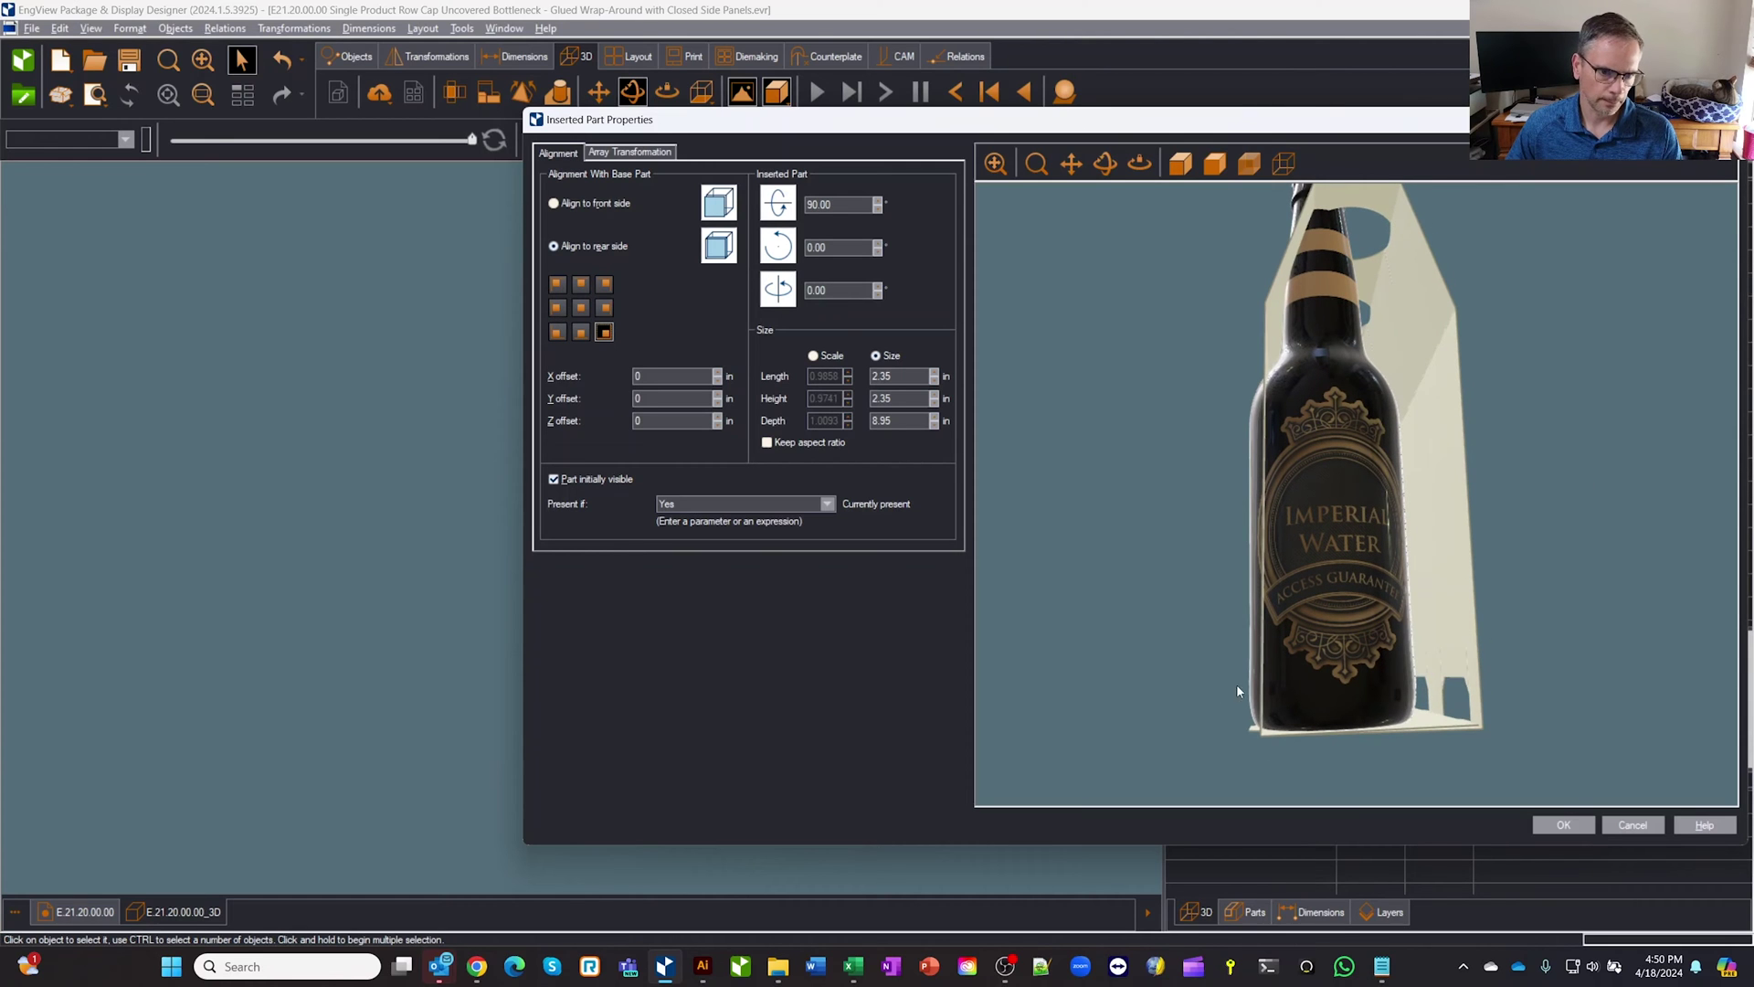
pyautogui.moveTo(1369, 628)
pyautogui.mouseDown()
pyautogui.moveTo(1350, 645)
pyautogui.moveTo(1369, 647)
pyautogui.mouseUp()
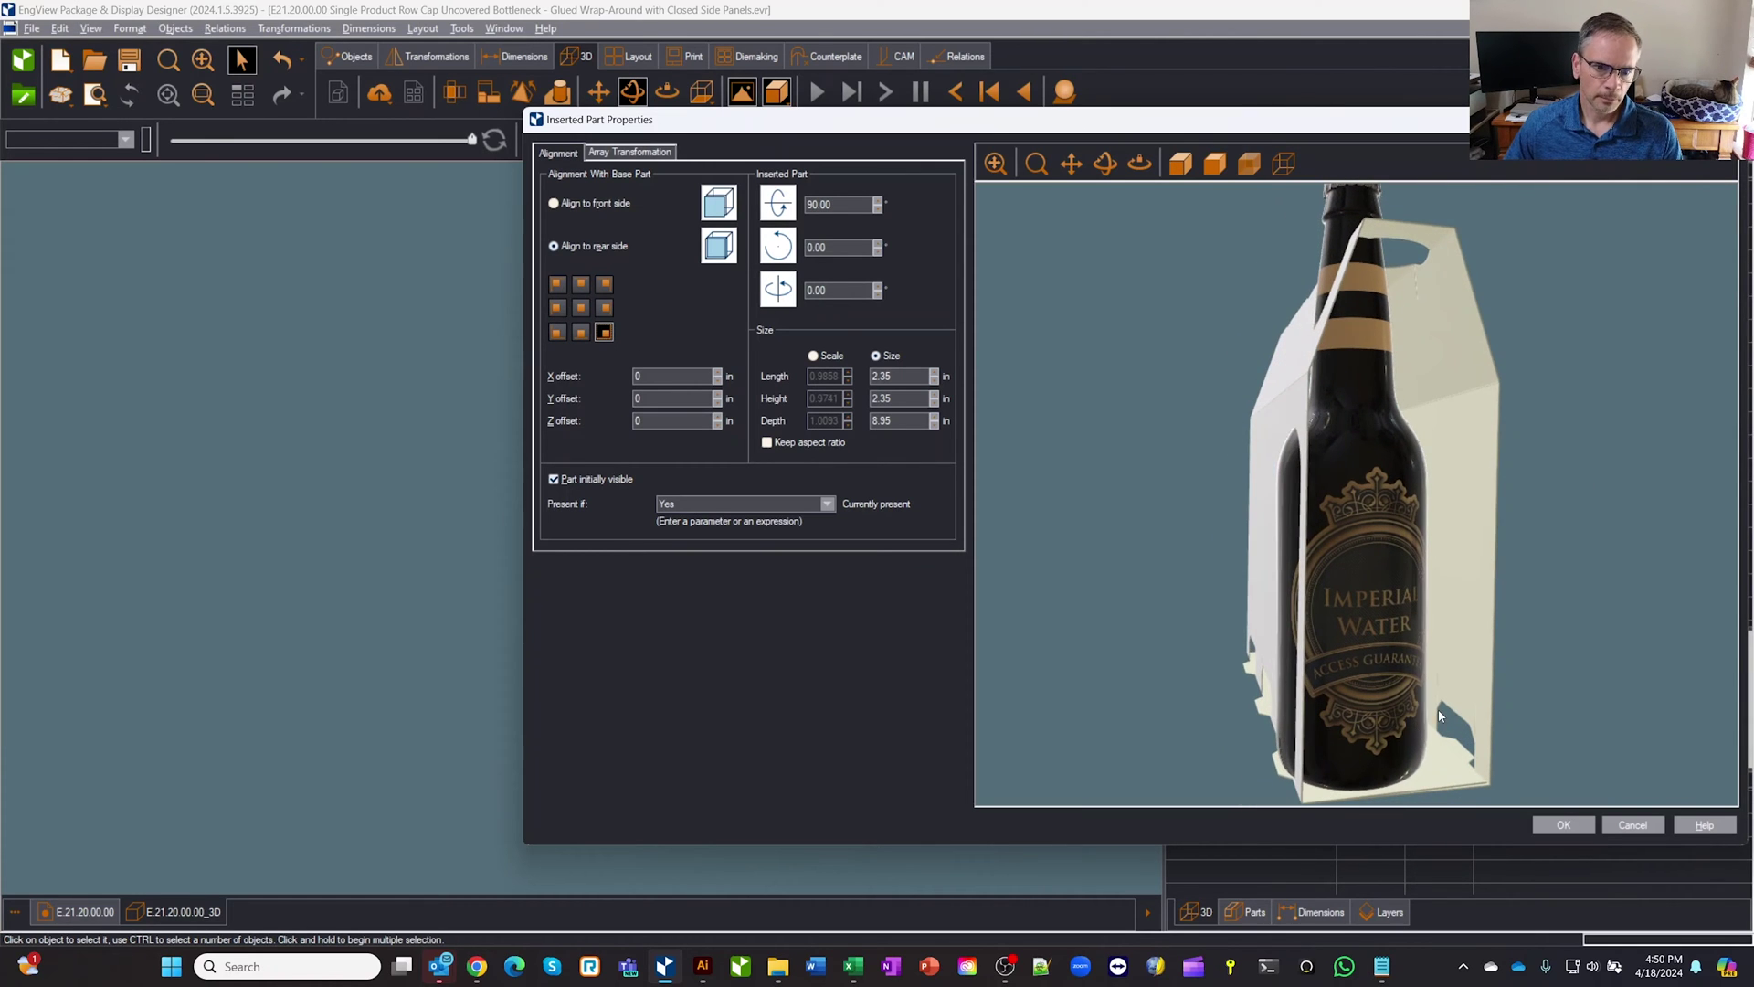
pyautogui.moveTo(1606, 611); pyautogui.dragTo(1417, 725)
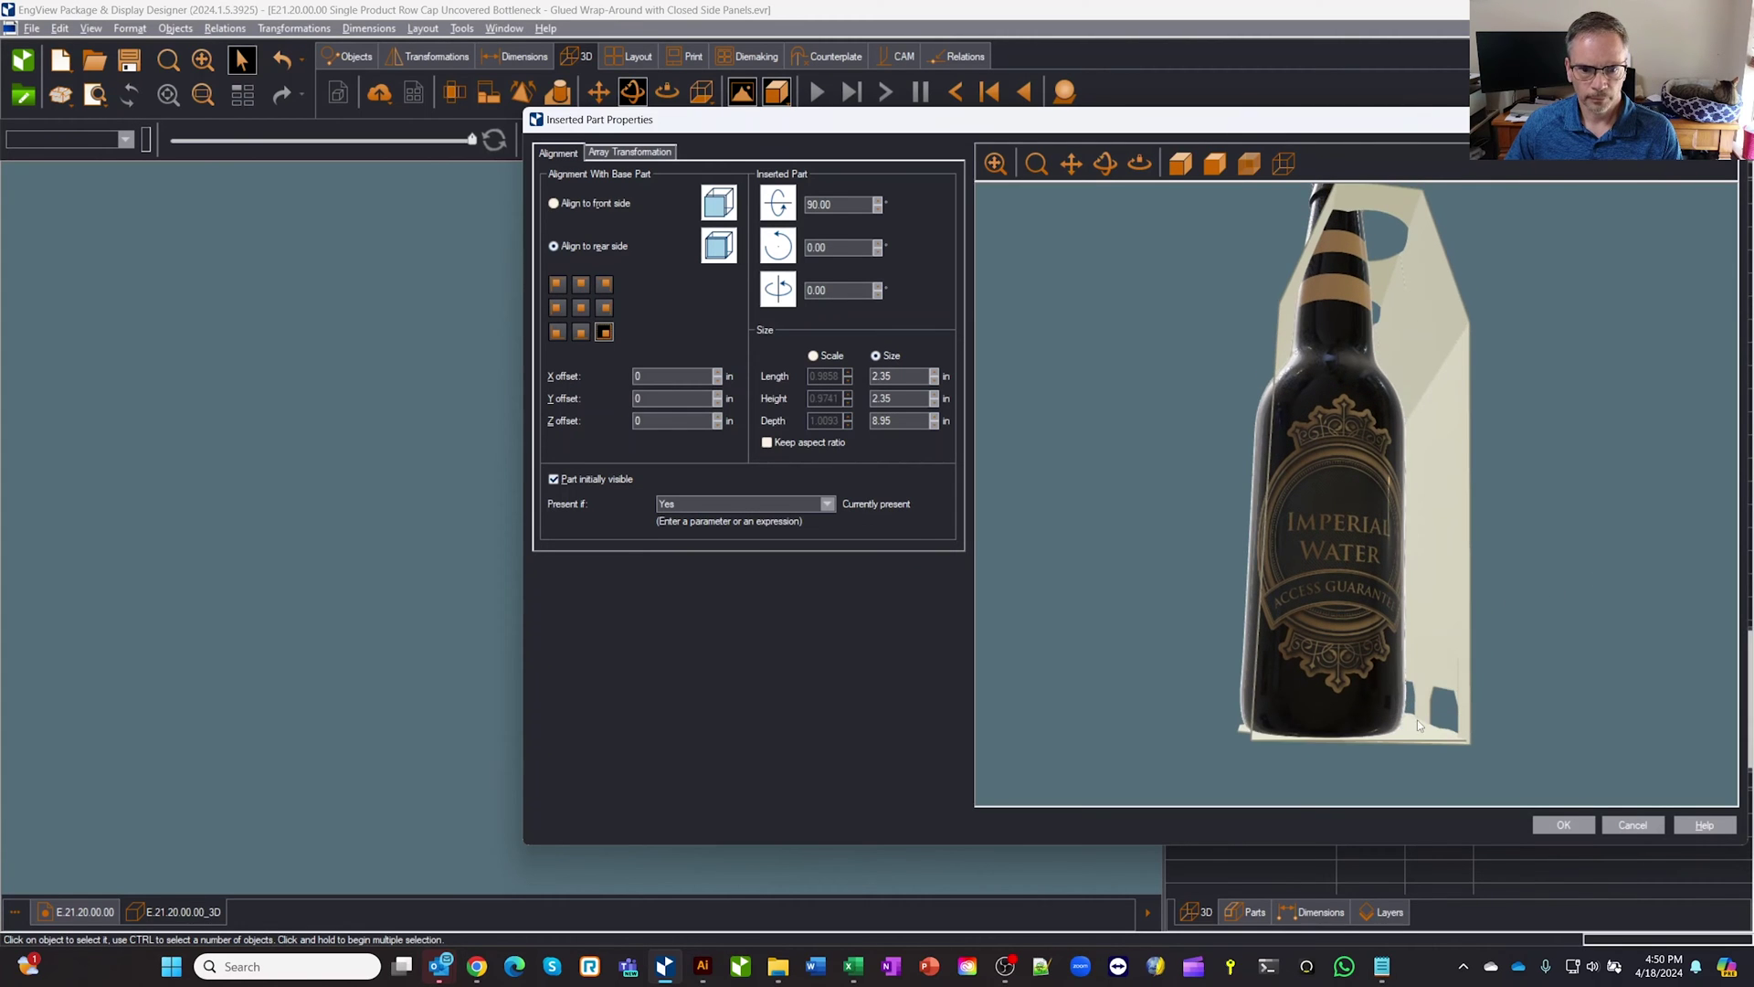
pyautogui.moveTo(1534, 672); pyautogui.dragTo(1535, 646)
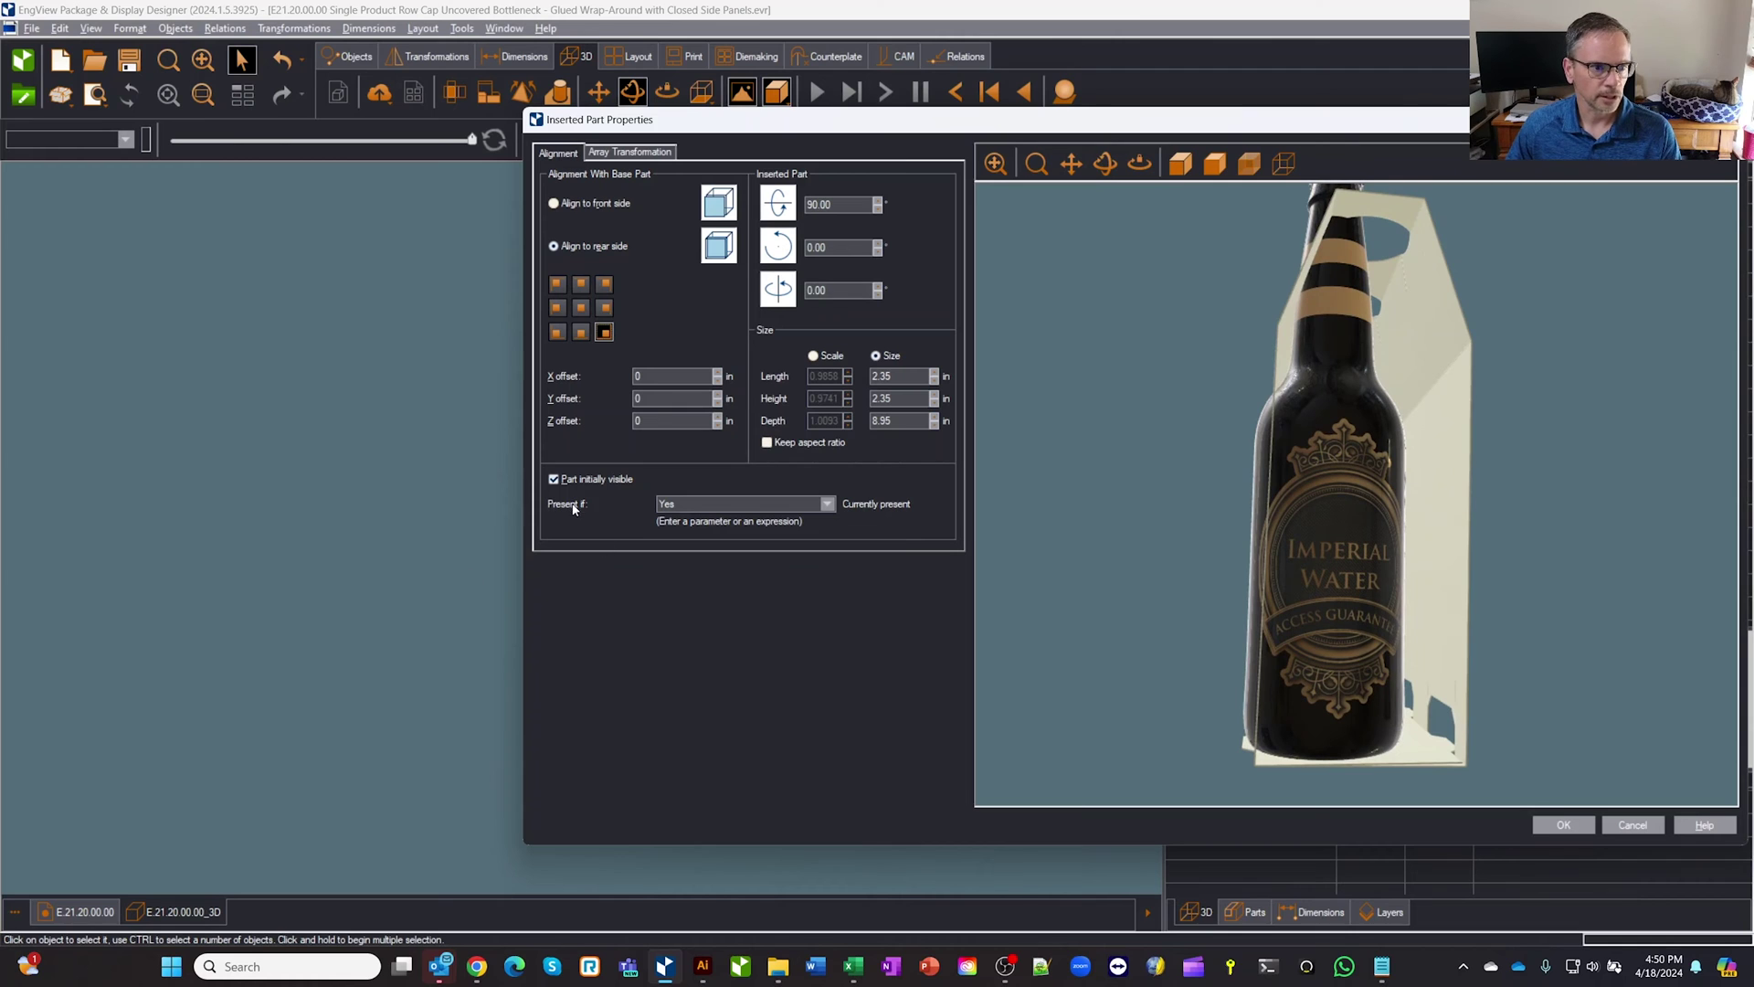
pyautogui.click(1561, 818)
# - Inspect the bottom cutout's parameters in the flat layout, then return to the carrier's 3D view
pyautogui.click(75, 910)
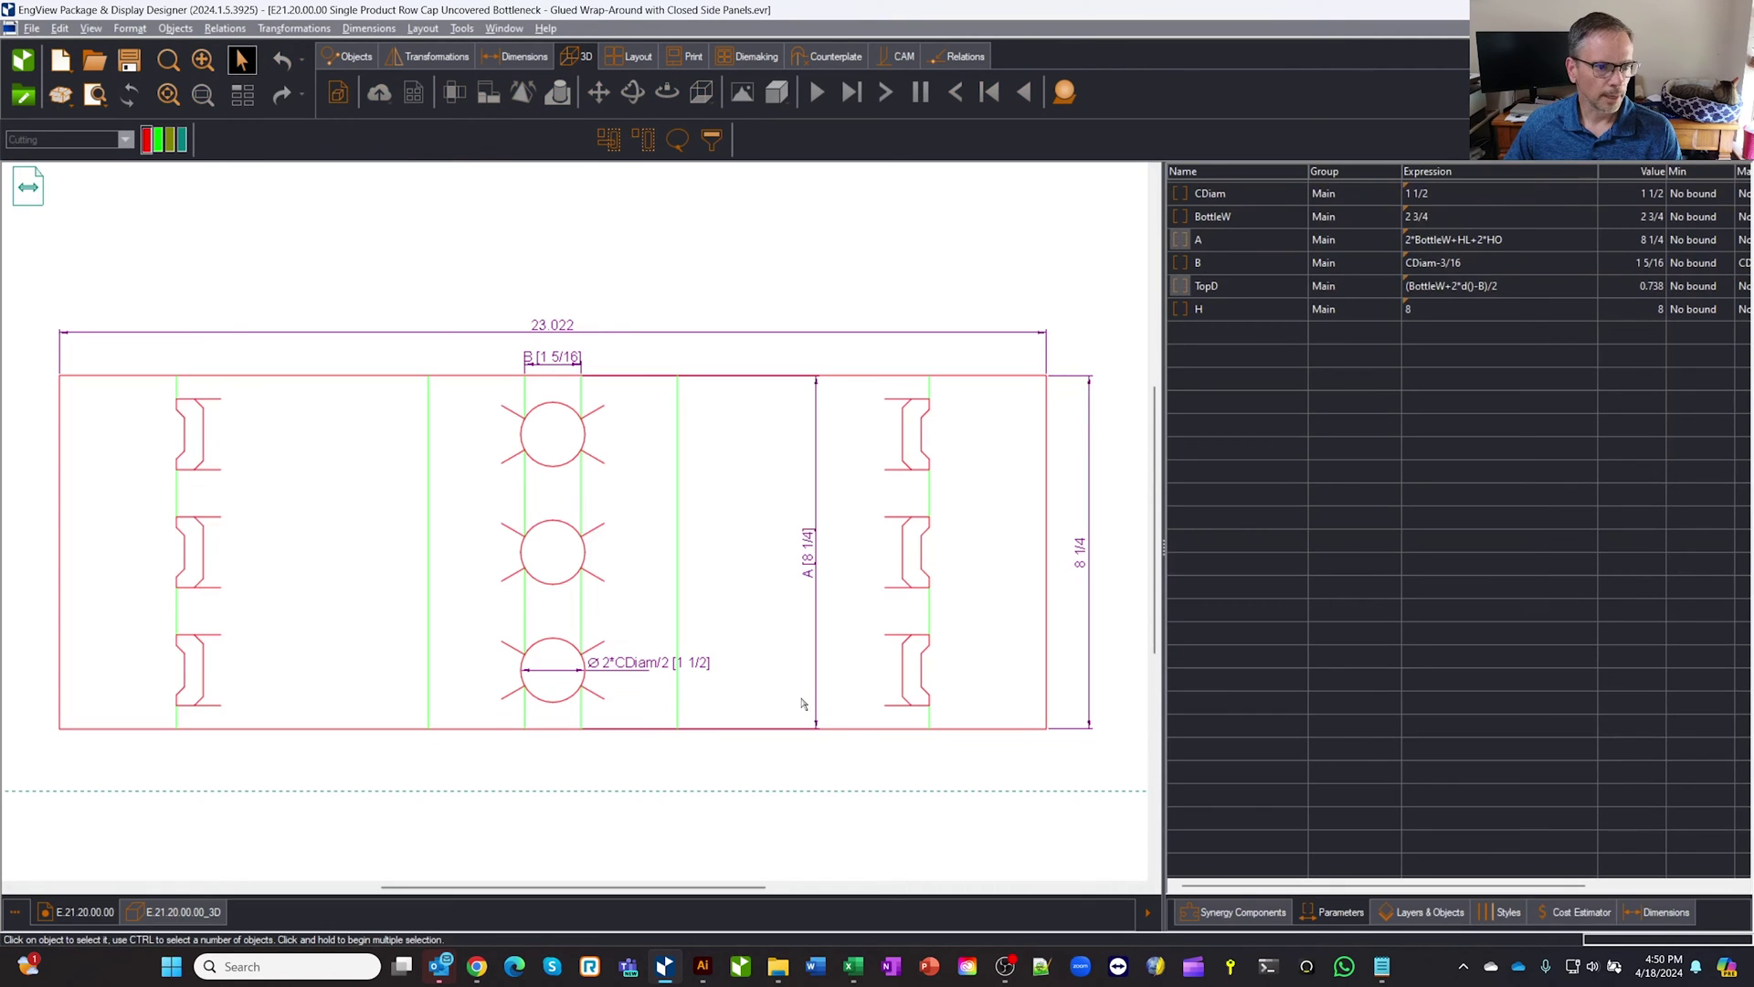
pyautogui.scroll(5, 928, 564)
pyautogui.click(913, 556)
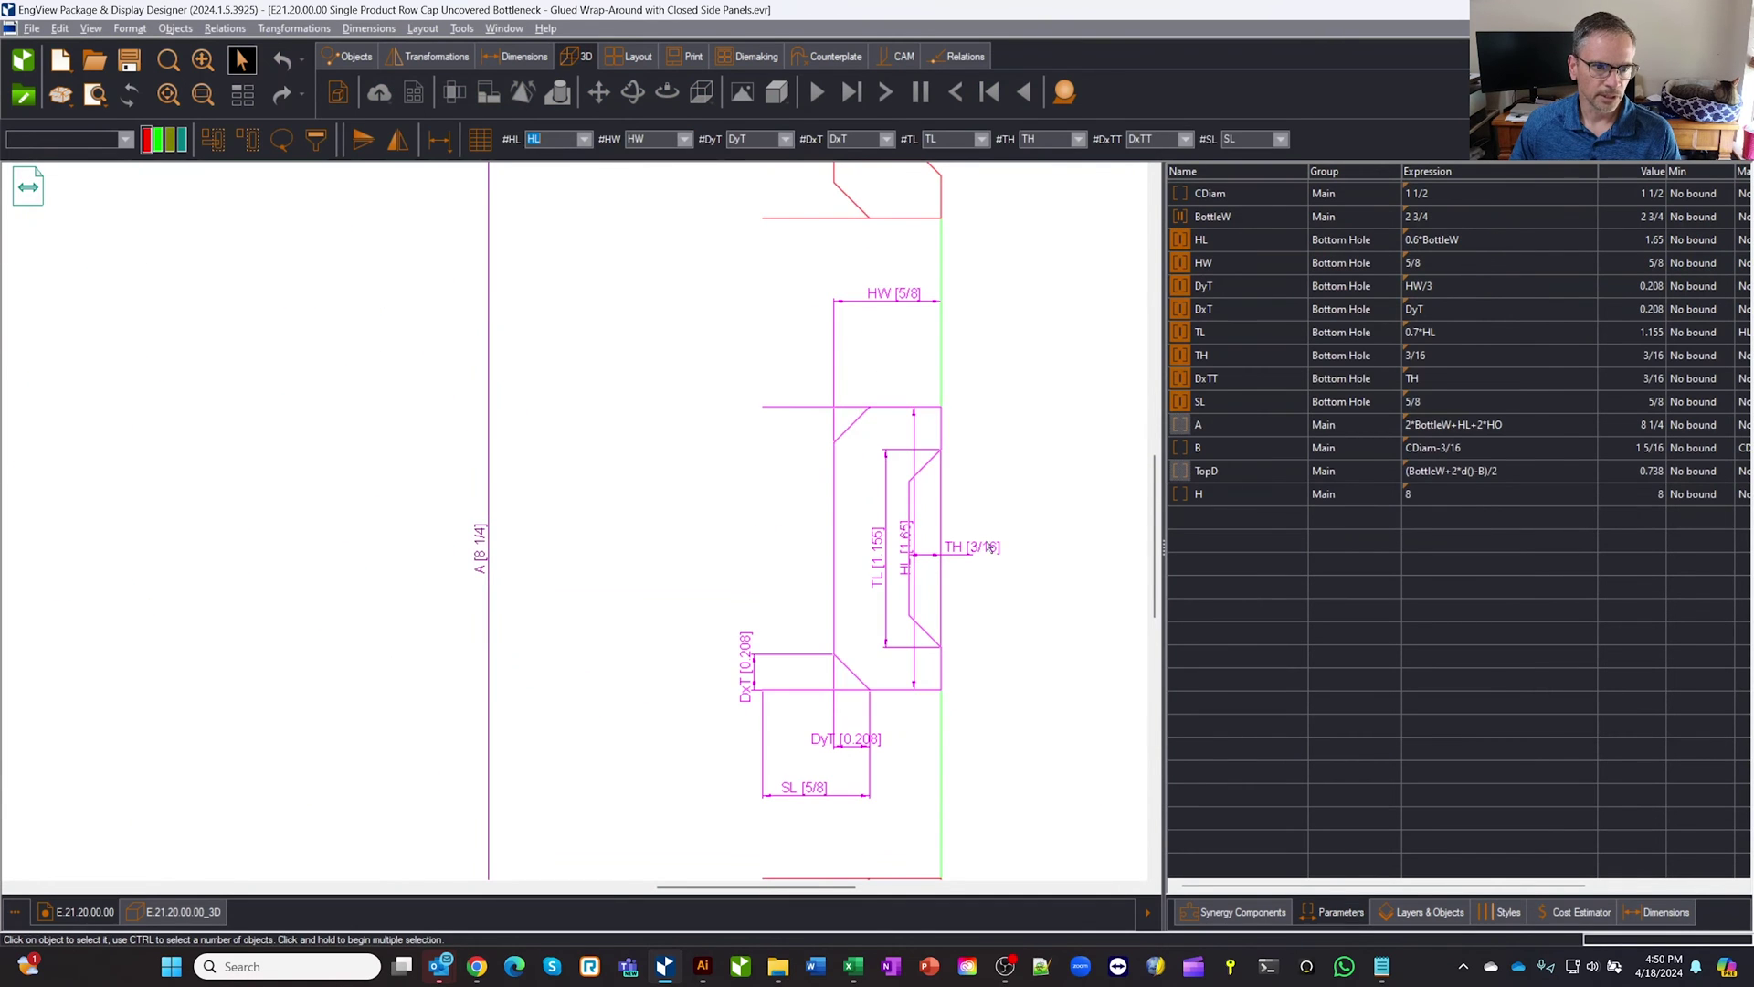
pyautogui.scroll(2, 934, 561)
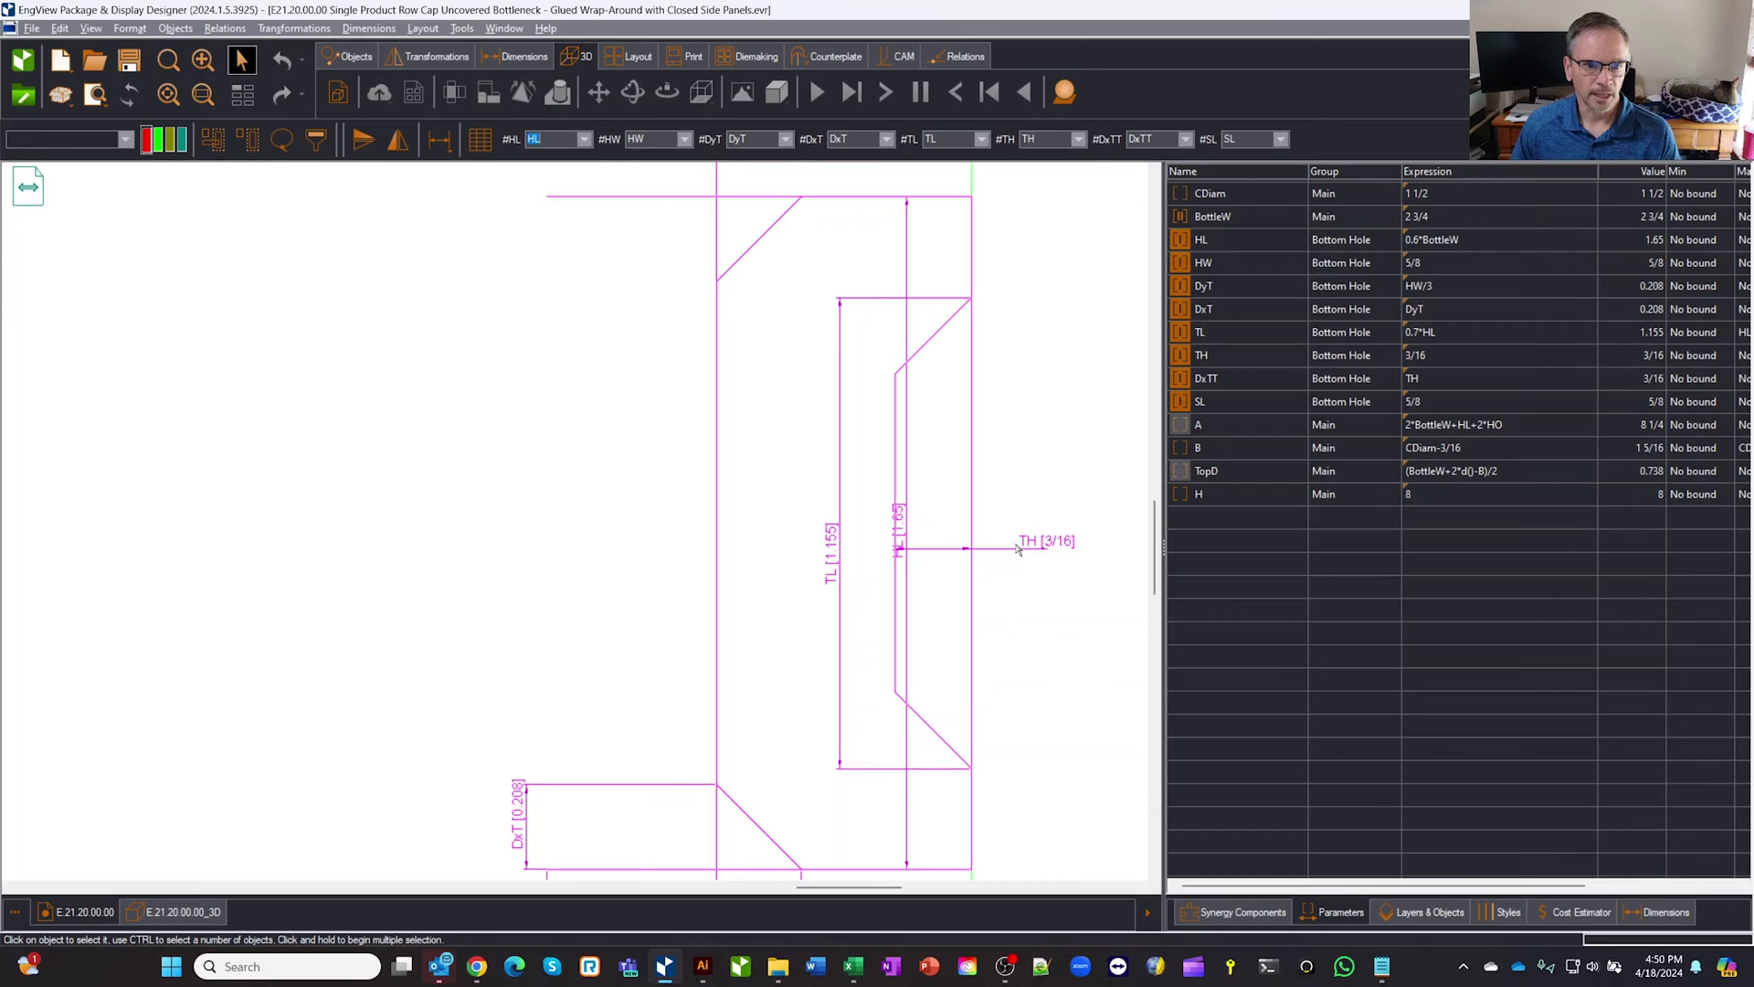
pyautogui.scroll(-5, 1017, 548)
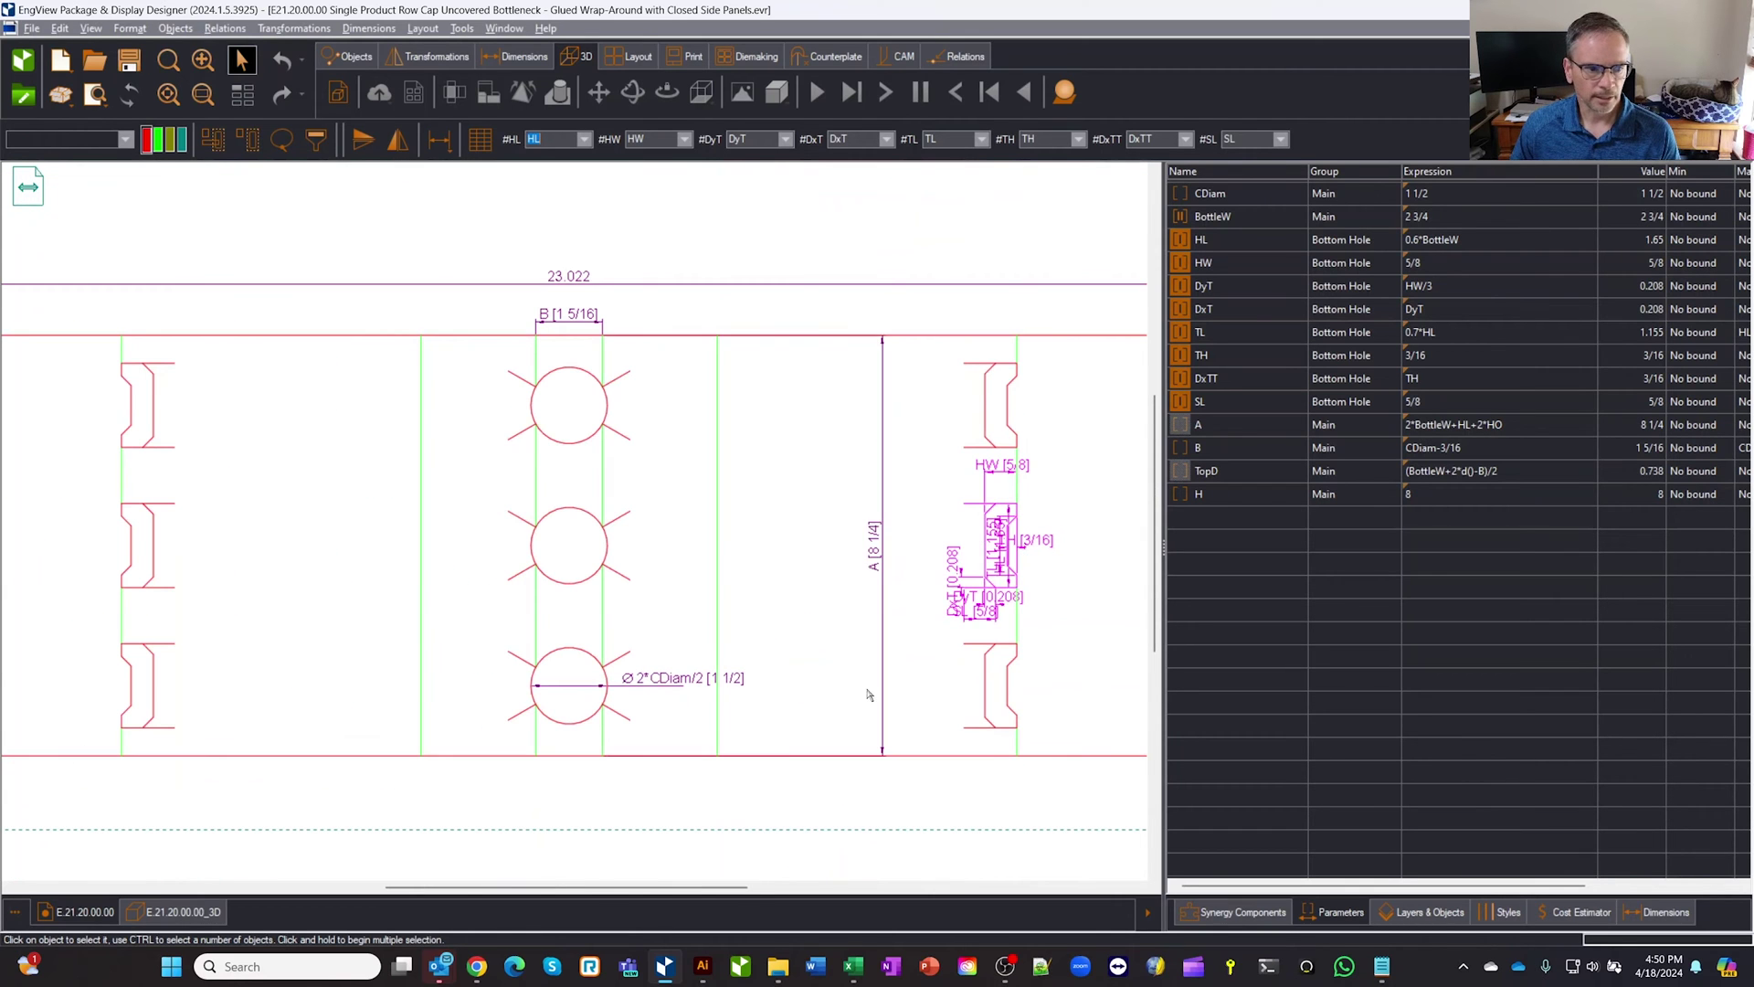
pyautogui.click(183, 912)
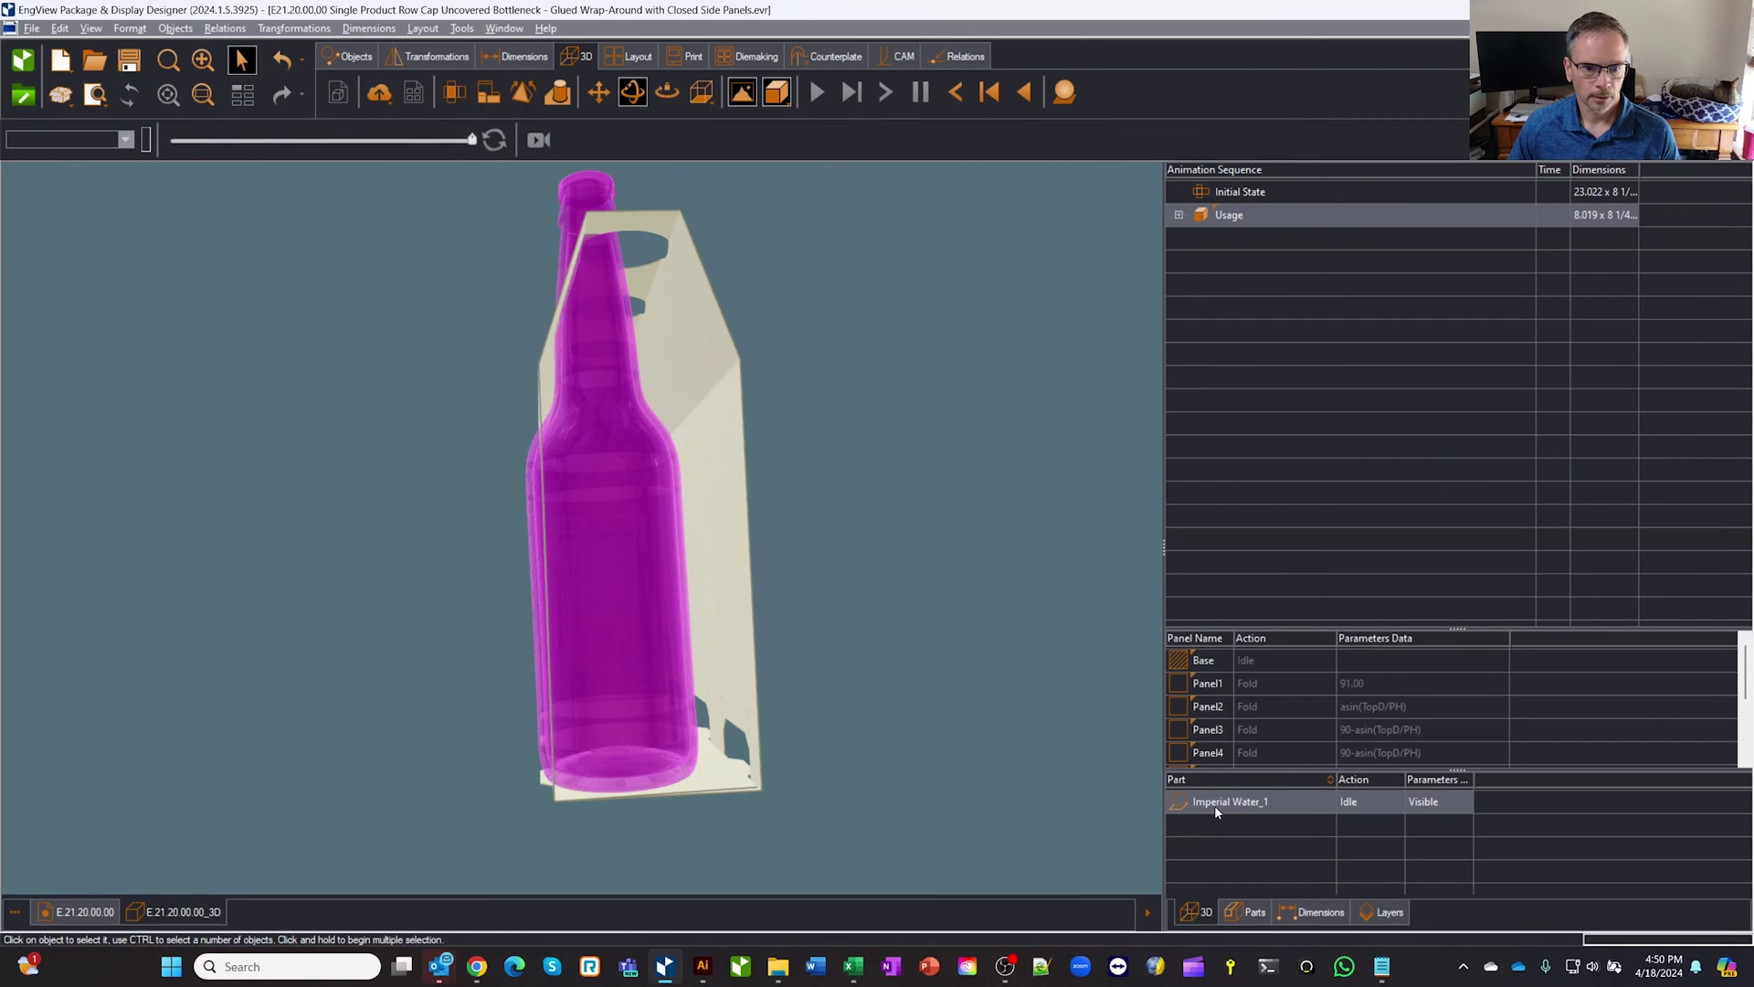
# - Set the Imperial Water_1 bottle's X offset to TH
pyautogui.doubleClick(1214, 804)
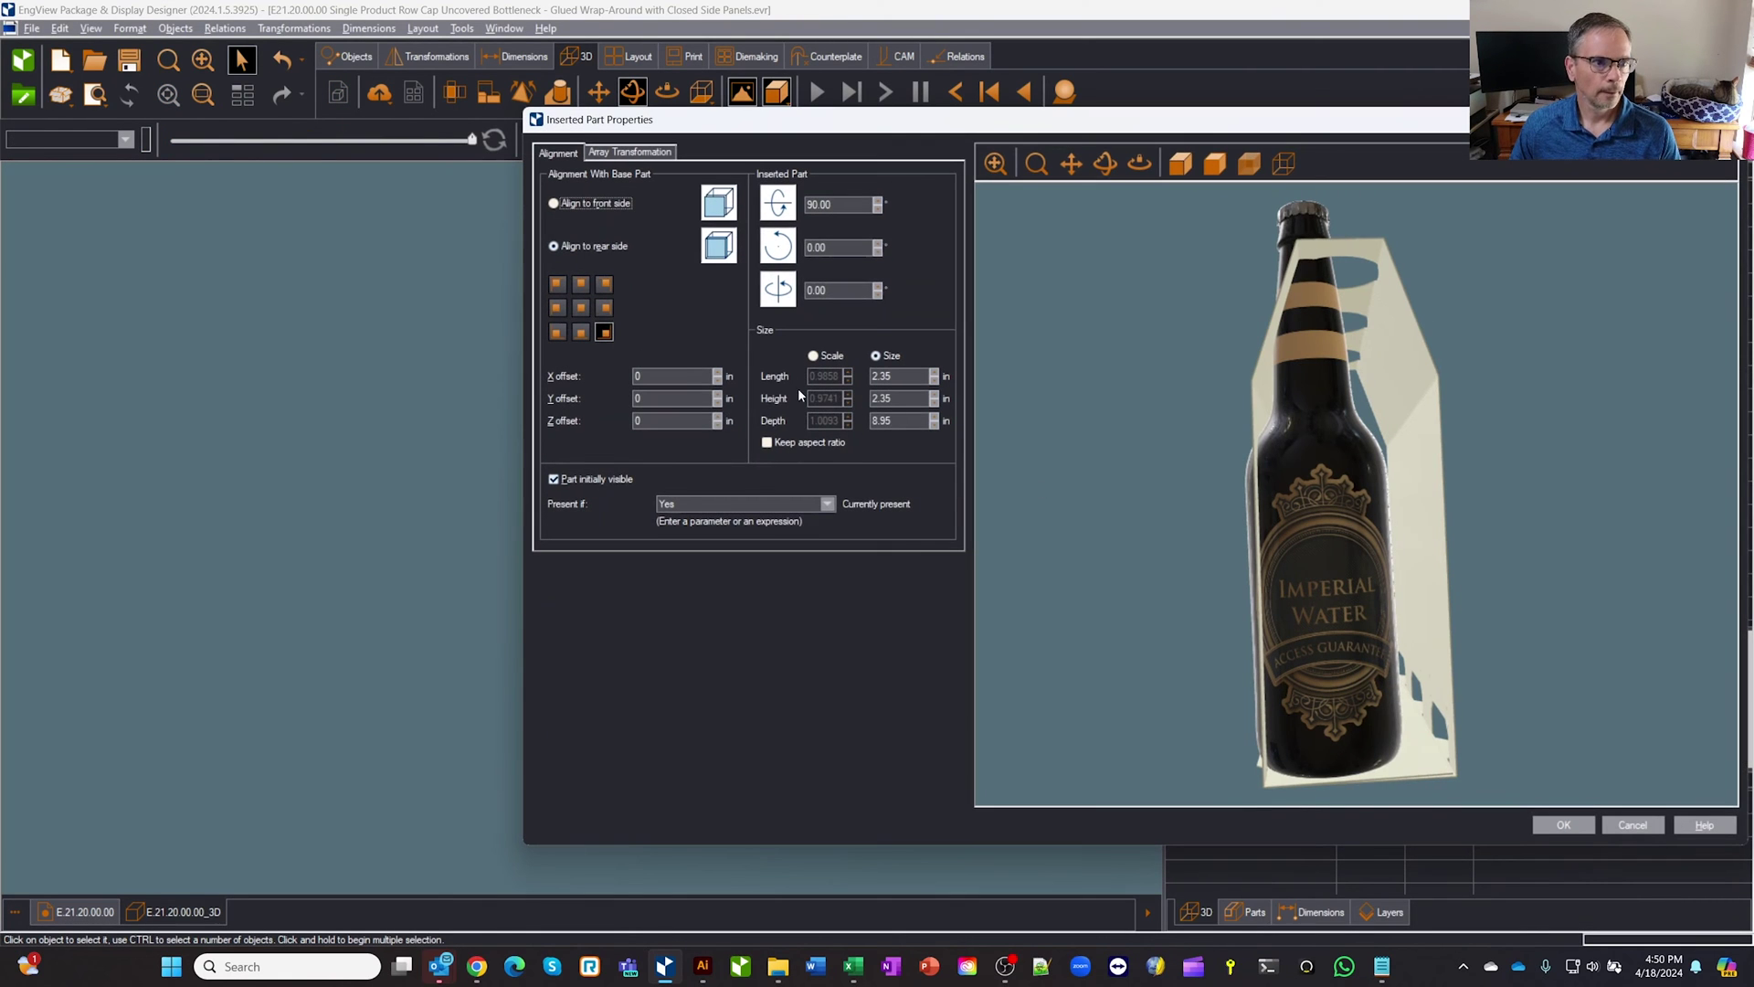
pyautogui.click(717, 374)
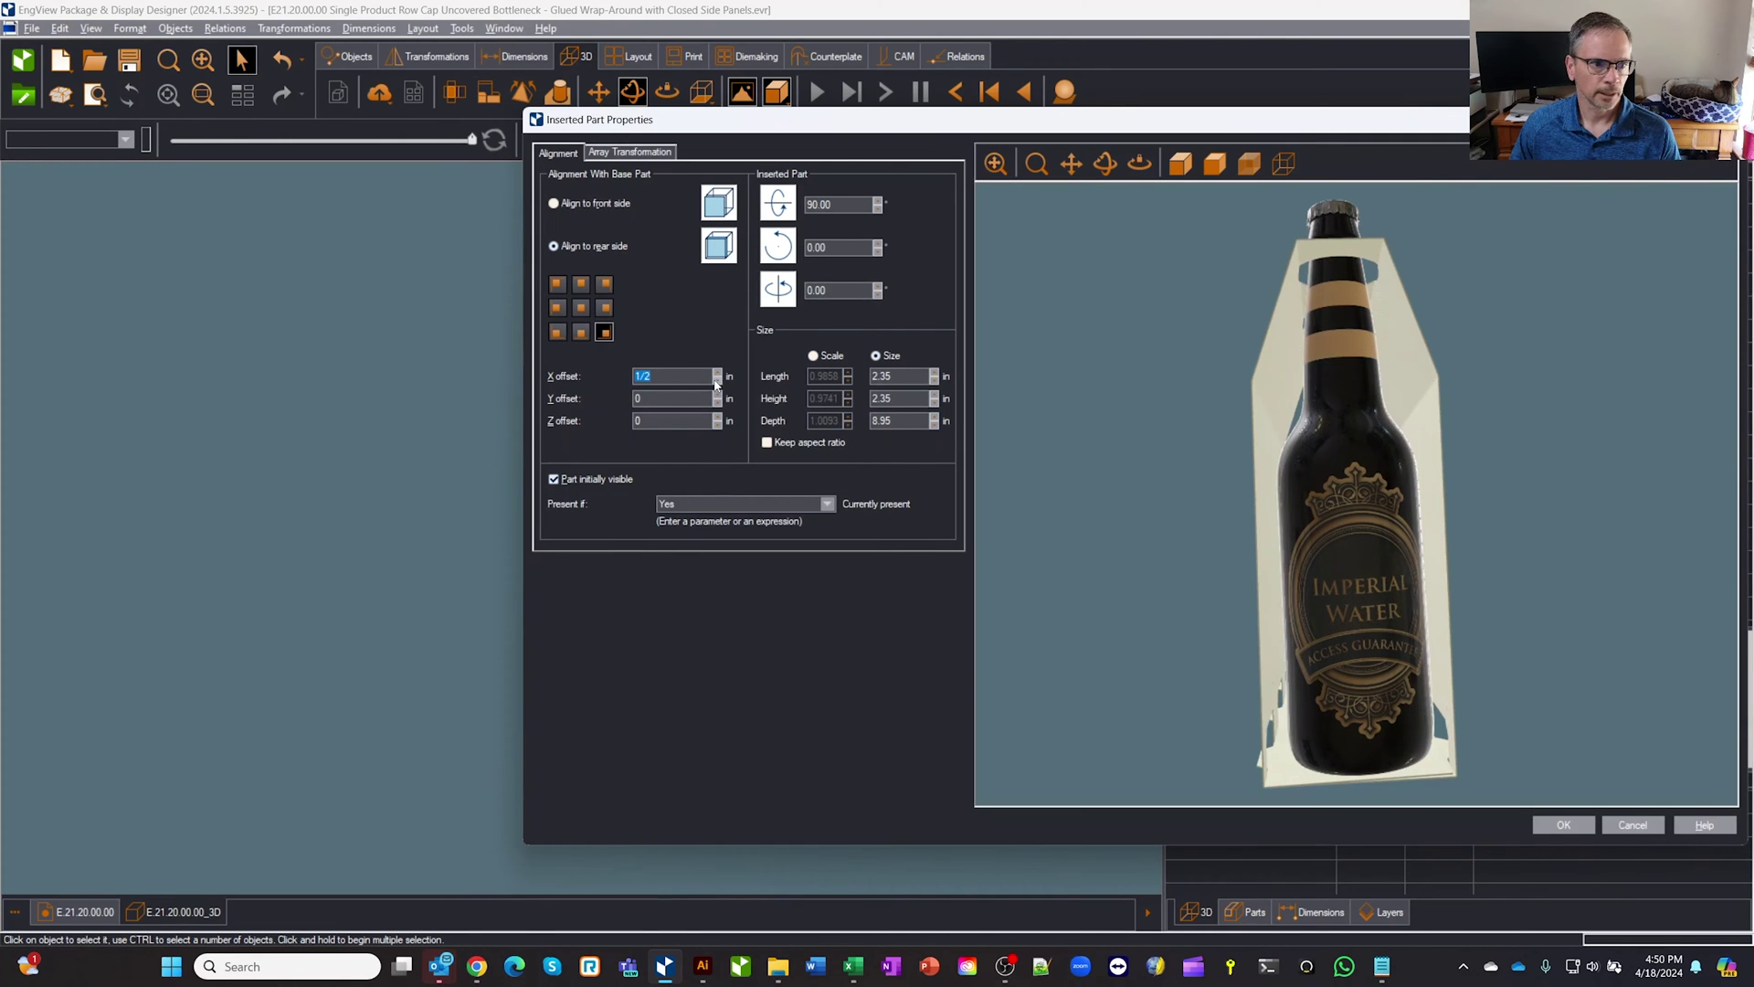
pyautogui.click(717, 382)
pyautogui.press('BackSpace')
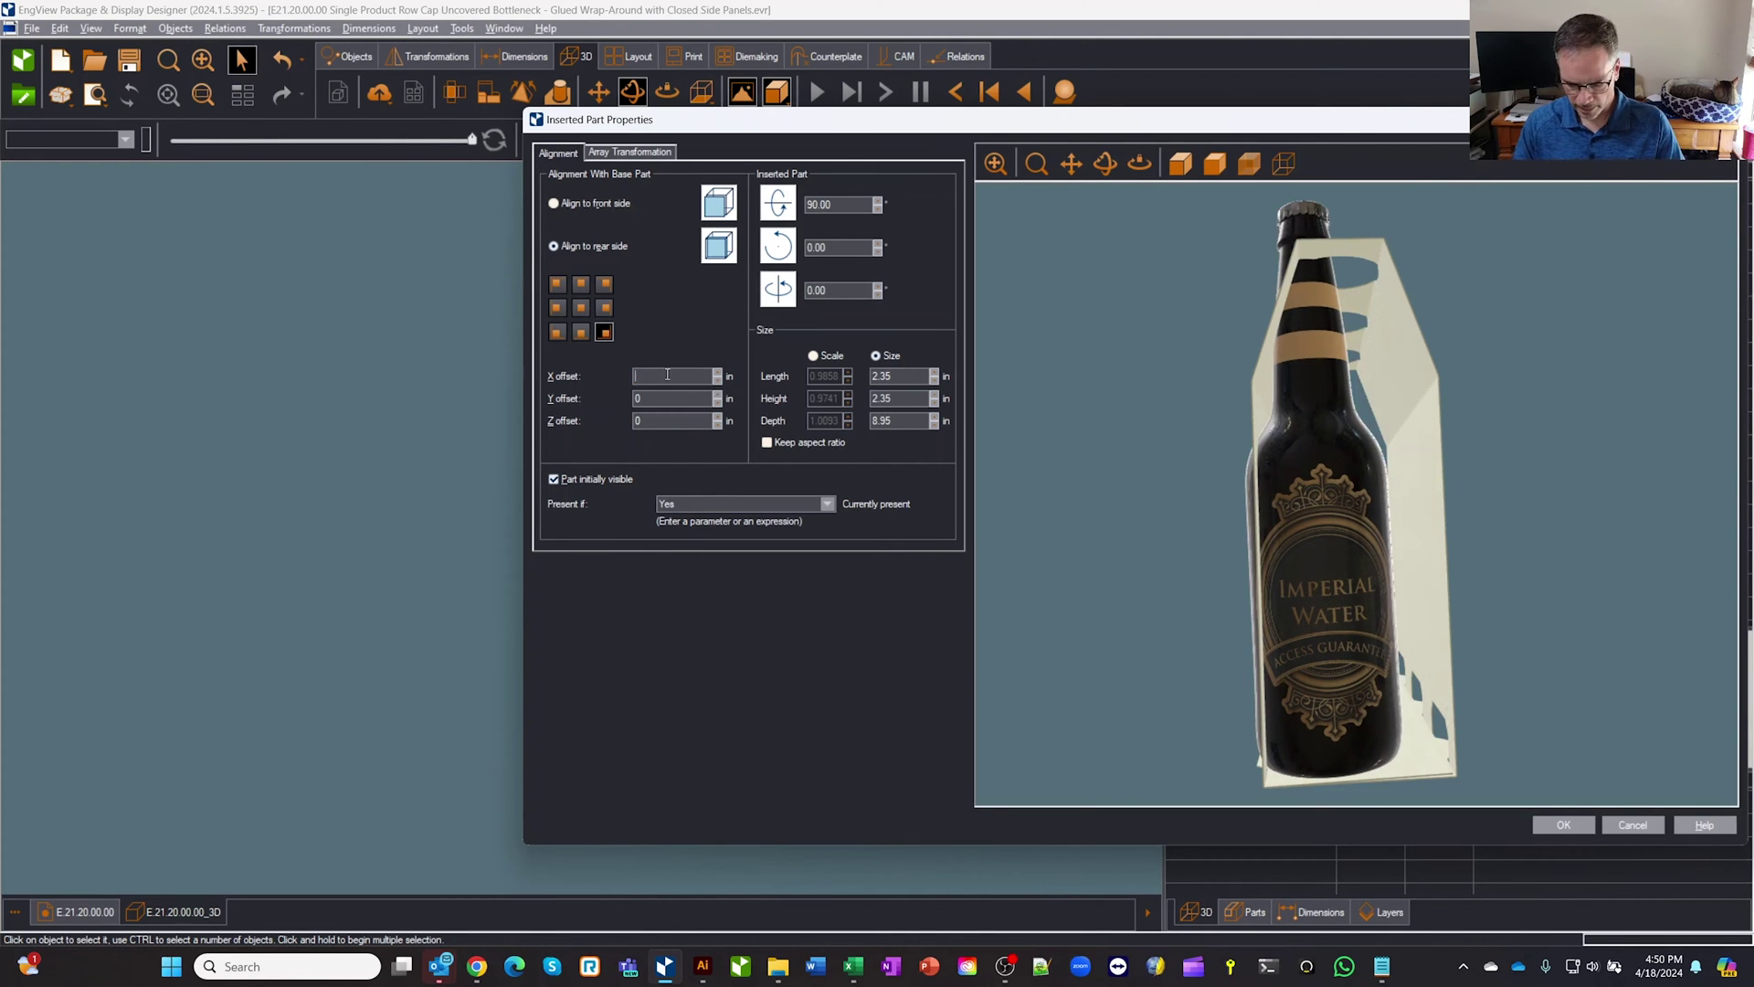
pyautogui.write('T')
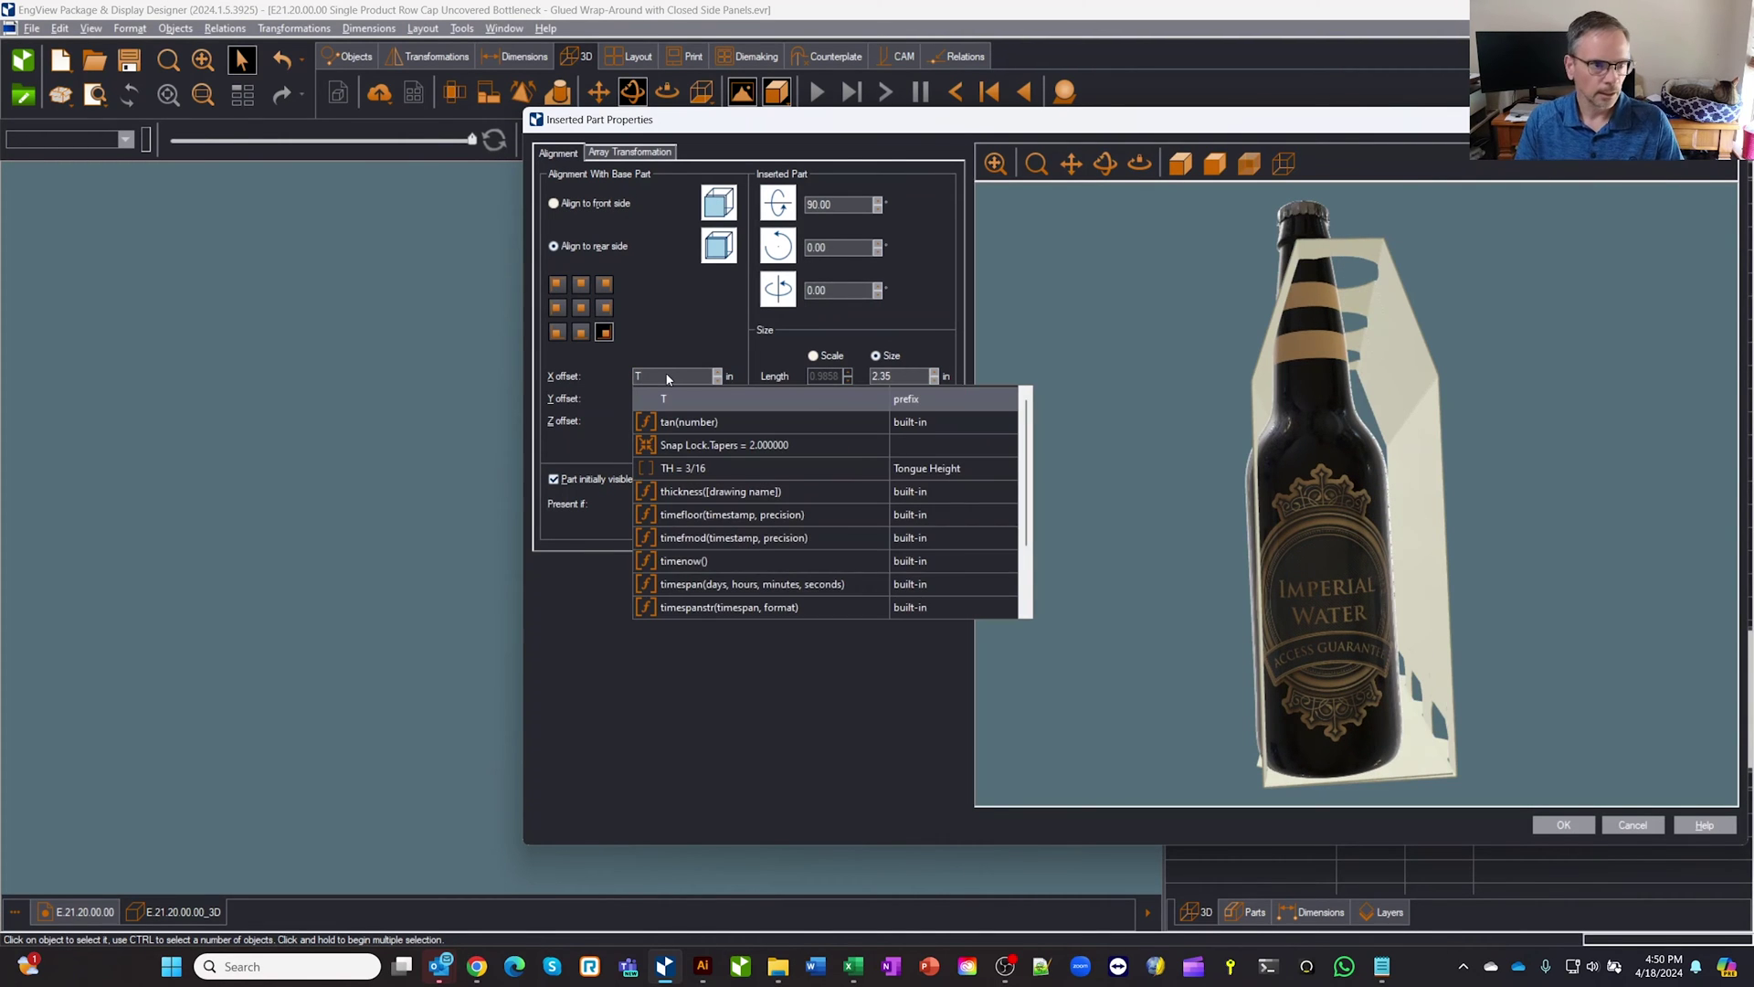
pyautogui.press('Down')
pyautogui.press('Down')
pyautogui.press('Down')
pyautogui.press('Return')
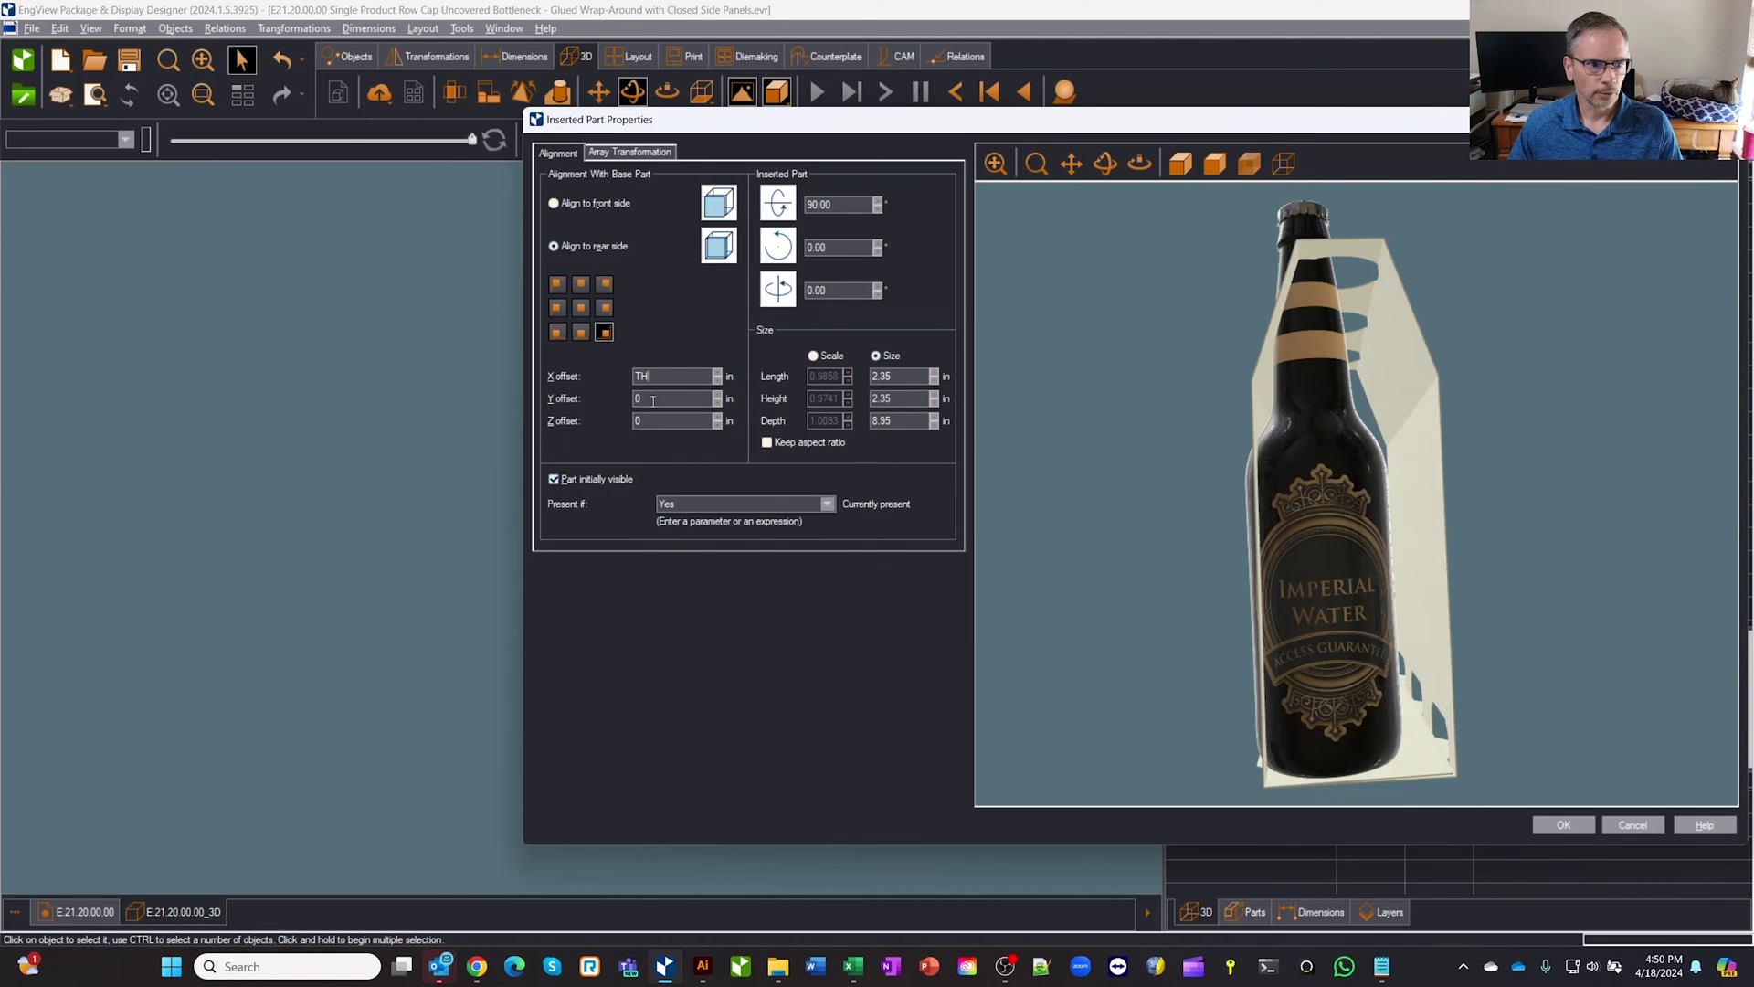
# - Spin the bottle to 270° around its axis, leaving the tilt at 0
pyautogui.moveTo(1454, 501); pyautogui.dragTo(1481, 534)
pyautogui.moveTo(1360, 585); pyautogui.dragTo(1620, 558)
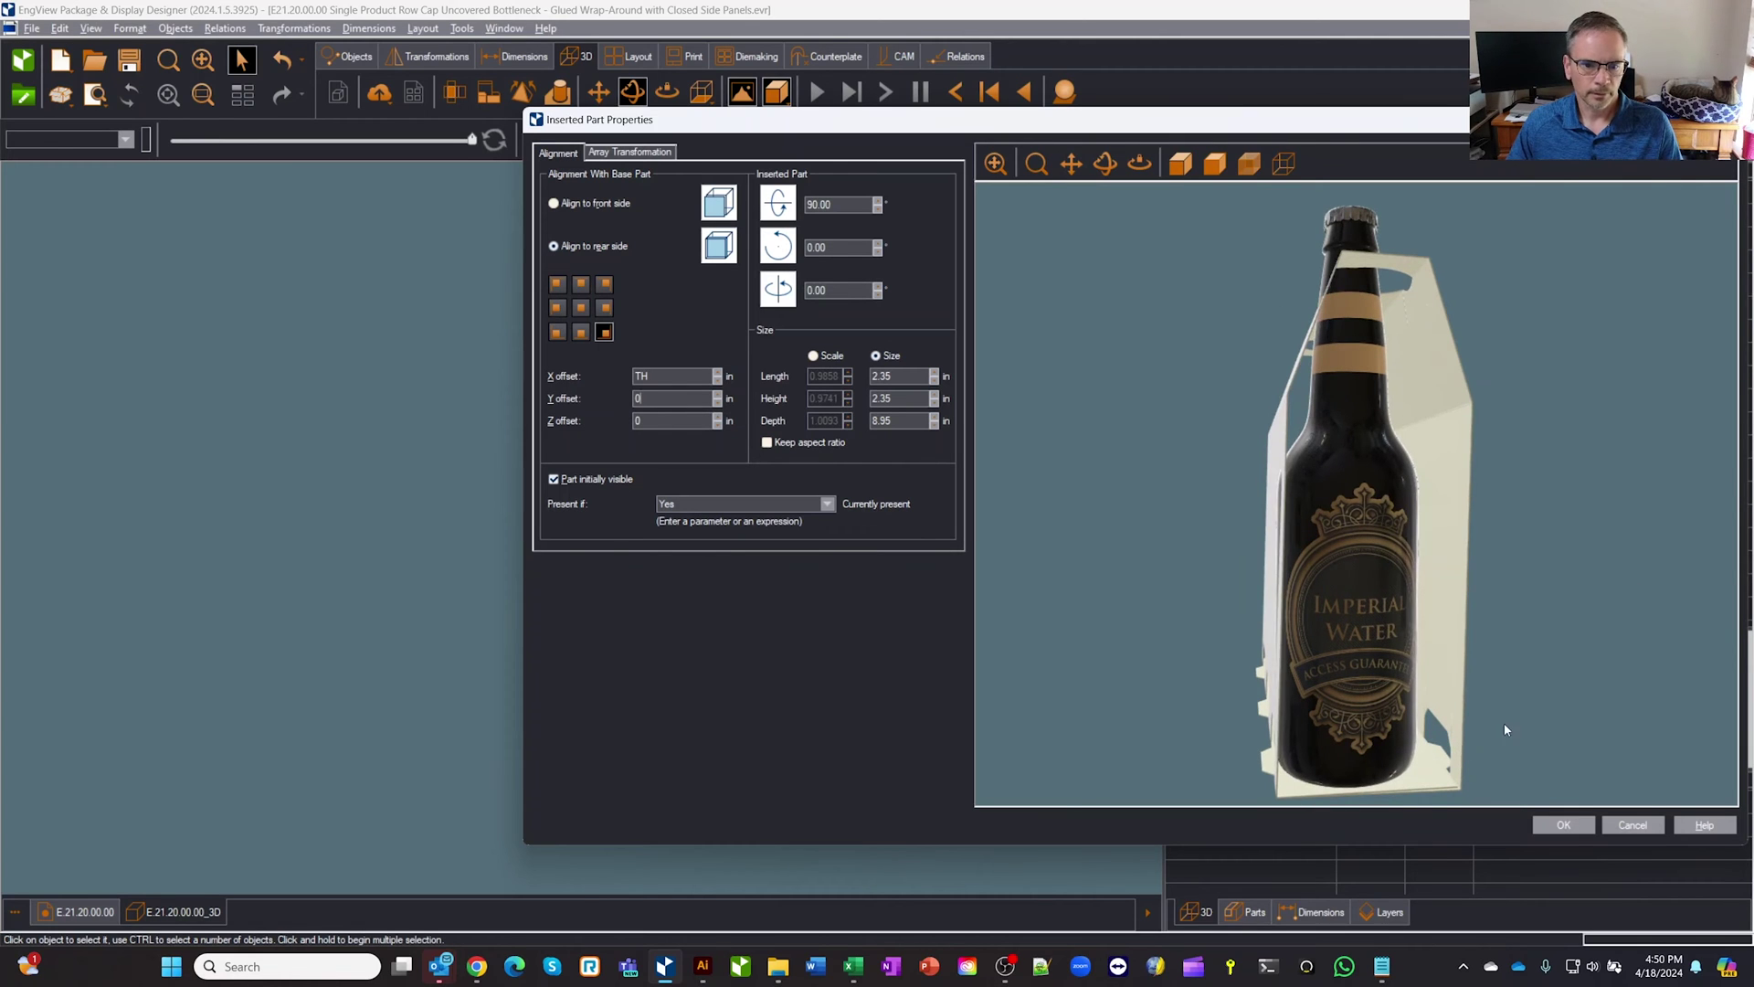
pyautogui.moveTo(1506, 730); pyautogui.dragTo(1508, 699)
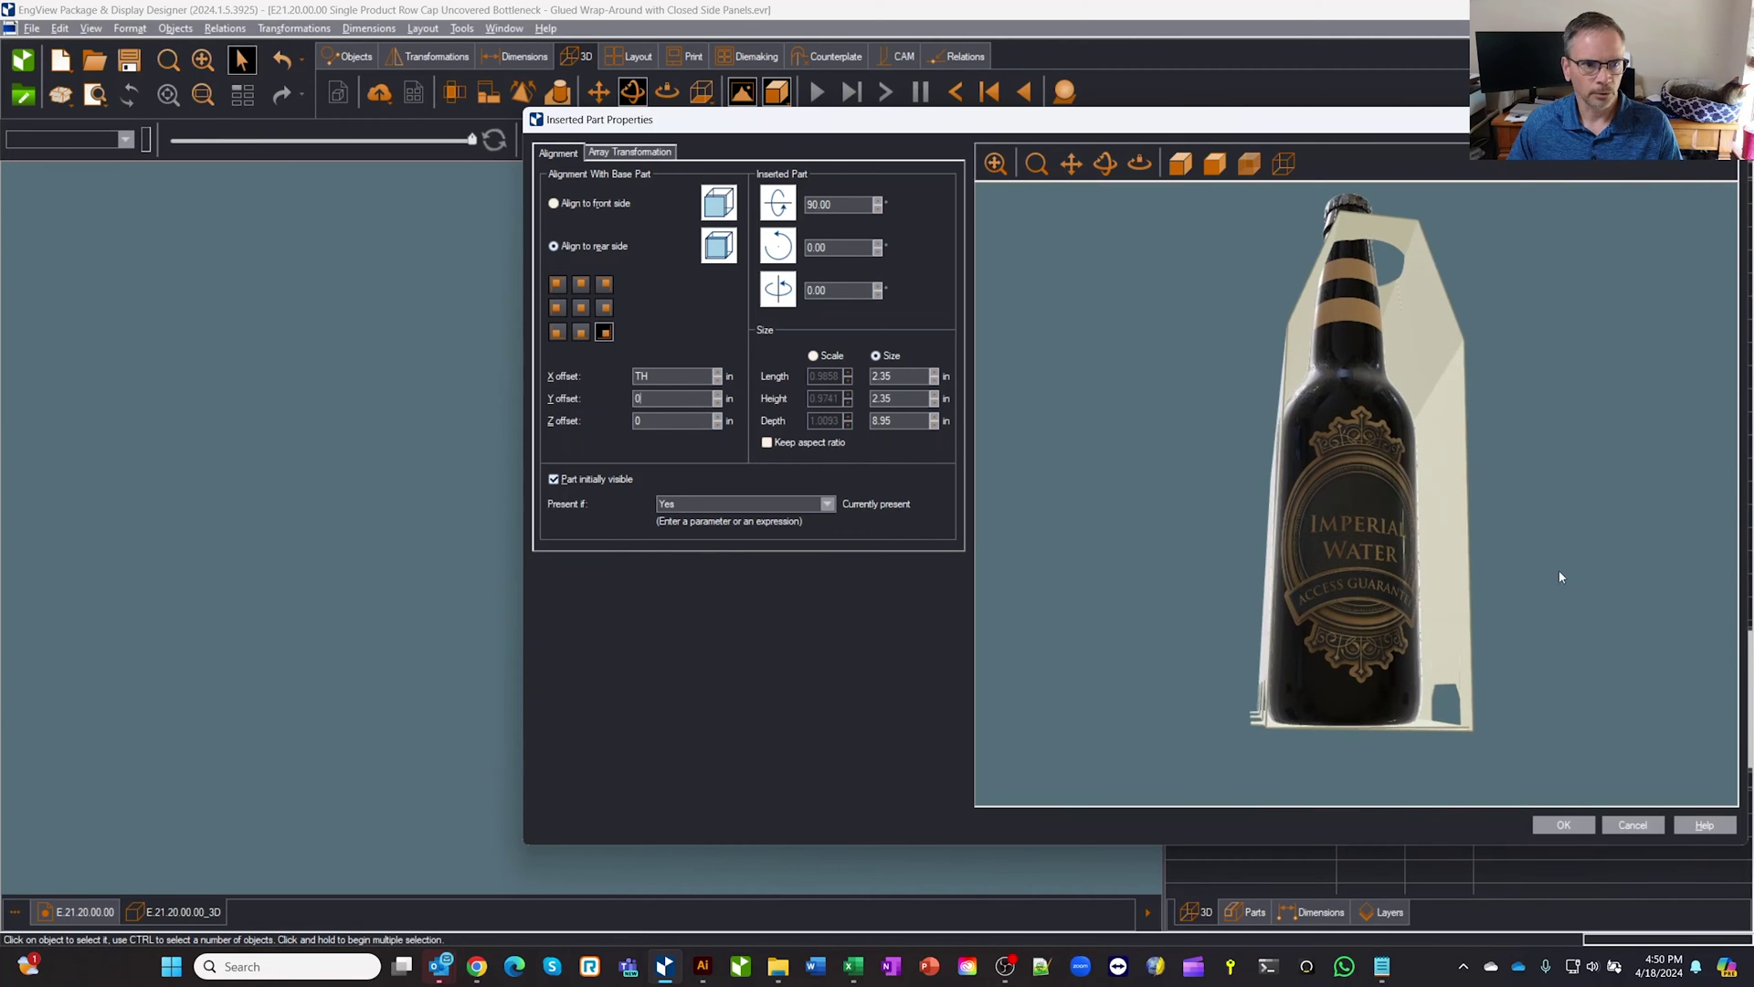
pyautogui.moveTo(1560, 576); pyautogui.dragTo(1186, 399)
pyautogui.click(880, 244)
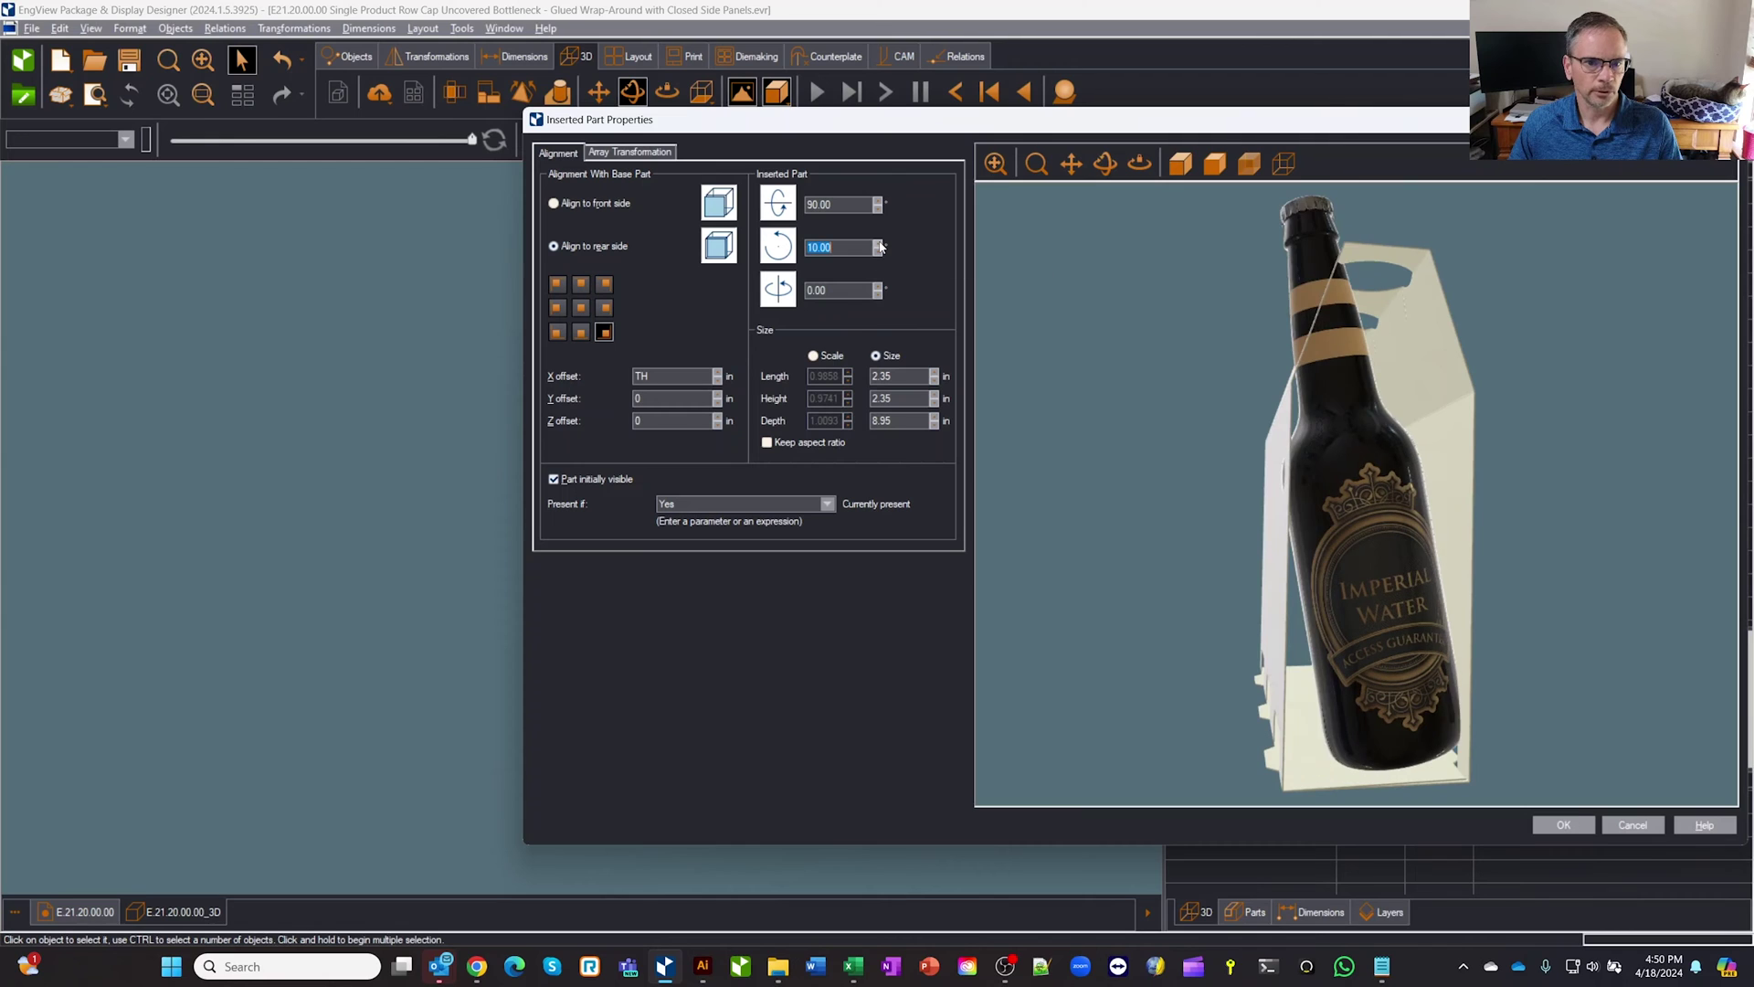
pyautogui.click(880, 252)
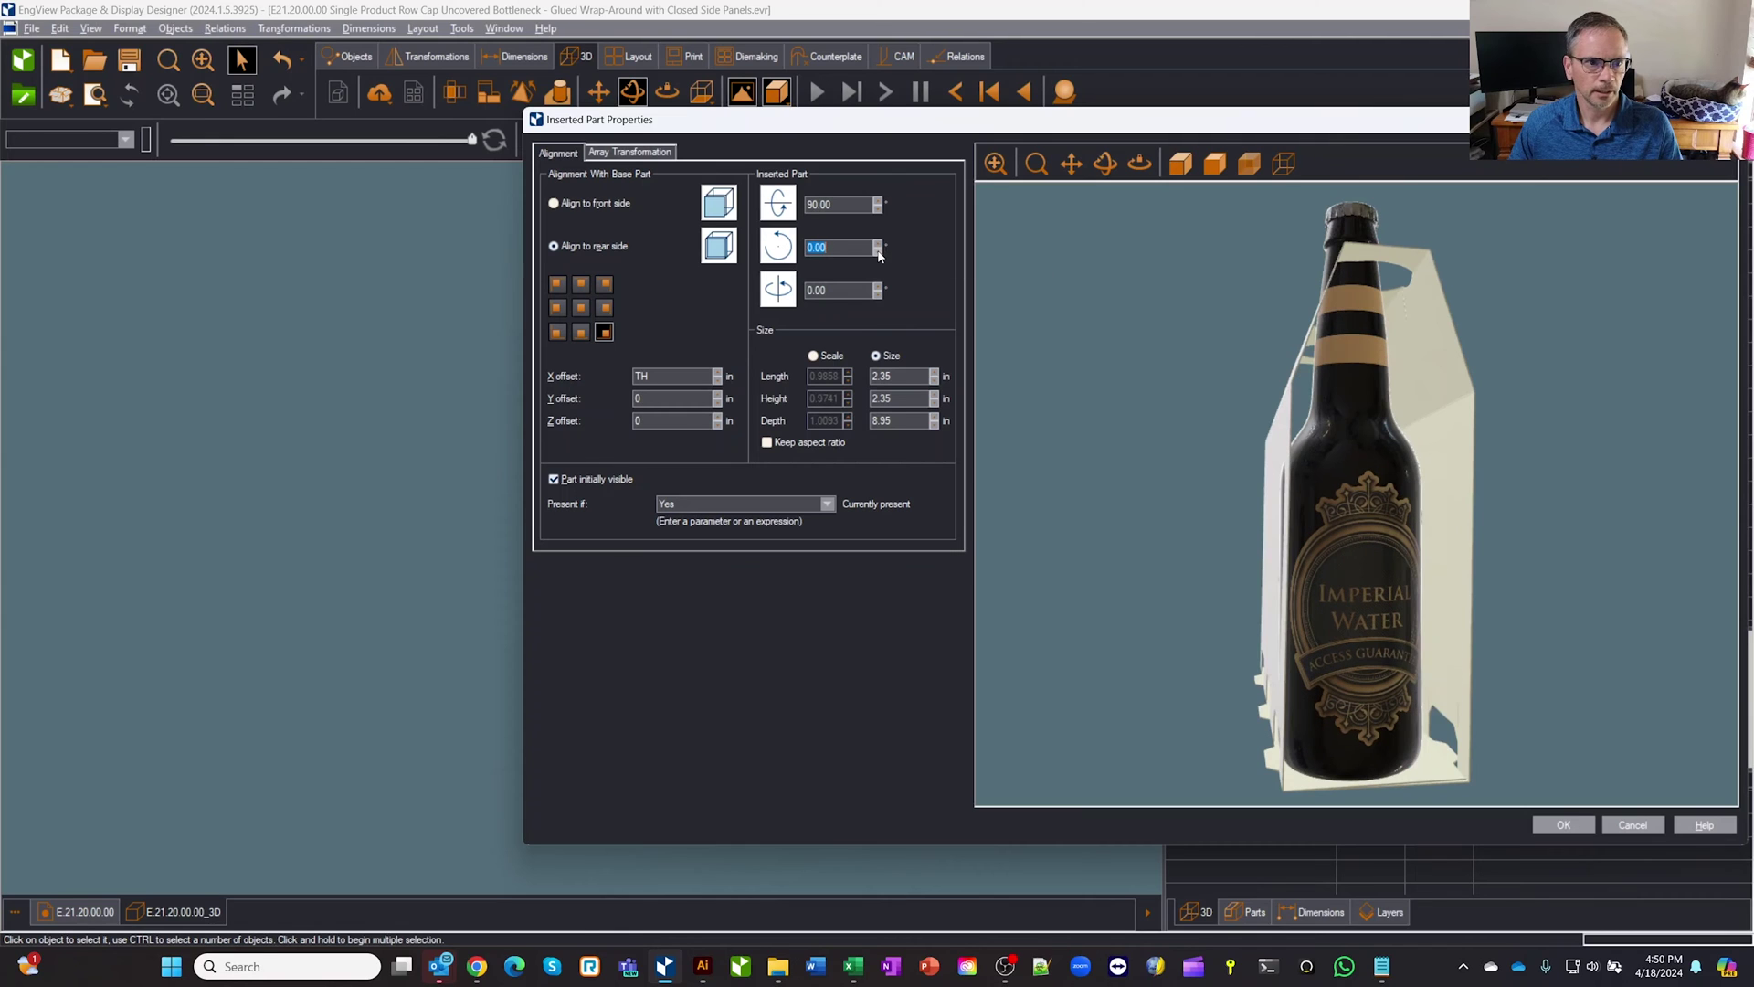
pyautogui.click(876, 297)
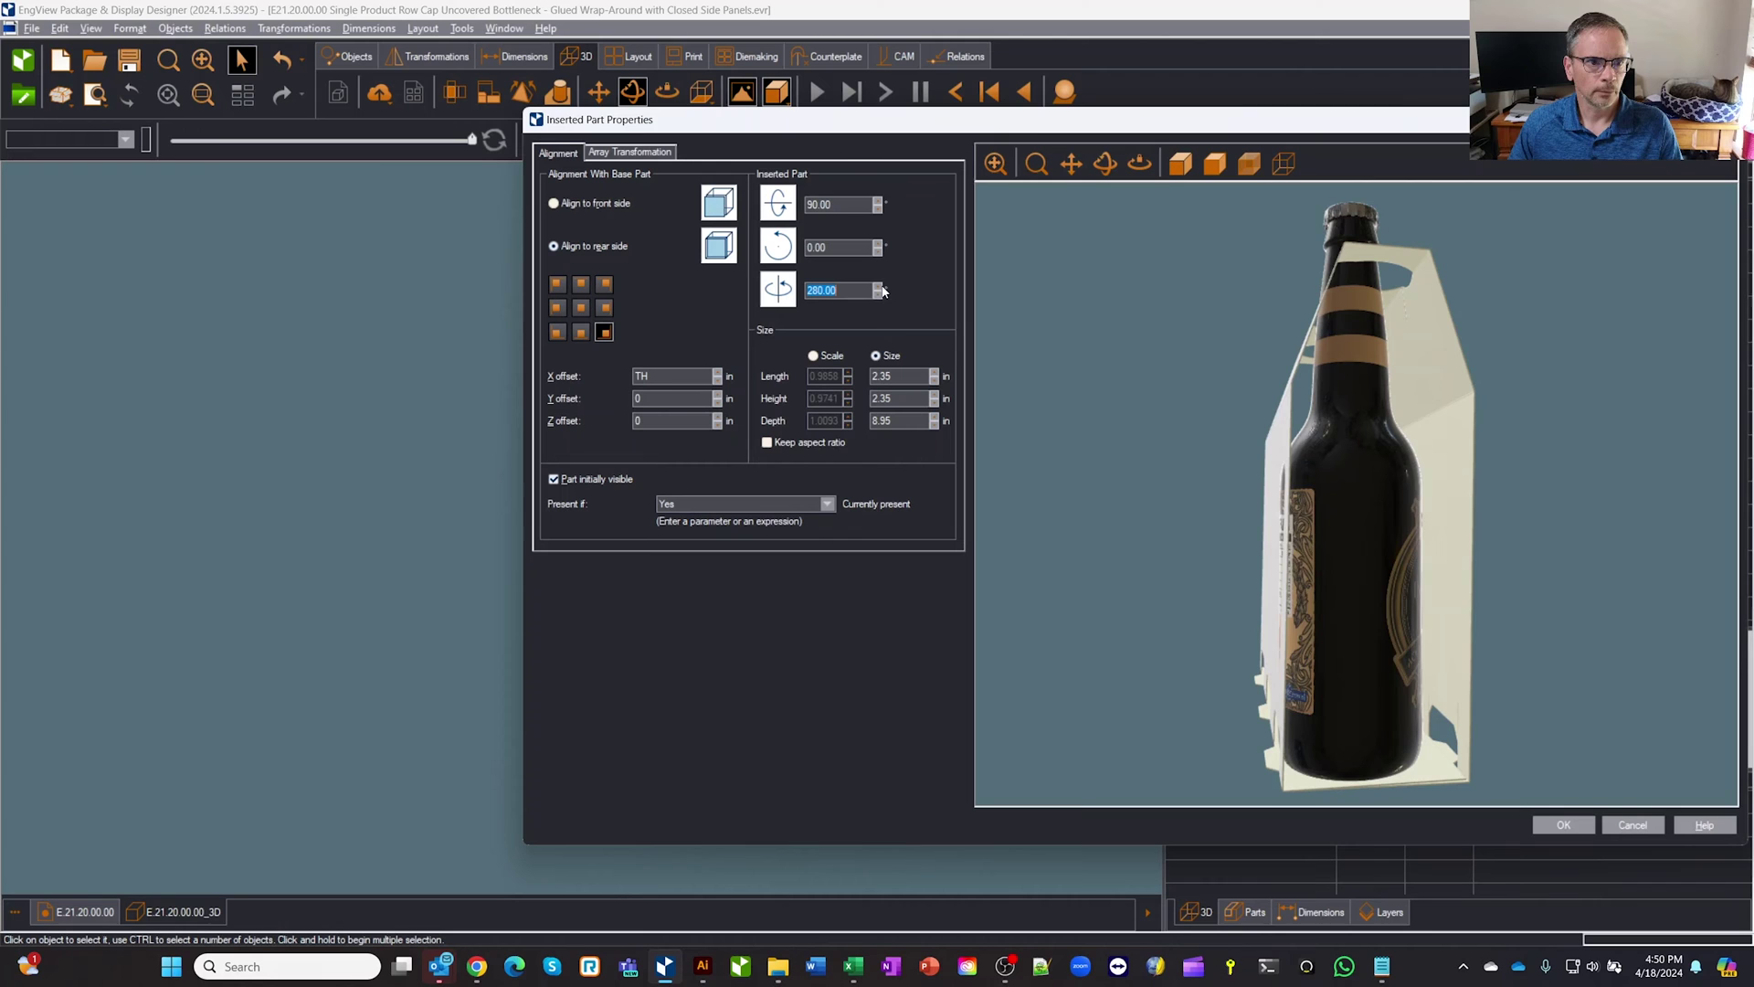
pyautogui.click(878, 295)
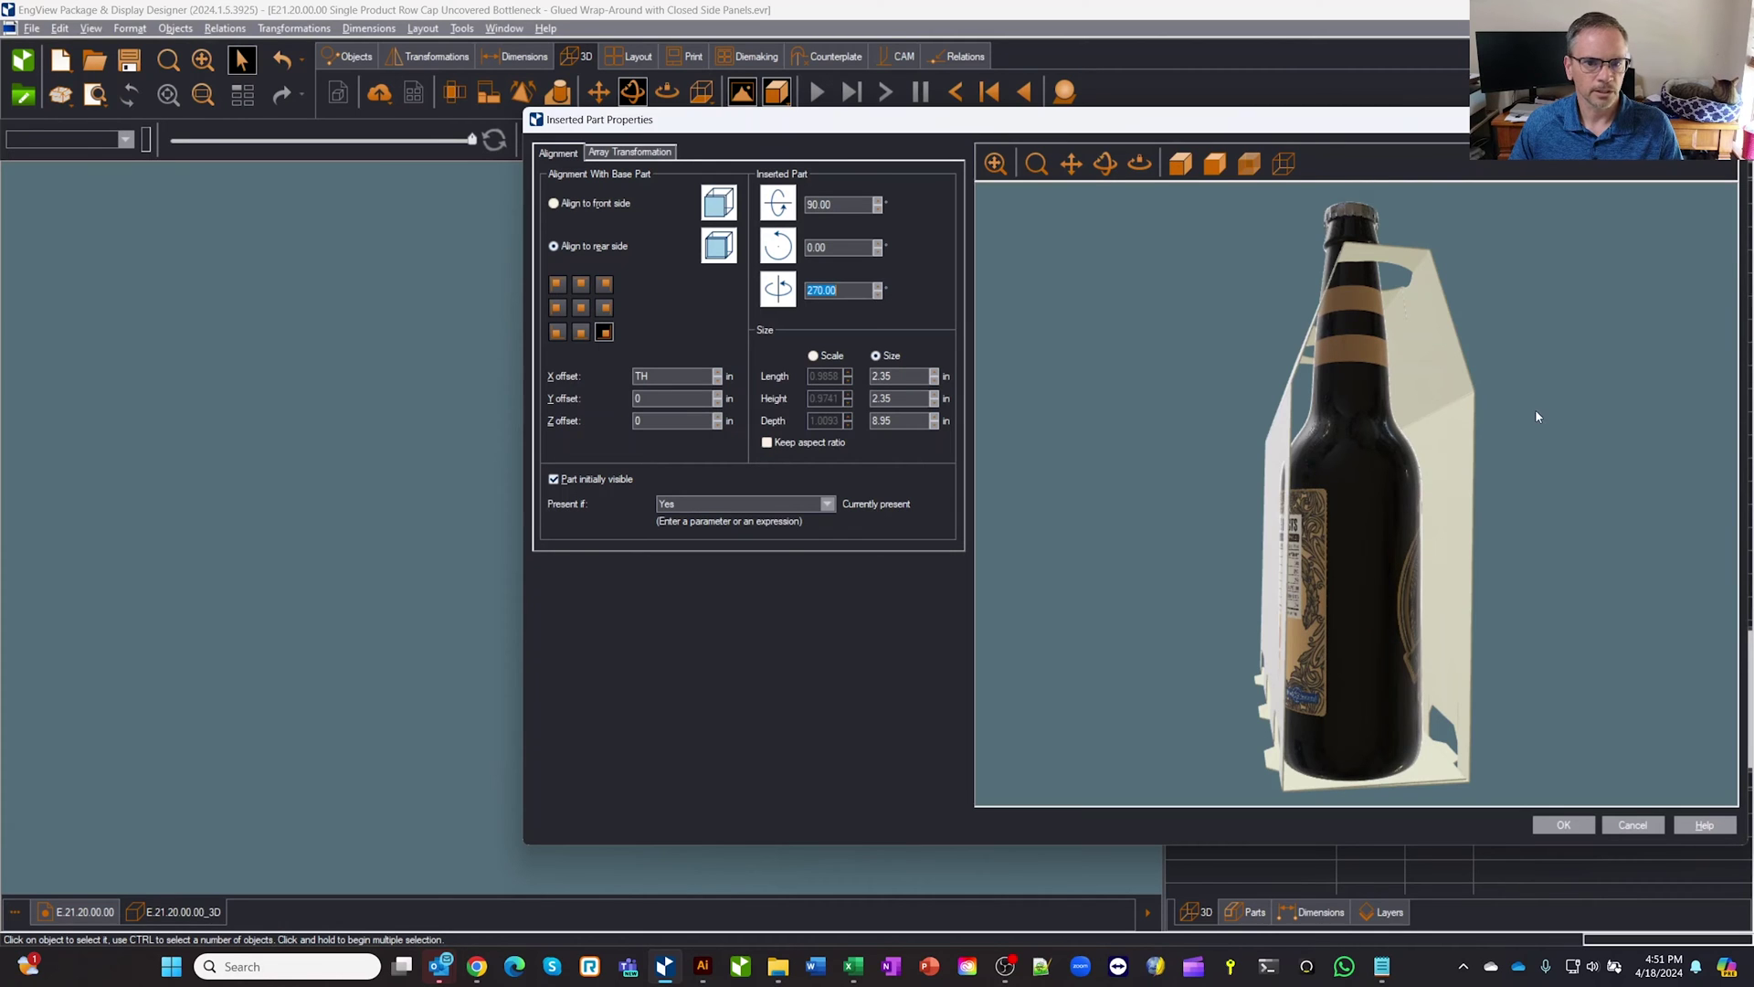
# - Set the first rotation to 89° and check the bottle neck through the carrier's top holes
pyautogui.moveTo(1537, 417); pyautogui.dragTo(1405, 372)
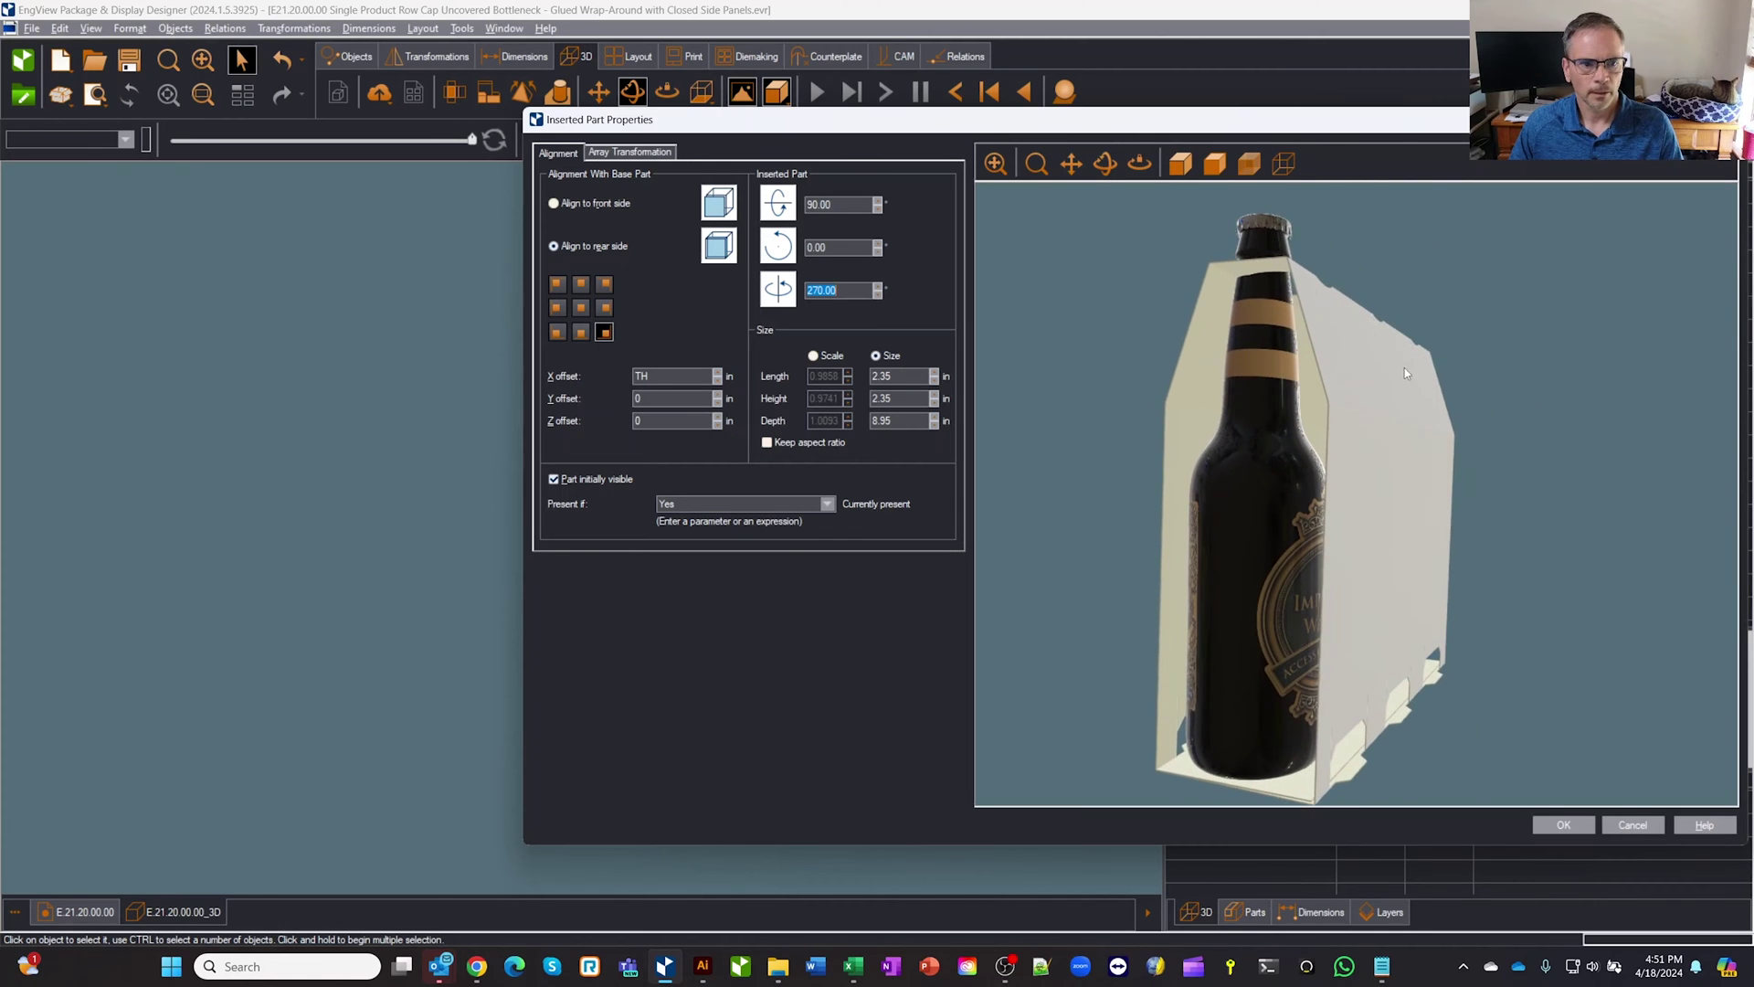
pyautogui.click(879, 243)
pyautogui.click(877, 253)
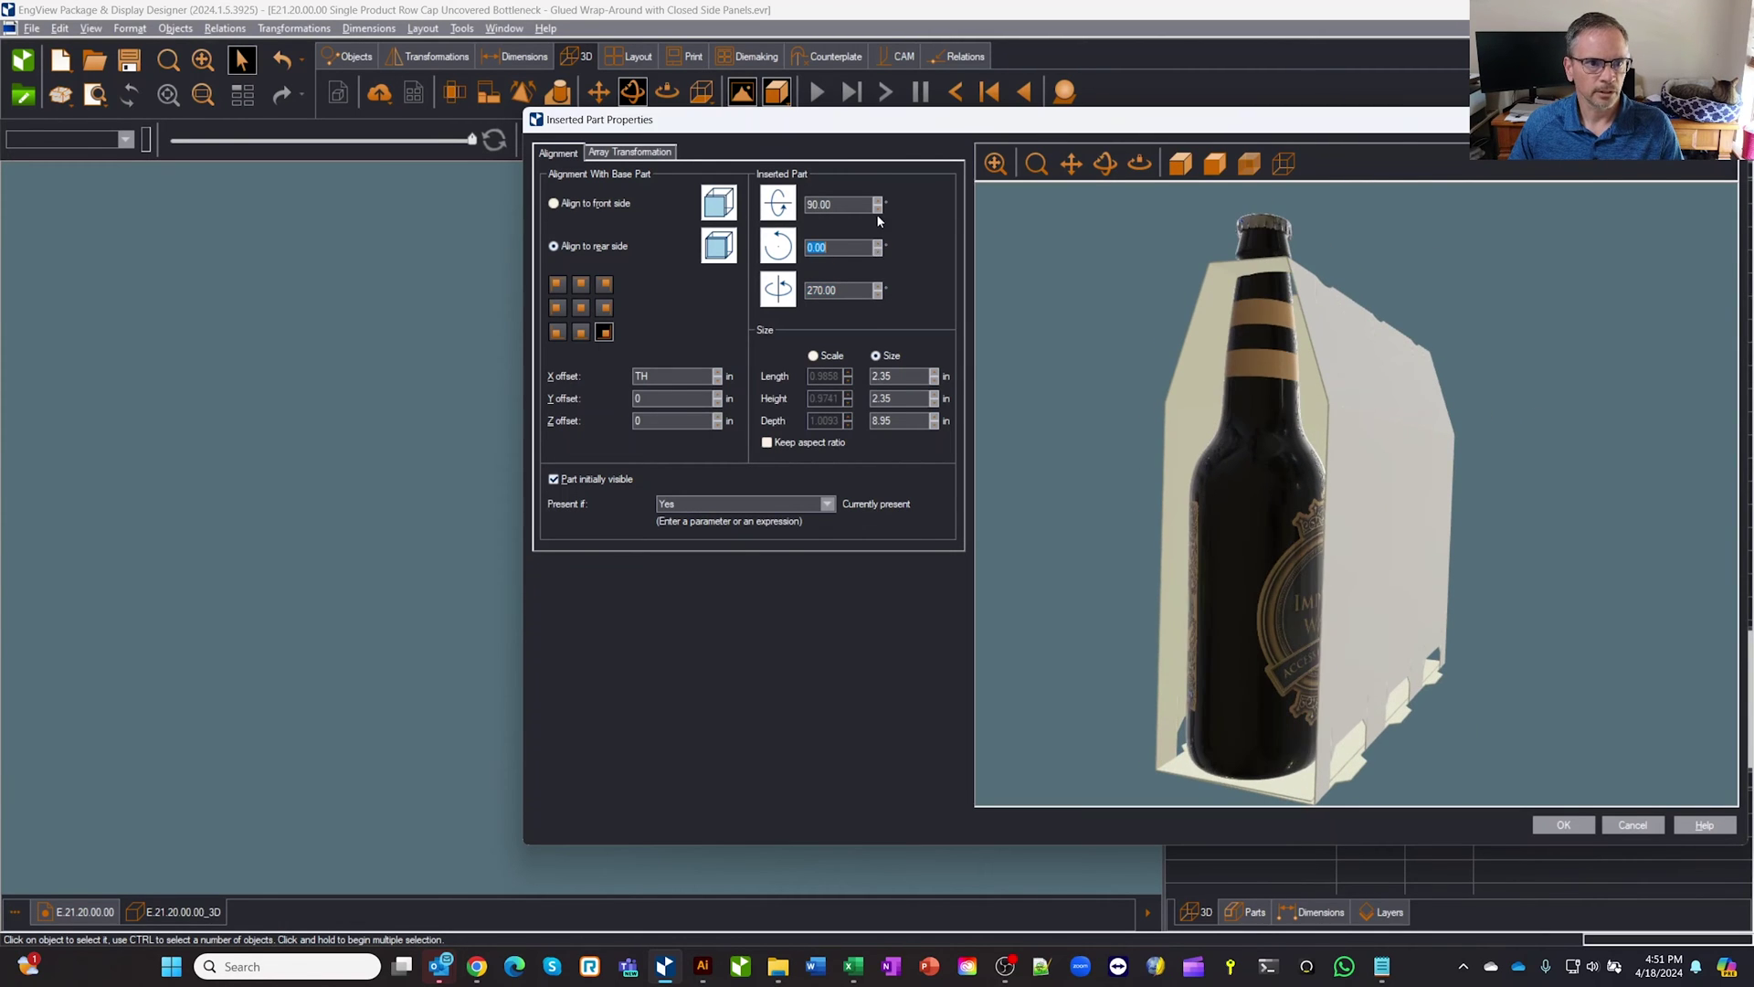
pyautogui.click(879, 205)
pyautogui.click(879, 211)
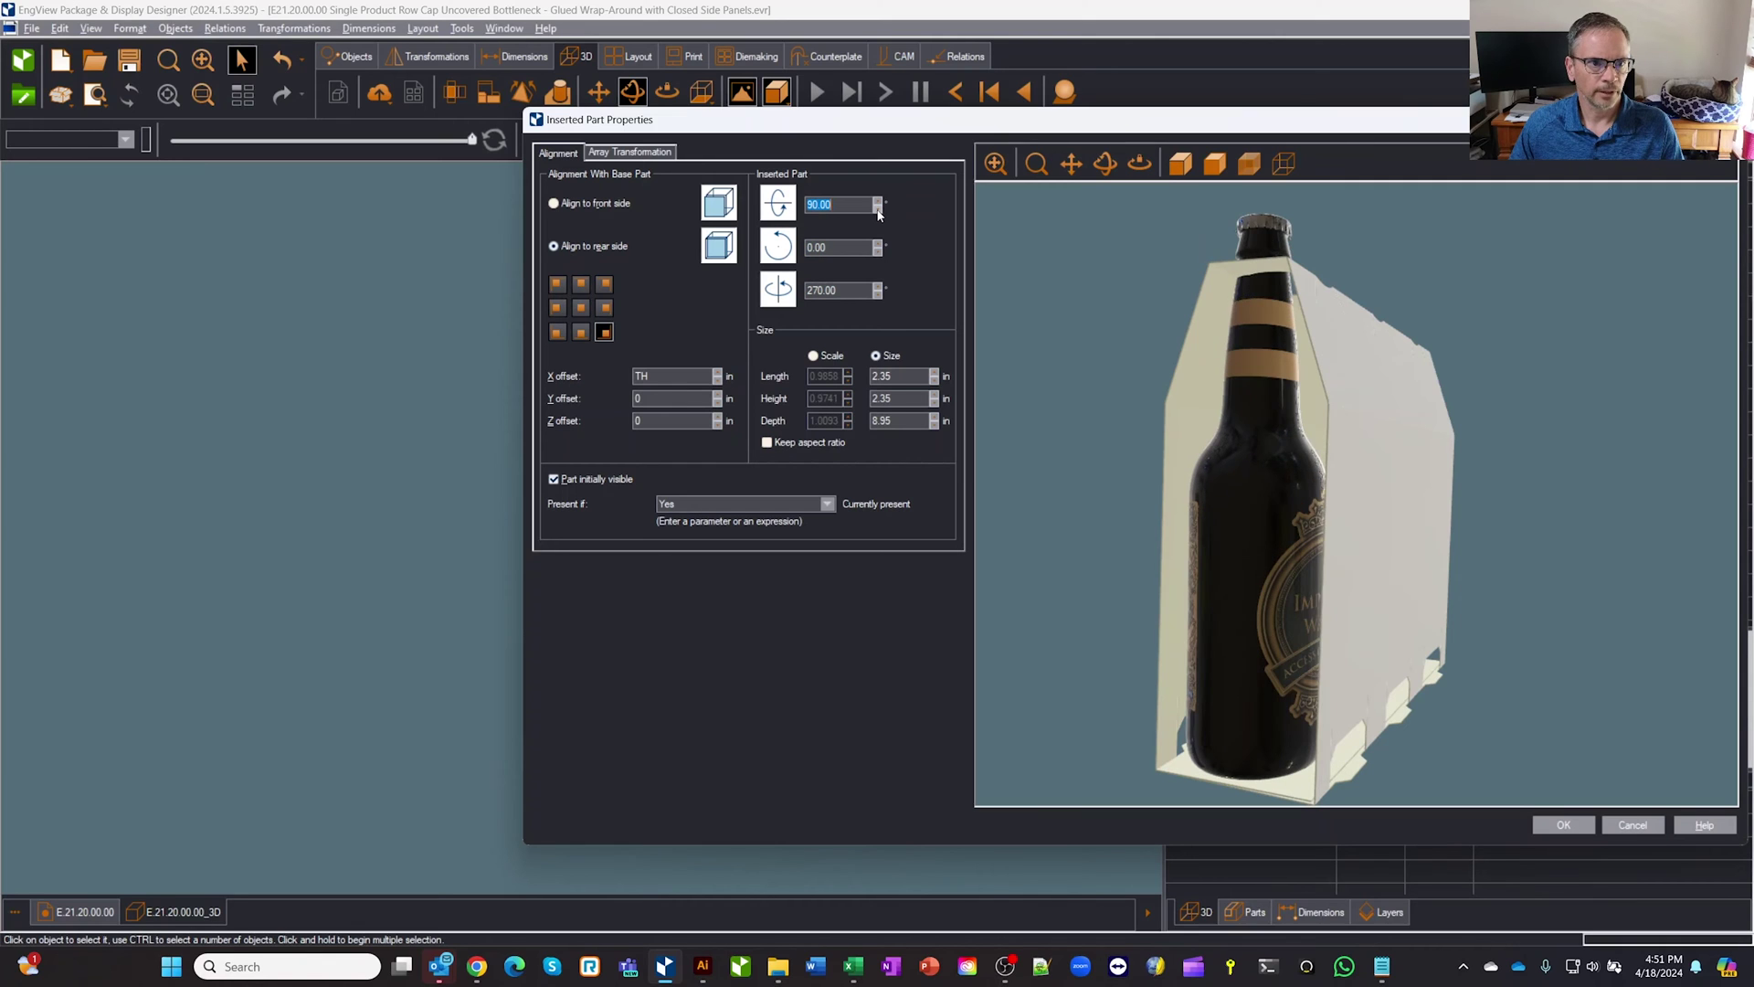
pyautogui.click(879, 212)
pyautogui.click(879, 205)
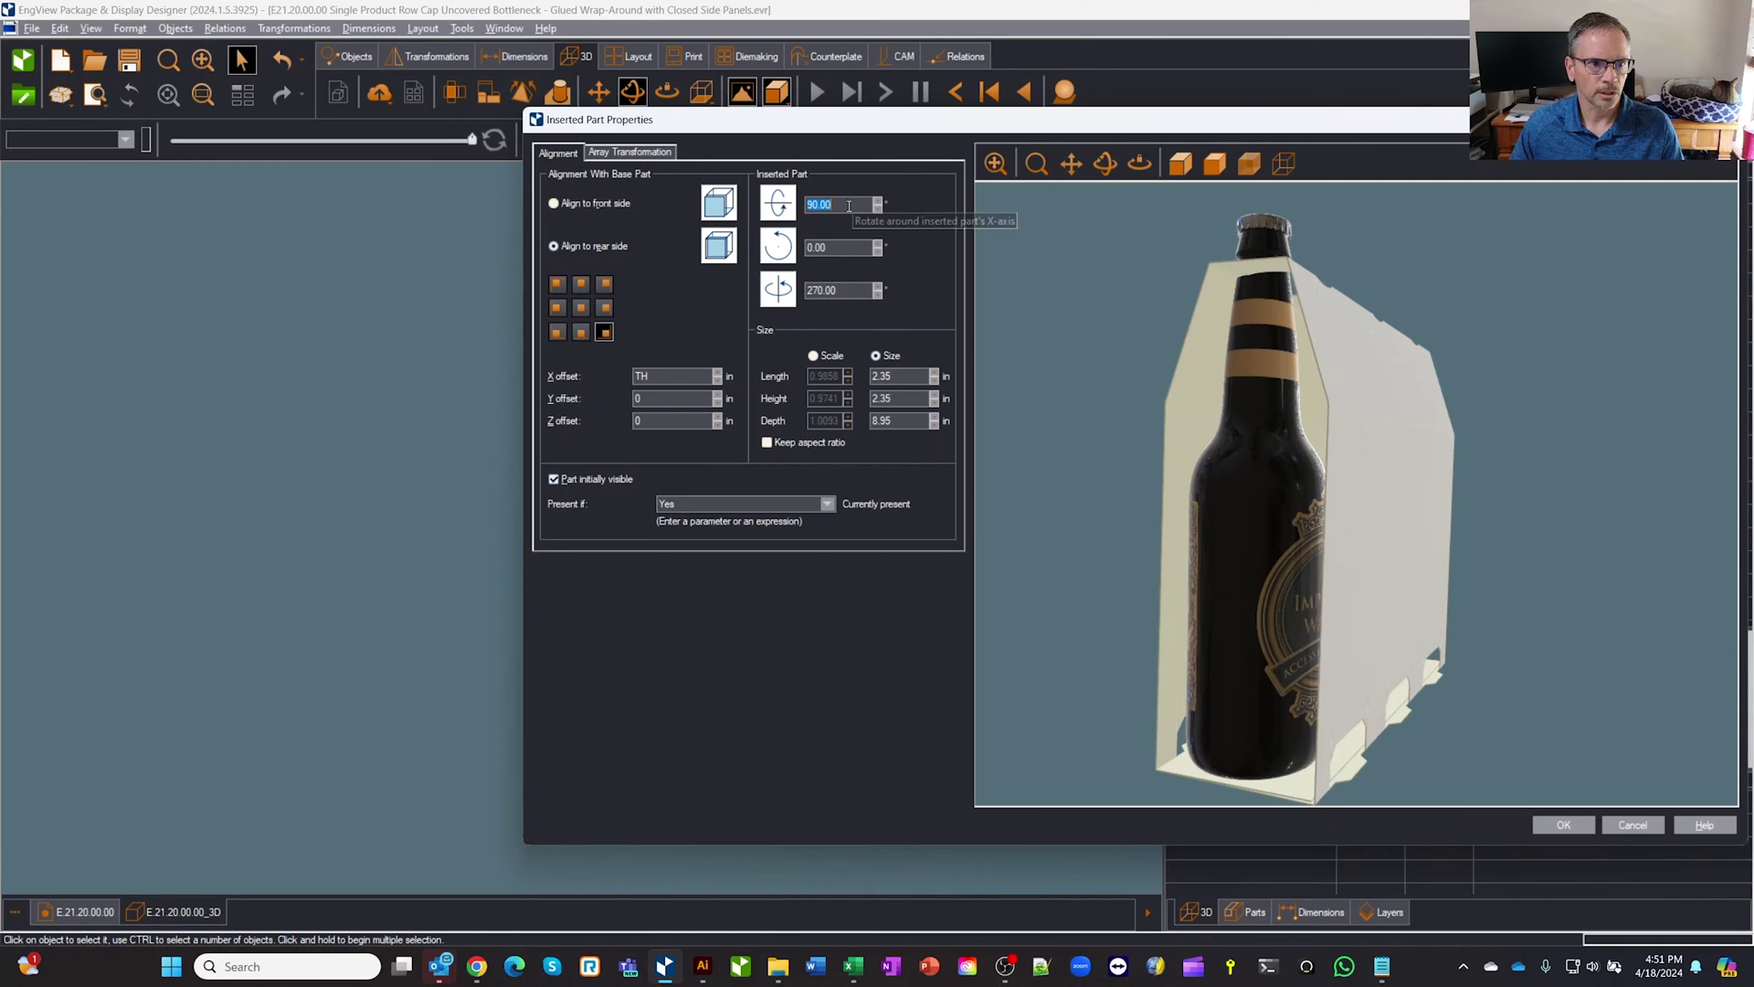
pyautogui.click(823, 207)
pyautogui.write('89')
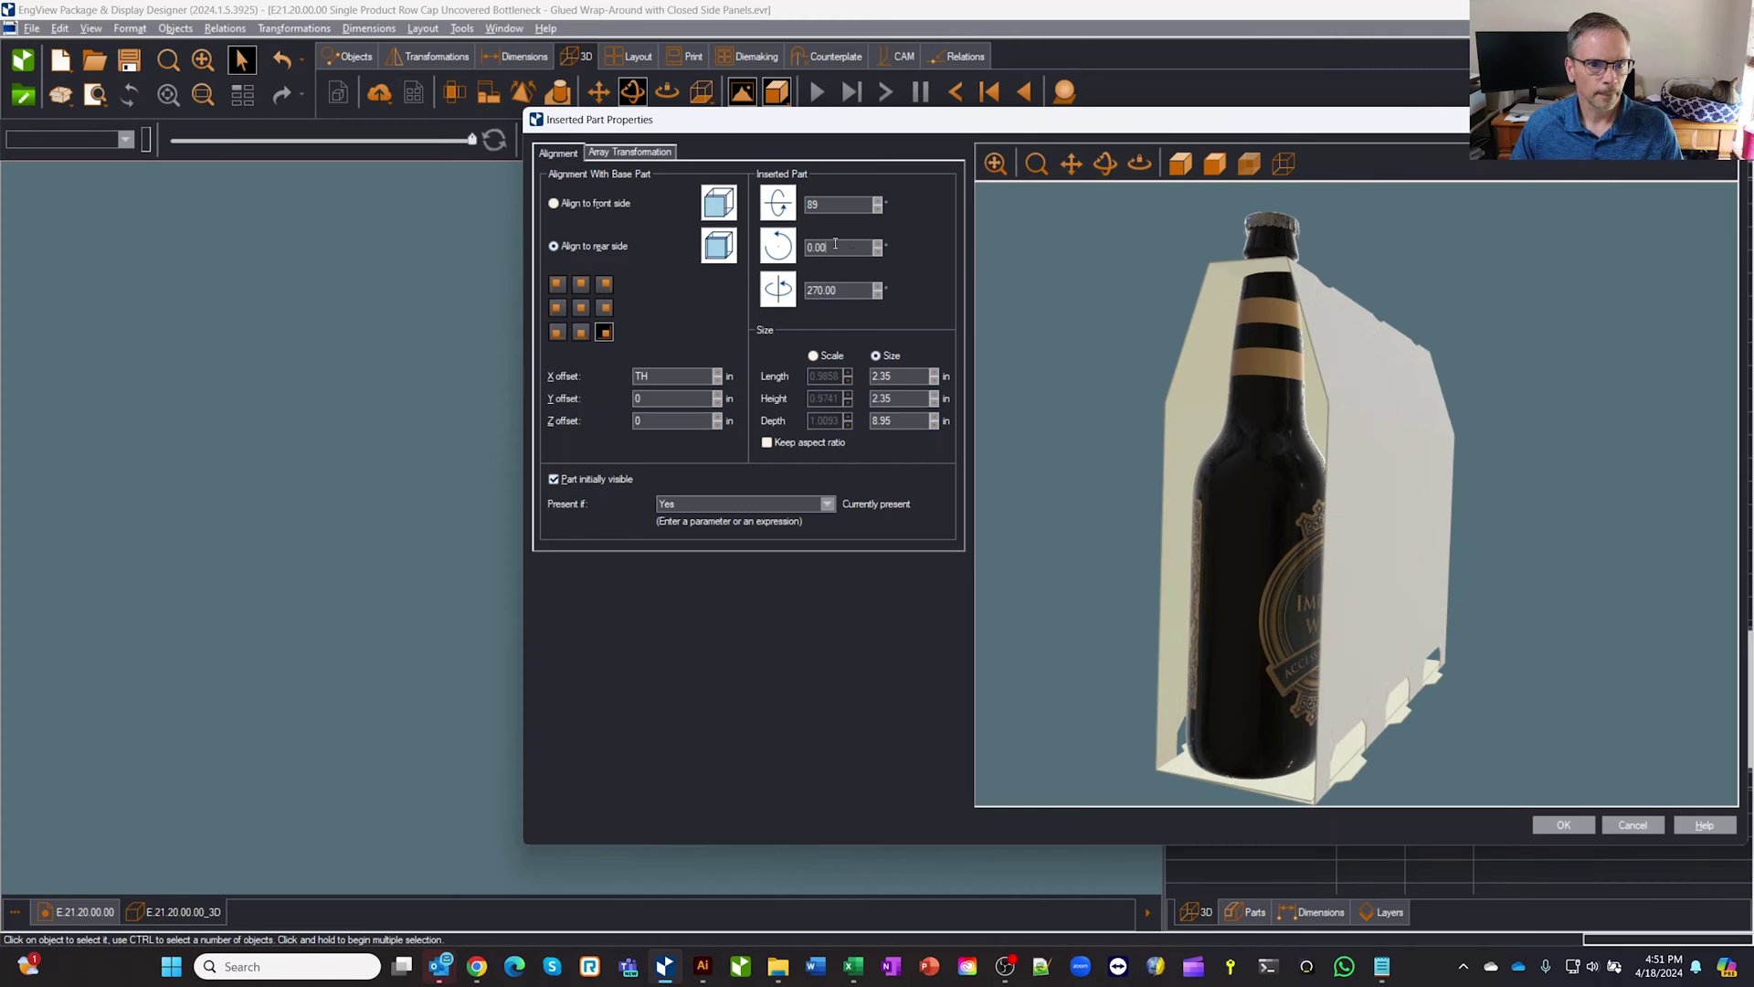
pyautogui.moveTo(1270, 557); pyautogui.dragTo(1340, 568)
pyautogui.moveTo(1522, 460); pyautogui.dragTo(1295, 477)
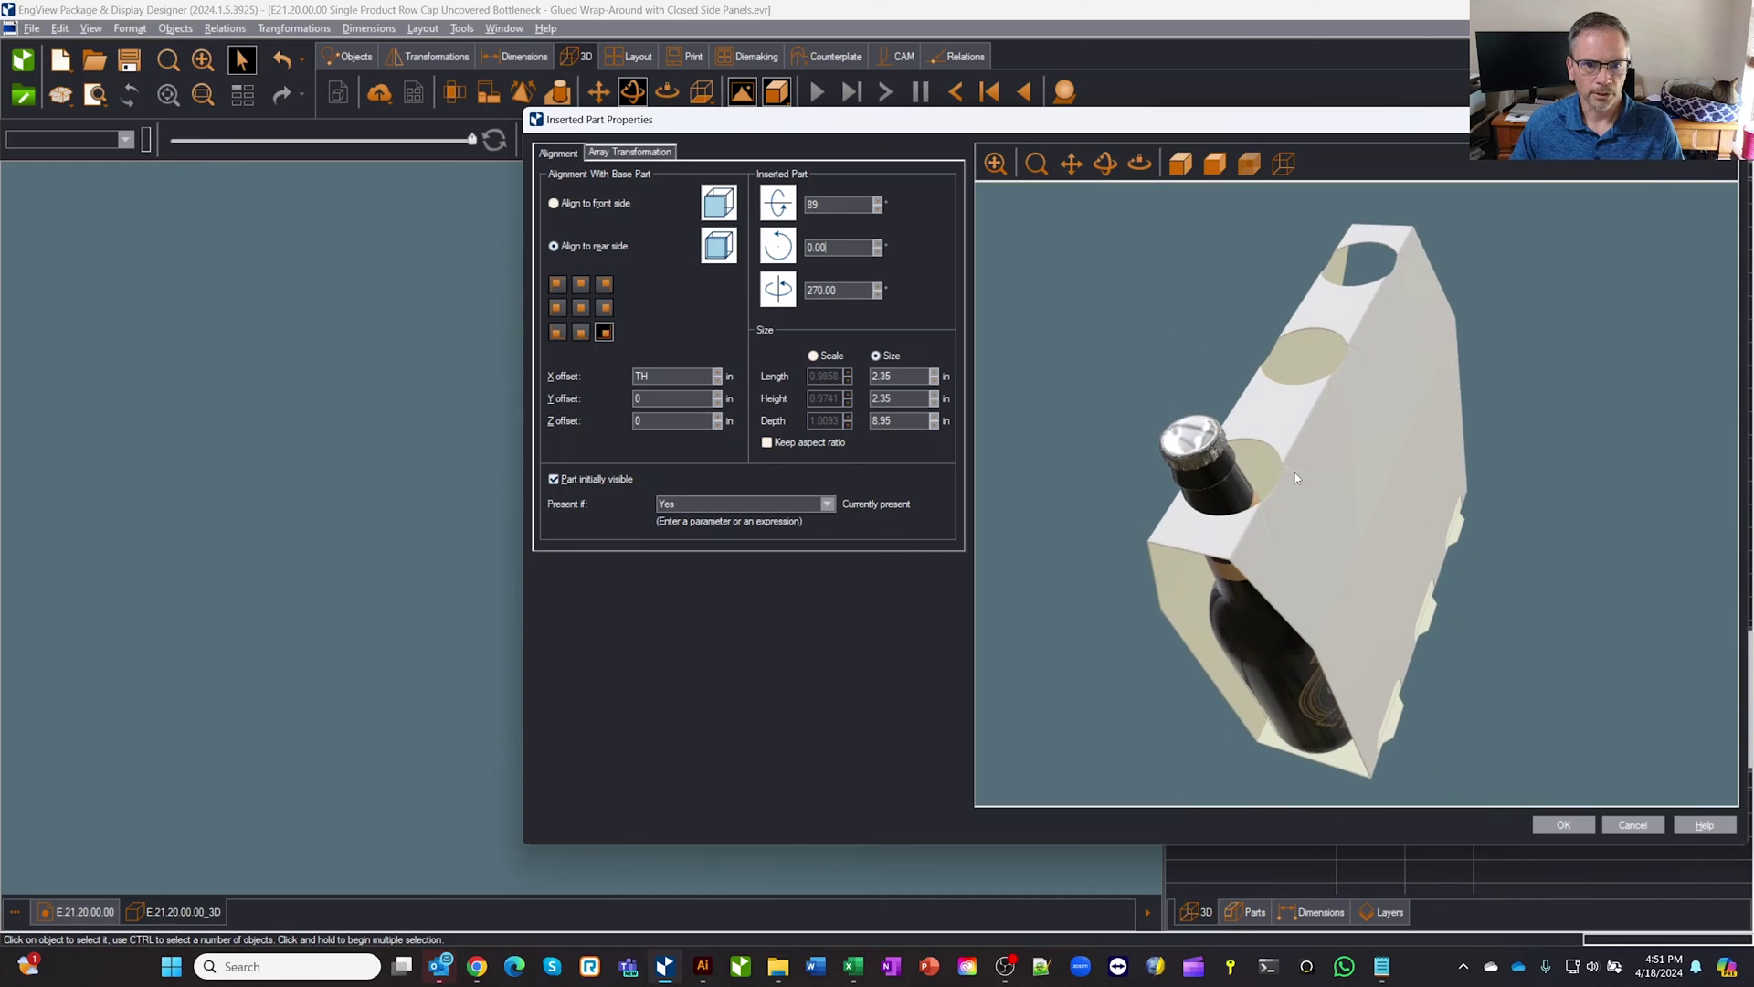
pyautogui.moveTo(1584, 336); pyautogui.dragTo(1548, 354)
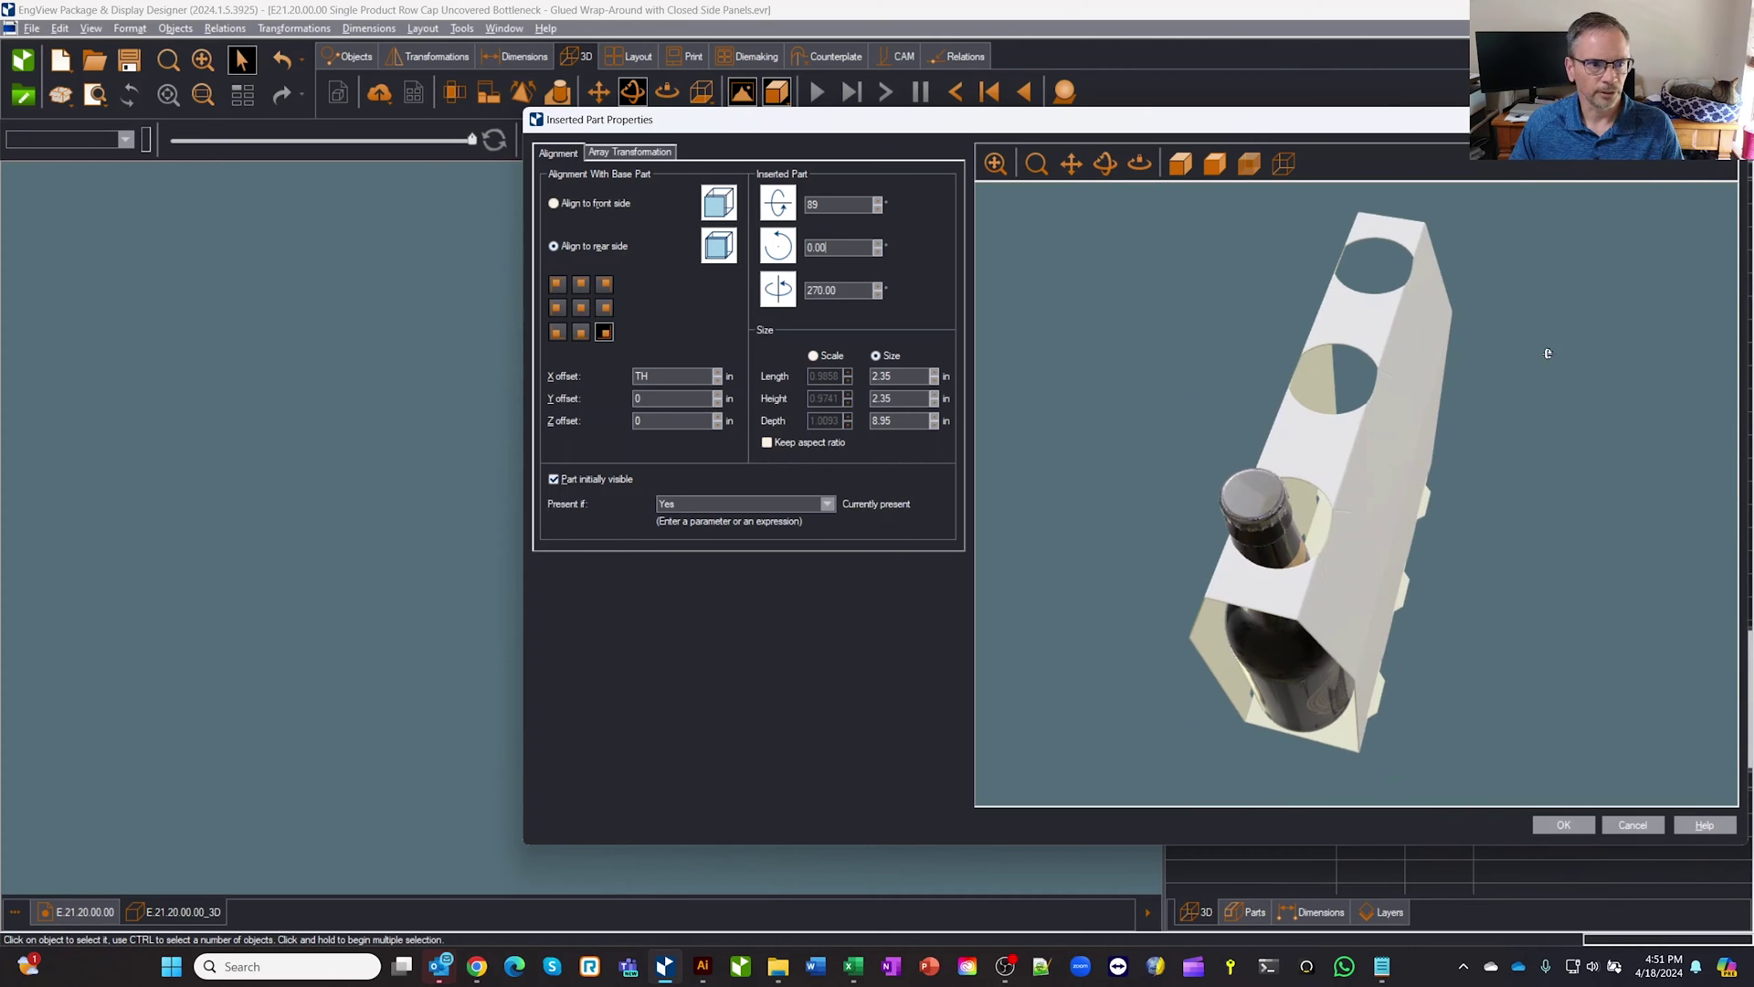
# - Array the bottle along the Y axis with a count of 3 and apply
pyautogui.click(663, 155)
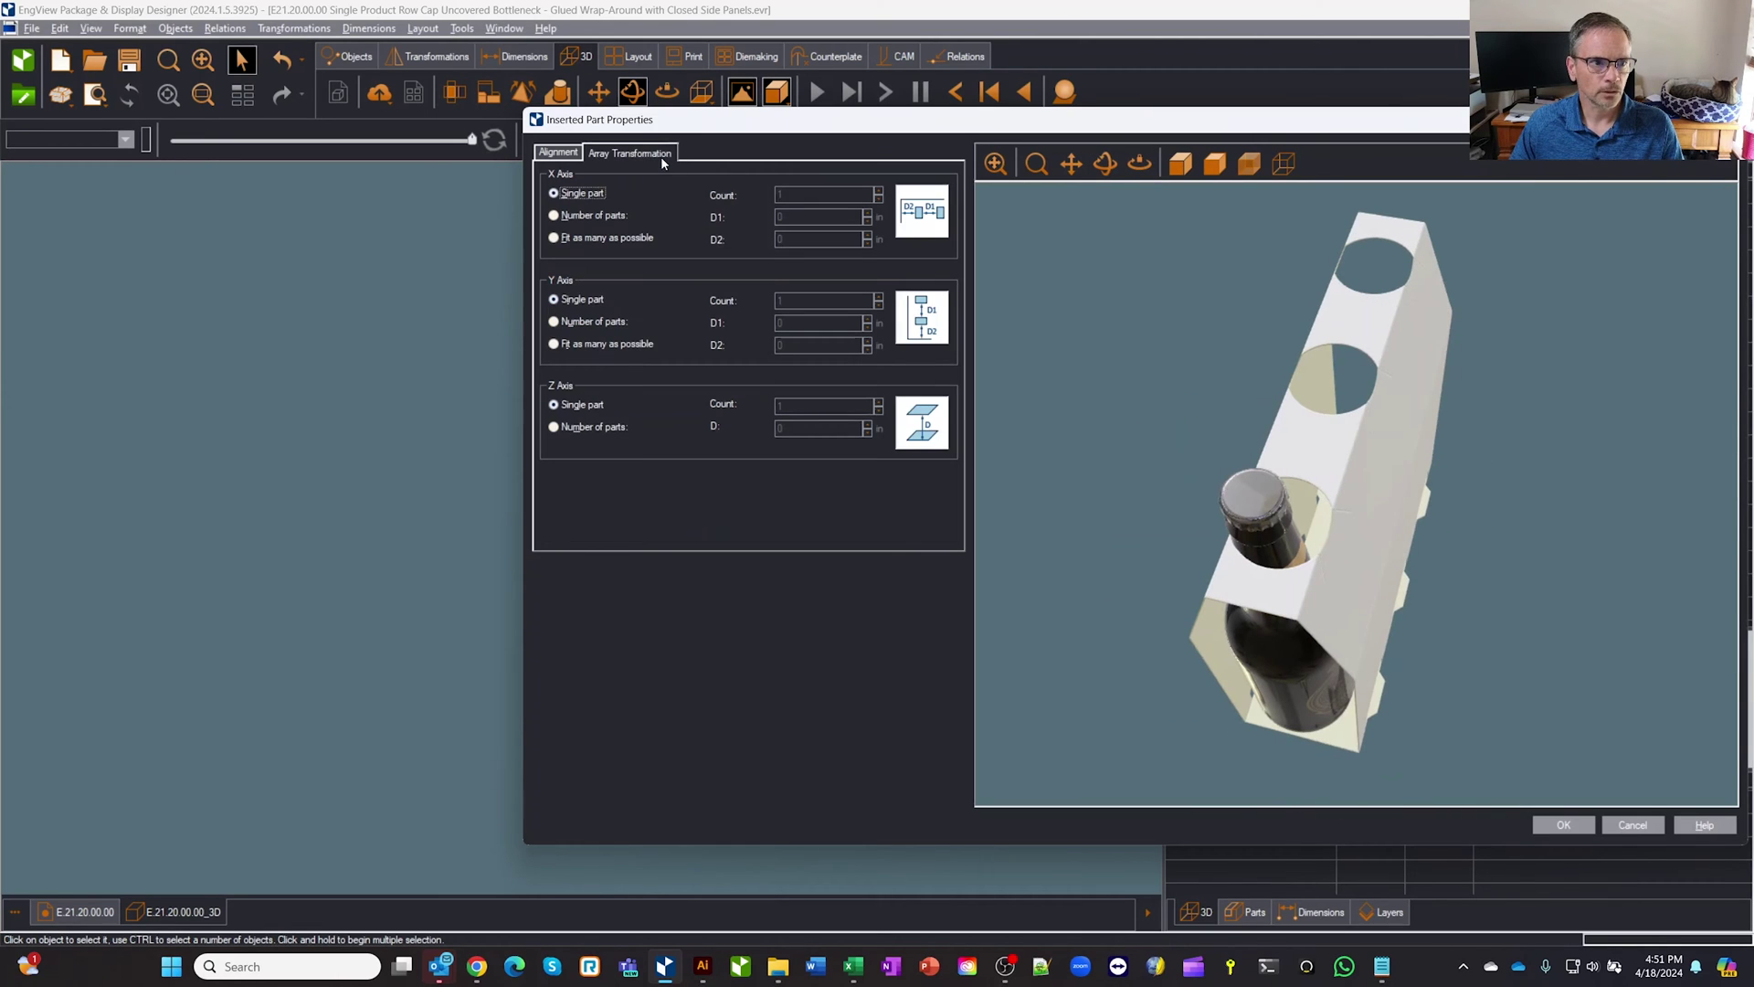
pyautogui.click(590, 322)
pyautogui.click(879, 297)
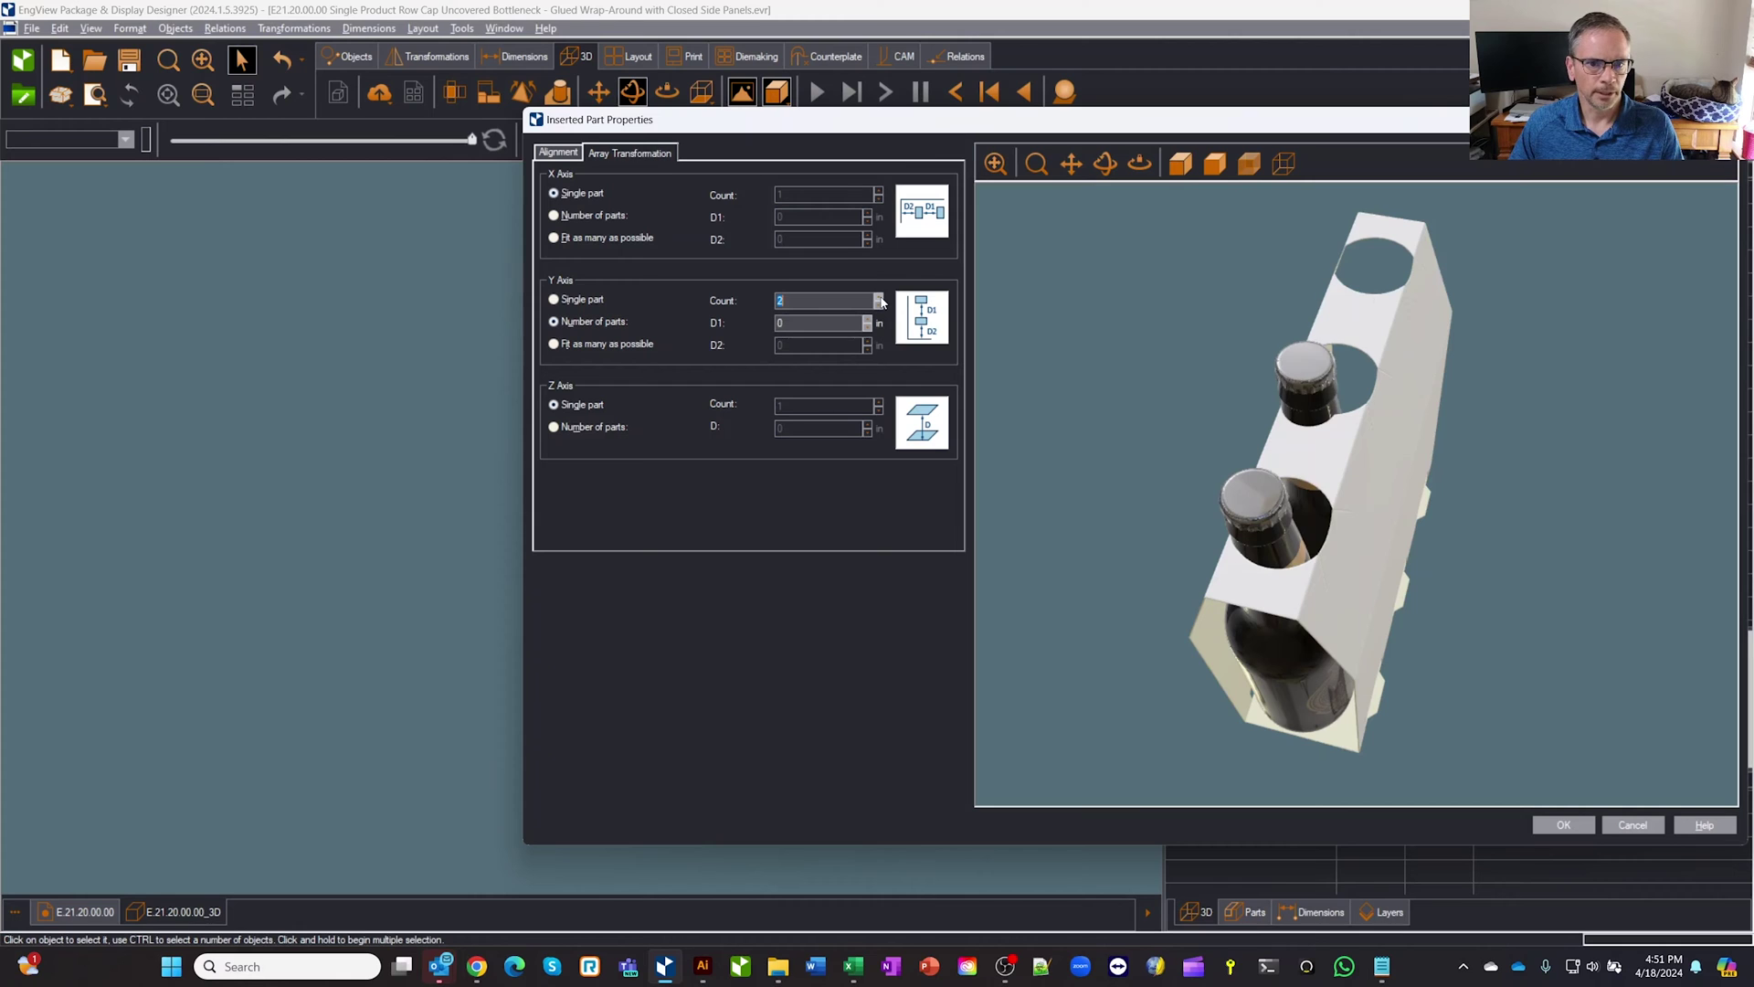
pyautogui.click(879, 297)
pyautogui.moveTo(1025, 329); pyautogui.dragTo(1252, 409)
pyautogui.click(1563, 825)
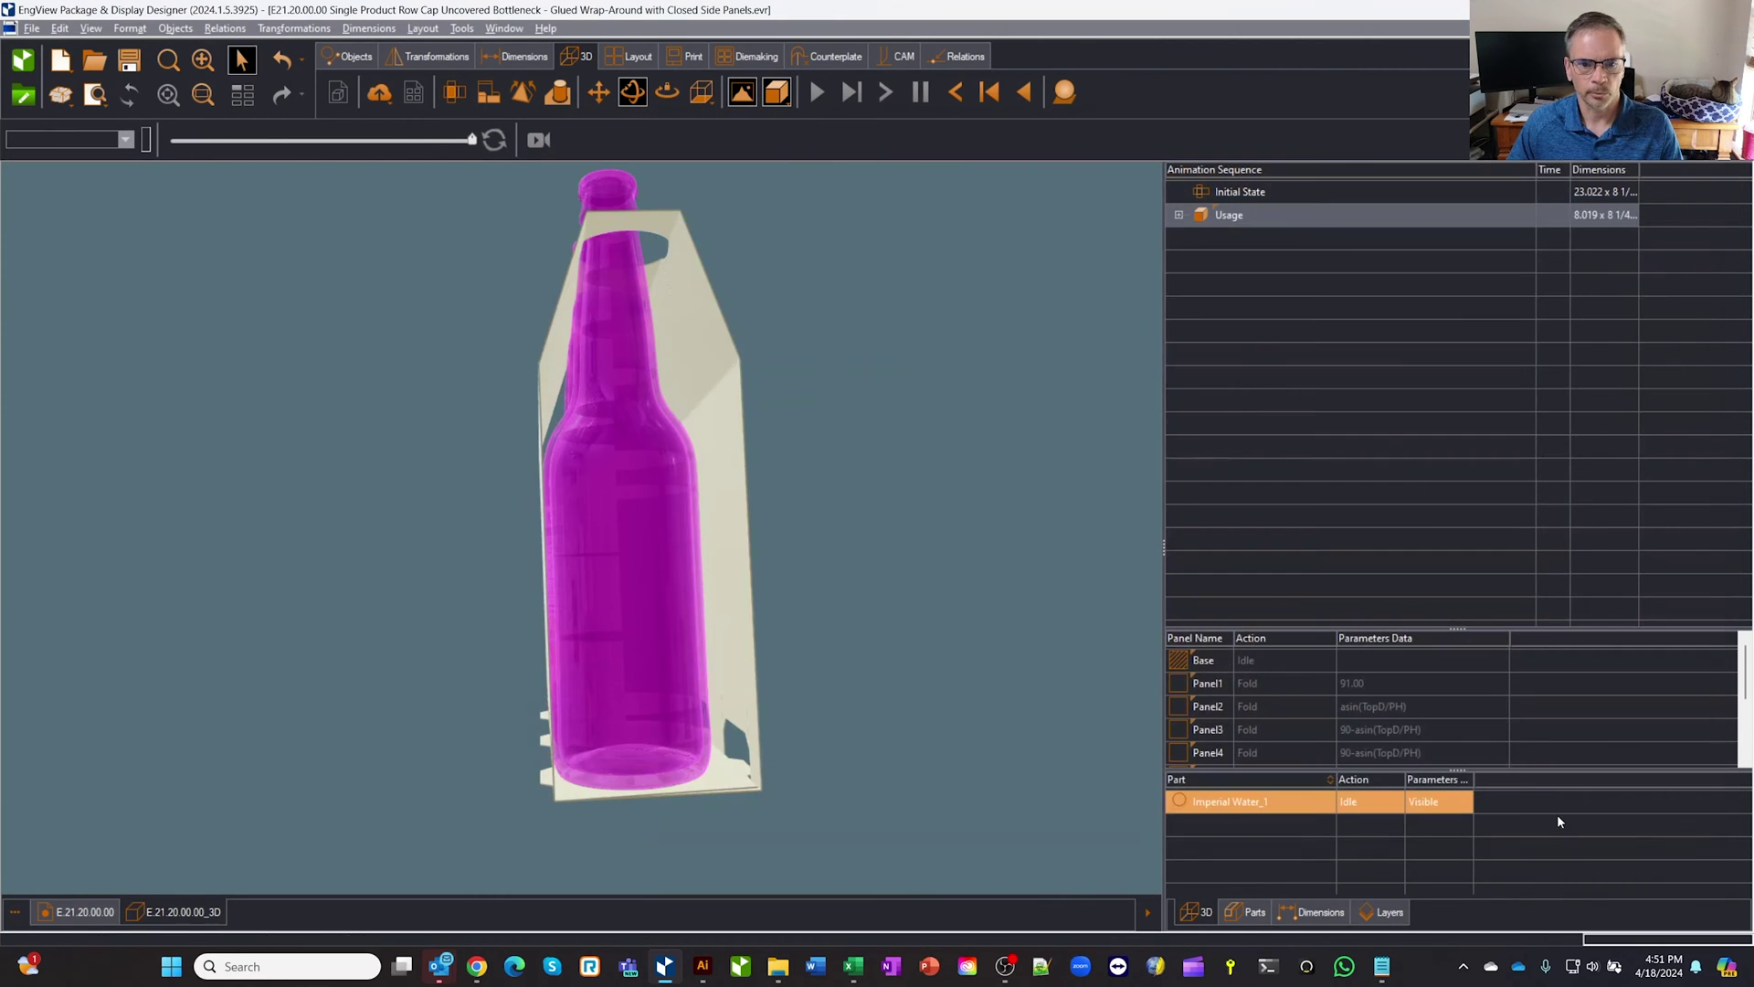
pyautogui.click(832, 578)
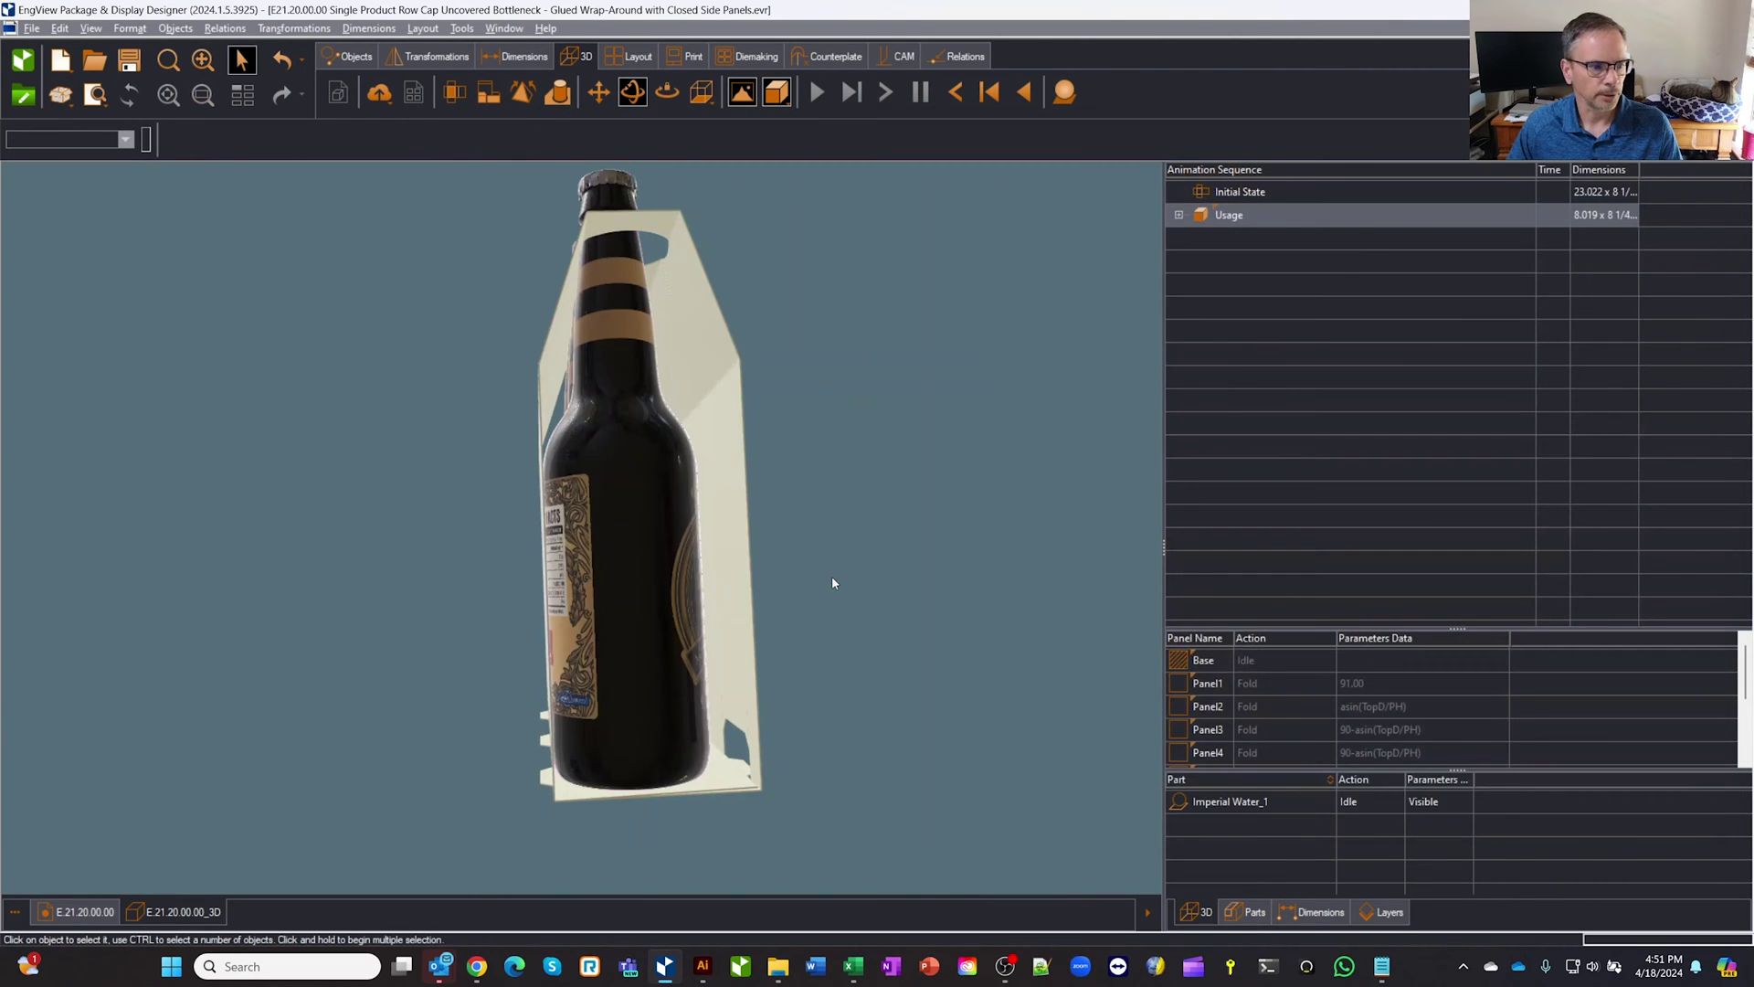
# - In the flat layout, set BottleW to 2.35, shrinking the blank to 22.104 wide
pyautogui.click(103, 911)
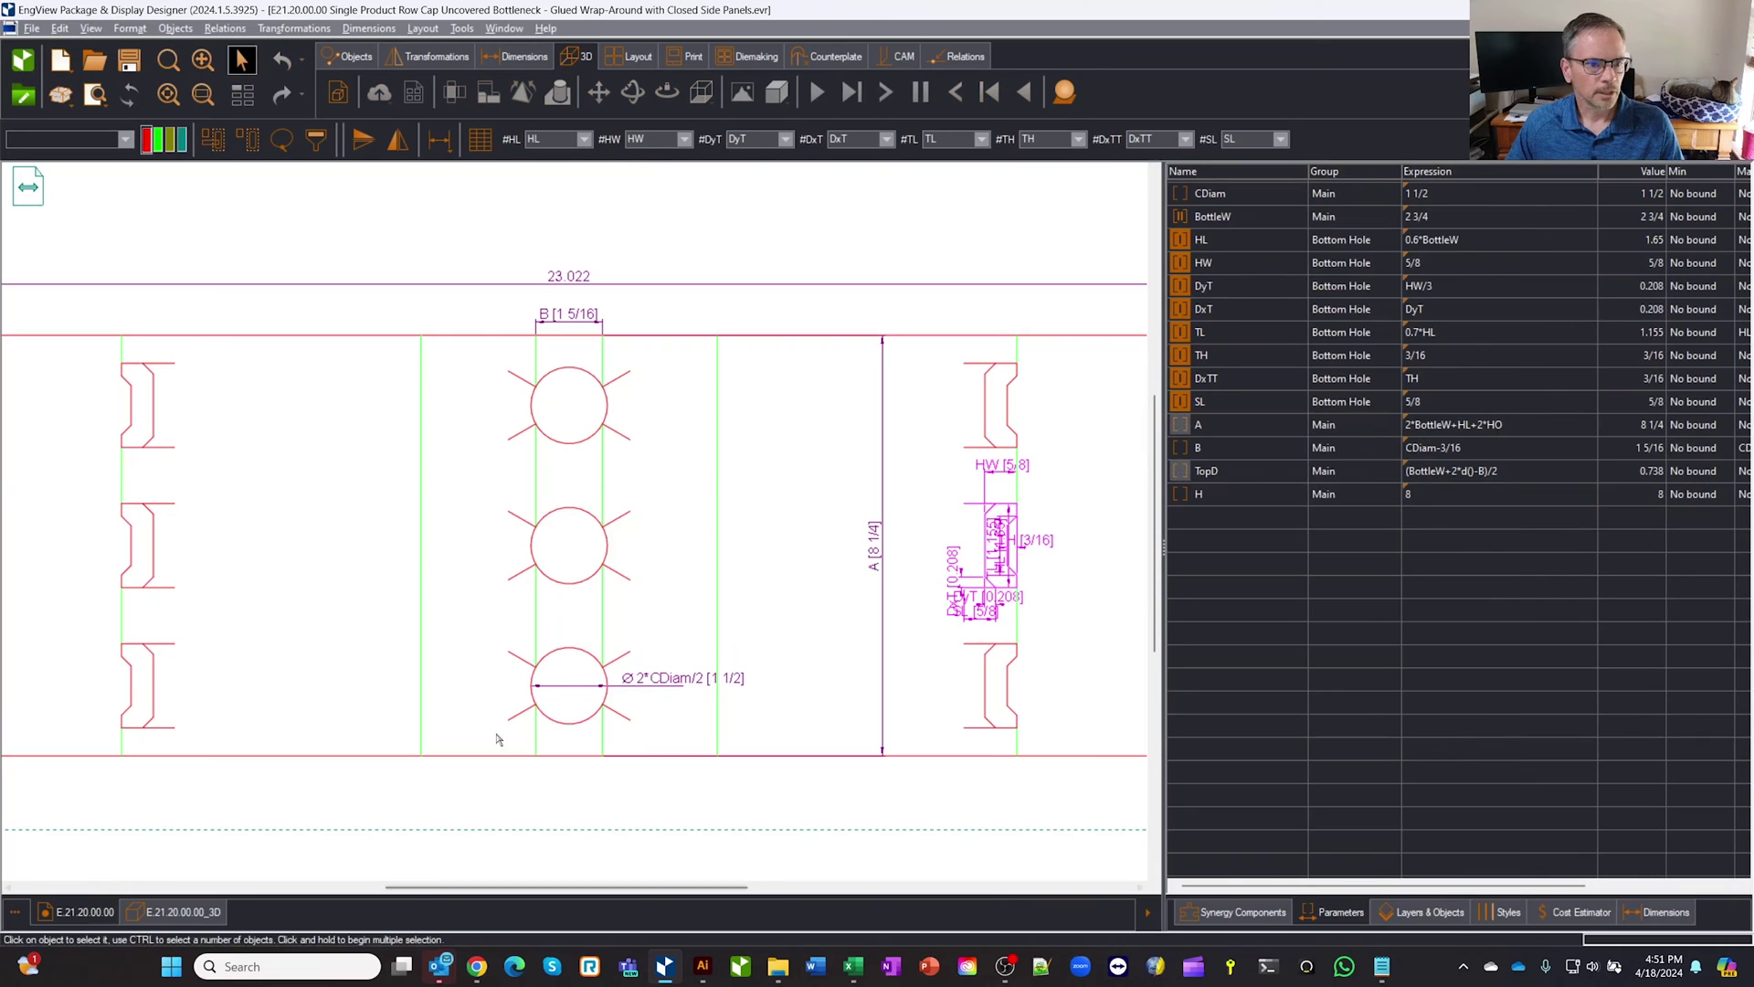
pyautogui.click(875, 778)
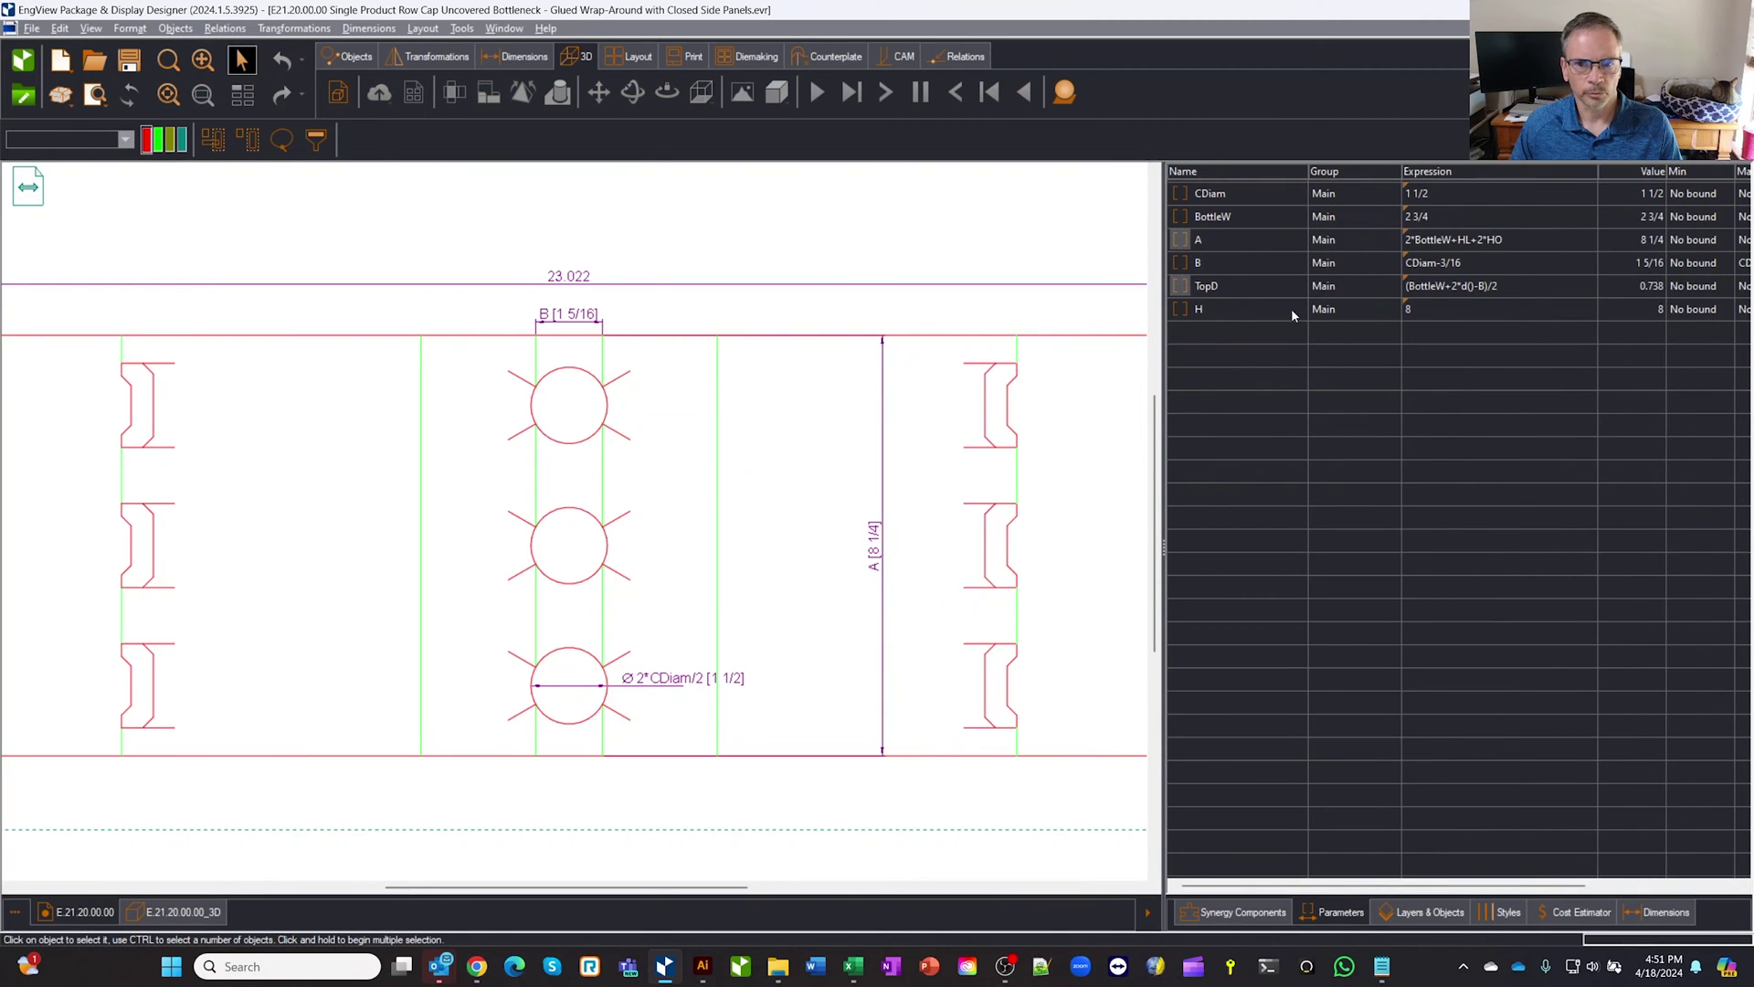
pyautogui.click(1440, 216)
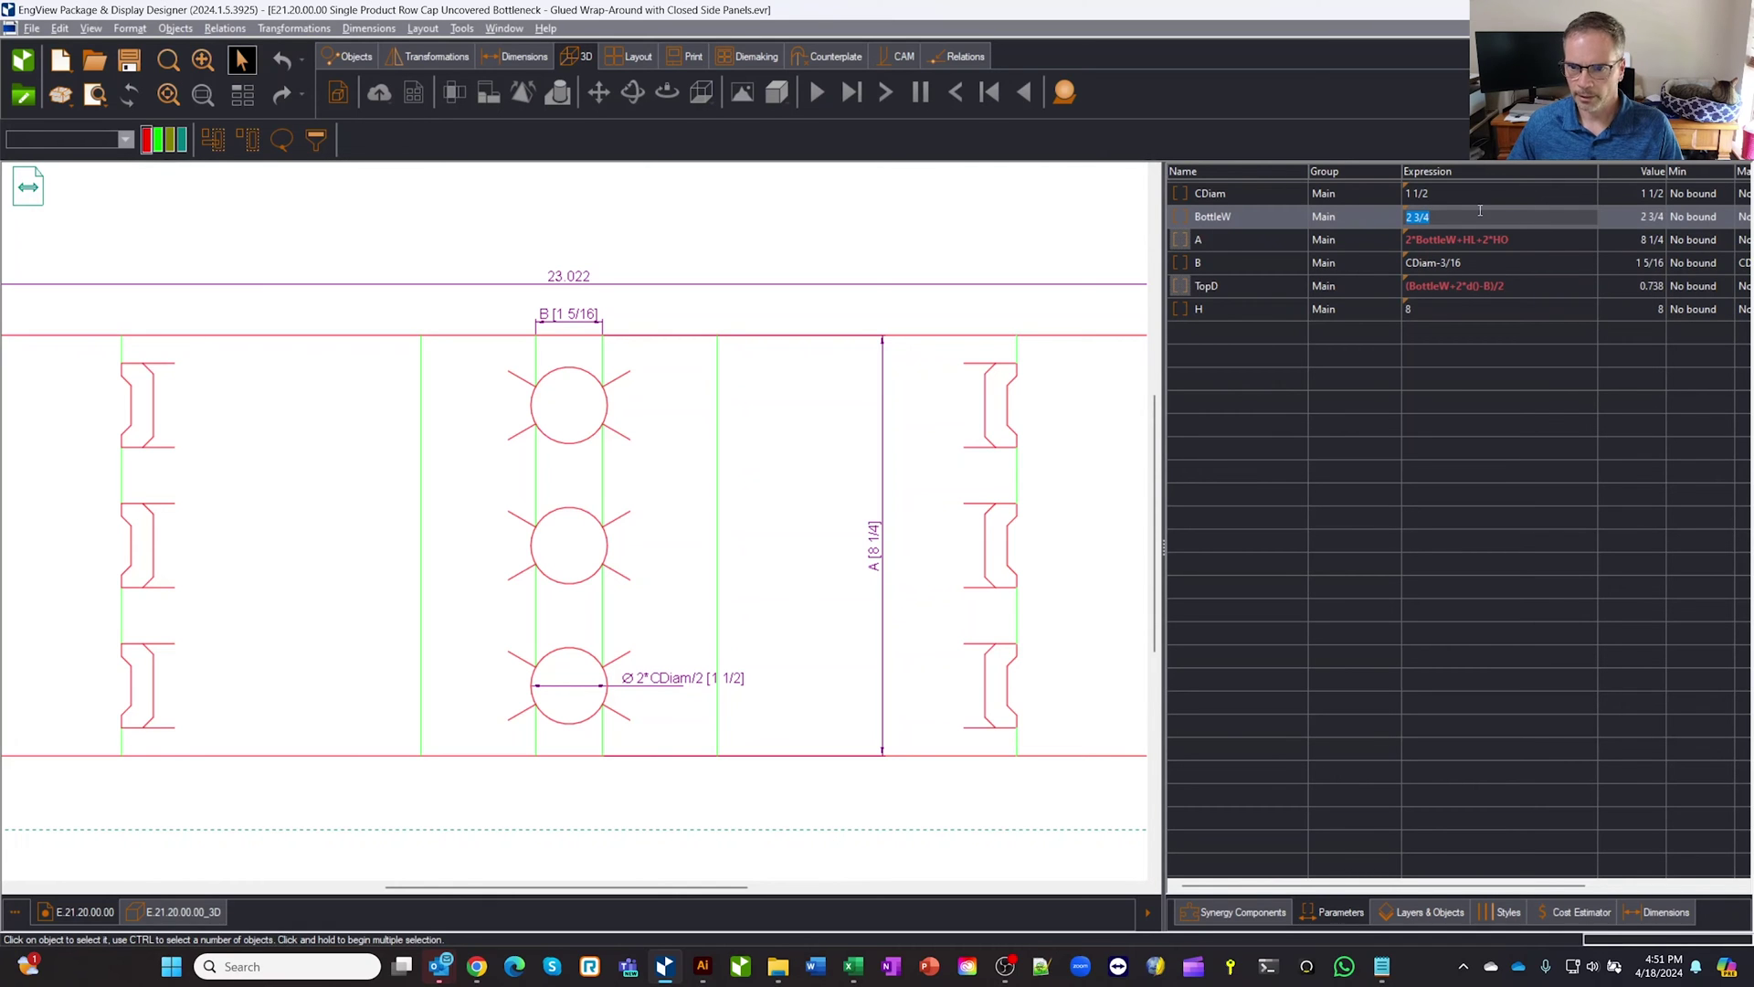
pyautogui.write('2.35')
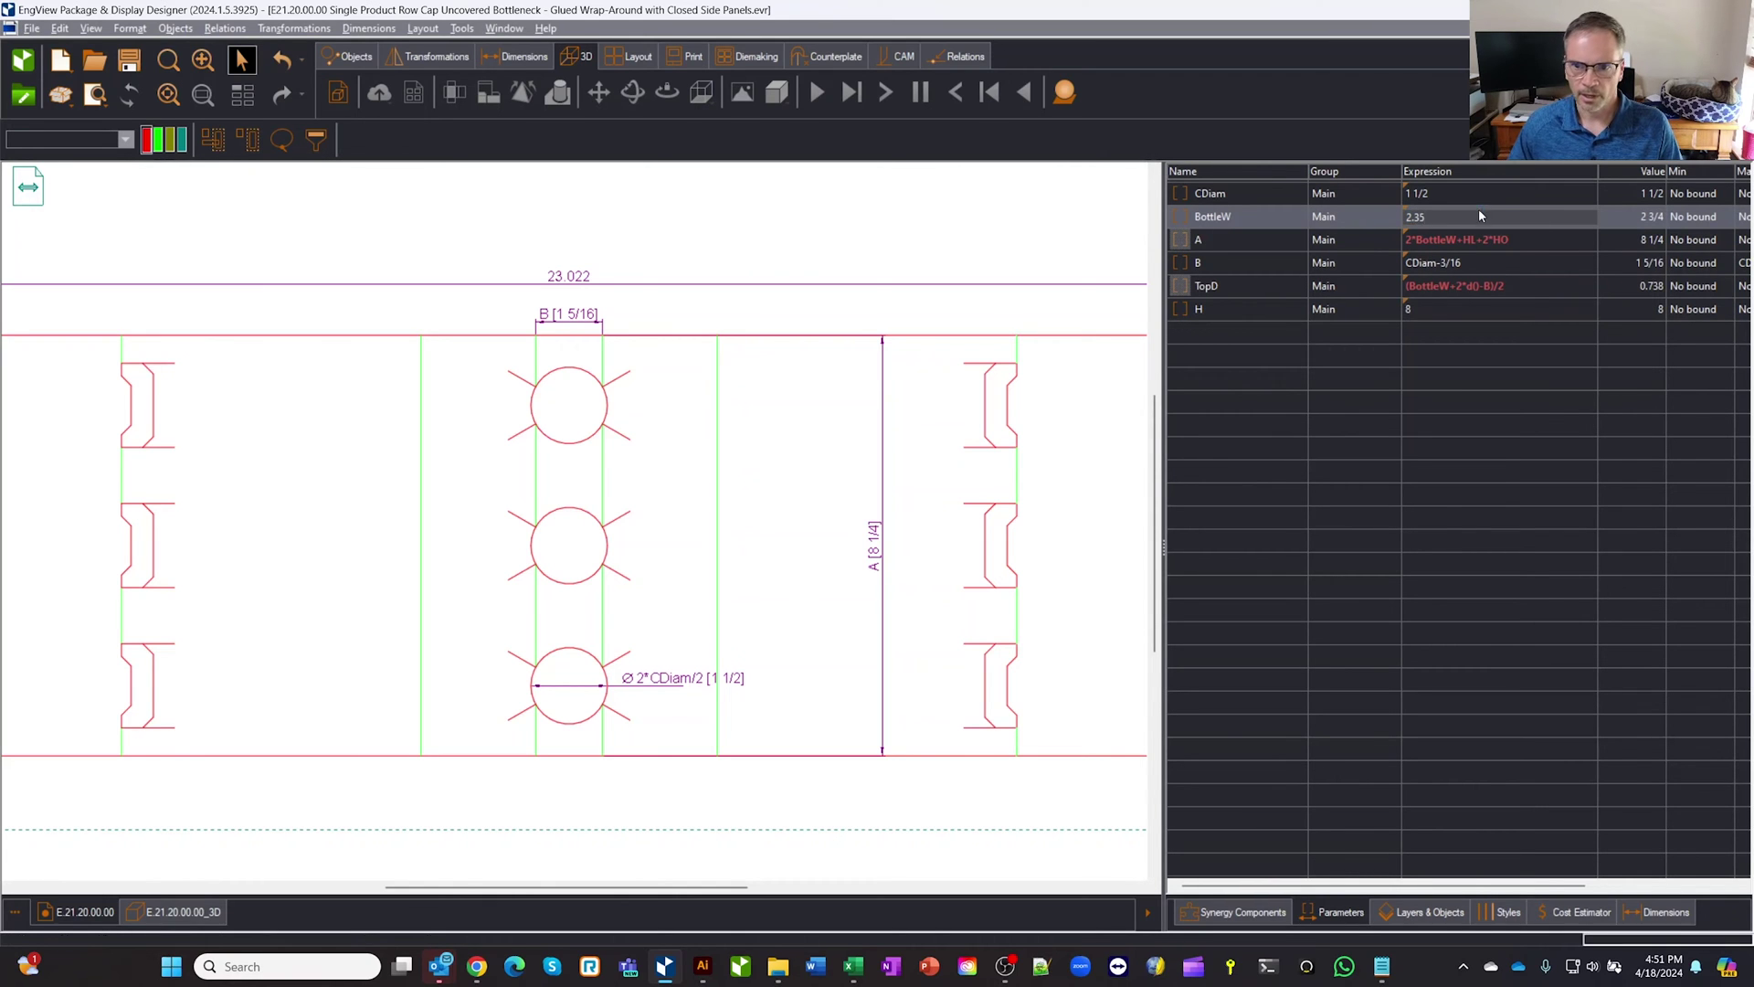
pyautogui.press('Return')
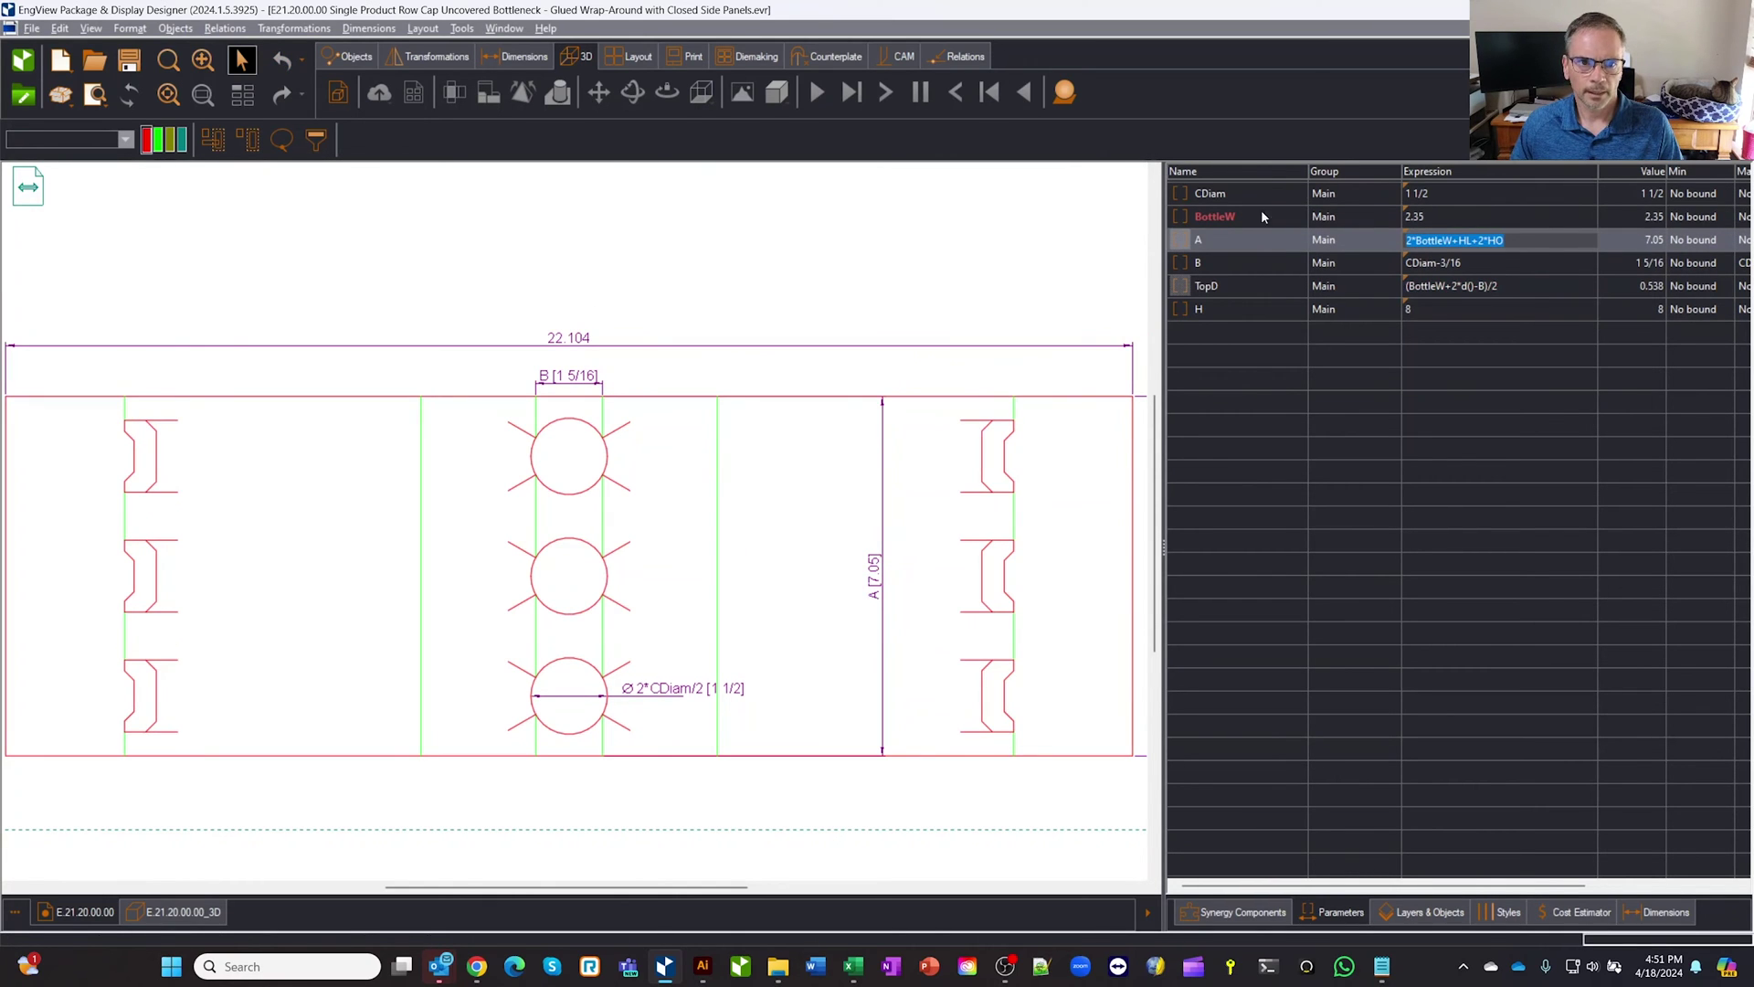
pyautogui.click(609, 581)
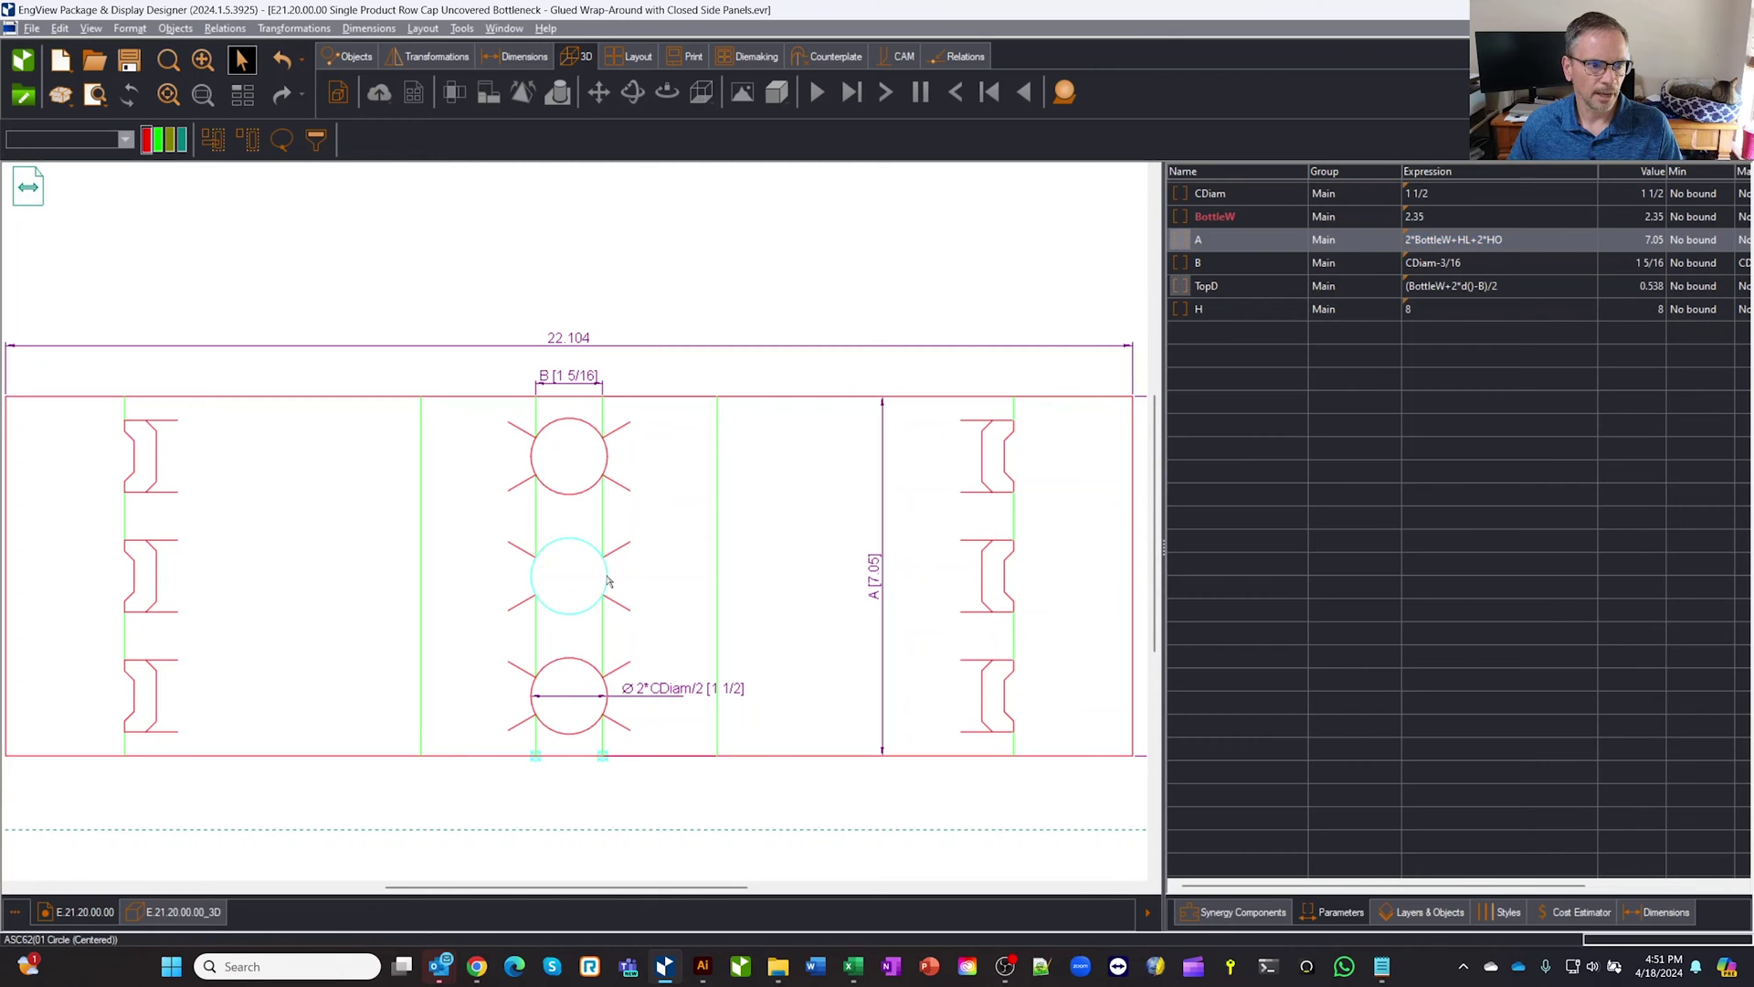
pyautogui.click(608, 581)
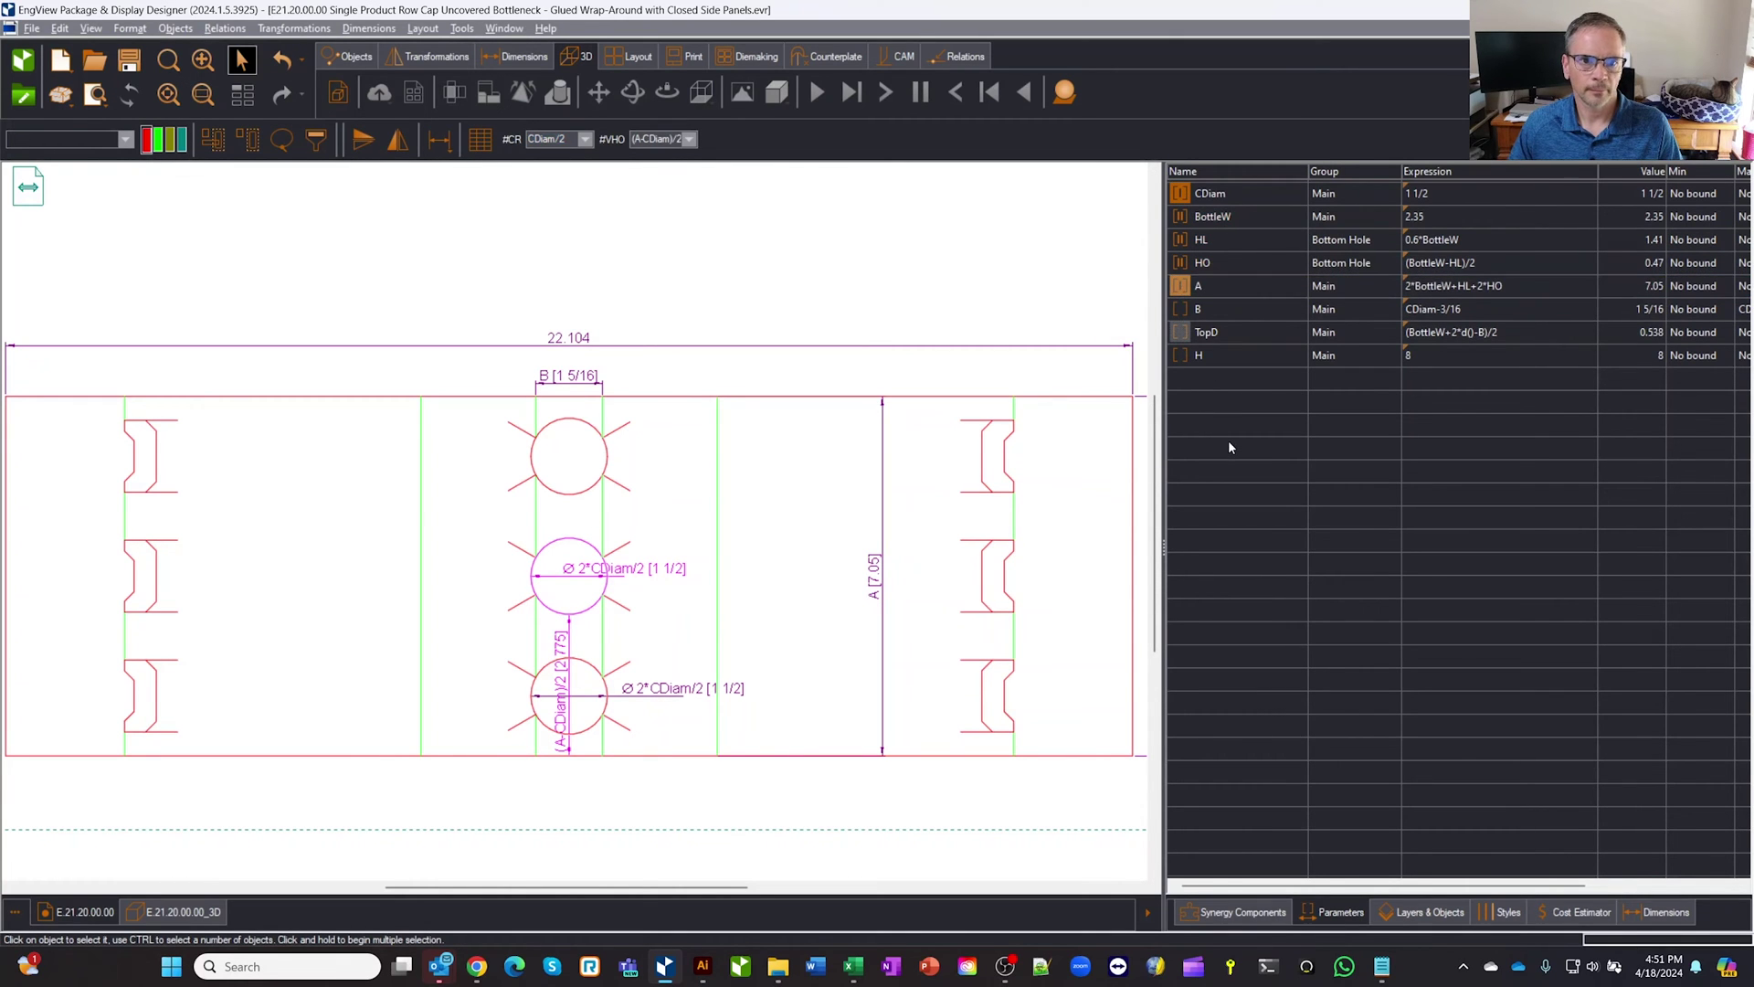
pyautogui.click(791, 173)
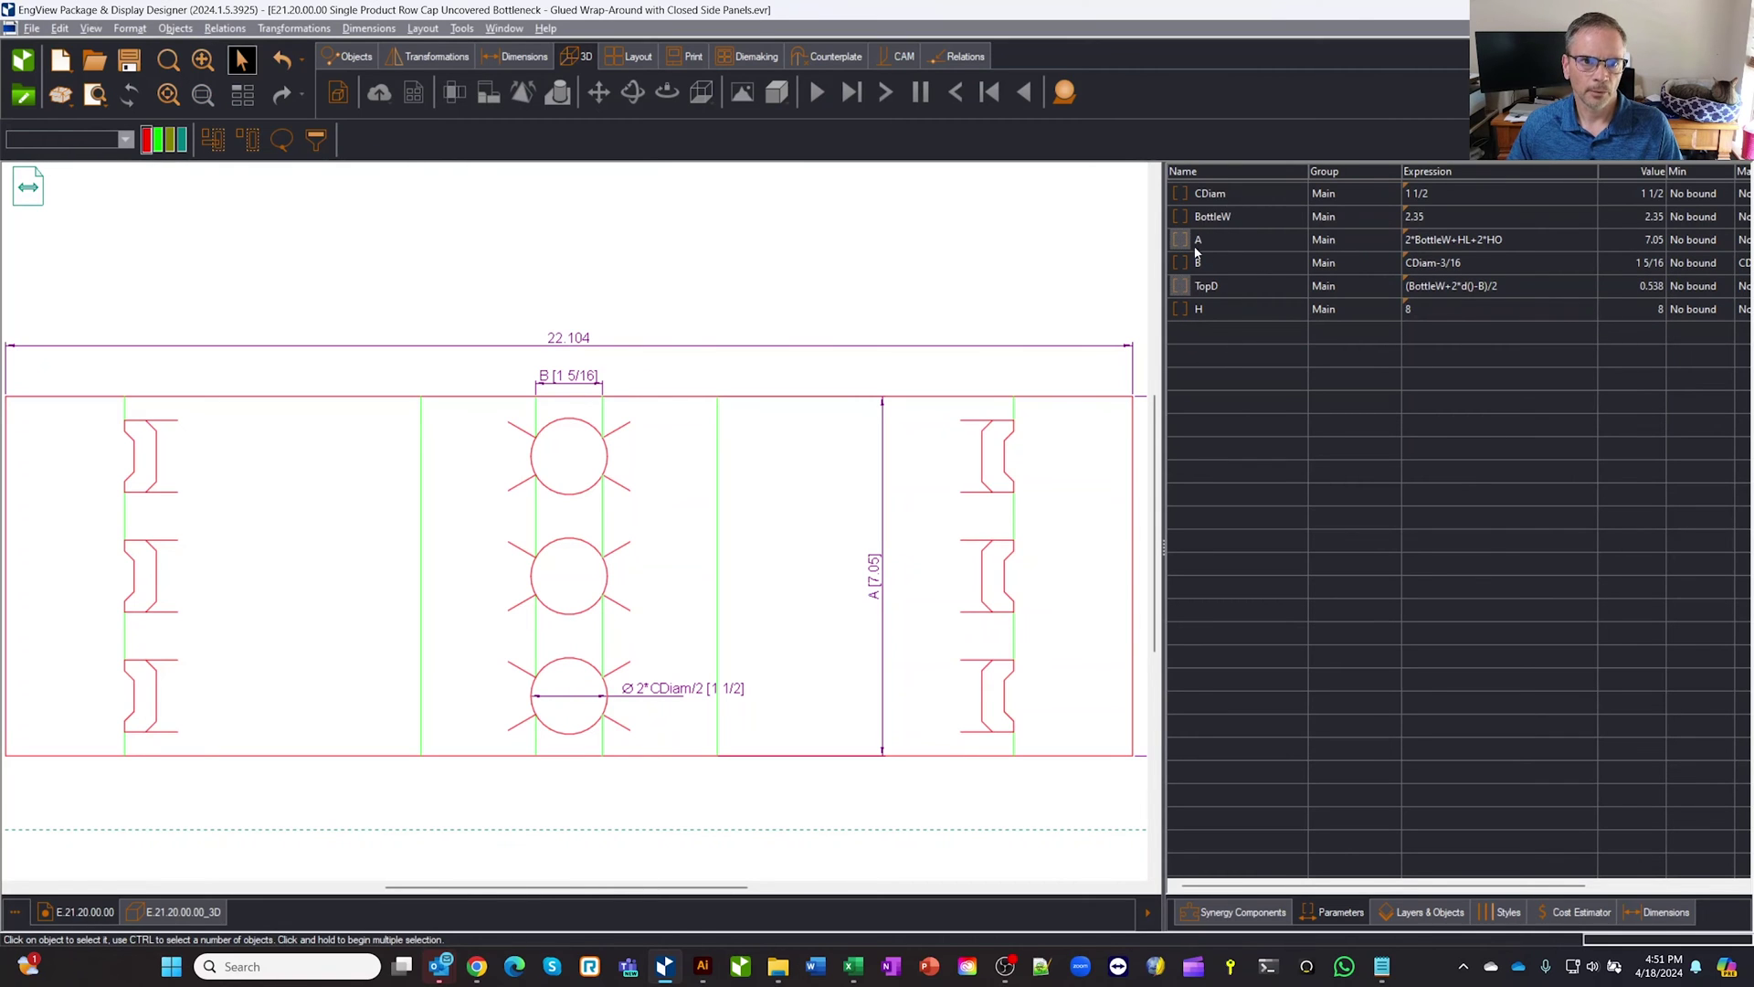
# - Hide the unused parameters A and TopD, then show the hidden parameters again
pyautogui.rightClick(1254, 381)
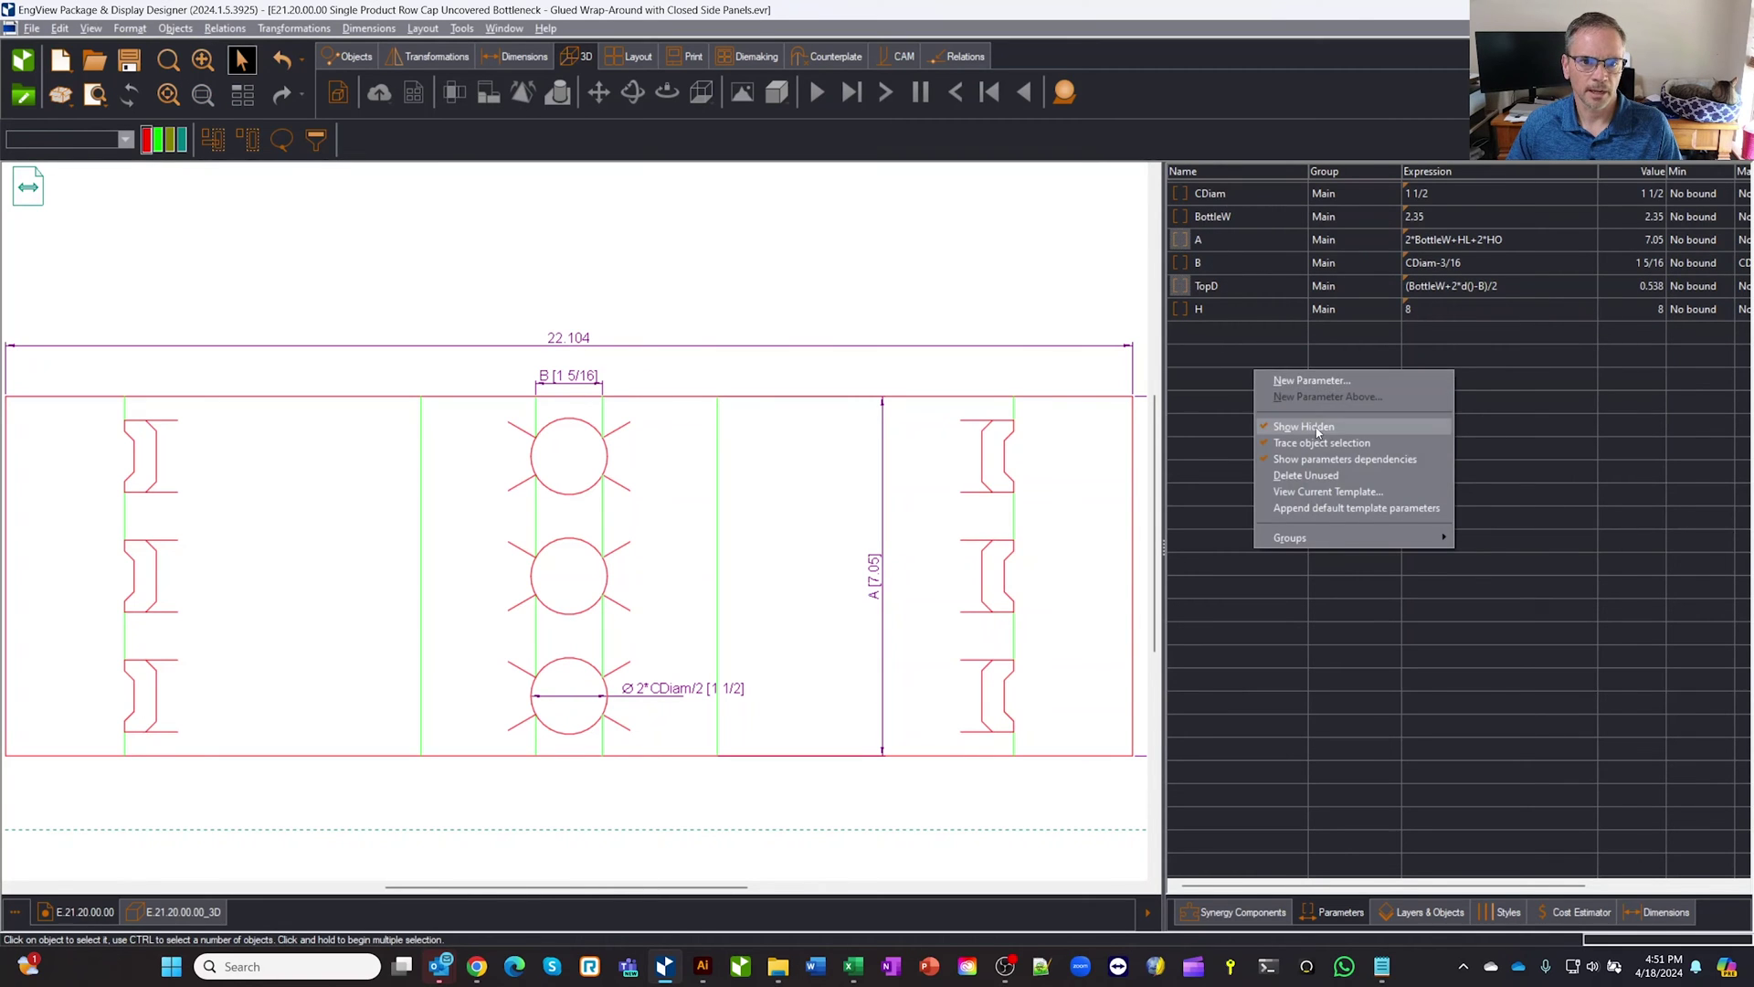
pyautogui.click(1279, 427)
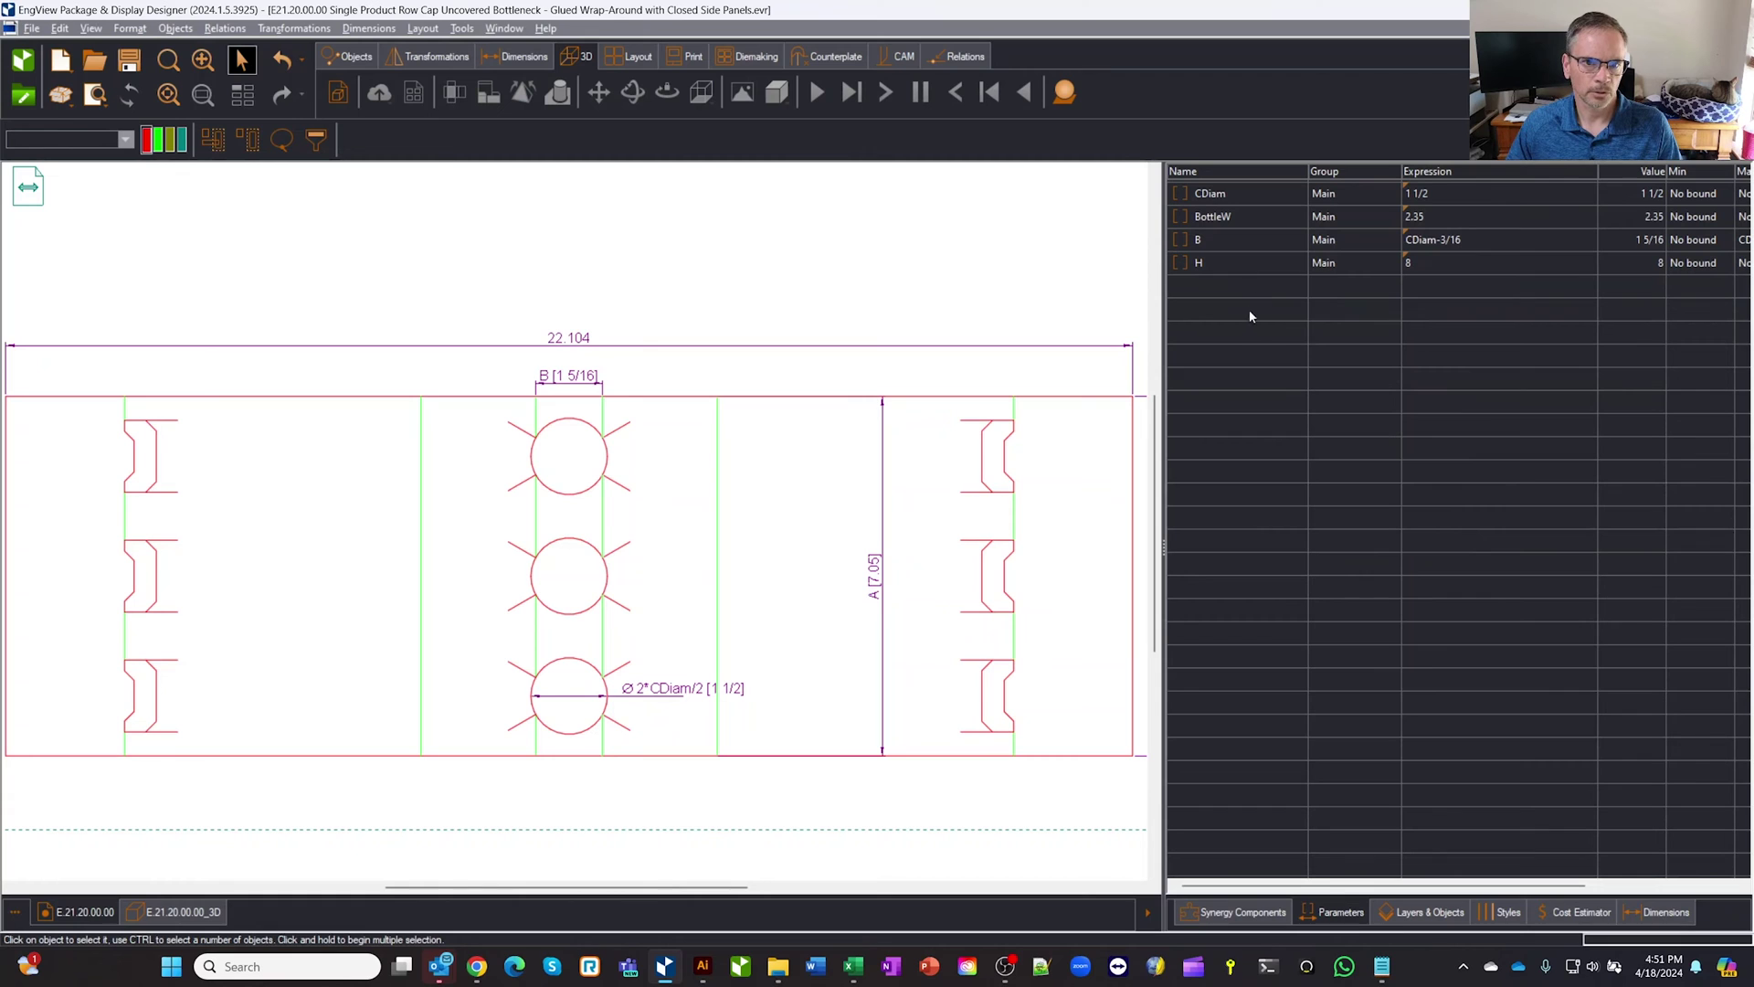
pyautogui.rightClick(1253, 334)
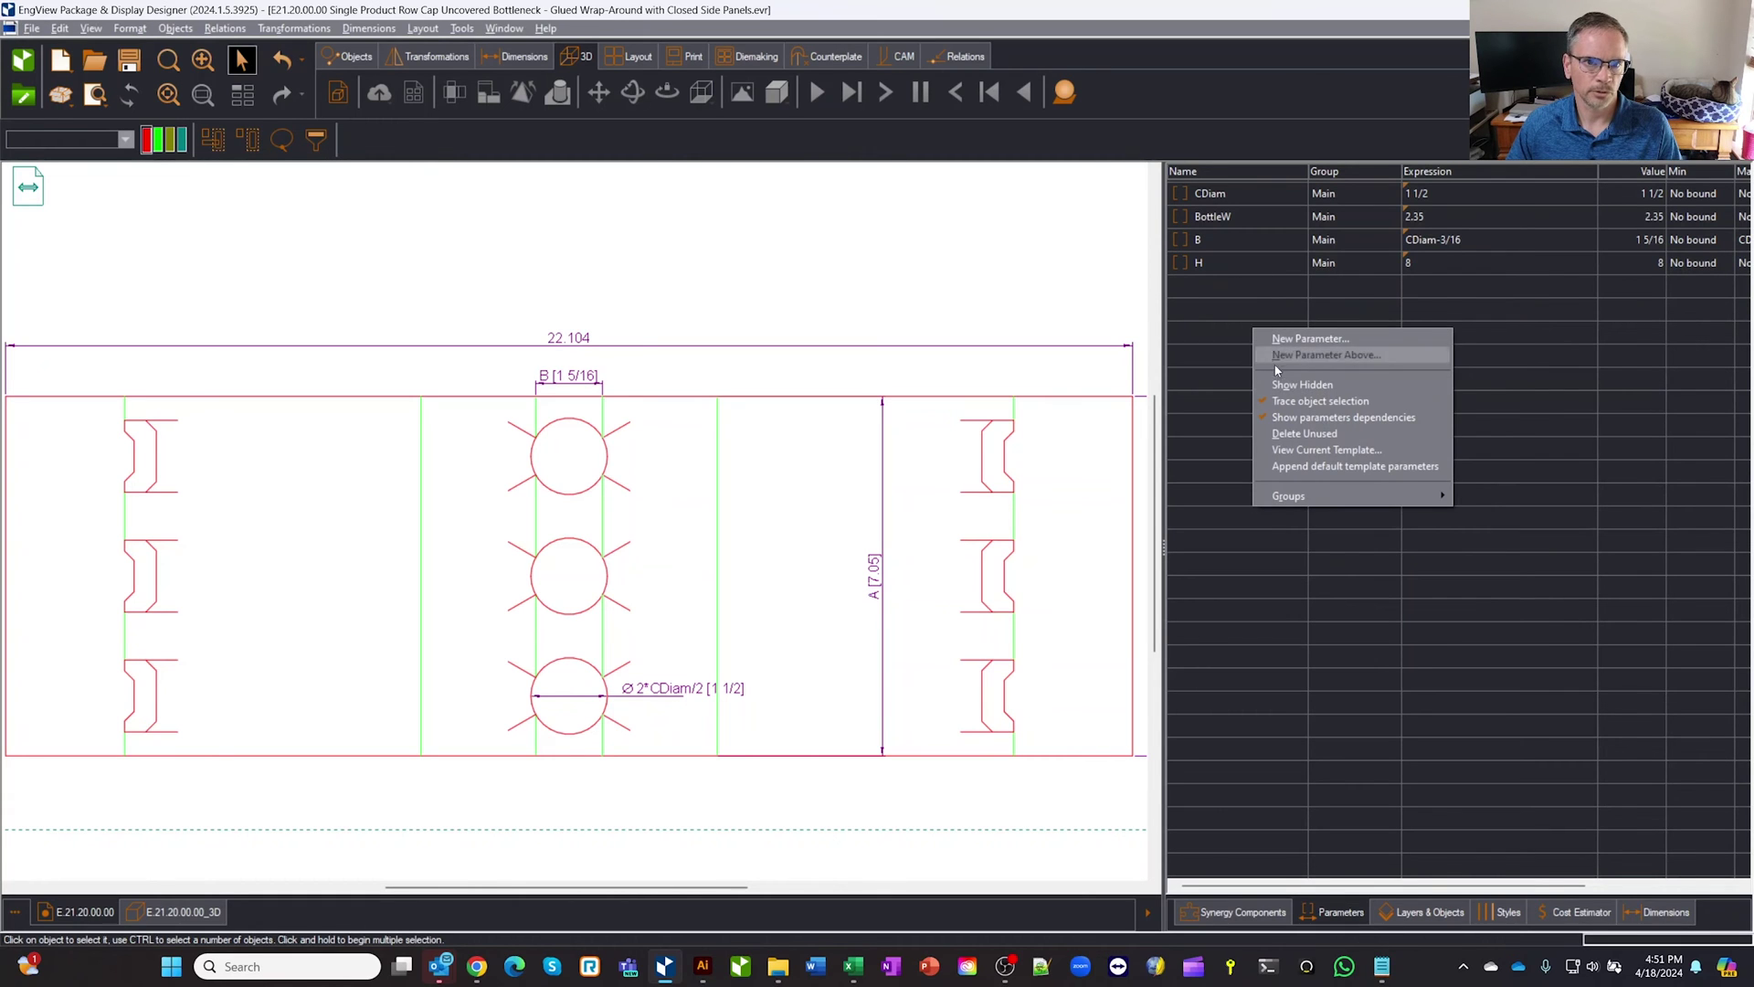
pyautogui.click(1284, 387)
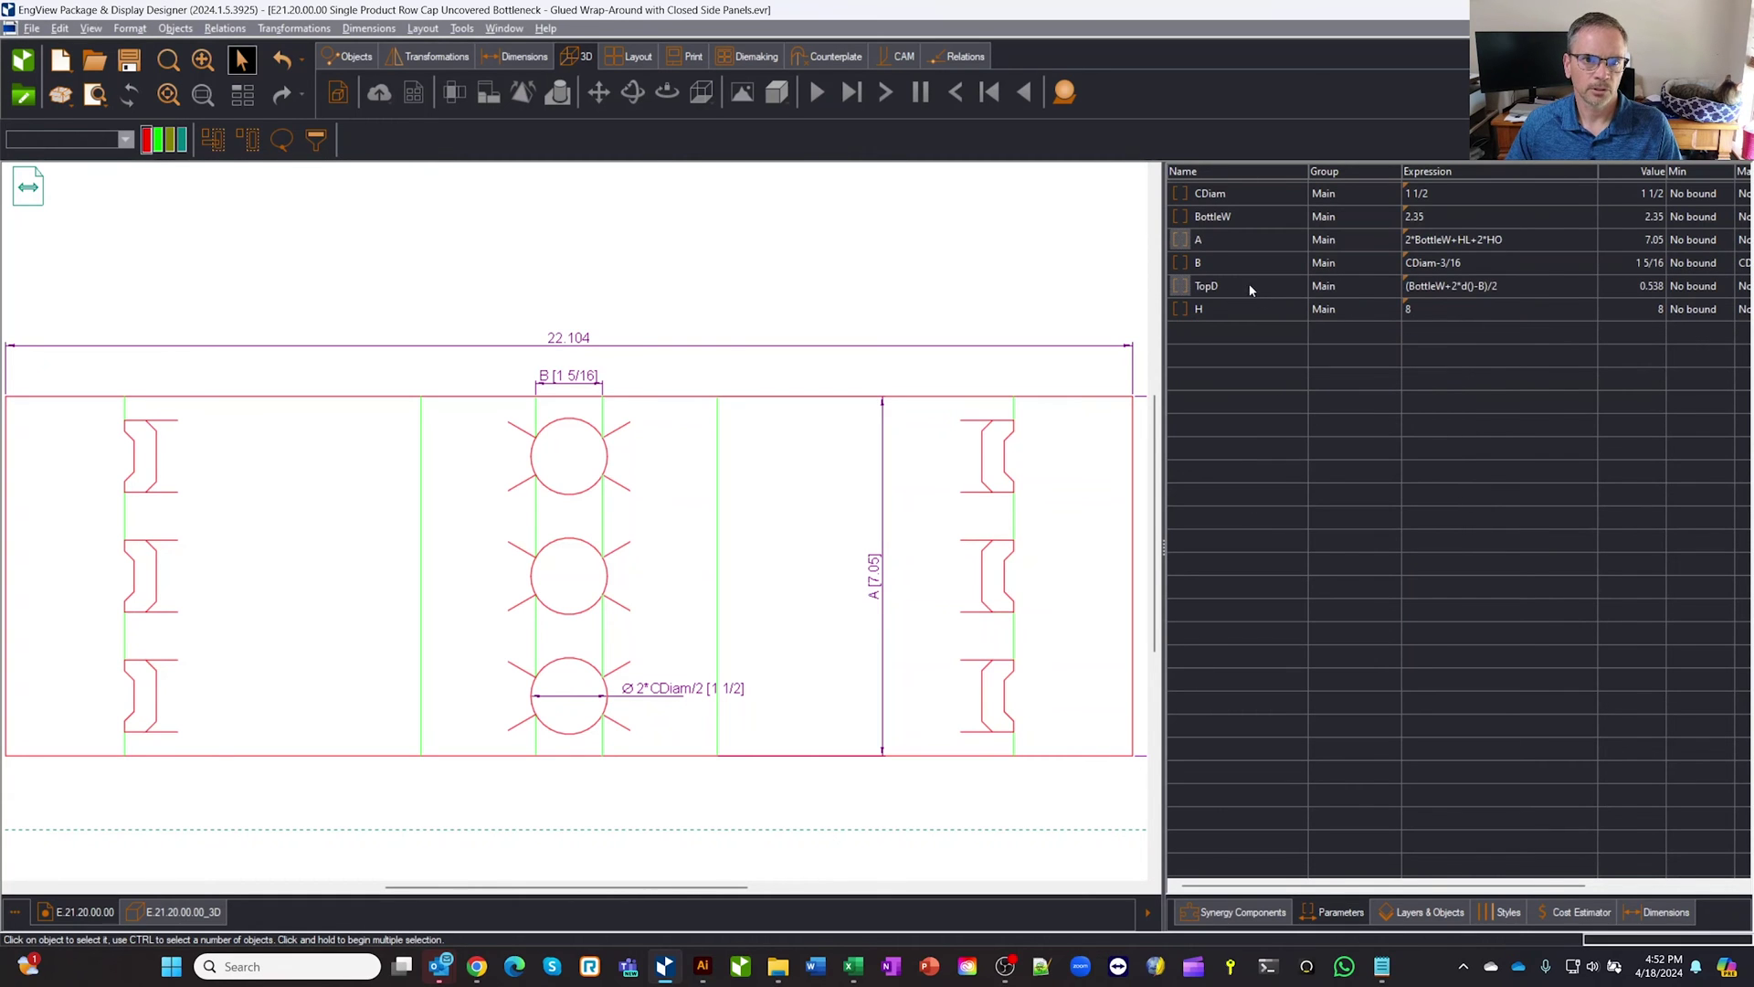
# - Set CDiam to 1.35 and H to 6, narrowing the blank to 17.994
pyautogui.click(1235, 194)
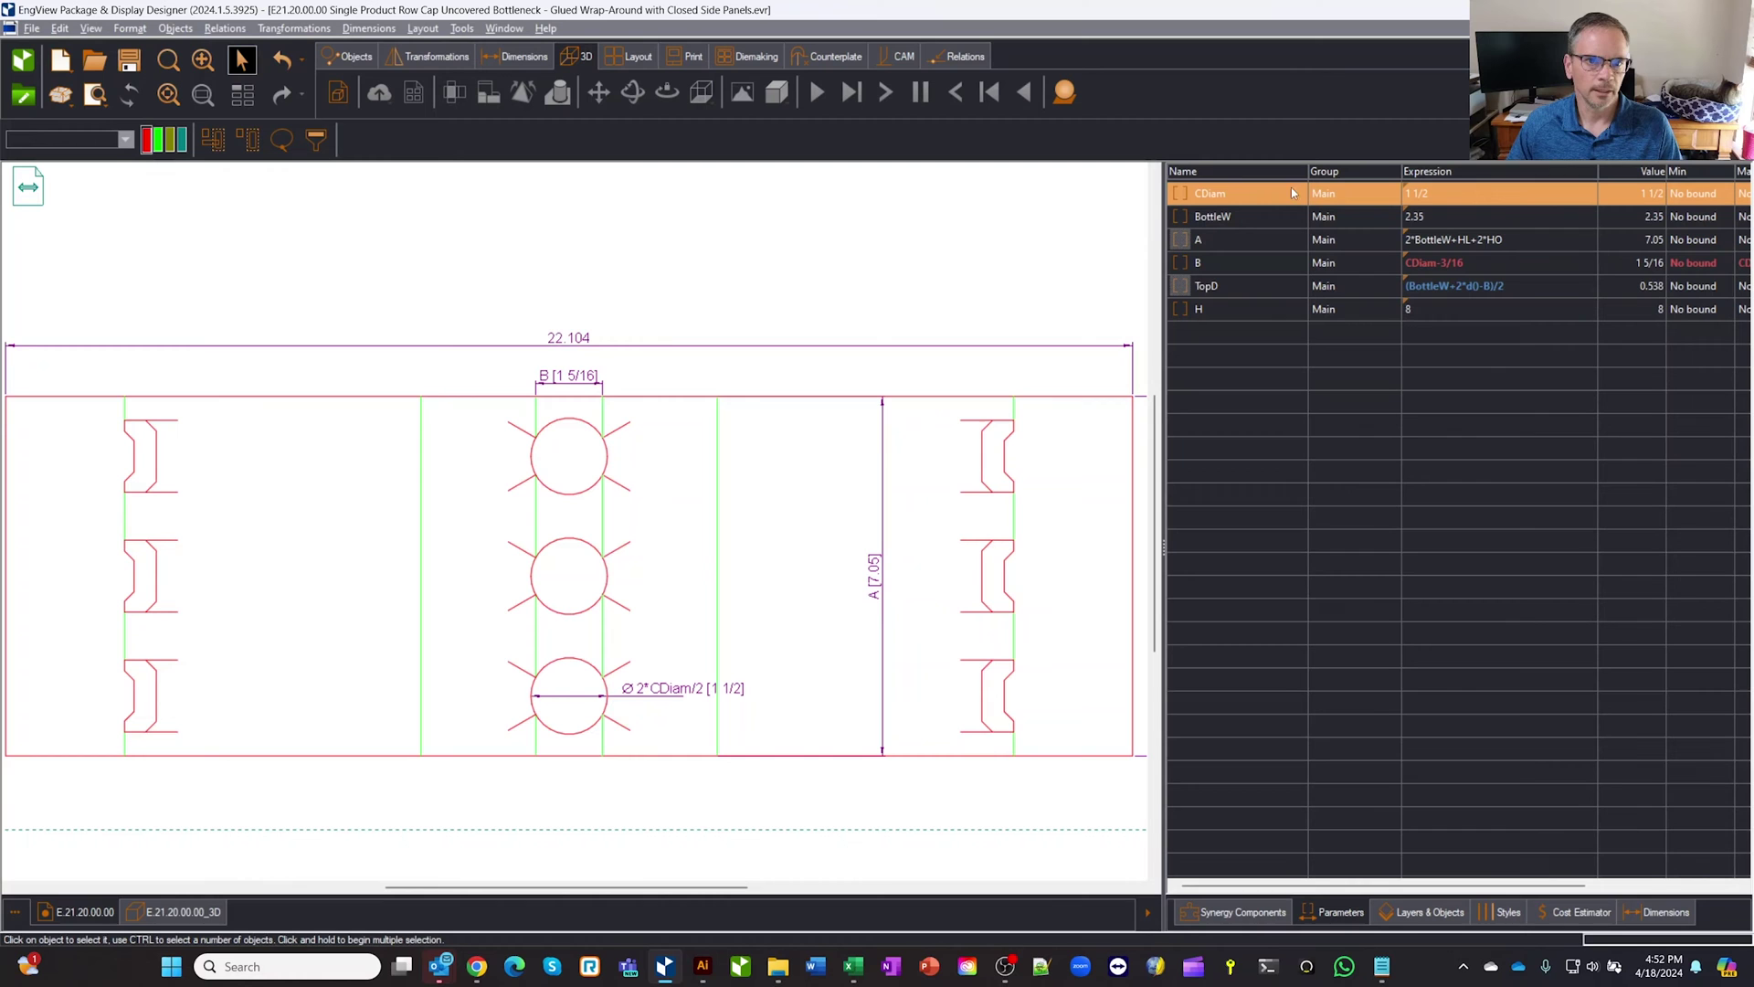
pyautogui.click(1453, 194)
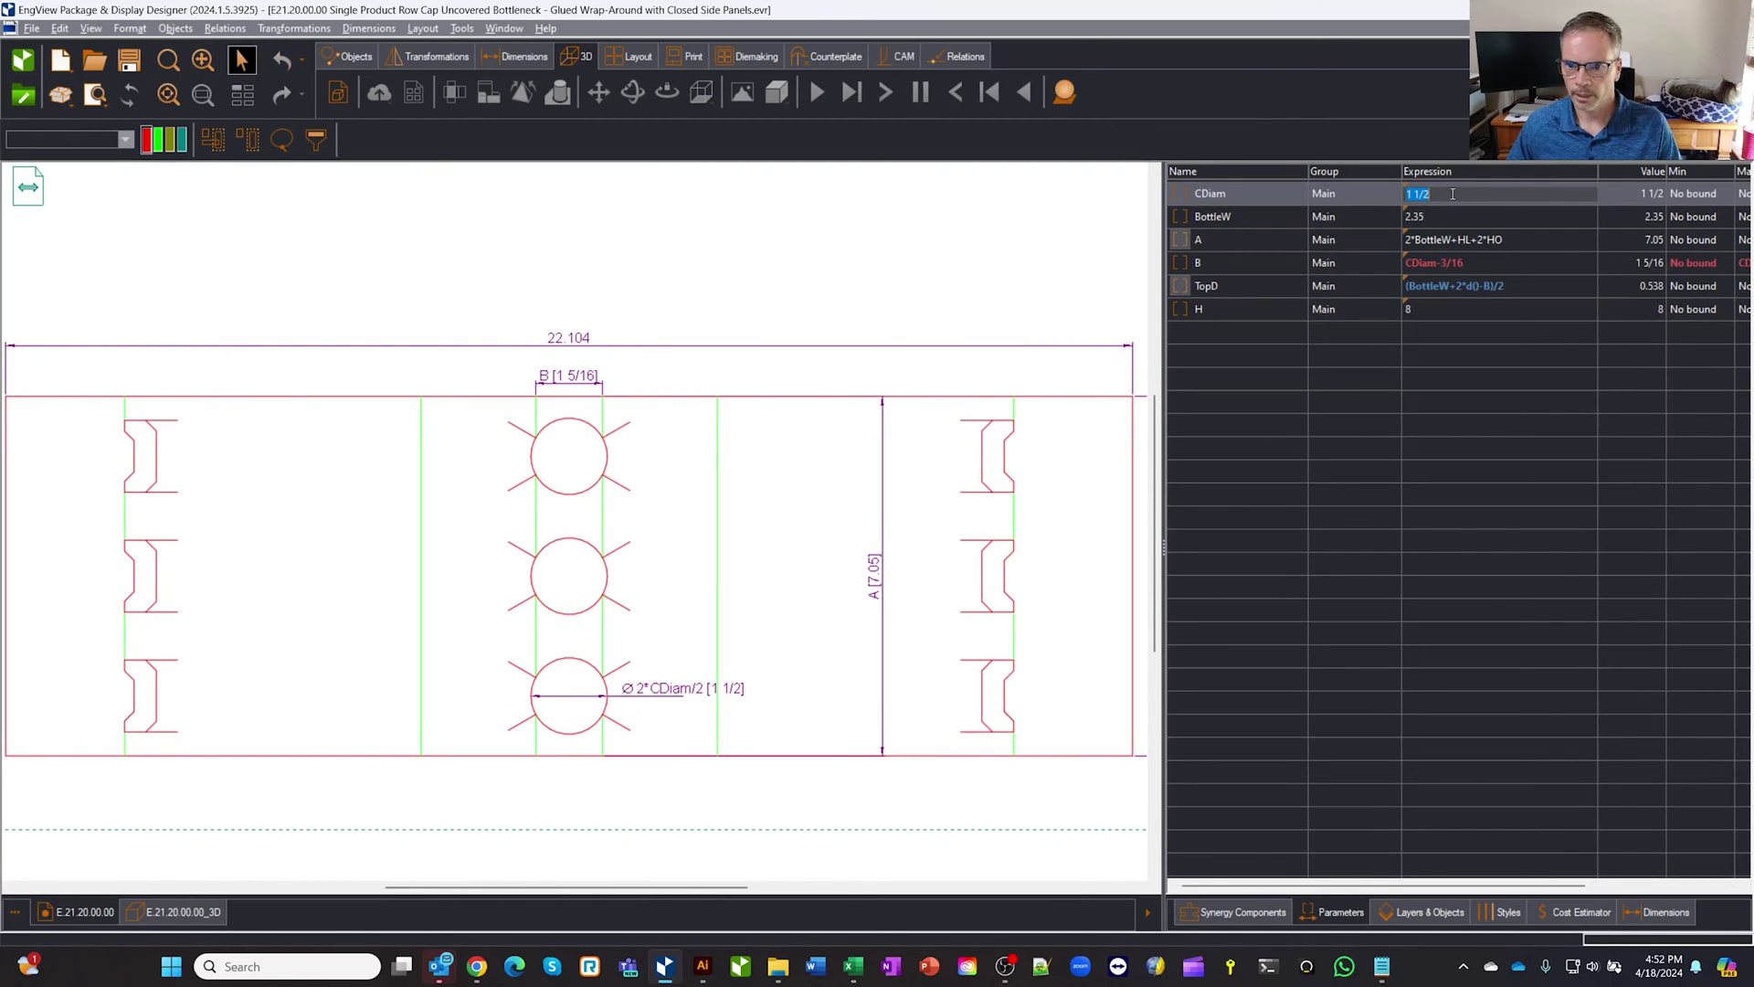
pyautogui.write('1.35')
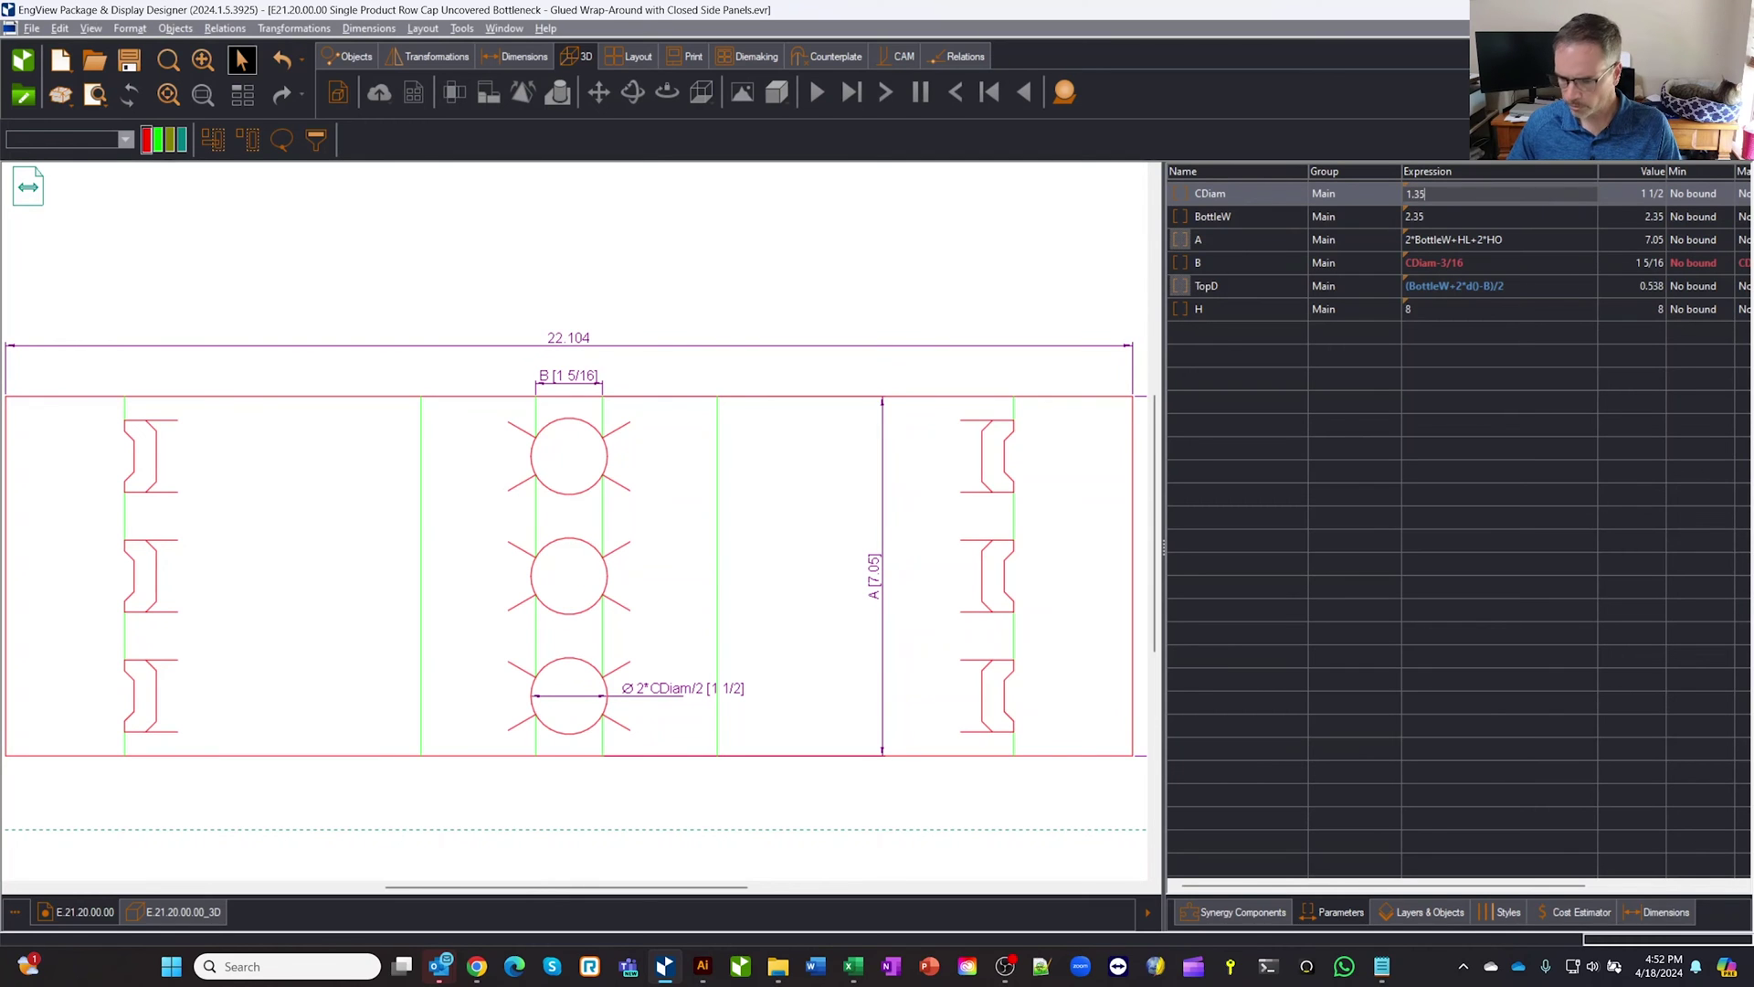
pyautogui.press('Return')
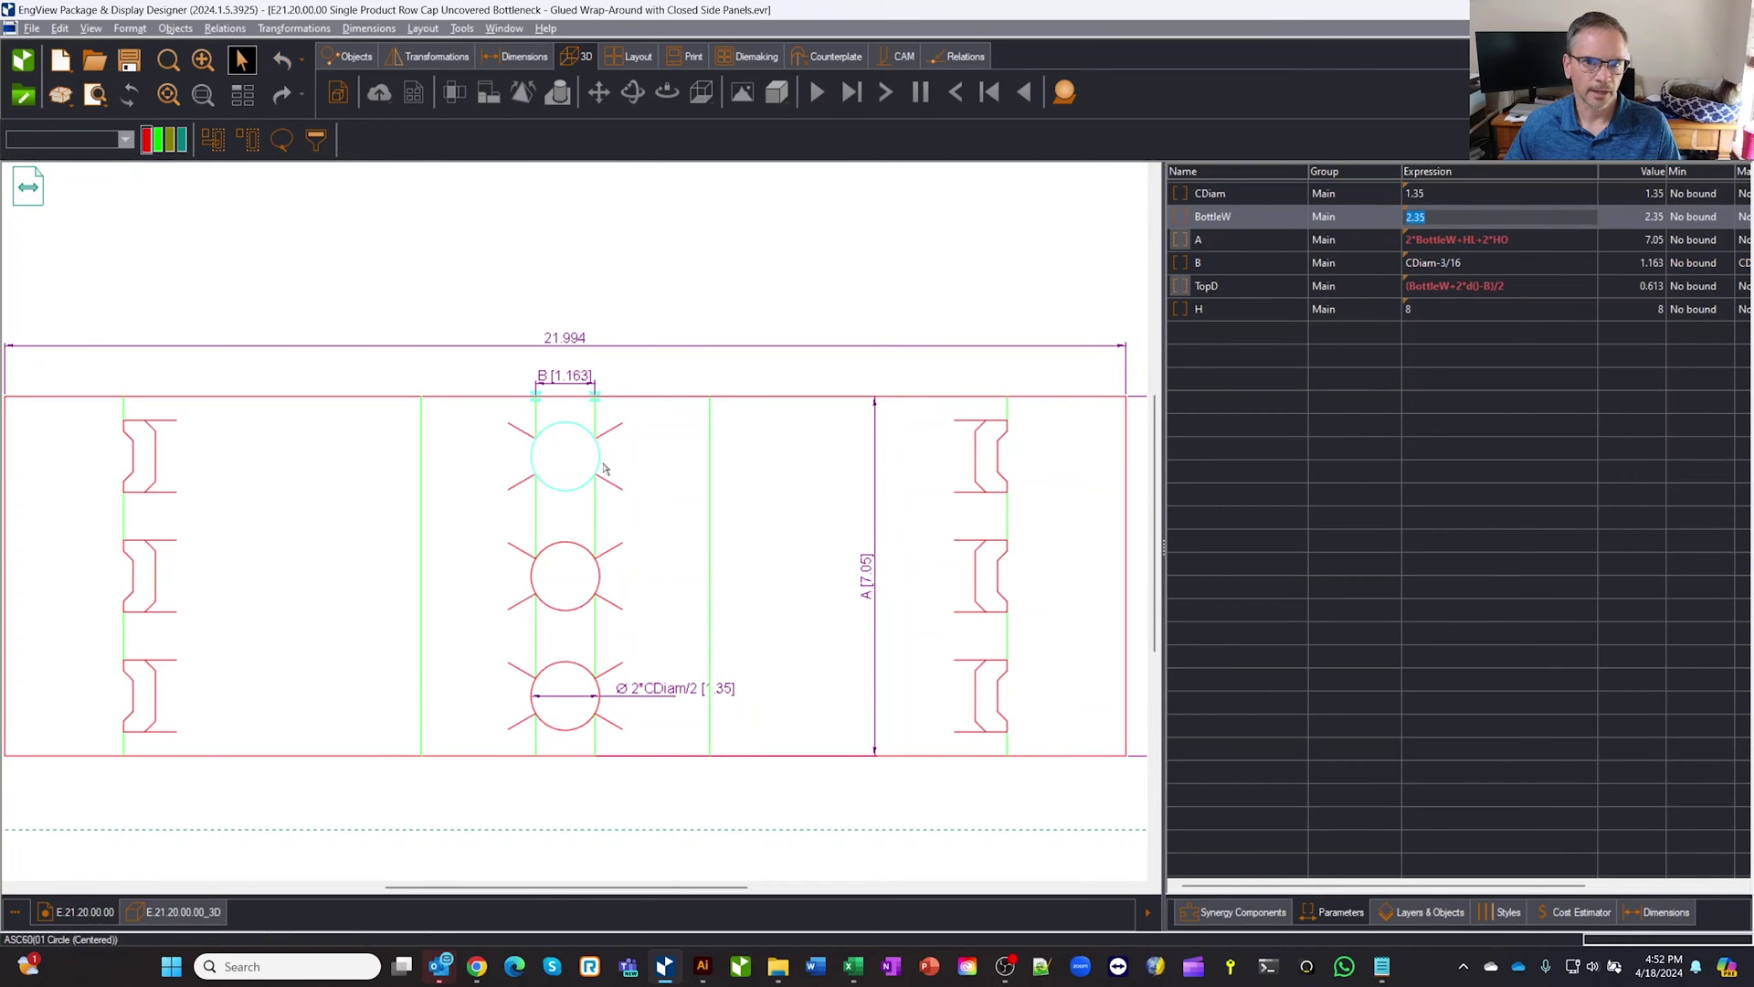
pyautogui.click(1261, 393)
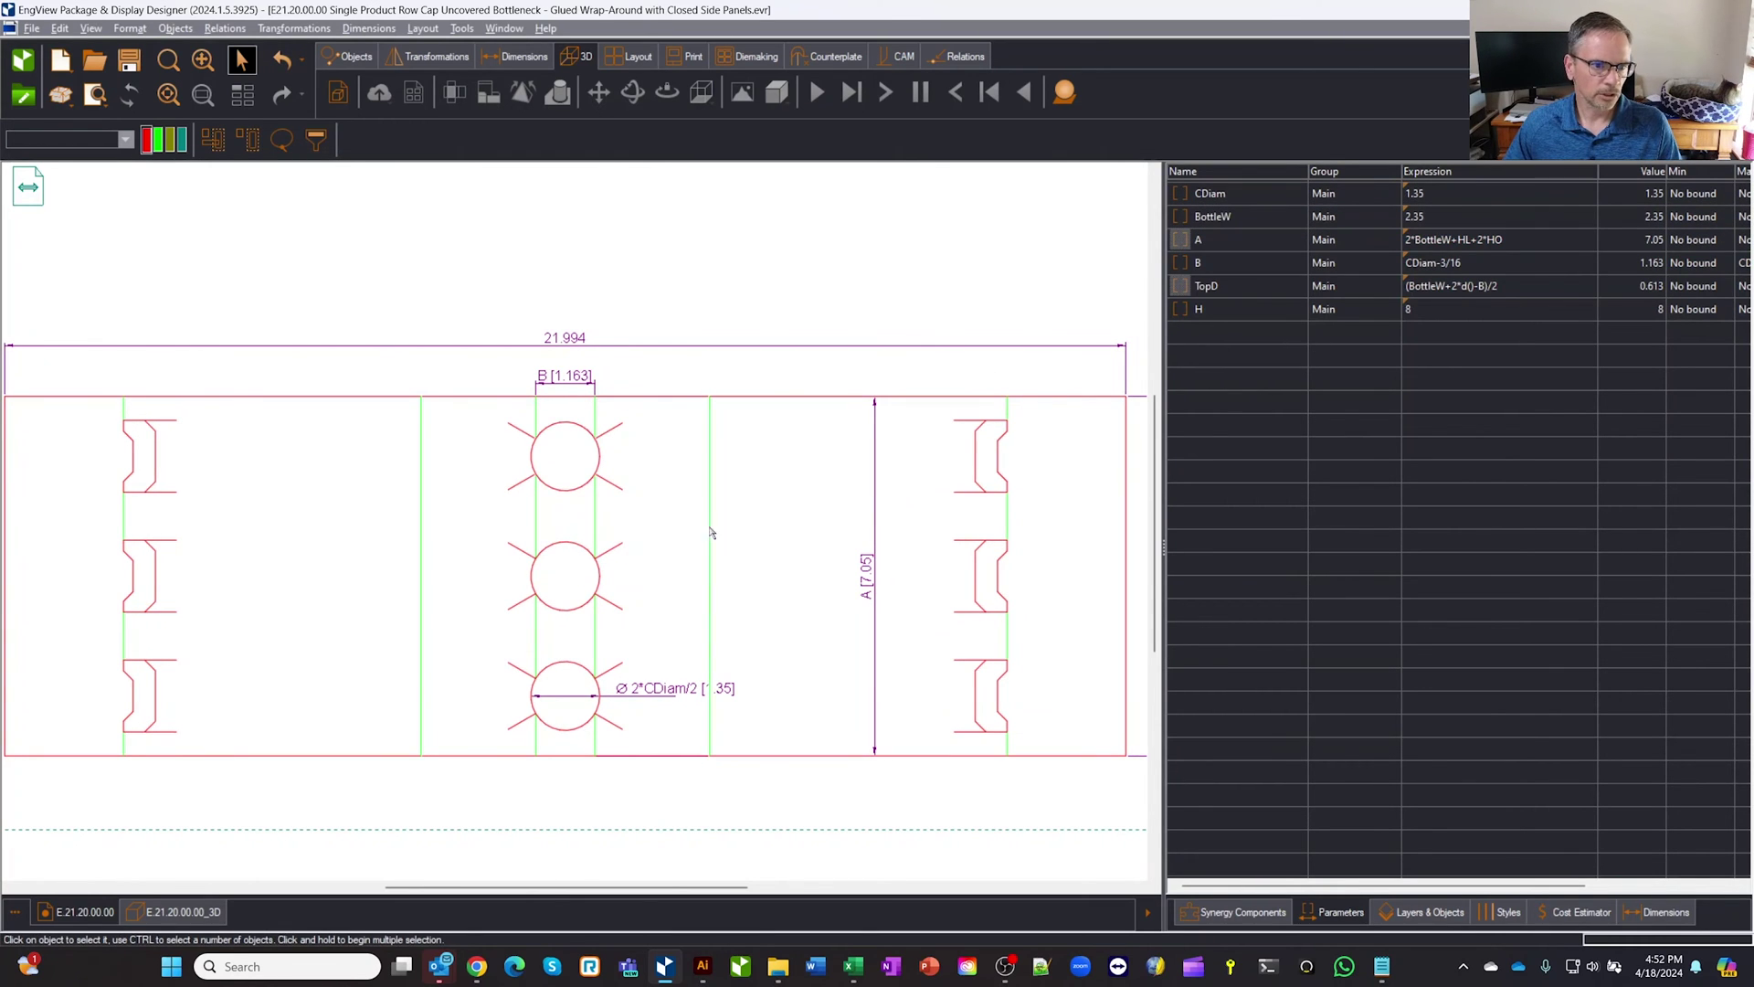
pyautogui.click(1447, 313)
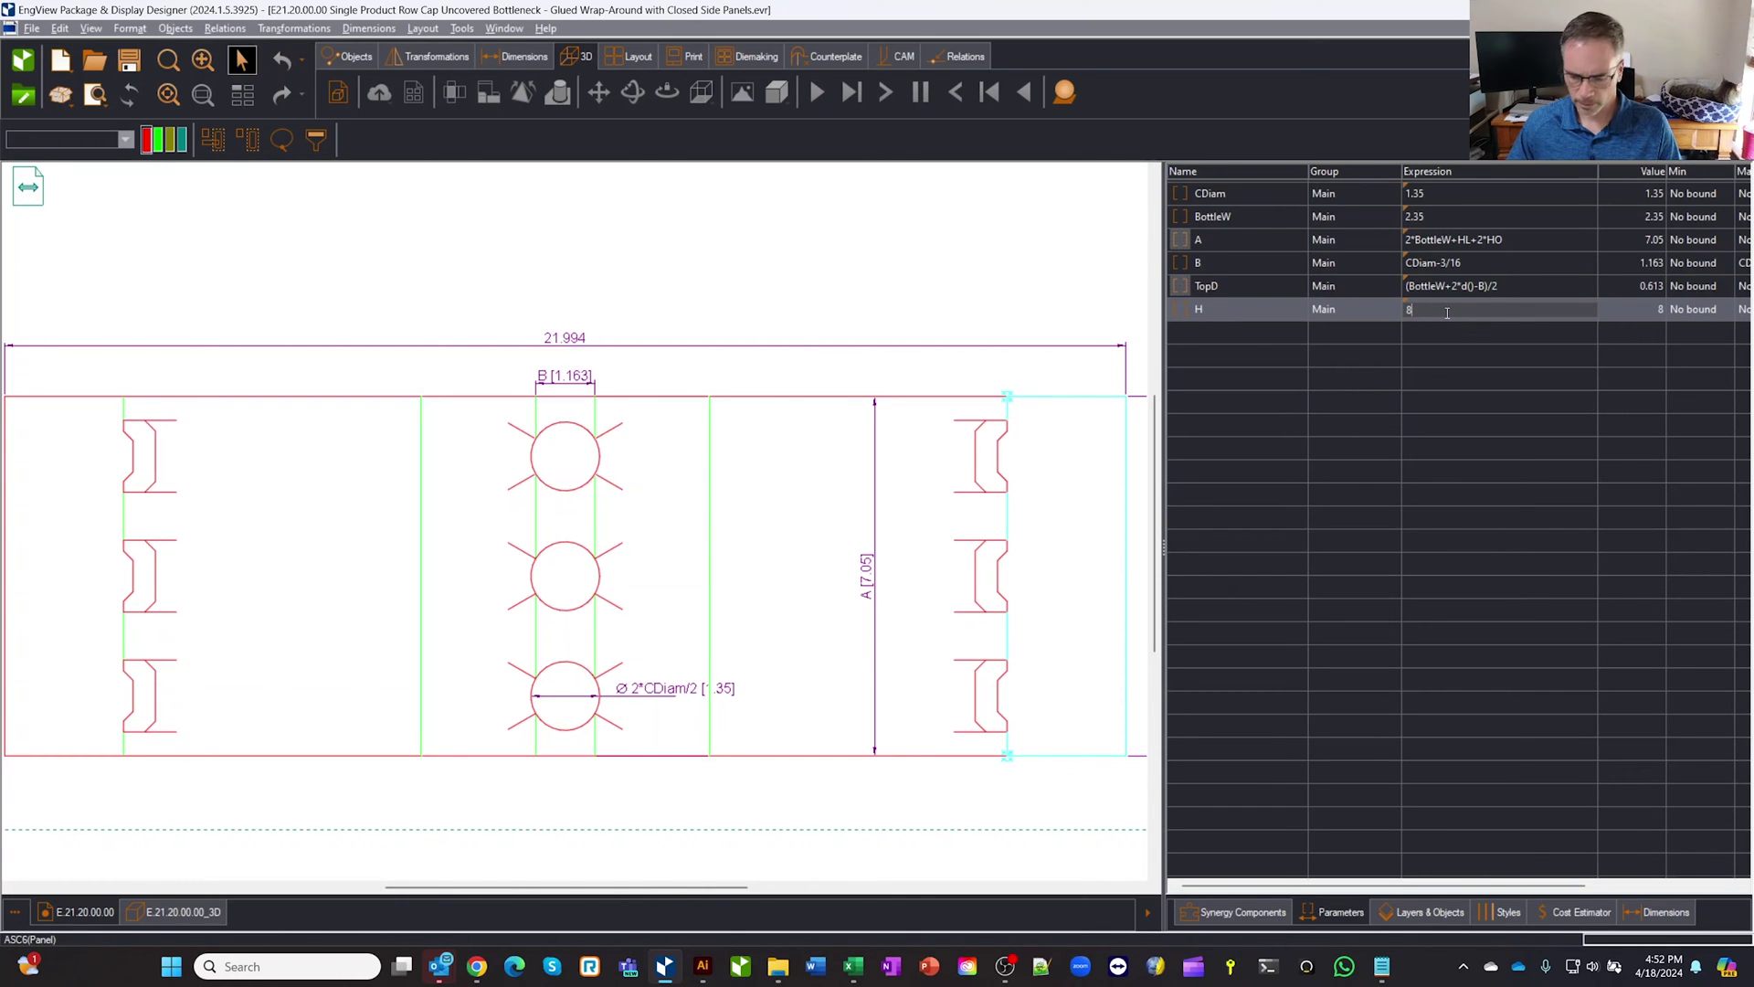
pyautogui.write('6')
pyautogui.press('Return')
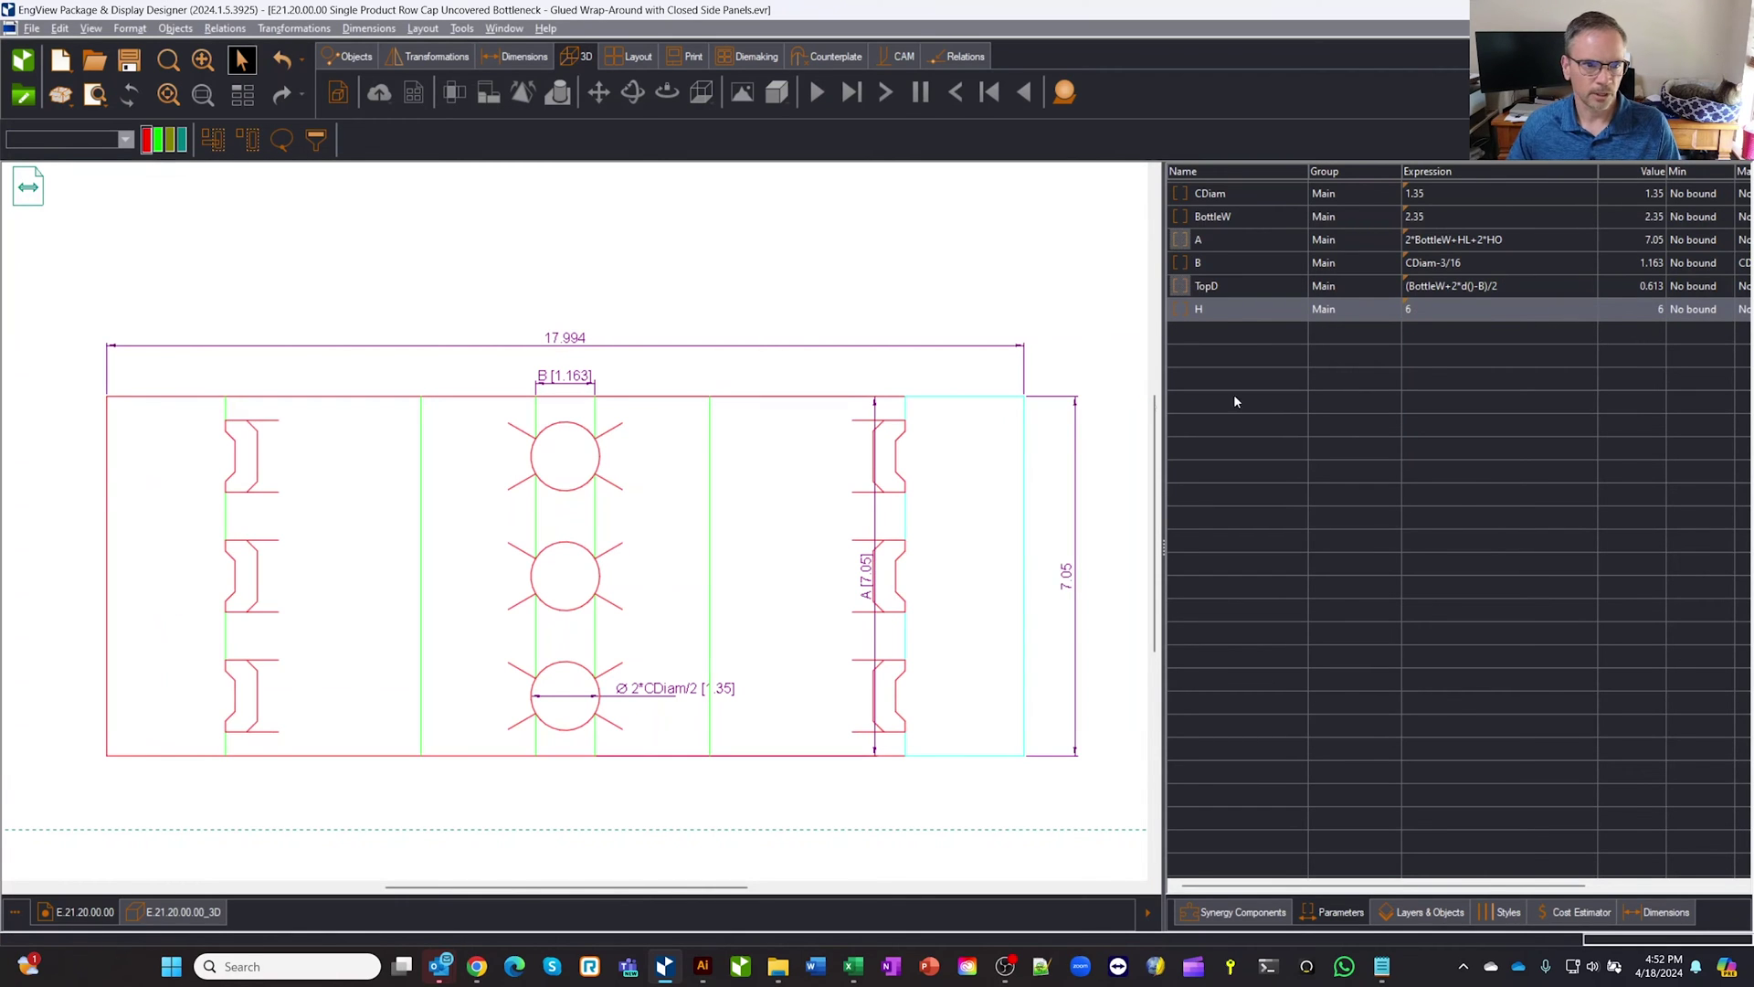
# - Rebuild the 3D carton from the updated design, inspect it, and return to 2D
pyautogui.click(175, 912)
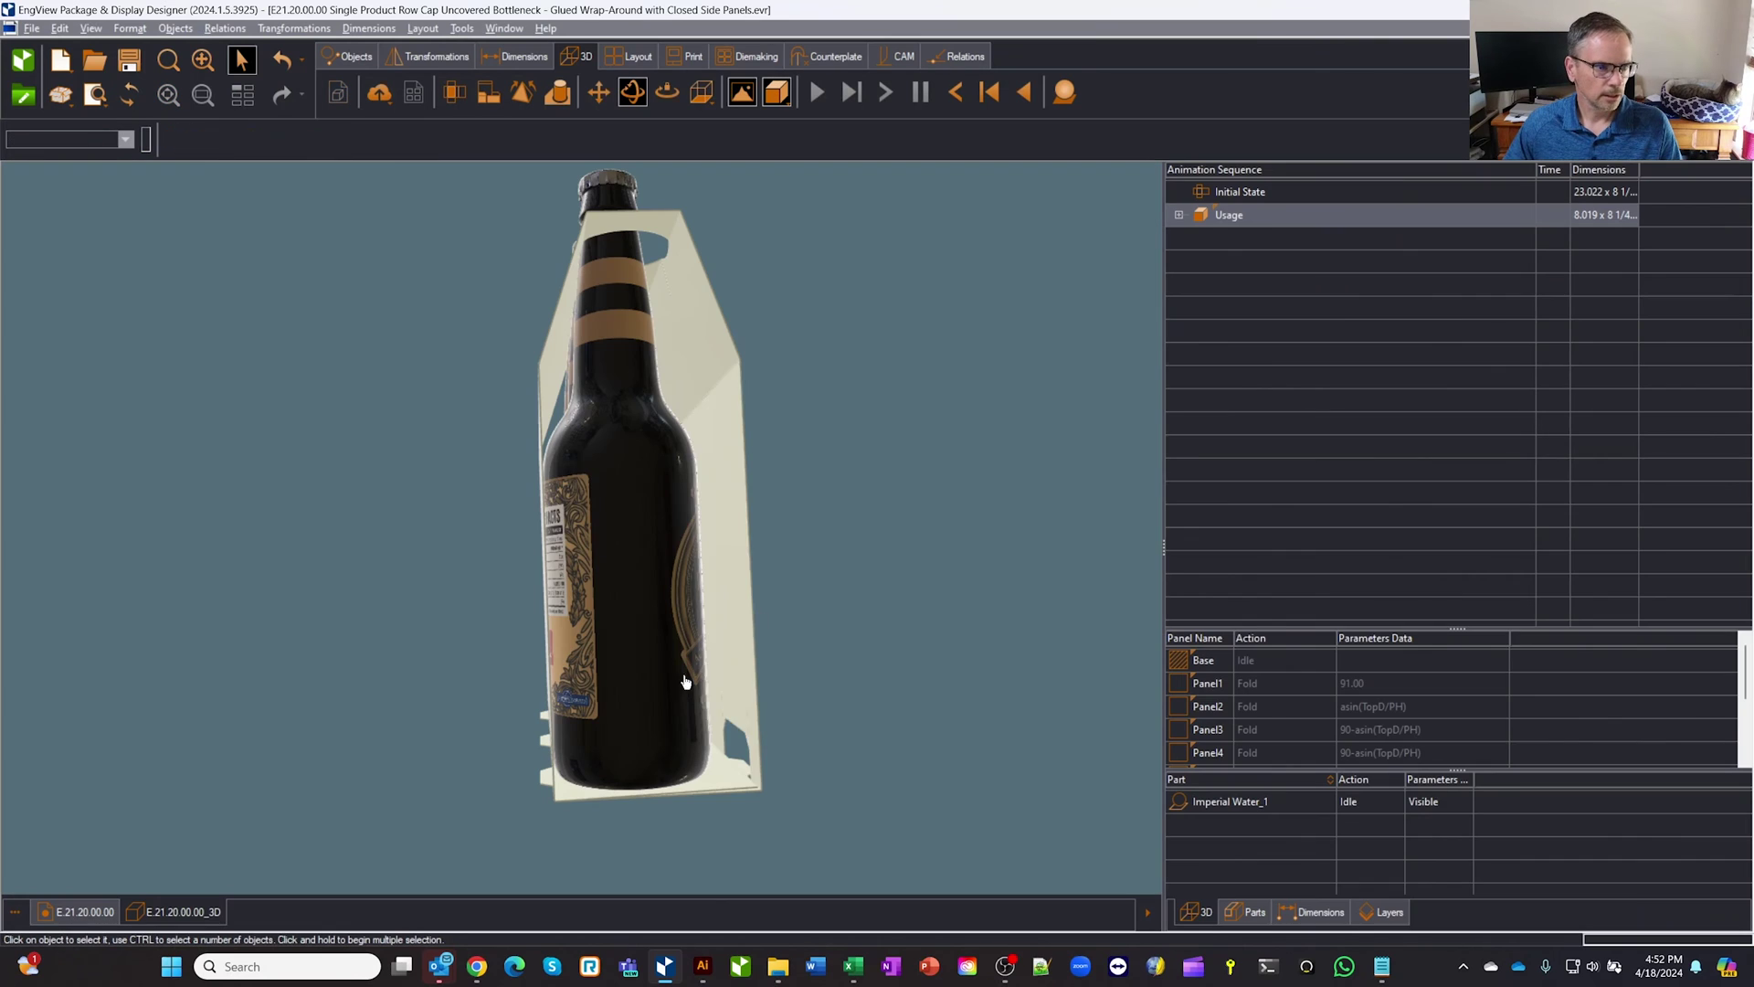
pyautogui.click(129, 94)
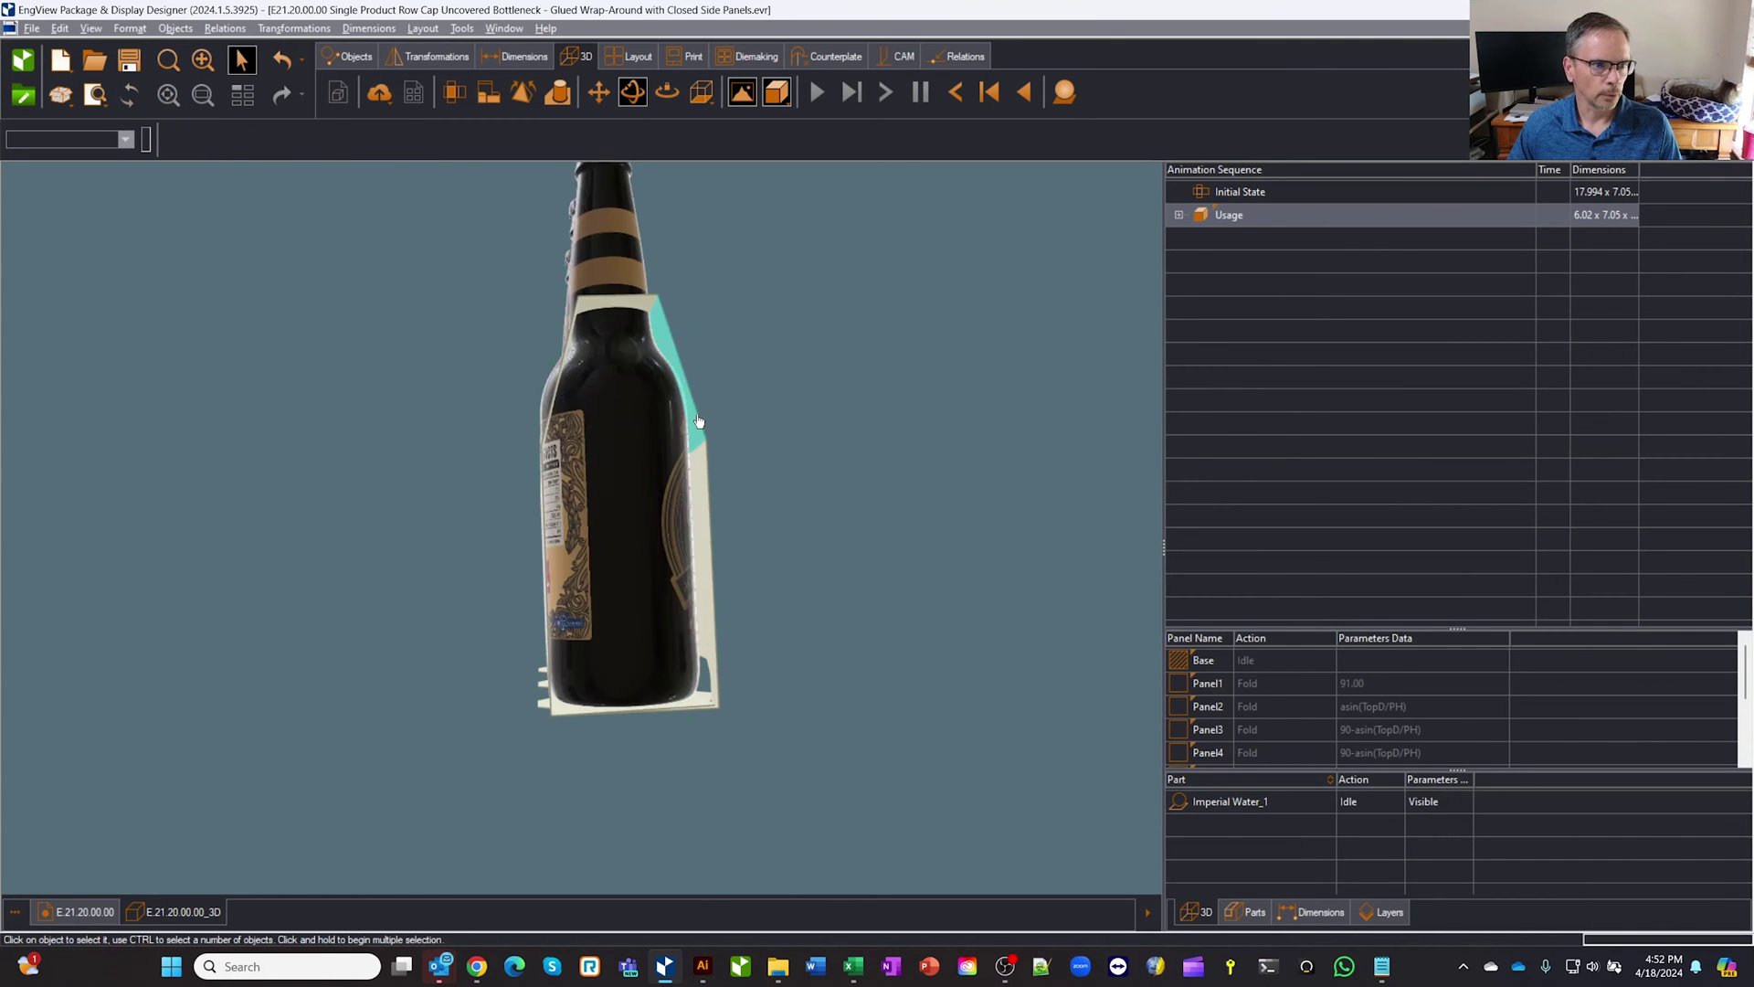
pyautogui.moveTo(786, 475)
pyautogui.mouseDown()
pyautogui.moveTo(853, 485)
pyautogui.moveTo(739, 476)
pyautogui.moveTo(773, 483)
pyautogui.mouseUp()
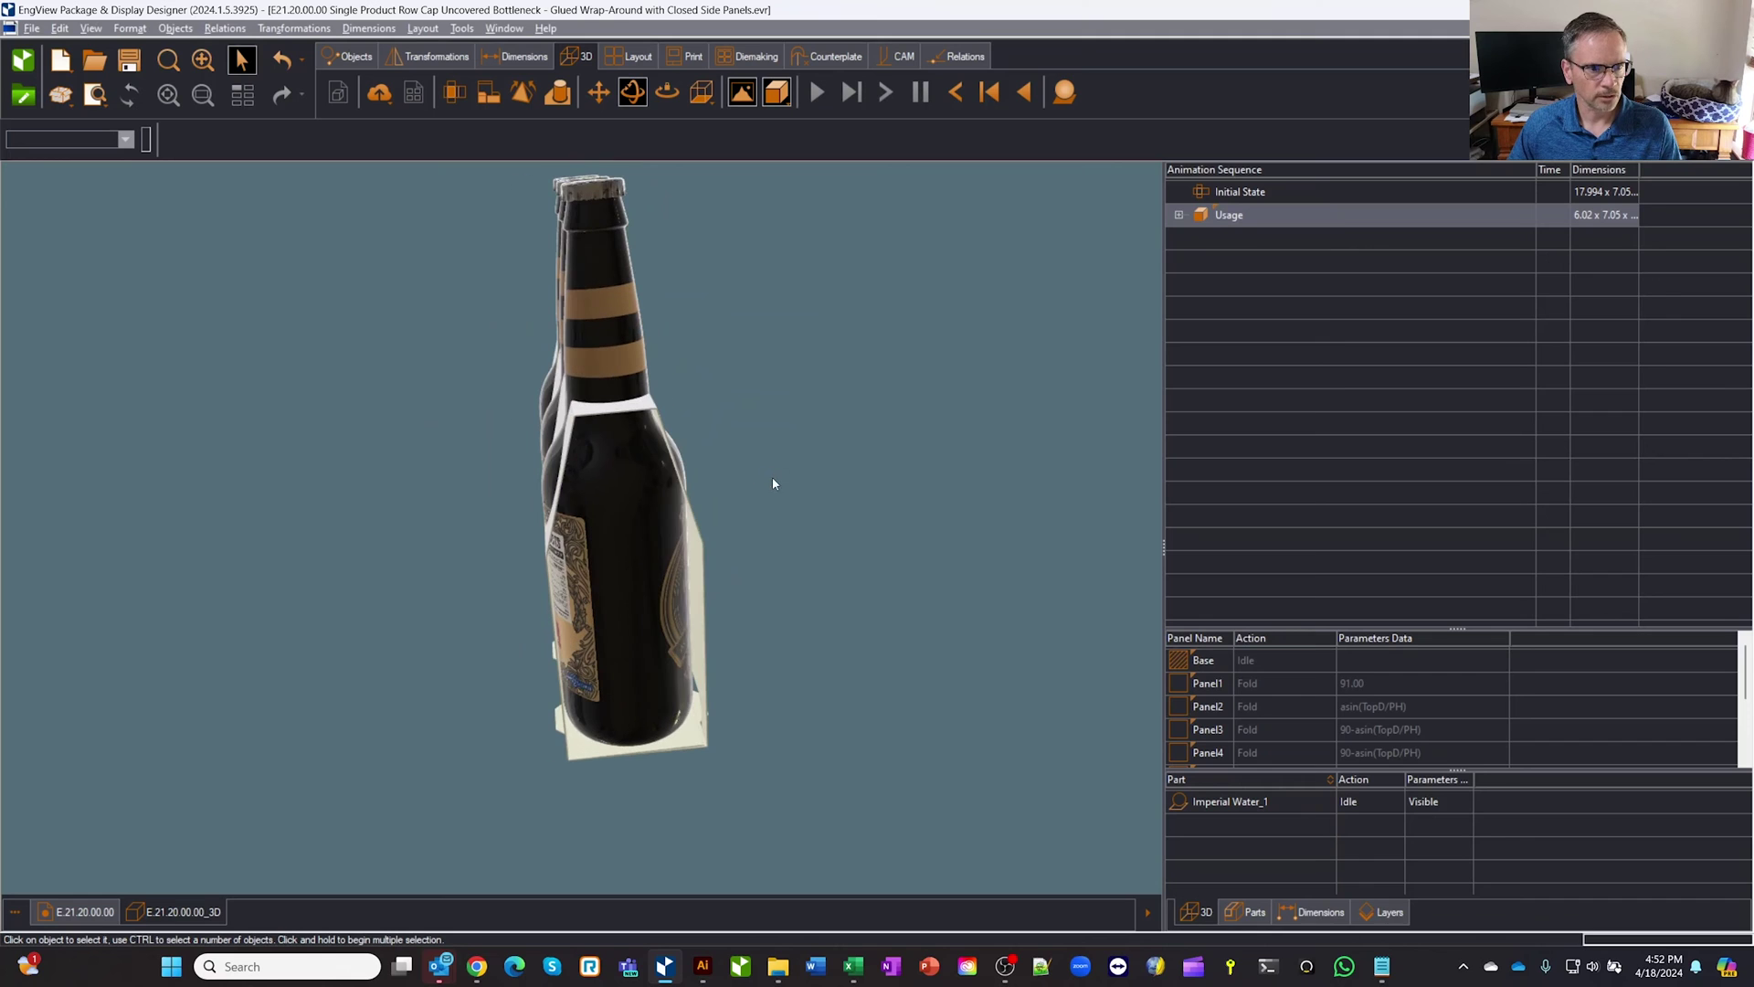
pyautogui.click(73, 914)
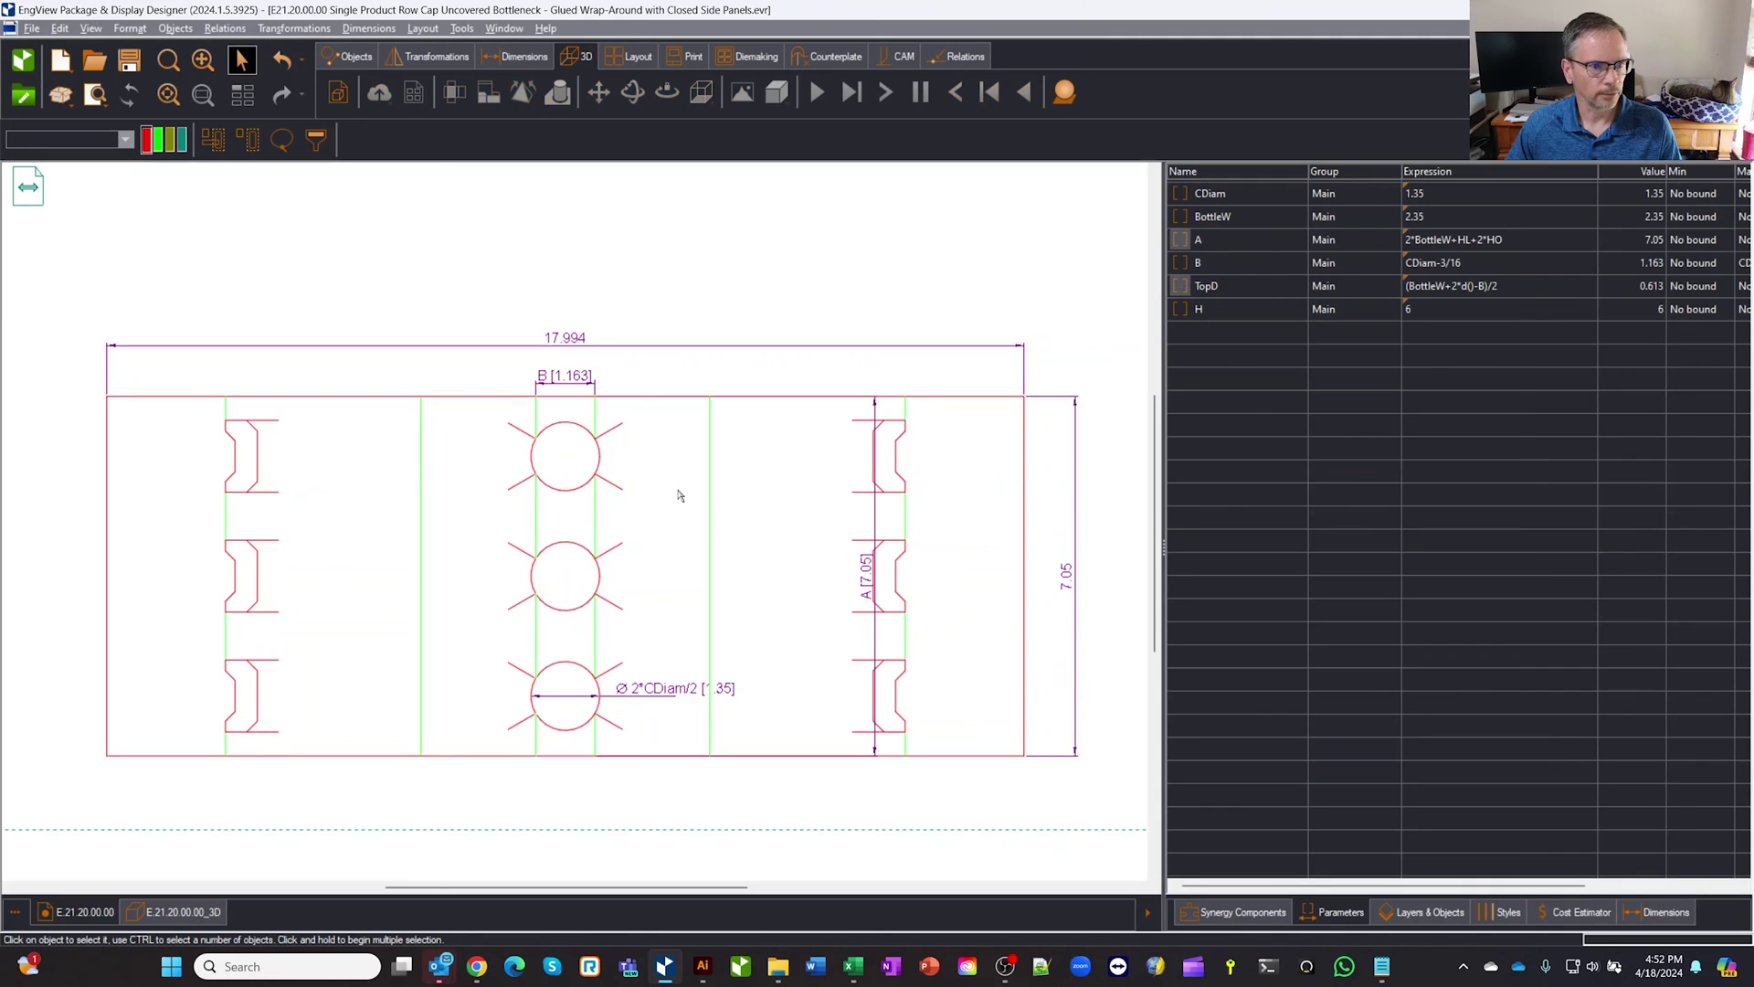
# - Set the panel parameter PH to 1.2, widening the blank to 18.16
pyautogui.click(594, 530)
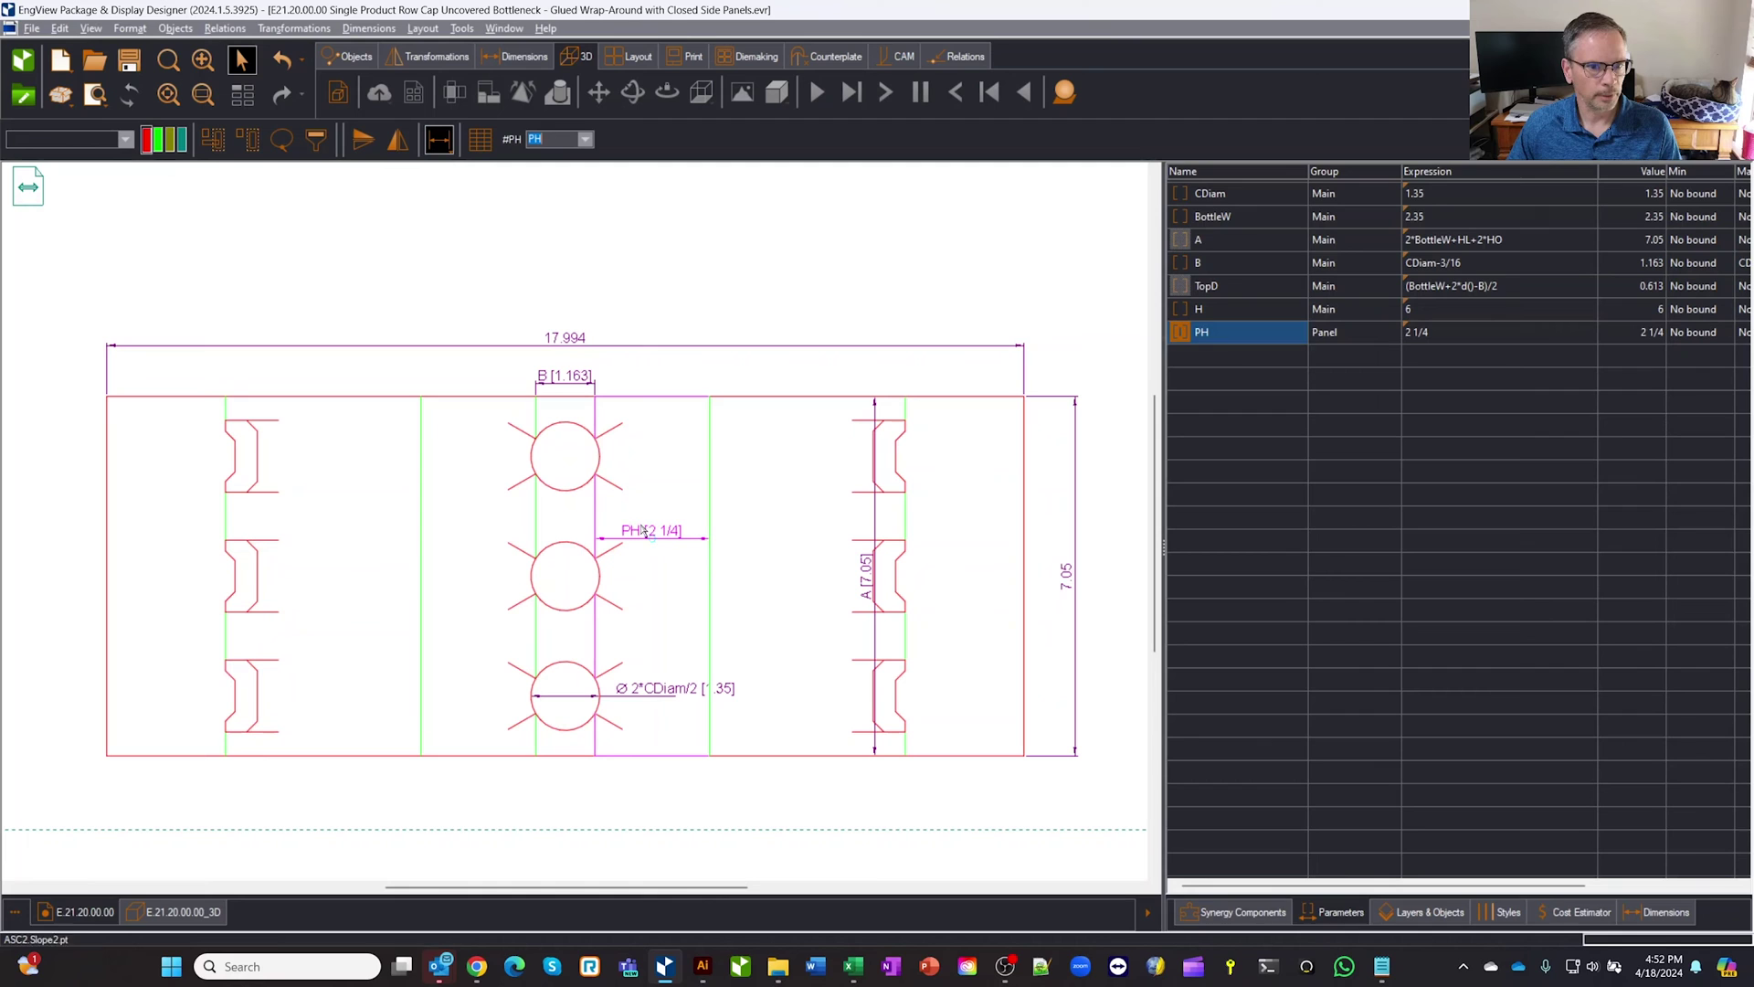
pyautogui.doubleClick(1442, 331)
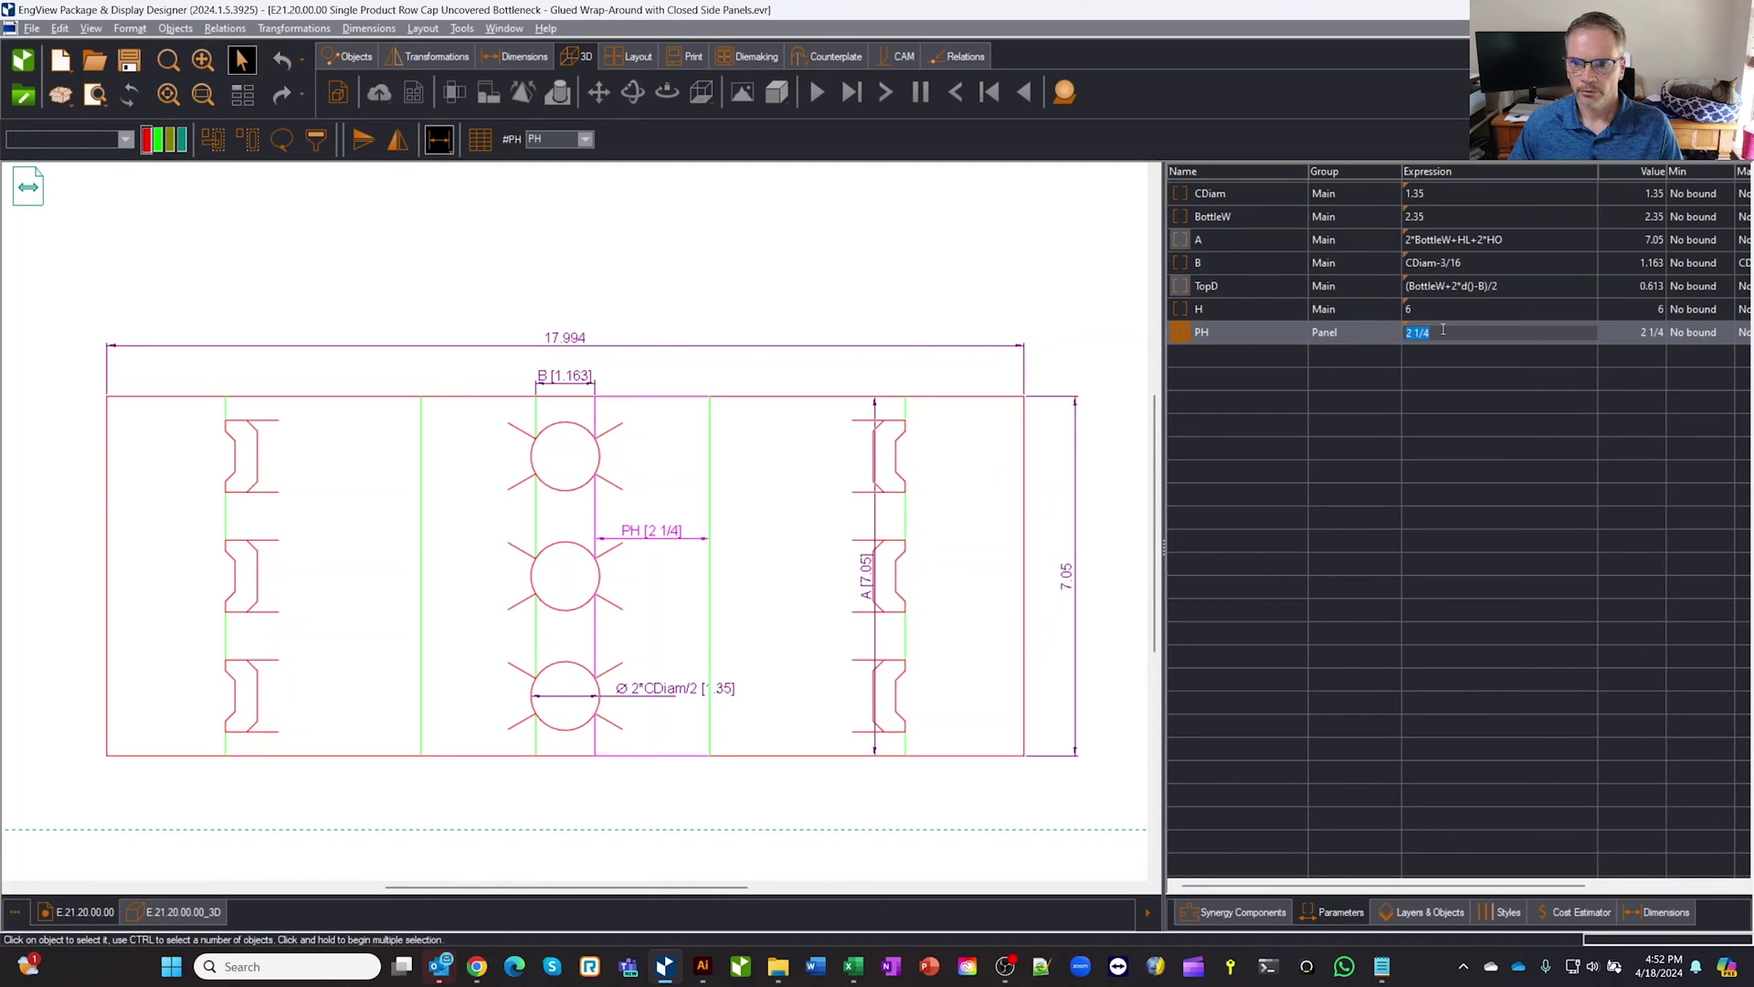
pyautogui.write('1')
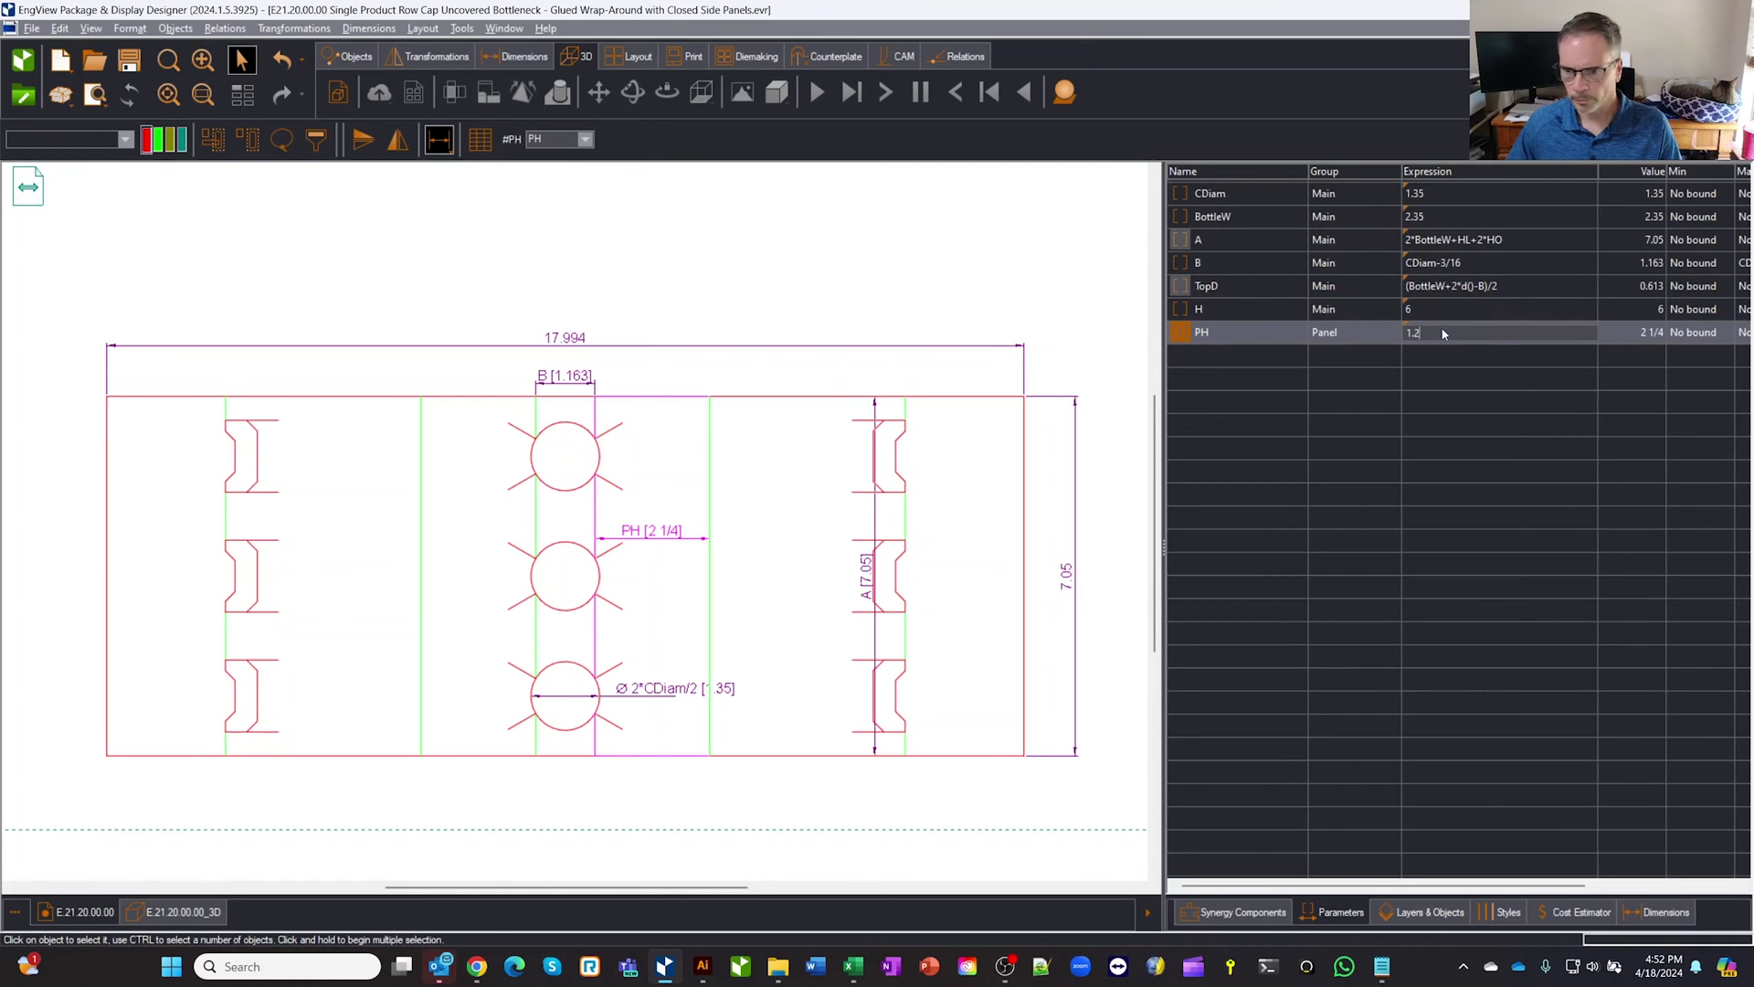
pyautogui.write('.2')
pyautogui.press('Return')
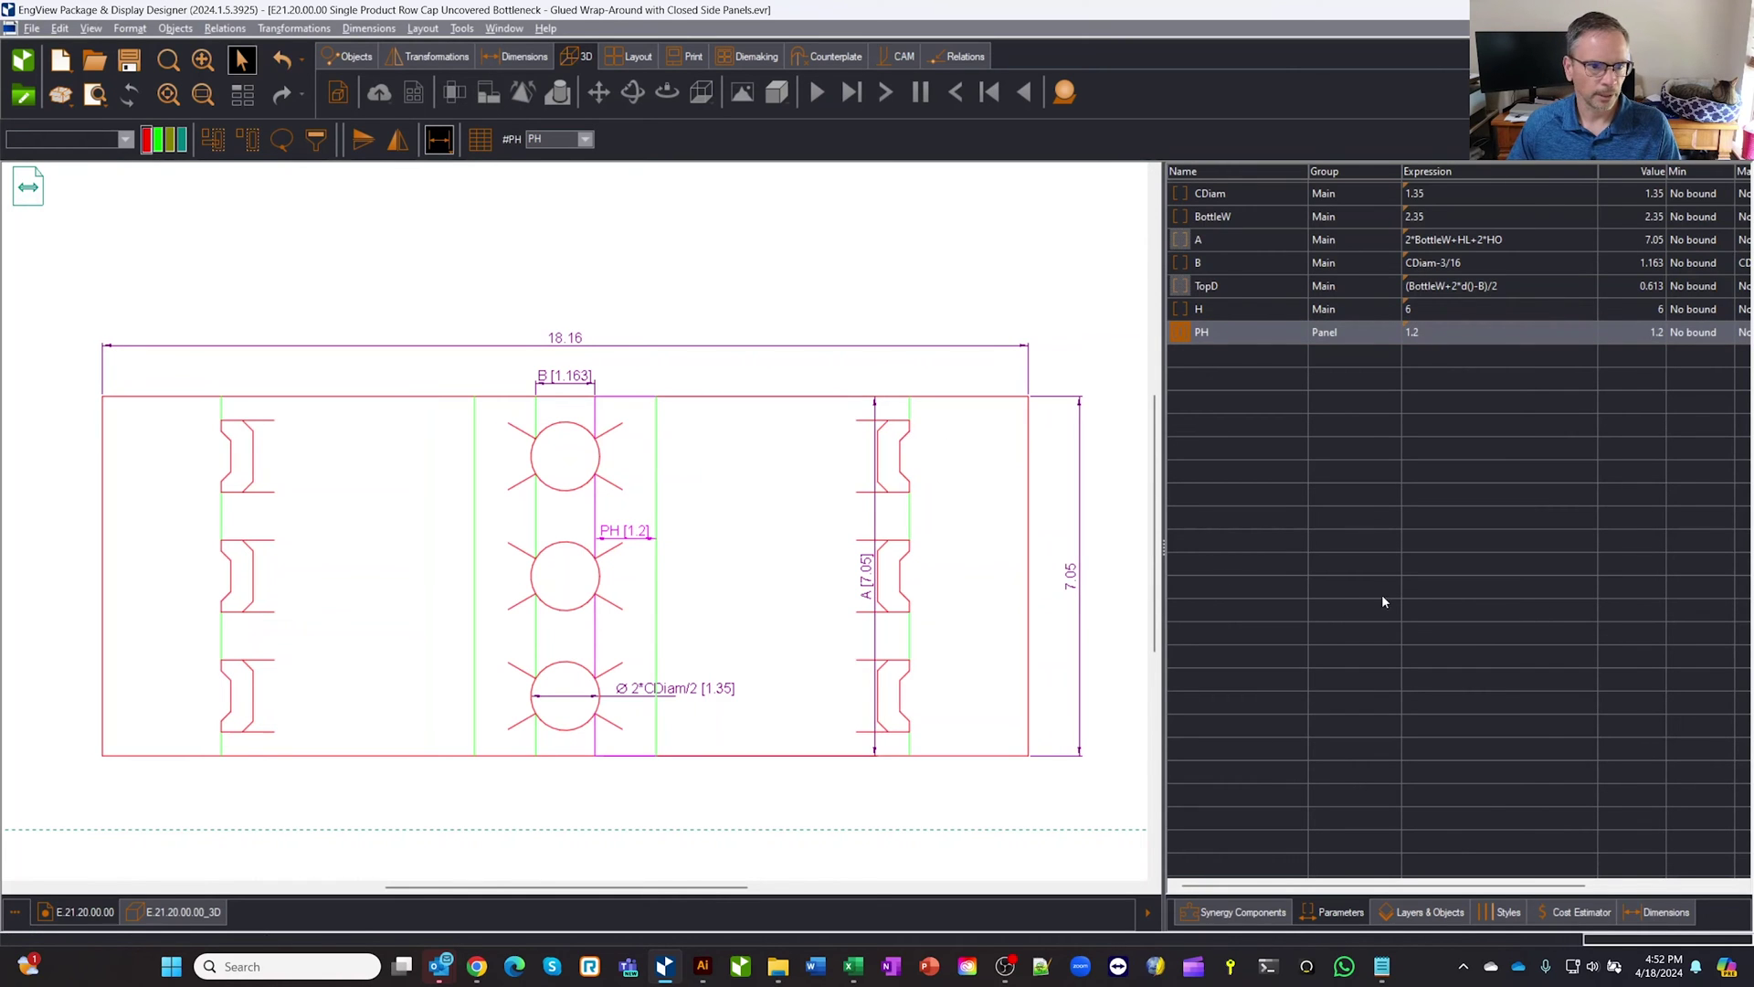
# - Check the front panel and three bottles in 3D, then return to the 2D drawing
pyautogui.click(150, 912)
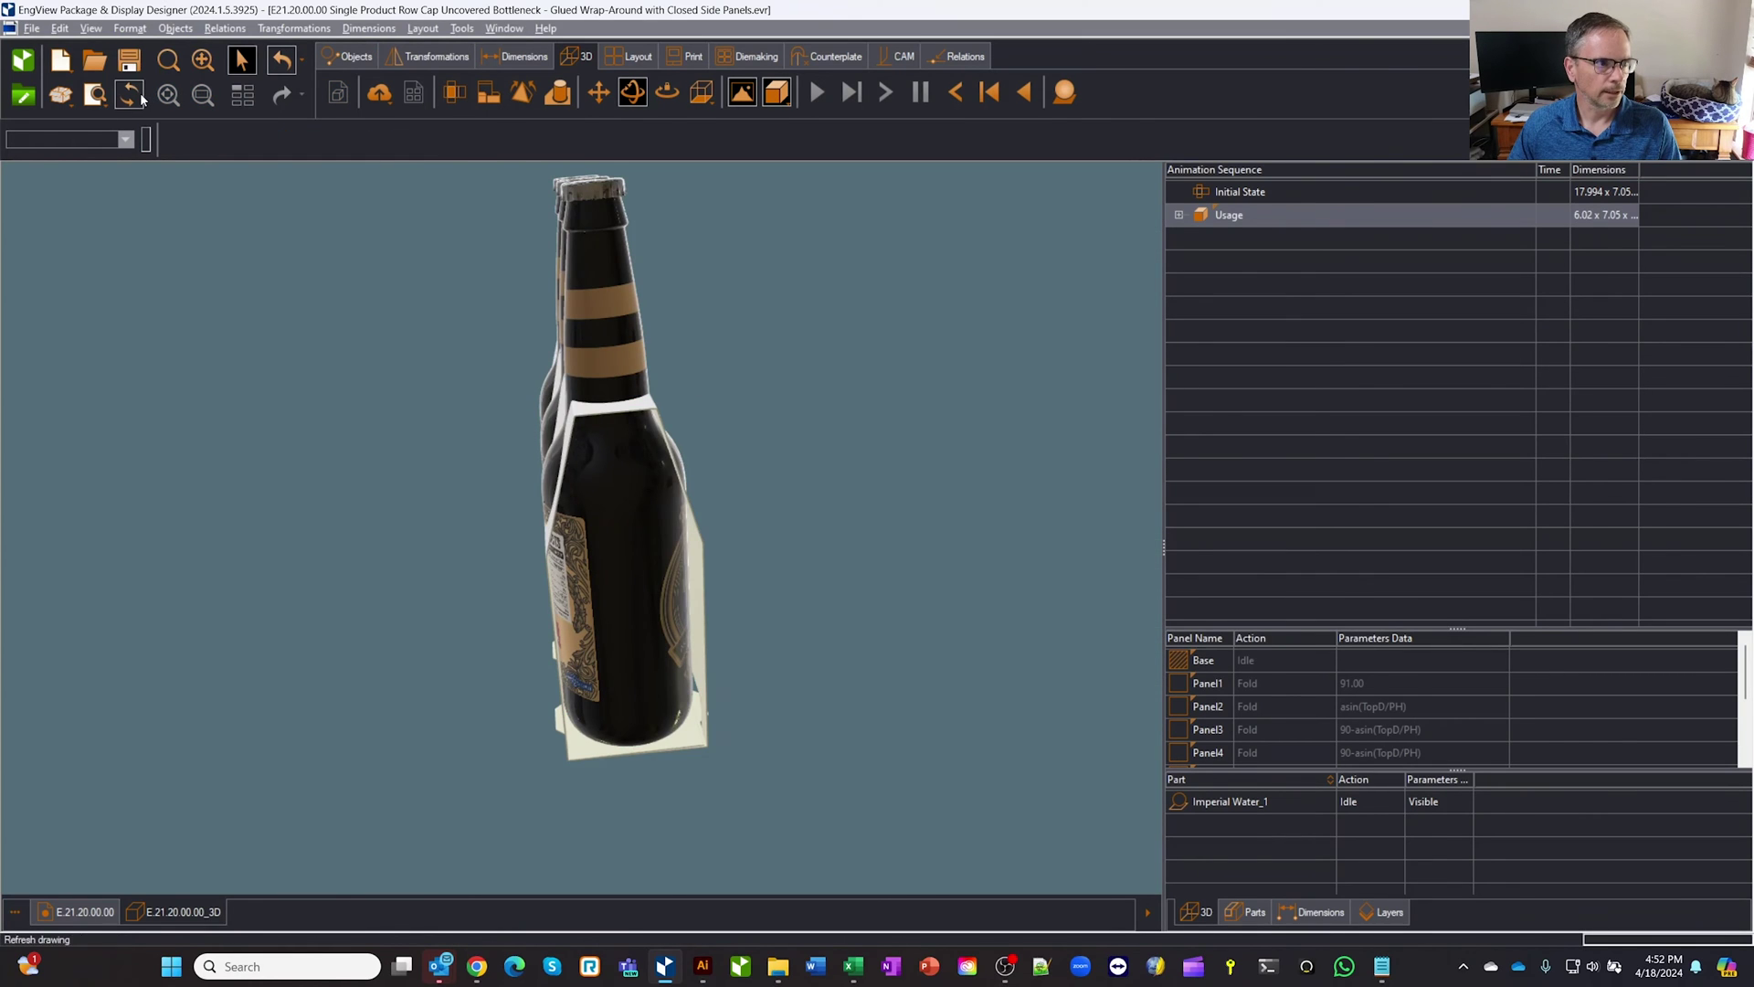
pyautogui.moveTo(764, 423); pyautogui.dragTo(780, 388)
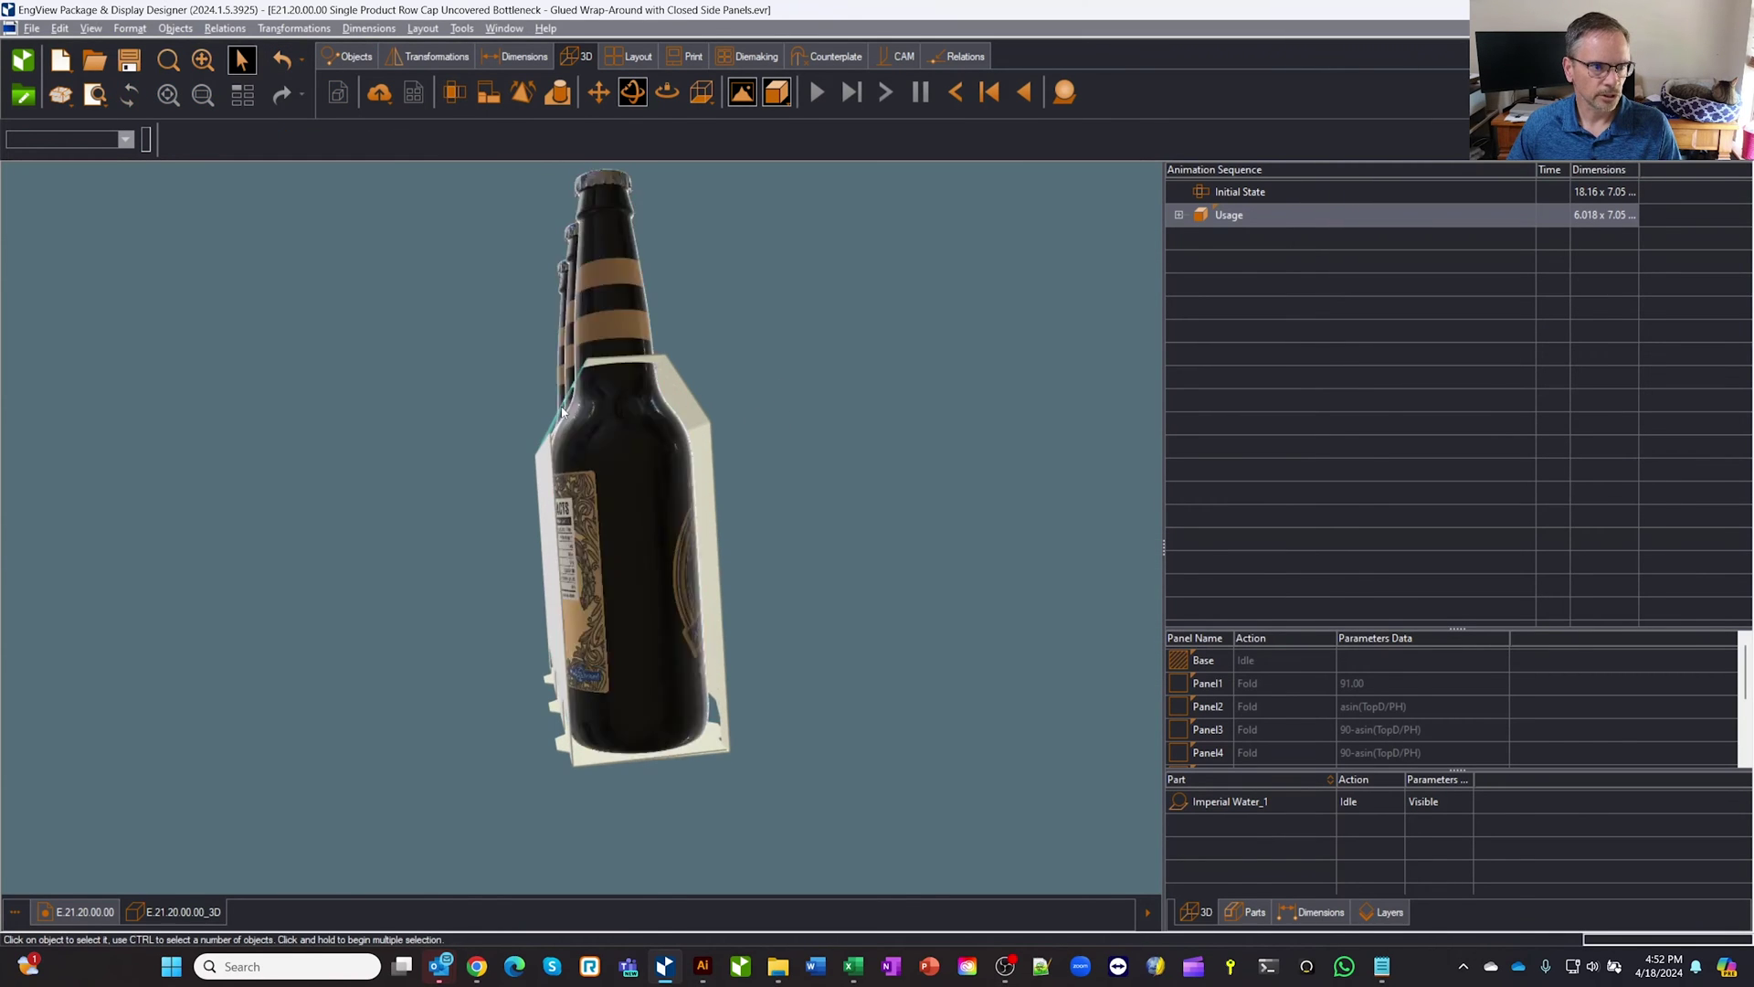
pyautogui.moveTo(785, 517); pyautogui.dragTo(740, 630)
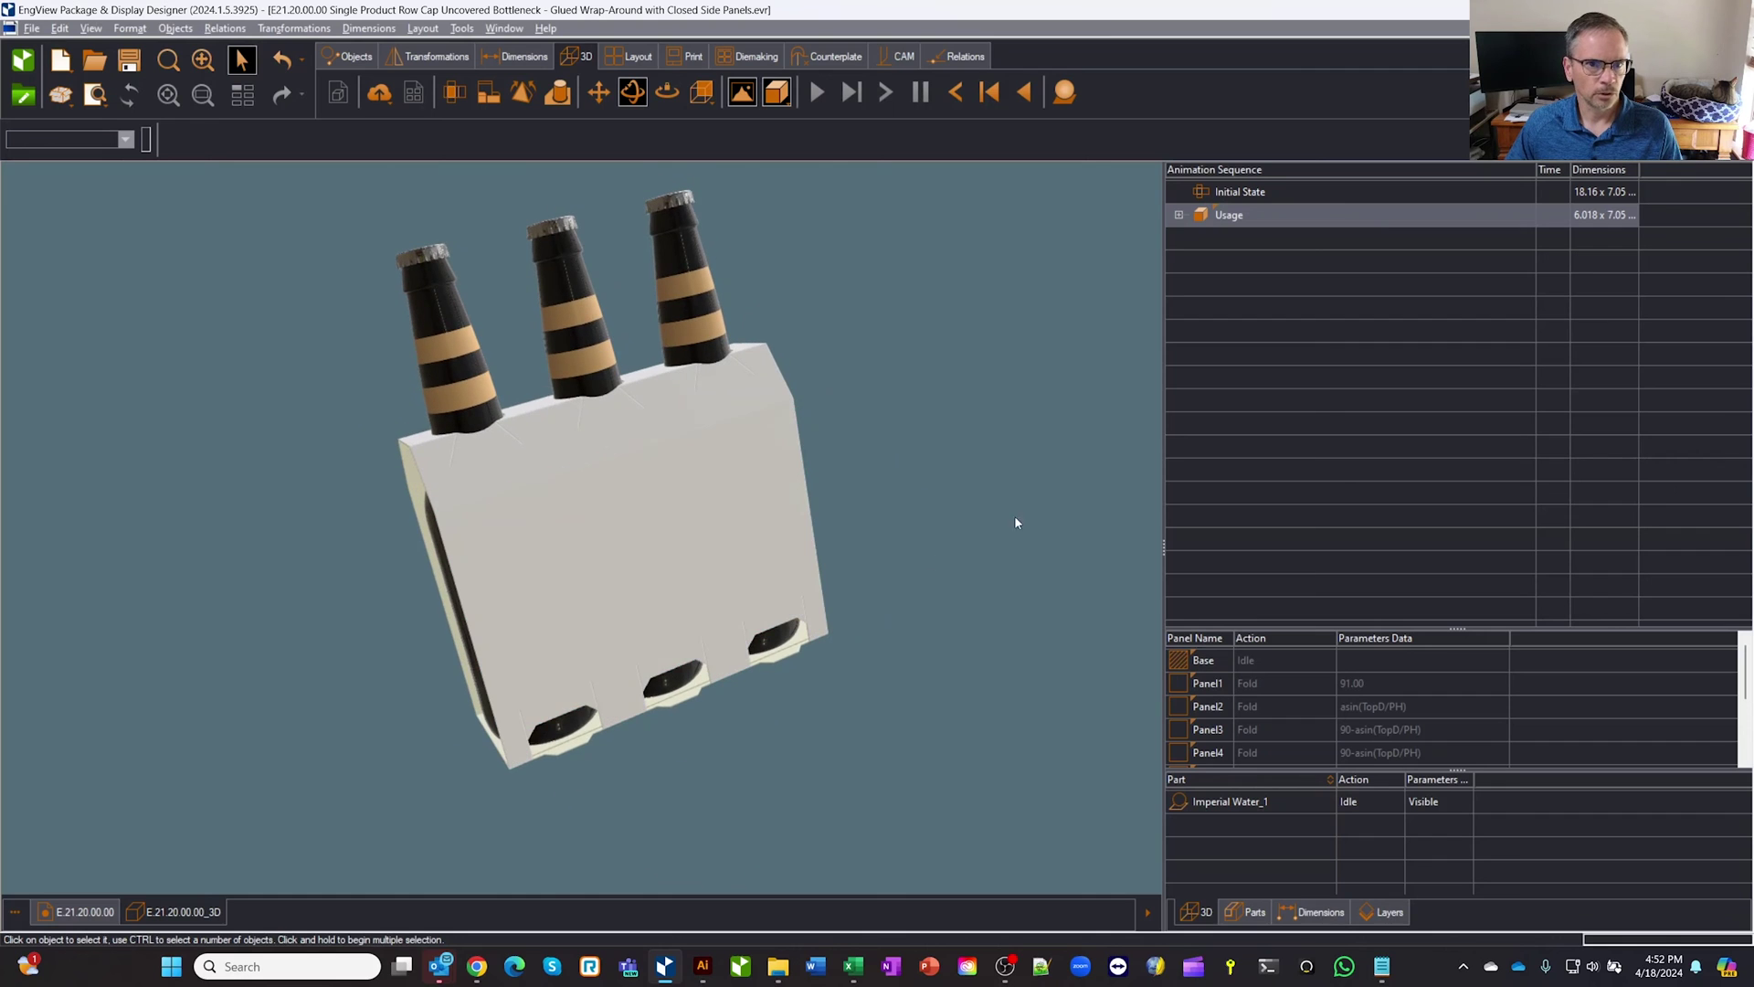
pyautogui.click(85, 912)
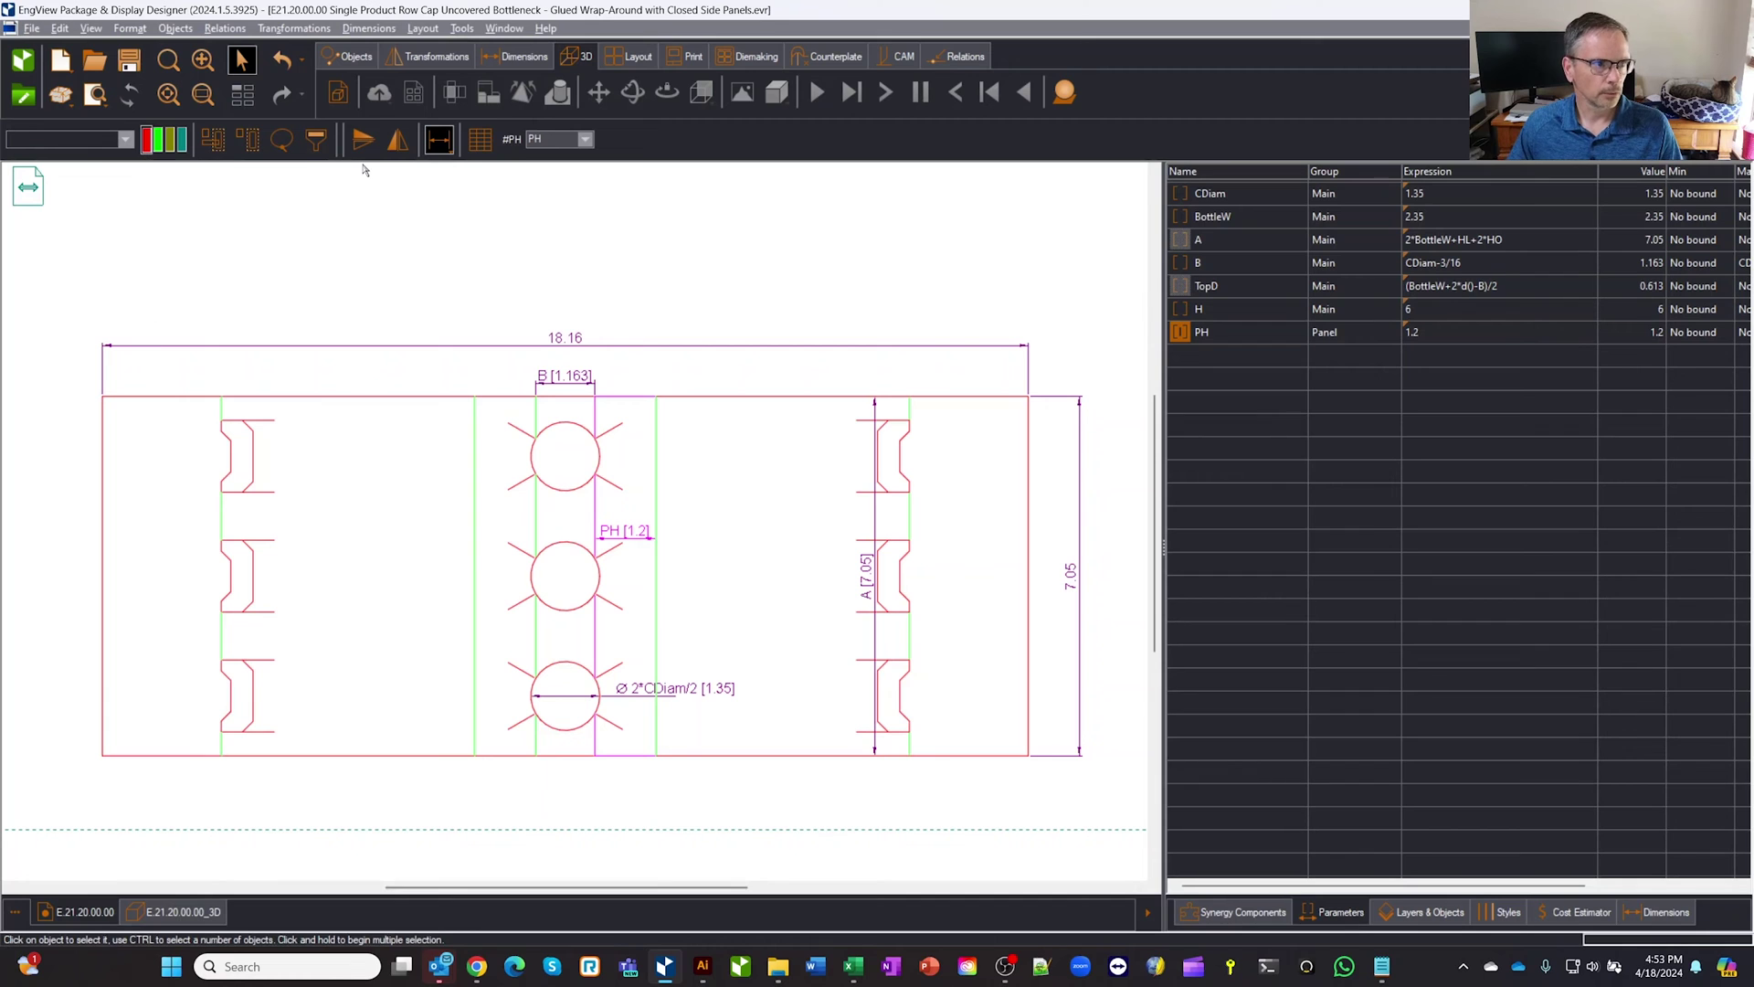
# - Delete the middle row of holes and slots and check the rebuilt carton in 3D
pyautogui.moveTo(170, 518); pyautogui.dragTo(953, 630)
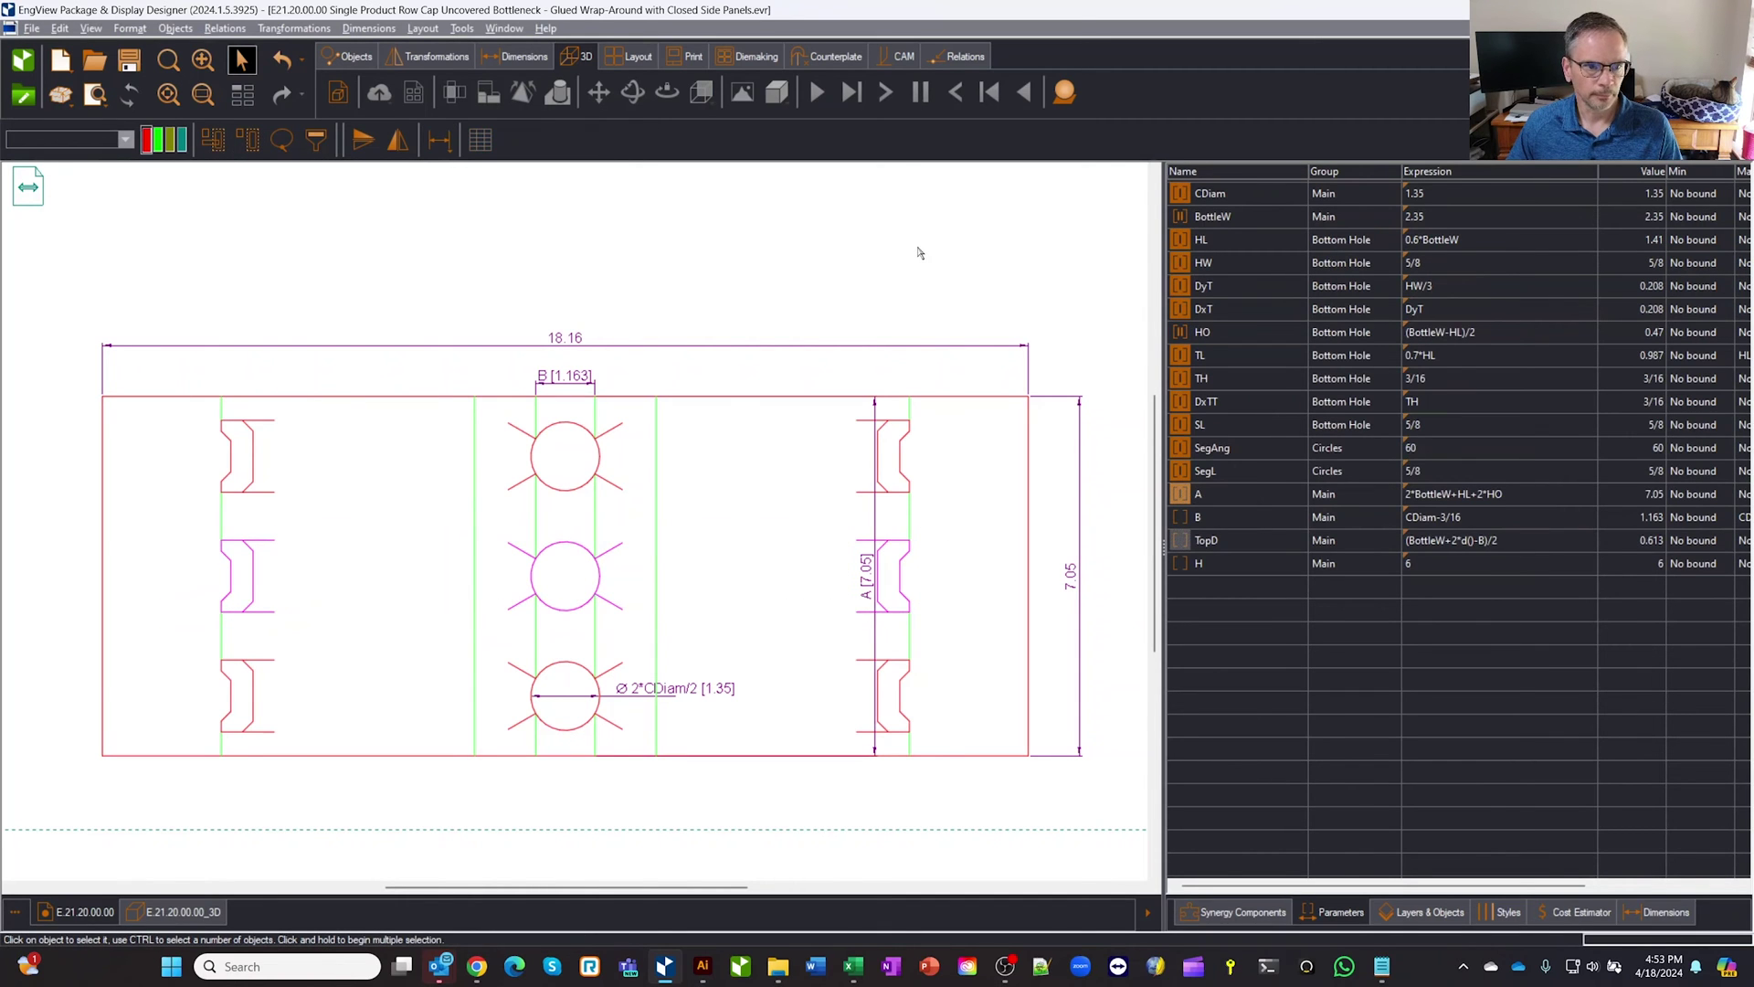
pyautogui.press('Delete')
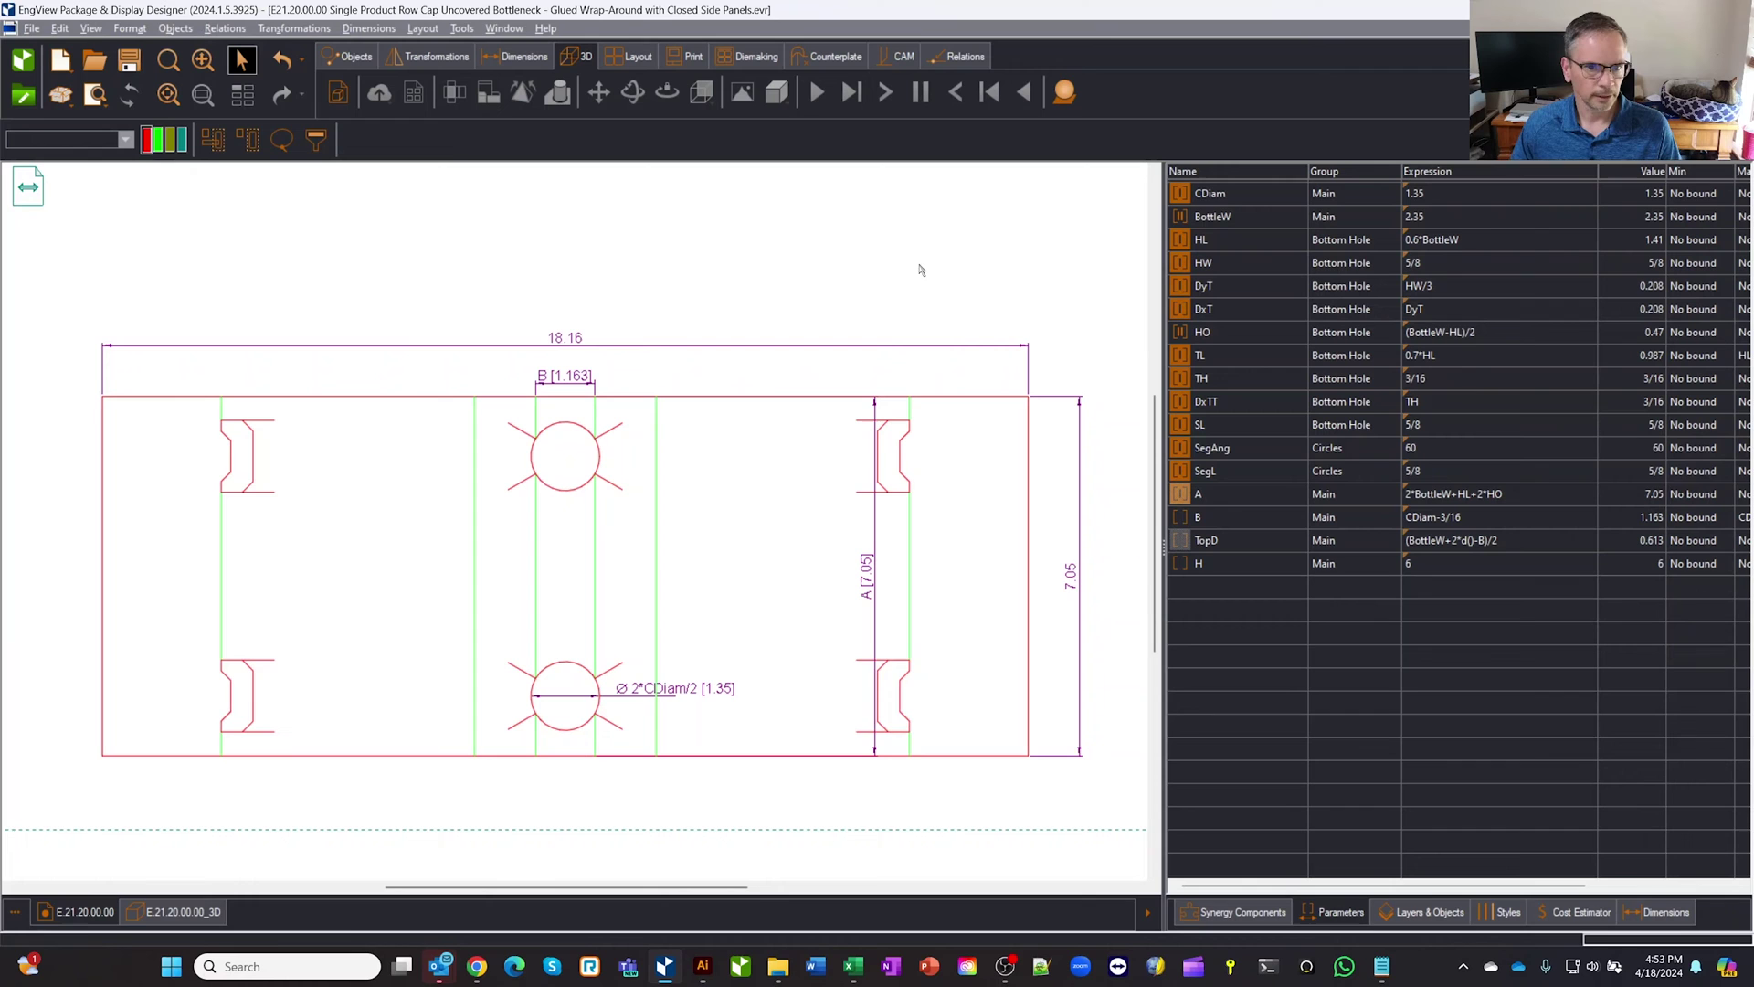
pyautogui.click(183, 912)
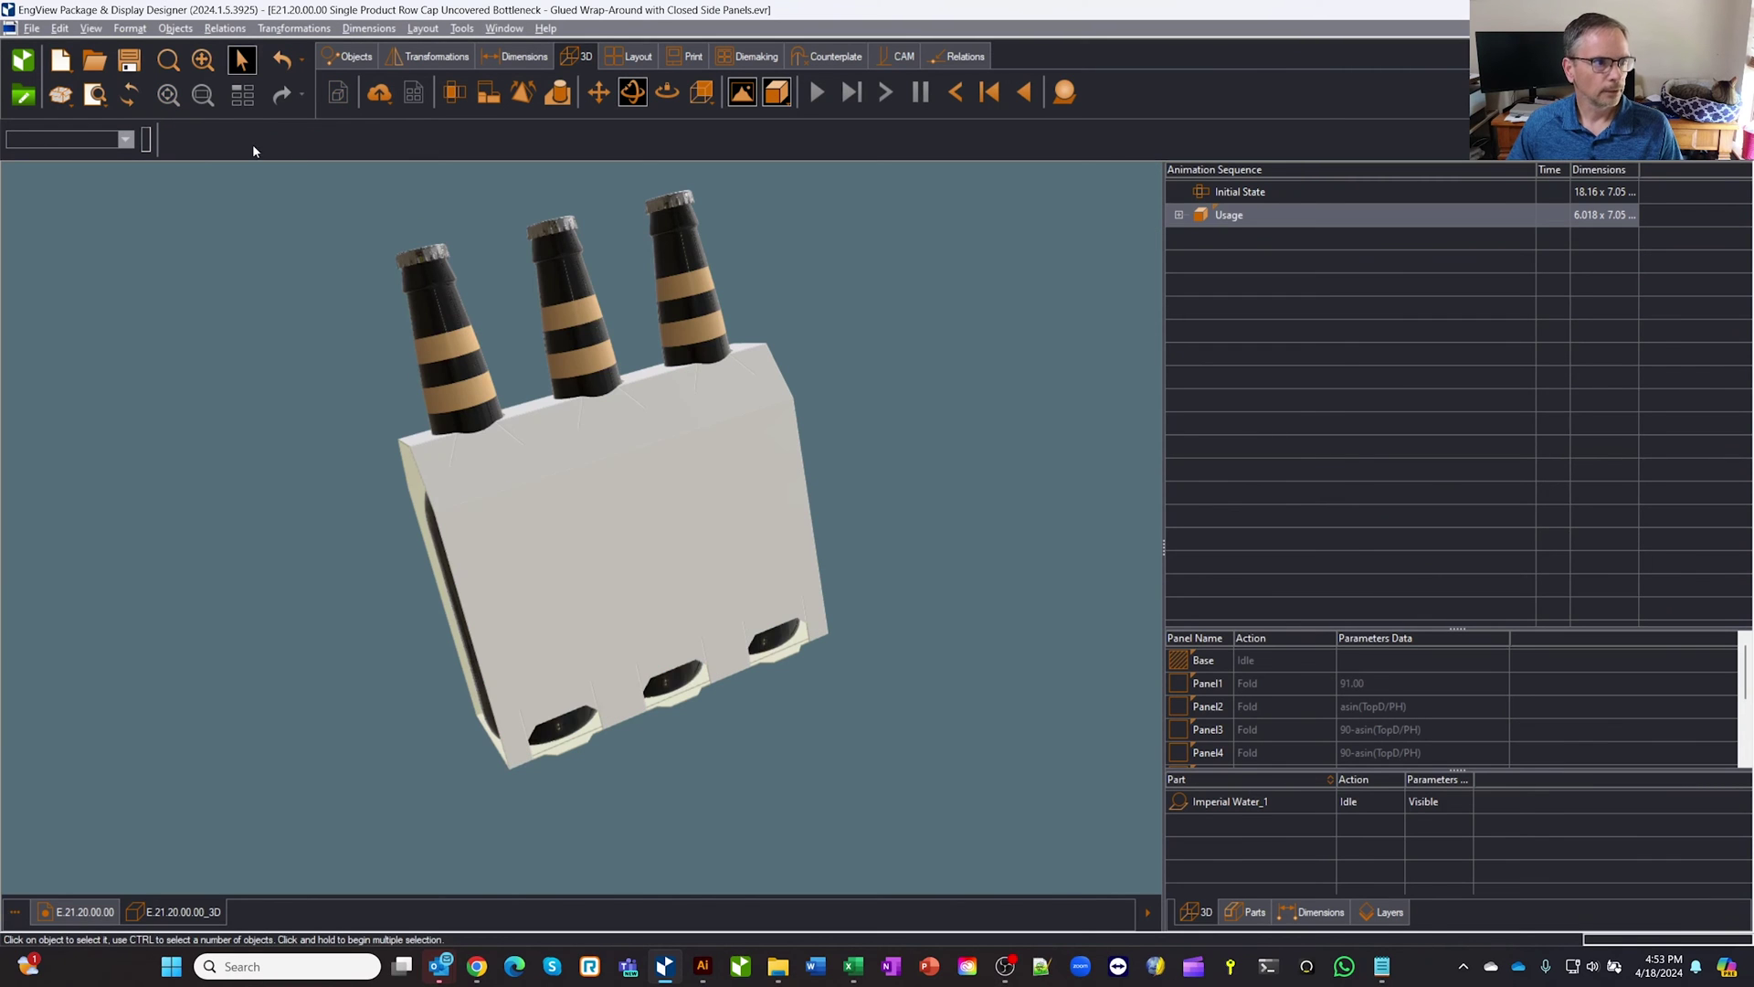
pyautogui.click(141, 99)
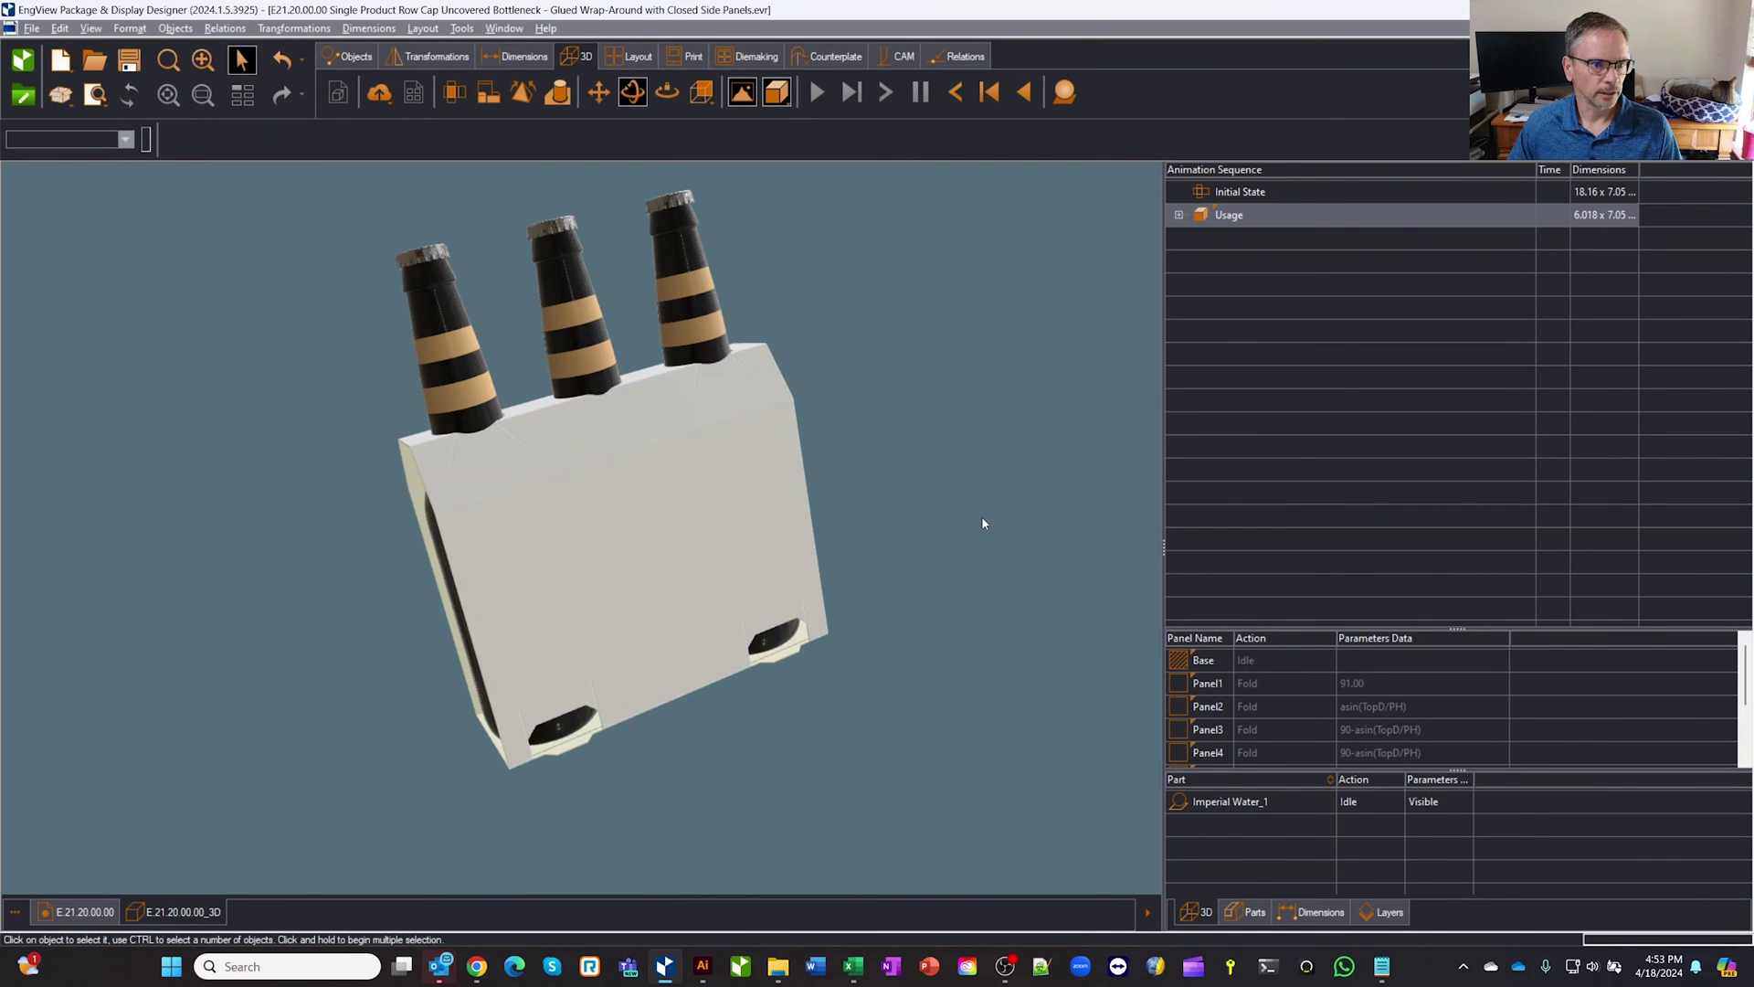
pyautogui.moveTo(976, 505); pyautogui.dragTo(694, 482)
pyautogui.moveTo(504, 670); pyautogui.dragTo(551, 628)
pyautogui.click(80, 912)
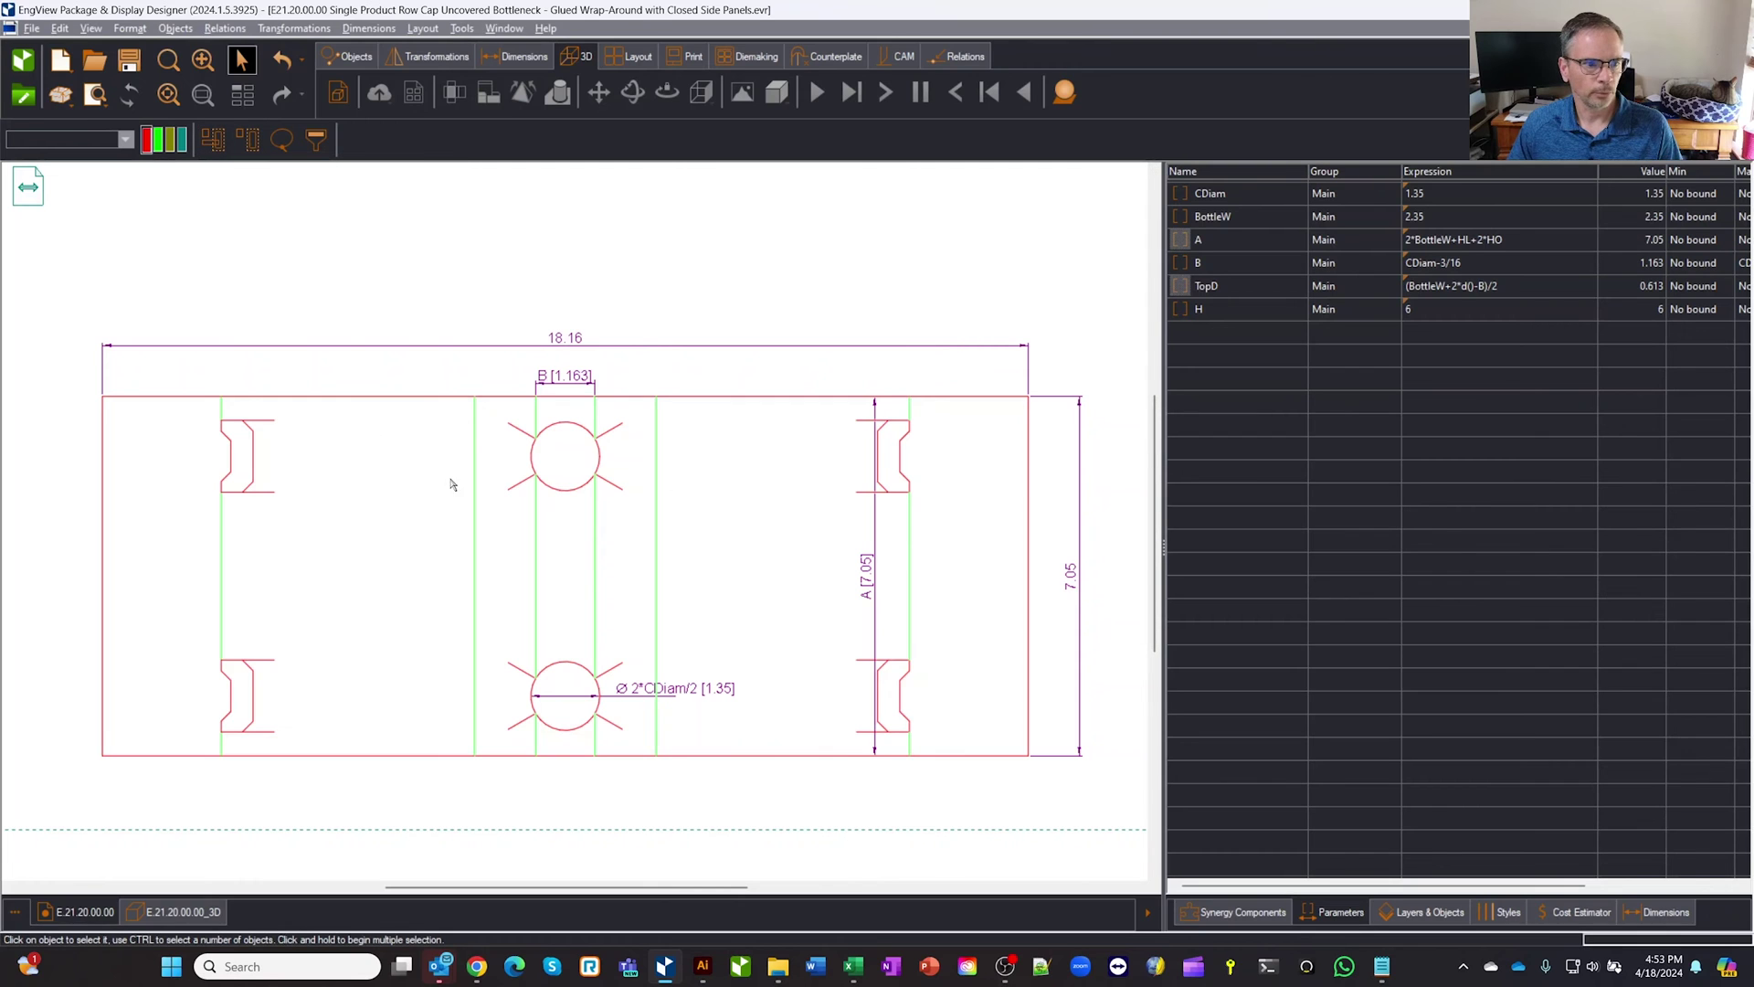
# - Change A's expression to 1*BottleW+HL+2*HO, reducing the blank height to 4.7
pyautogui.click(1412, 243)
pyautogui.click(1412, 241)
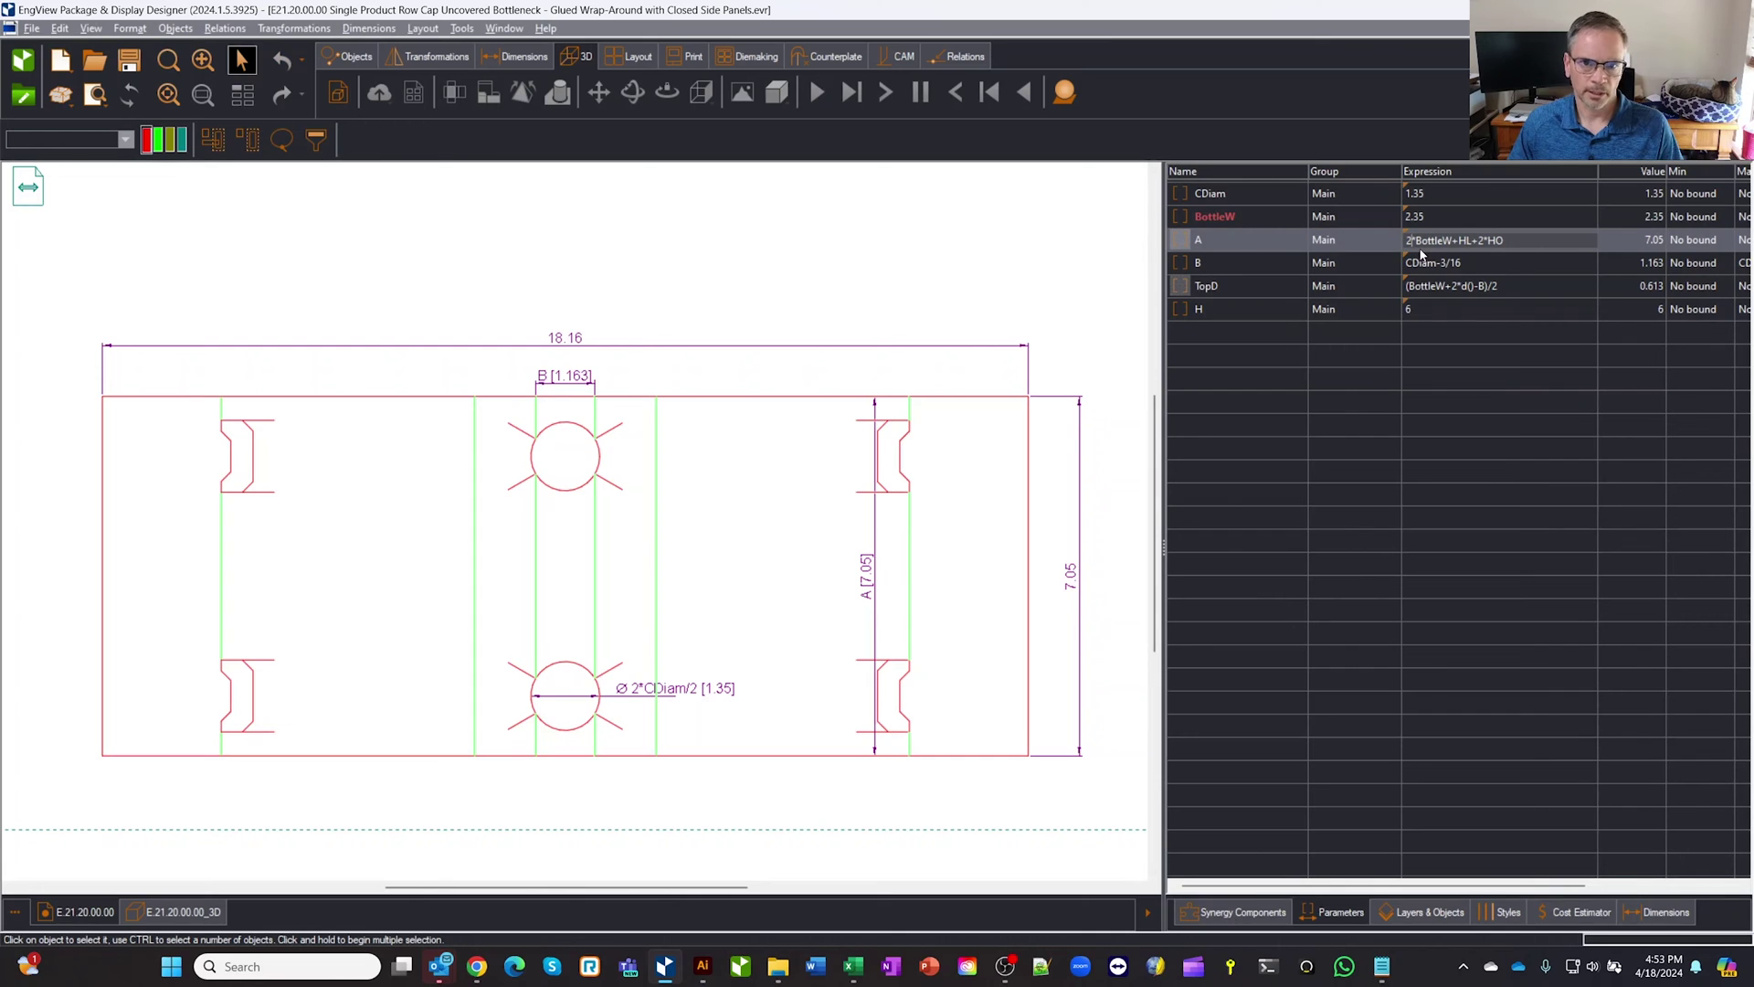
pyautogui.press('BackSpace')
pyautogui.write('1')
pyautogui.press('Return')
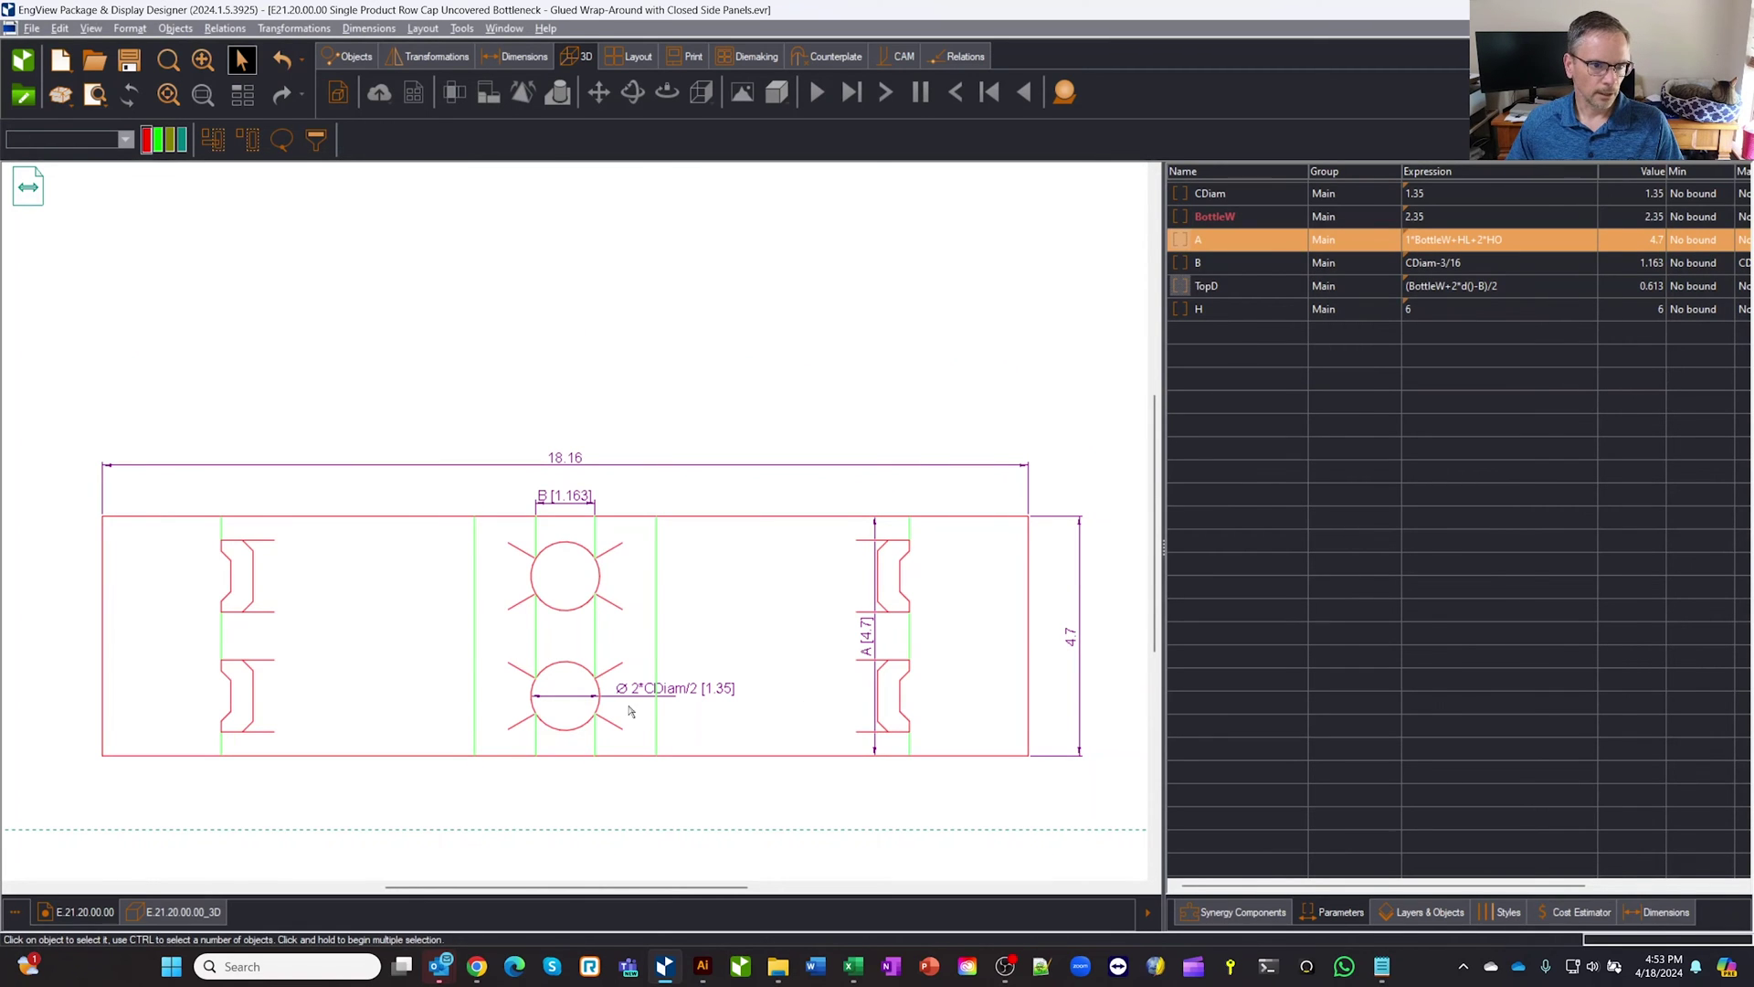
# - Rebuild the shortened 4.7-high carton in 3D, then return to the flat design
pyautogui.click(178, 912)
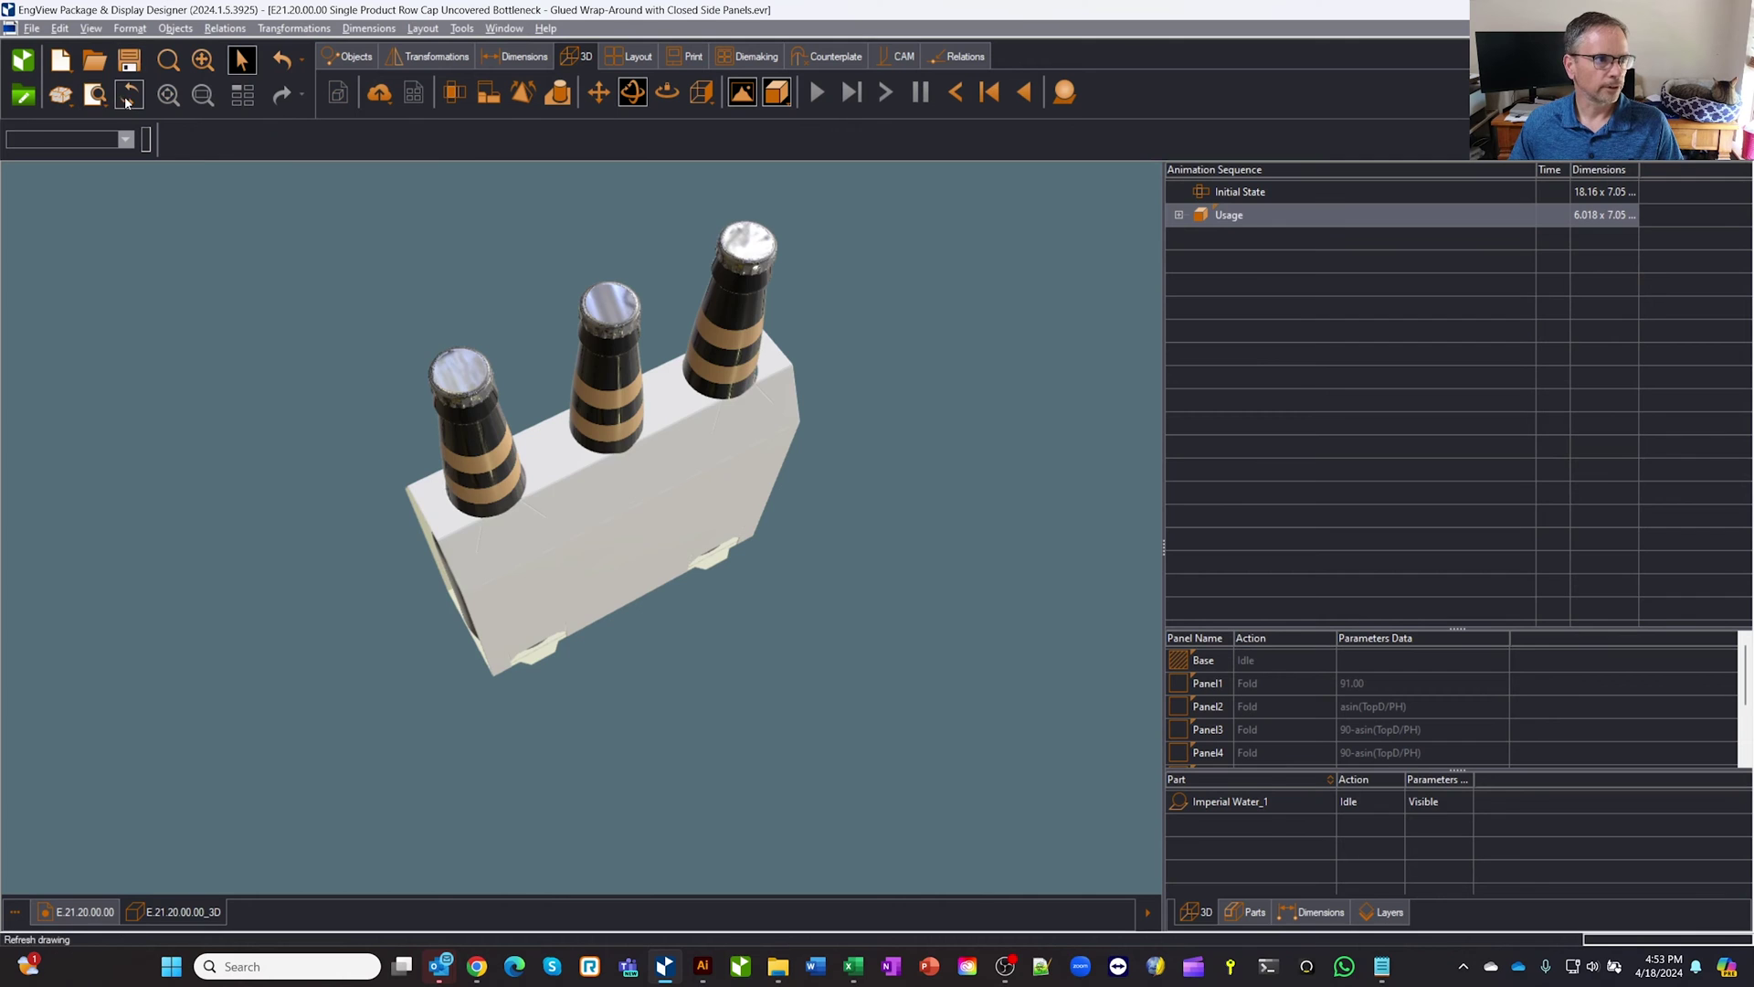
pyautogui.click(129, 94)
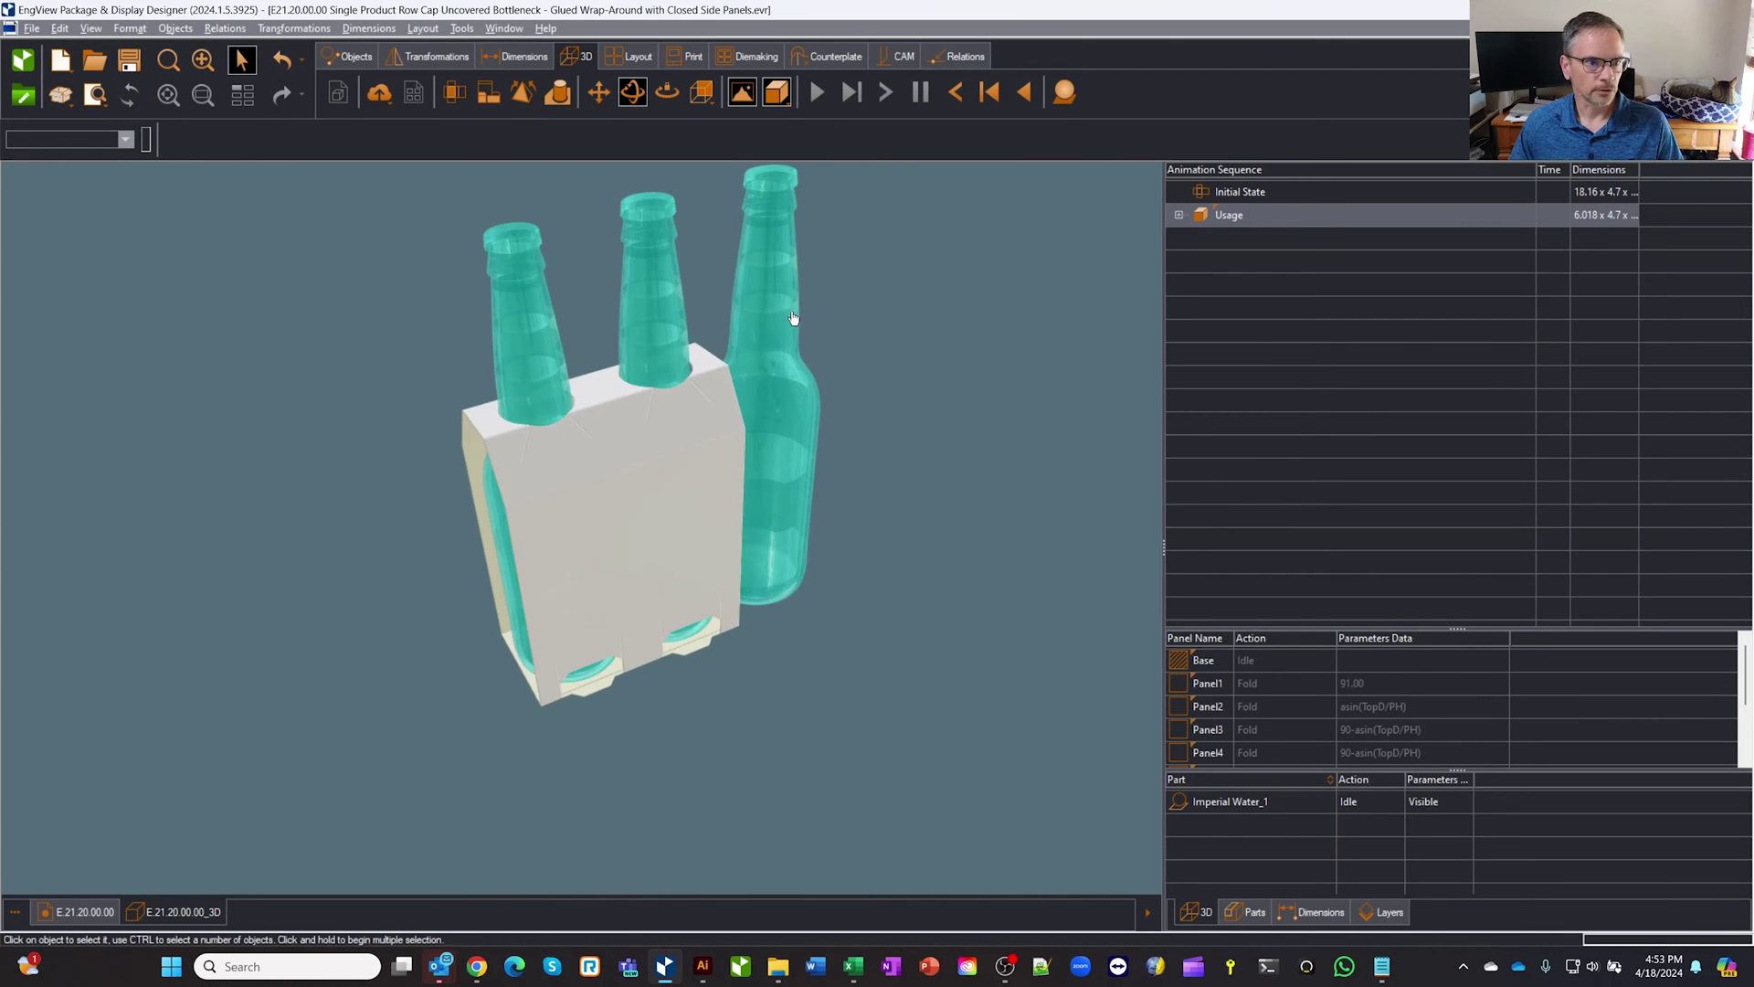
pyautogui.moveTo(793, 318); pyautogui.dragTo(758, 439)
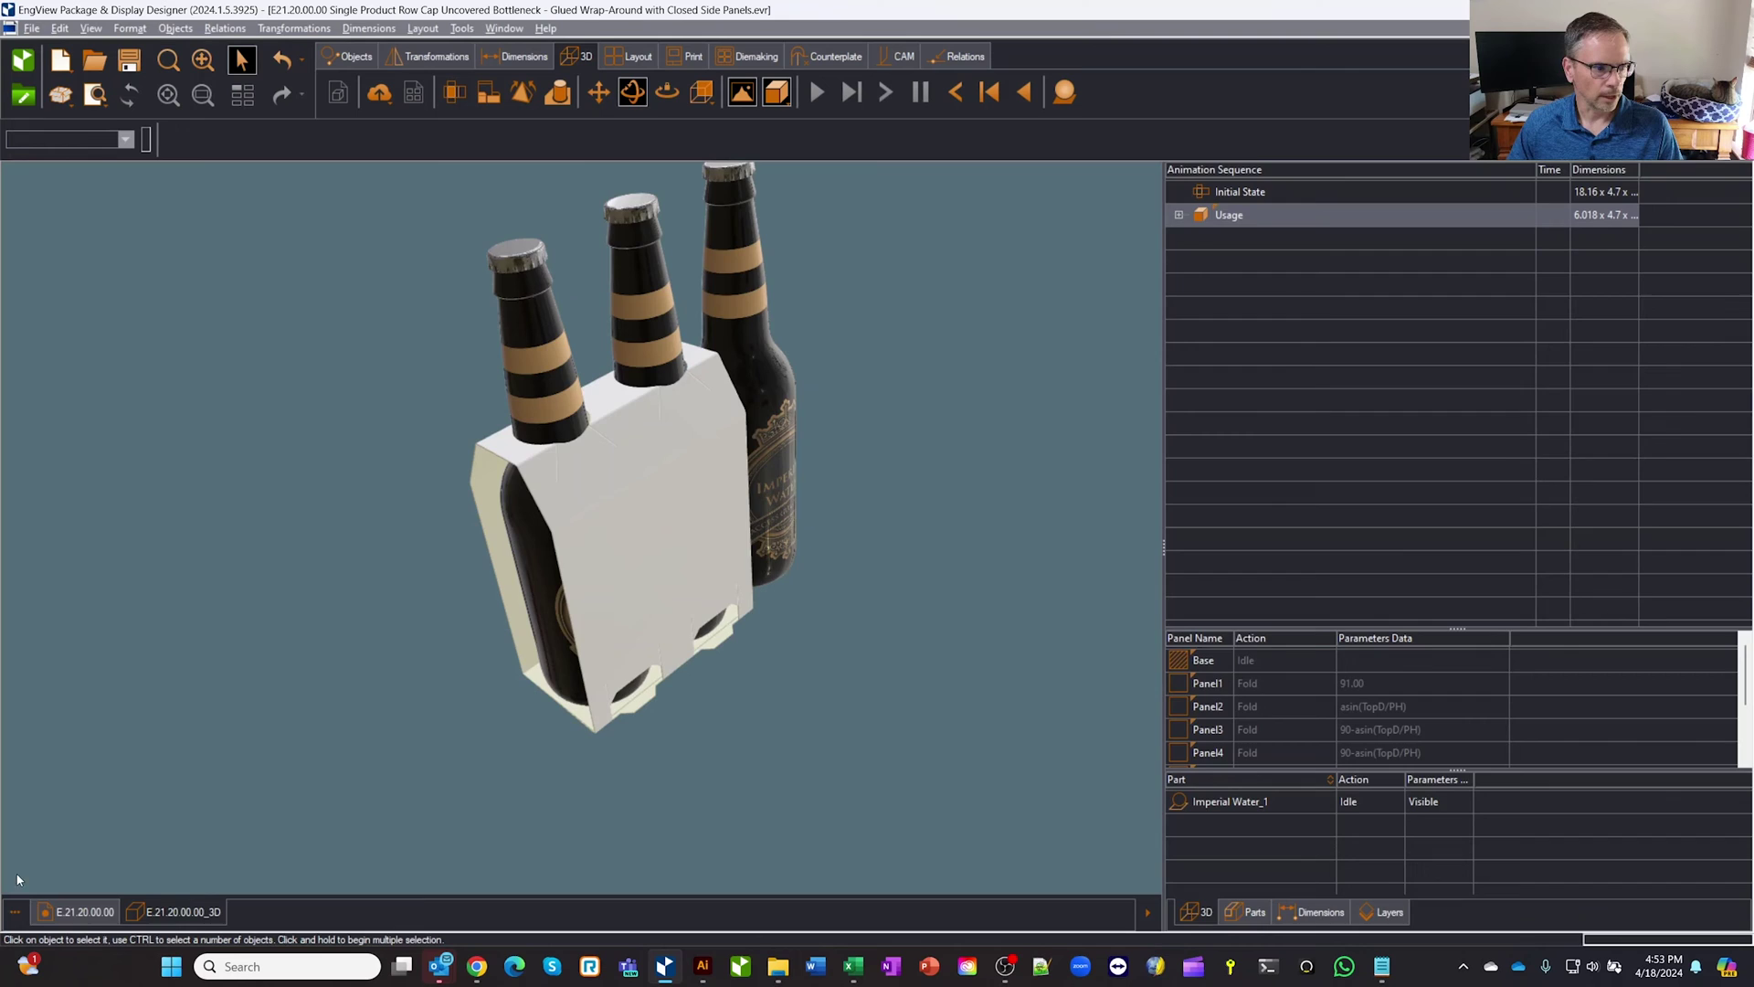
pyautogui.click(84, 916)
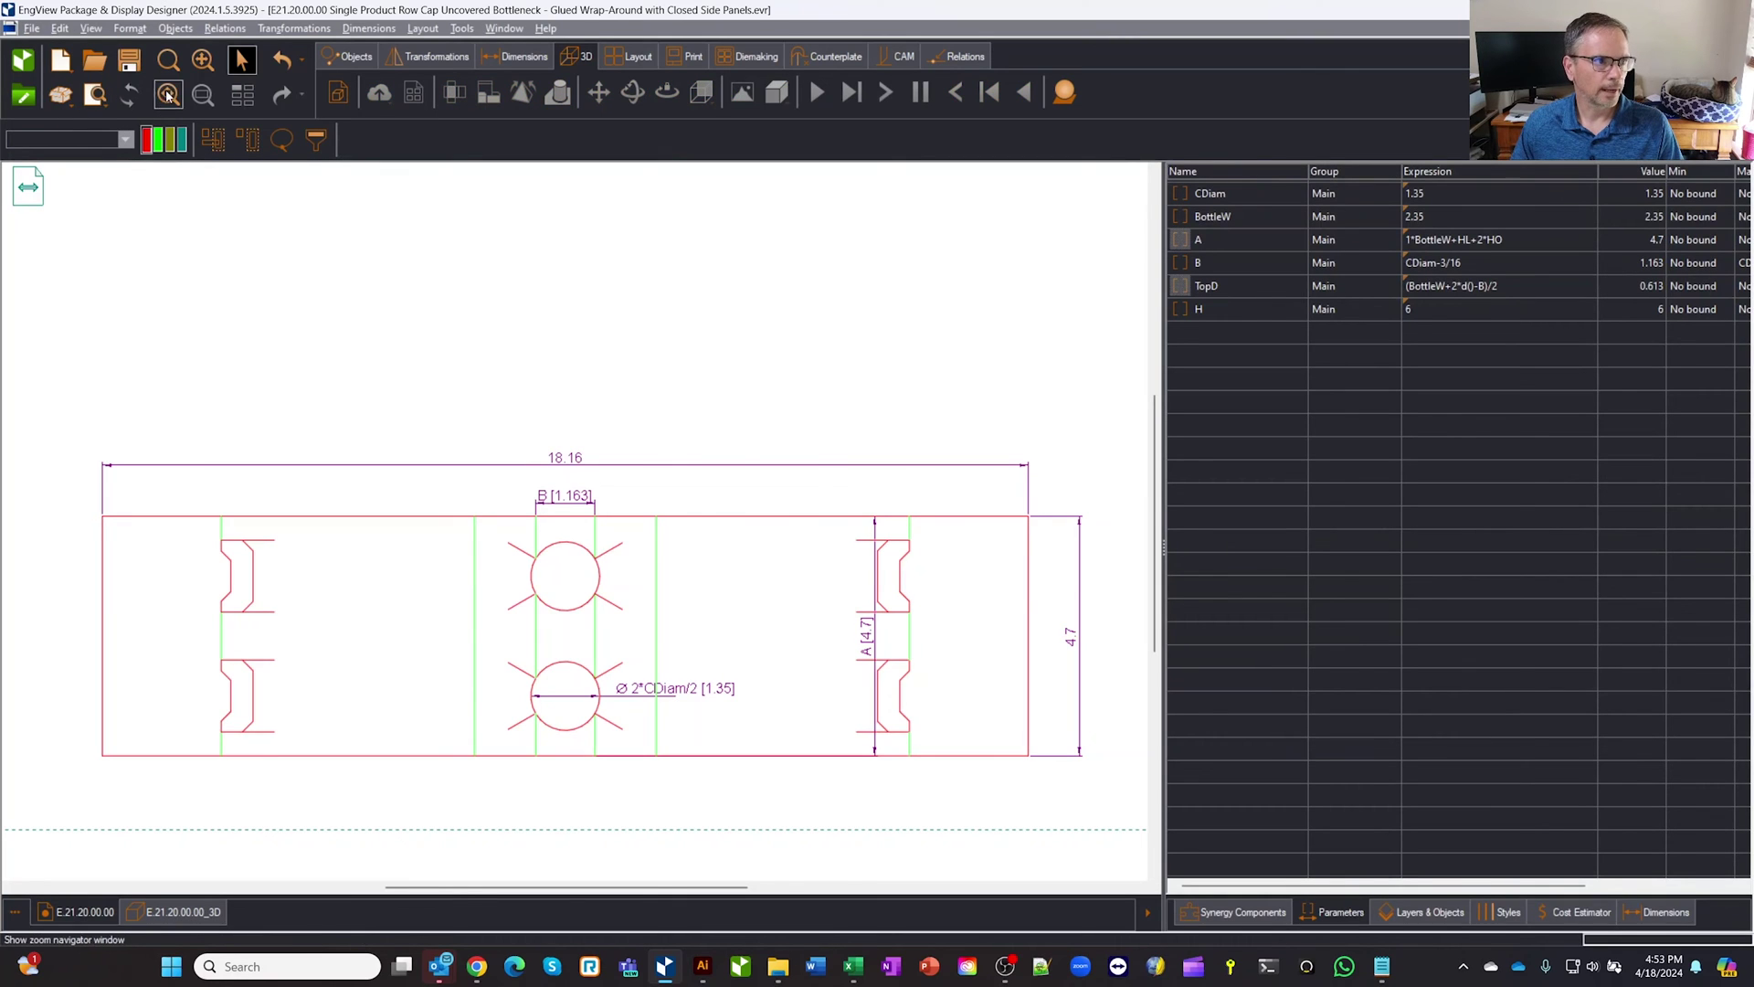
# - Undo twice to restore A and the middle row, then add a new parameter NBottles ranging 2–3
pyautogui.click(287, 62)
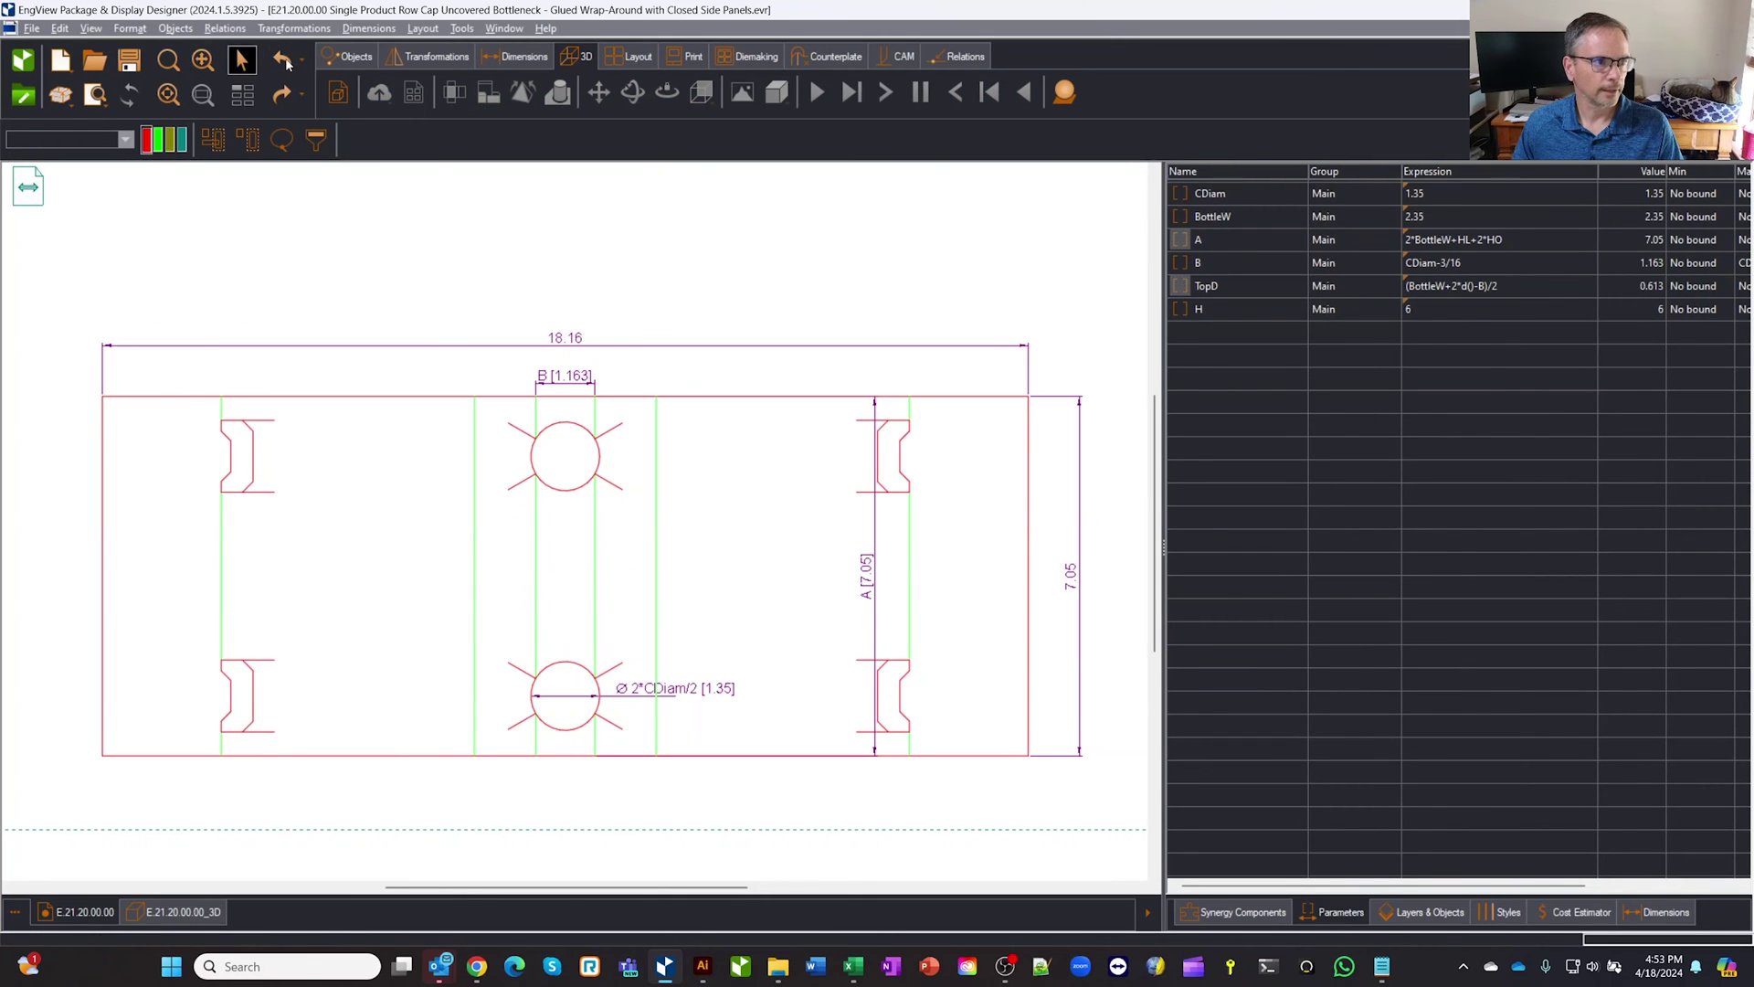
pyautogui.click(287, 62)
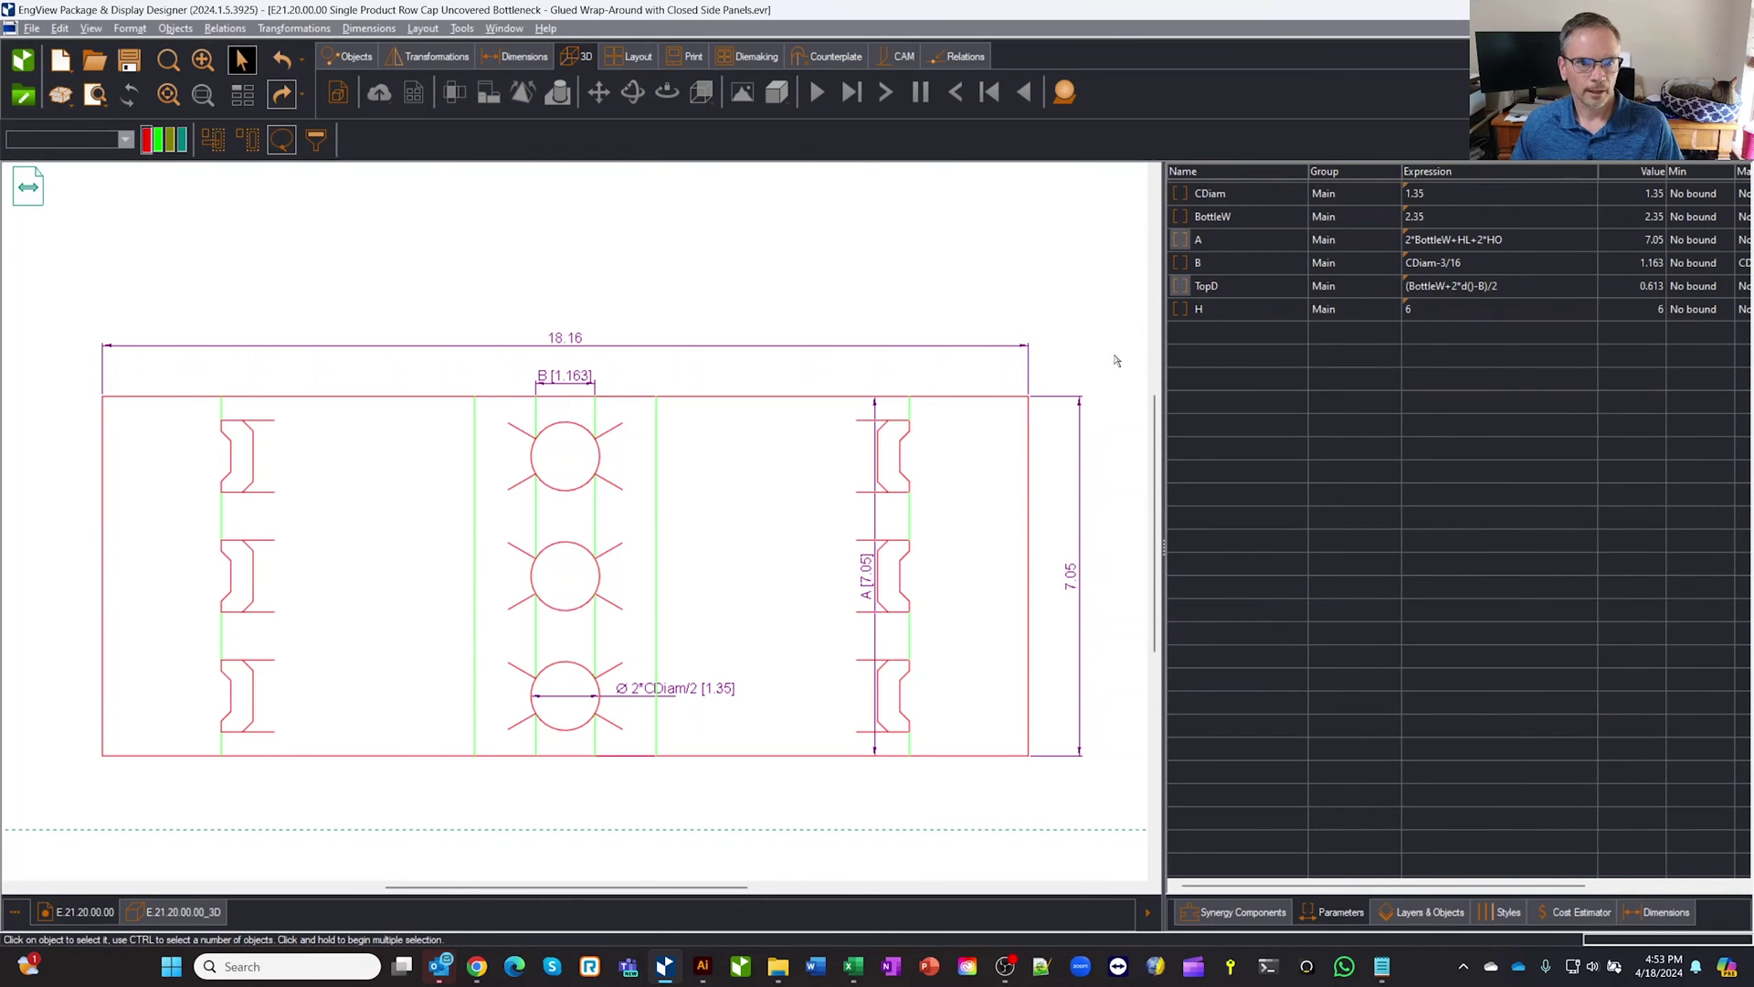
pyautogui.rightClick(1251, 327)
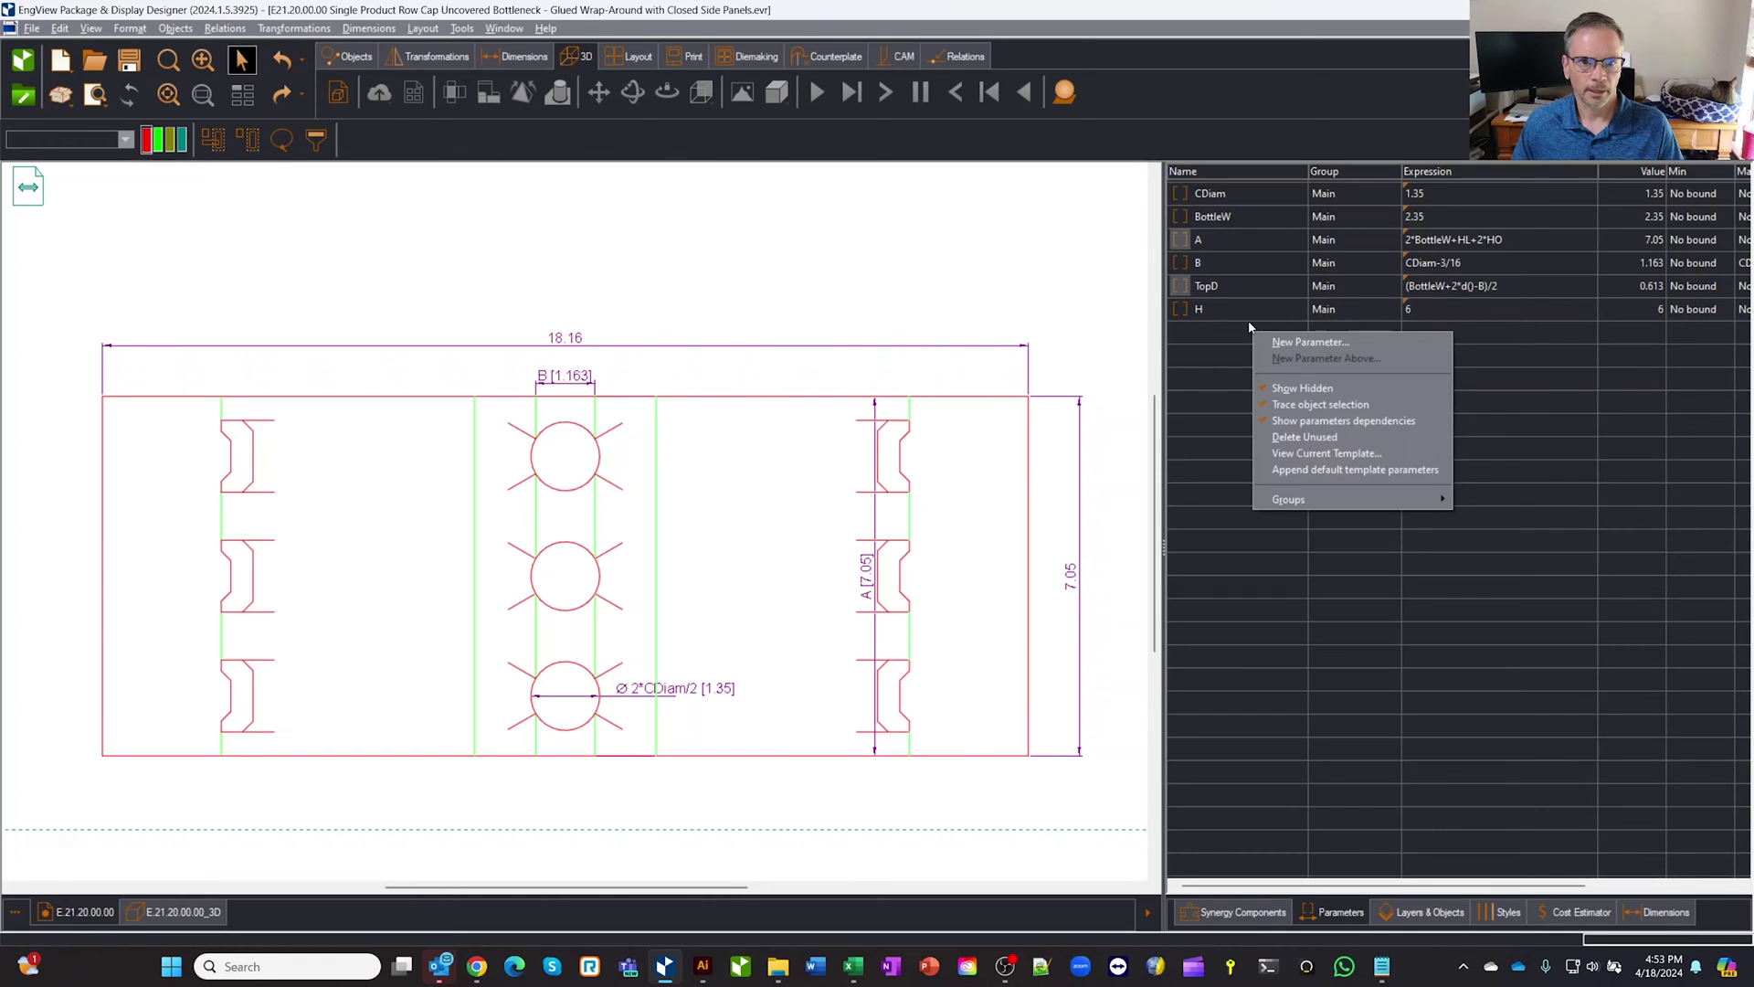
pyautogui.click(1310, 342)
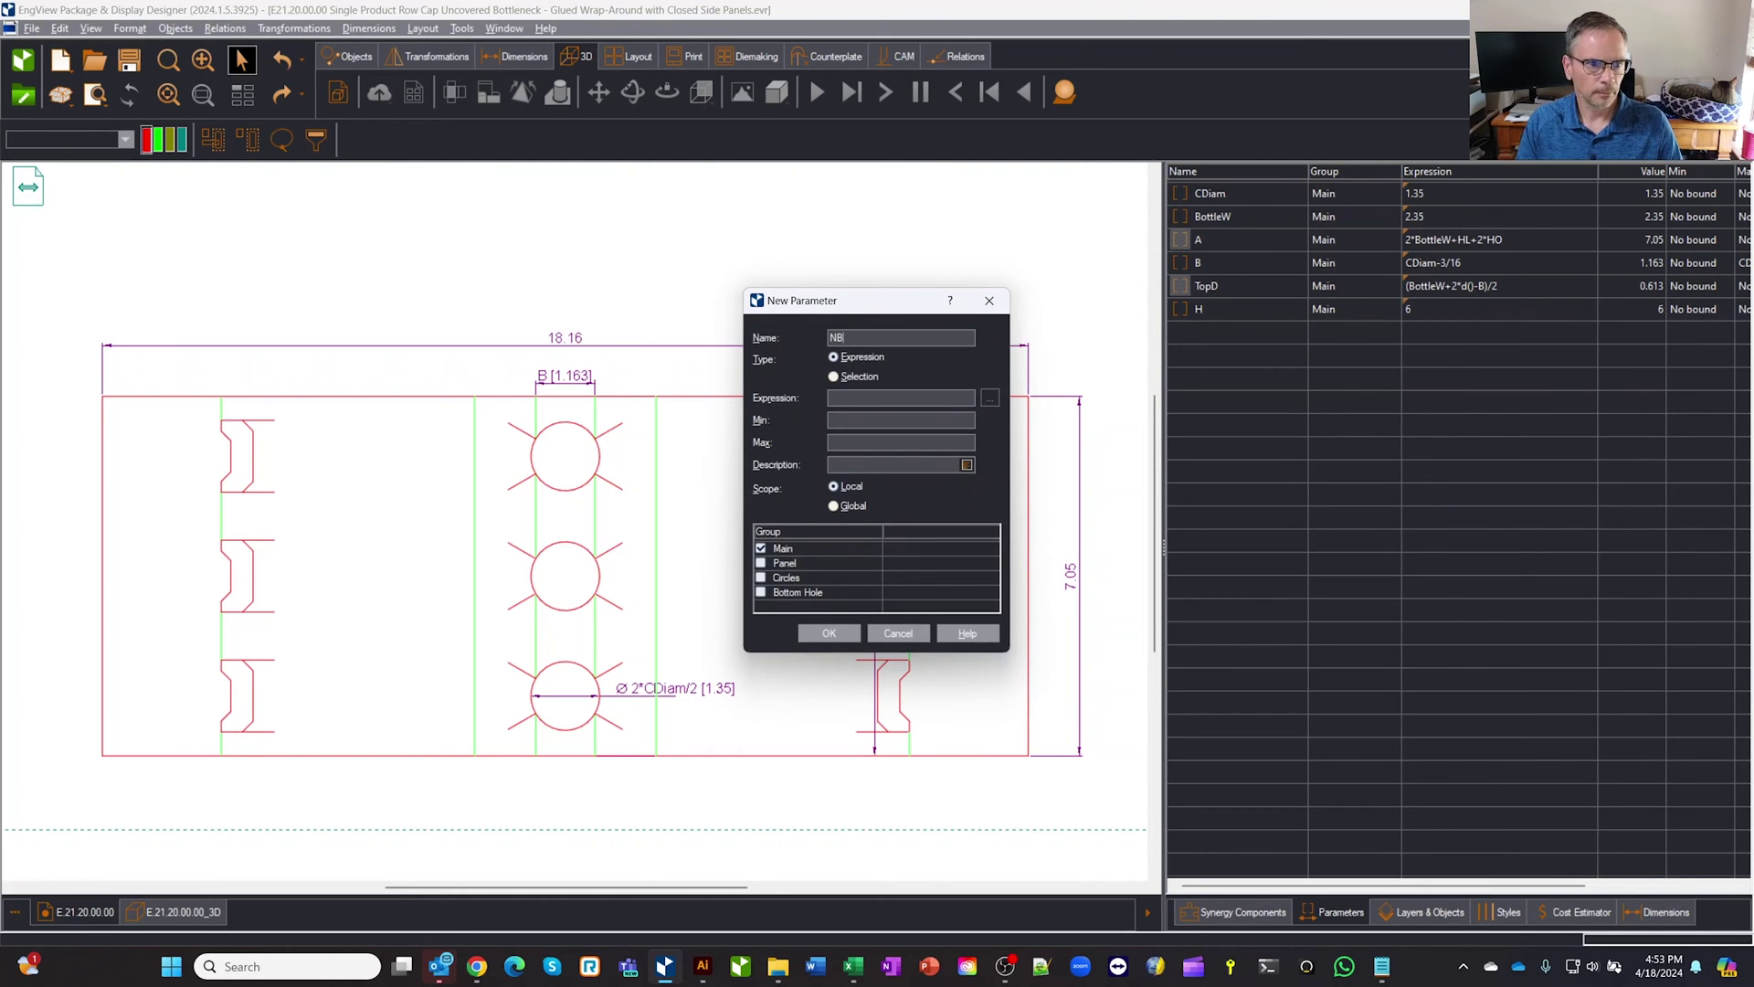
pyautogui.write('NBottles')
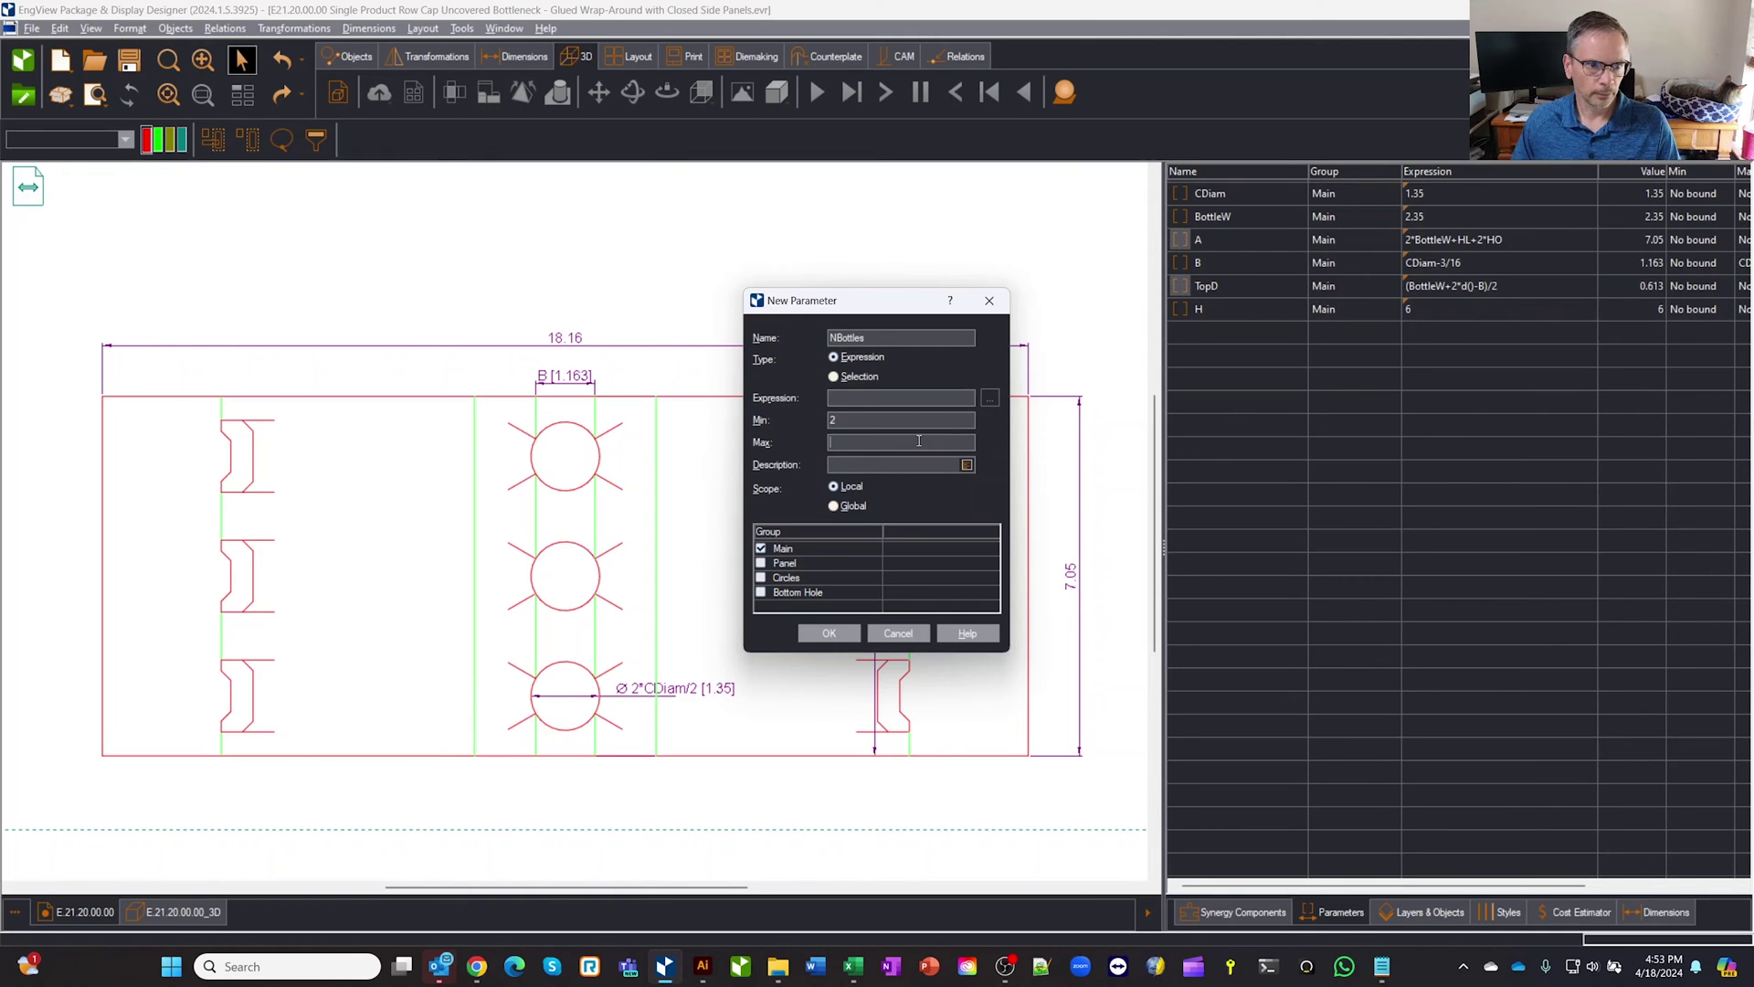
pyautogui.click(829, 633)
# - Set the NBottles expression to 3
pyautogui.click(1448, 332)
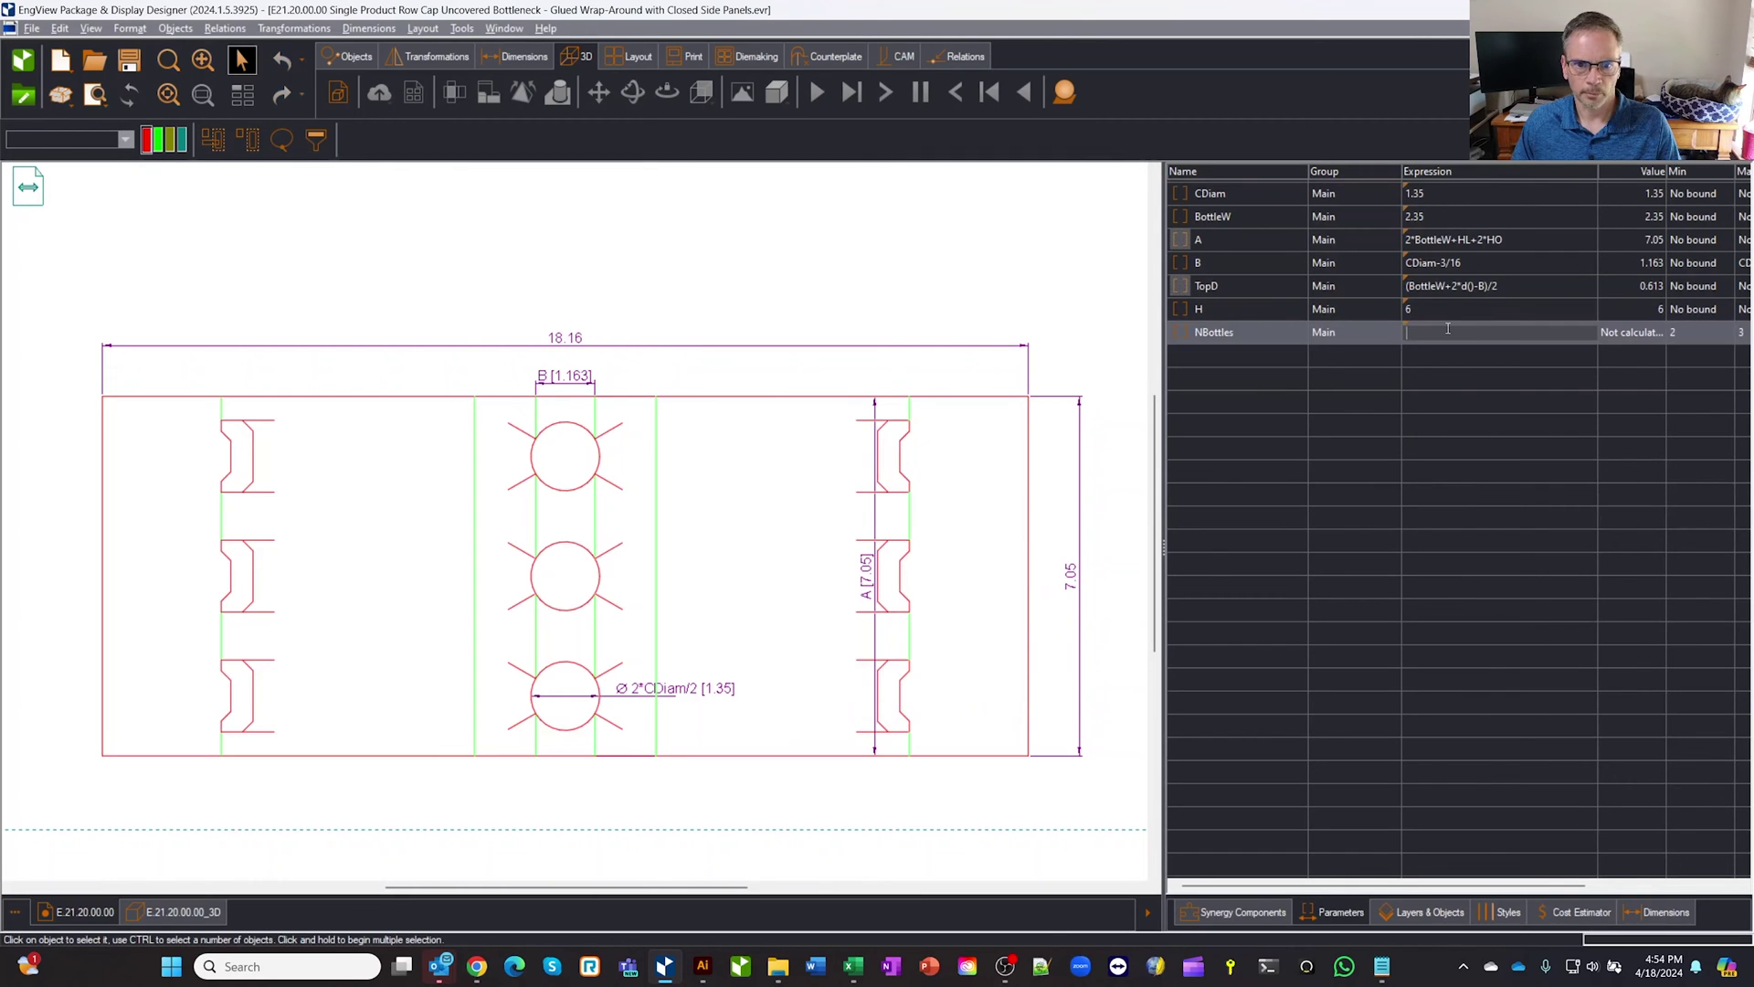
pyautogui.write('3')
pyautogui.press('Return')
pyautogui.click(1276, 330)
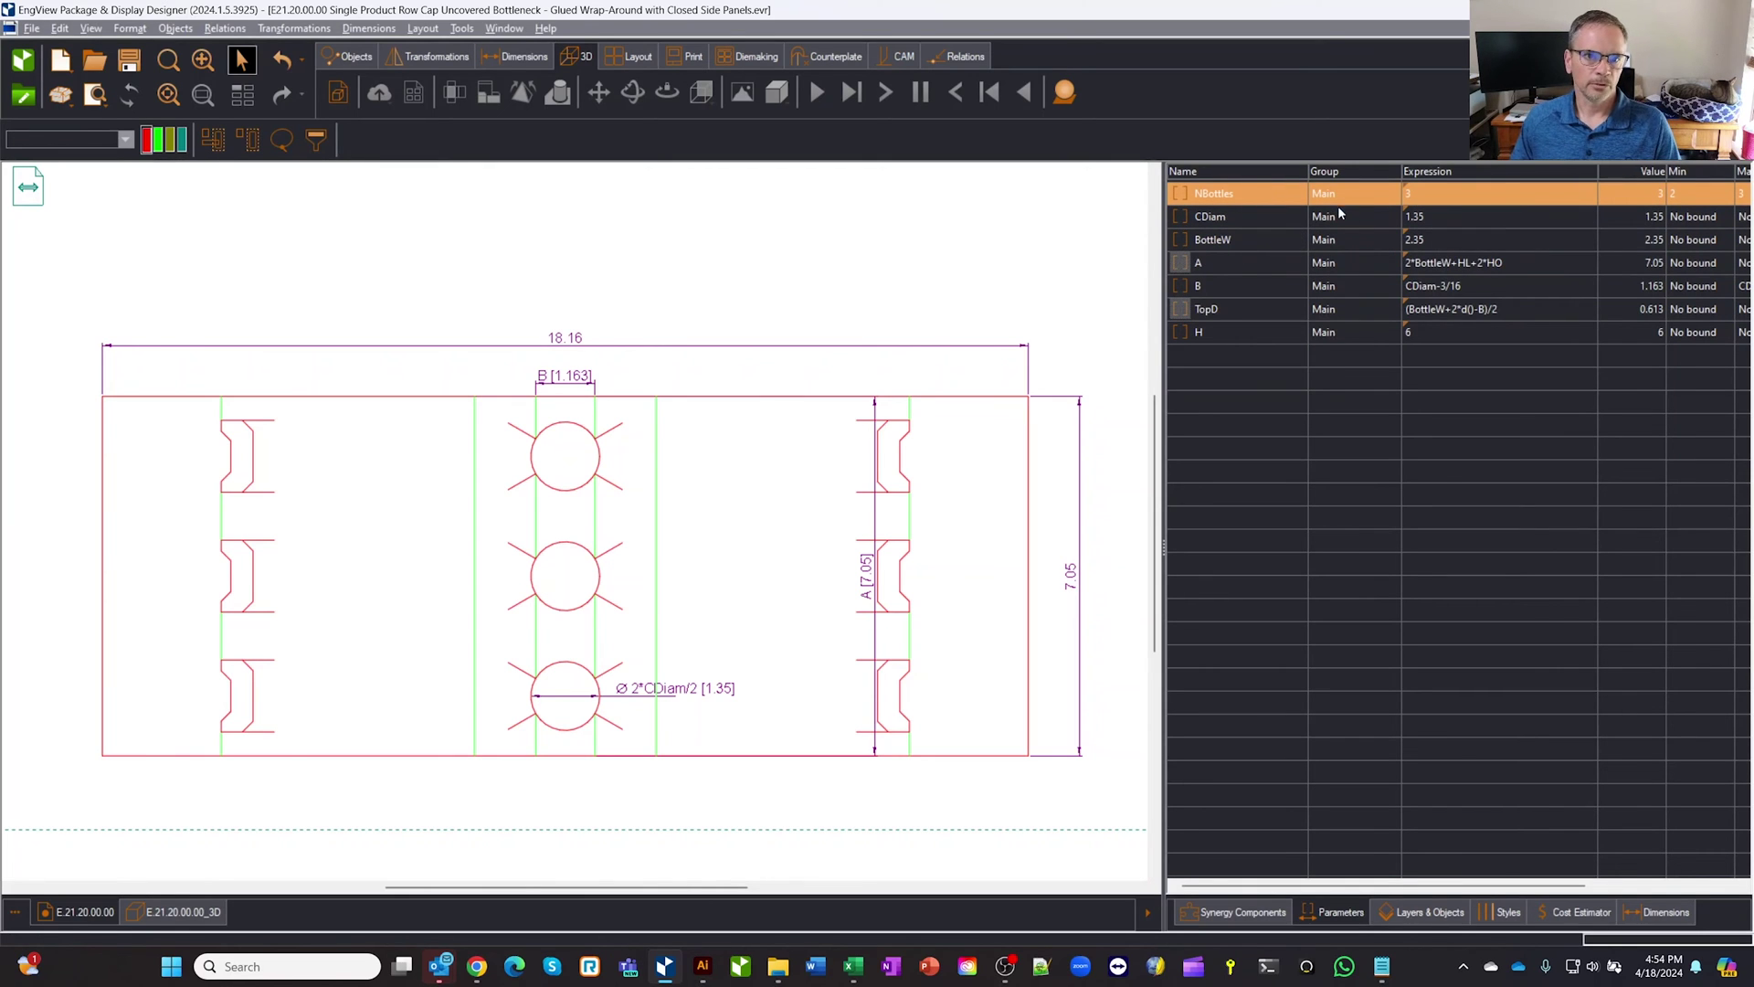
# - Replace A's multiplier 2 with (NBottles-1), giving (NBottles-1)*BottleW+HL+2*HO
pyautogui.doubleClick(1416, 263)
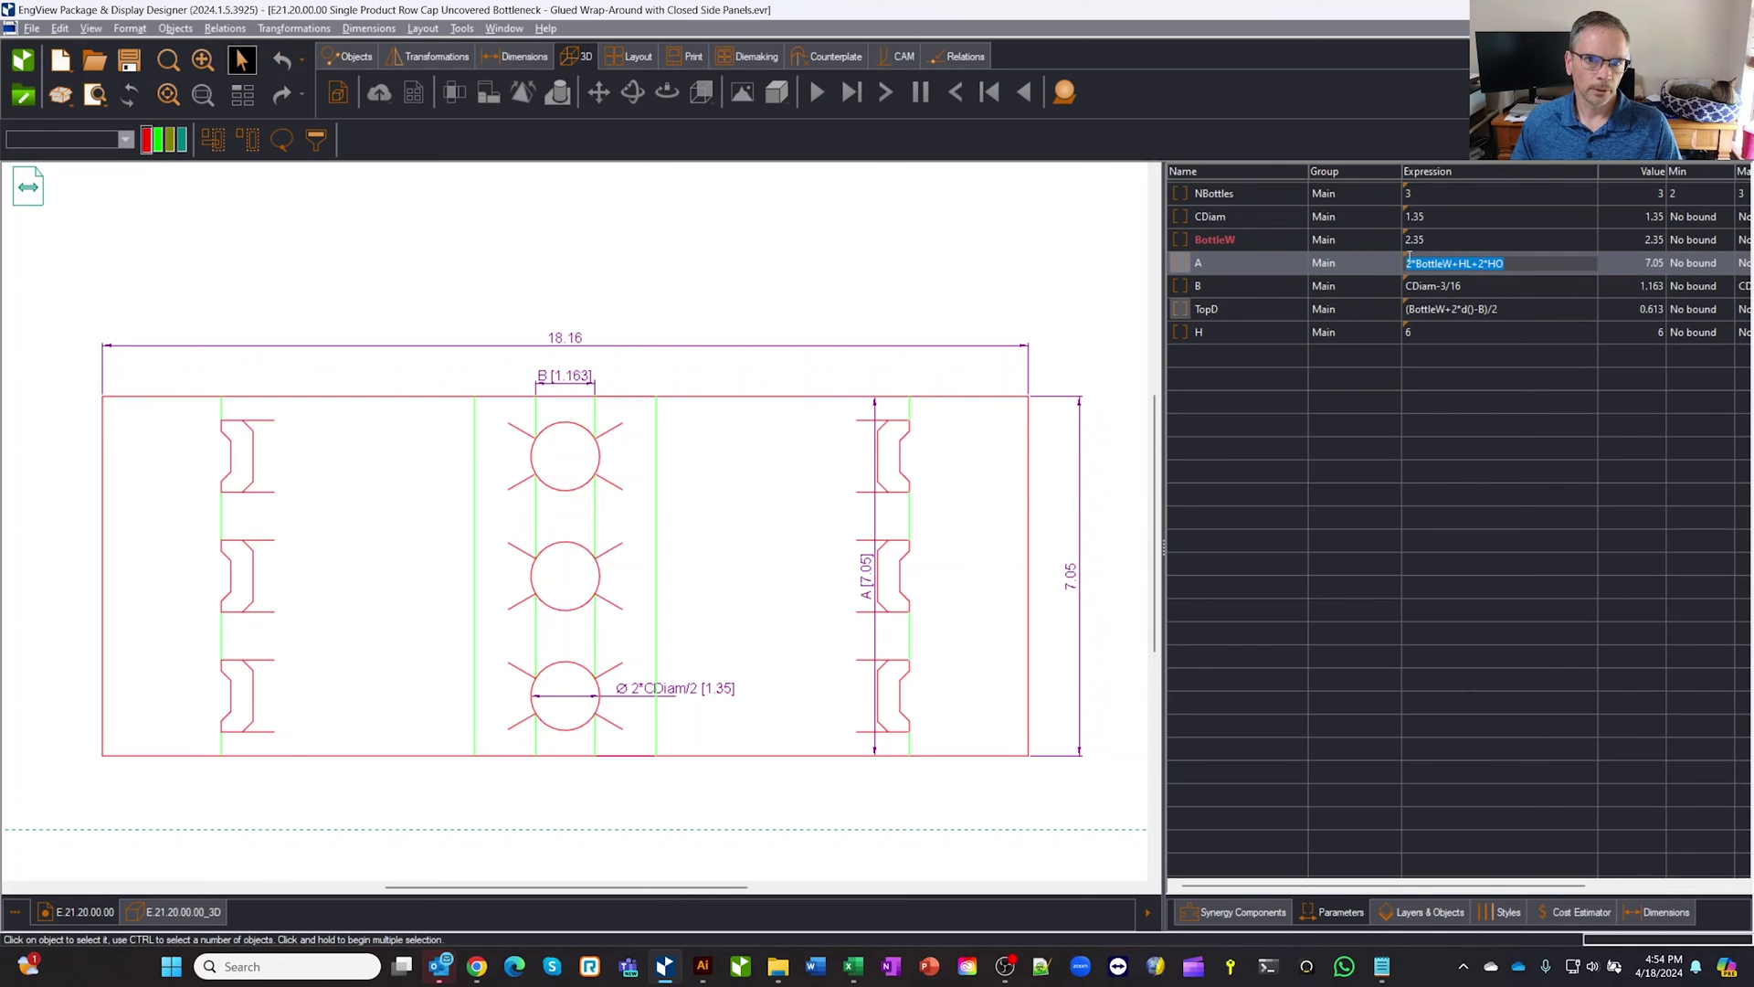
pyautogui.click(1410, 262)
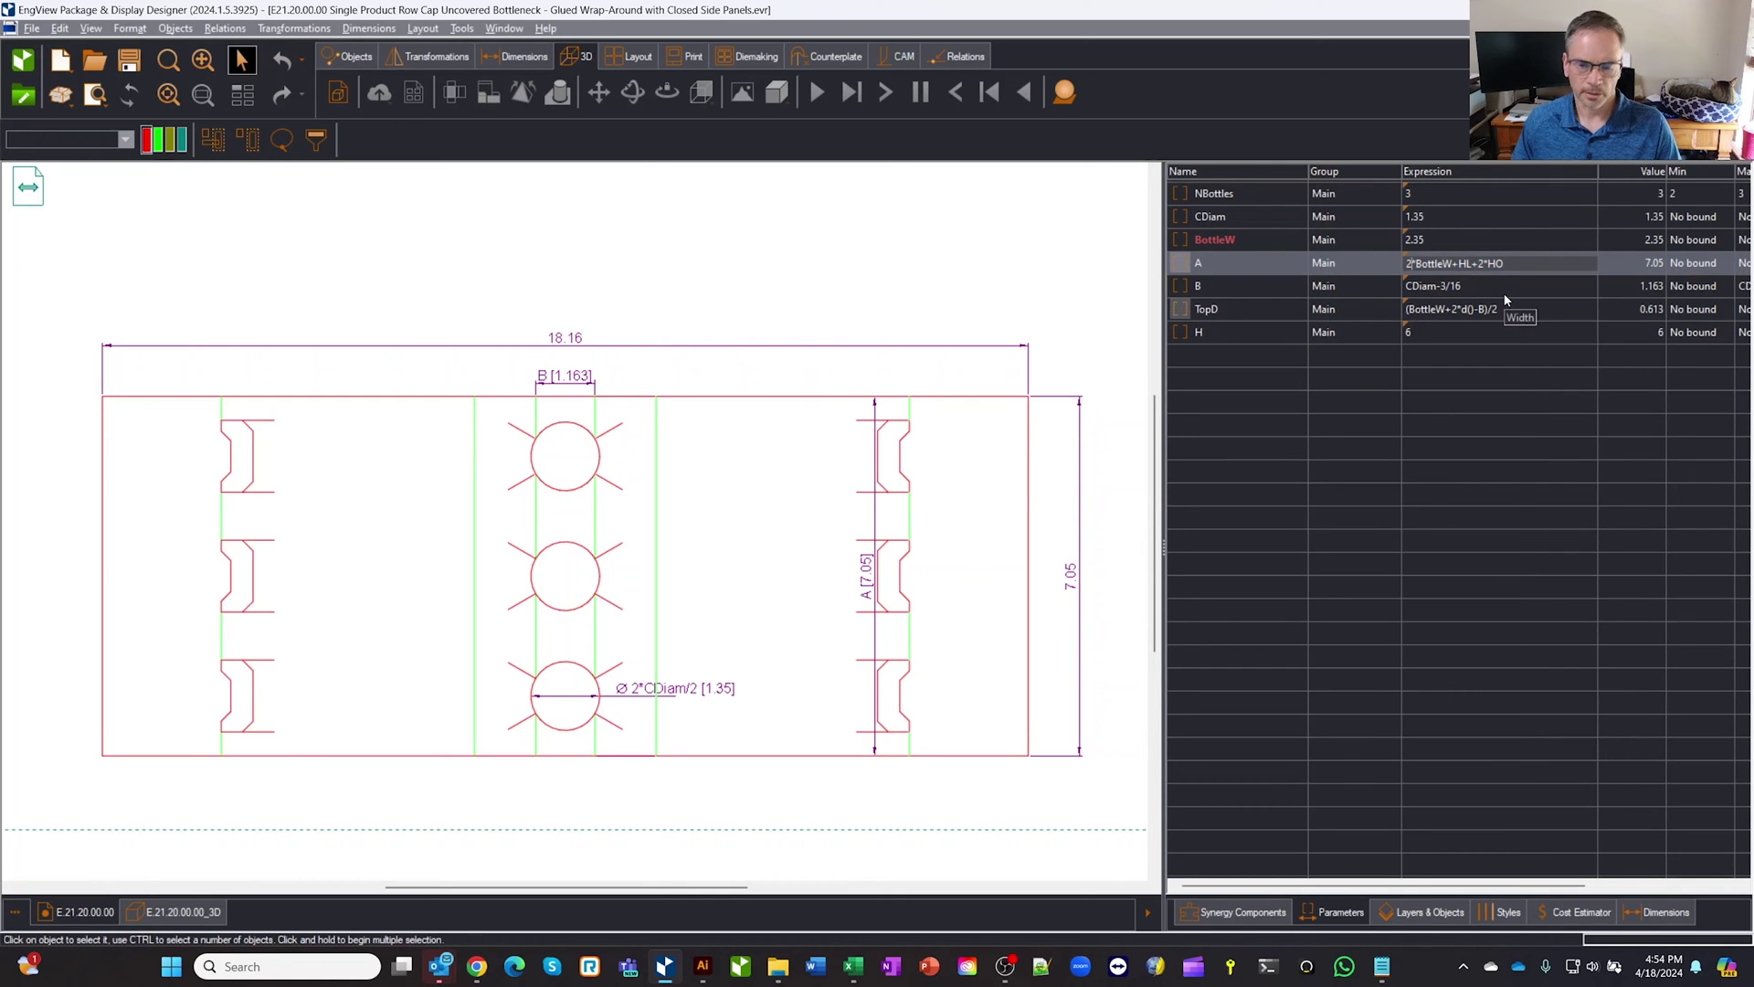
pyautogui.press('BackSpace')
pyautogui.write('(N')
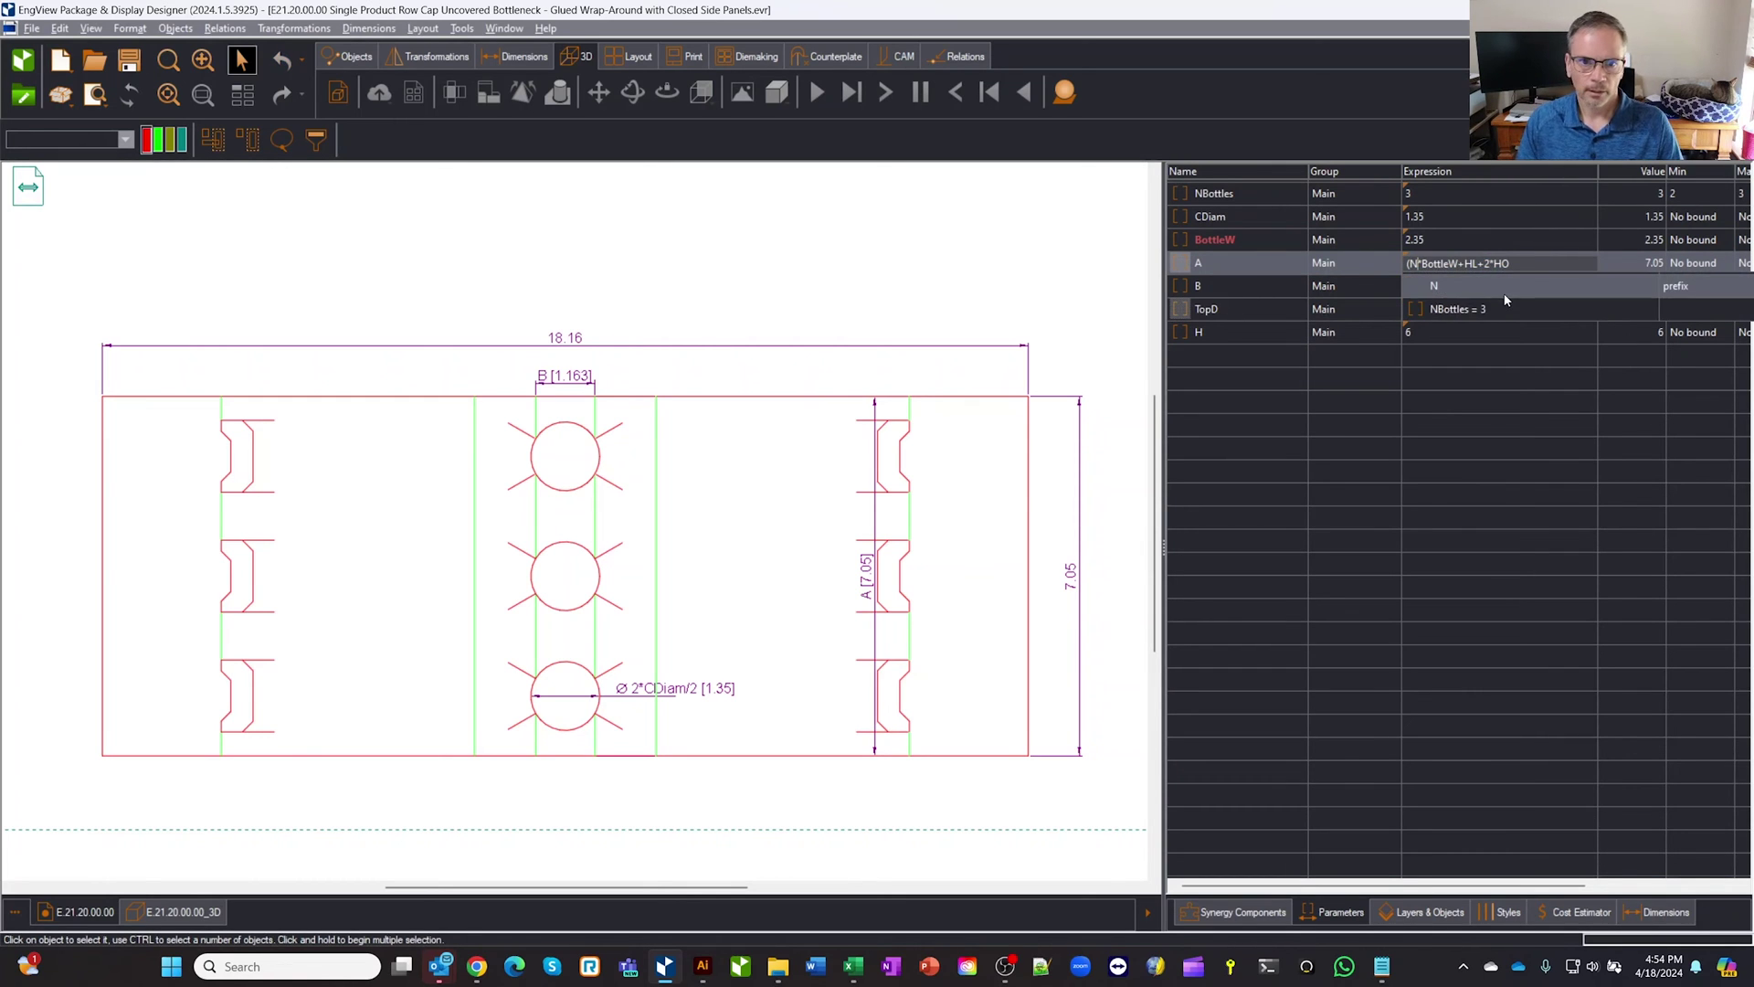
pyautogui.click(1465, 309)
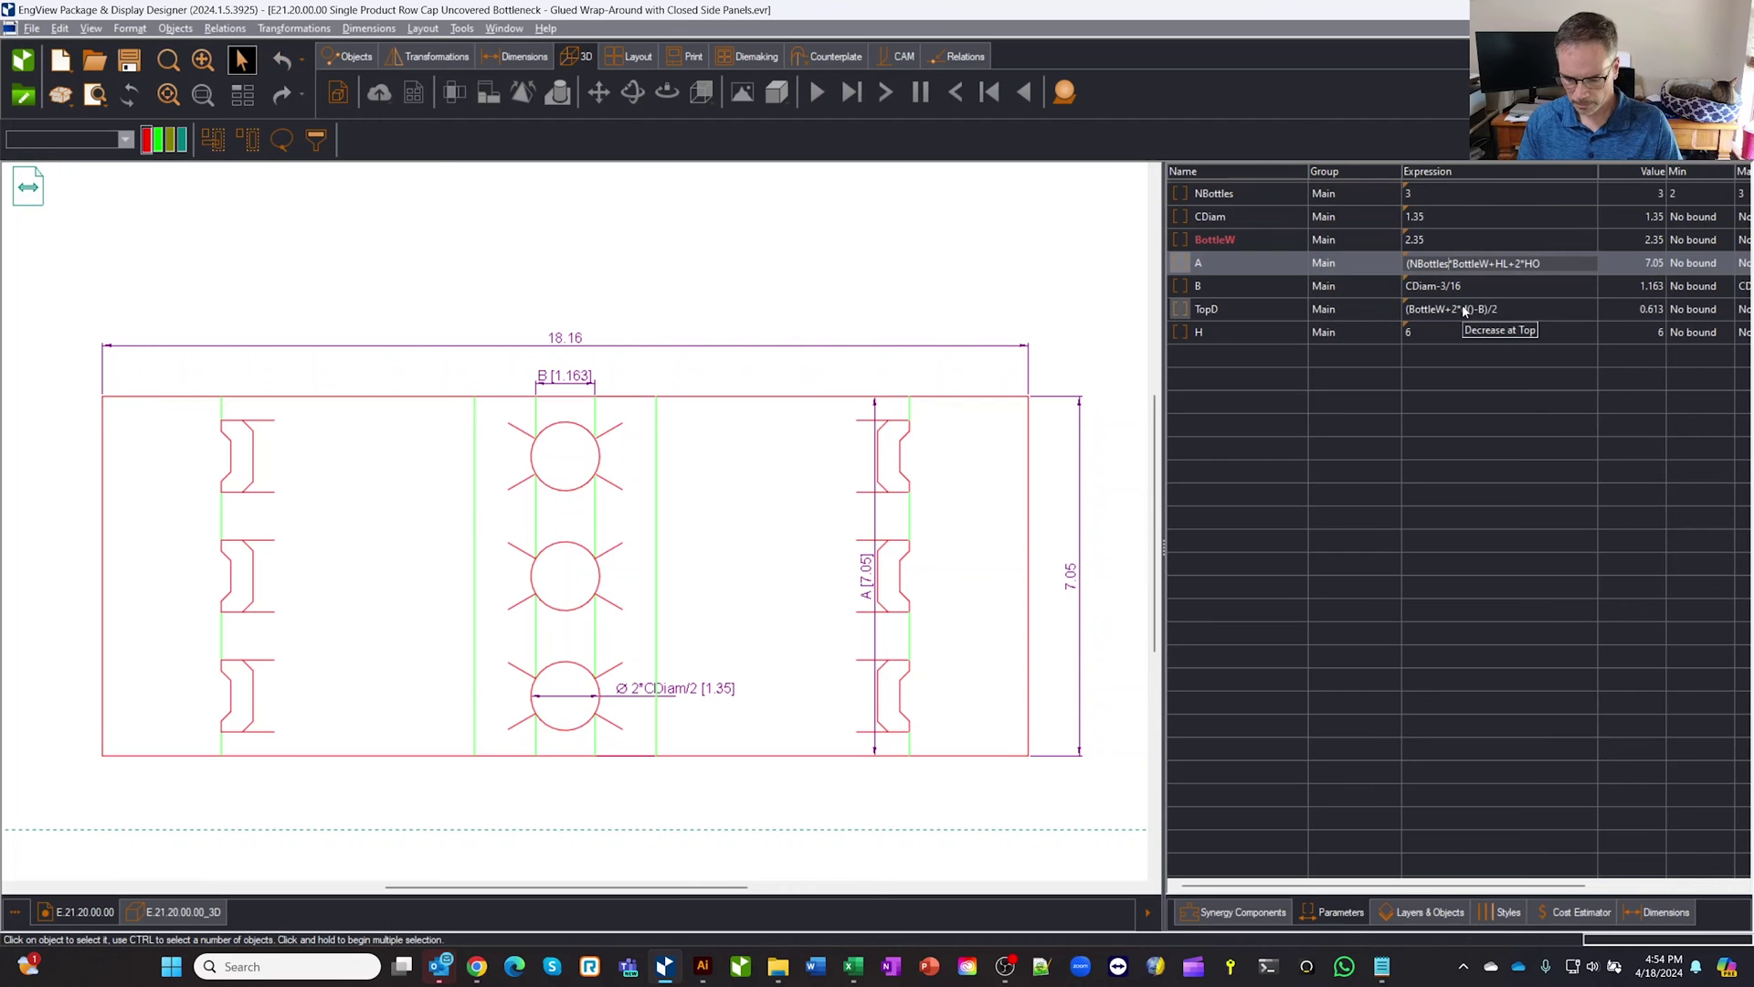
pyautogui.write('-')
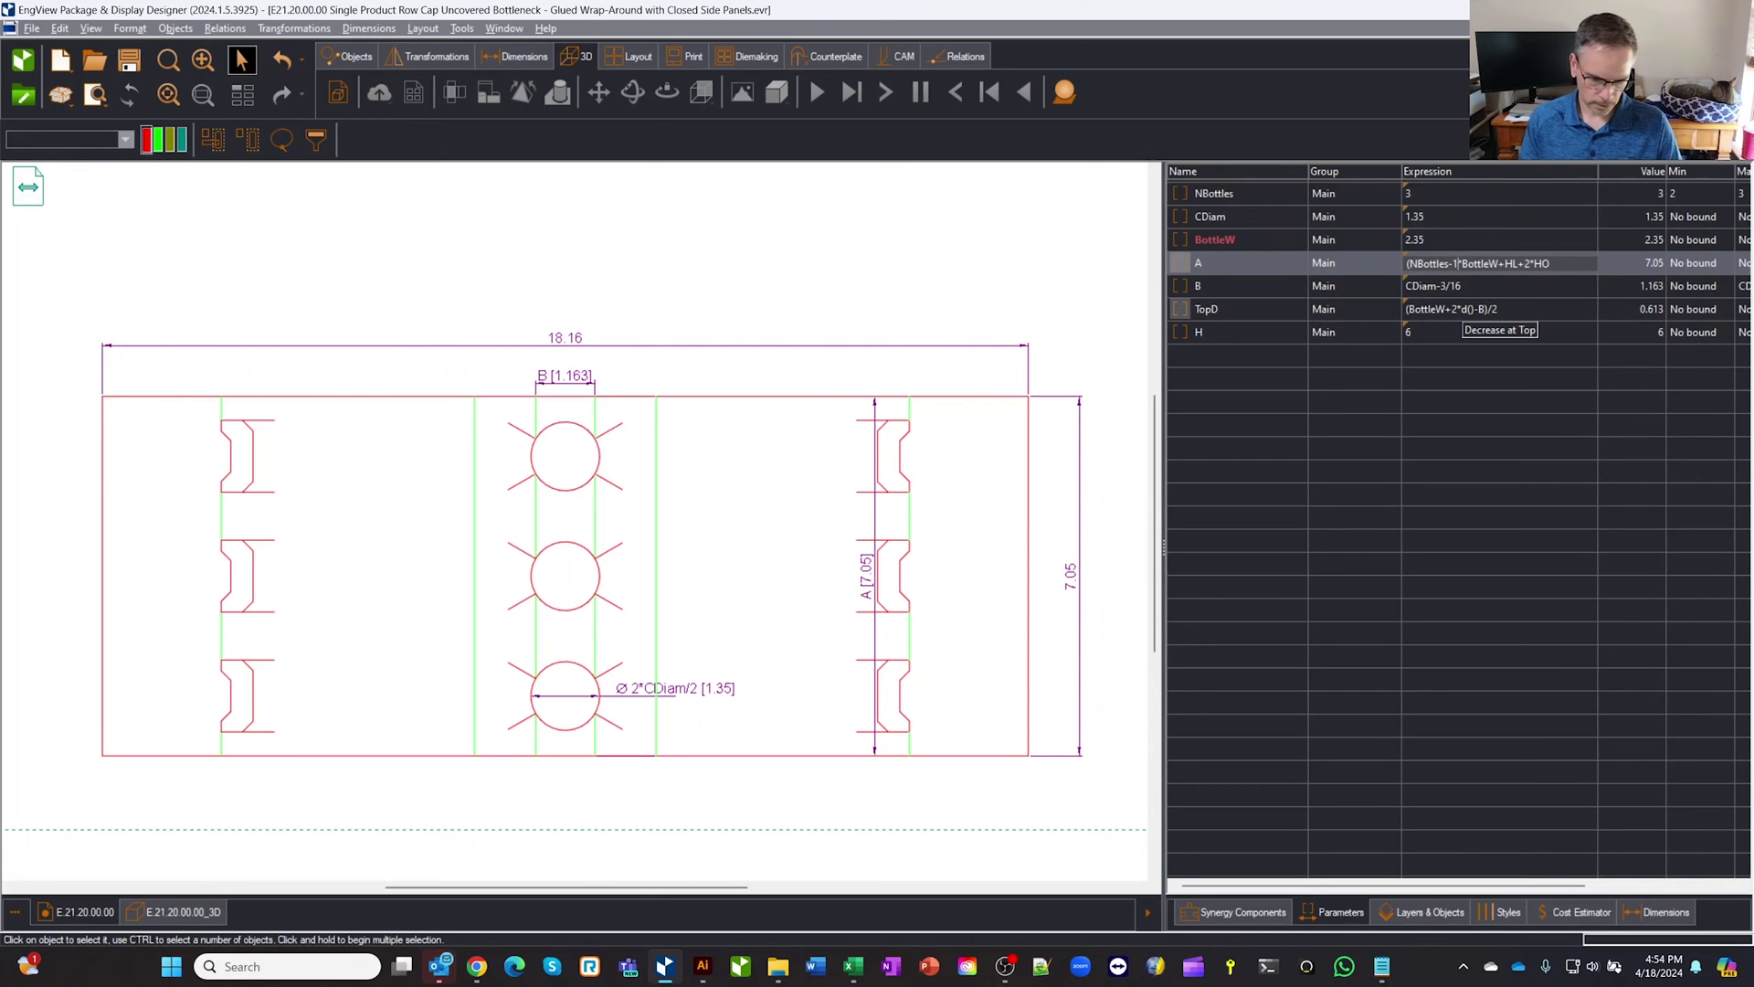
pyautogui.write('1)')
# - Commit A's new formula and test NBottles at 2, then restore it to 3
pyautogui.press('Return')
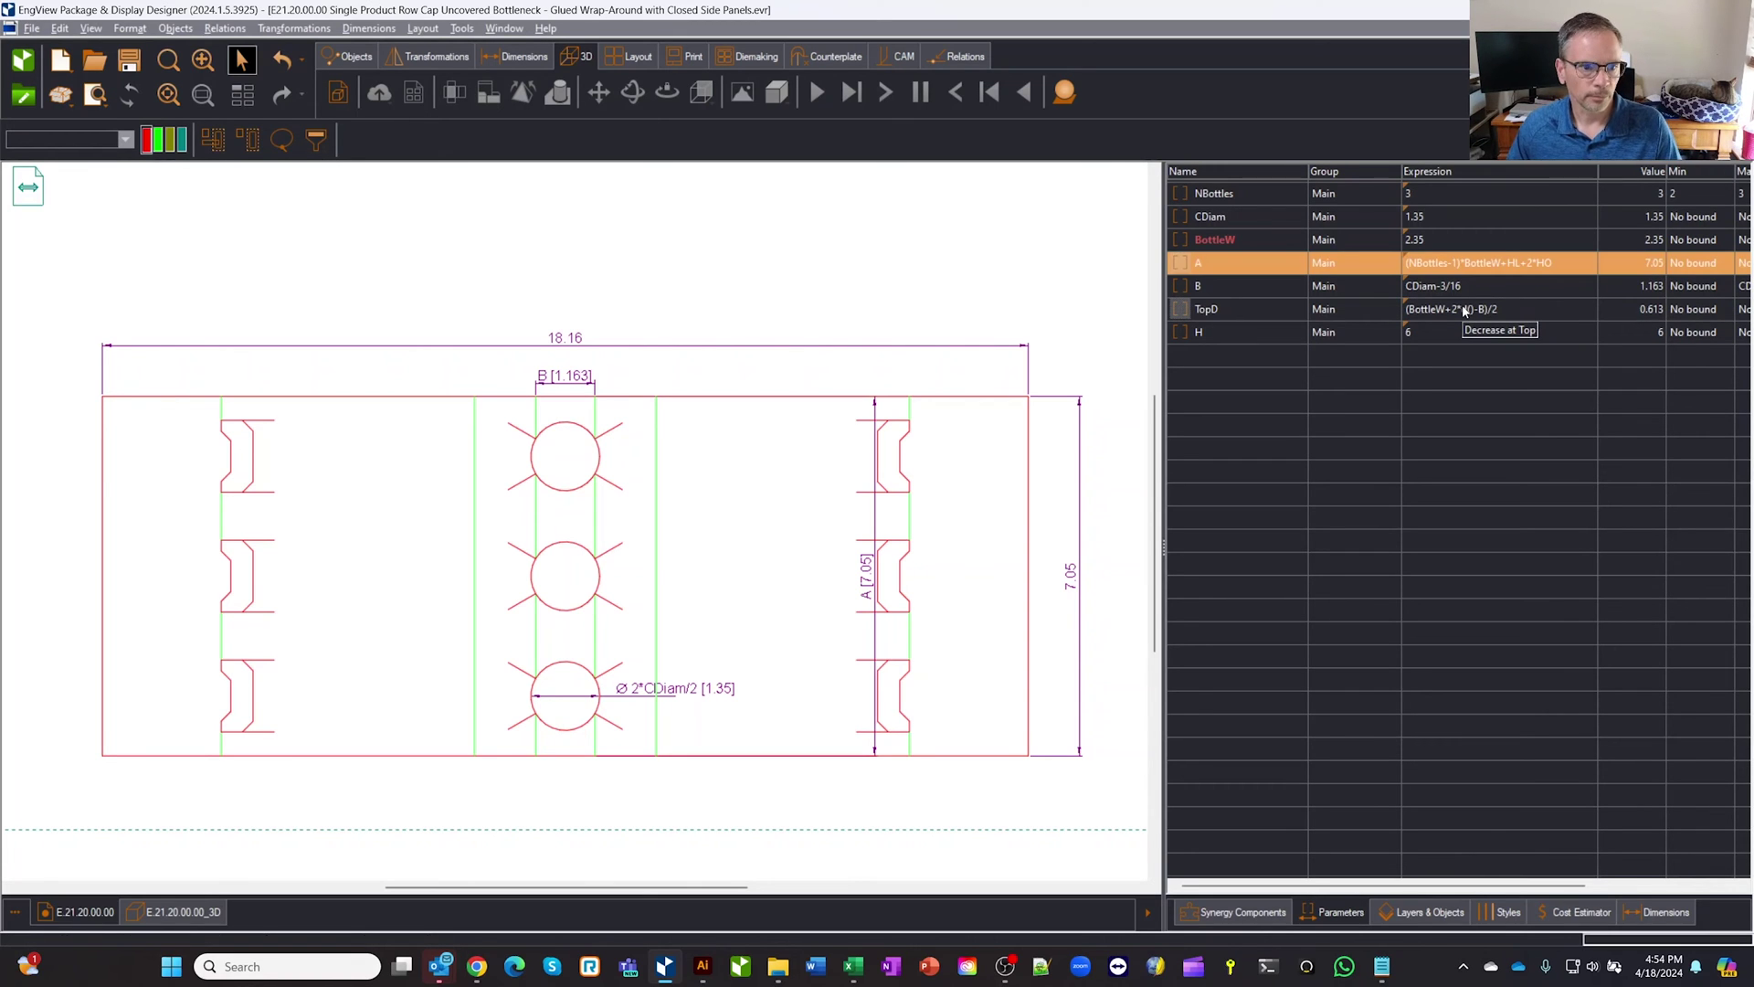
pyautogui.click(1453, 332)
pyautogui.doubleClick(1441, 194)
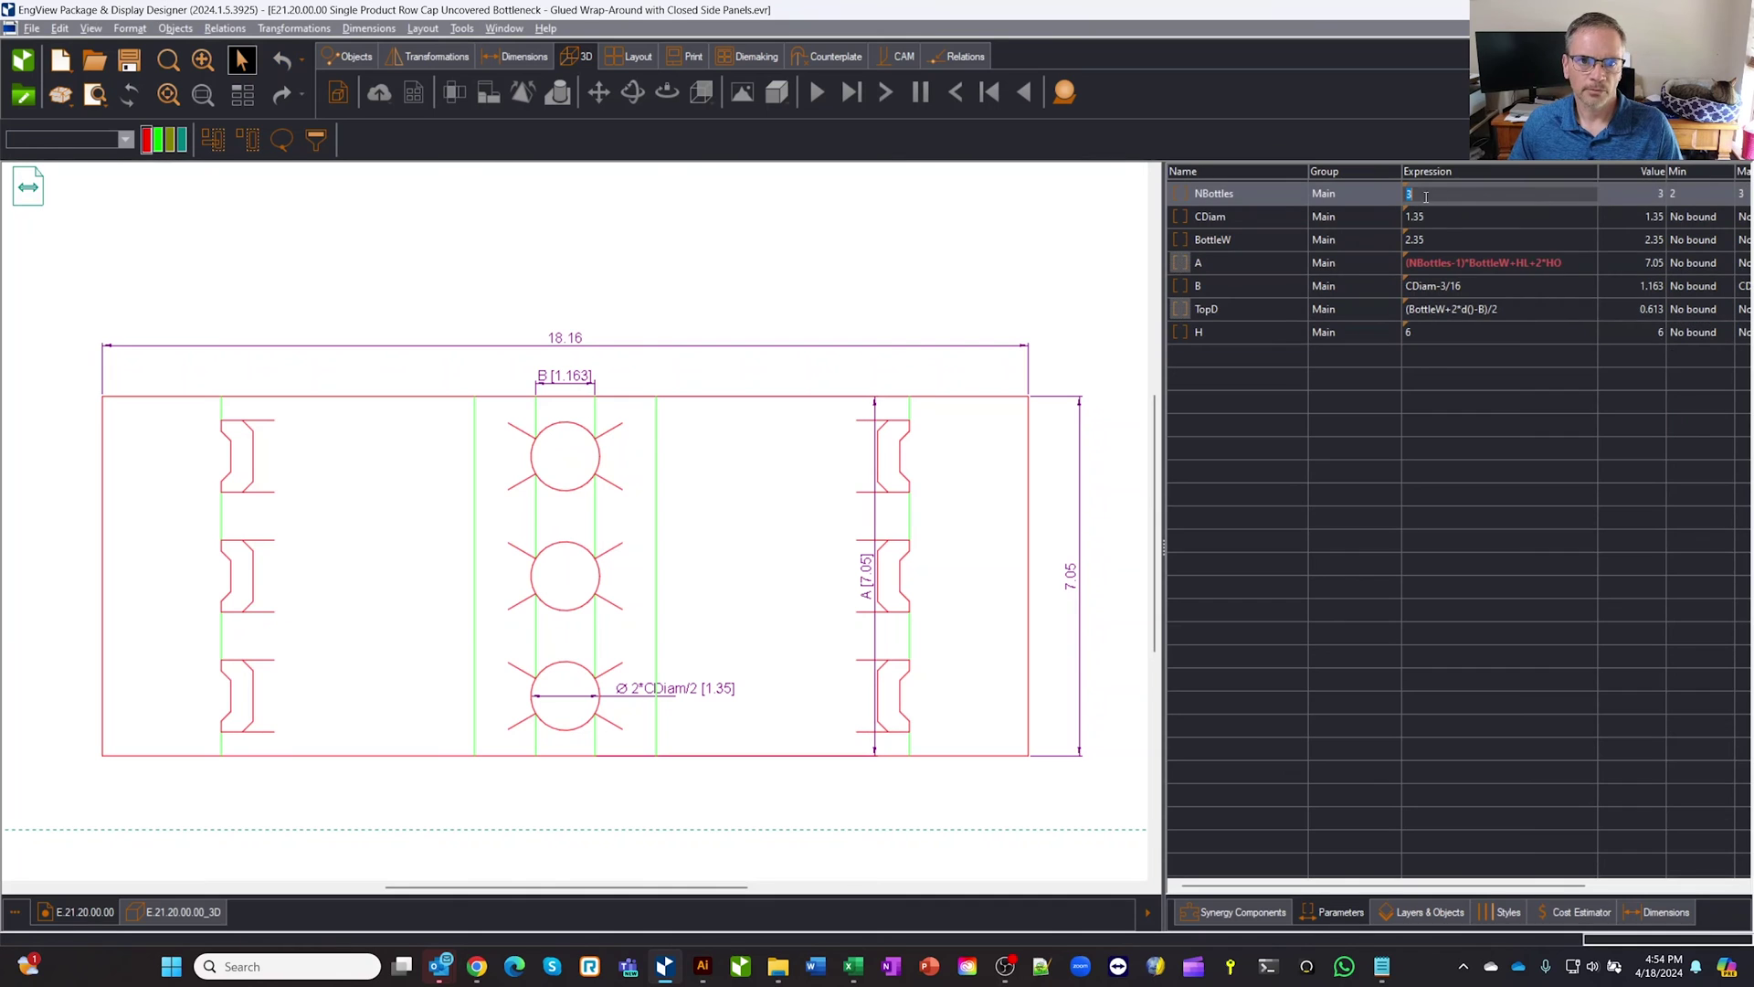
pyautogui.write('2')
pyautogui.press('Return')
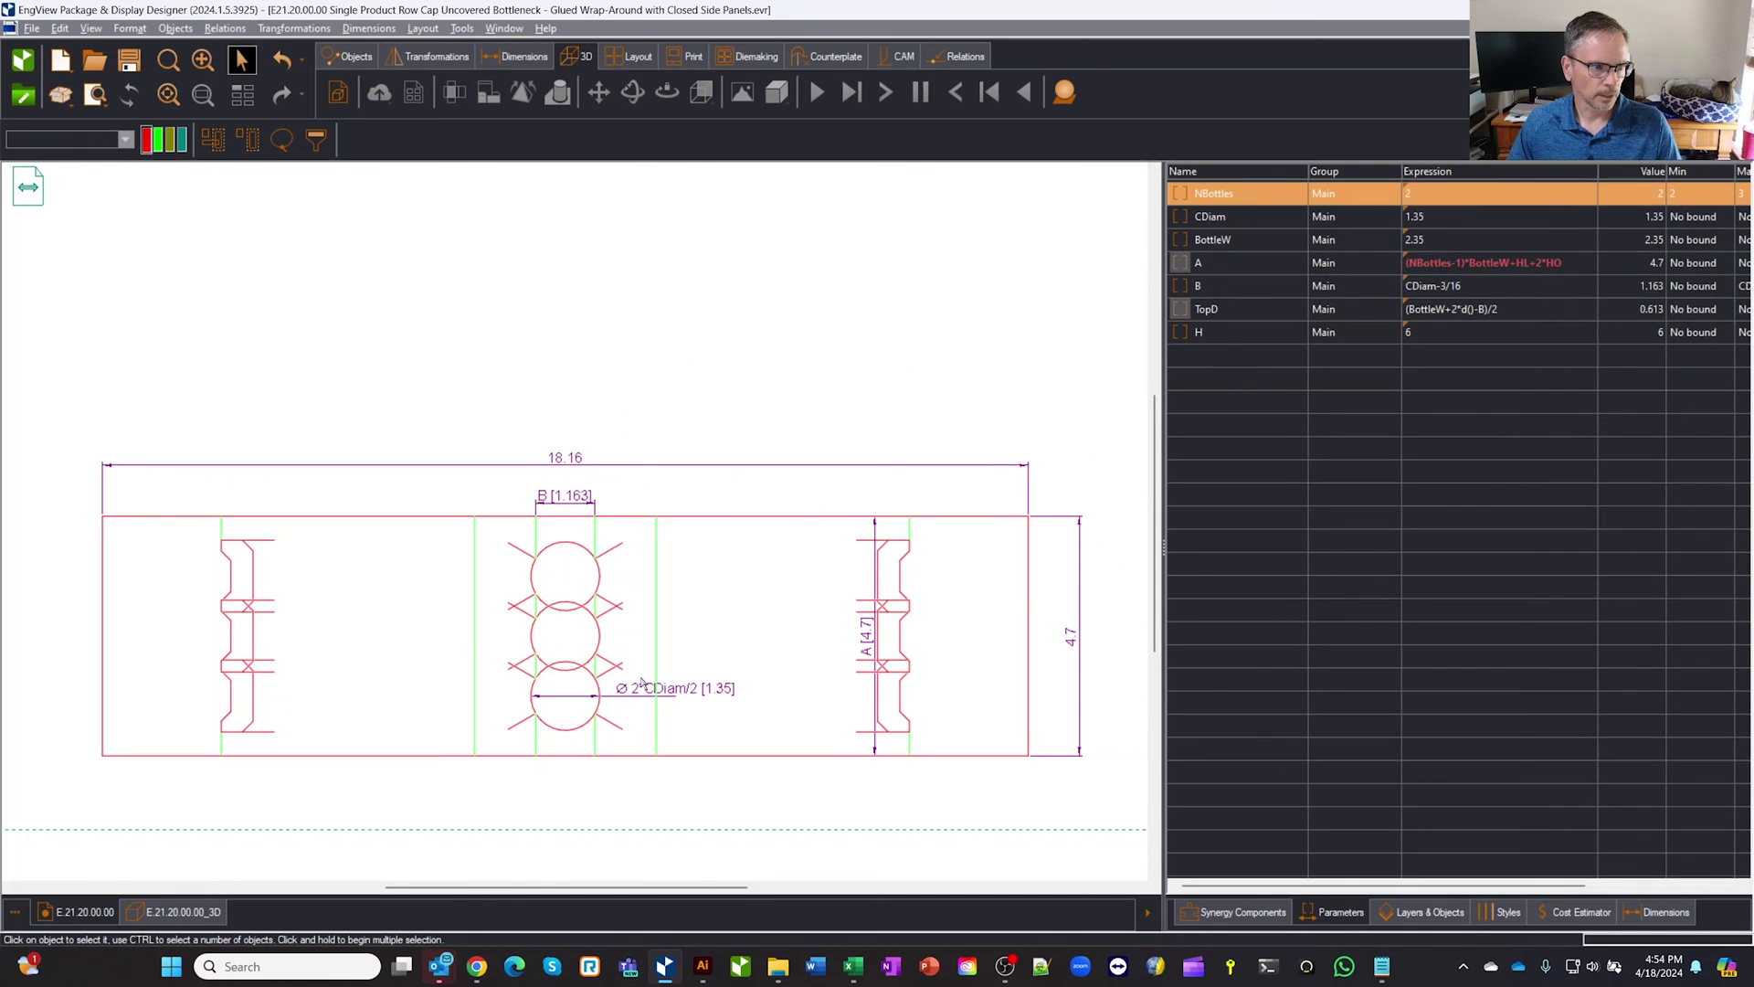
pyautogui.doubleClick(1431, 200)
pyautogui.write('3')
pyautogui.press('Return')
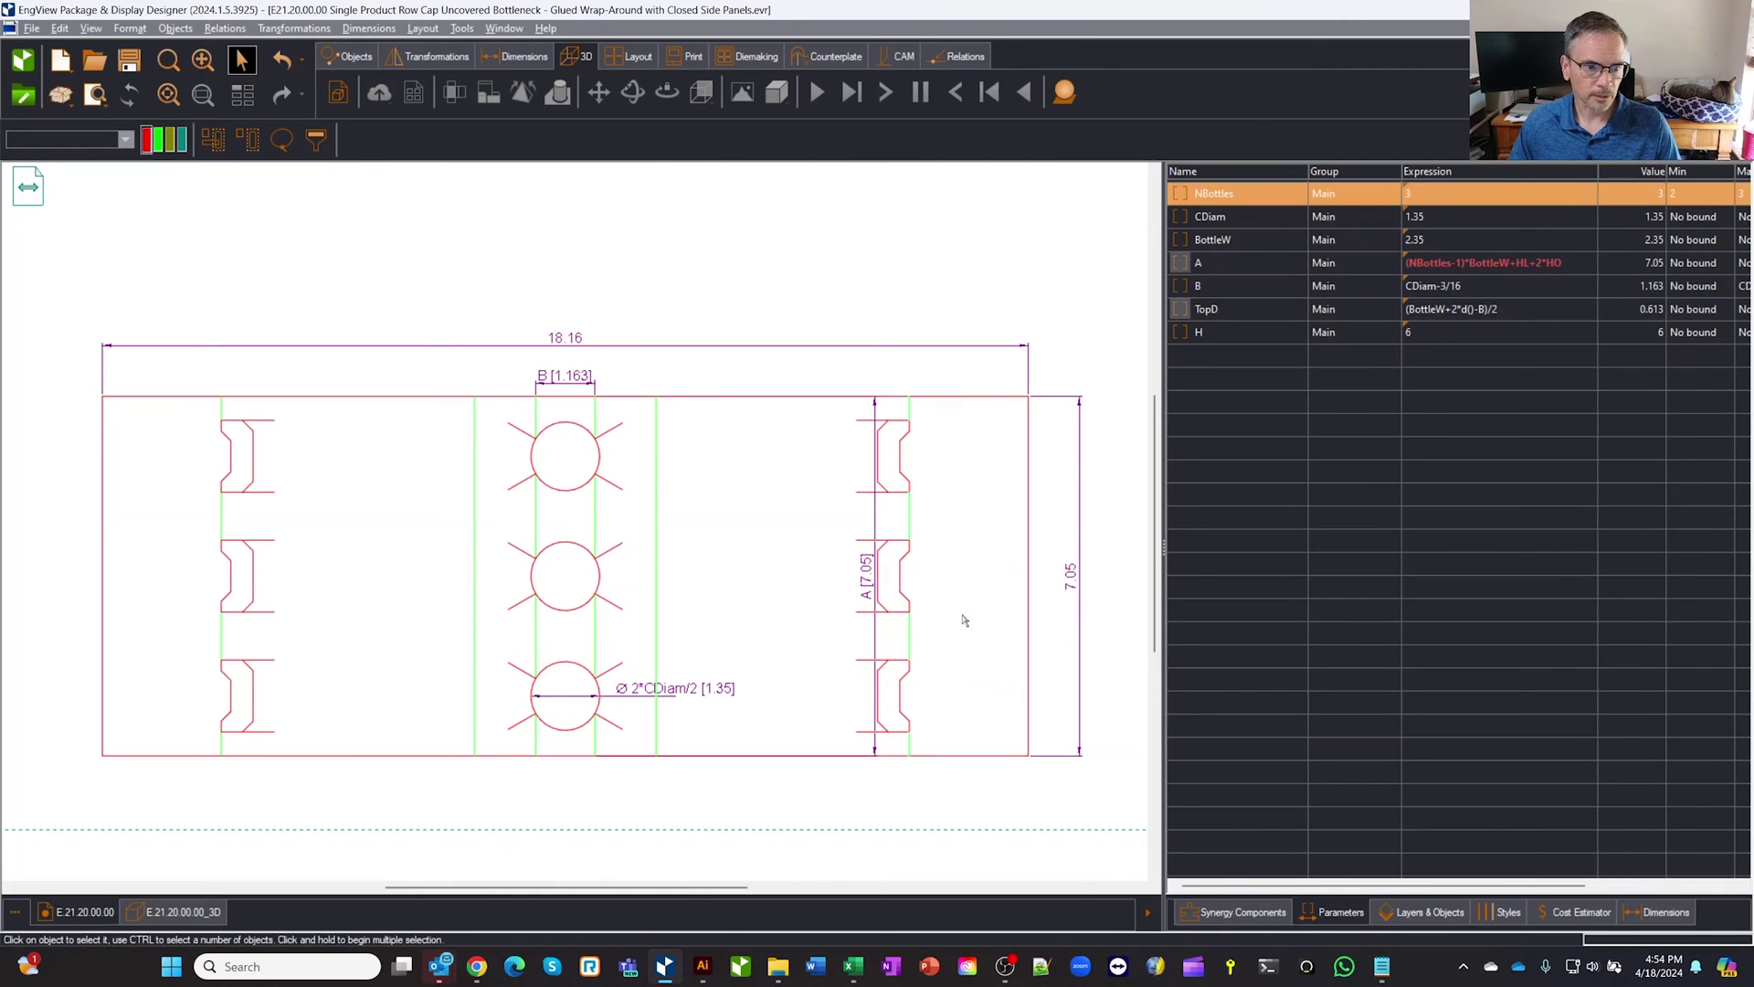
# - Make the middle side hole visible only when NBottles=3
pyautogui.doubleClick(900, 618)
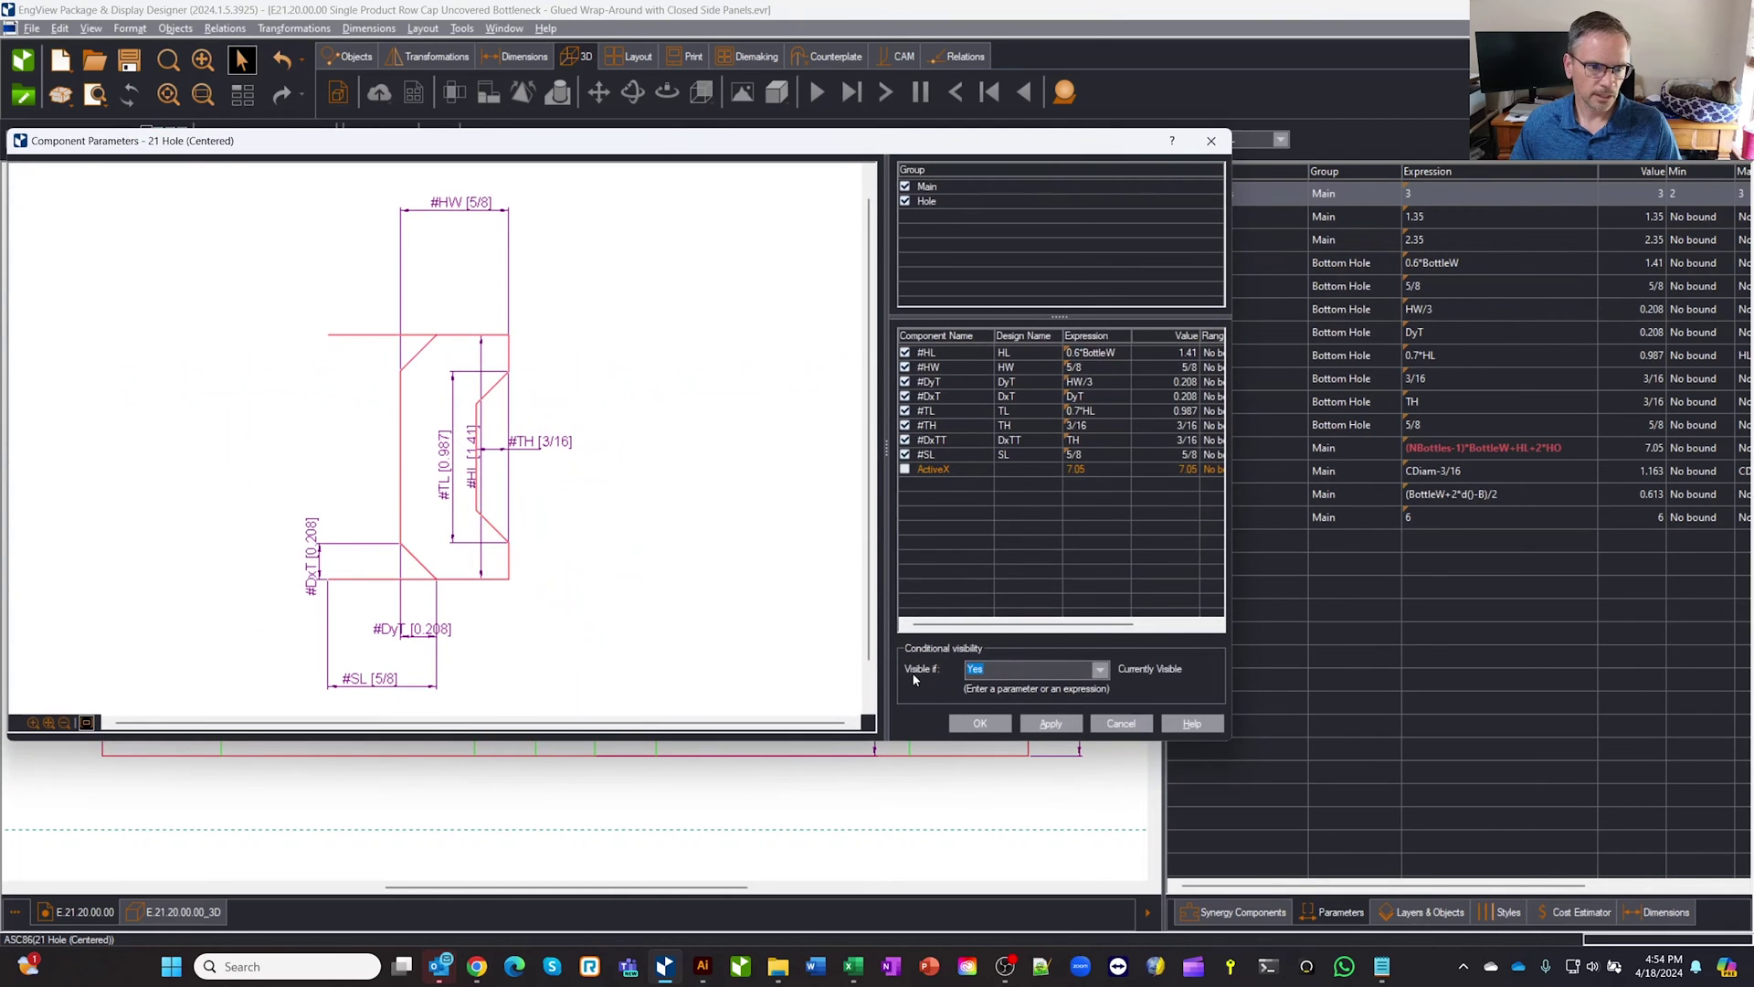
pyautogui.click(1101, 669)
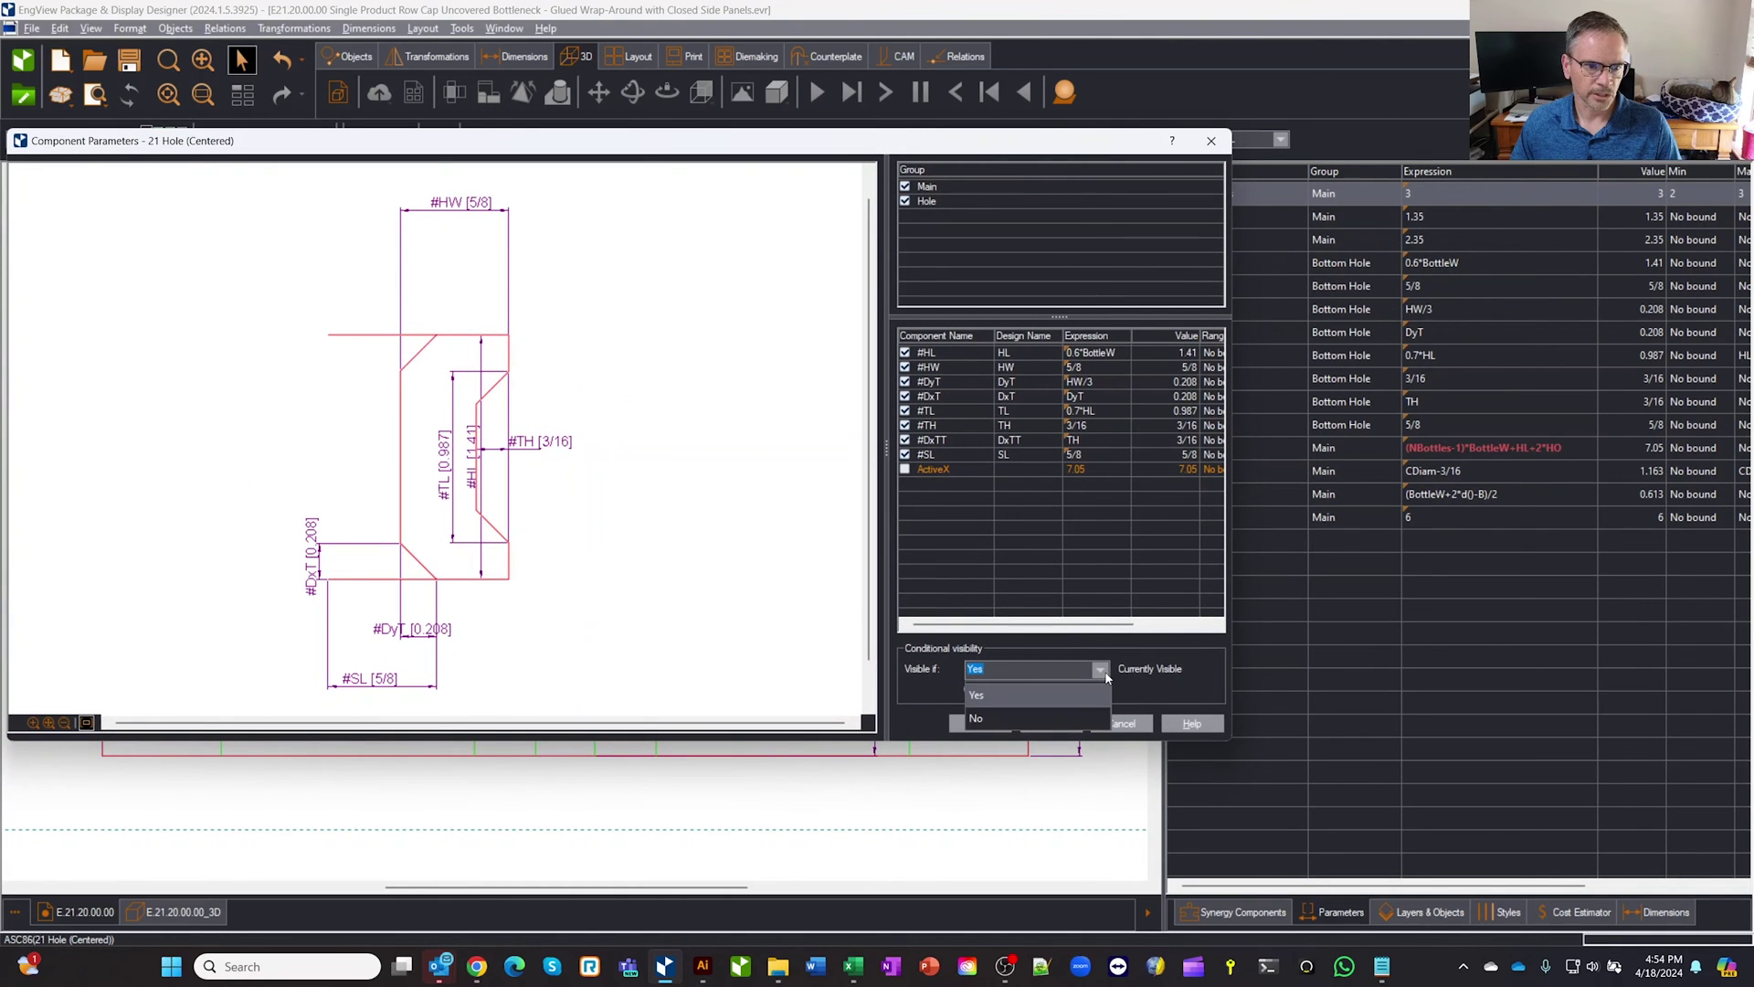
pyautogui.press('BackSpace')
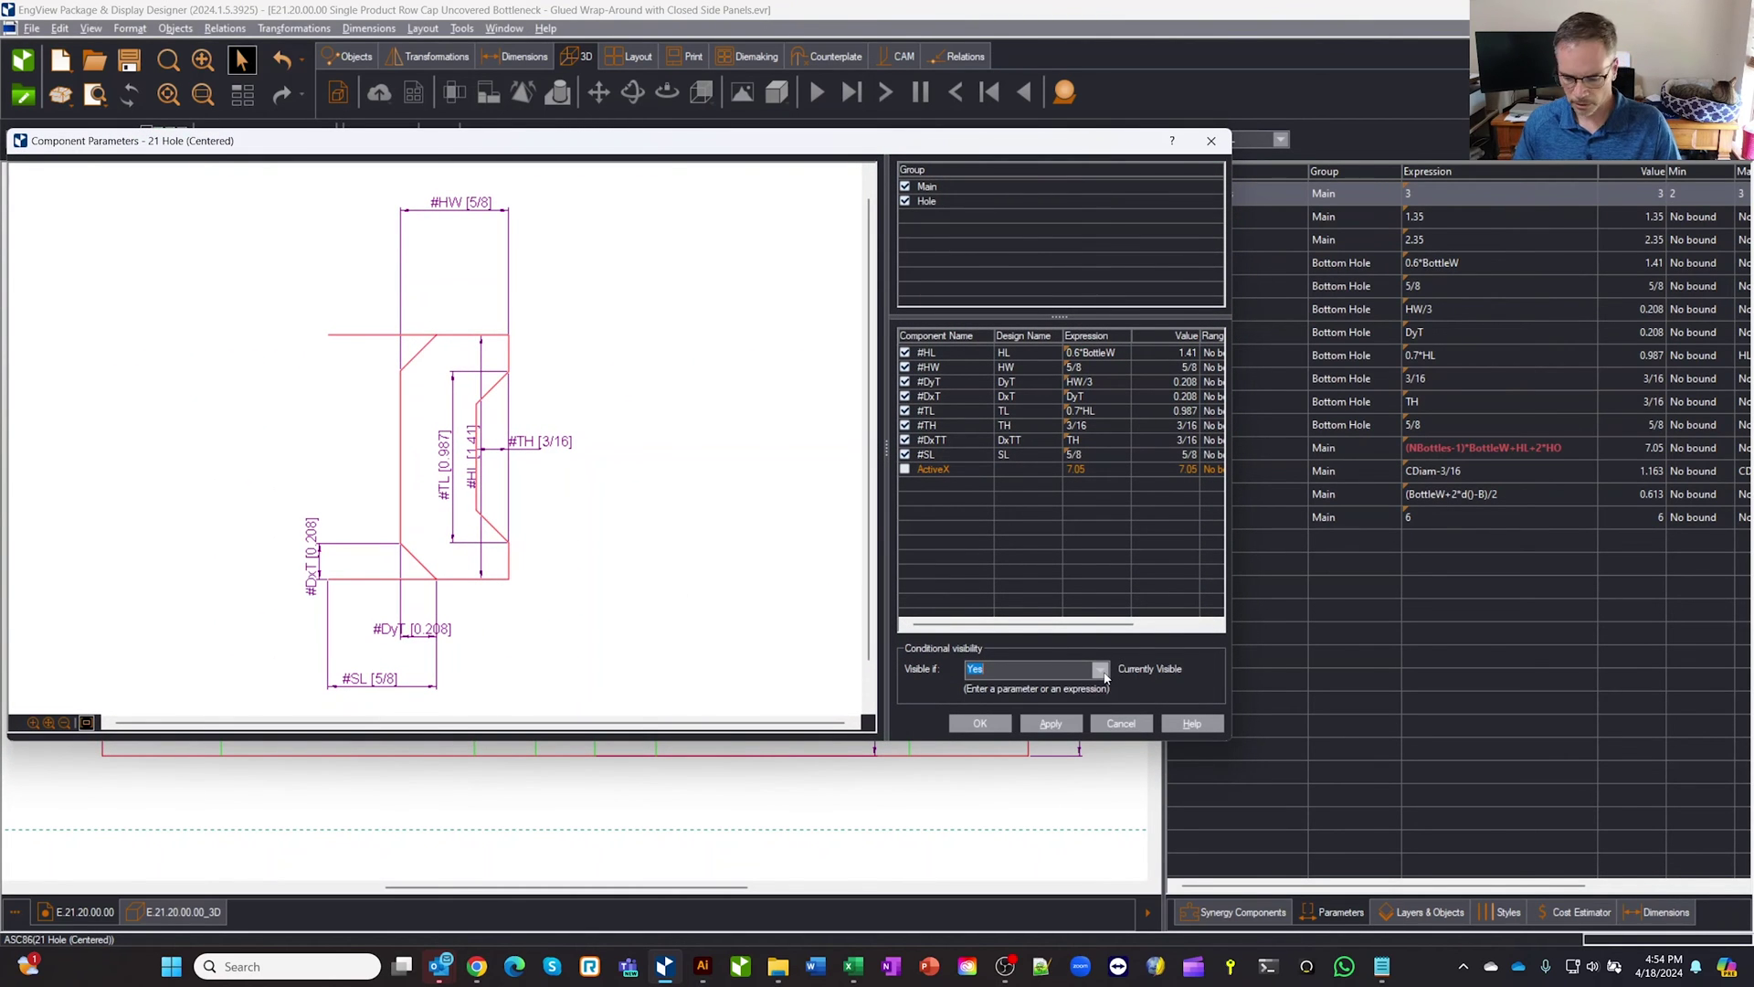
pyautogui.write('N')
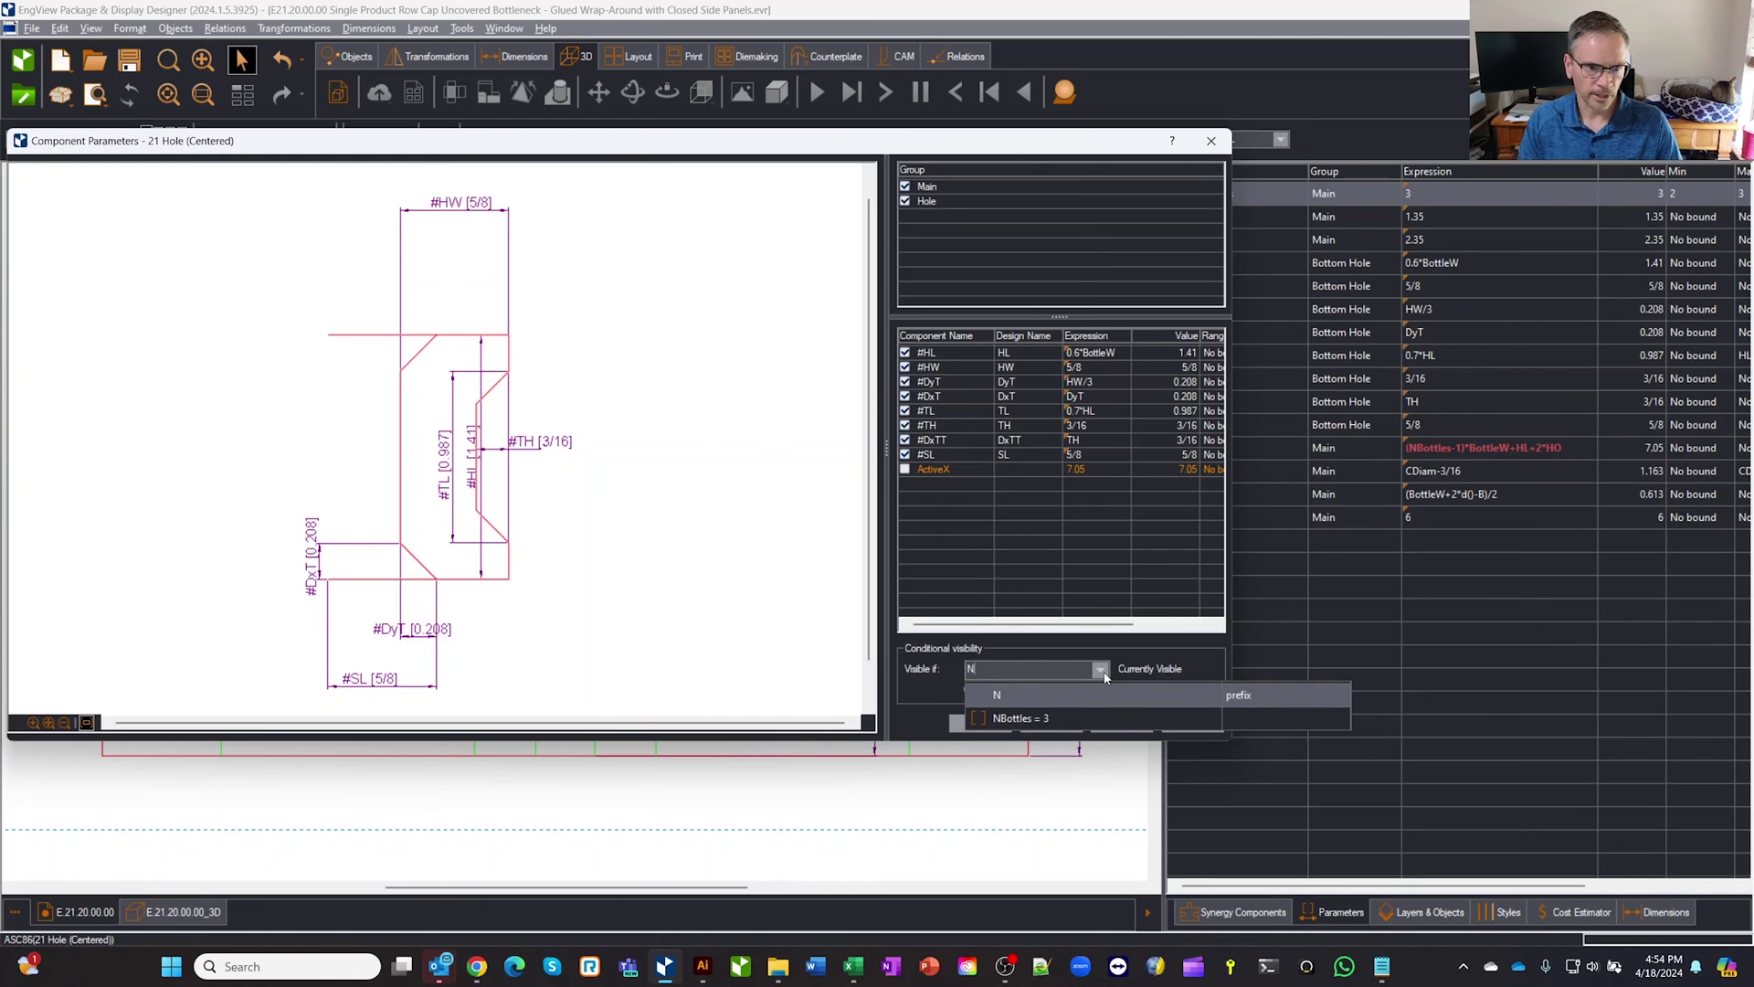
pyautogui.click(1069, 709)
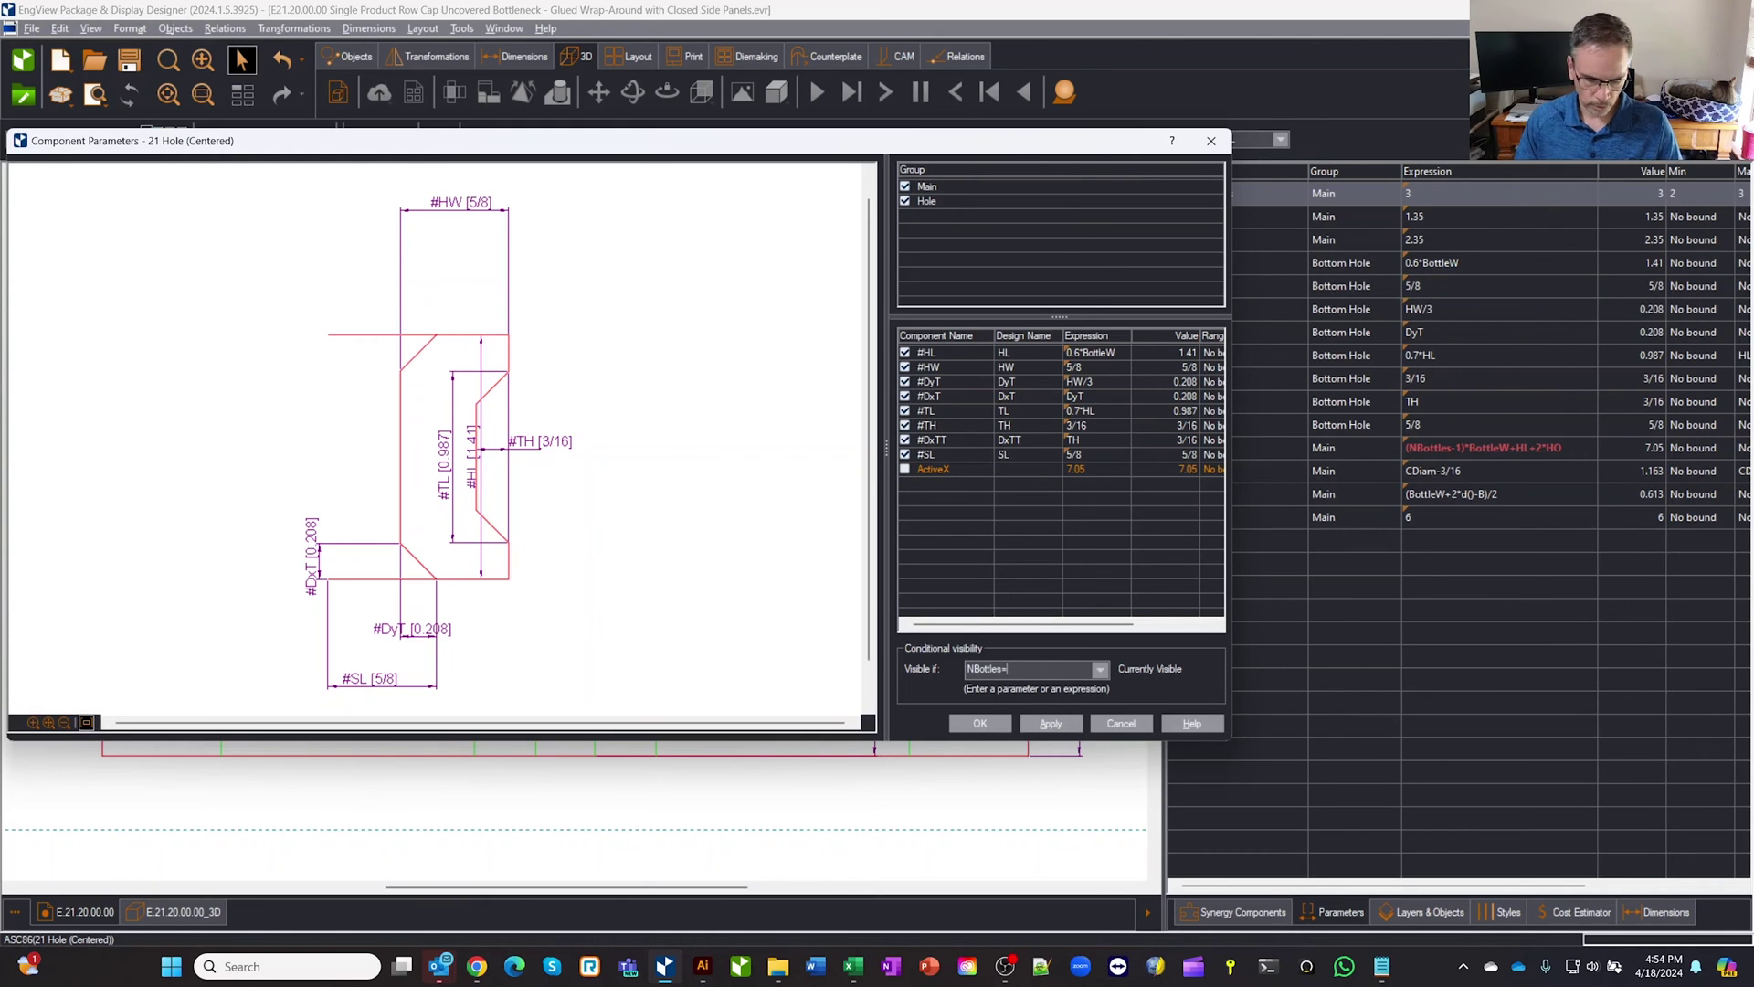
pyautogui.write('=3')
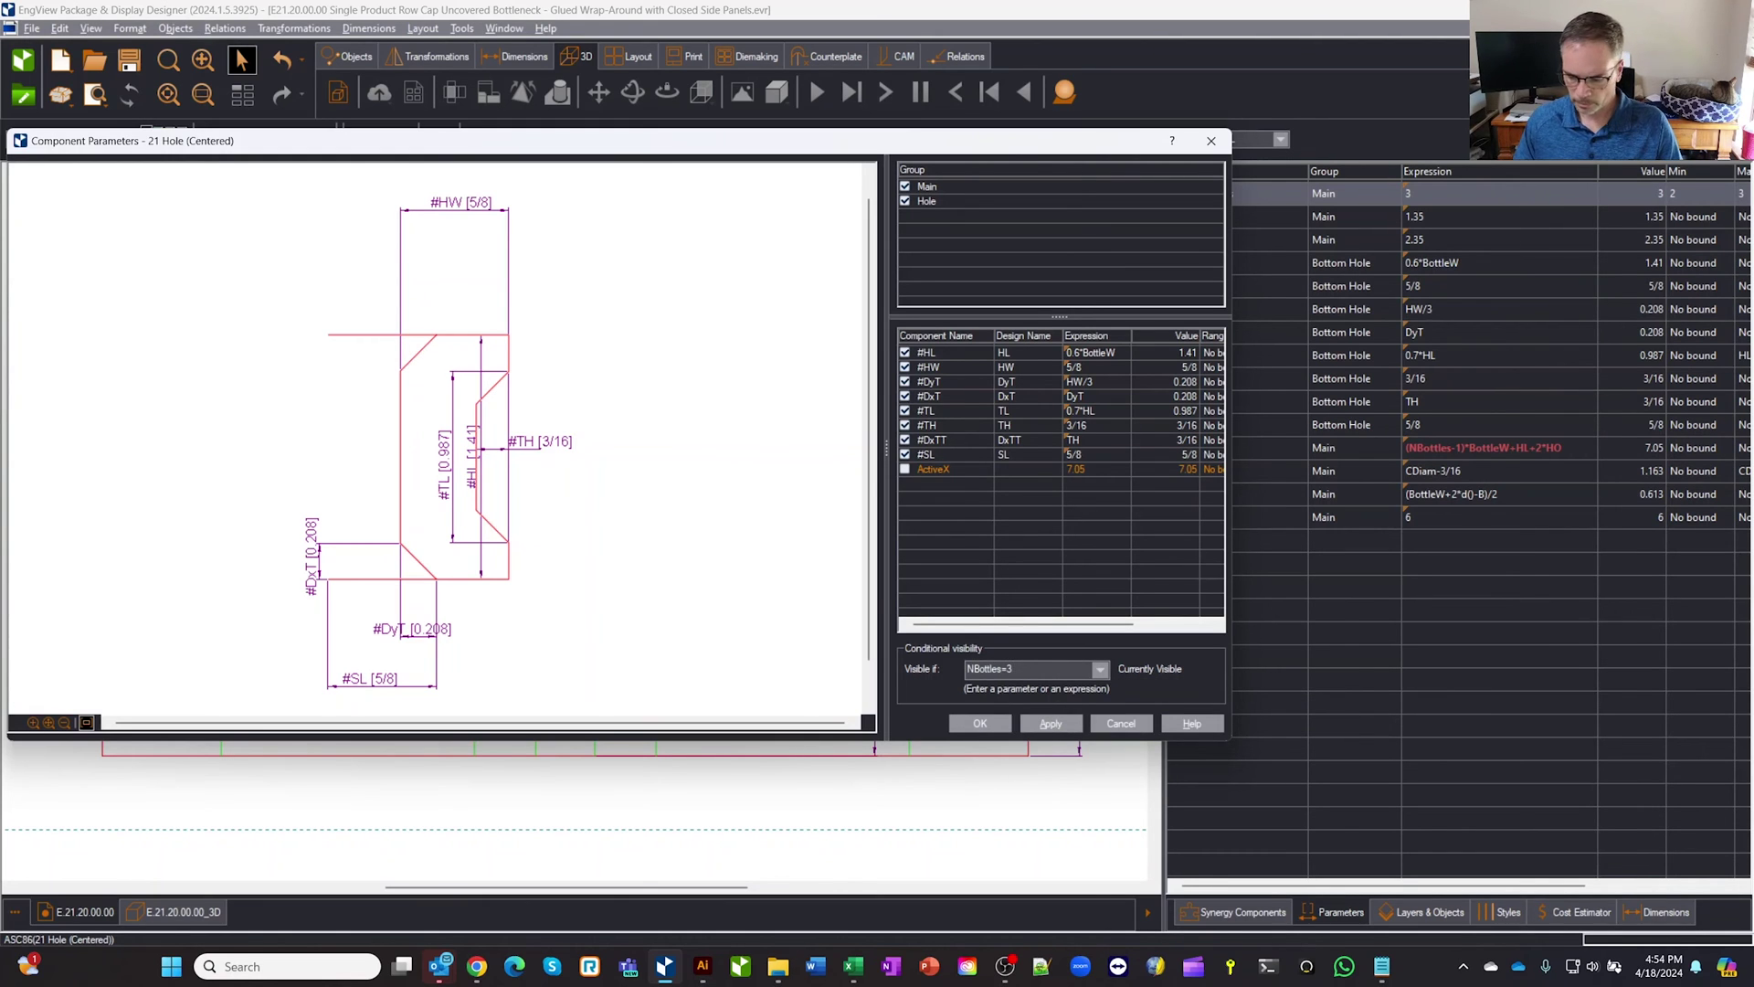
pyautogui.hotkey('ctrl', 'a')
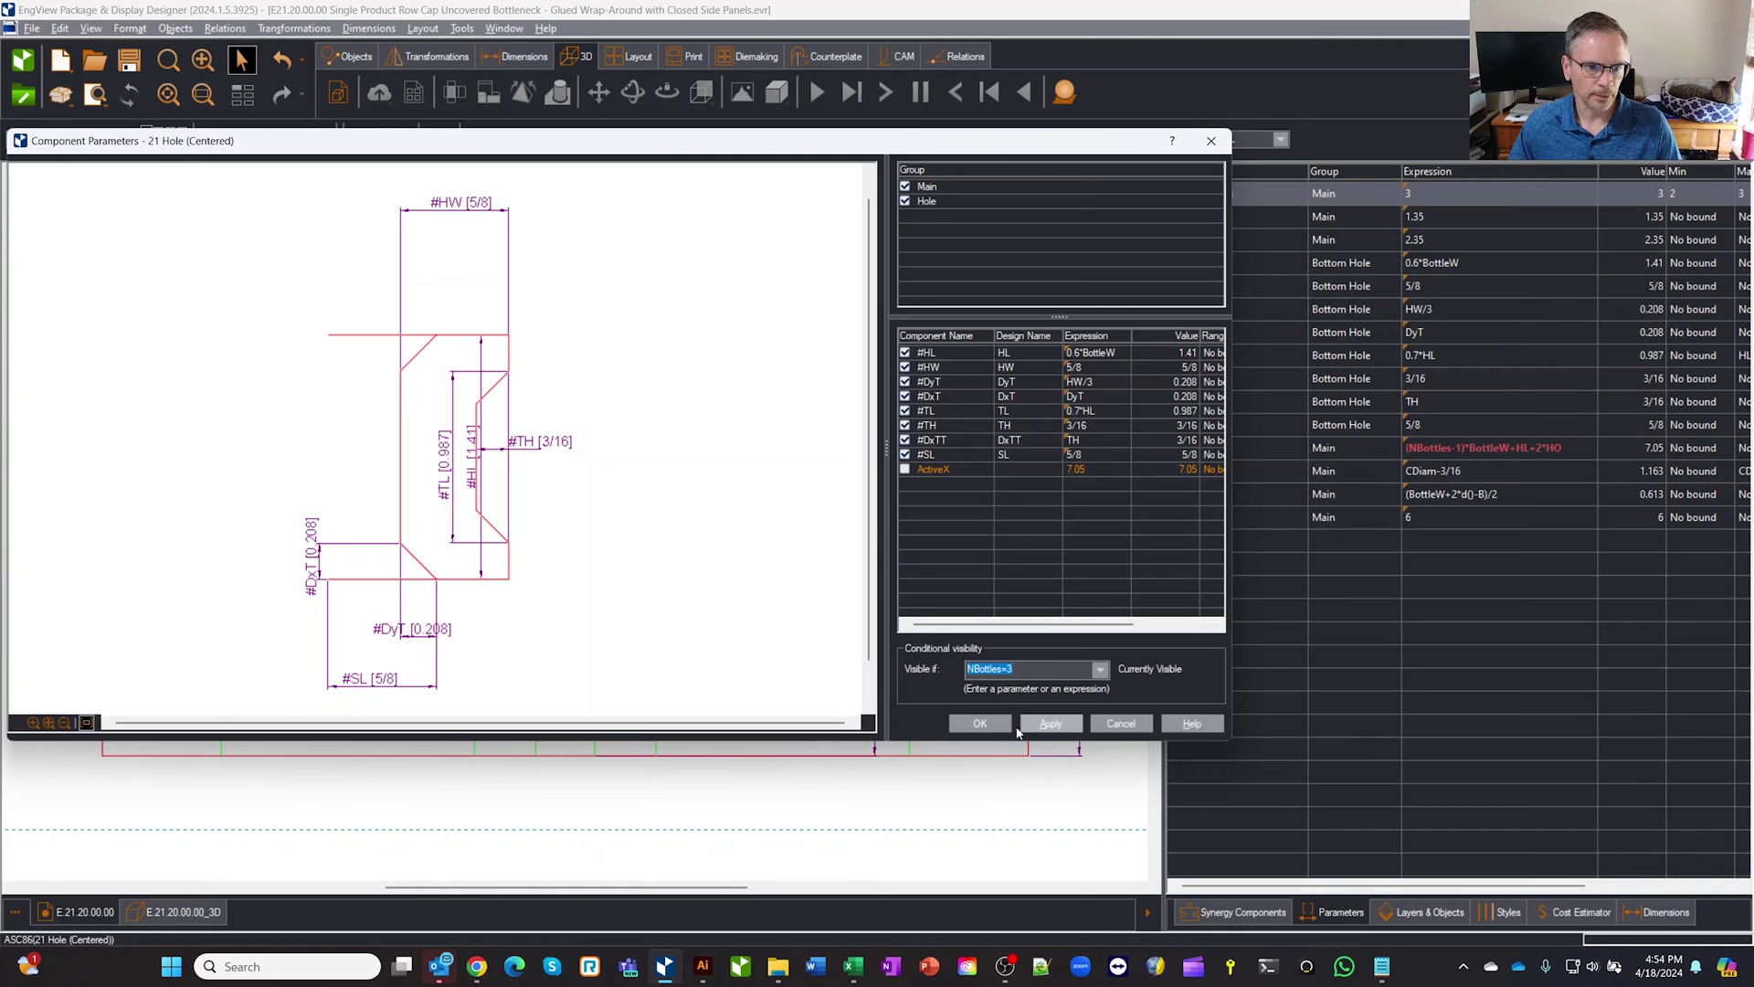
pyautogui.click(980, 723)
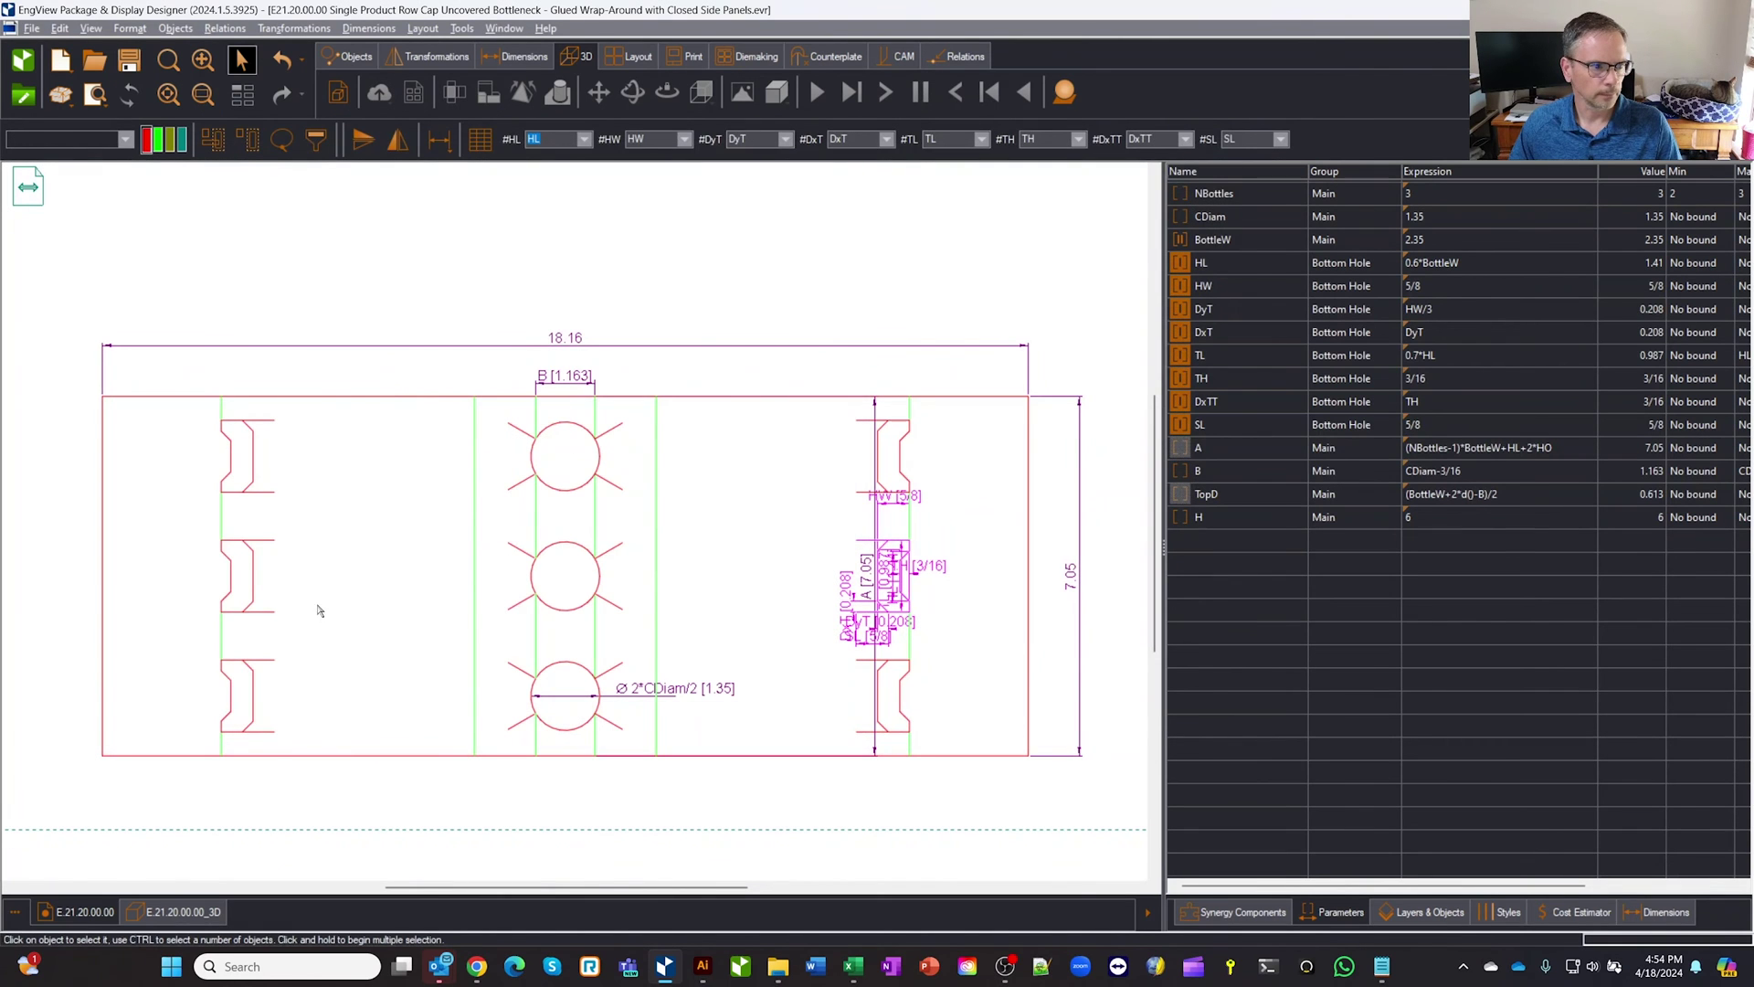
# - Apply the NBottles=3 visibility to the other middle hole, the middle circle and slit segments
pyautogui.doubleClick(266, 612)
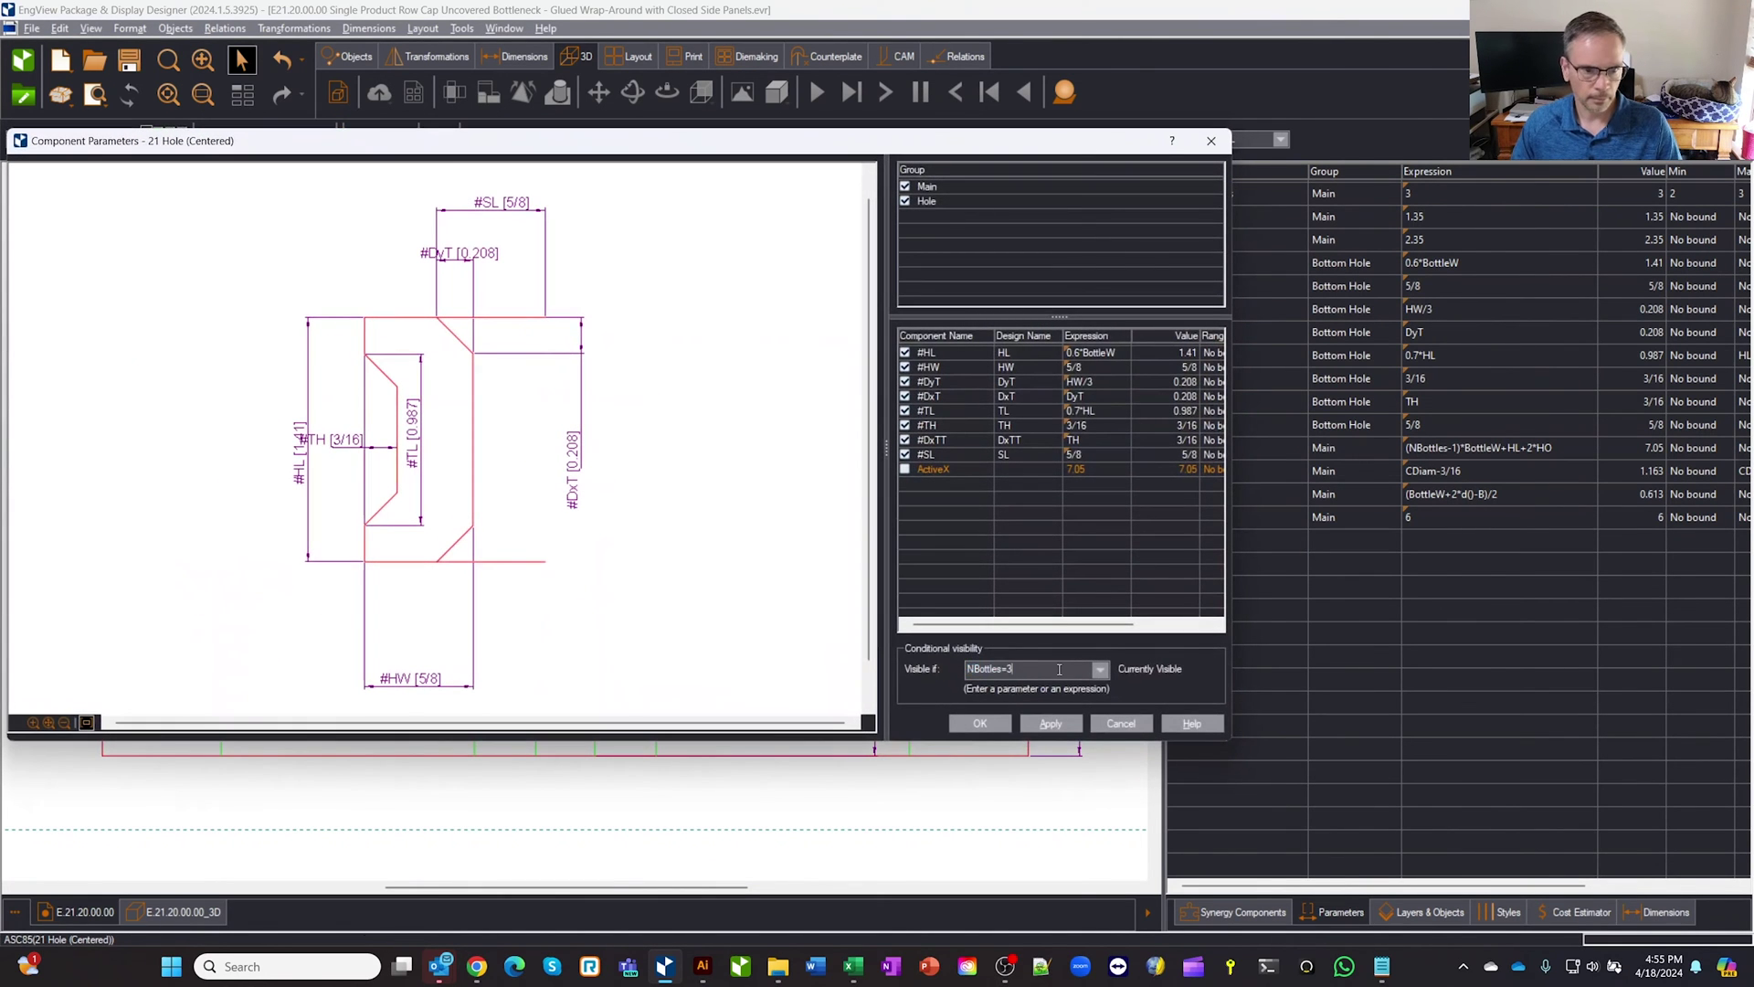
pyautogui.press('Return')
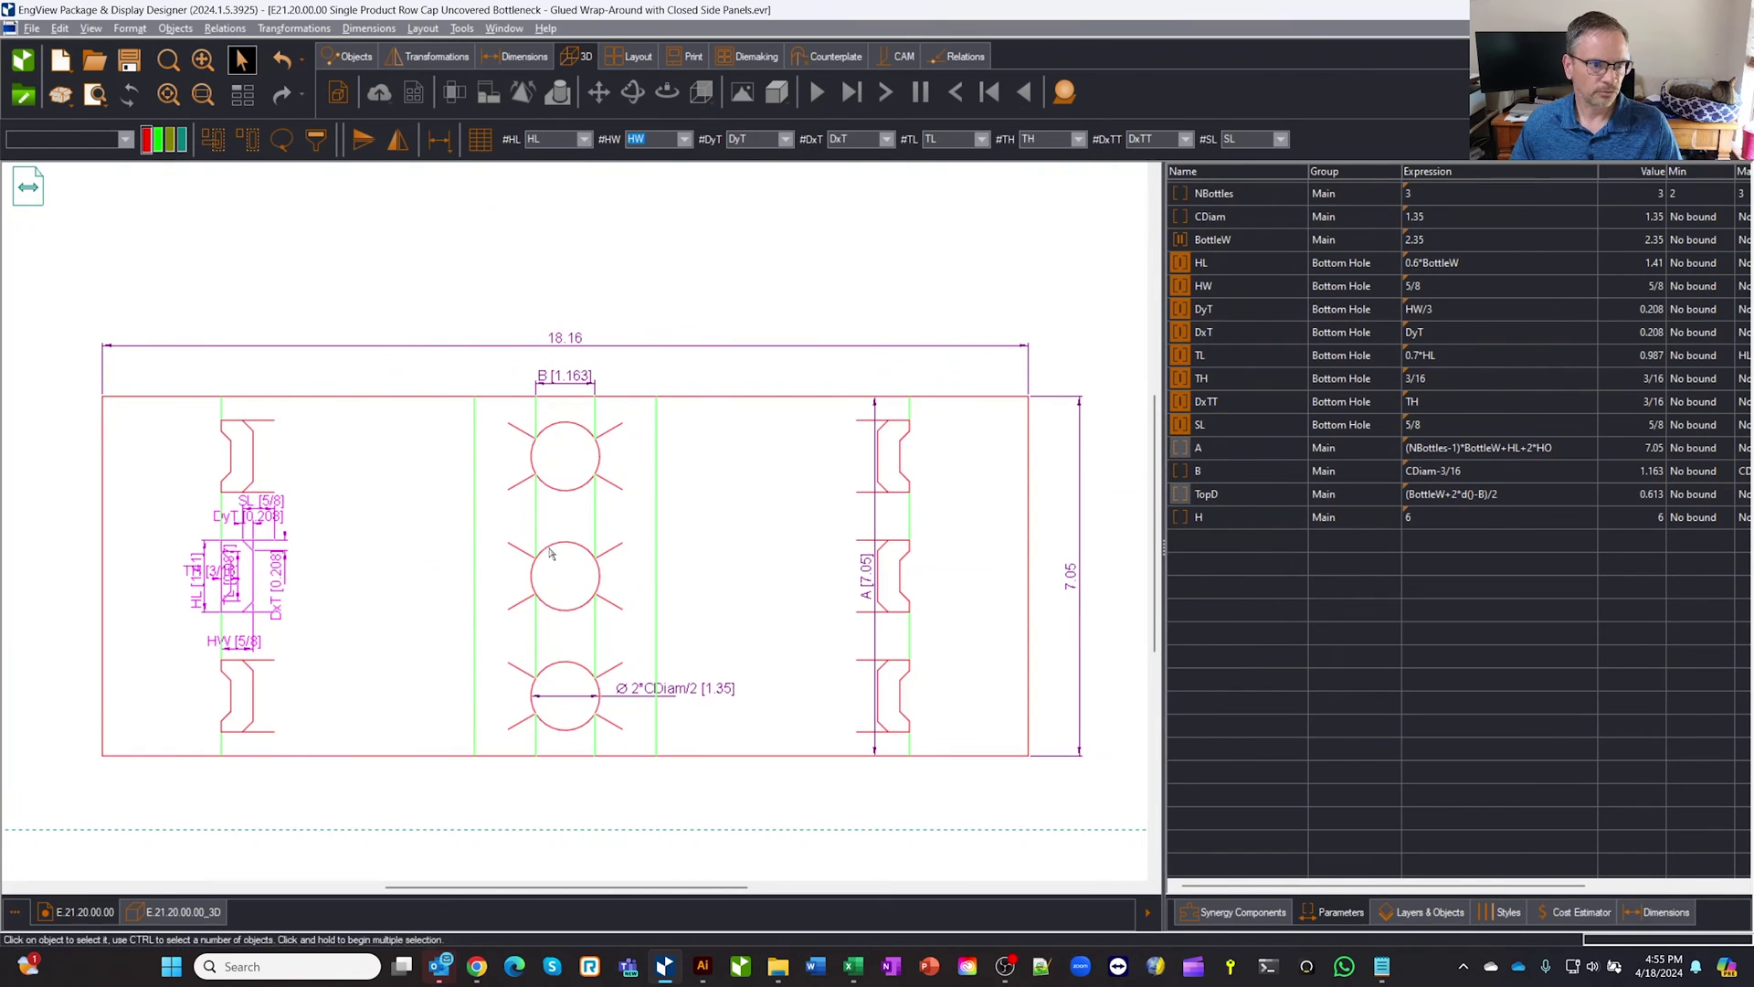
pyautogui.doubleClick(572, 607)
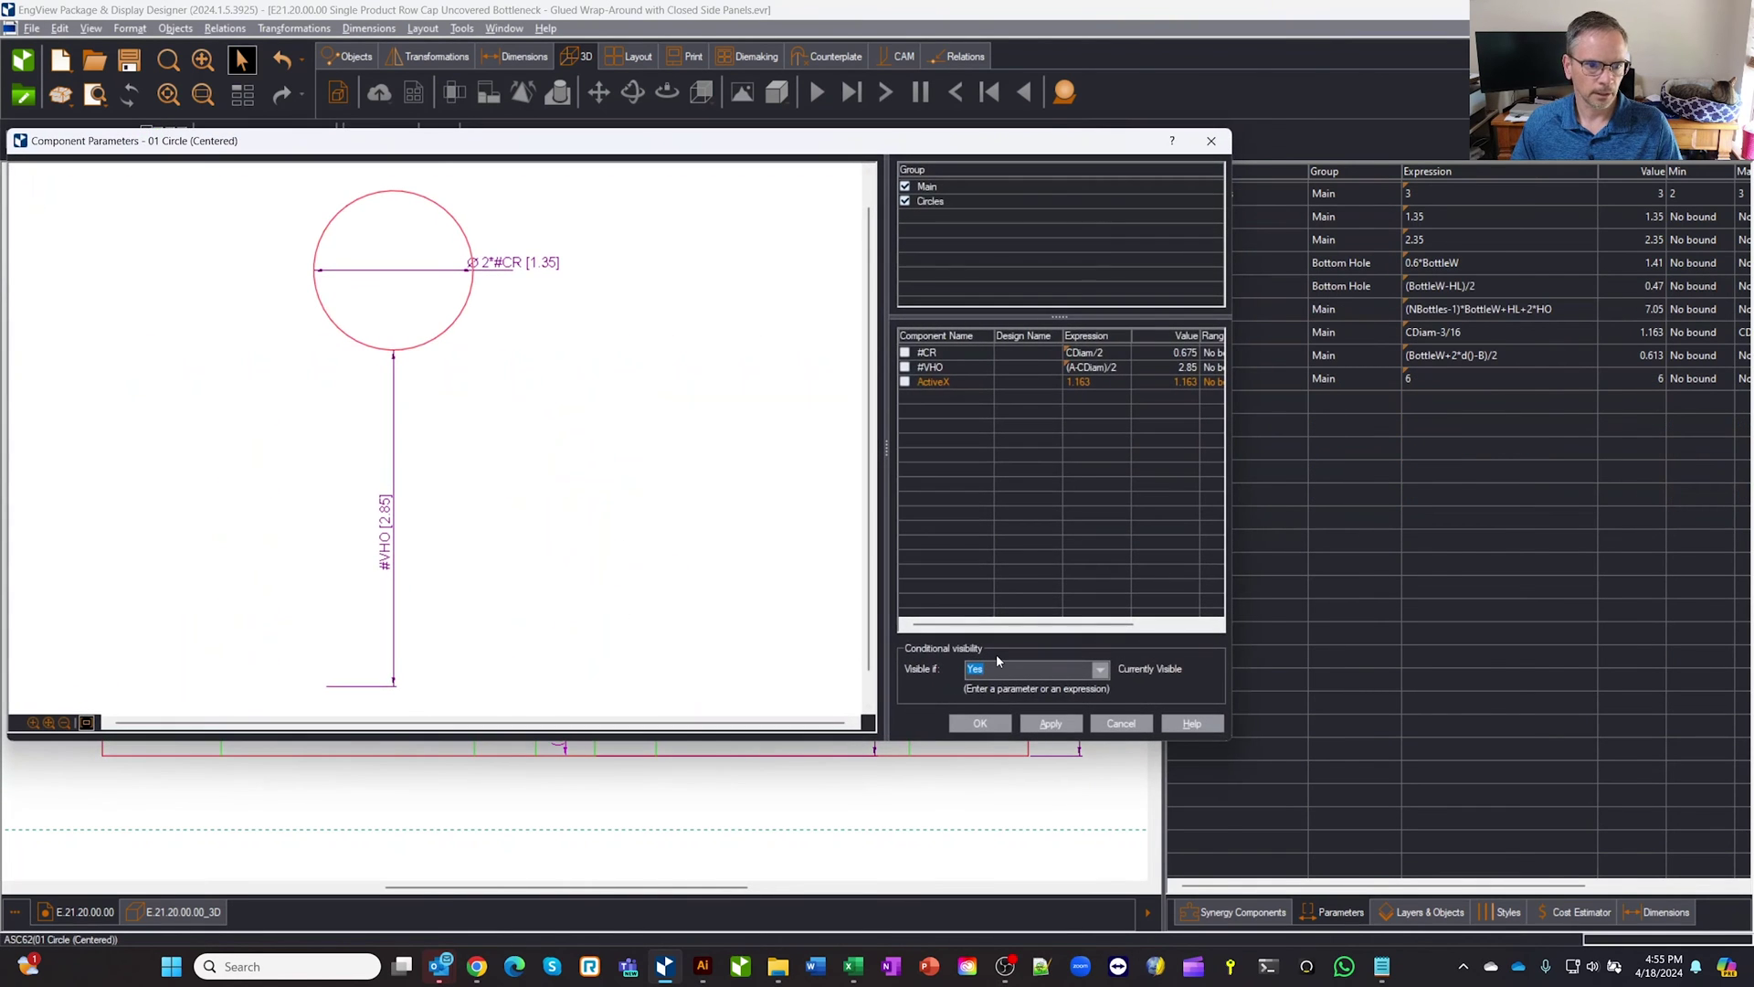
pyautogui.press('Return')
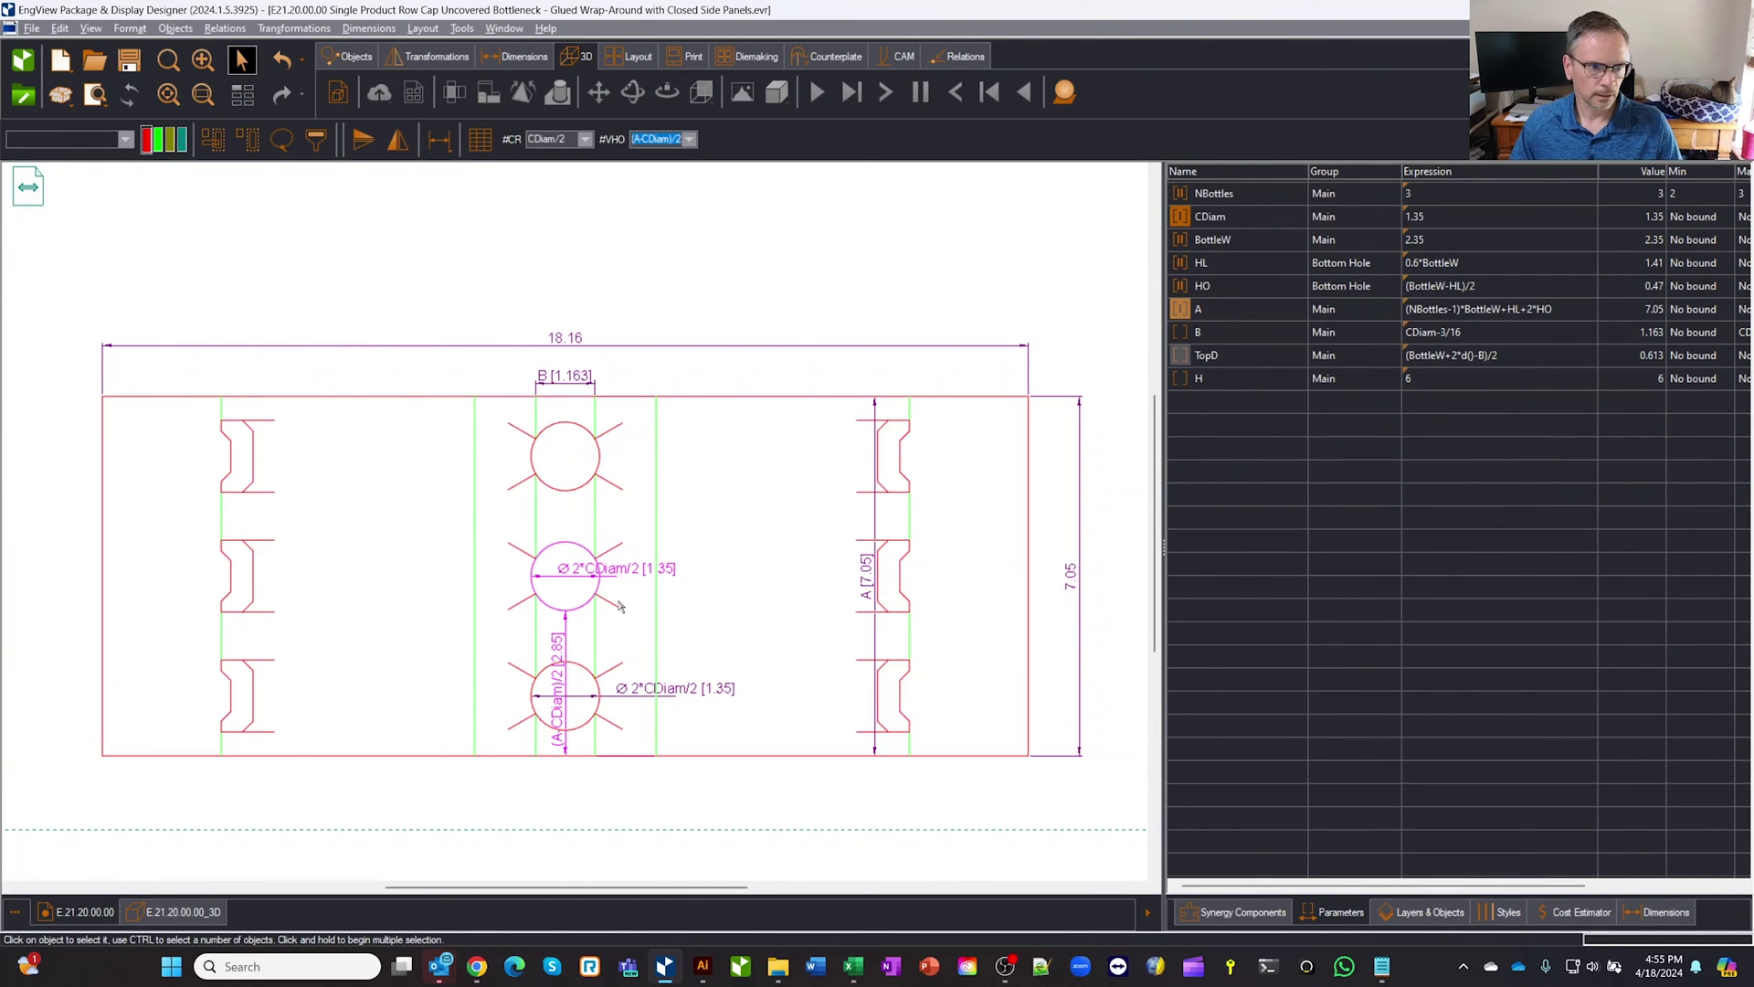
pyautogui.doubleClick(612, 607)
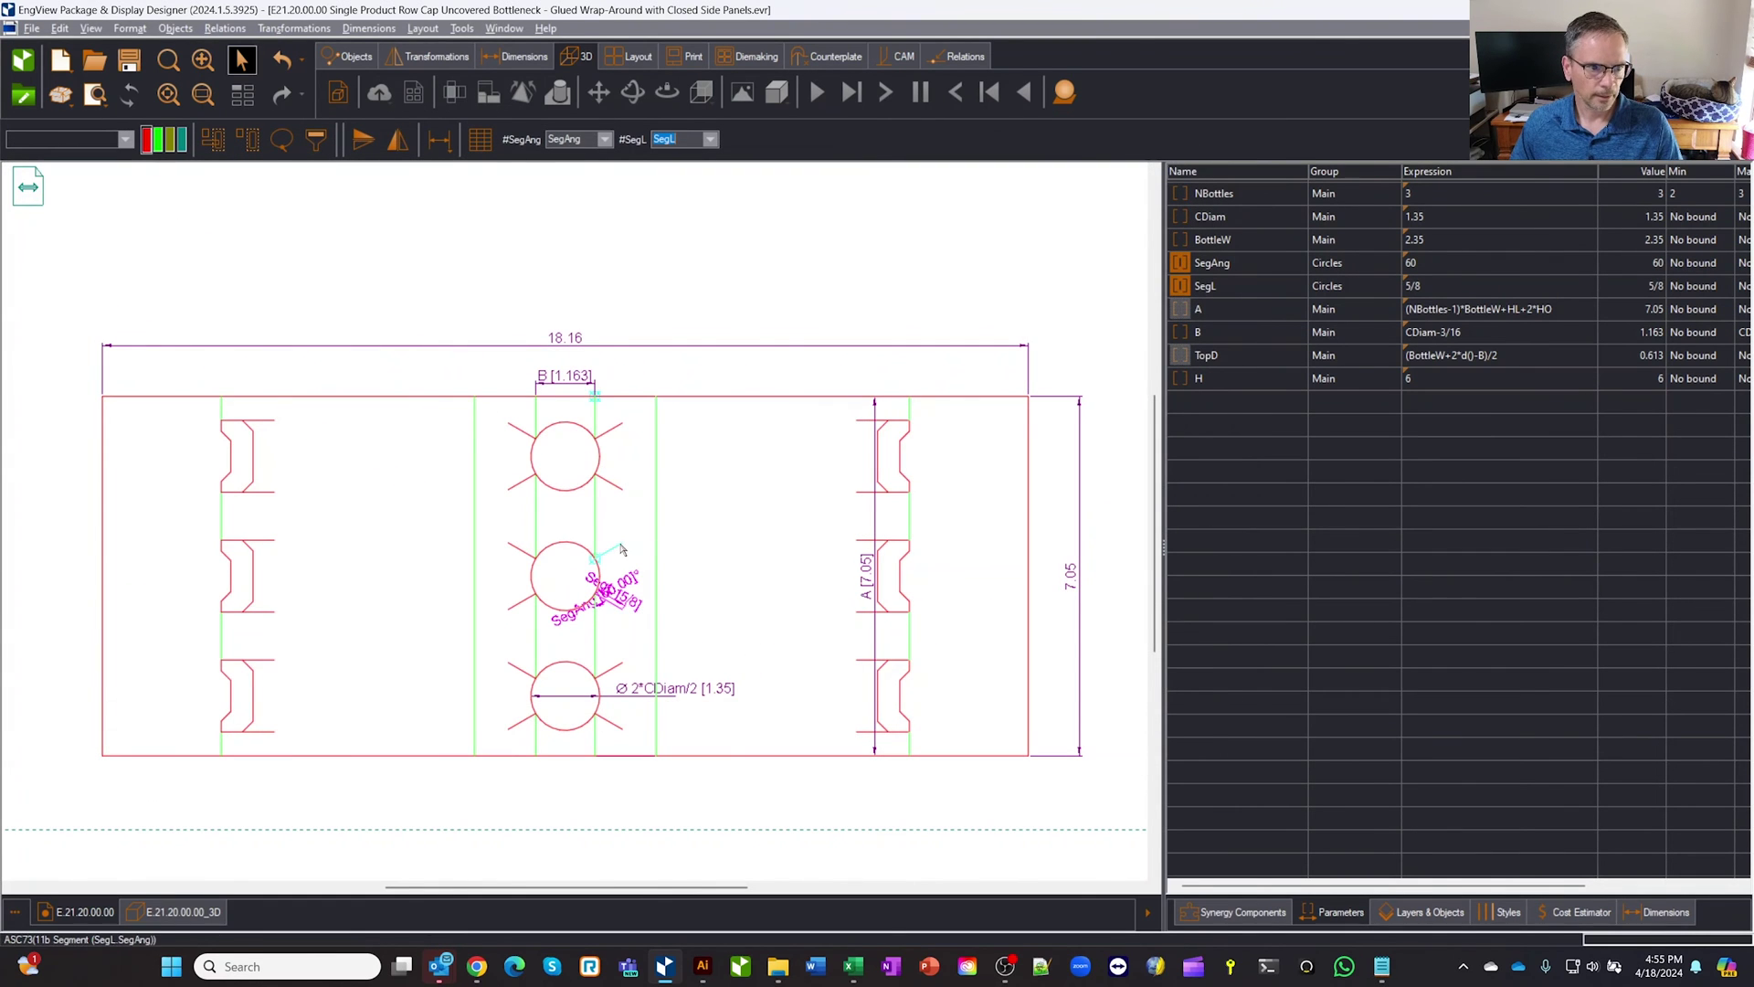
pyautogui.moveTo(612, 594); pyautogui.dragTo(621, 548)
pyautogui.doubleClick(622, 549)
pyautogui.press('Return')
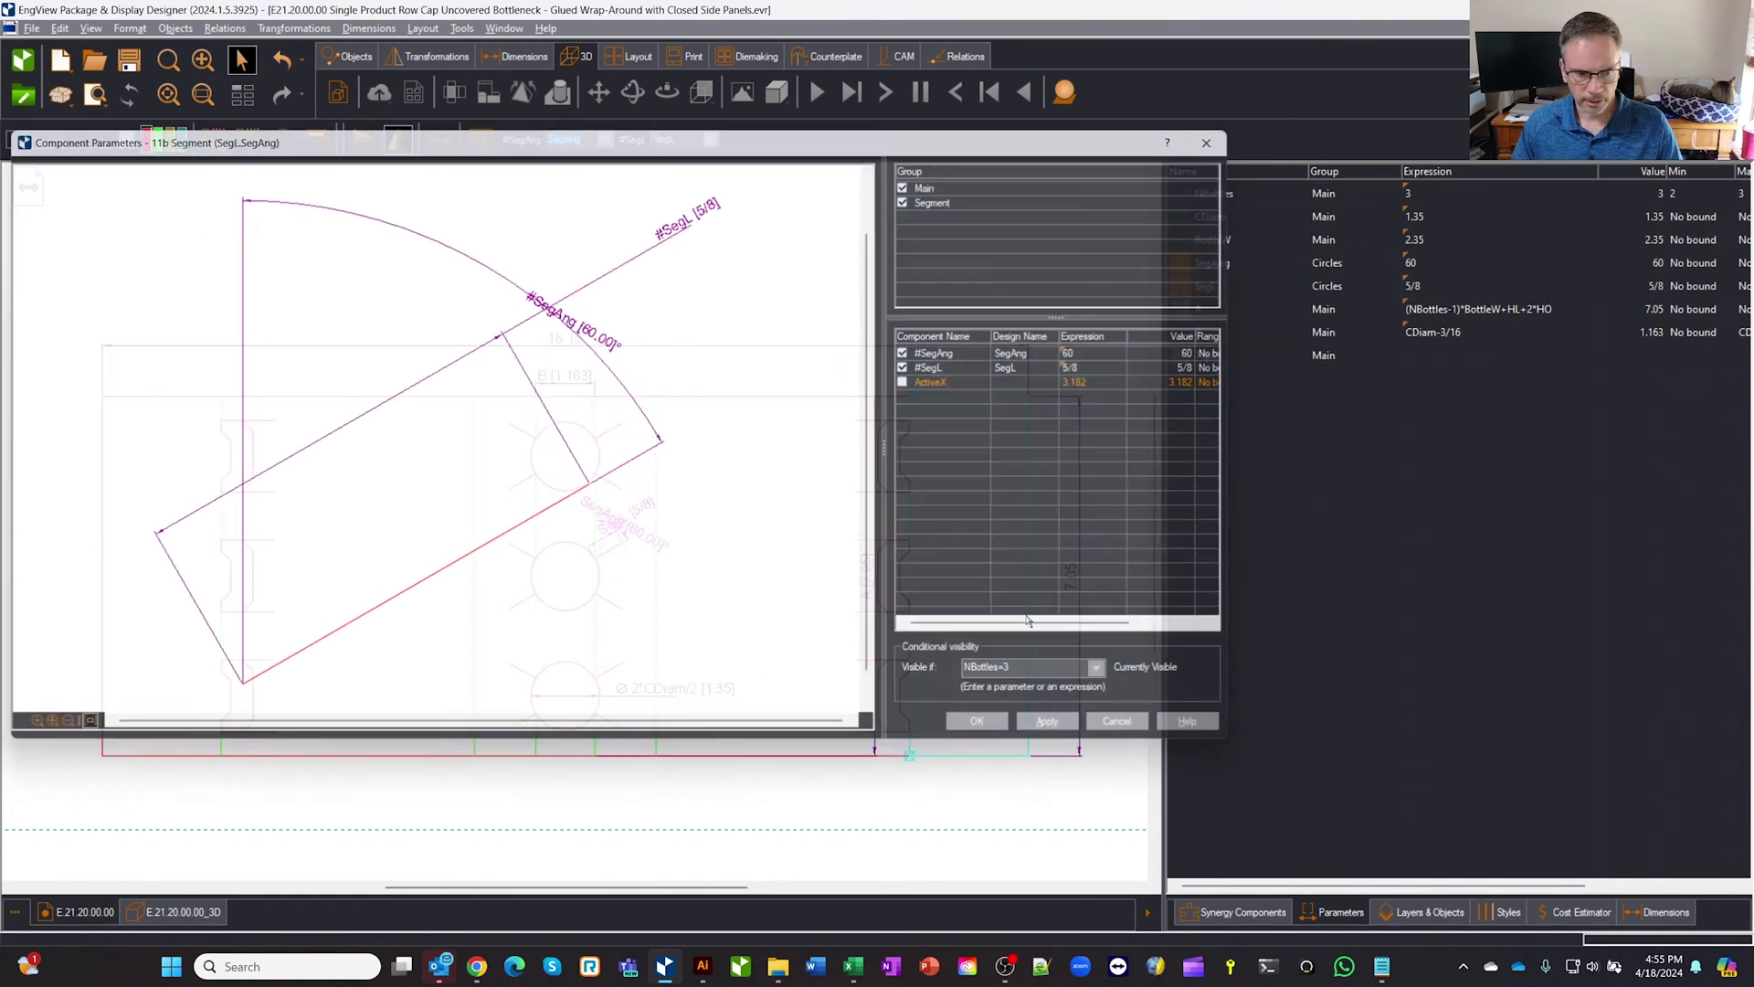
pyautogui.doubleClick(635, 534)
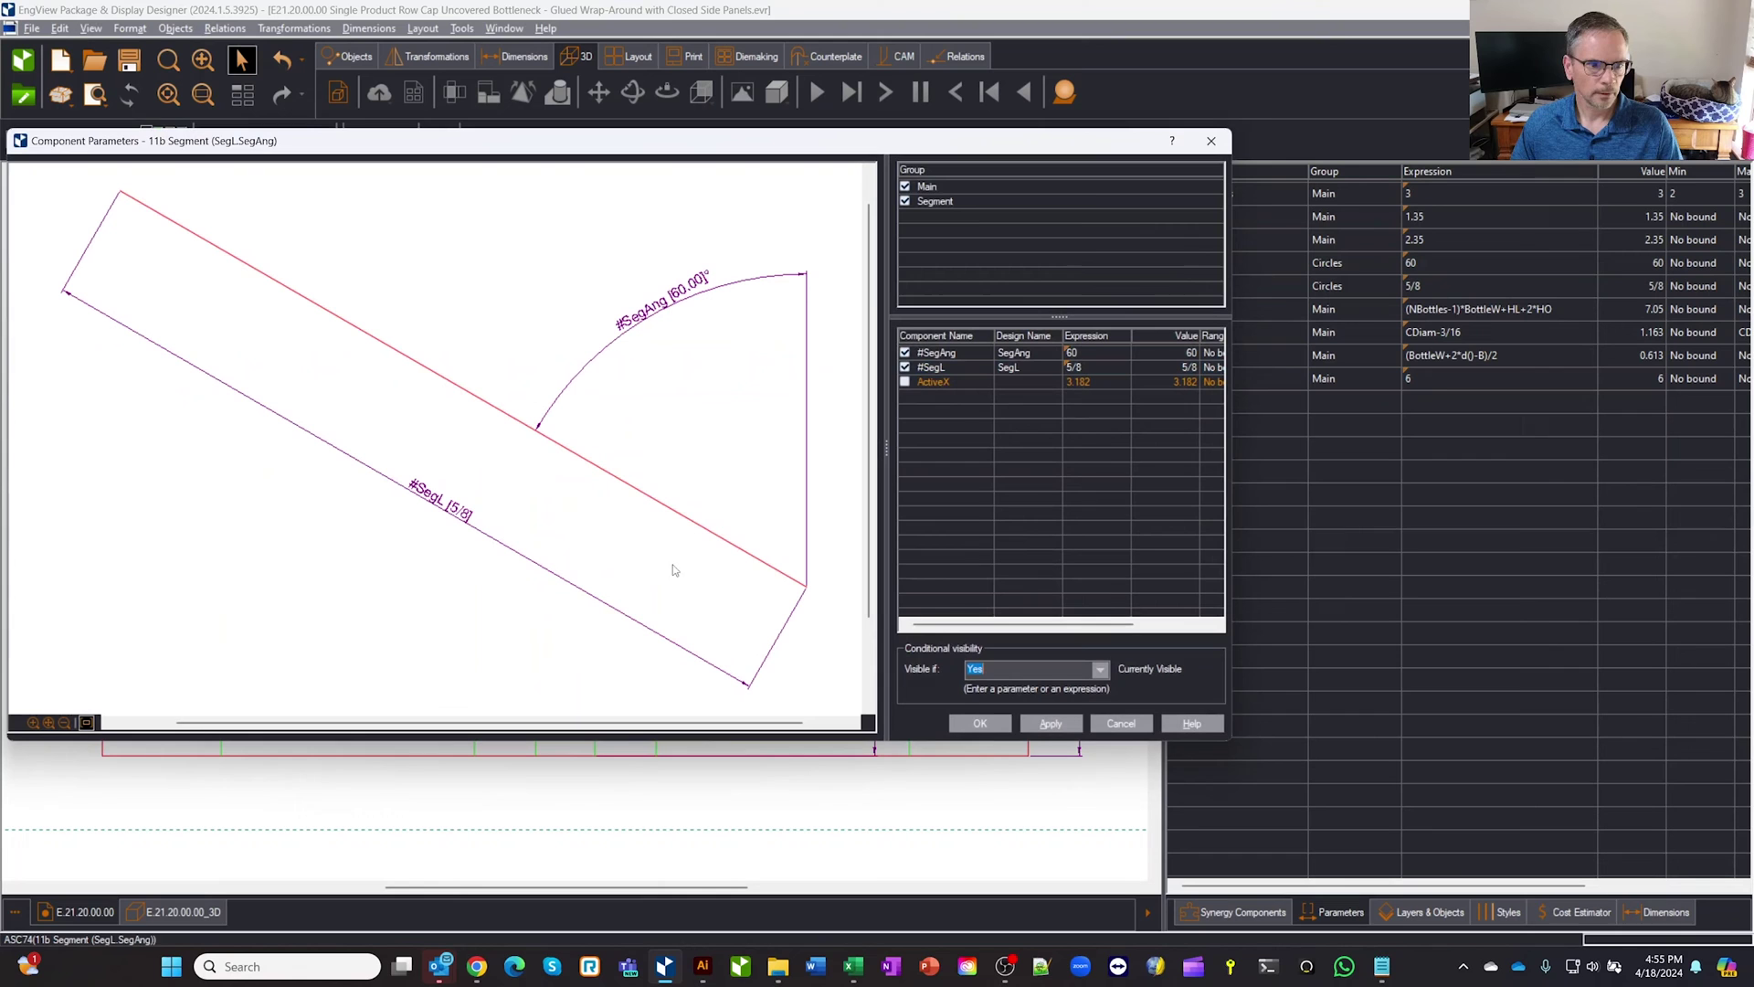
pyautogui.press('Return')
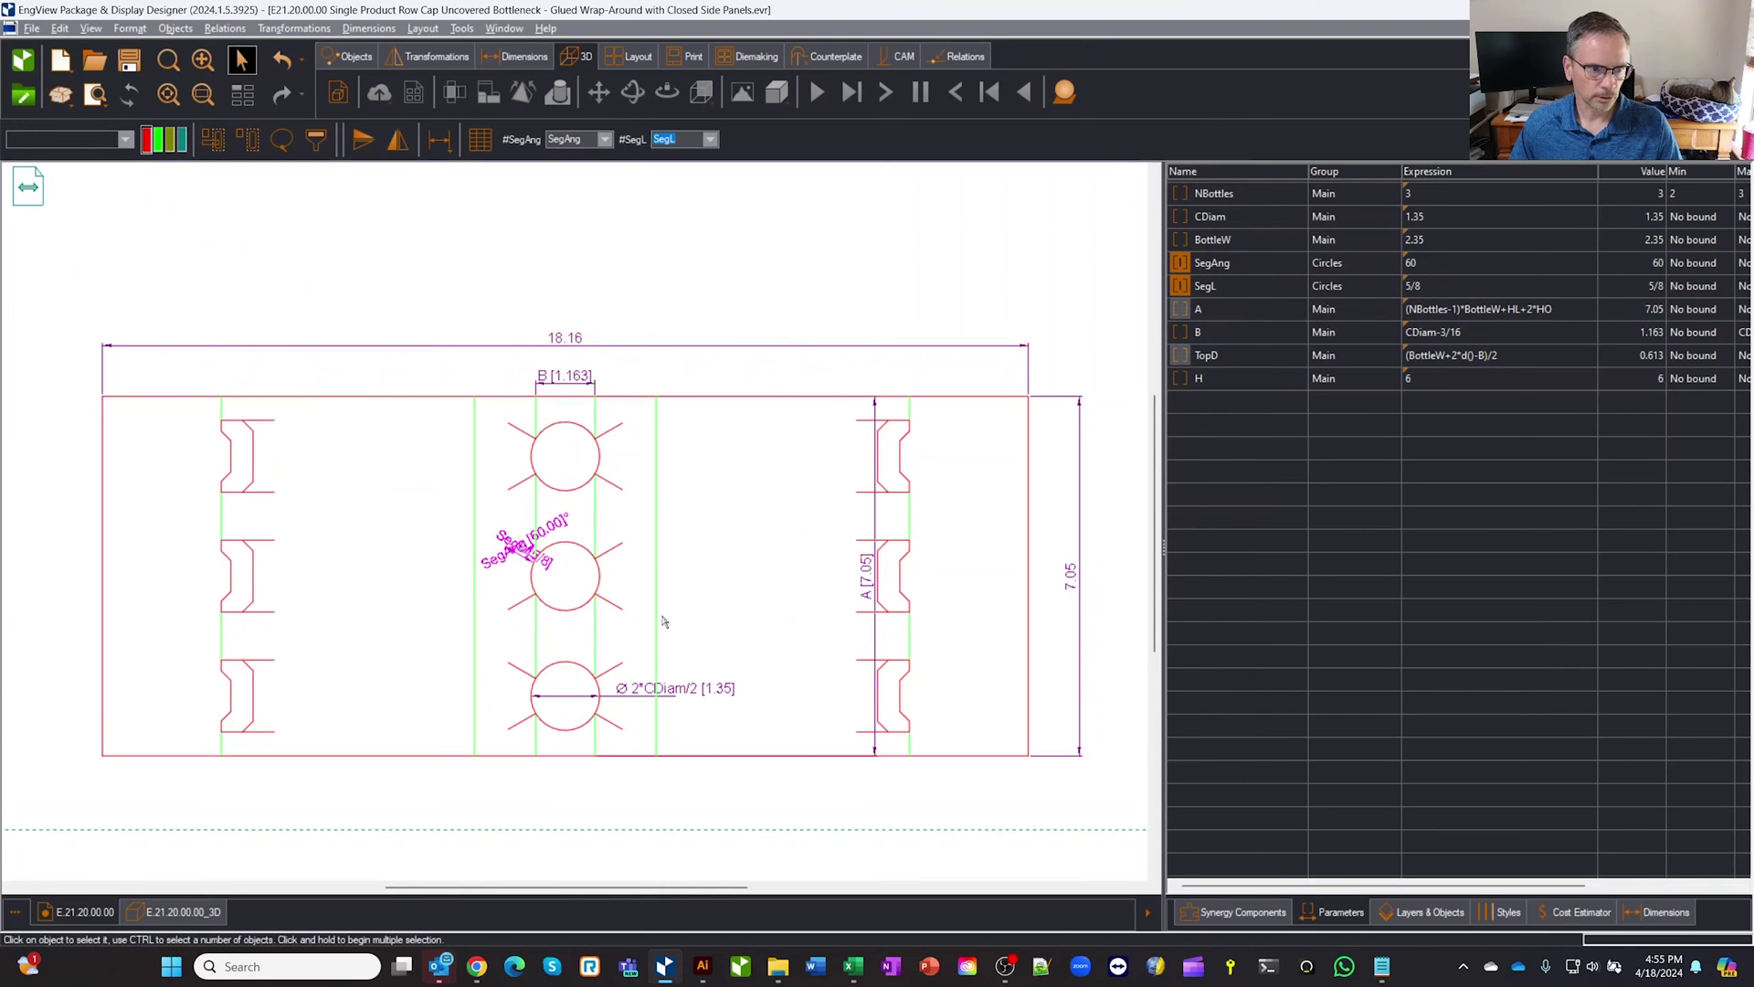
pyautogui.doubleClick(535, 585)
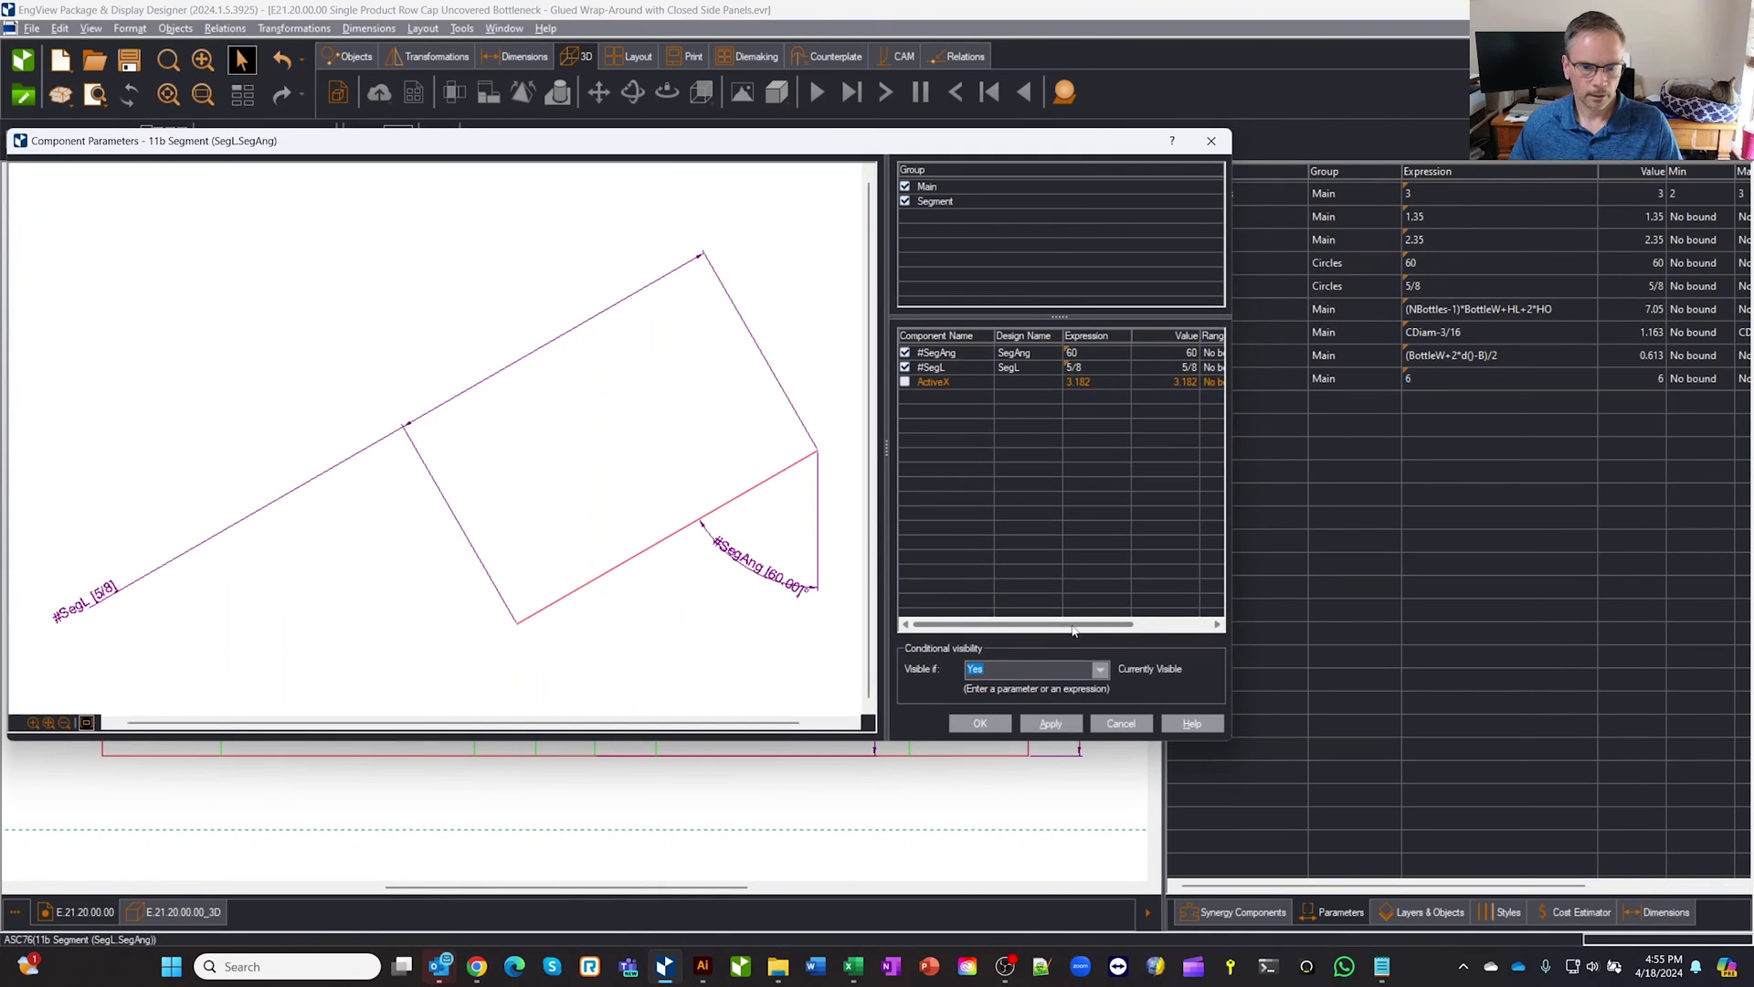
pyautogui.press('Return')
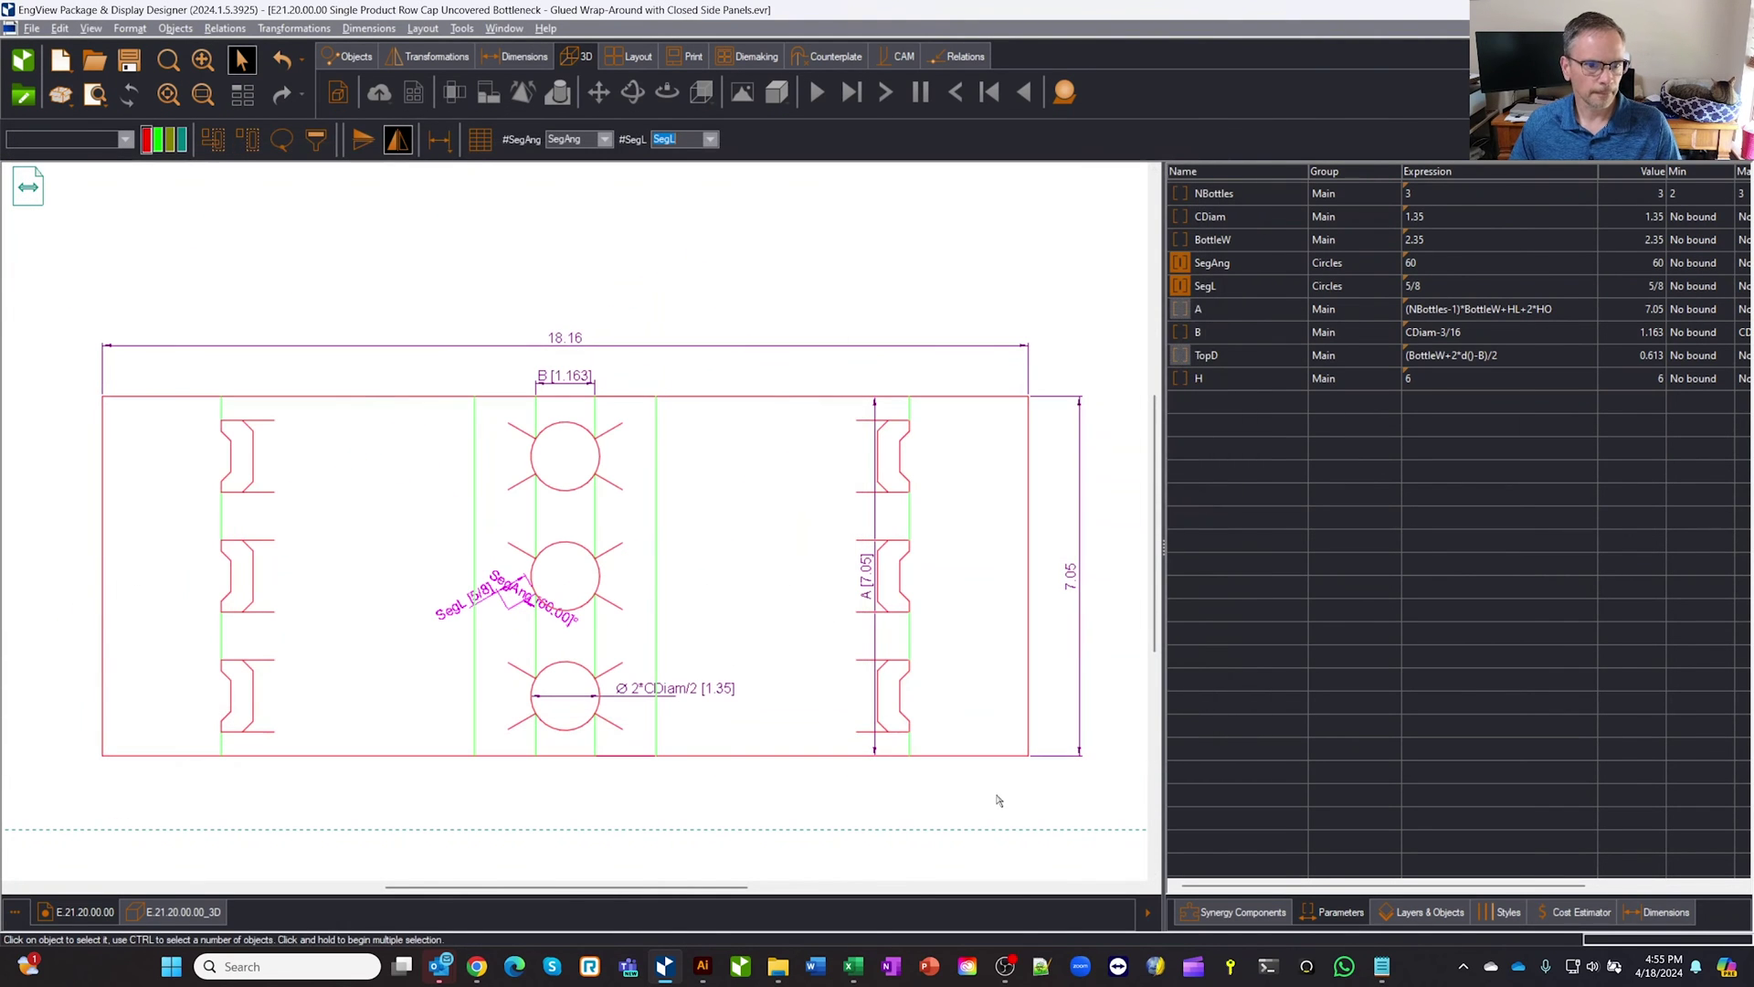
# - Test the layout with NBottles at 2 and then back at 3
pyautogui.click(1425, 200)
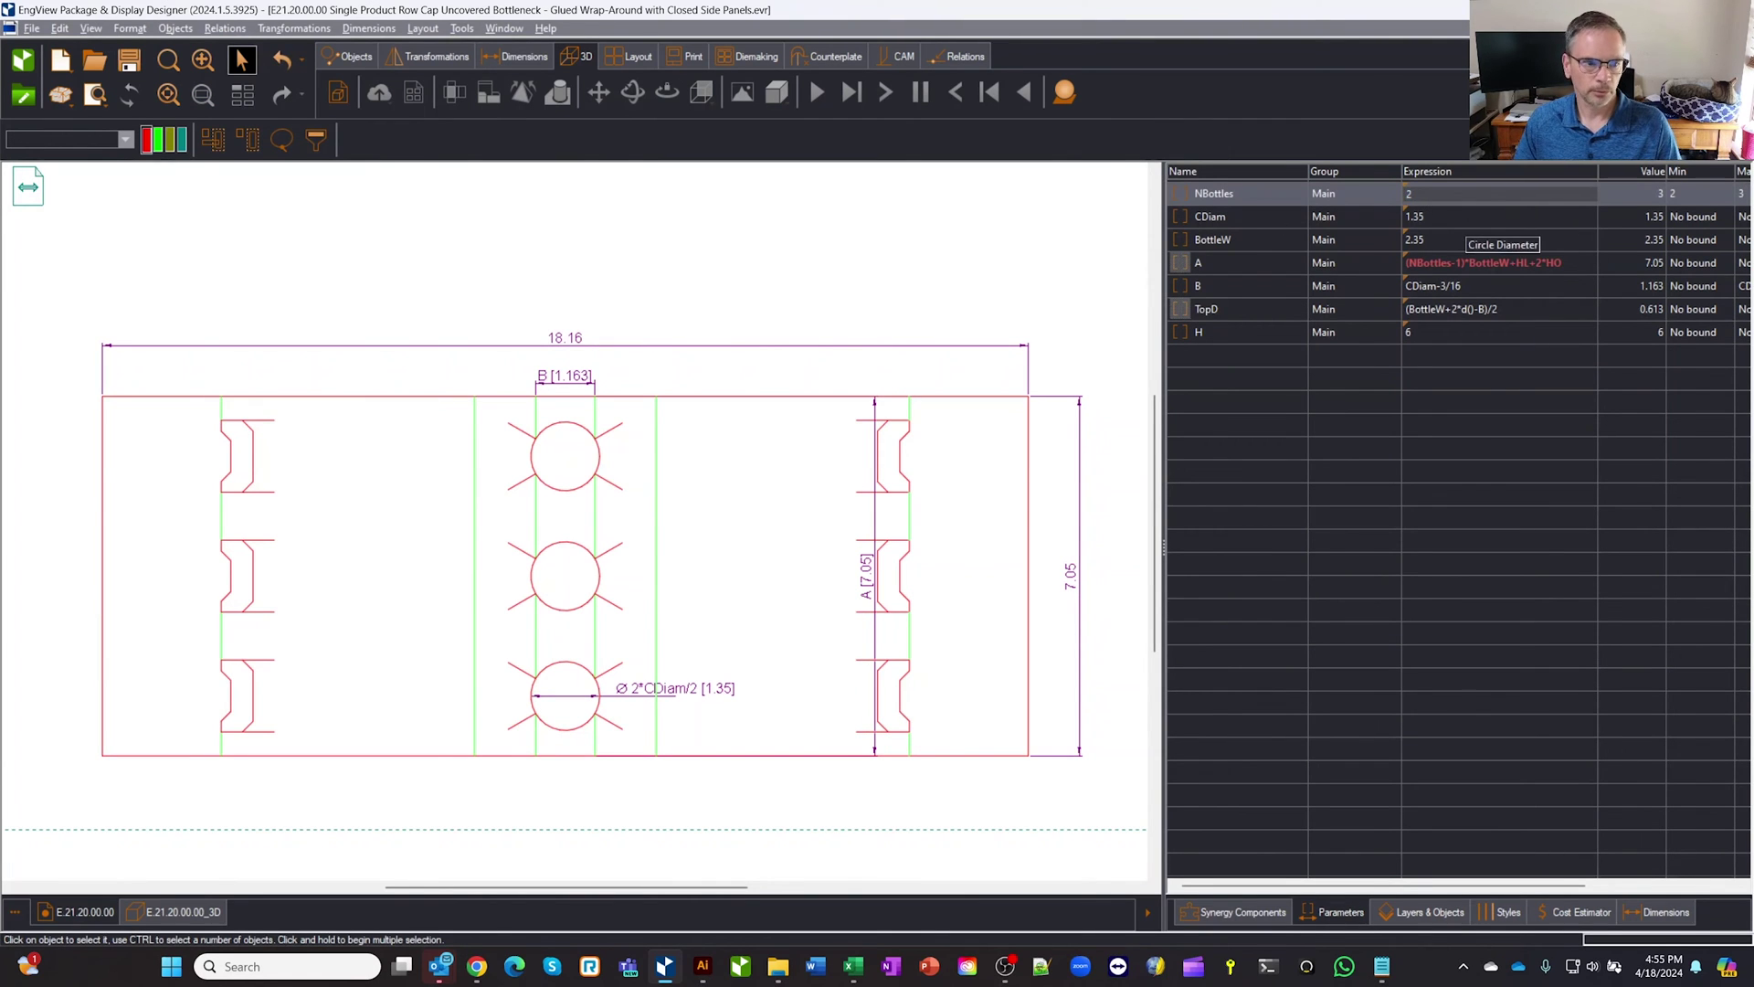
pyautogui.press('Return')
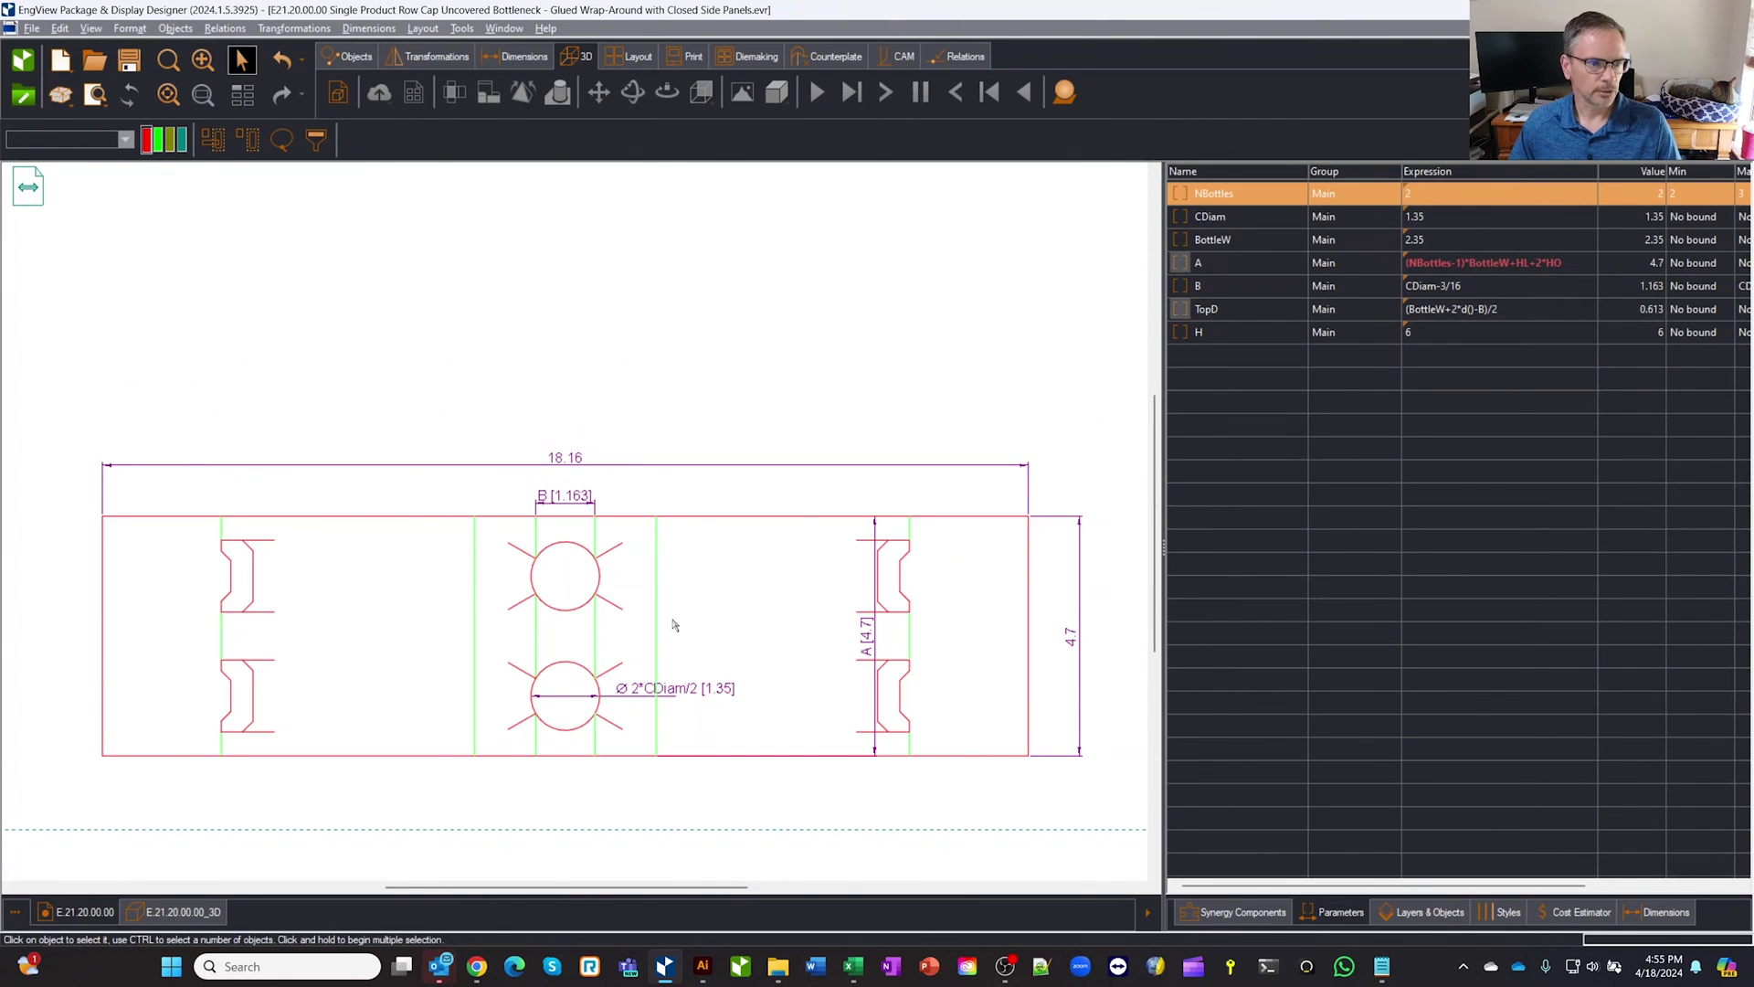
pyautogui.click(1462, 192)
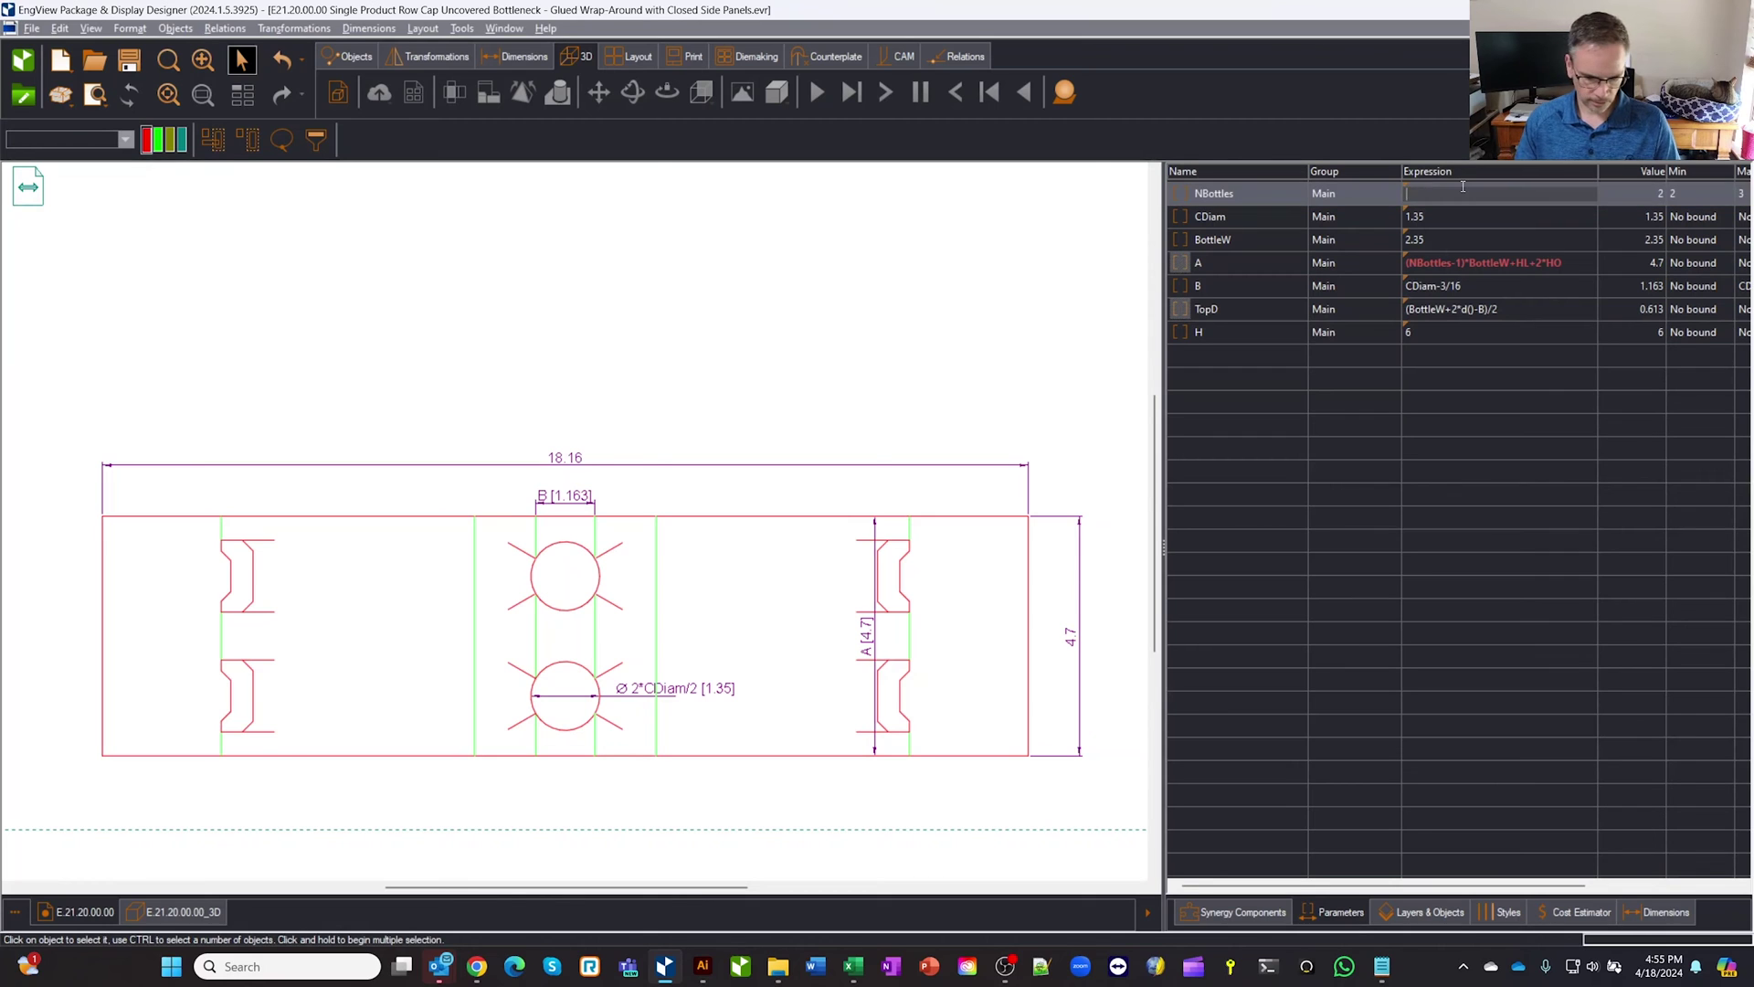
pyautogui.write('3')
pyautogui.press('Return')
# - Try out-of-range NBottles values 5 and 1, which stay within the 2–3 limits
pyautogui.click(1453, 193)
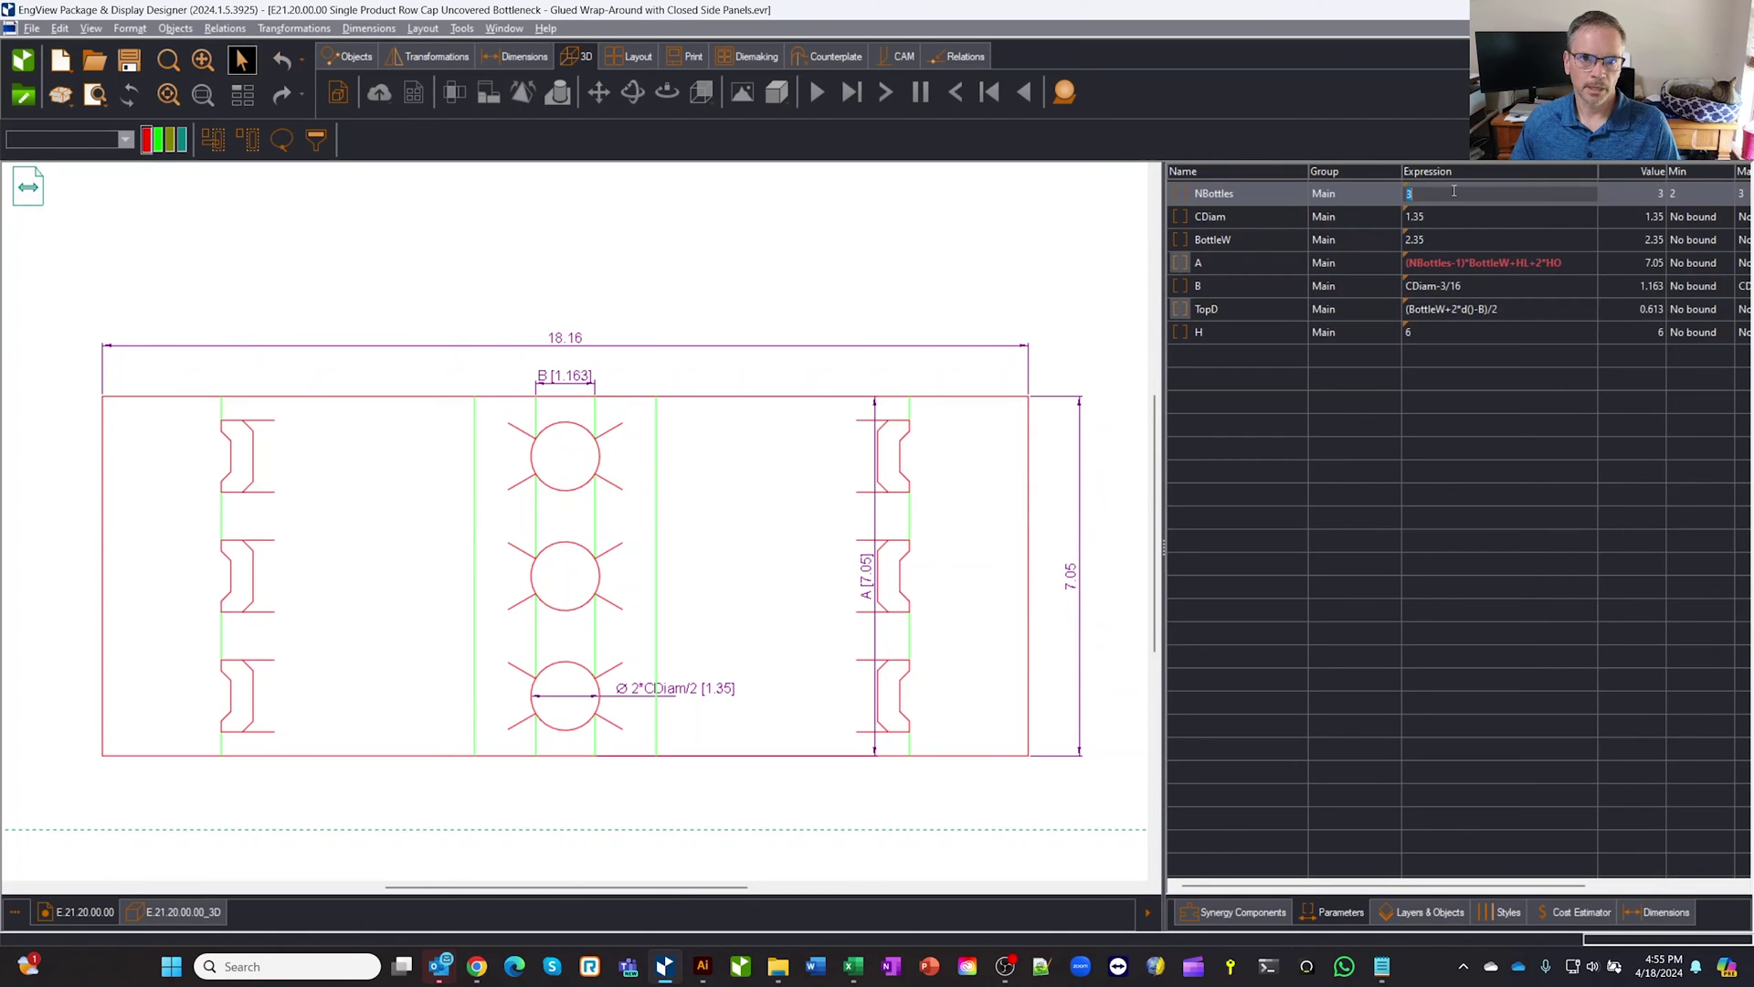
pyautogui.write('5')
pyautogui.press('Return')
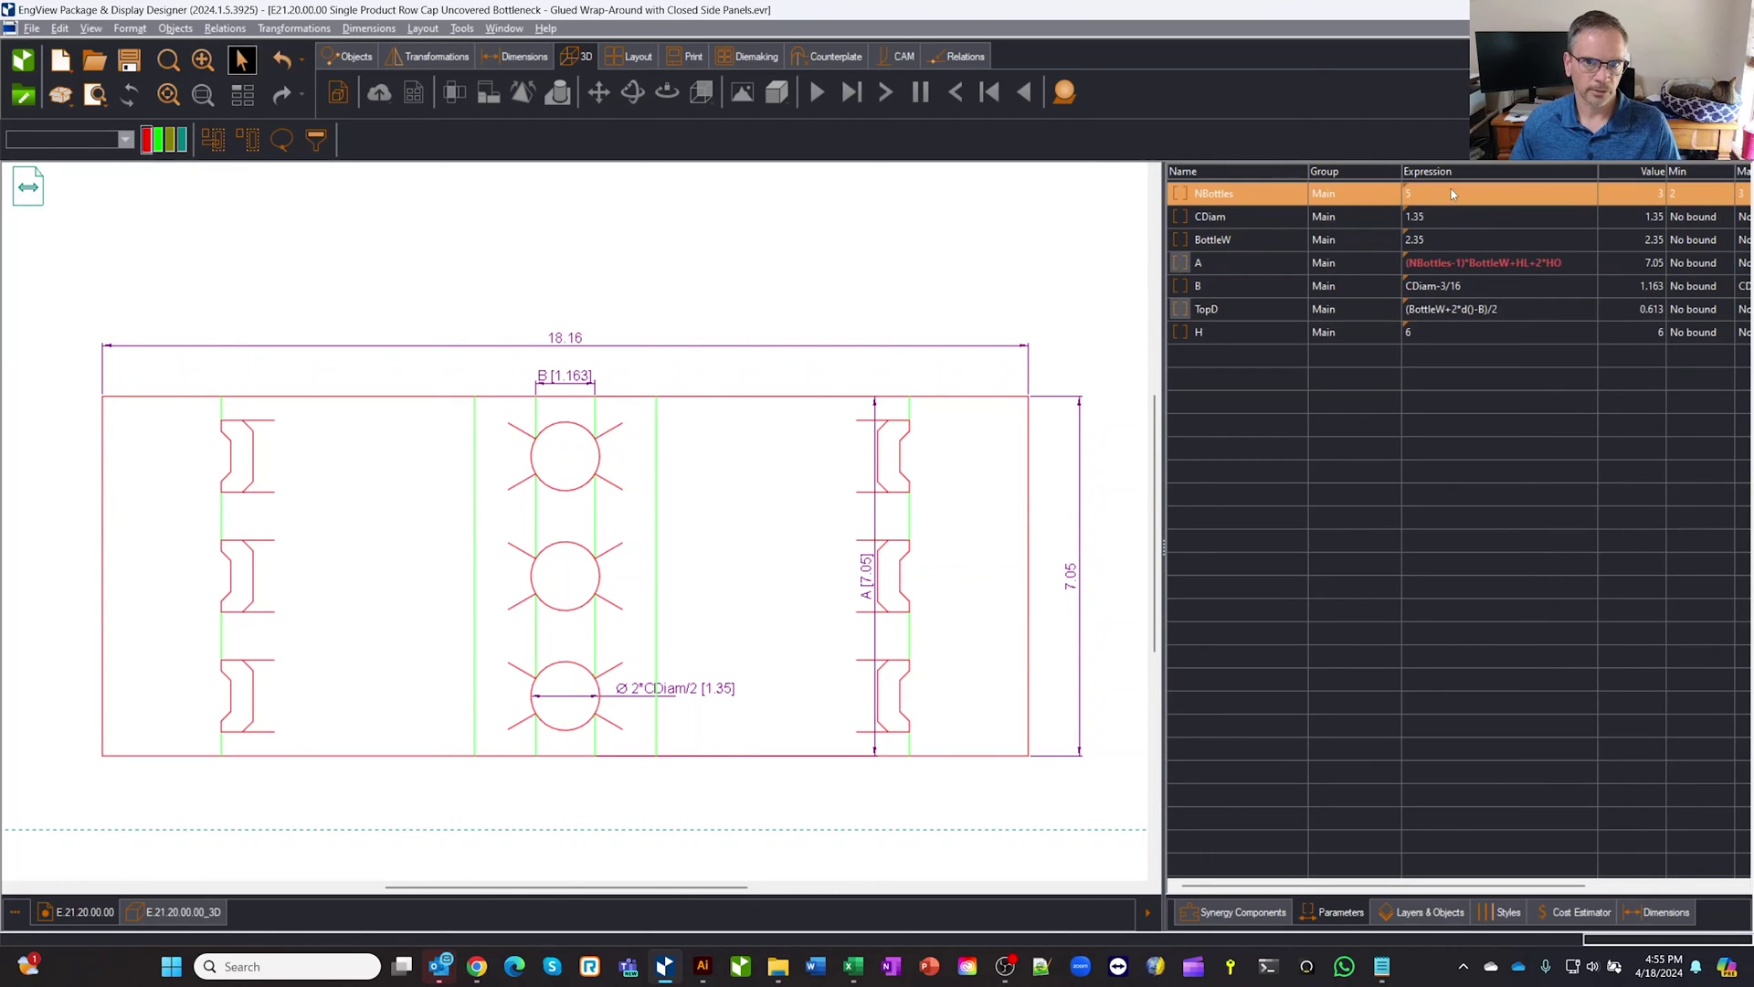
pyautogui.click(1453, 192)
pyautogui.write('1')
pyautogui.press('Return')
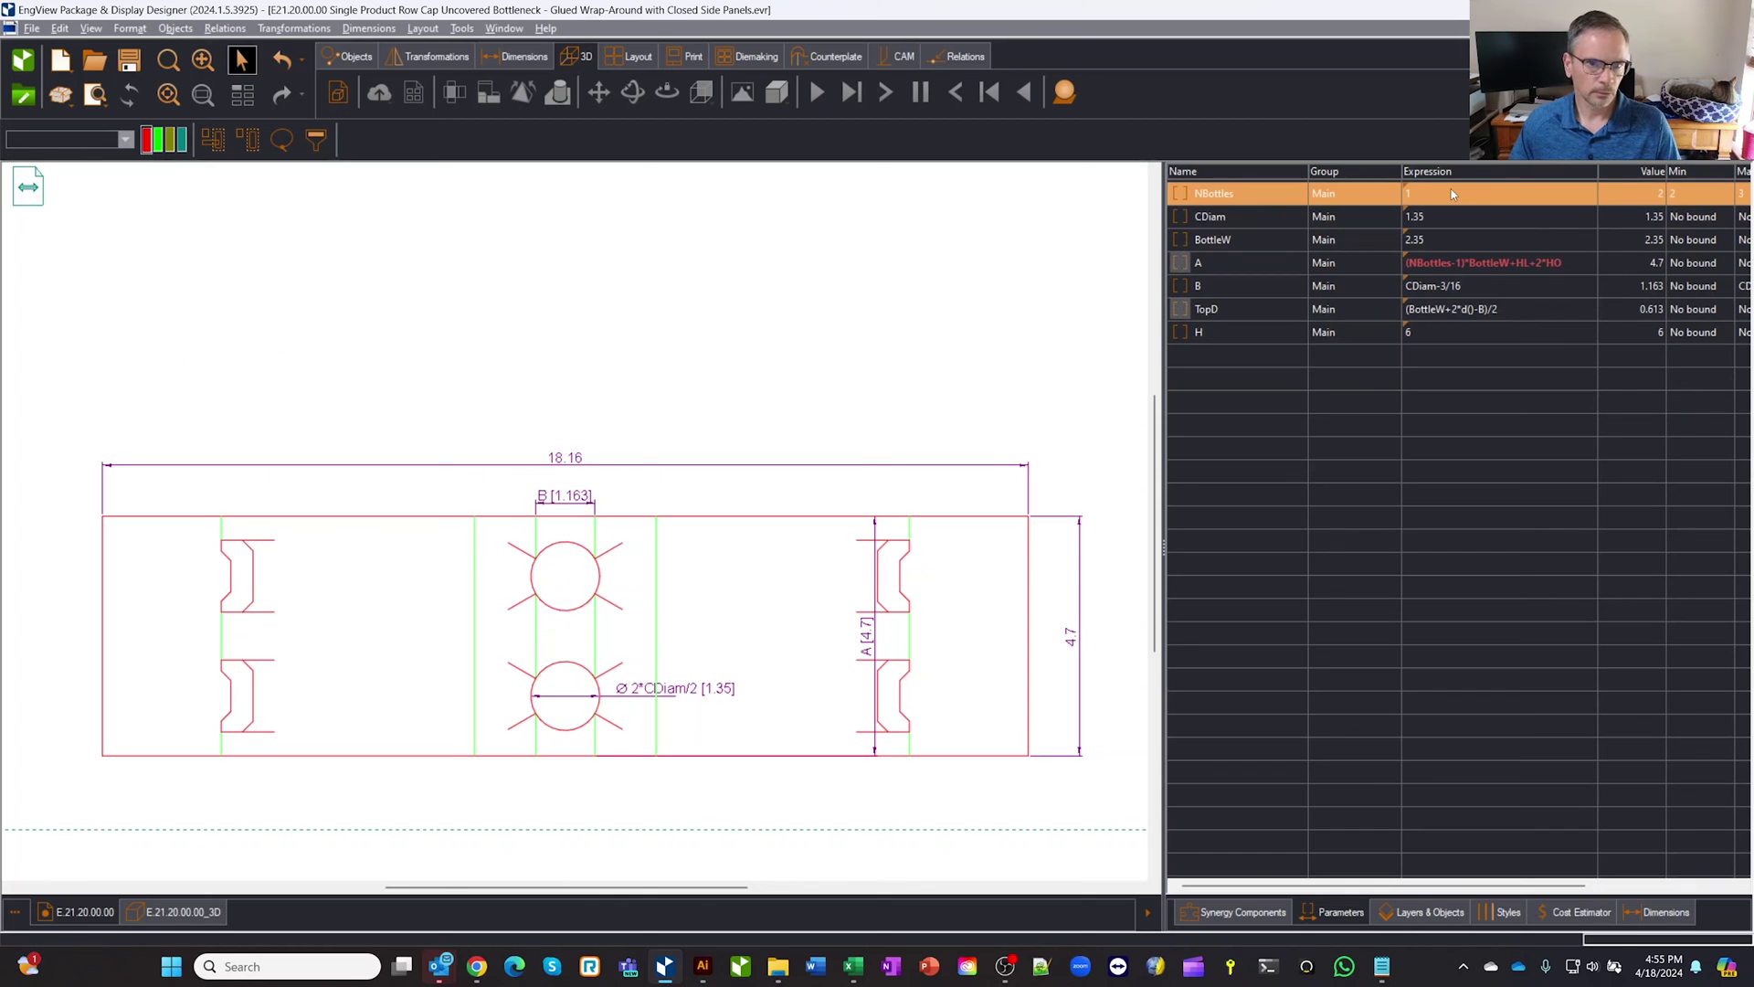
# - Set NBottles to 2, dropping the middle holes and shrinking A to 4.7
pyautogui.click(1453, 193)
pyautogui.write('2')
pyautogui.press('Return')
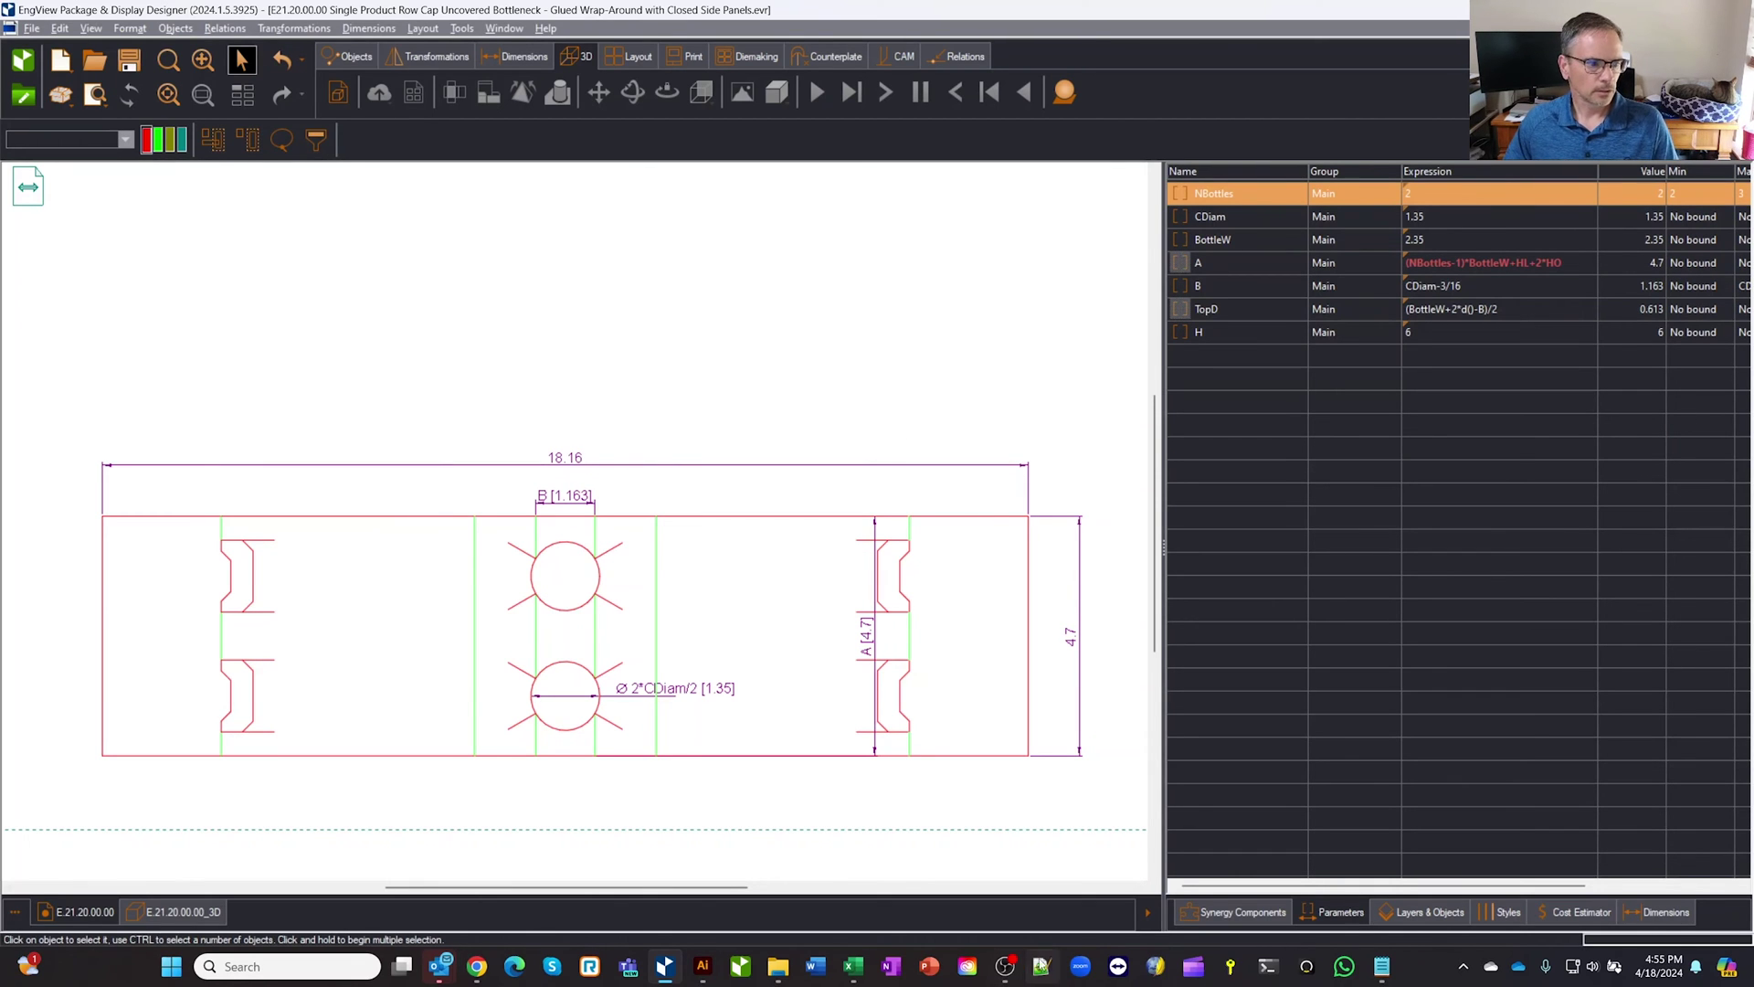
pyautogui.click(175, 912)
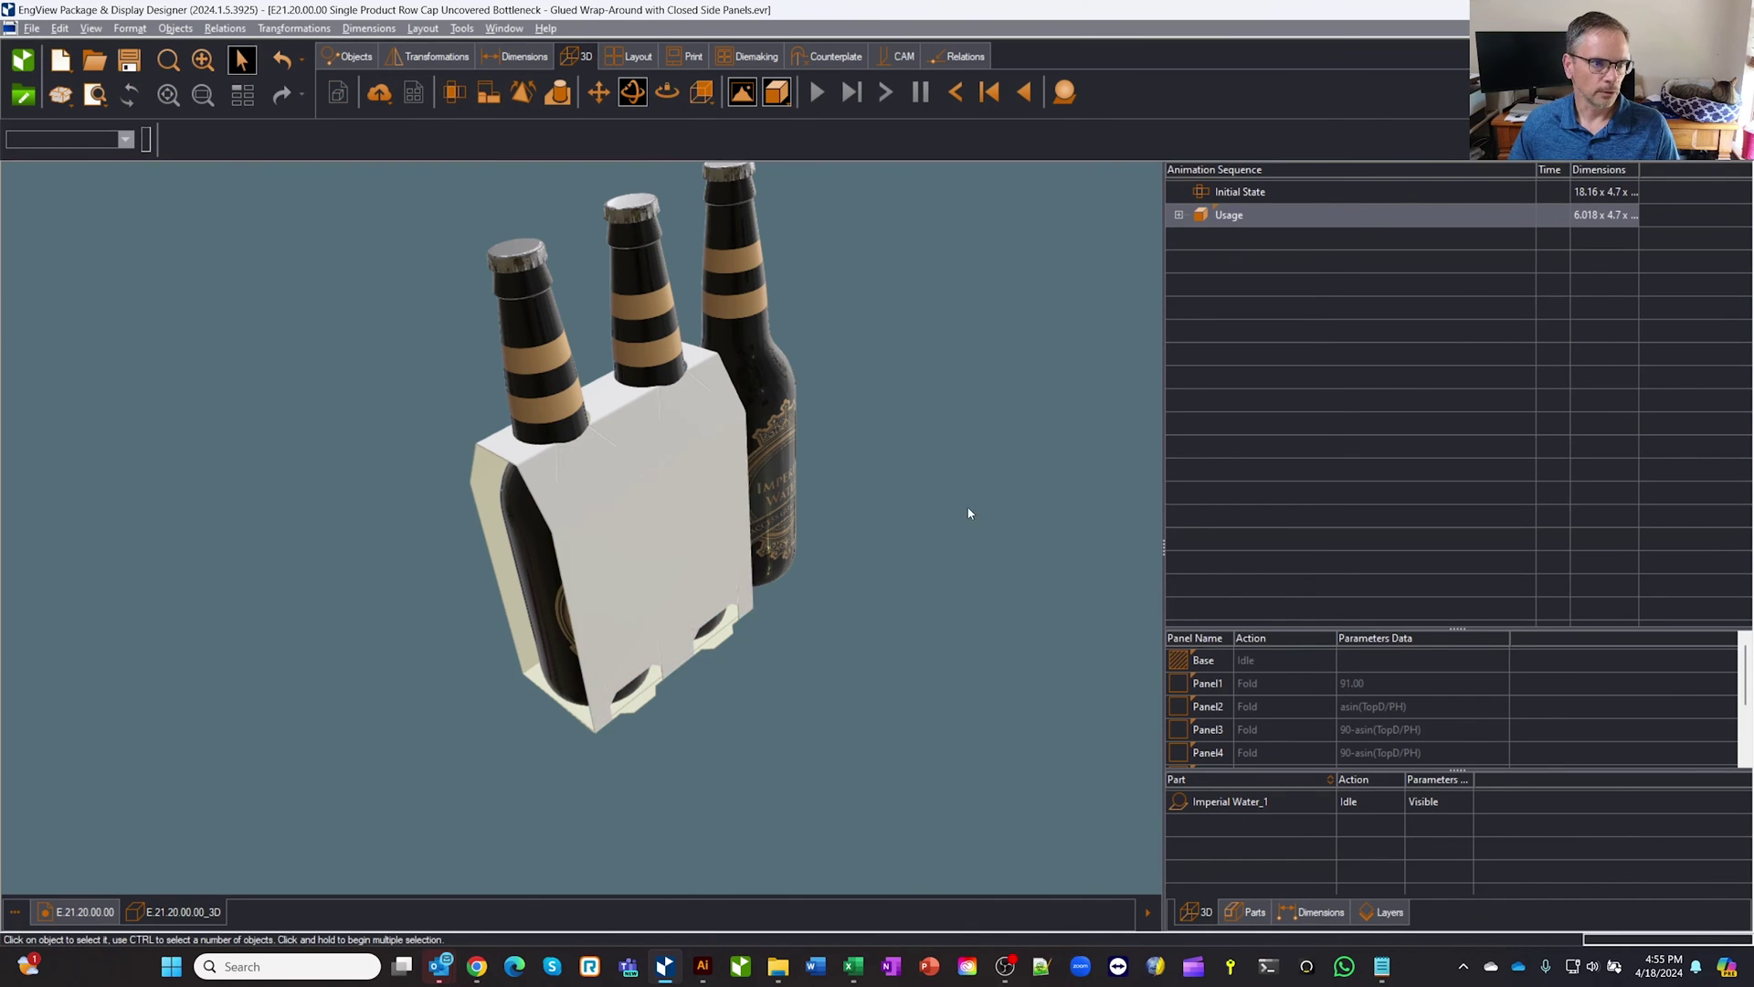
# - Set the Imperial Water bottle array's Y-axis count to NBottles, showing two bottles
pyautogui.moveTo(967, 509); pyautogui.dragTo(859, 399)
pyautogui.moveTo(922, 490); pyautogui.dragTo(983, 517)
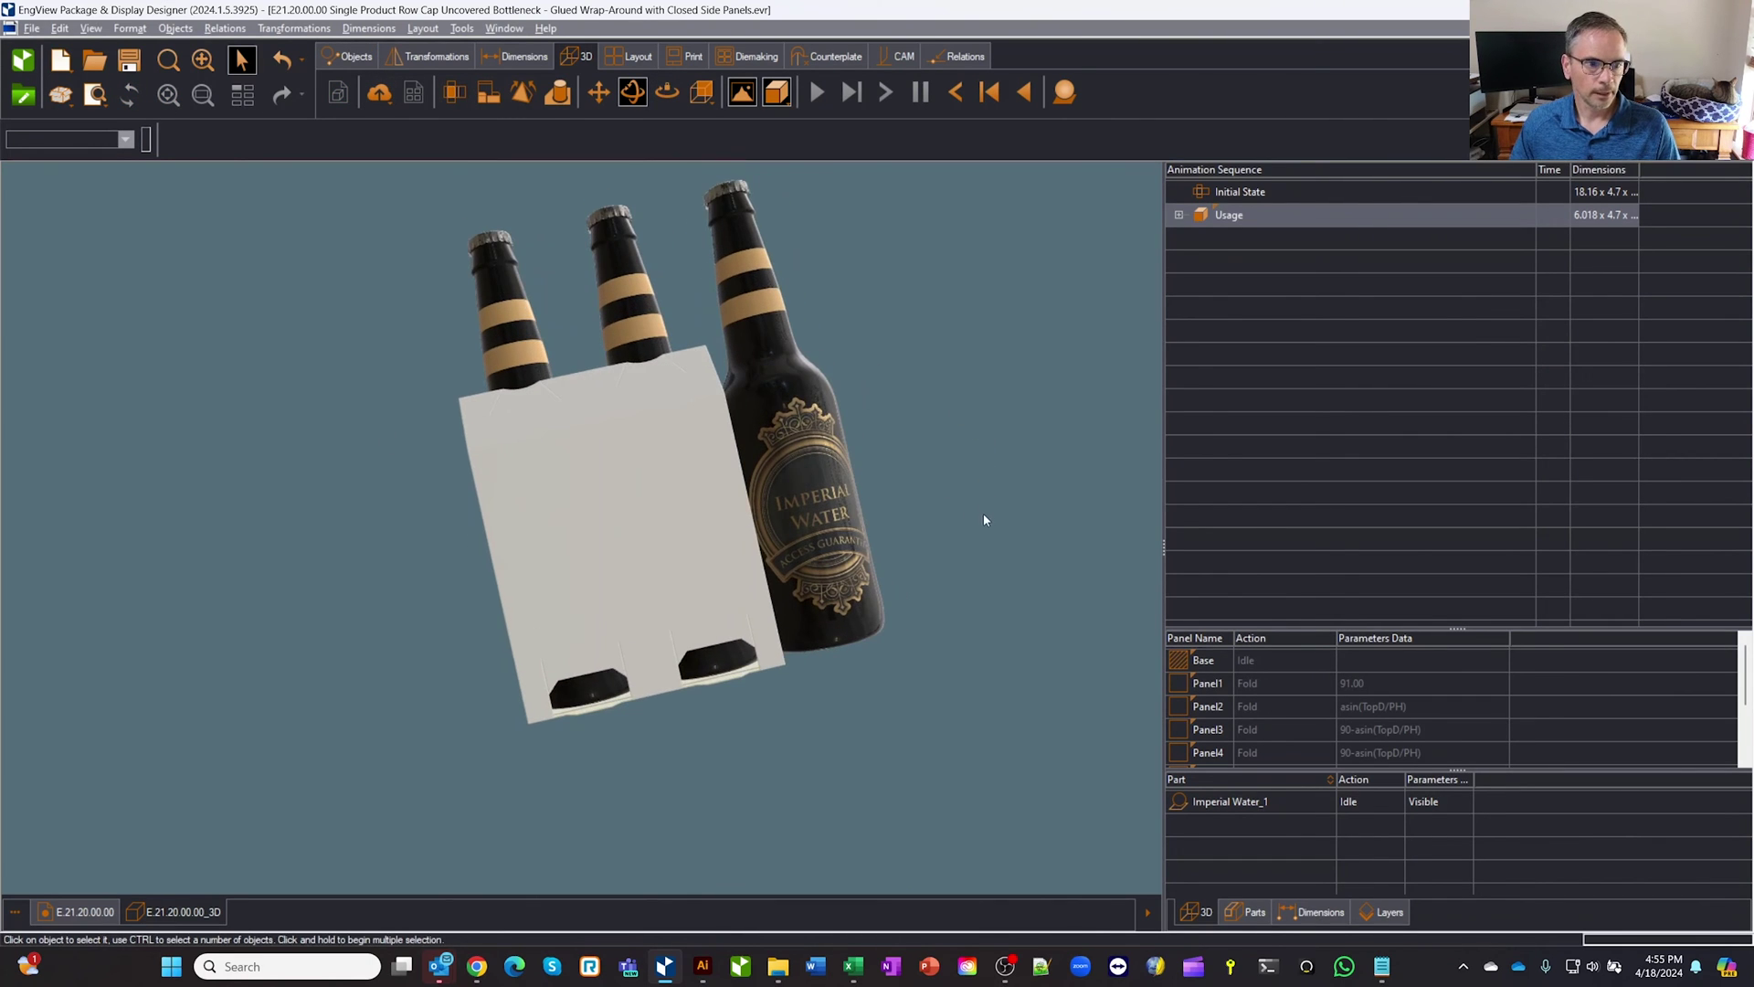
pyautogui.doubleClick(1231, 802)
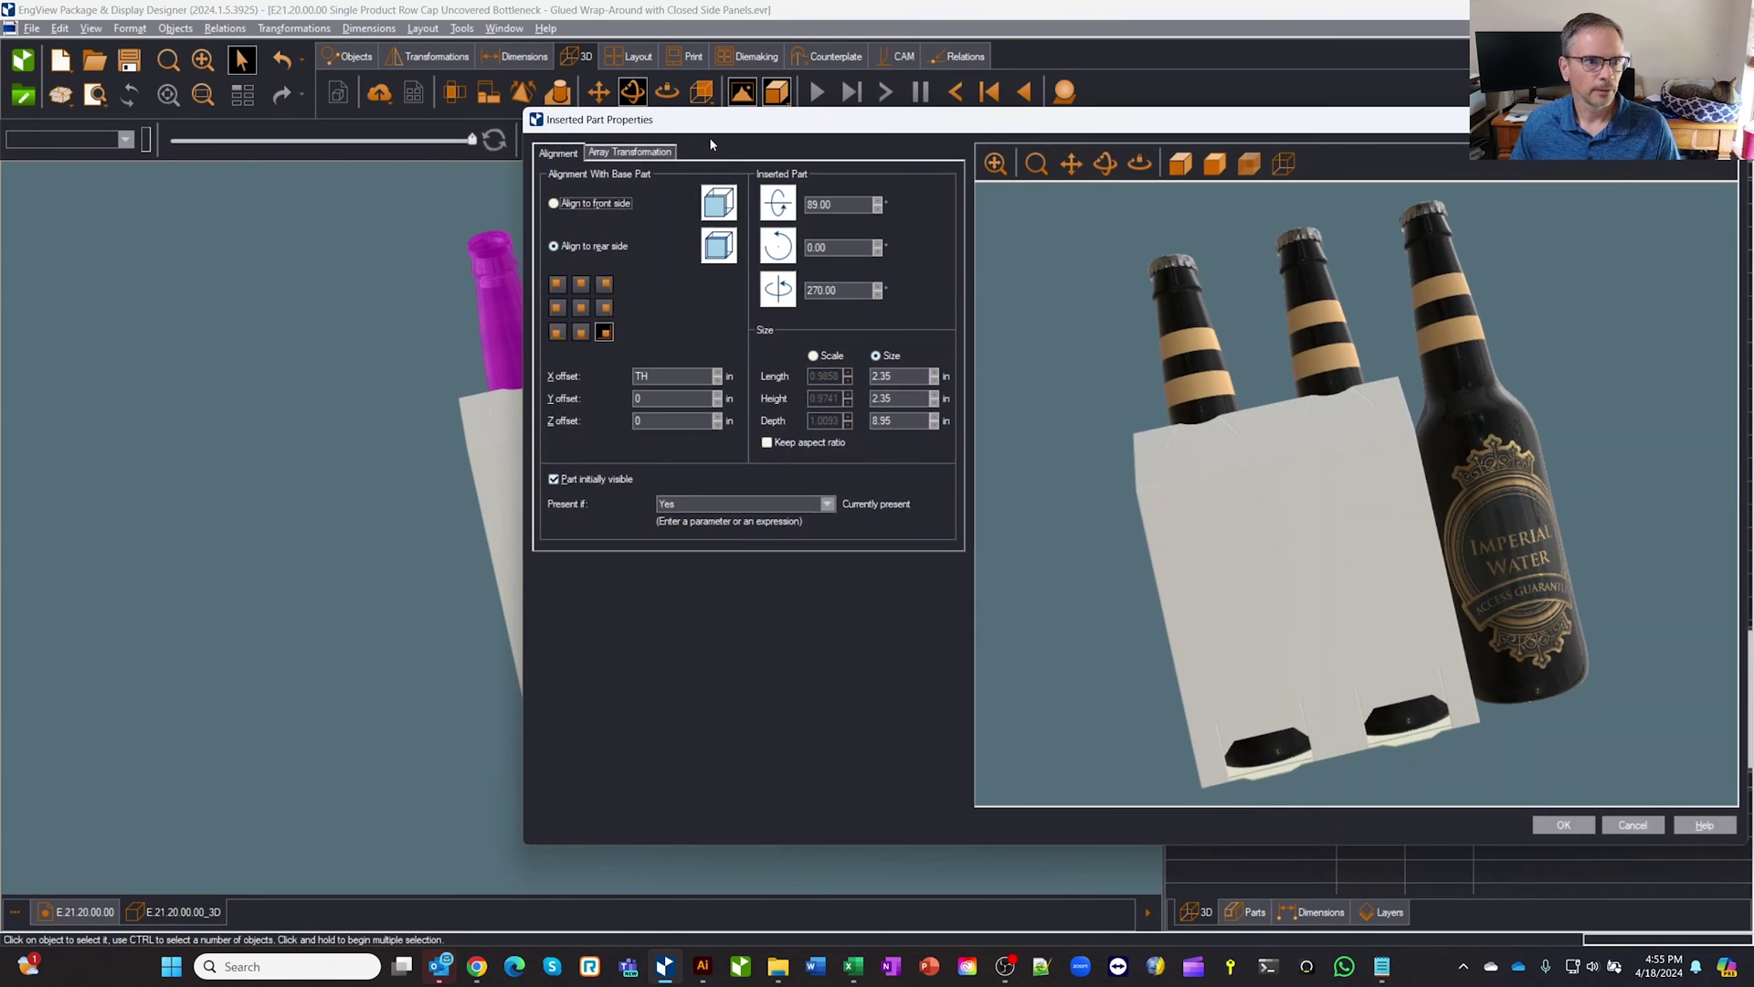
pyautogui.click(630, 153)
pyautogui.click(792, 299)
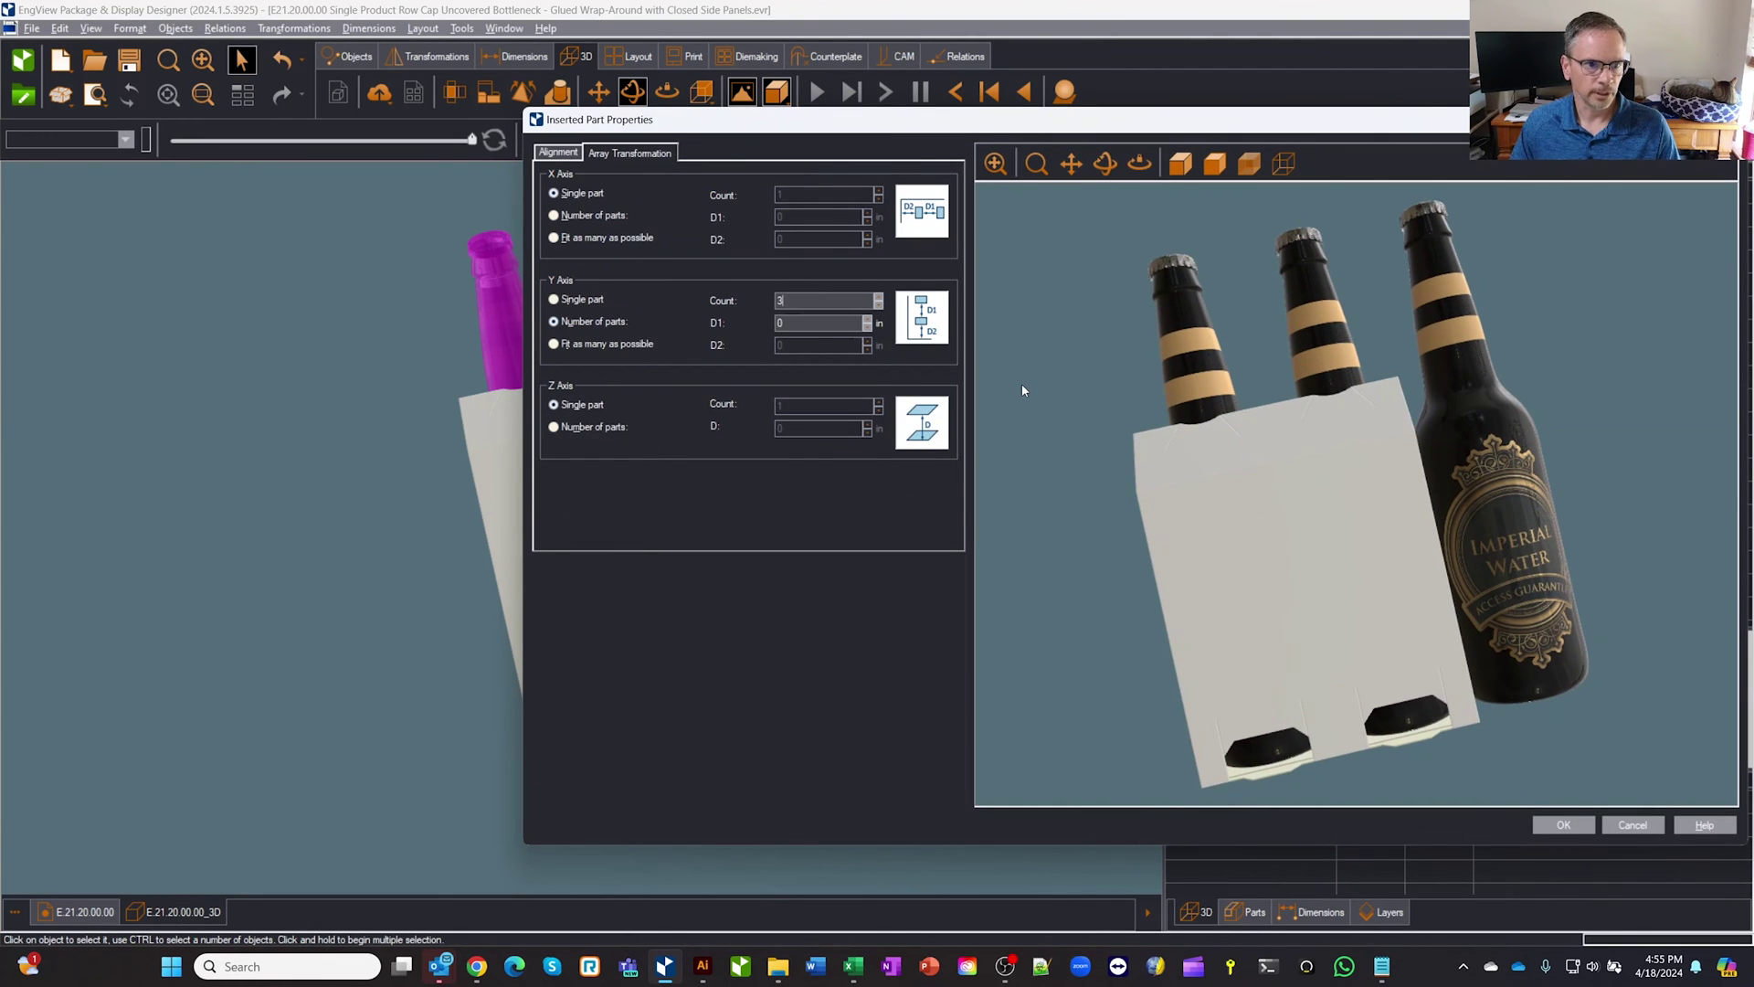
pyautogui.doubleClick(782, 301)
pyautogui.write('N')
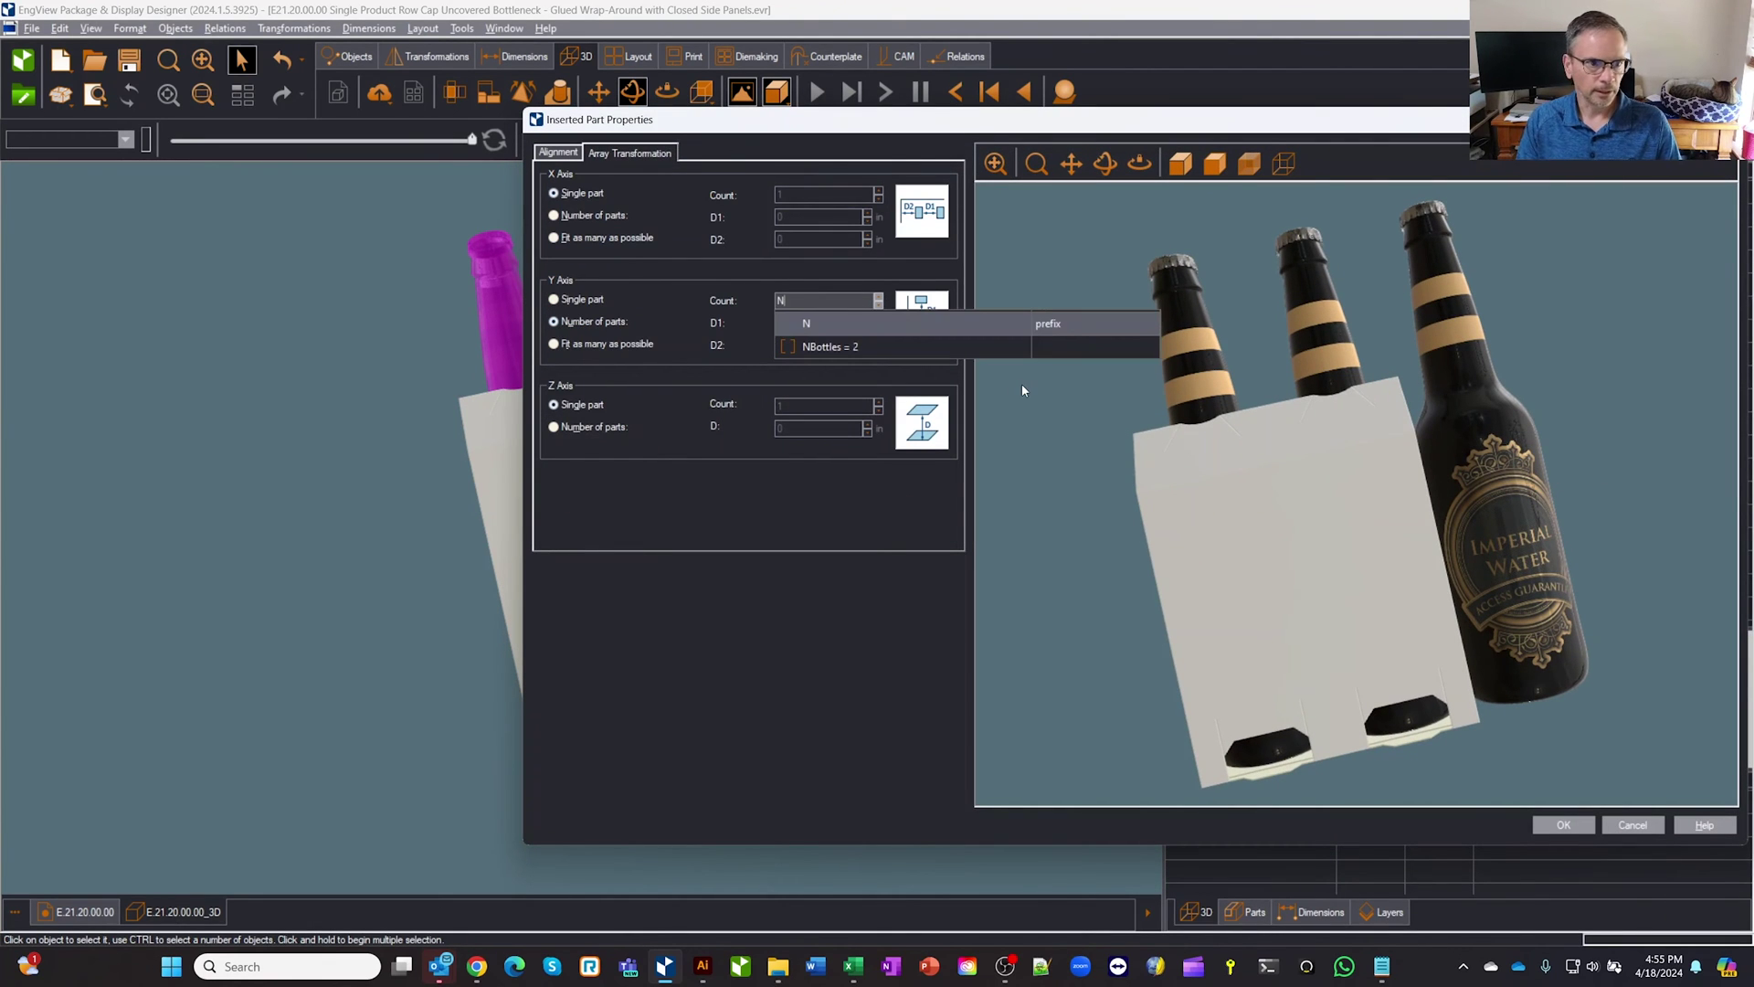
pyautogui.click(832, 349)
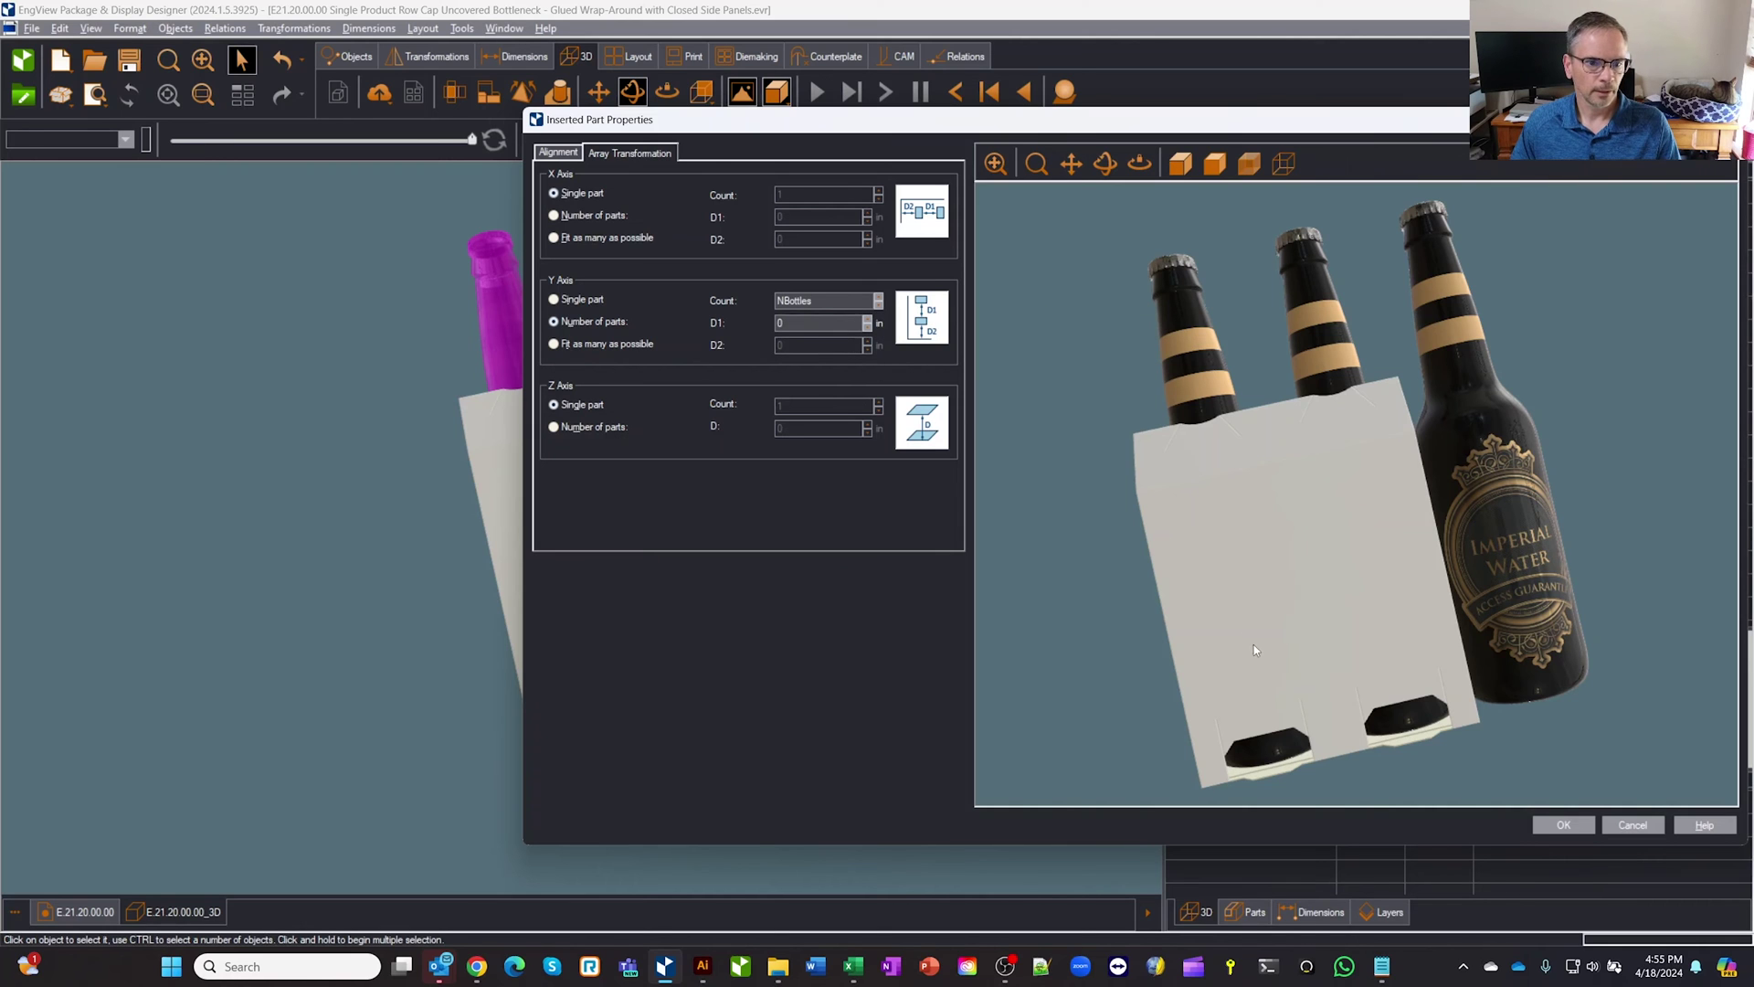
pyautogui.click(1564, 824)
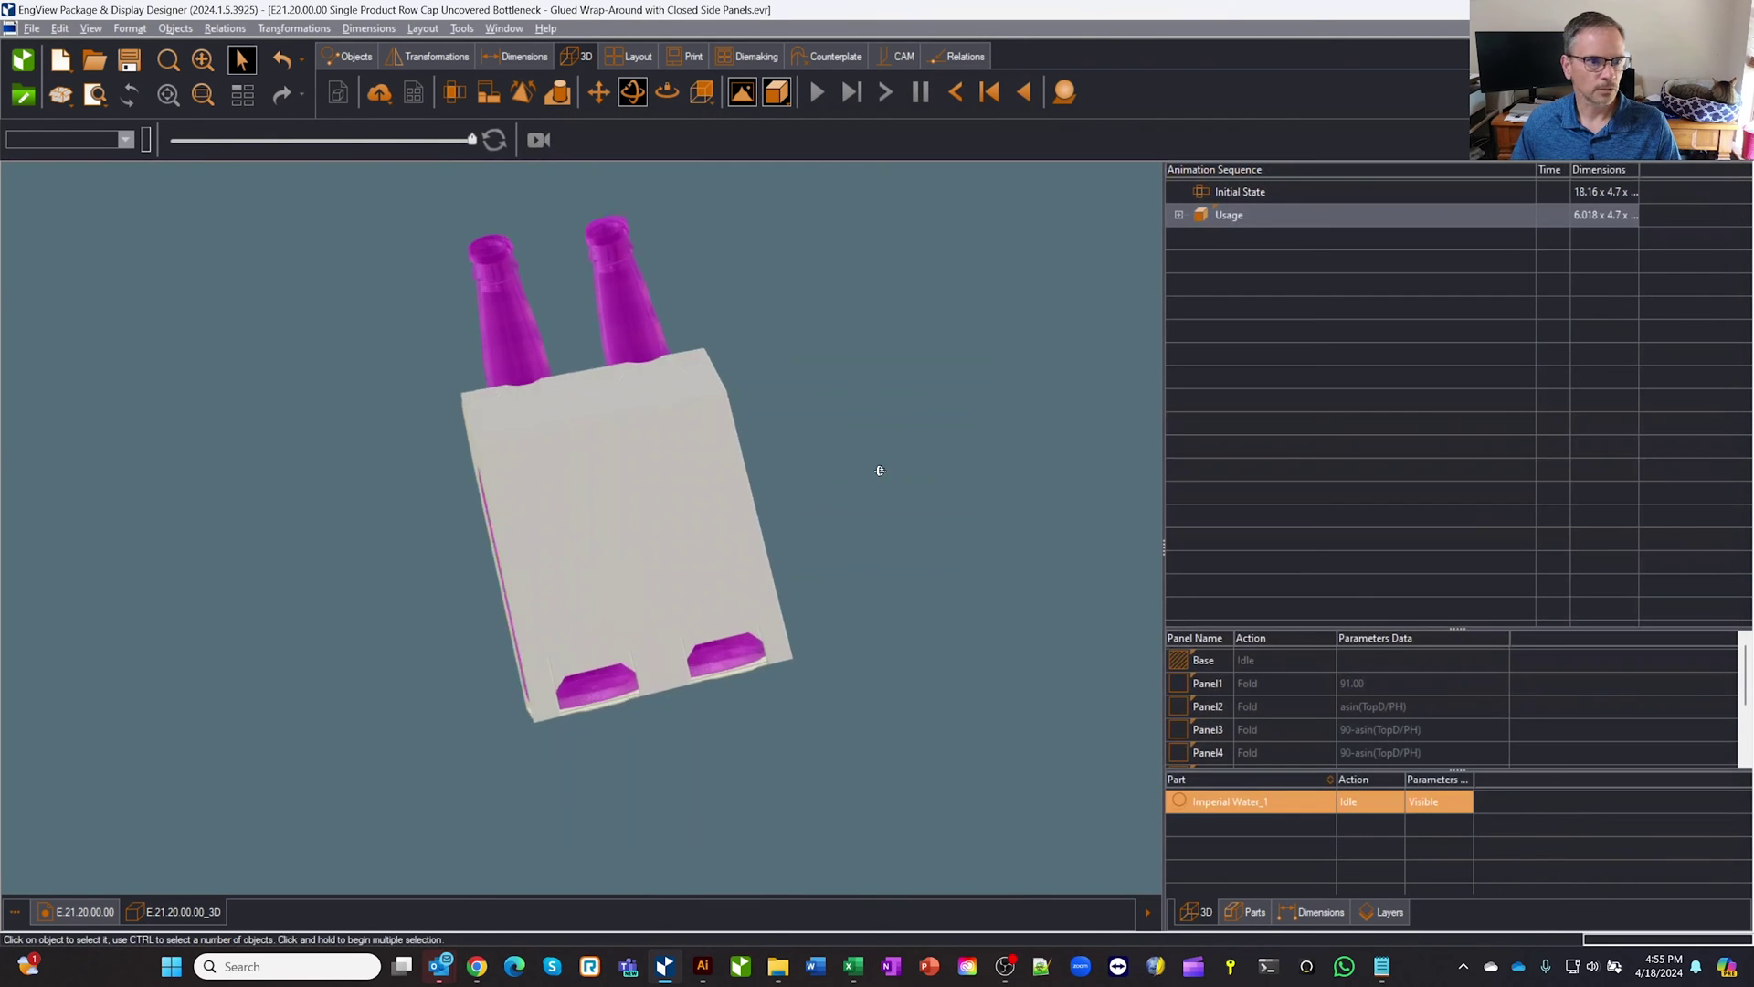
pyautogui.click(927, 450)
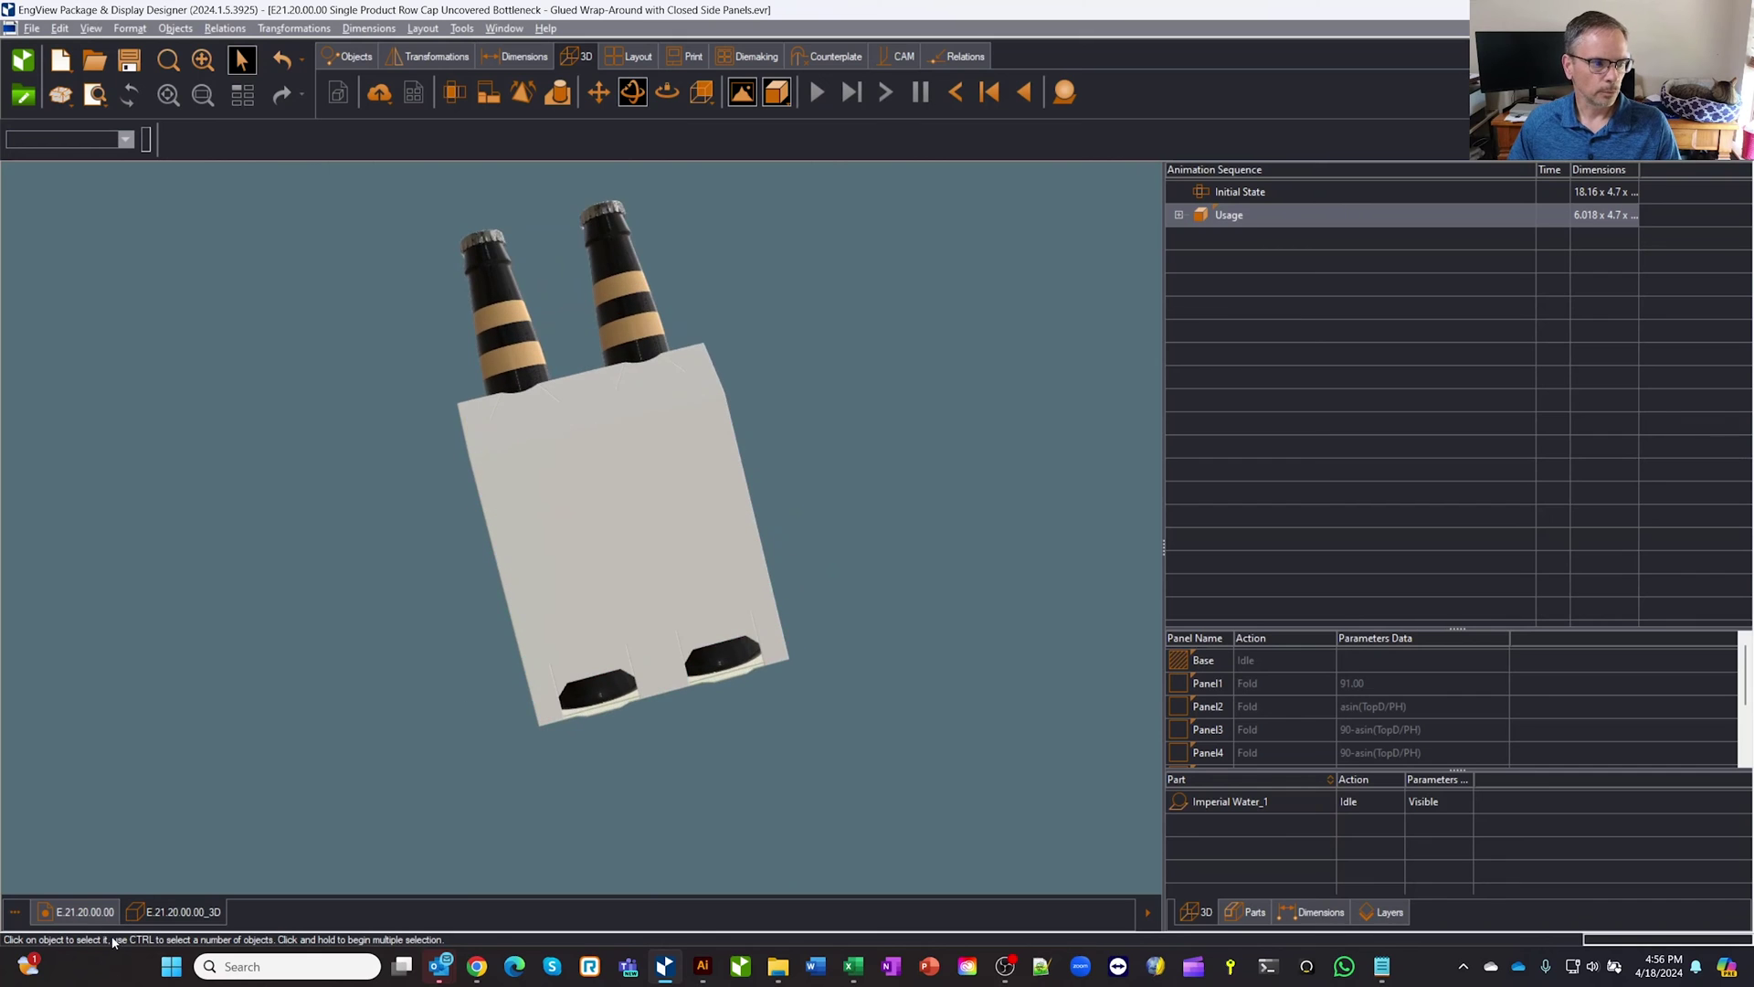
pyautogui.click(85, 911)
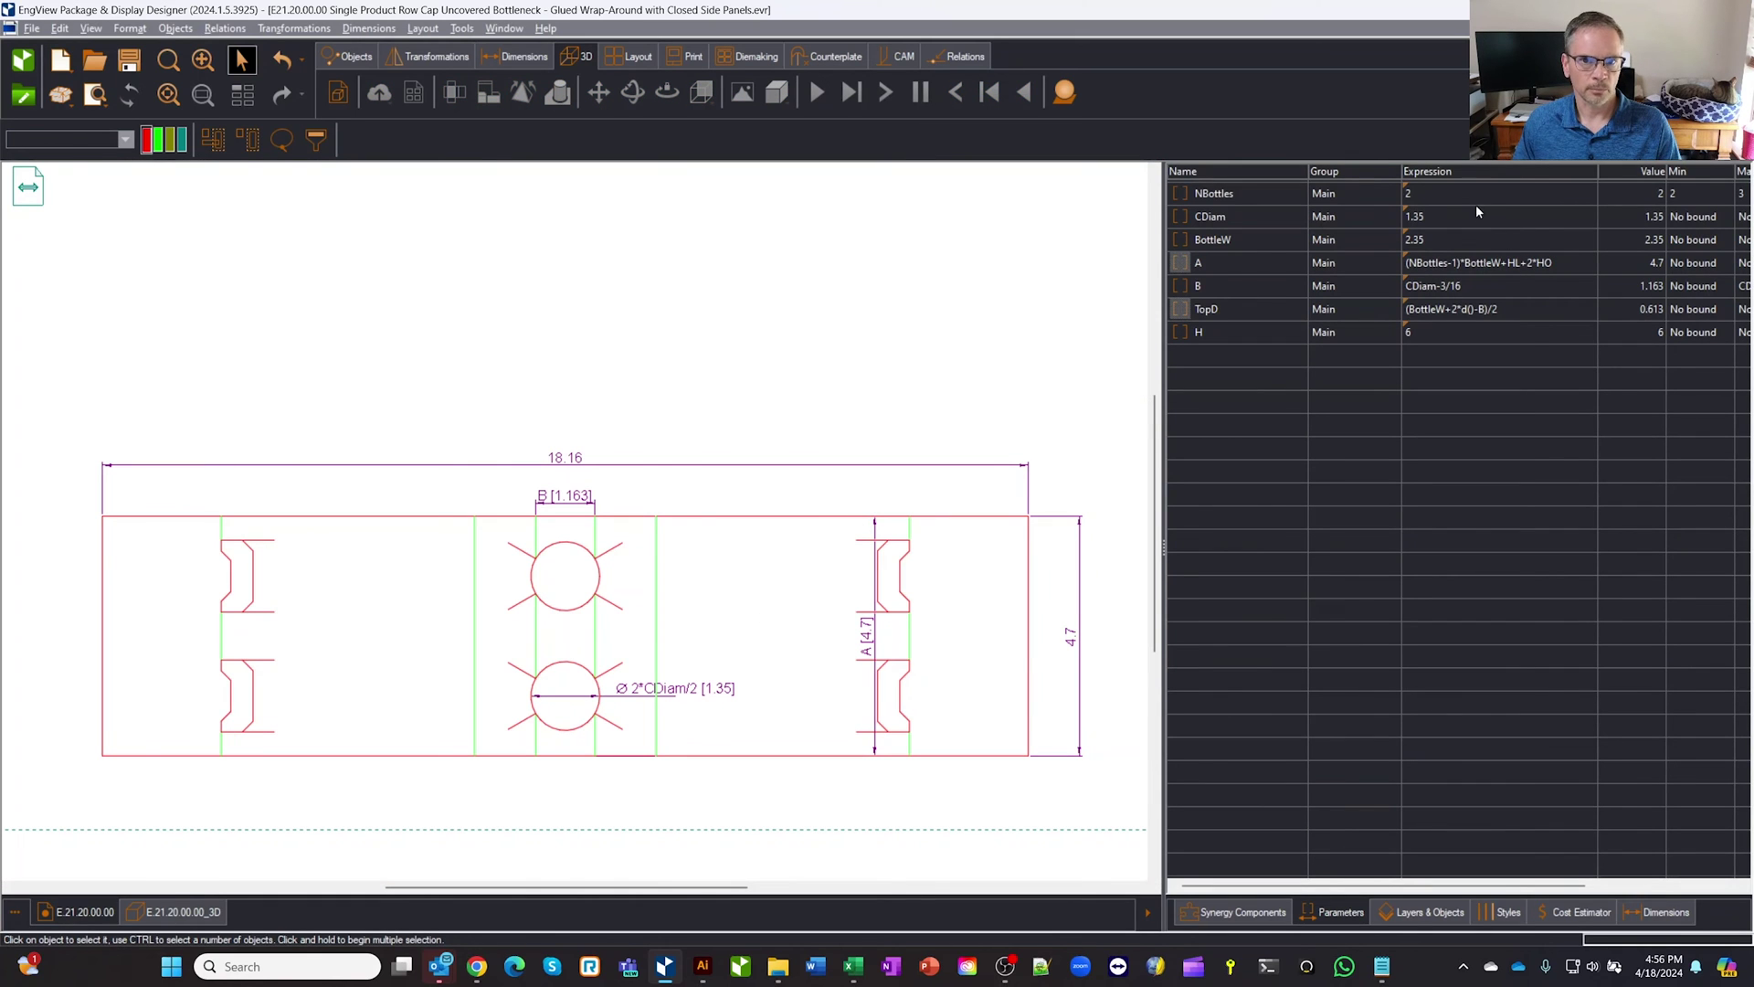
# - Set NBottles to 3 and inspect the 3D carrier holding three Imperial Water bottles
pyautogui.doubleClick(1477, 196)
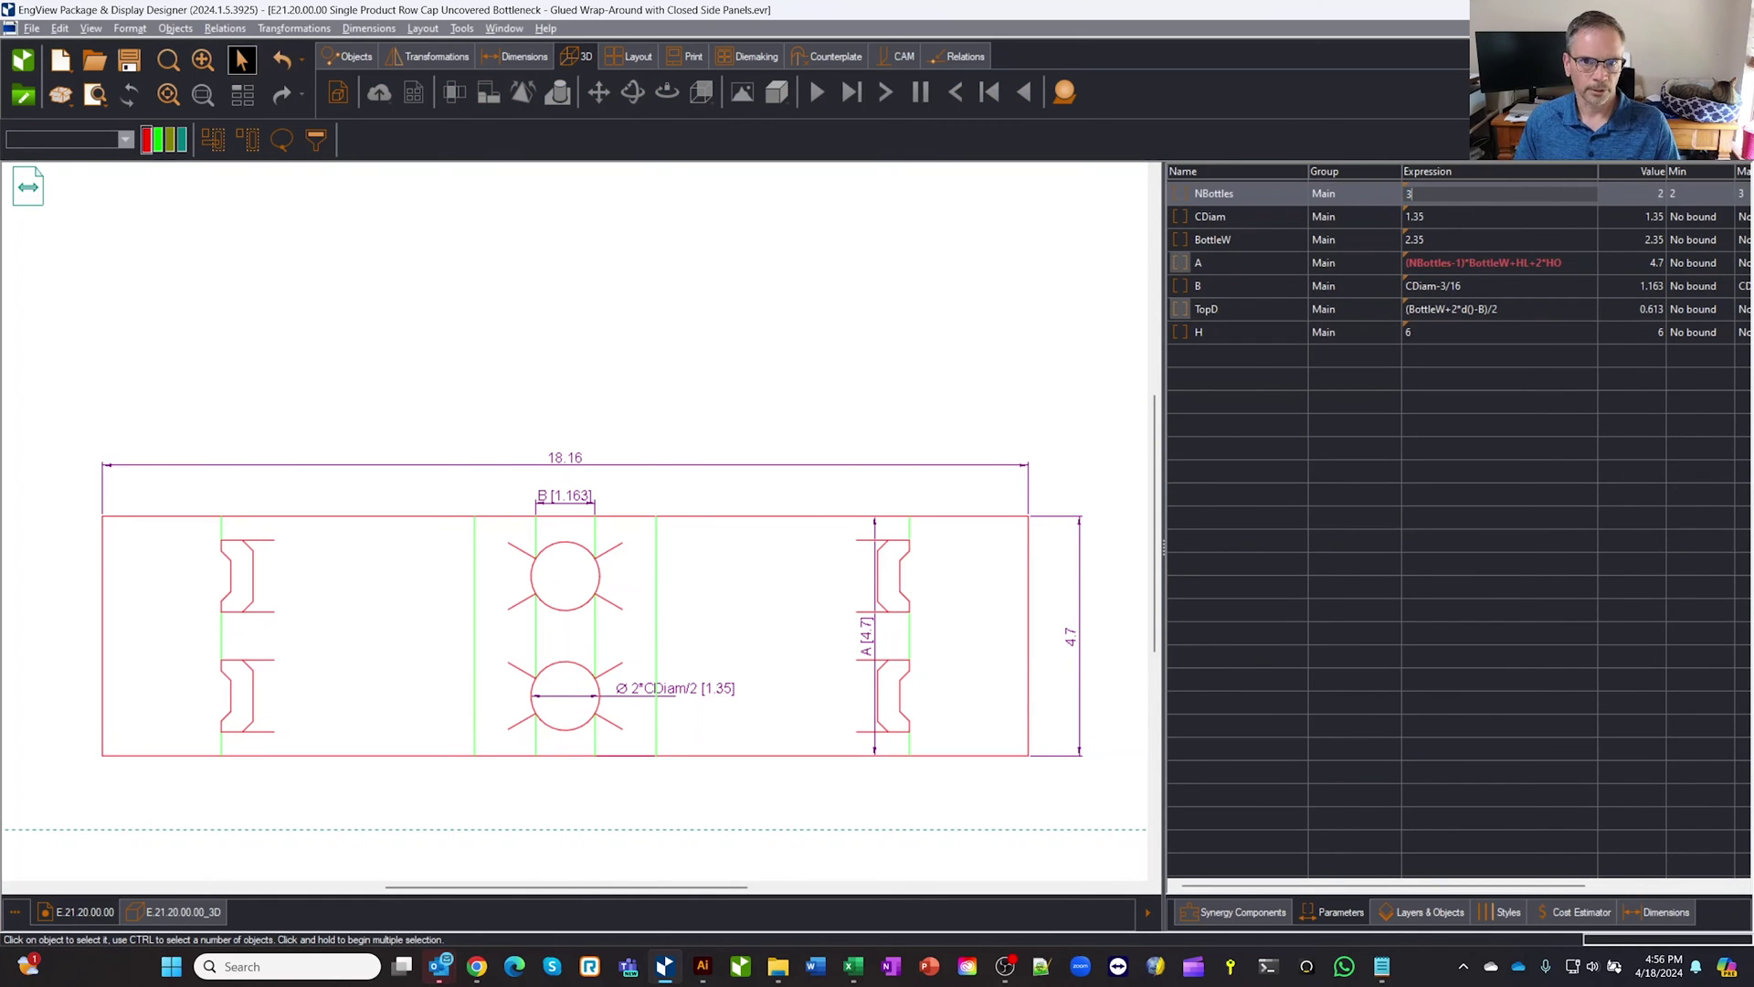
pyautogui.write('3')
pyautogui.press('Return')
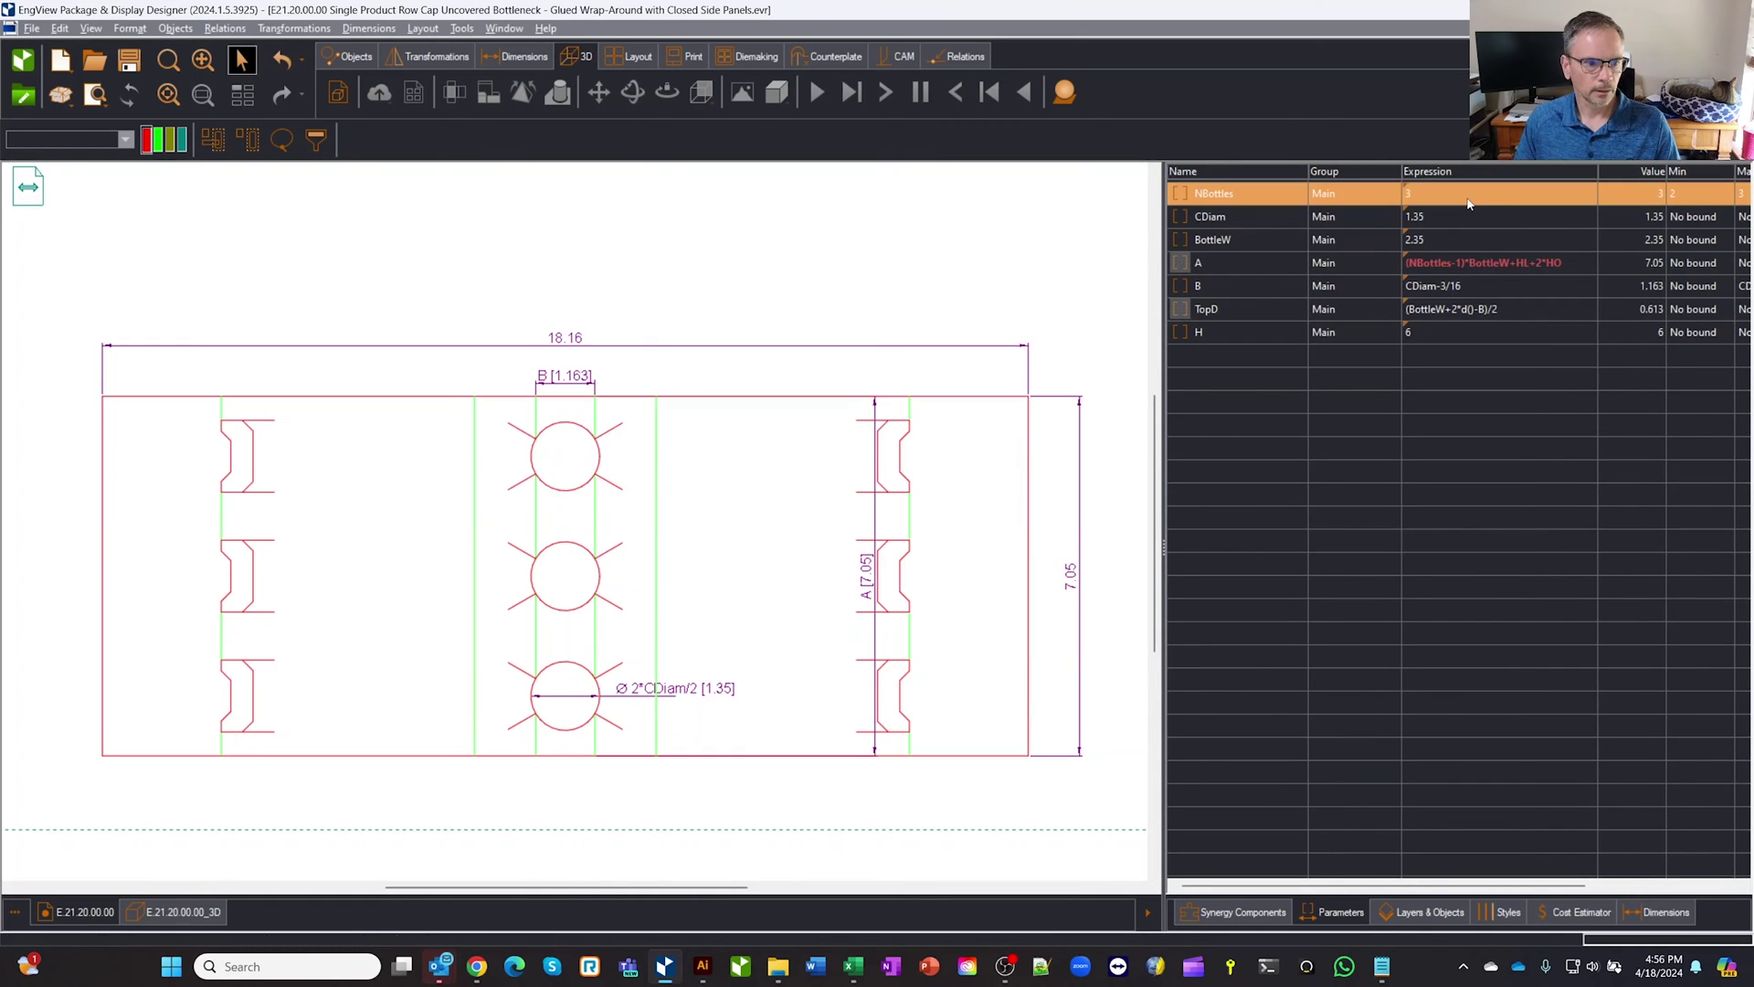
pyautogui.click(196, 920)
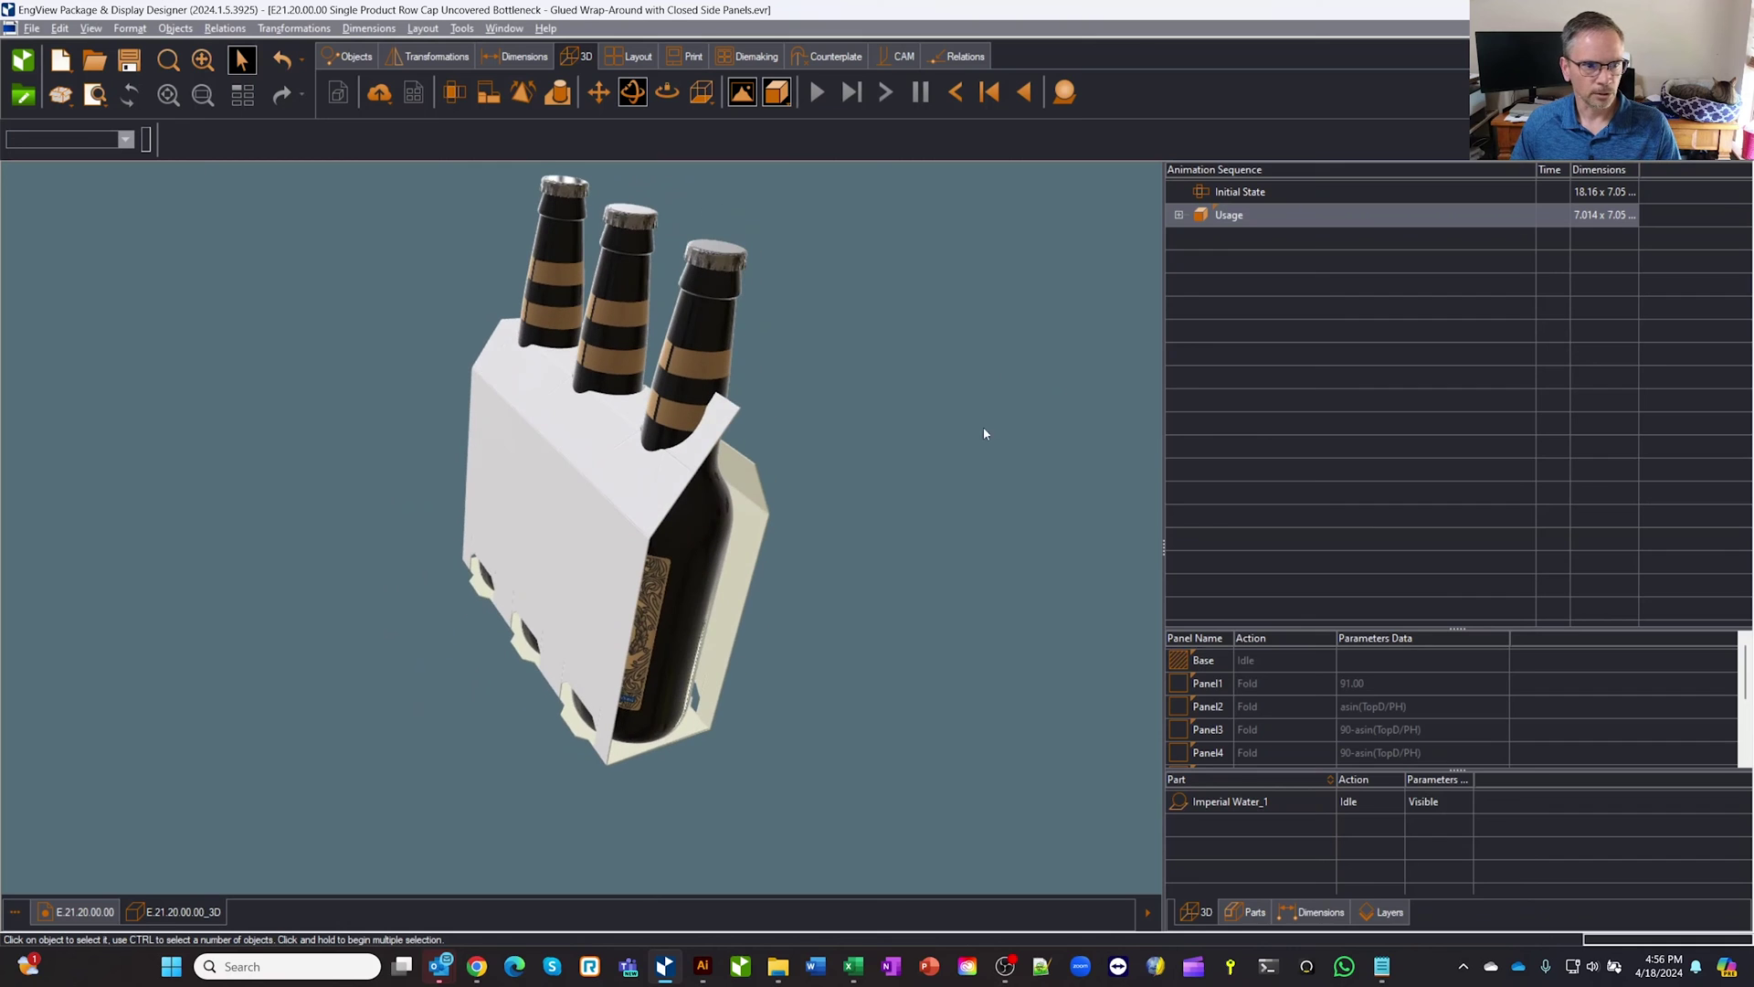
pyautogui.moveTo(771, 407); pyautogui.dragTo(656, 411)
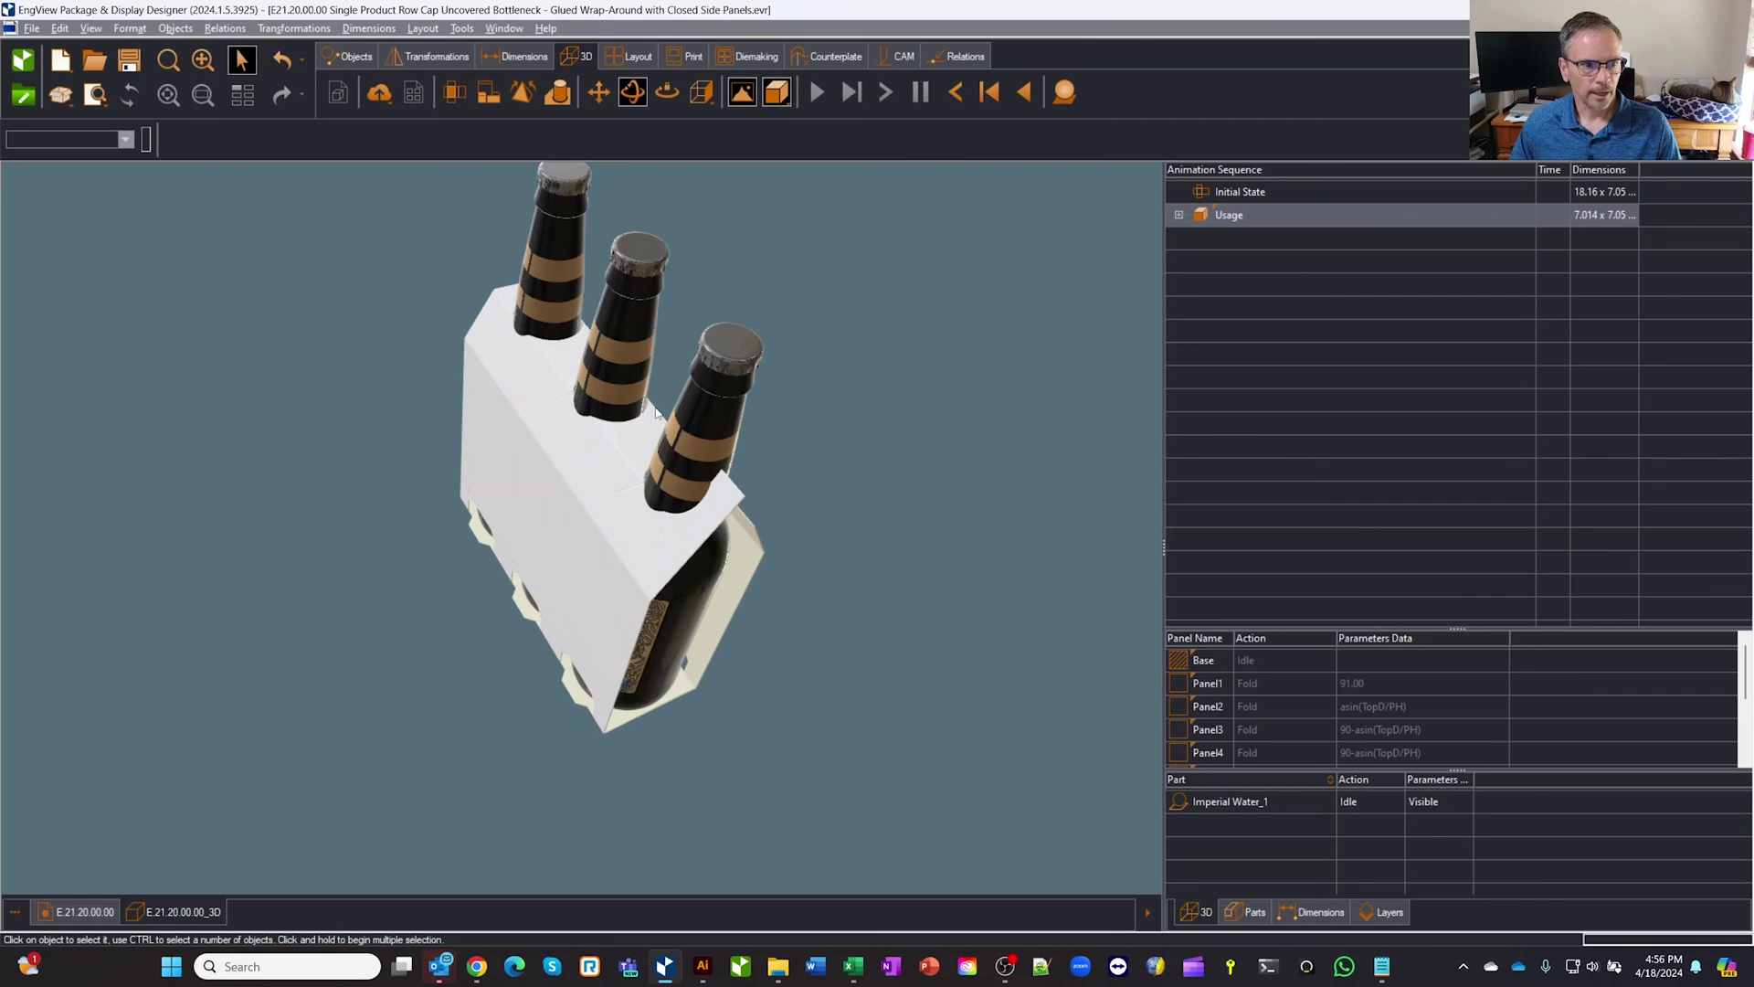
pyautogui.moveTo(830, 482); pyautogui.dragTo(834, 419)
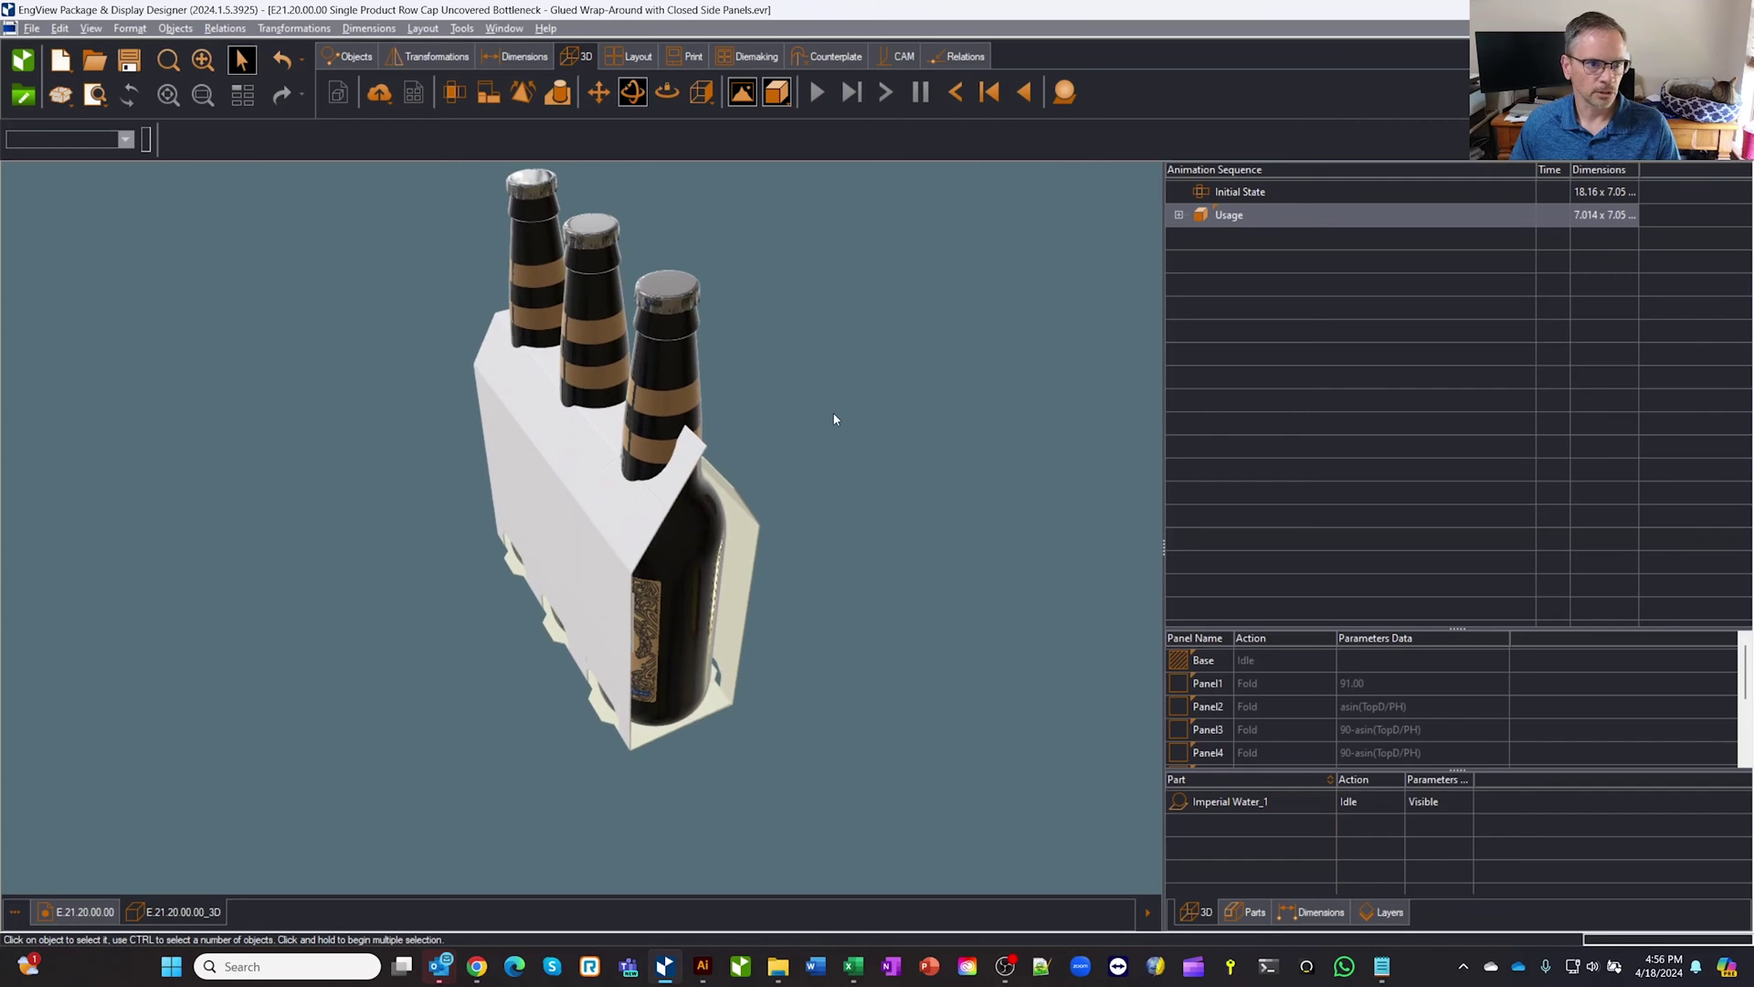
# - Expand Step 1 of the Usage sequence and select Panel3's fold angle expression
pyautogui.click(1178, 215)
pyautogui.click(1201, 239)
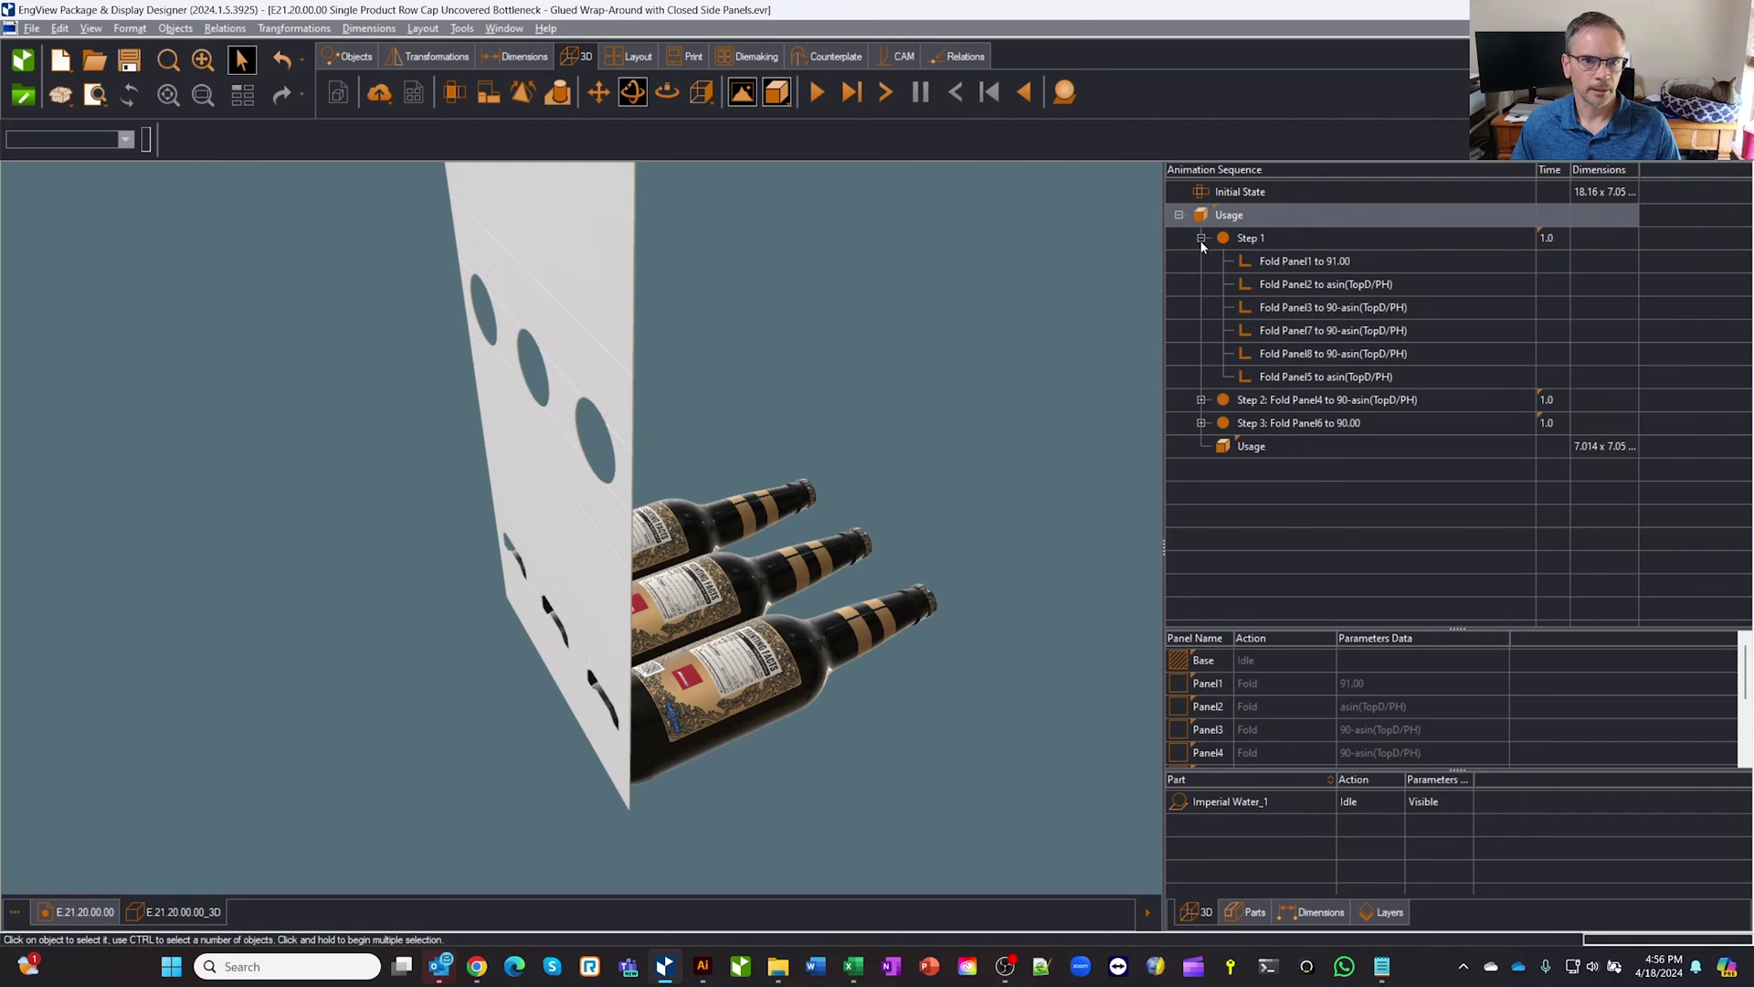
pyautogui.moveTo(1136, 291); pyautogui.dragTo(914, 286)
pyautogui.click(1268, 266)
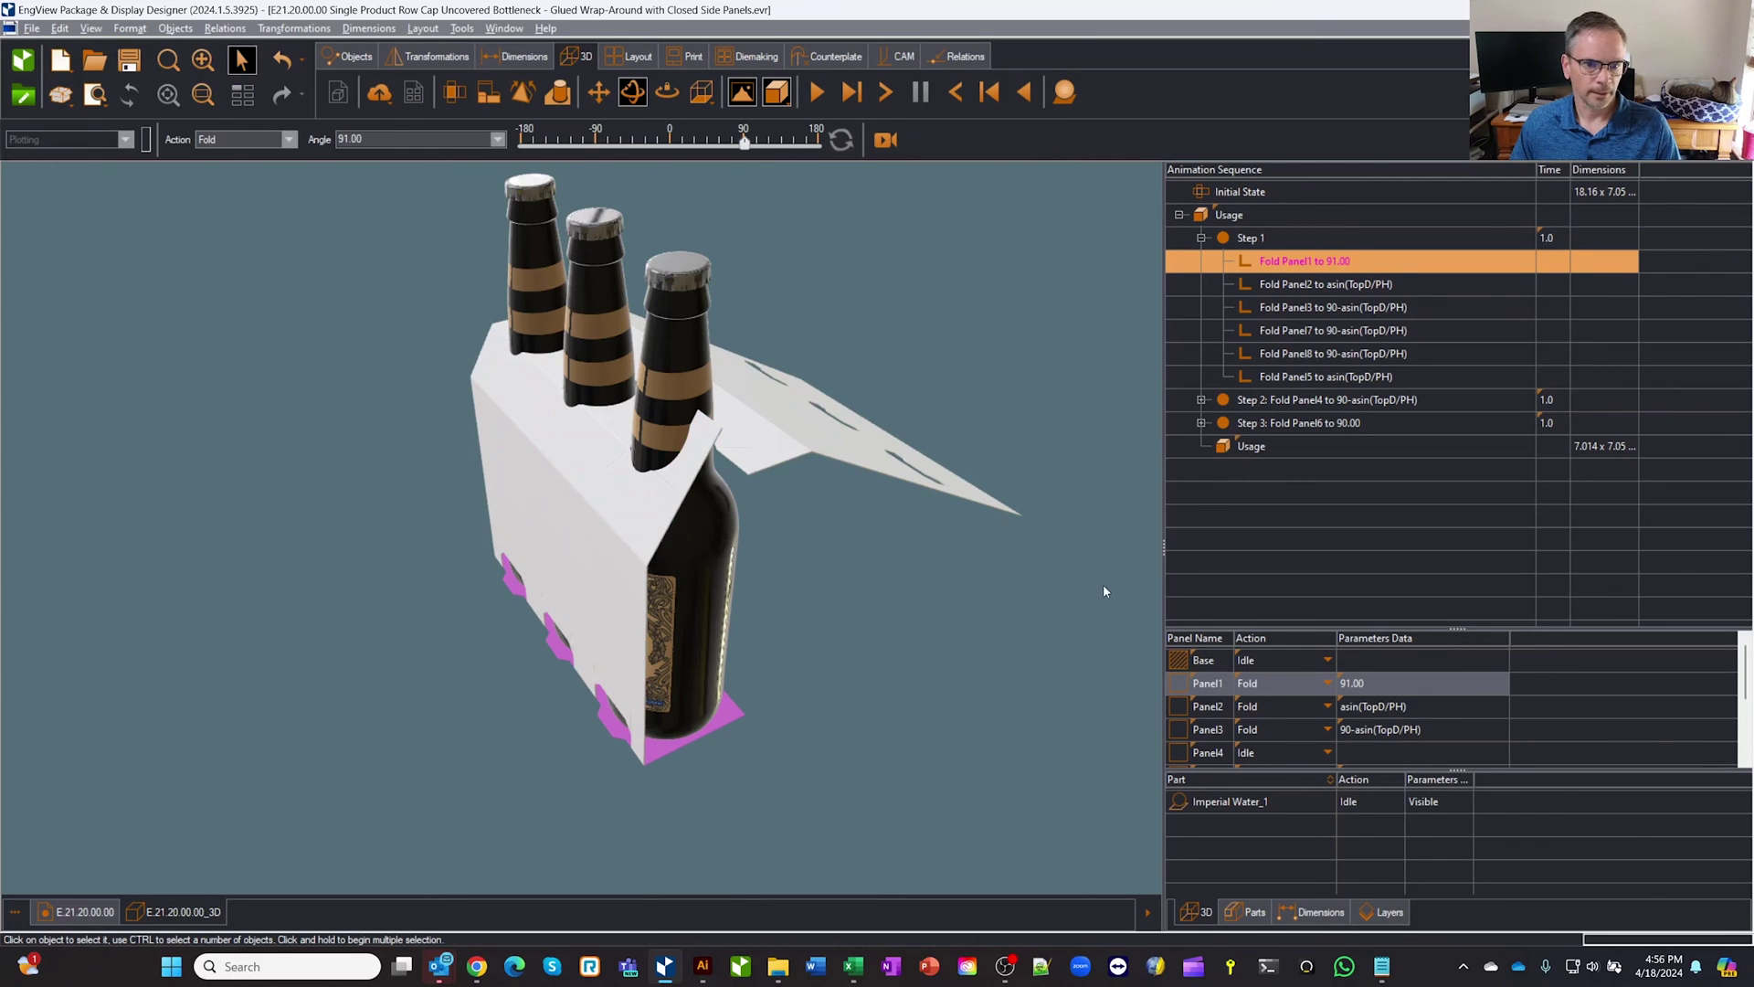
pyautogui.click(620, 429)
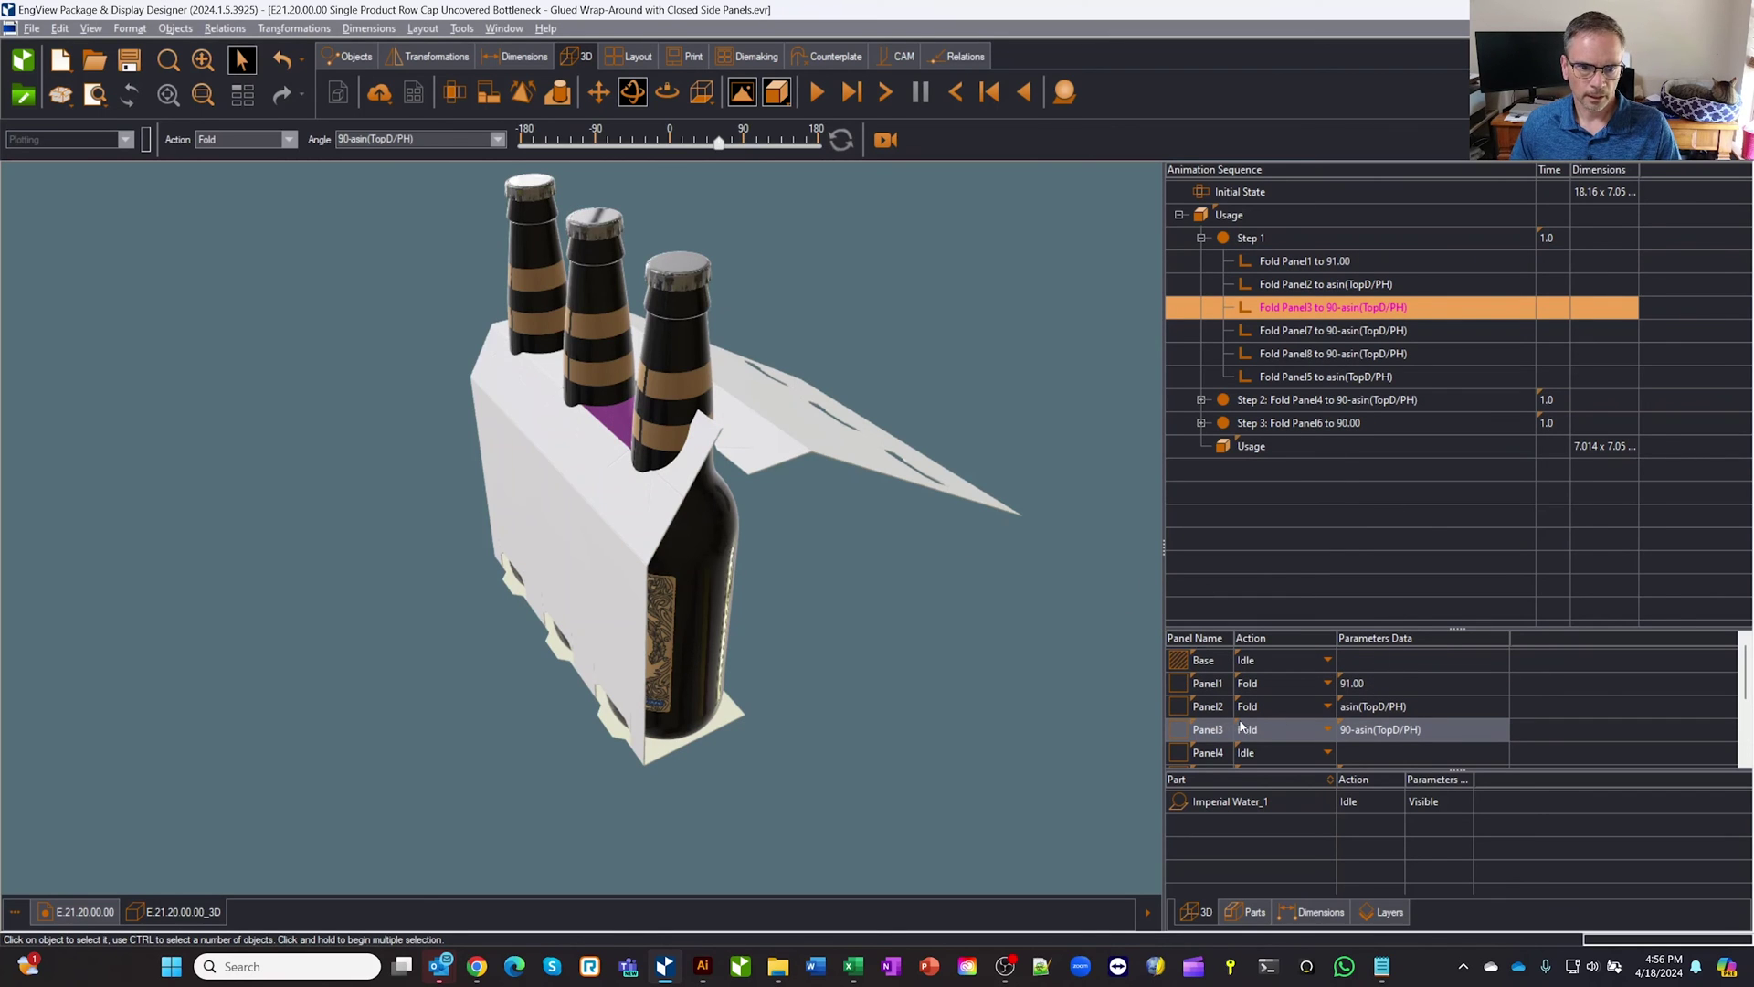
pyautogui.click(1395, 729)
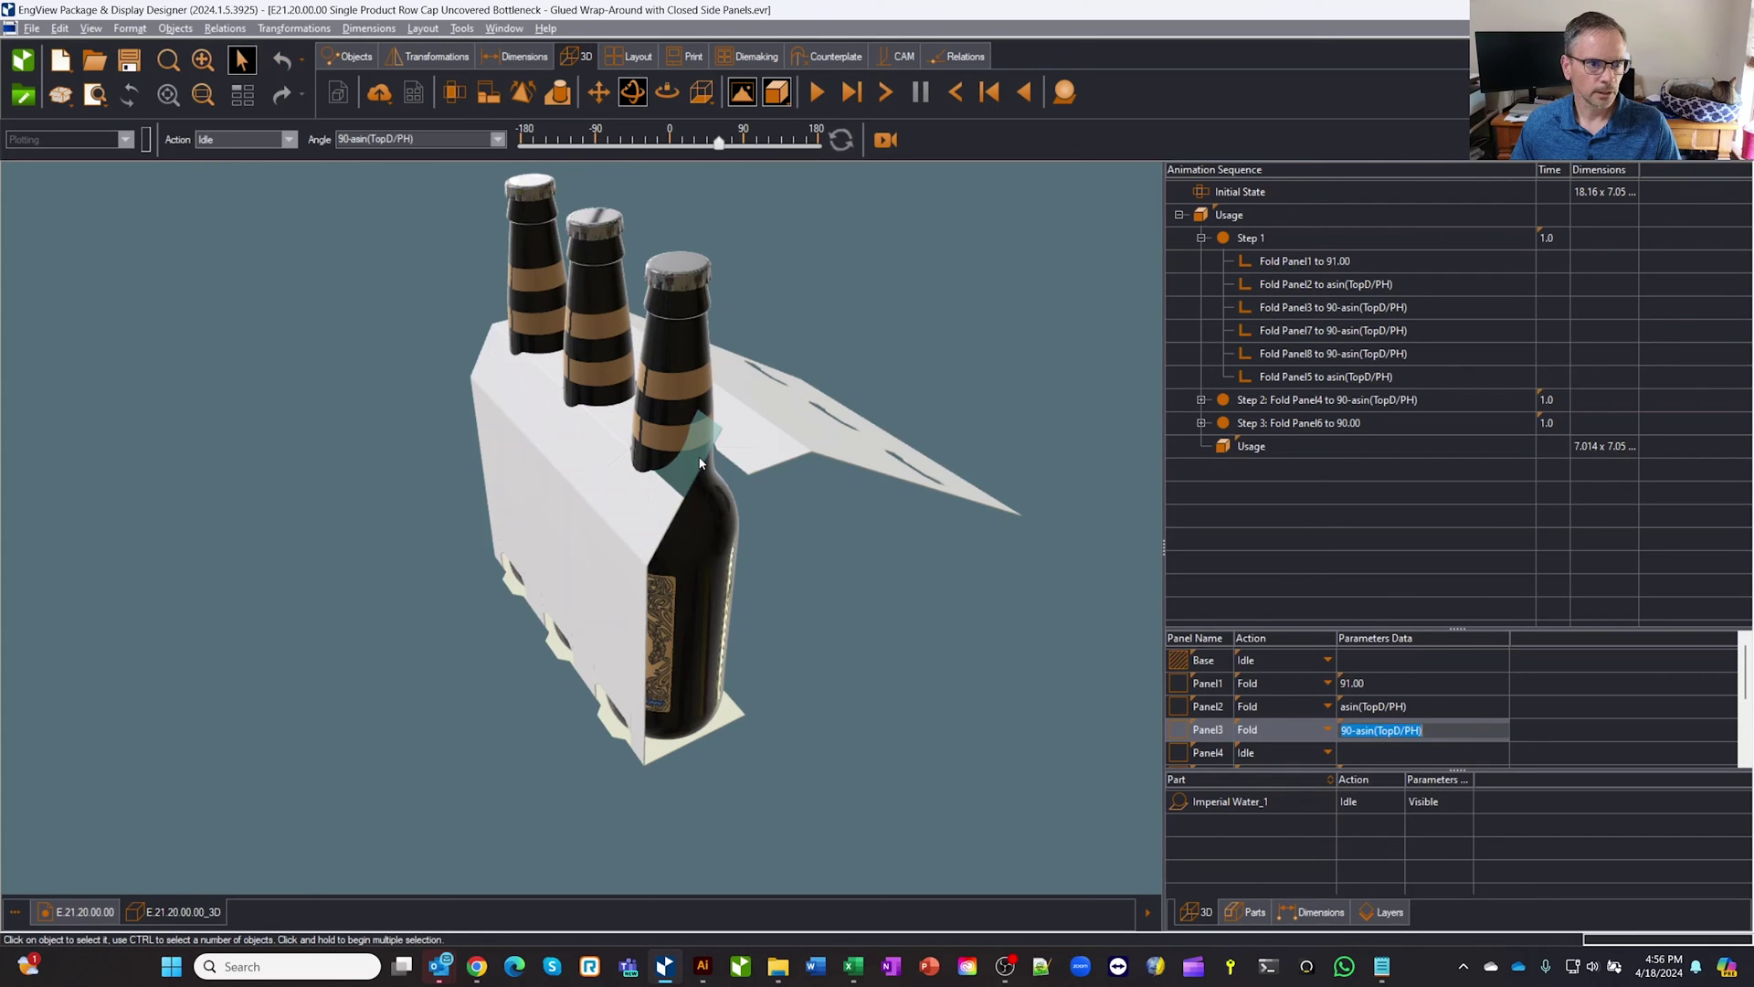
# - Make Panel9 fold in Step 1 with angle 90-asin(TopD/PH)
pyautogui.scroll(-2, 1620, 683)
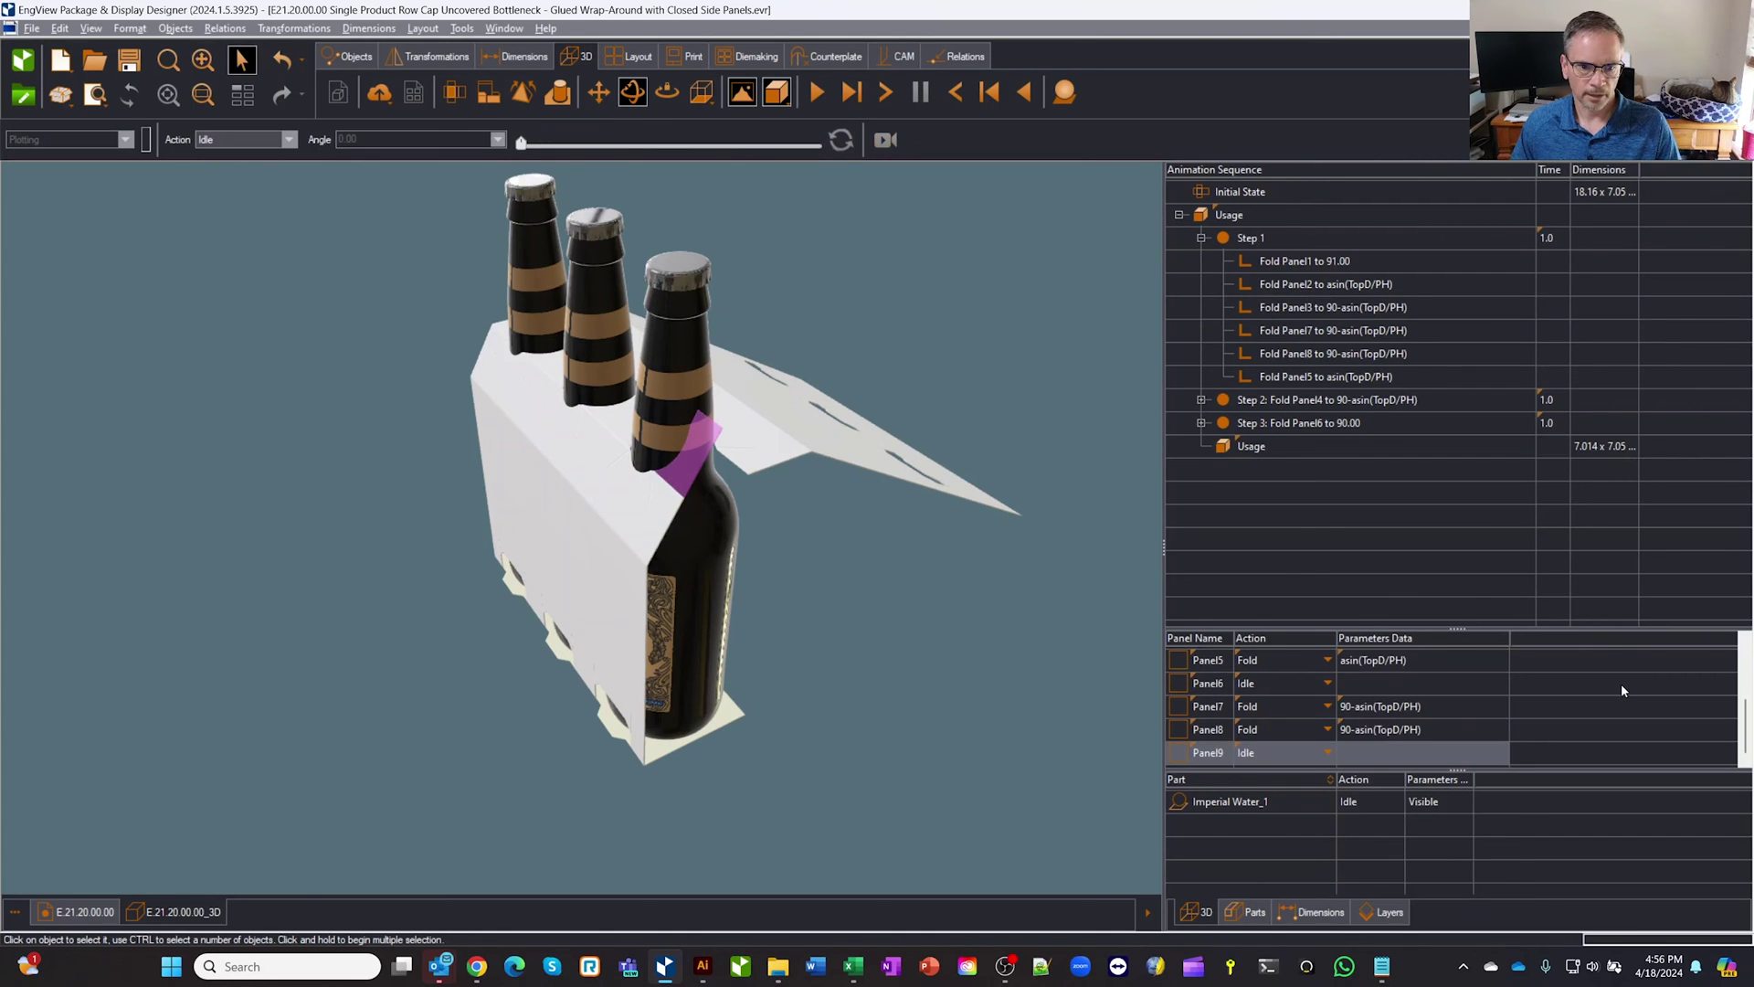
pyautogui.click(1309, 753)
pyautogui.click(1310, 753)
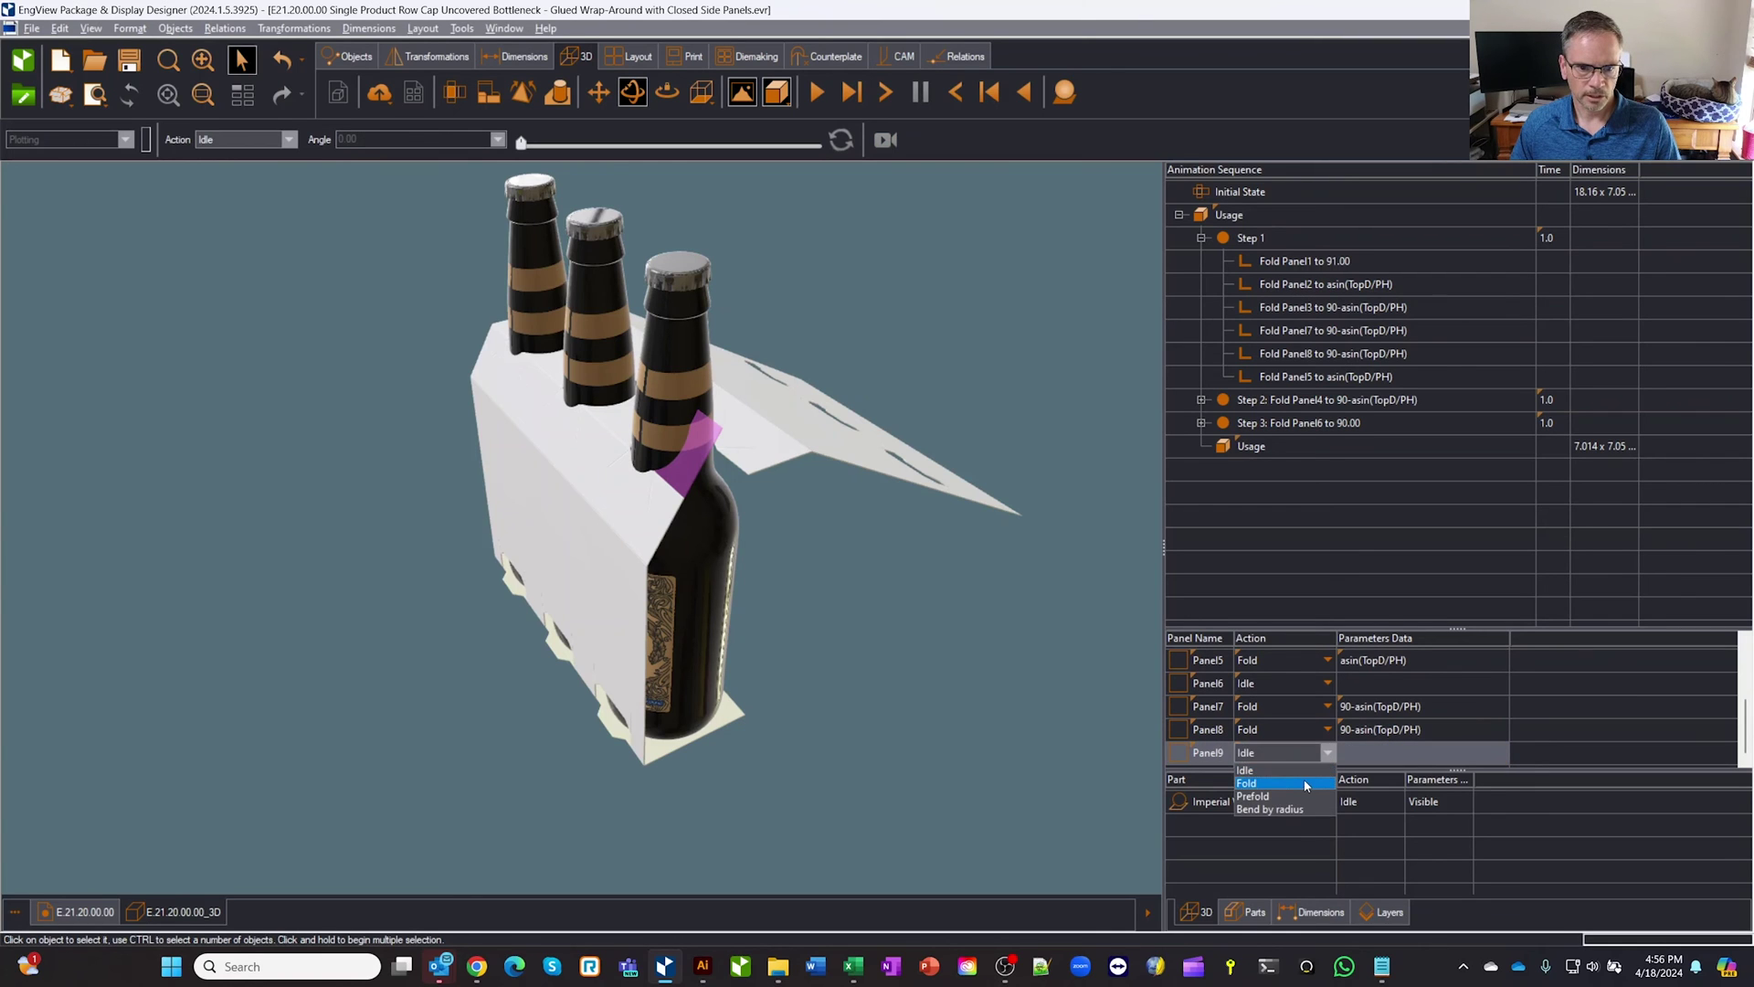
pyautogui.click(1305, 785)
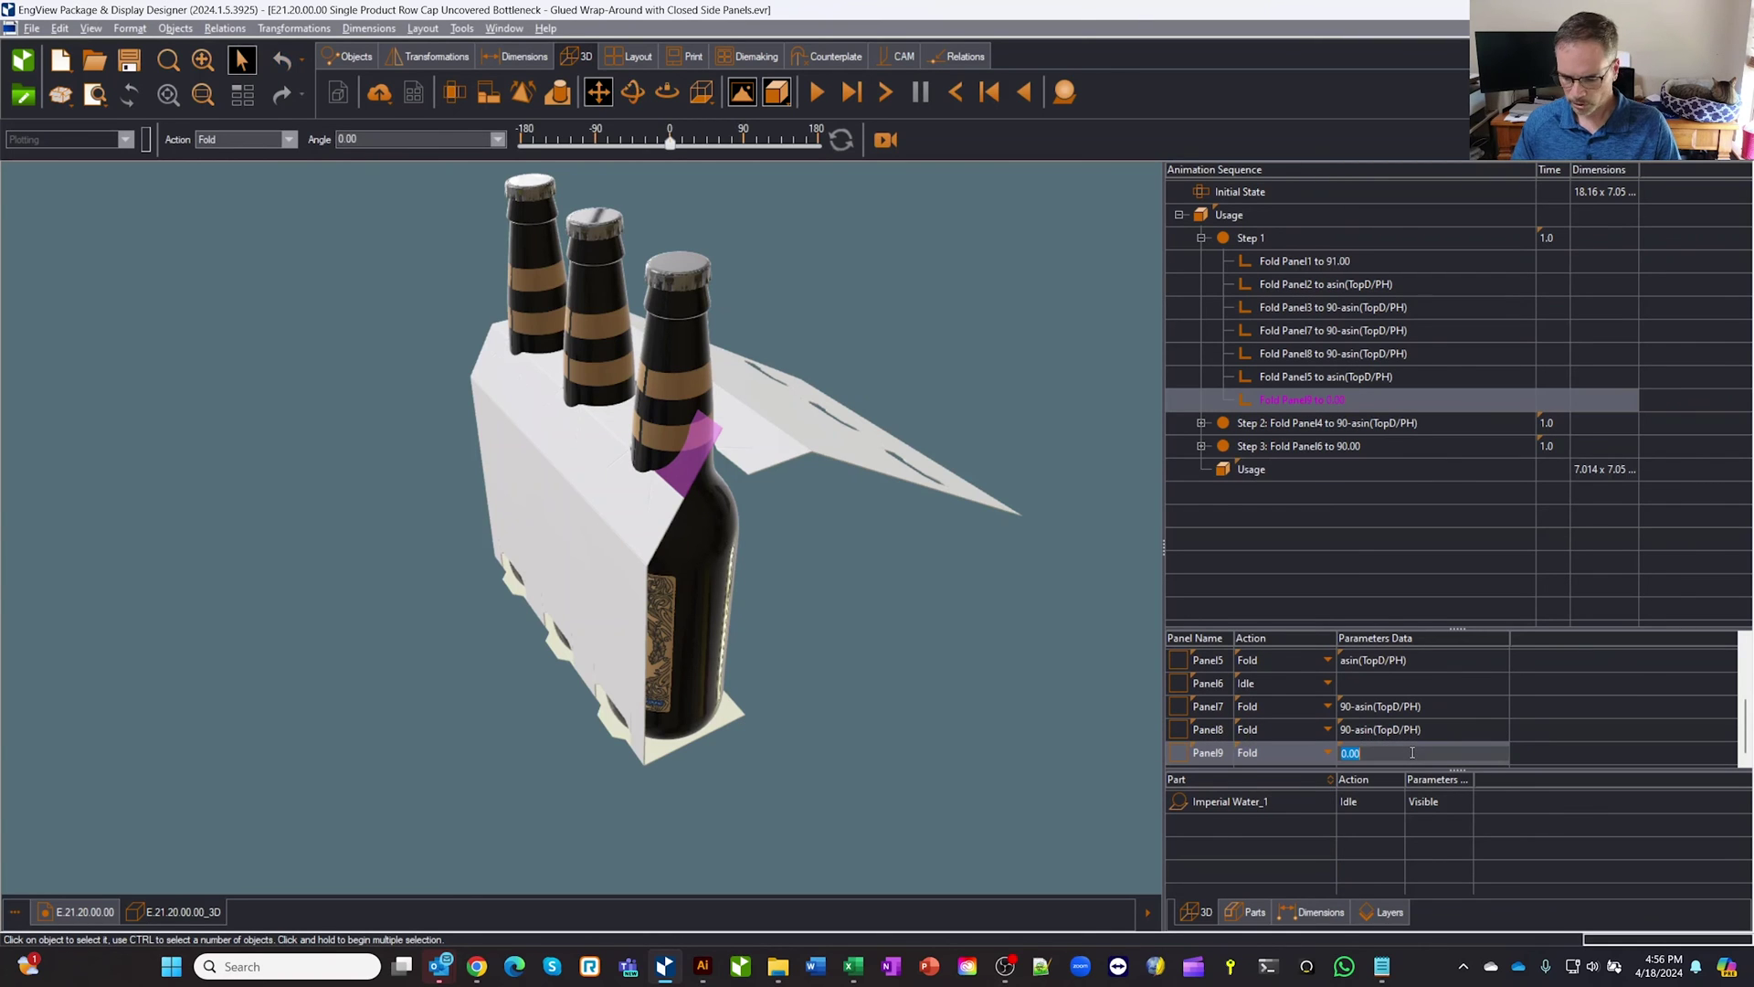
pyautogui.click(1414, 756)
pyautogui.moveTo(849, 512); pyautogui.dragTo(762, 519)
# - Preview the panel folds and Steps 1–3 of the Usage animation
pyautogui.click(1320, 242)
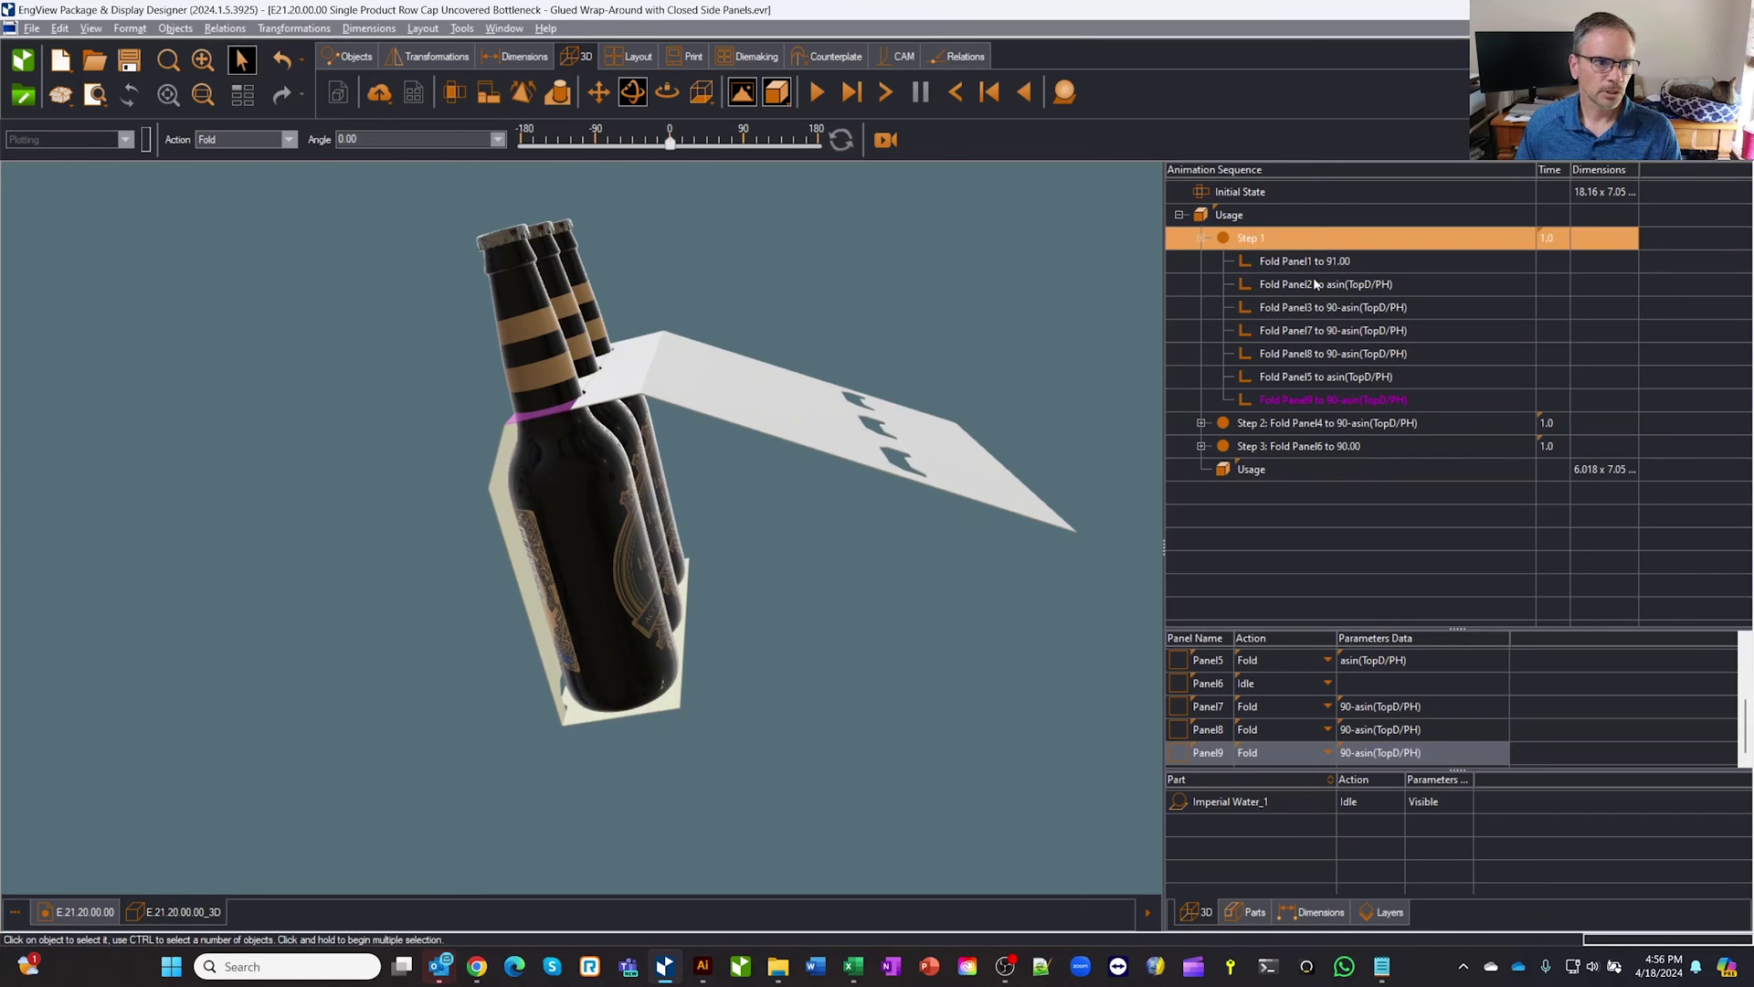
pyautogui.click(1322, 285)
pyautogui.click(1324, 378)
pyautogui.click(1258, 219)
pyautogui.moveTo(1051, 320)
pyautogui.mouseDown()
pyautogui.moveTo(944, 352)
pyautogui.moveTo(1070, 304)
pyautogui.mouseUp()
pyautogui.click(1316, 265)
pyautogui.click(1327, 307)
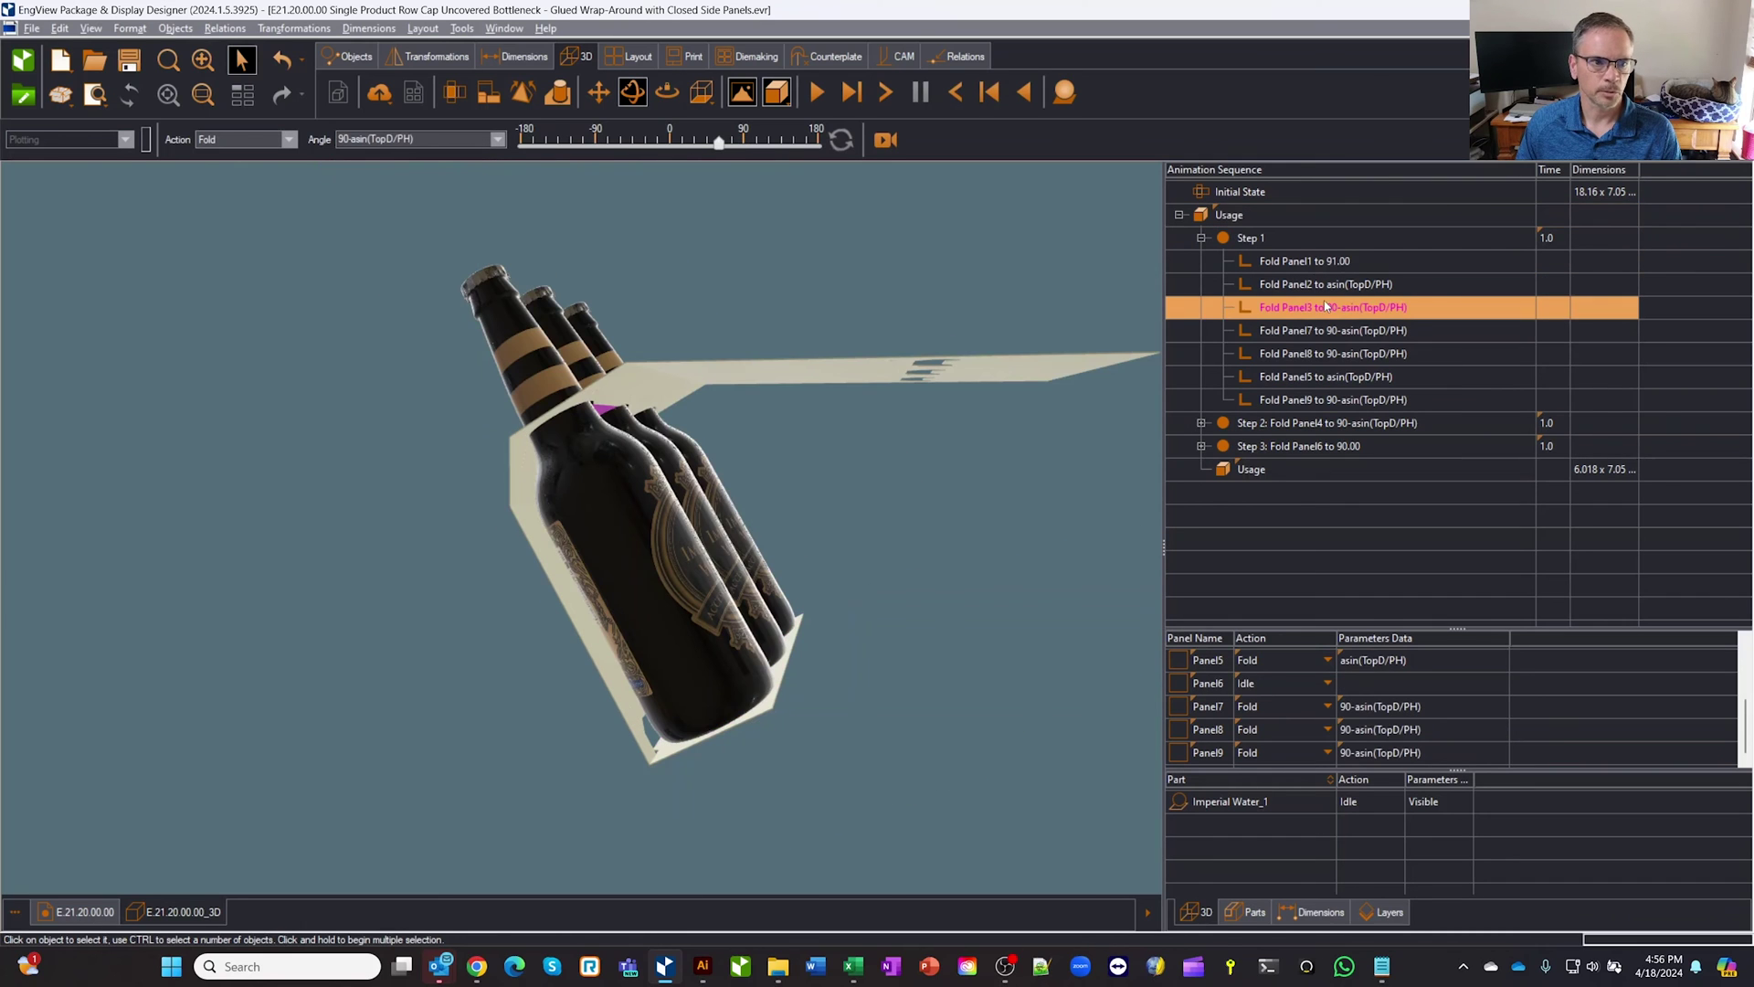
pyautogui.click(1340, 399)
pyautogui.click(1337, 426)
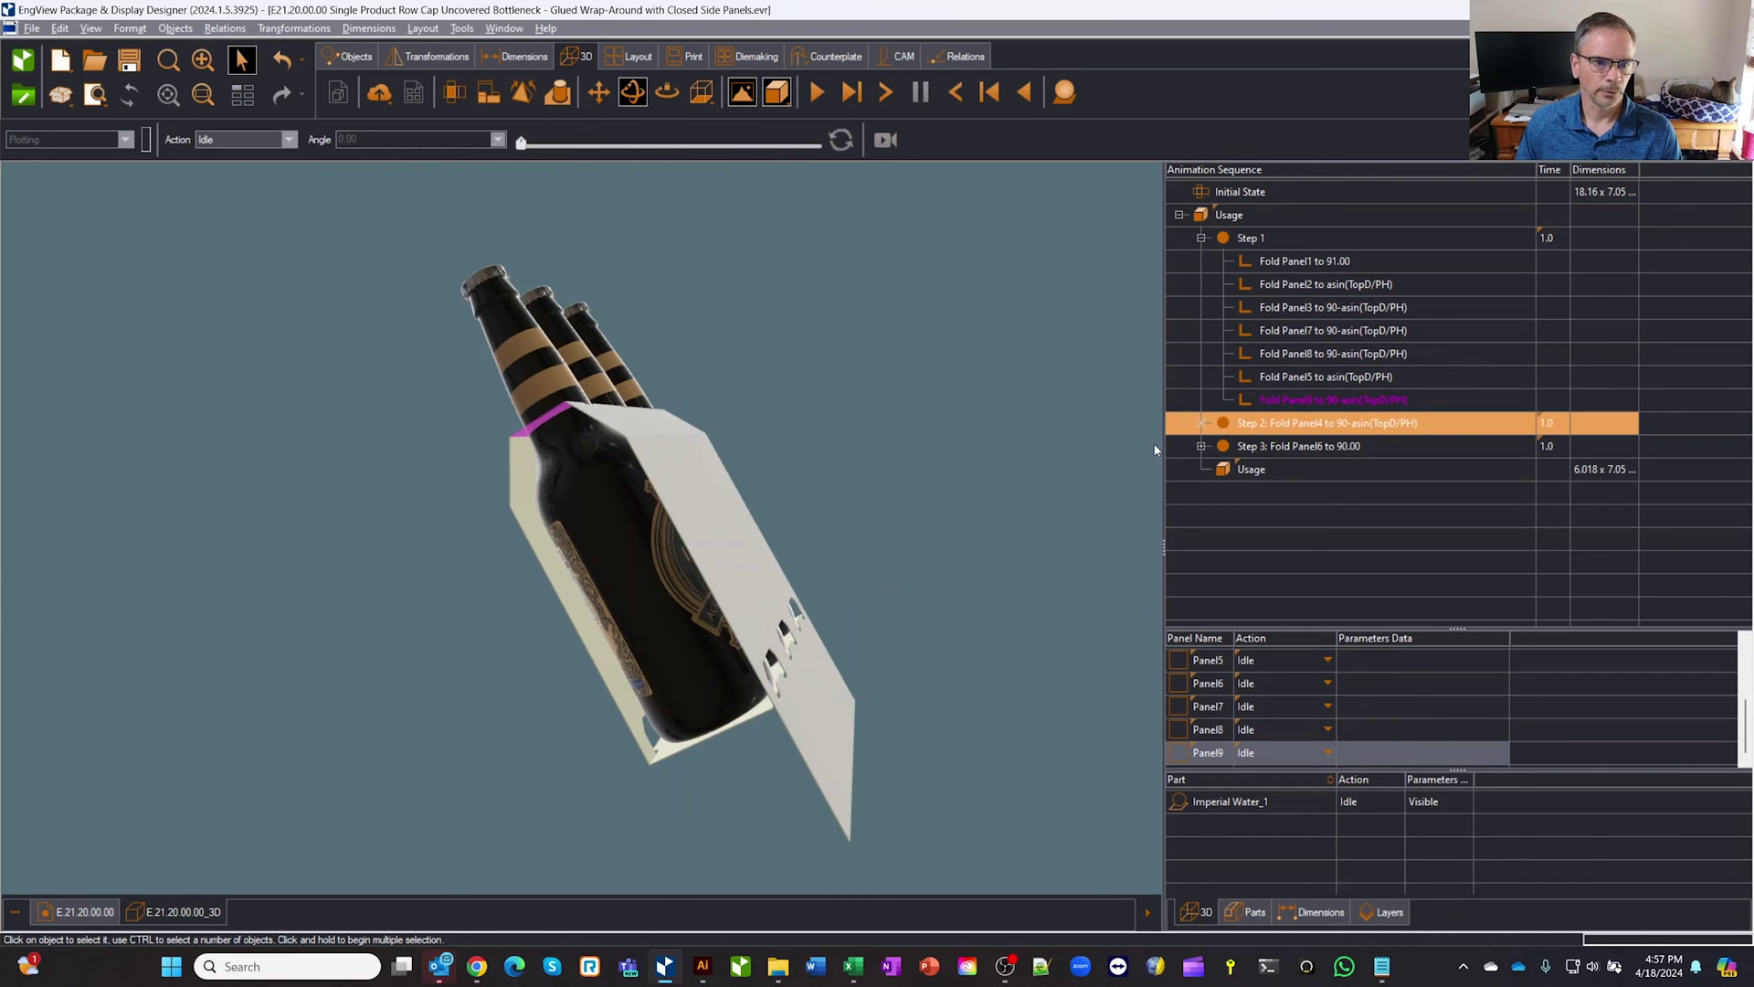
pyautogui.click(1179, 447)
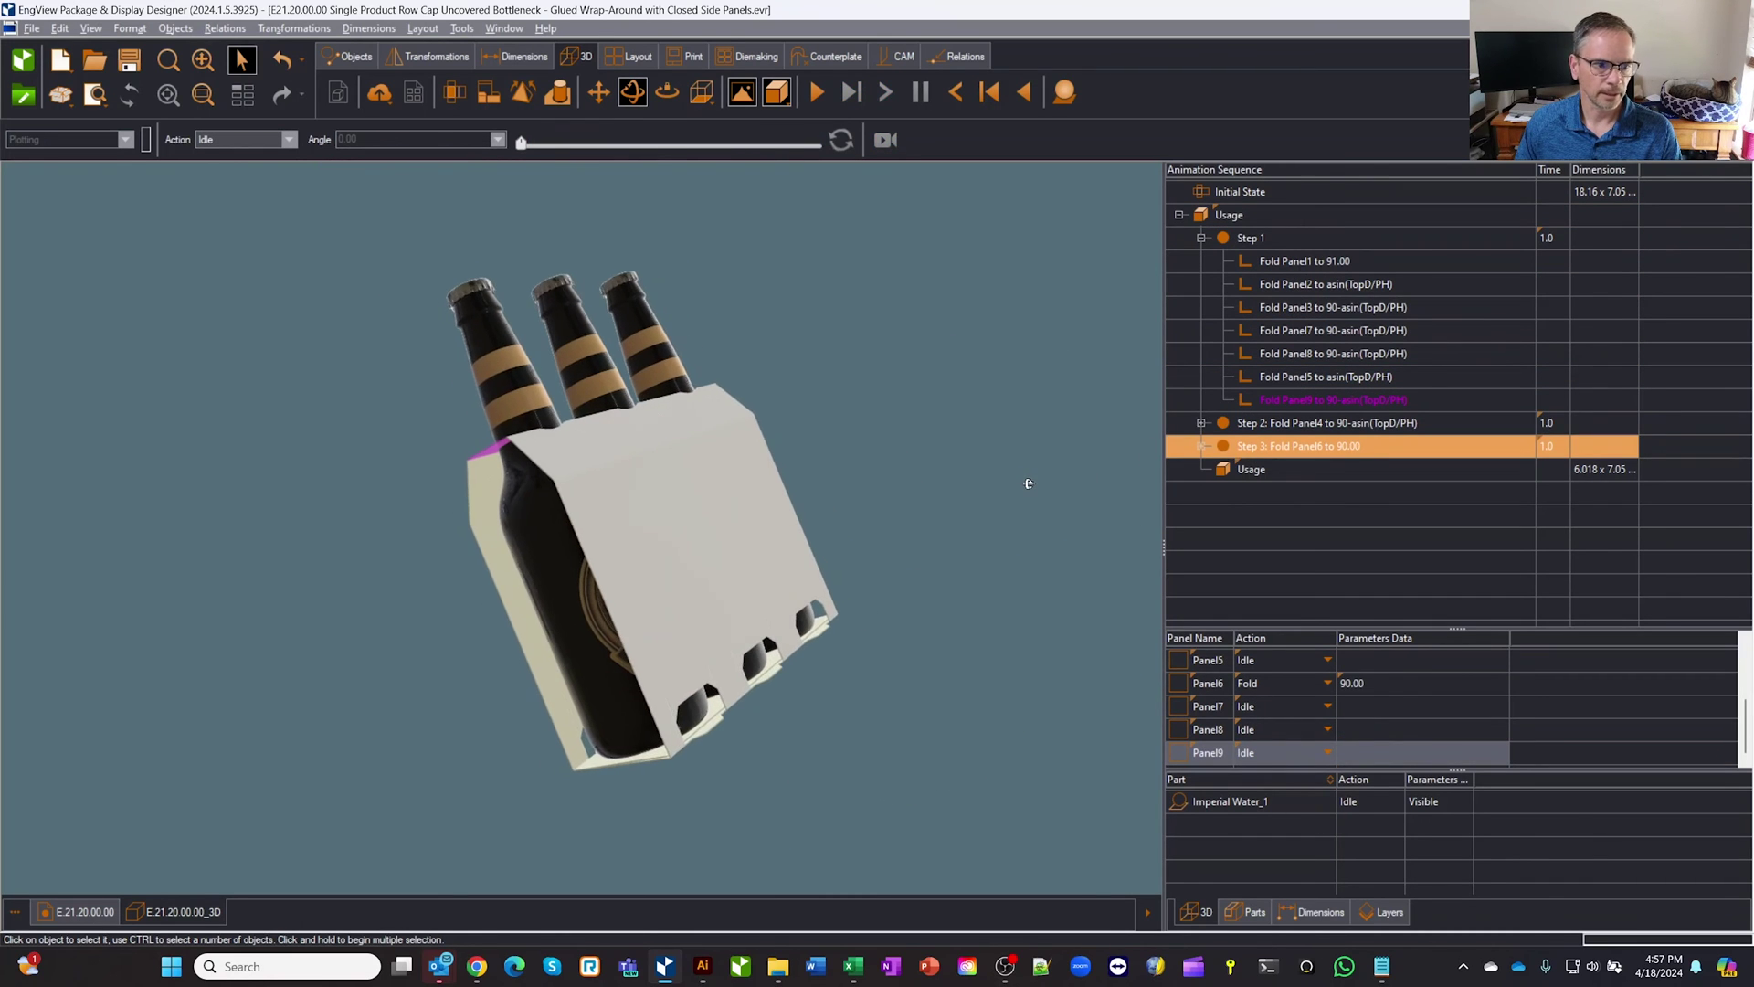
pyautogui.moveTo(1029, 483); pyautogui.dragTo(1103, 504)
# - Untick 'Part initially visible' for the Imperial Water bottles, then preview the Step 1 Panel1 fold
pyautogui.doubleClick(1241, 805)
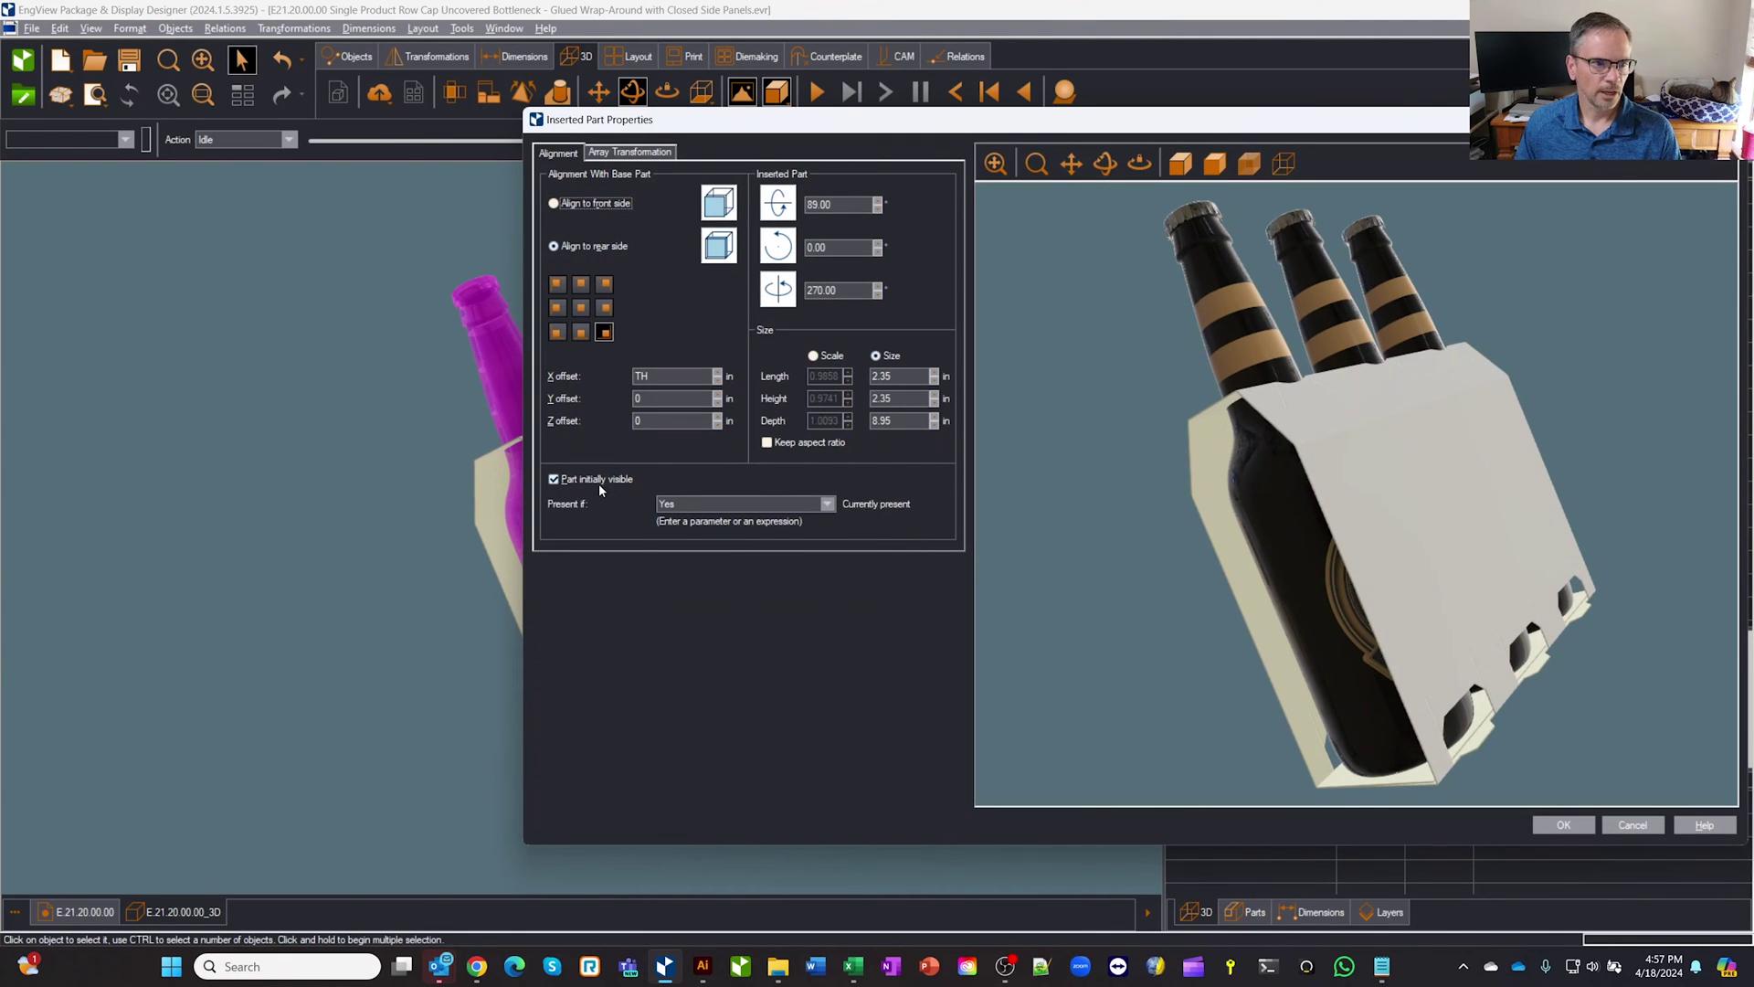
pyautogui.click(553, 480)
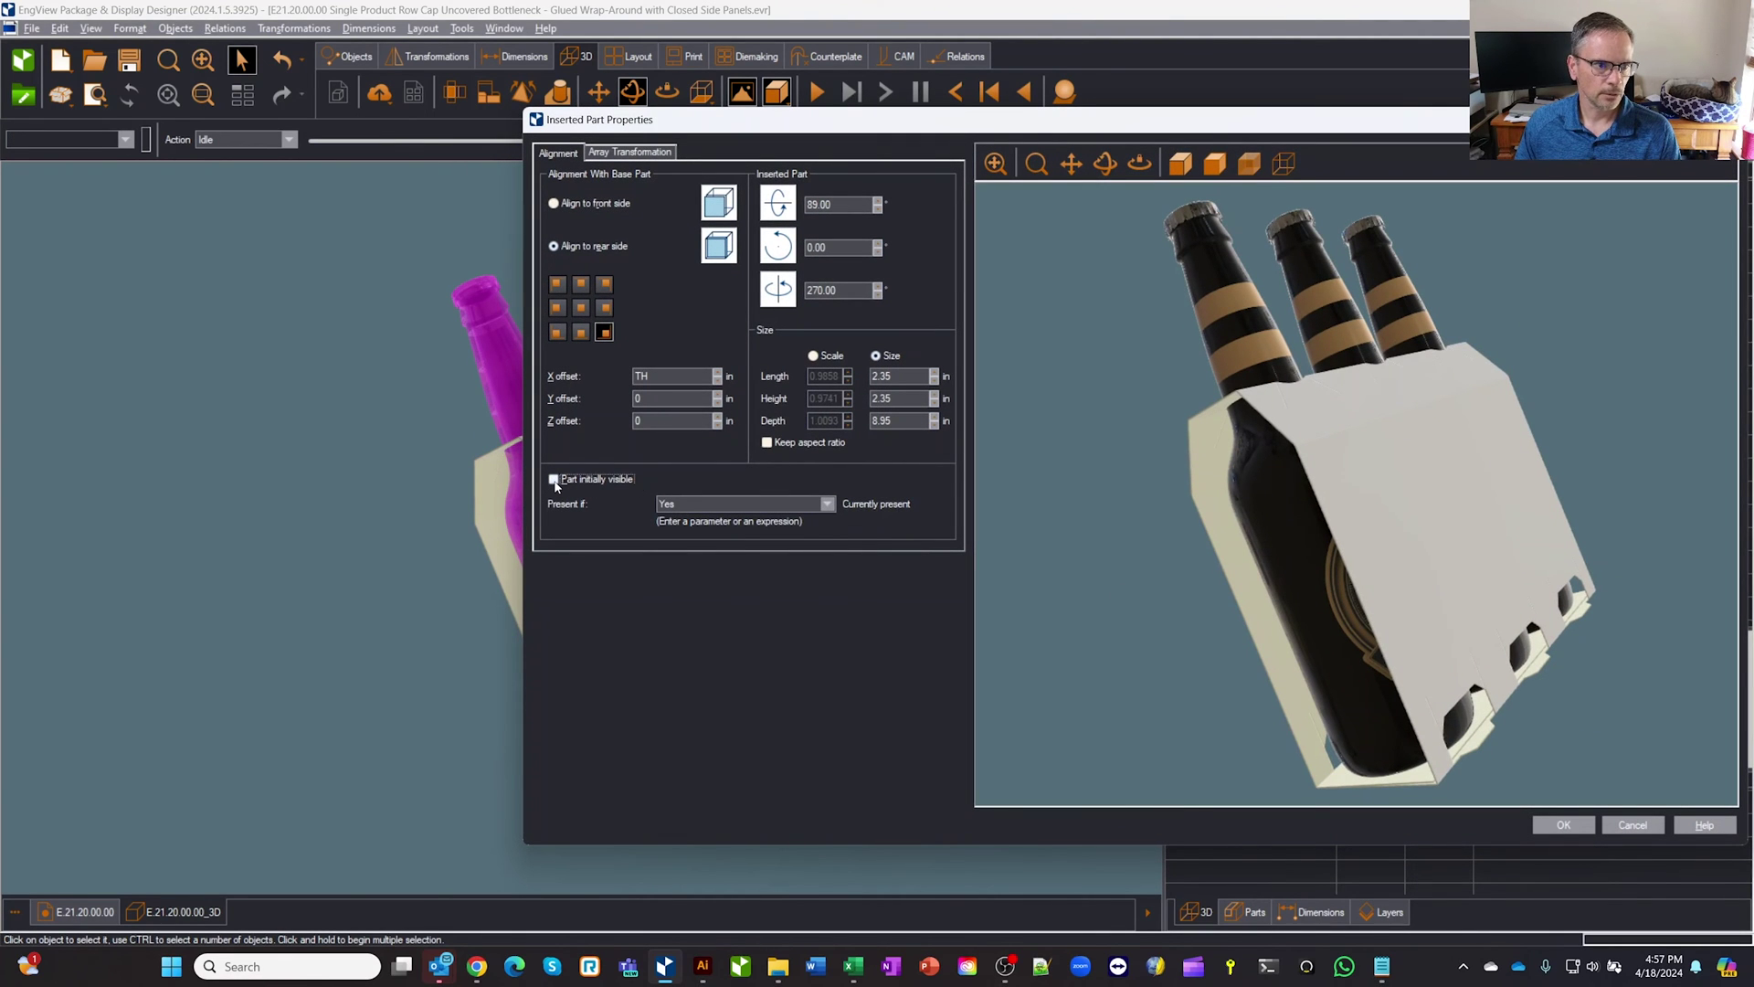
pyautogui.click(1557, 825)
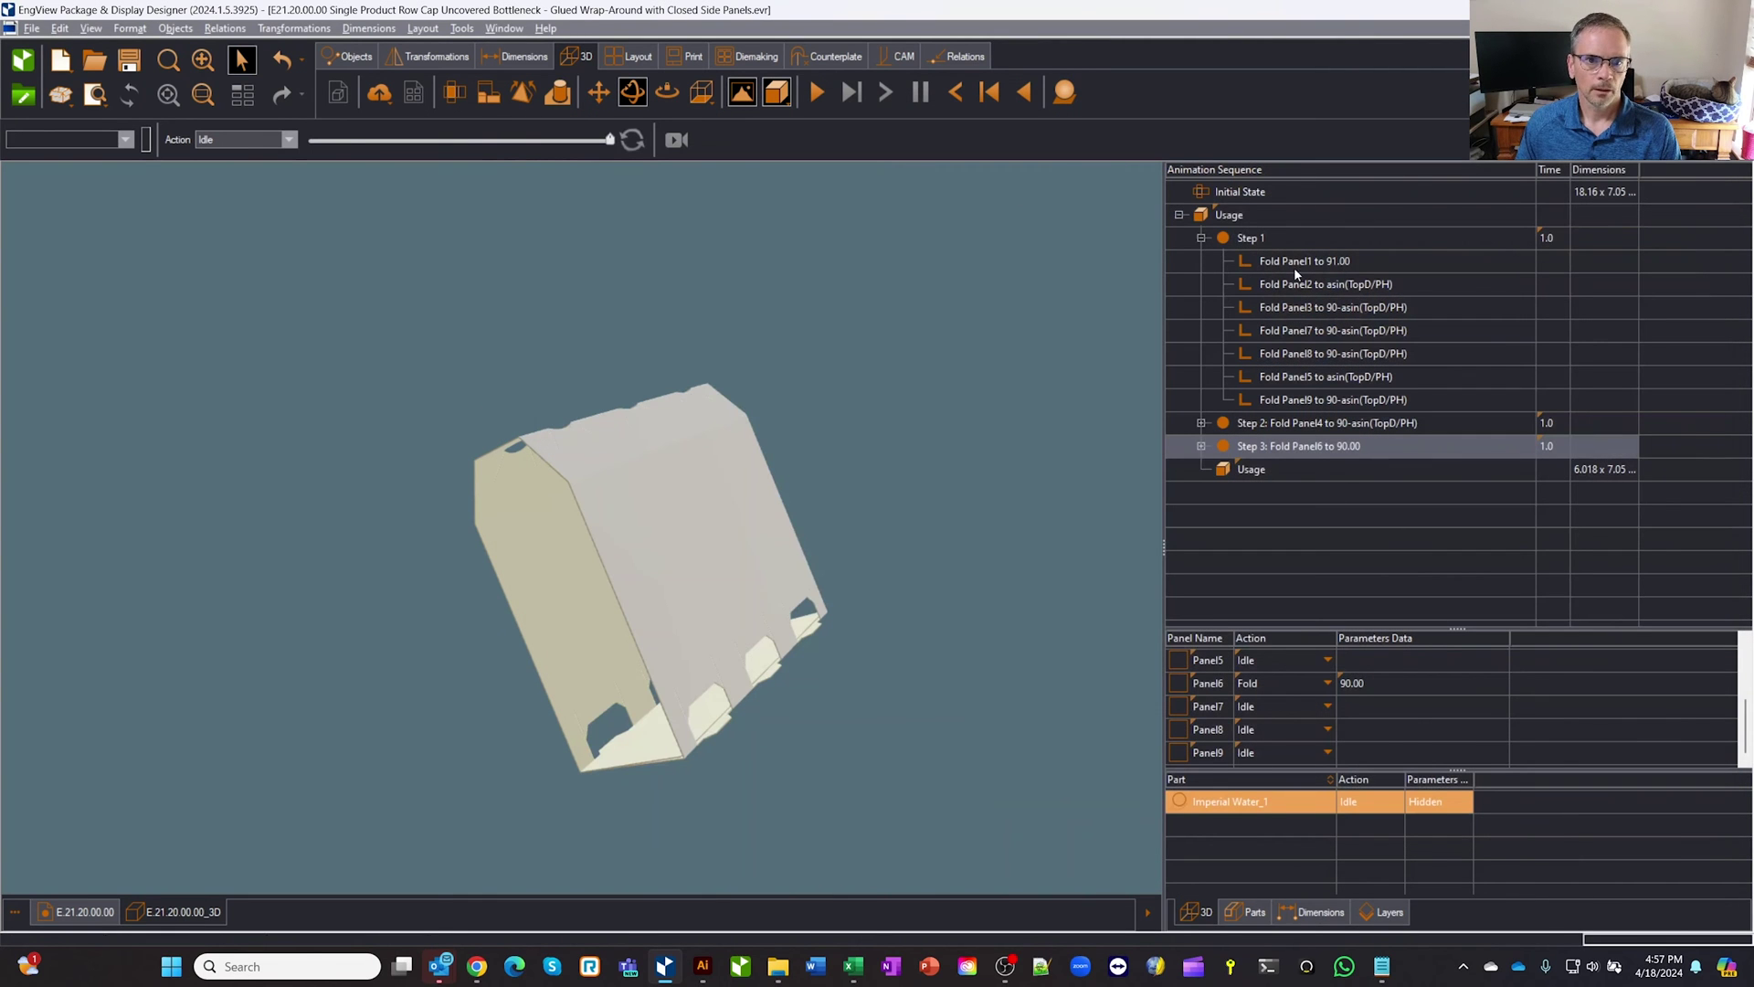
pyautogui.click(1277, 240)
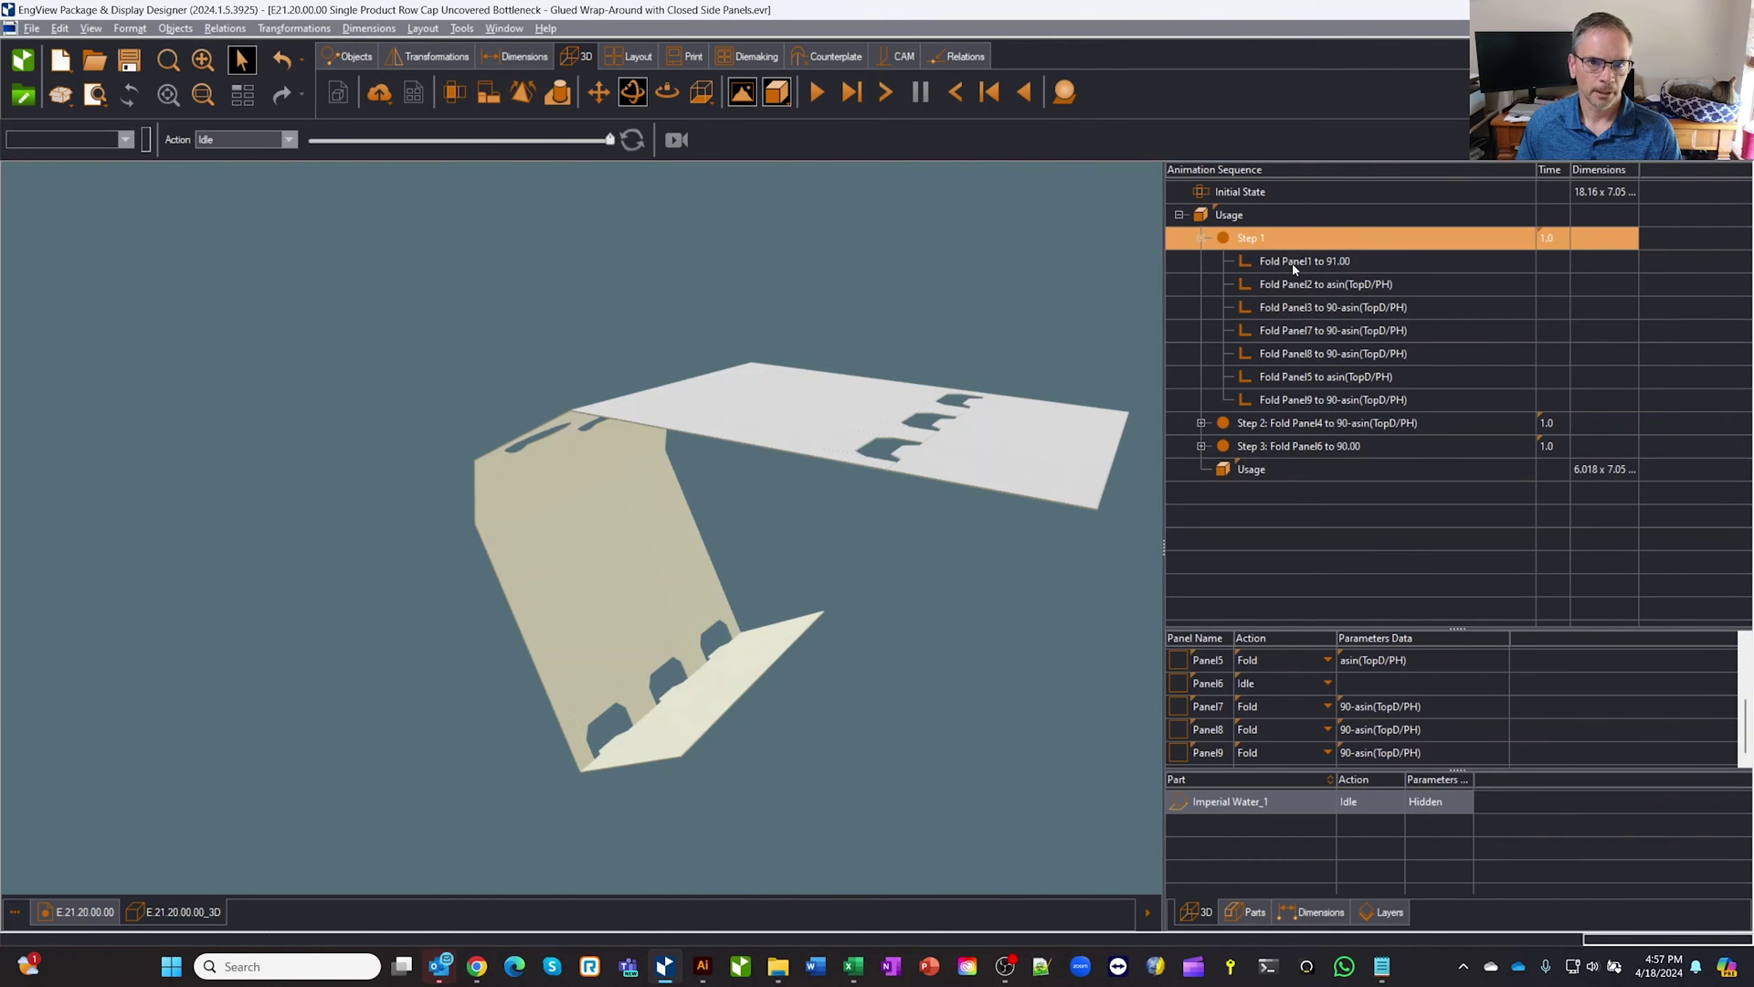
pyautogui.moveTo(1293, 268)
pyautogui.mouseDown()
pyautogui.moveTo(1318, 326)
pyautogui.moveTo(1311, 274)
pyautogui.mouseUp()
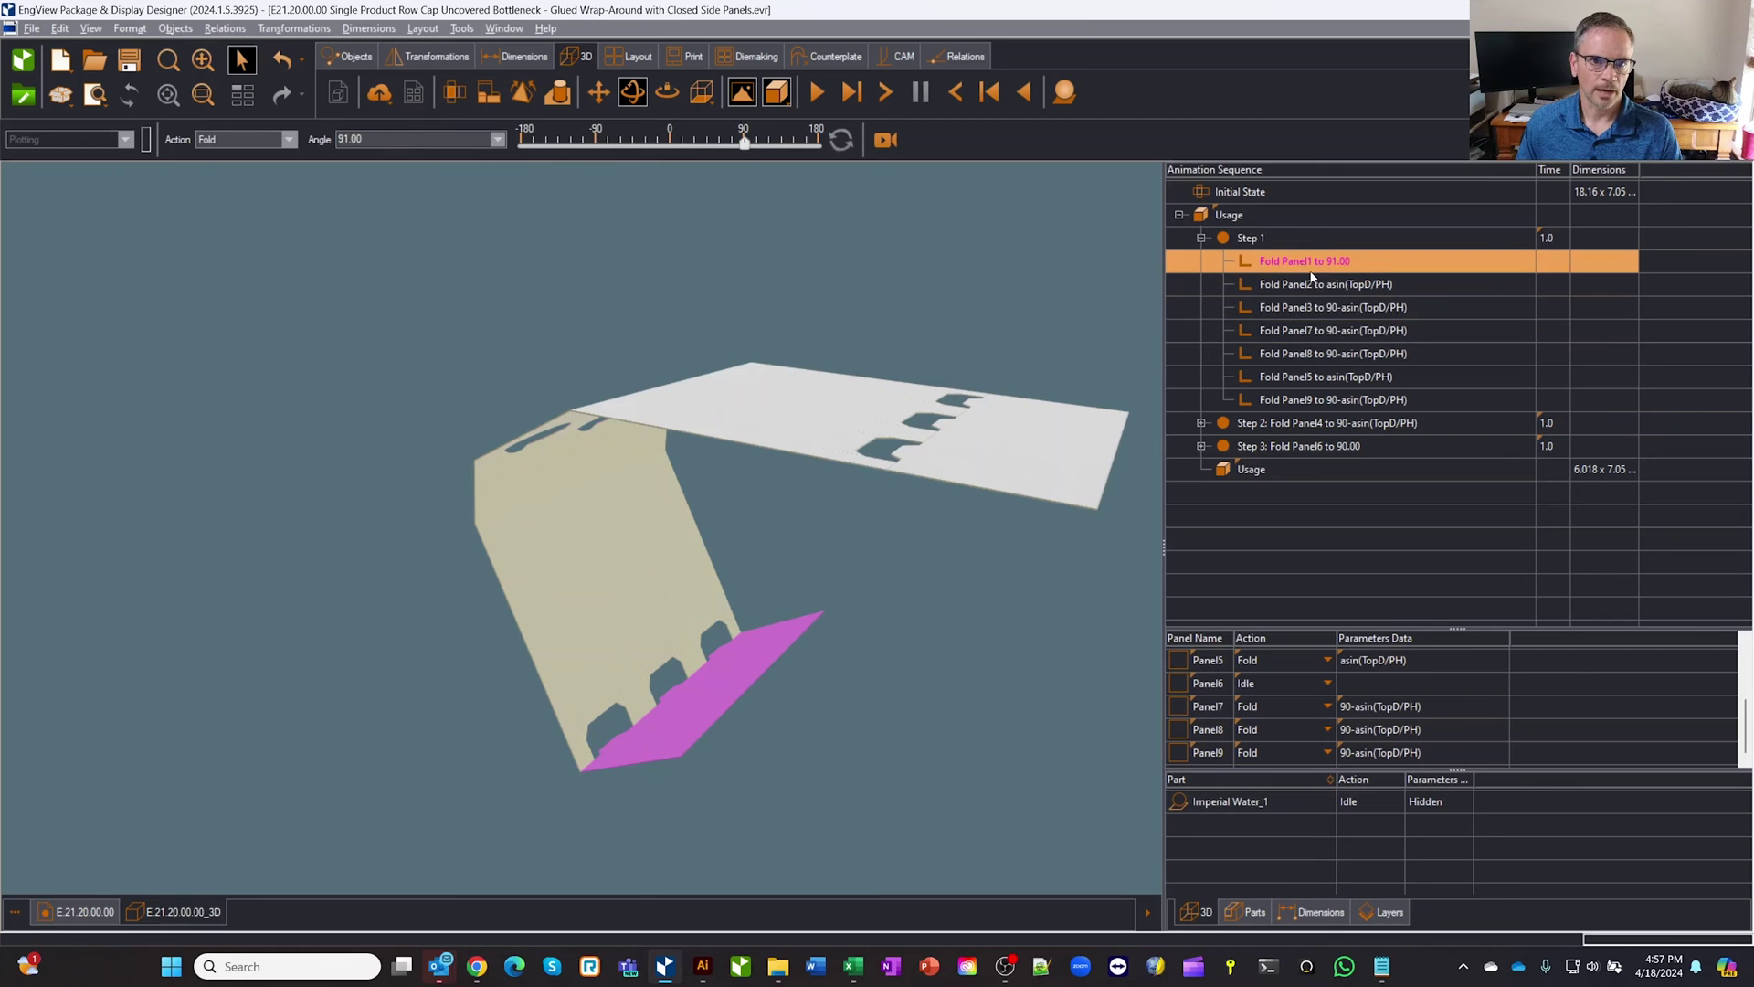
# - Insert a new Step 2 below Step 1 and move the Panel2 fold into it
pyautogui.rightClick(1266, 243)
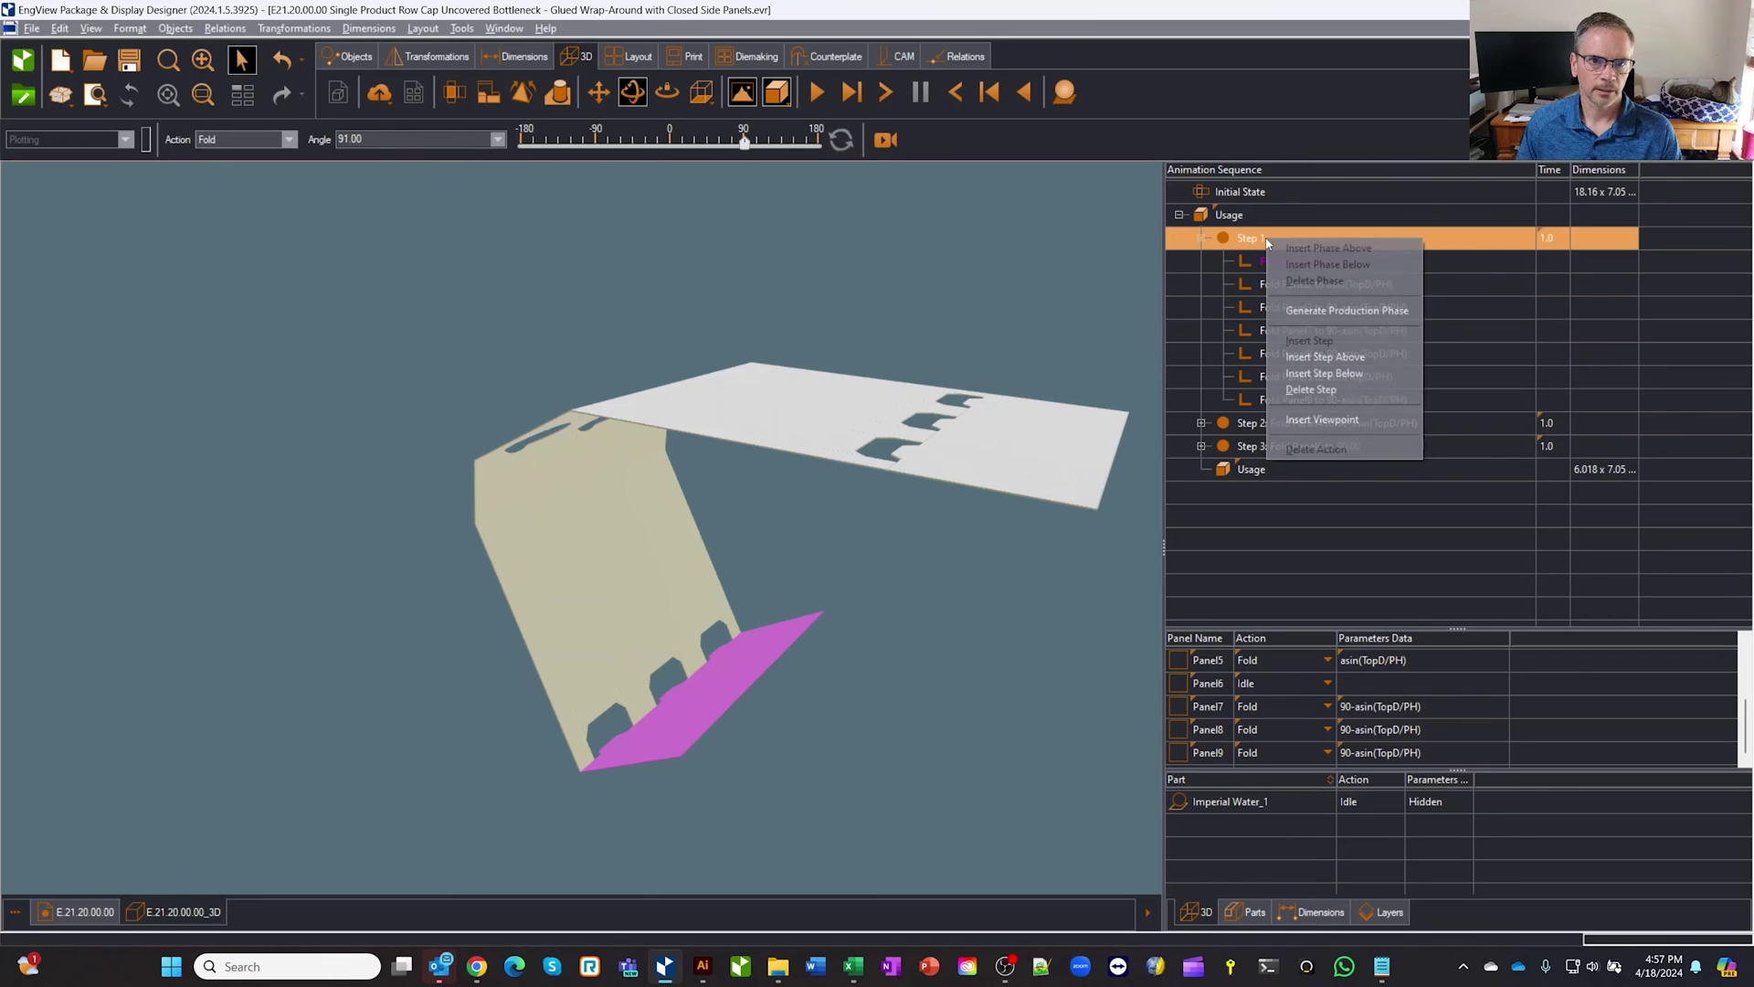
pyautogui.click(1362, 382)
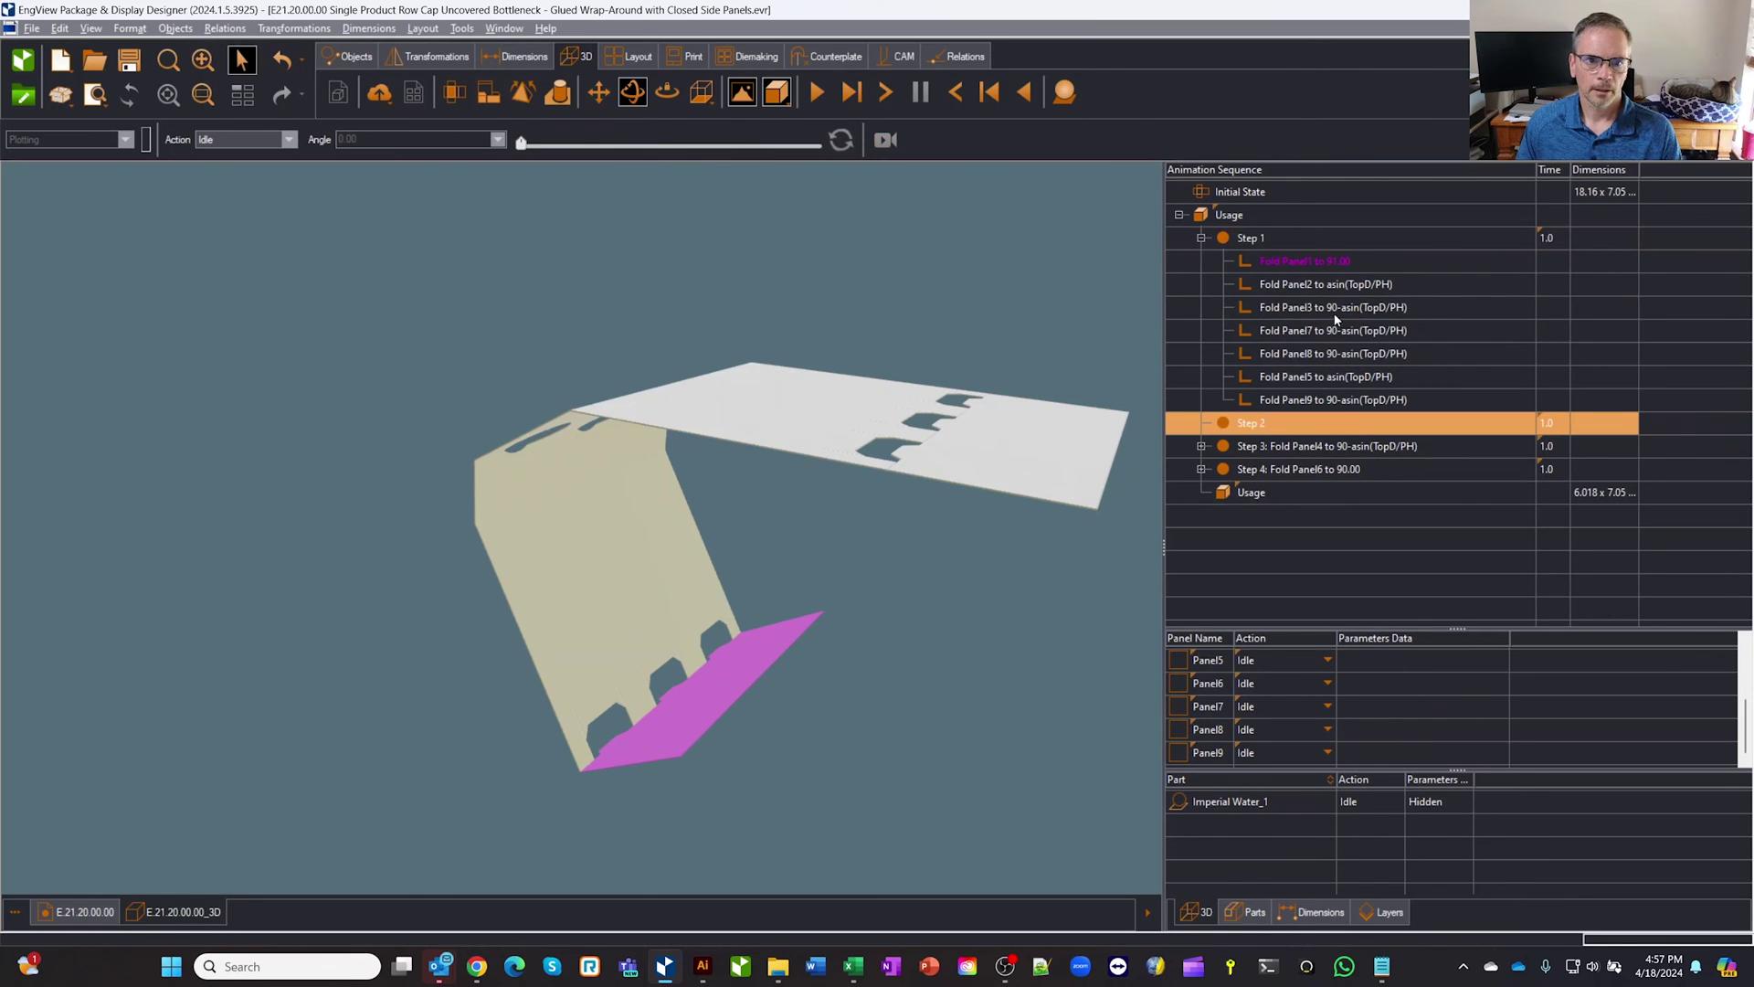
pyautogui.click(1335, 289)
pyautogui.moveTo(1334, 285); pyautogui.dragTo(1279, 422)
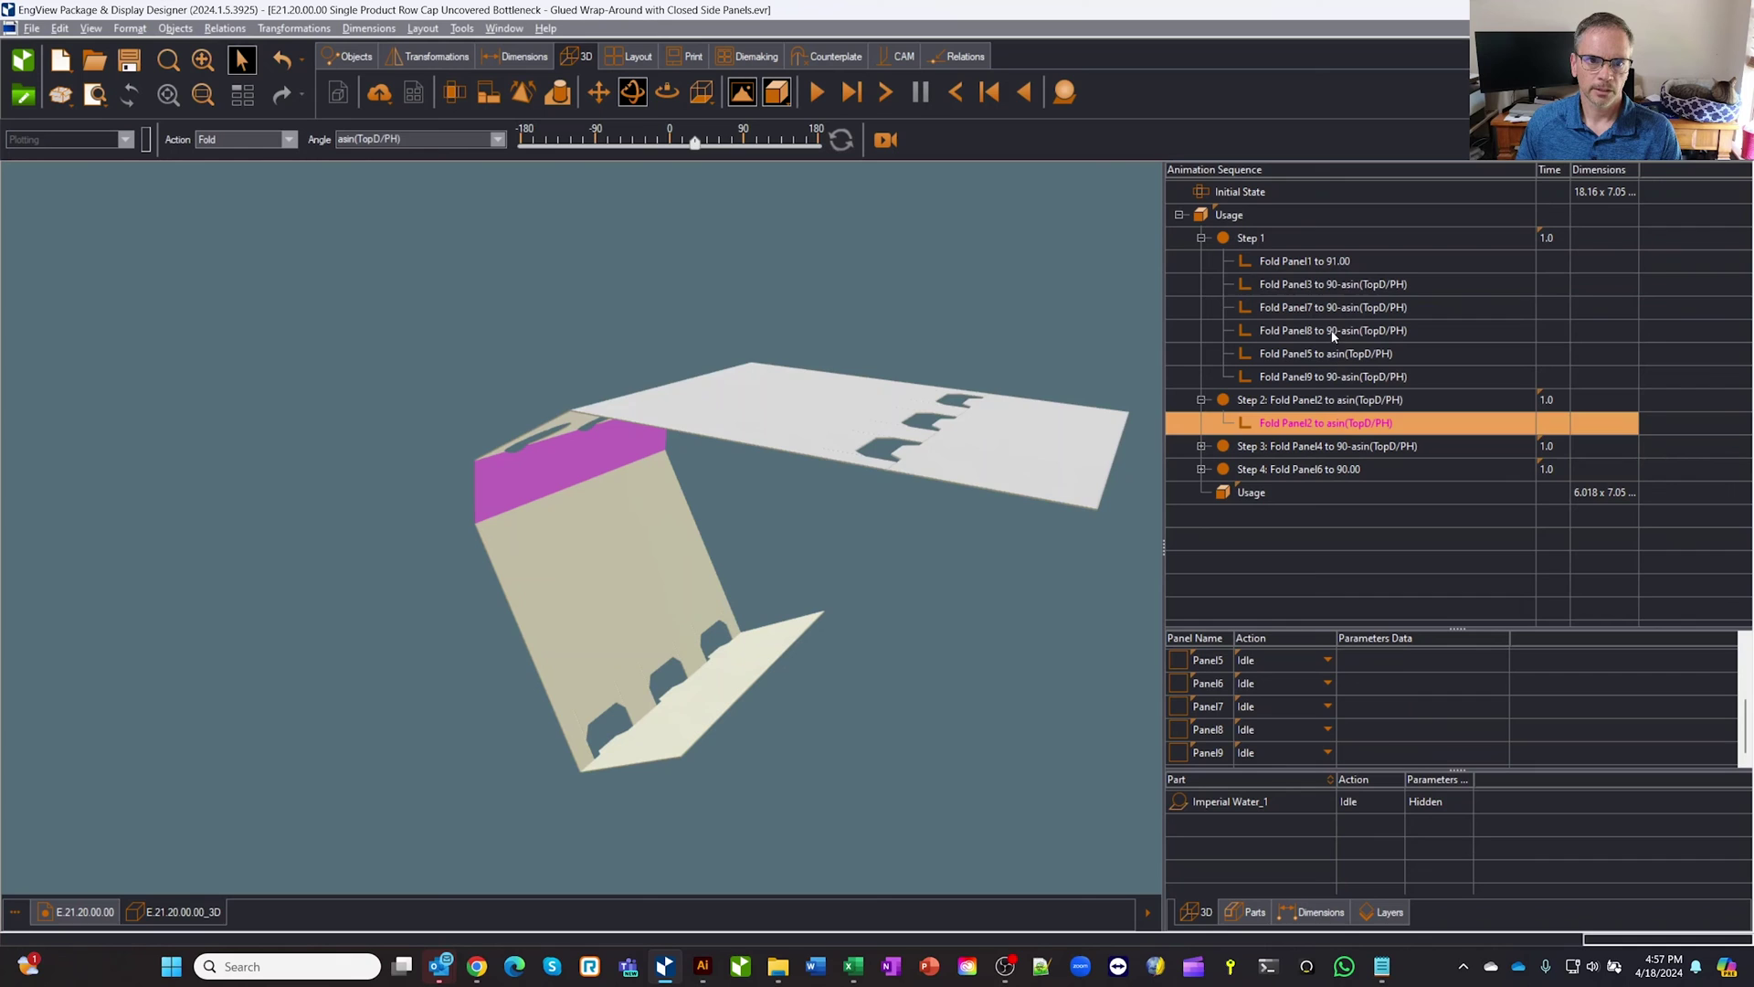
# - Move the Panel3, Panel7 and Panel5 folds into Step 2, leaving Step 1 folding only Panel1
pyautogui.click(1332, 284)
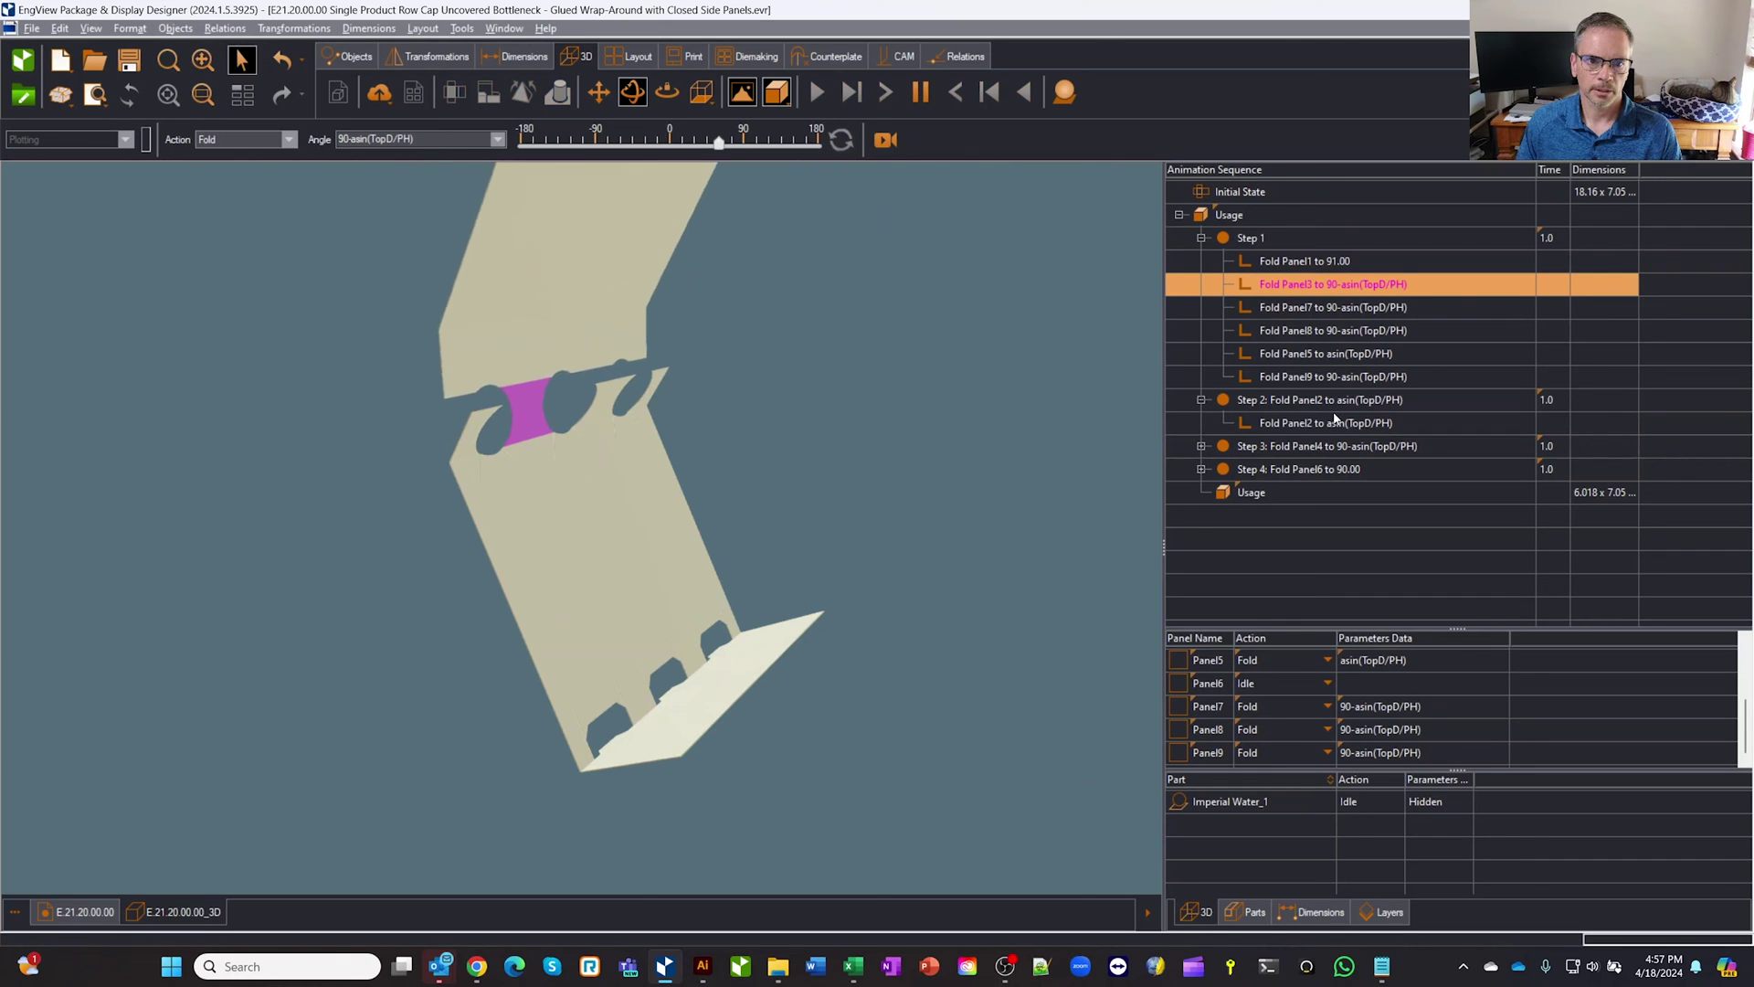
pyautogui.keyDown('ctrl'); pyautogui.click(1342, 309); pyautogui.keyUp('ctrl')
pyautogui.moveTo(1342, 314); pyautogui.dragTo(1348, 424)
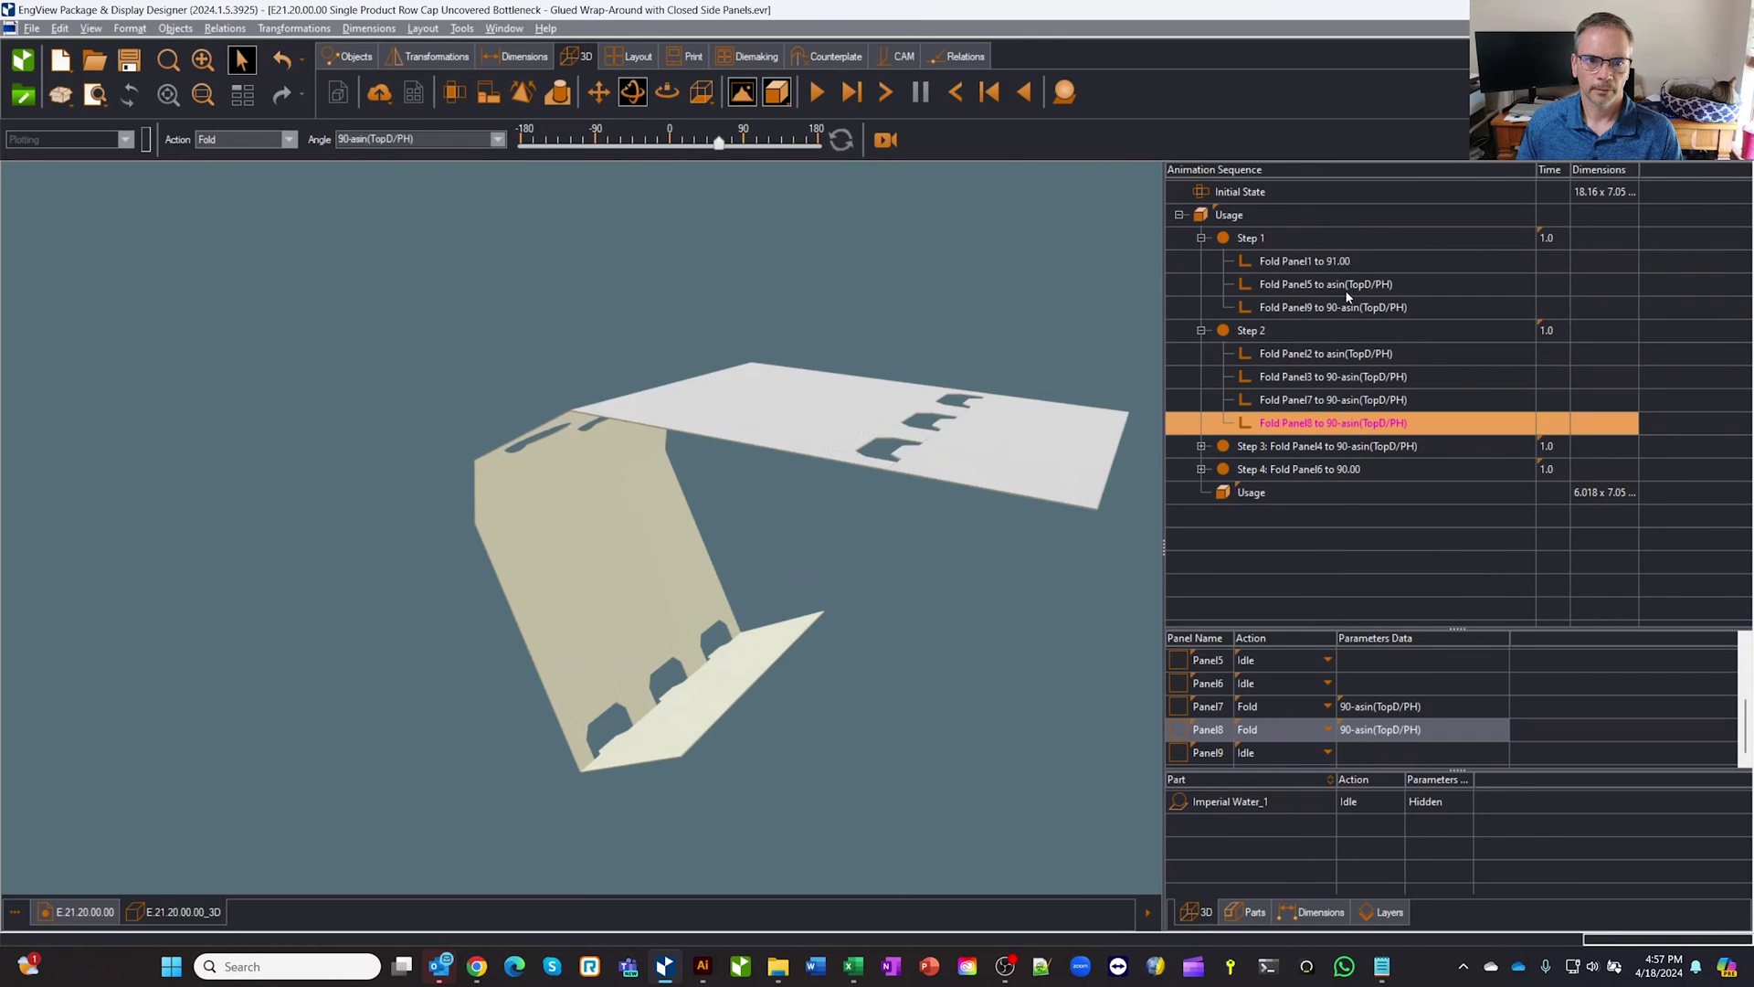
pyautogui.moveTo(1345, 288); pyautogui.dragTo(1407, 423)
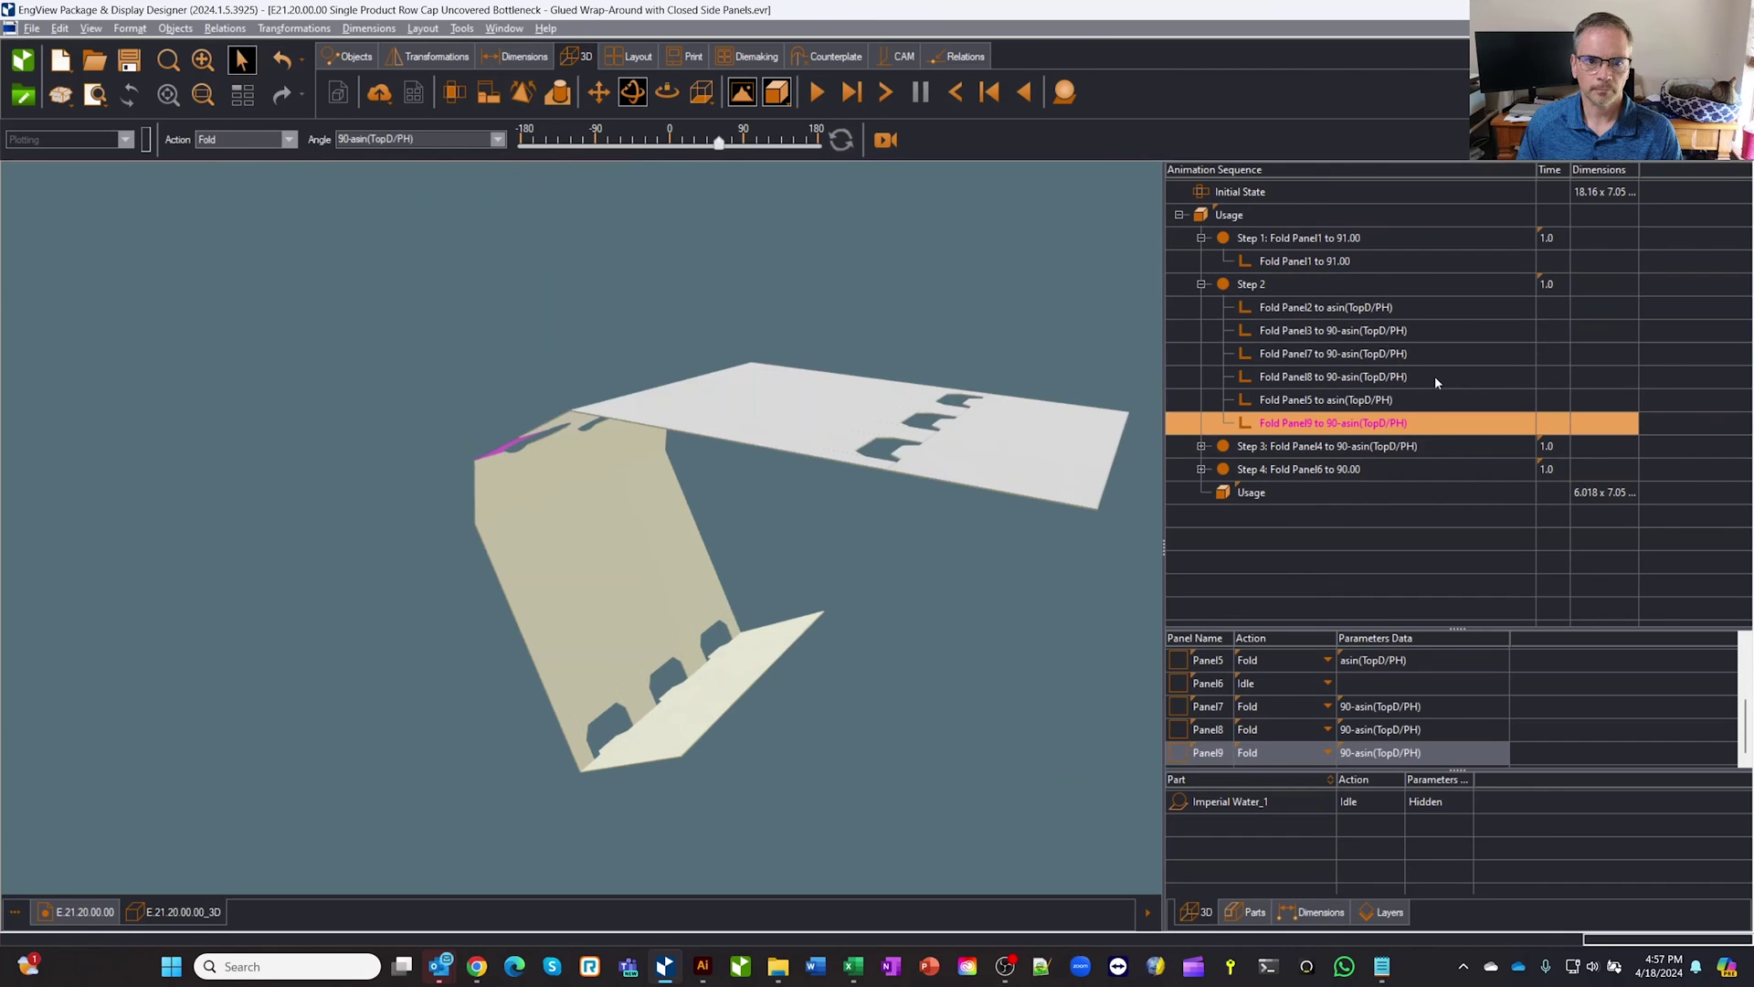
pyautogui.click(1314, 240)
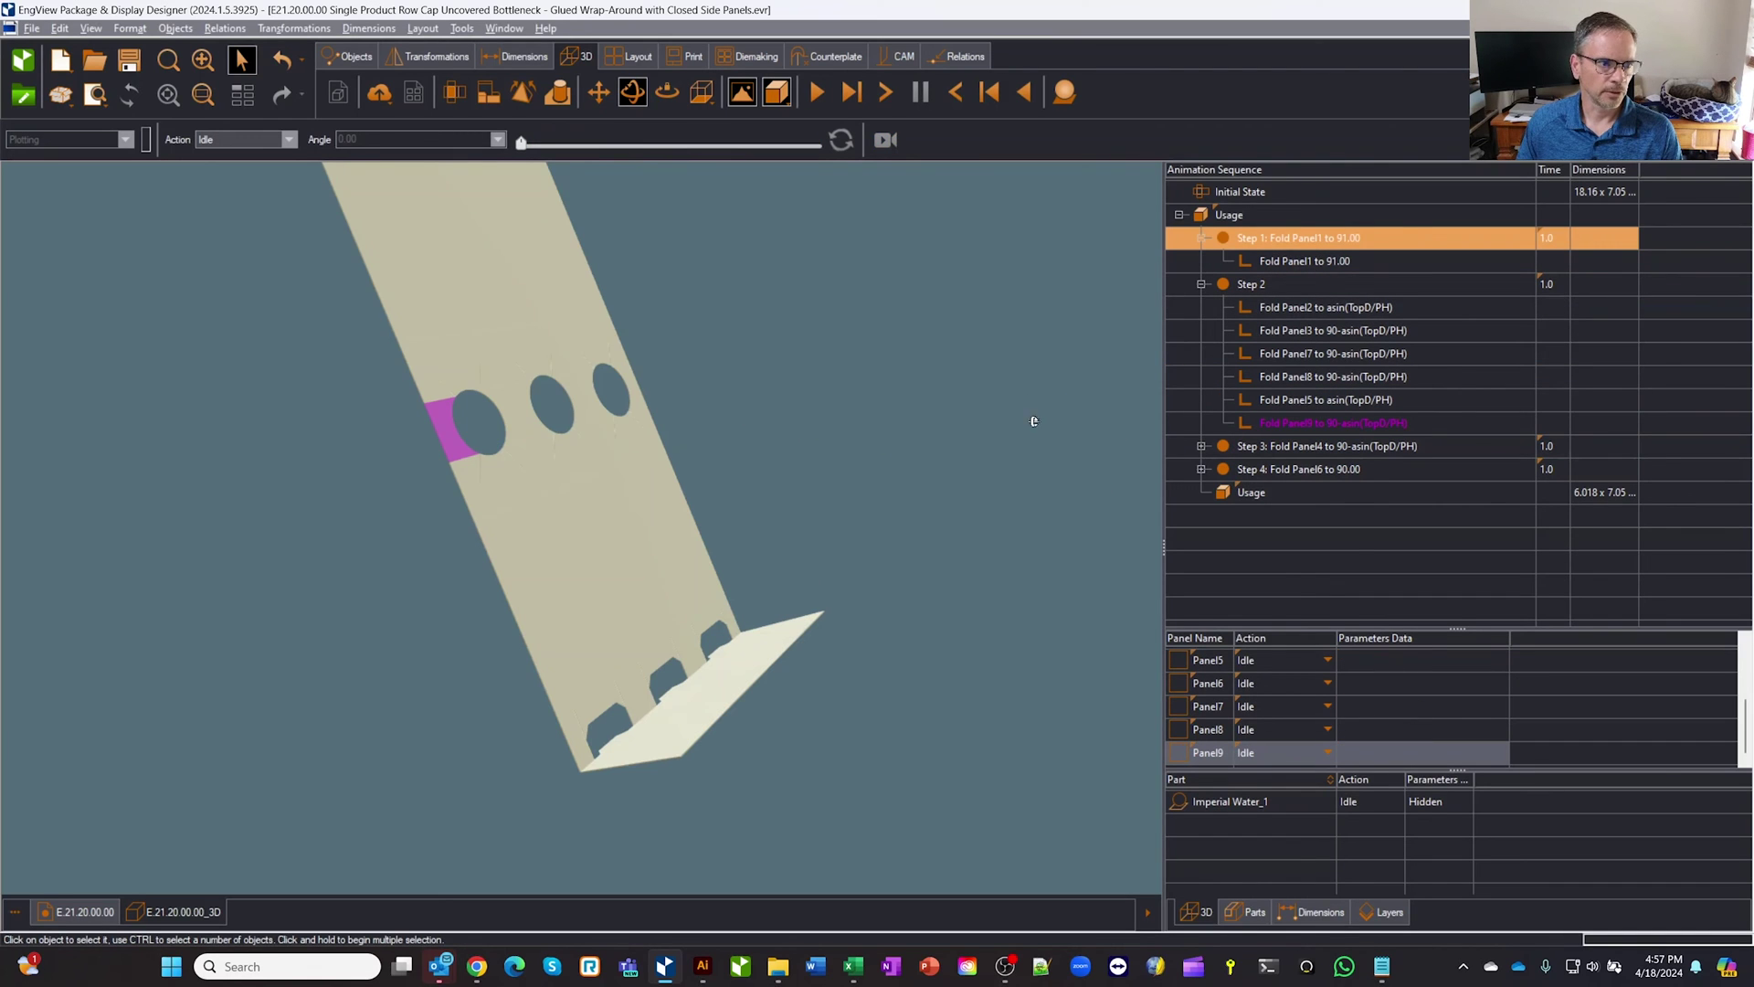
# - Insert a new Step 2 after Step 1 with the Action set to Show for Imperial Water_1
pyautogui.rightClick(1258, 239)
pyautogui.click(1315, 376)
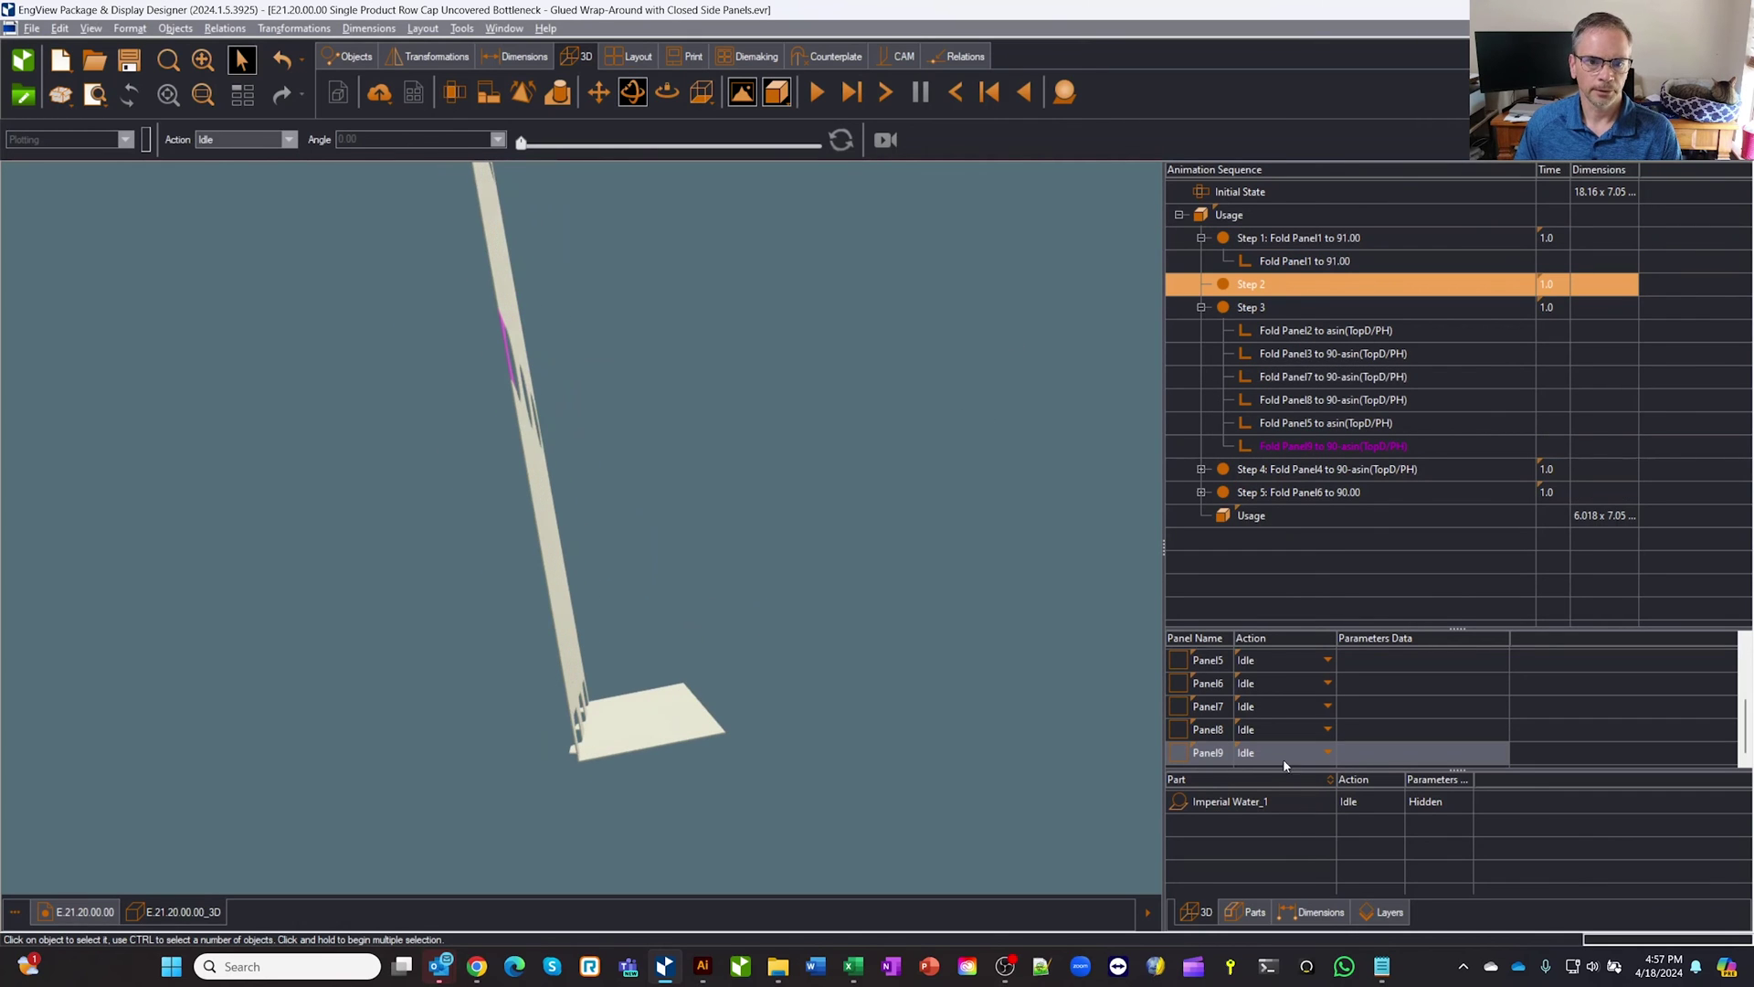
pyautogui.click(1305, 804)
pyautogui.click(1269, 286)
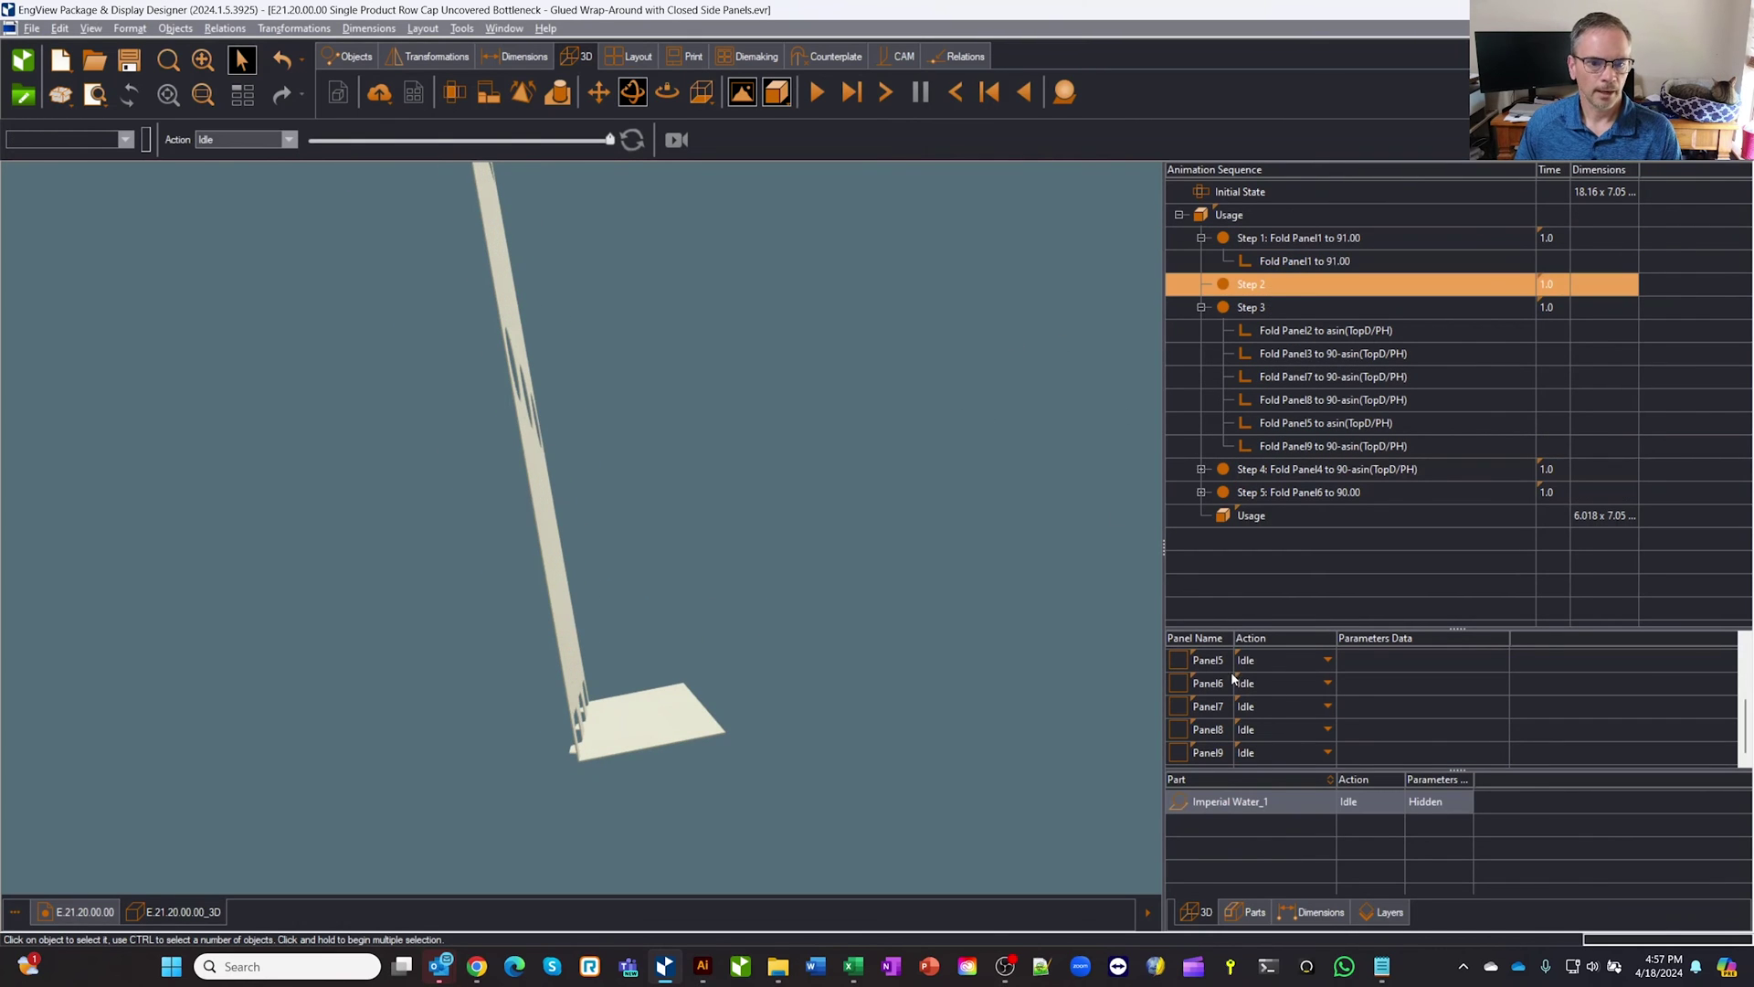
pyautogui.click(254, 140)
pyautogui.click(253, 184)
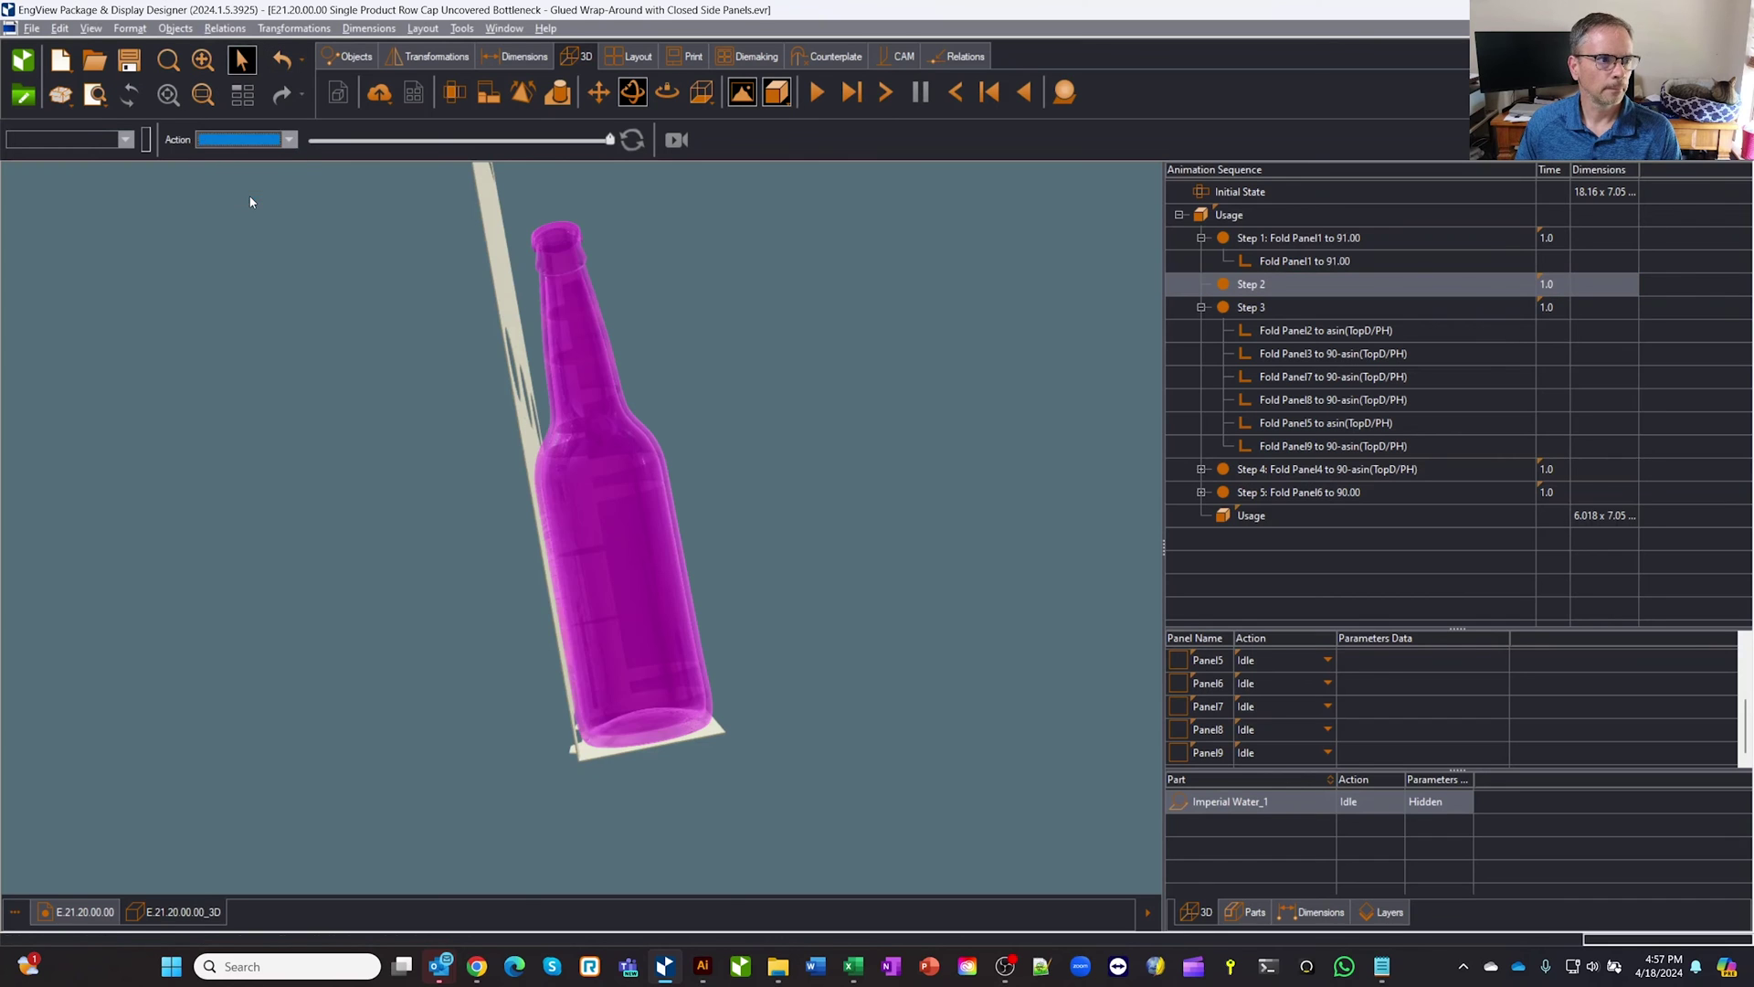
# - Preview the later fold steps with the bottles, then return to the Step 1 state
pyautogui.moveTo(883, 492); pyautogui.dragTo(813, 508)
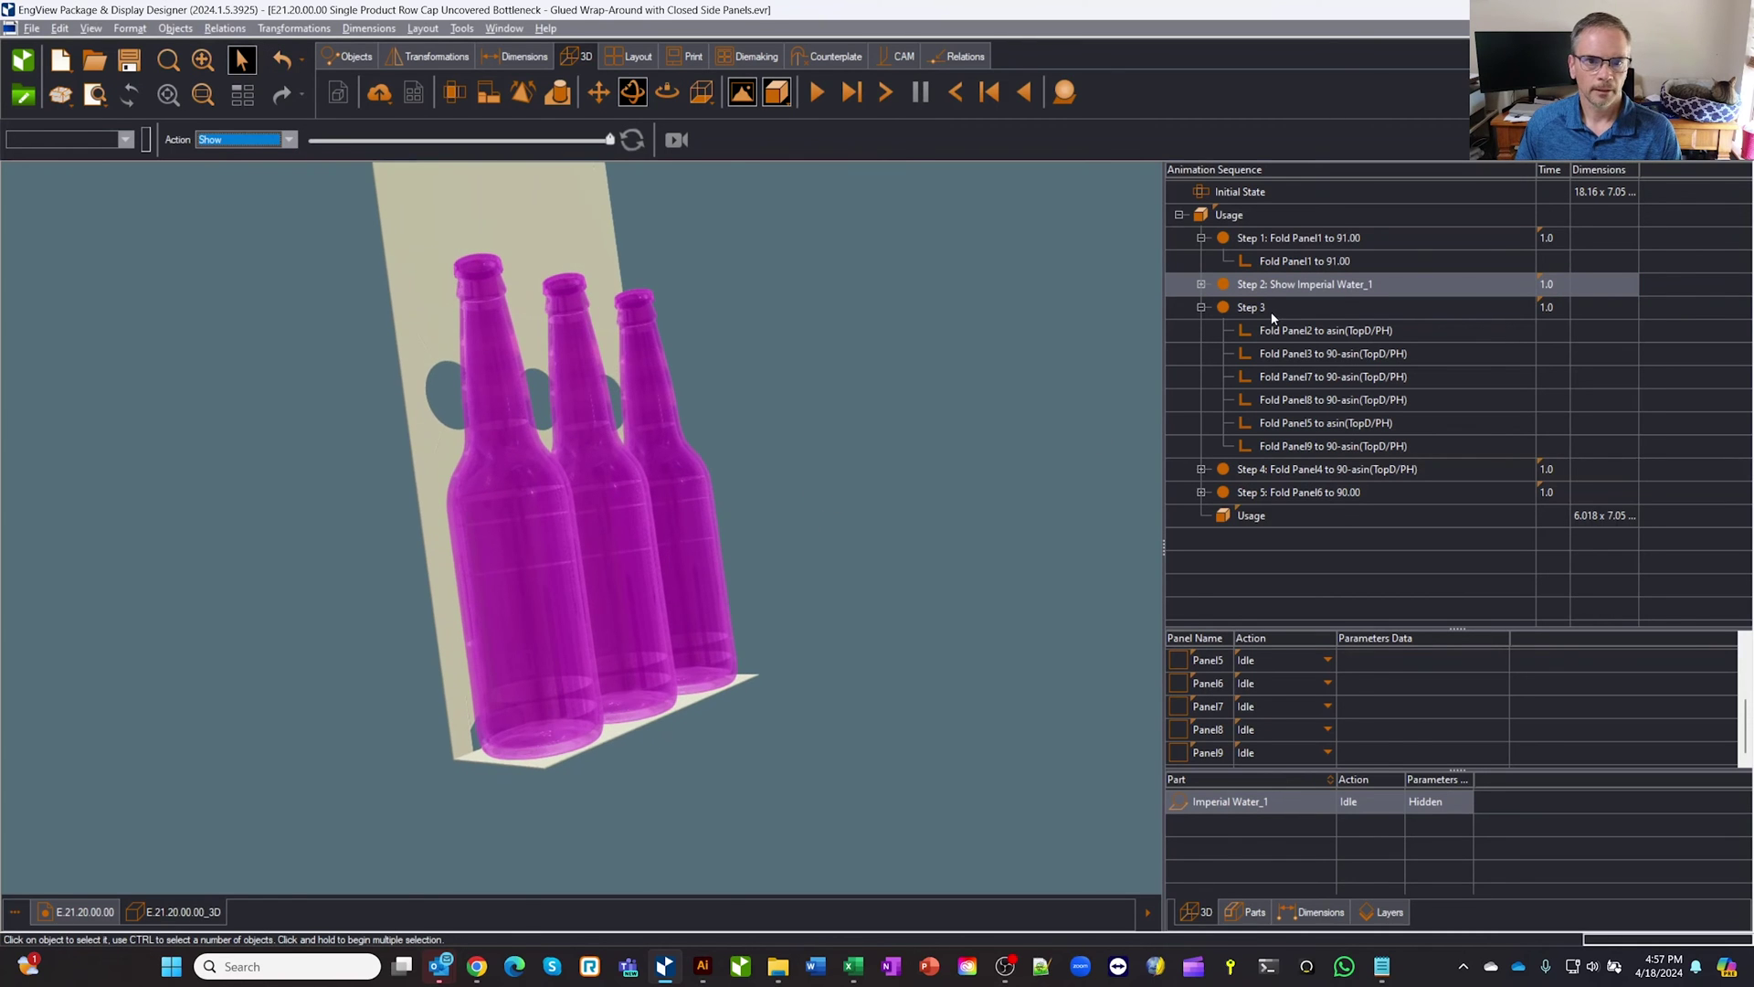
pyautogui.moveTo(1272, 317); pyautogui.dragTo(1305, 493)
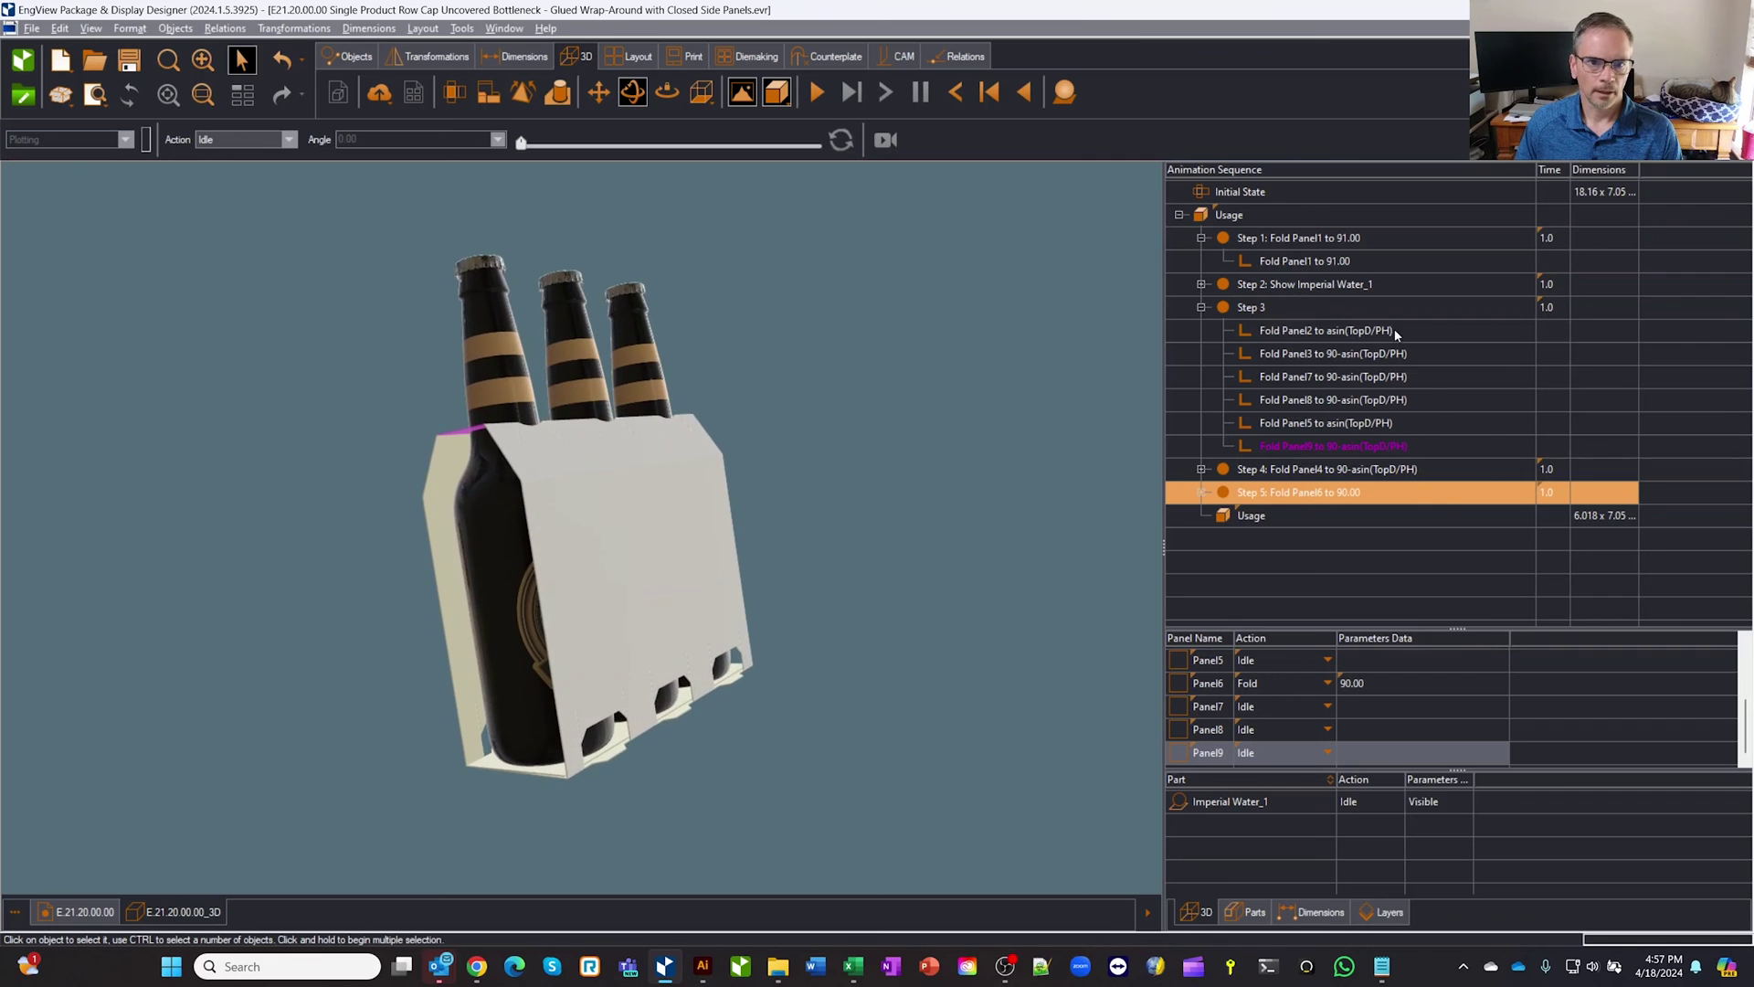
pyautogui.click(1304, 239)
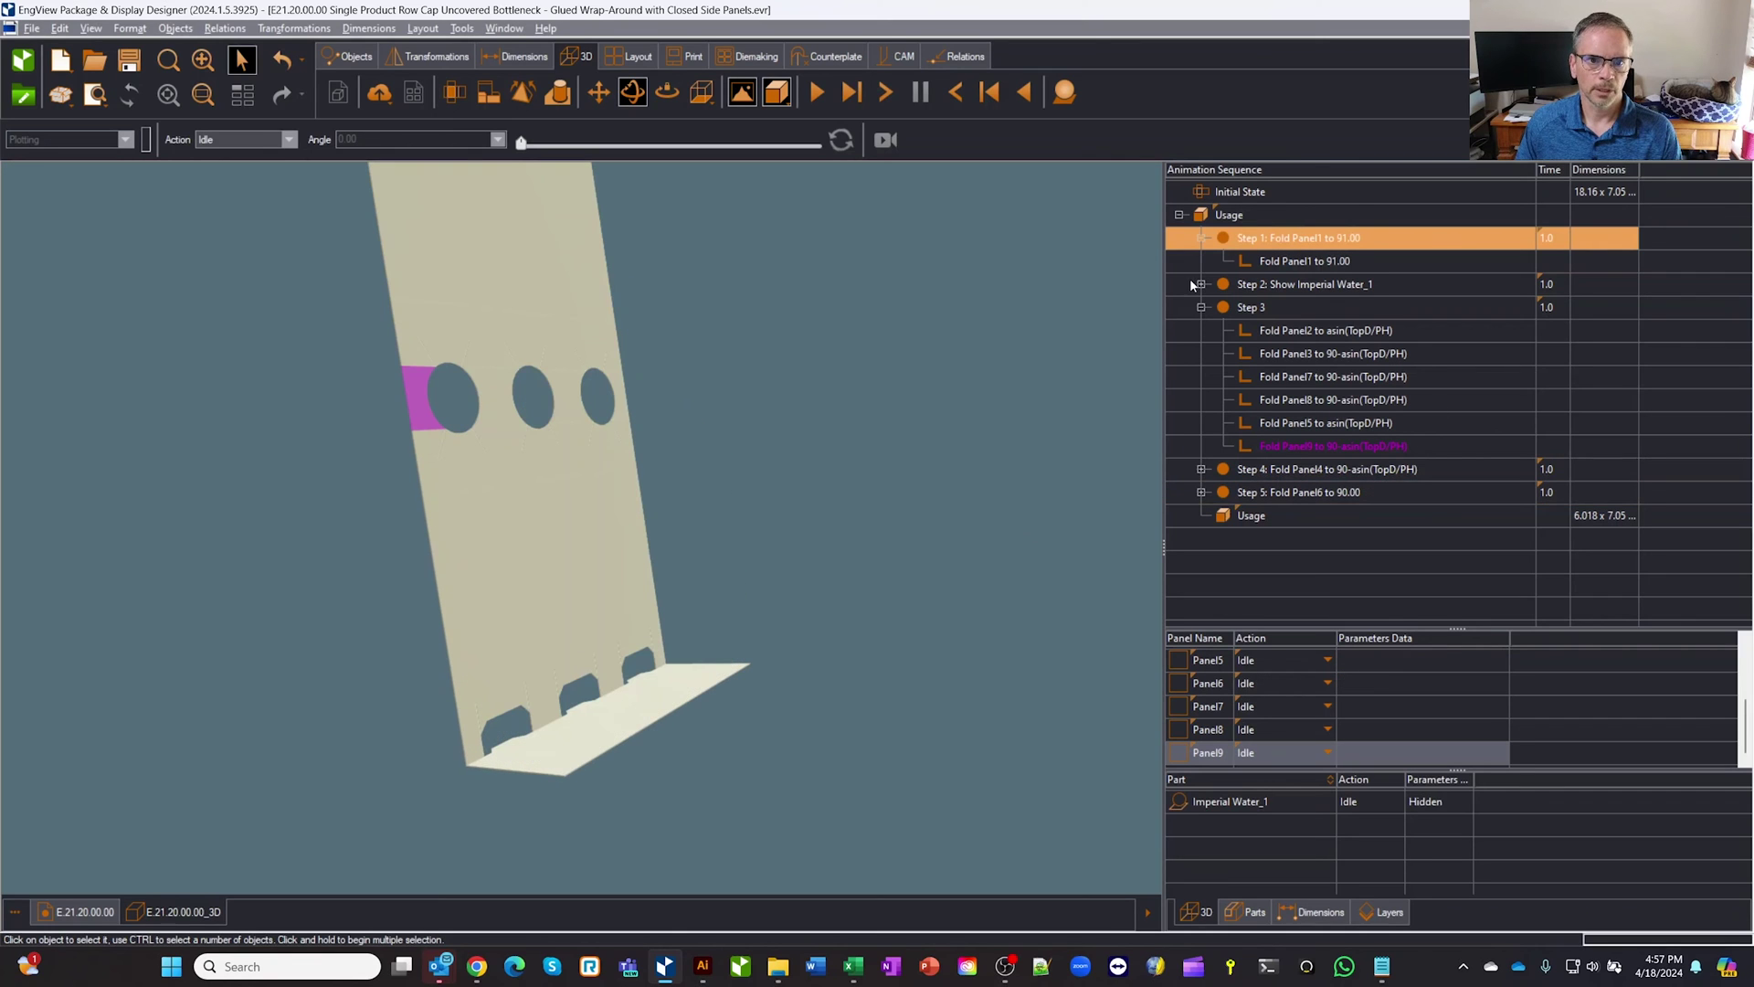
# - Insert a new first step above Step 1 and make it set the viewpoint
pyautogui.rightClick(1260, 240)
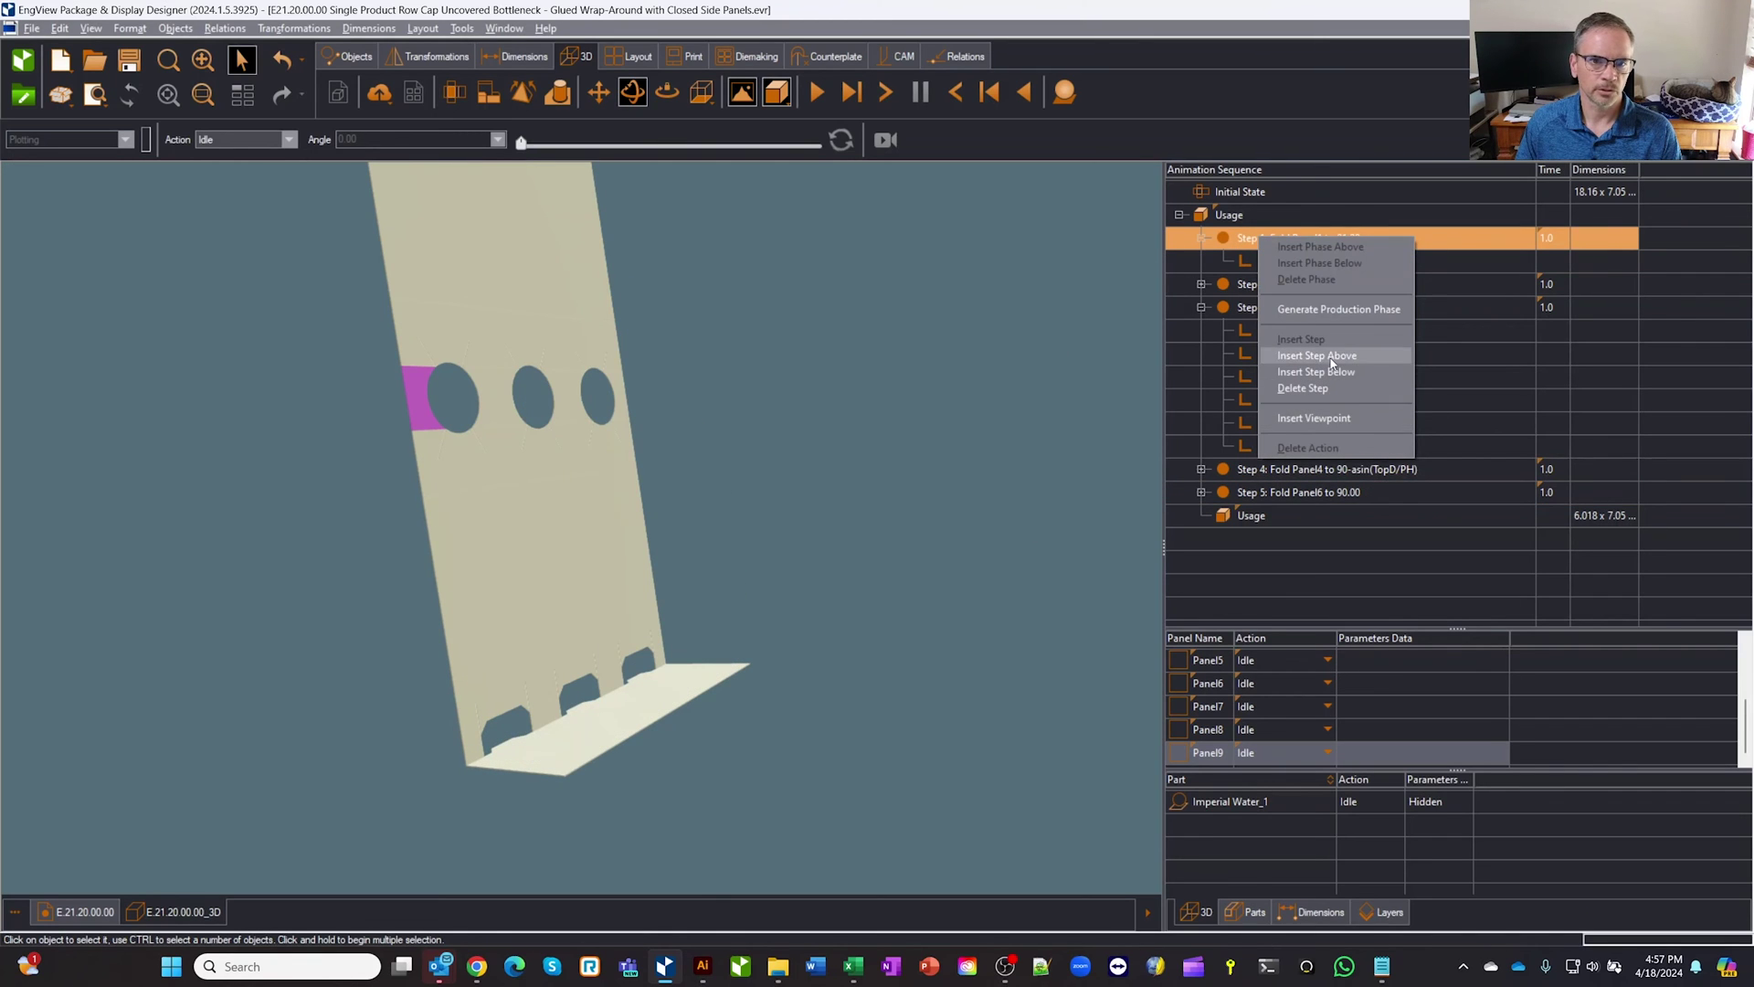
pyautogui.click(1333, 361)
pyautogui.moveTo(846, 495); pyautogui.dragTo(1100, 326)
pyautogui.rightClick(1251, 242)
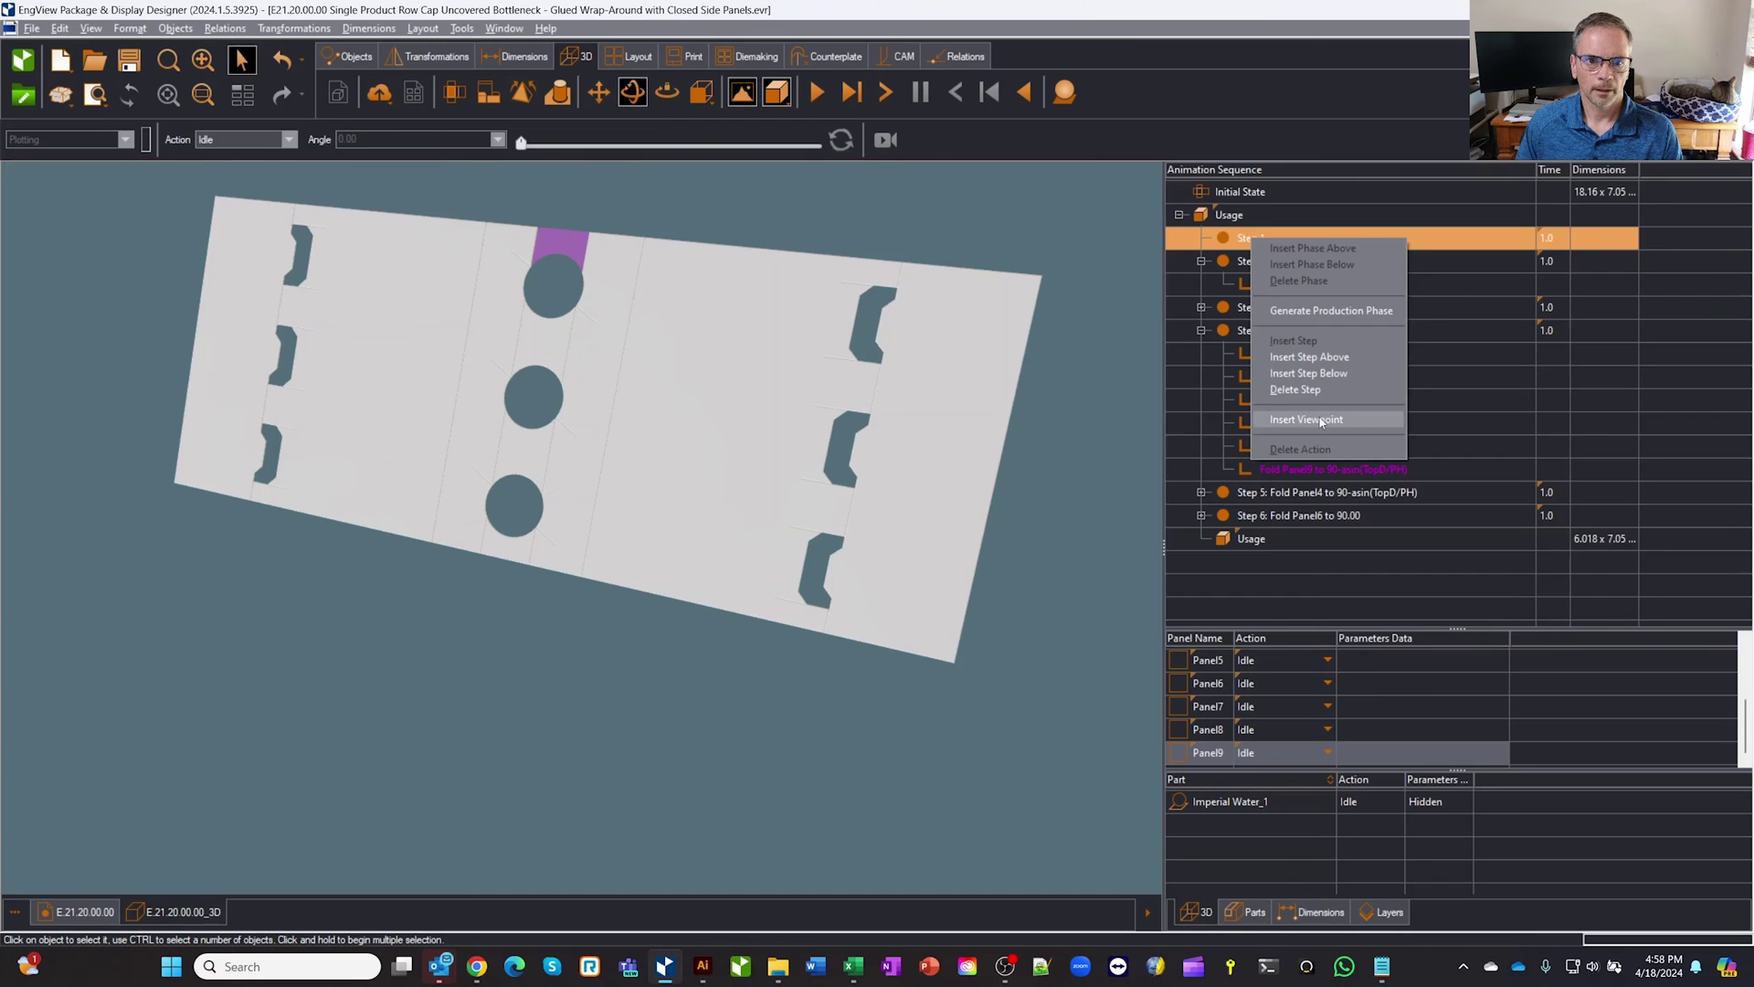
pyautogui.click(1320, 417)
pyautogui.click(1282, 263)
# - Insert an empty step after Step 1 and give the Panel1 fold step its own viewpoint
pyautogui.rightClick(1284, 245)
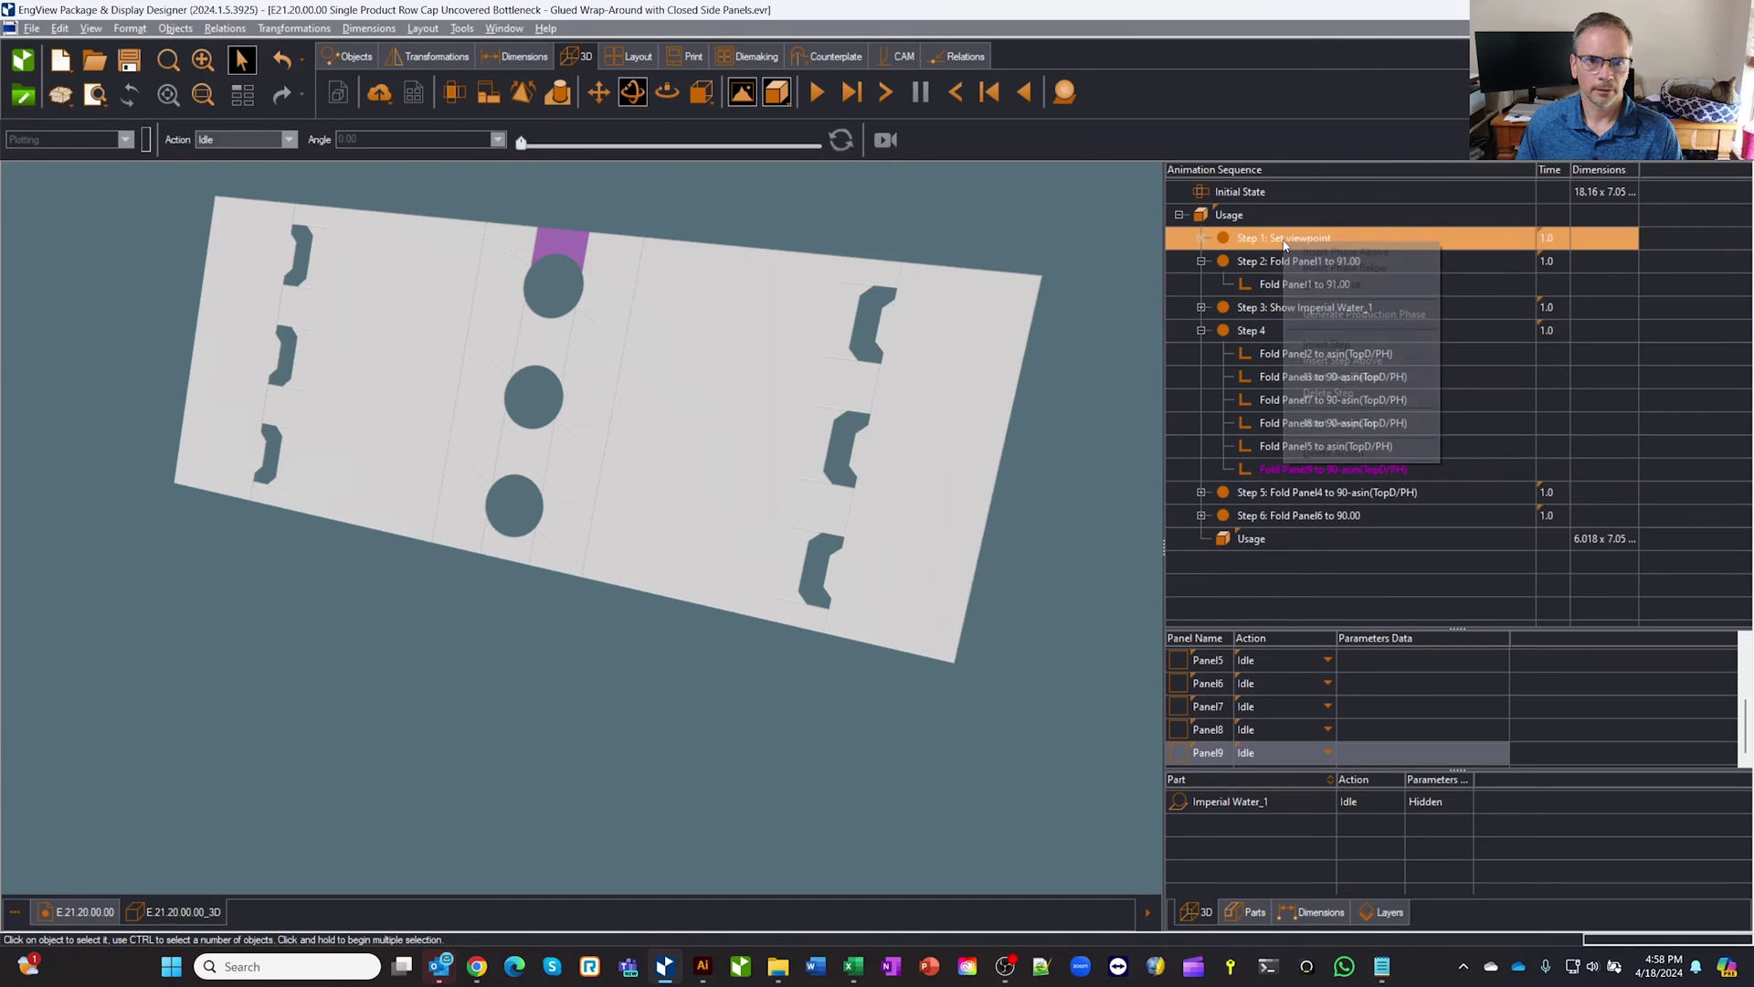
pyautogui.click(1347, 377)
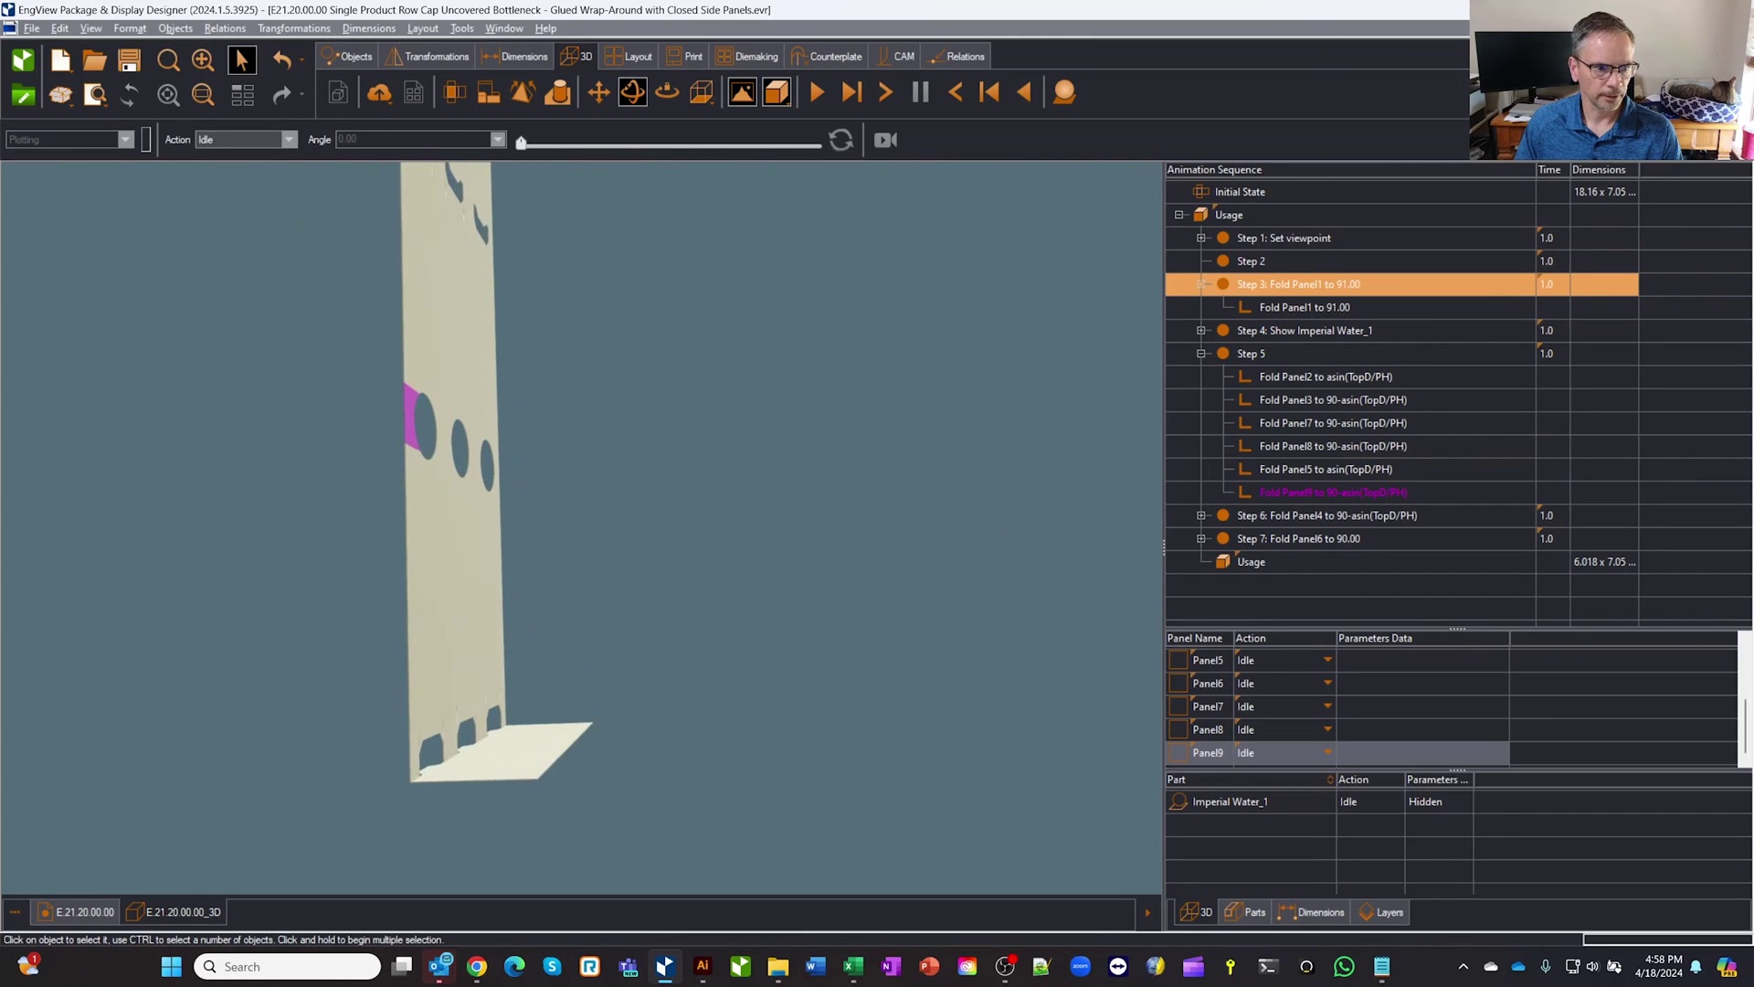
pyautogui.rightClick(1318, 289)
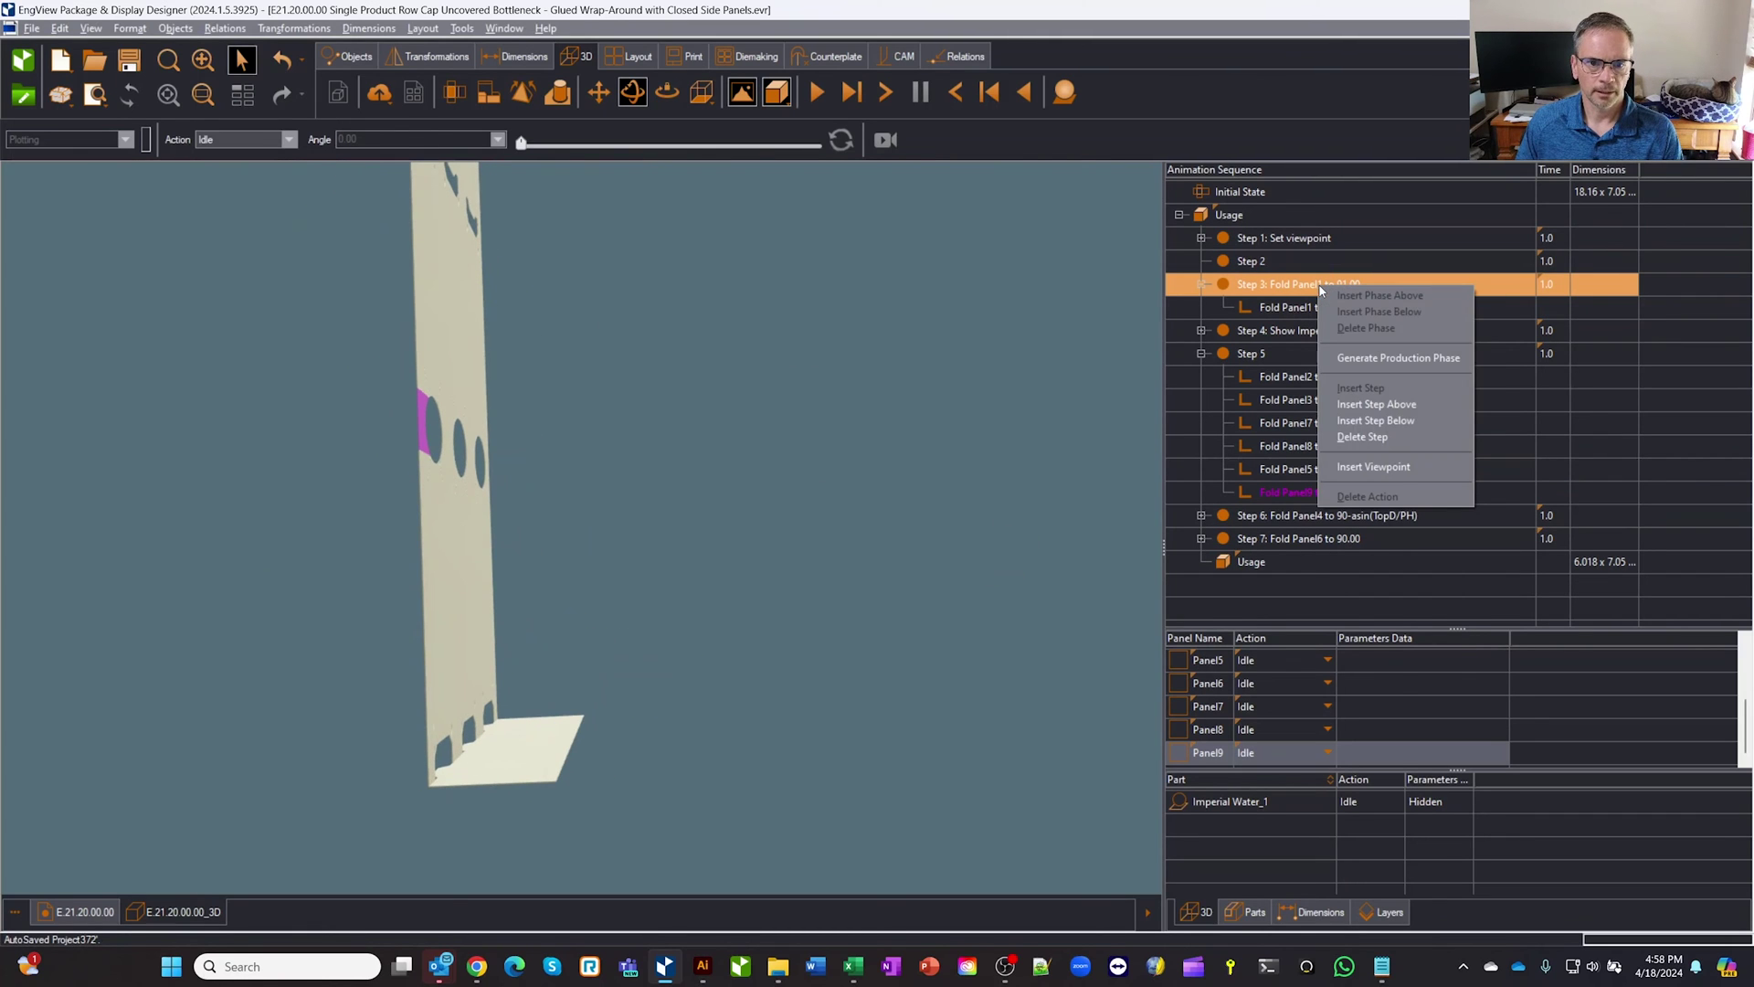
pyautogui.click(1370, 465)
pyautogui.click(864, 420)
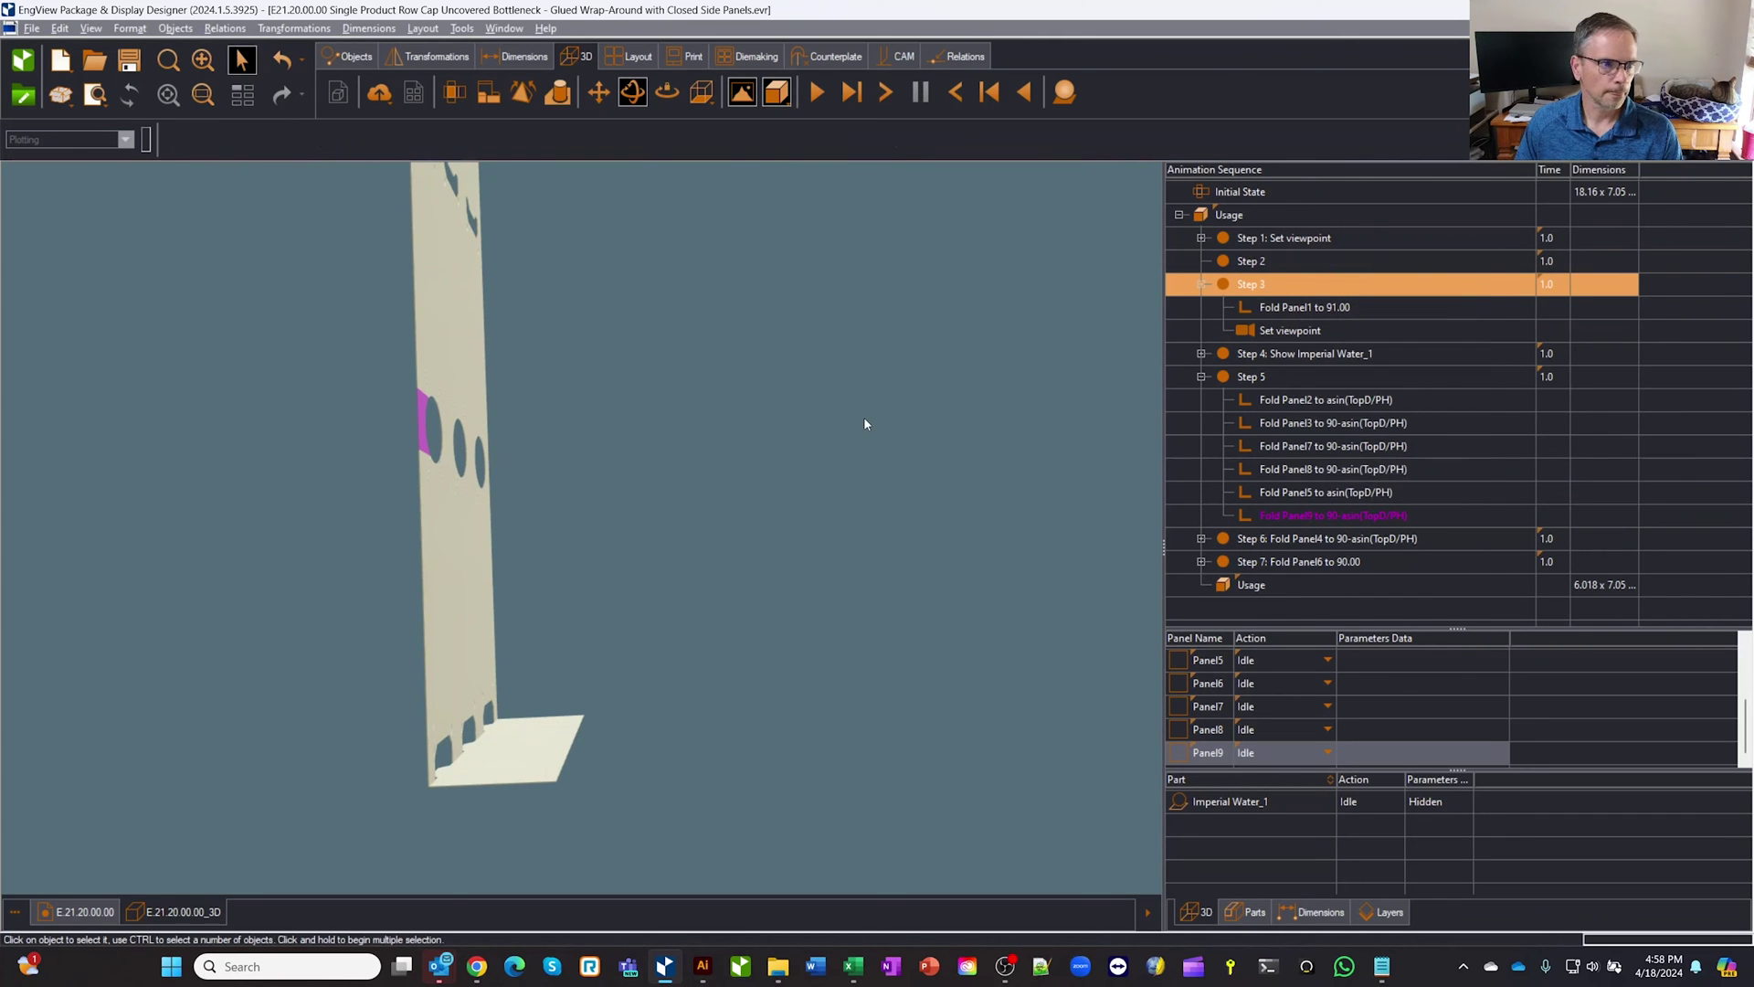
pyautogui.click(1319, 561)
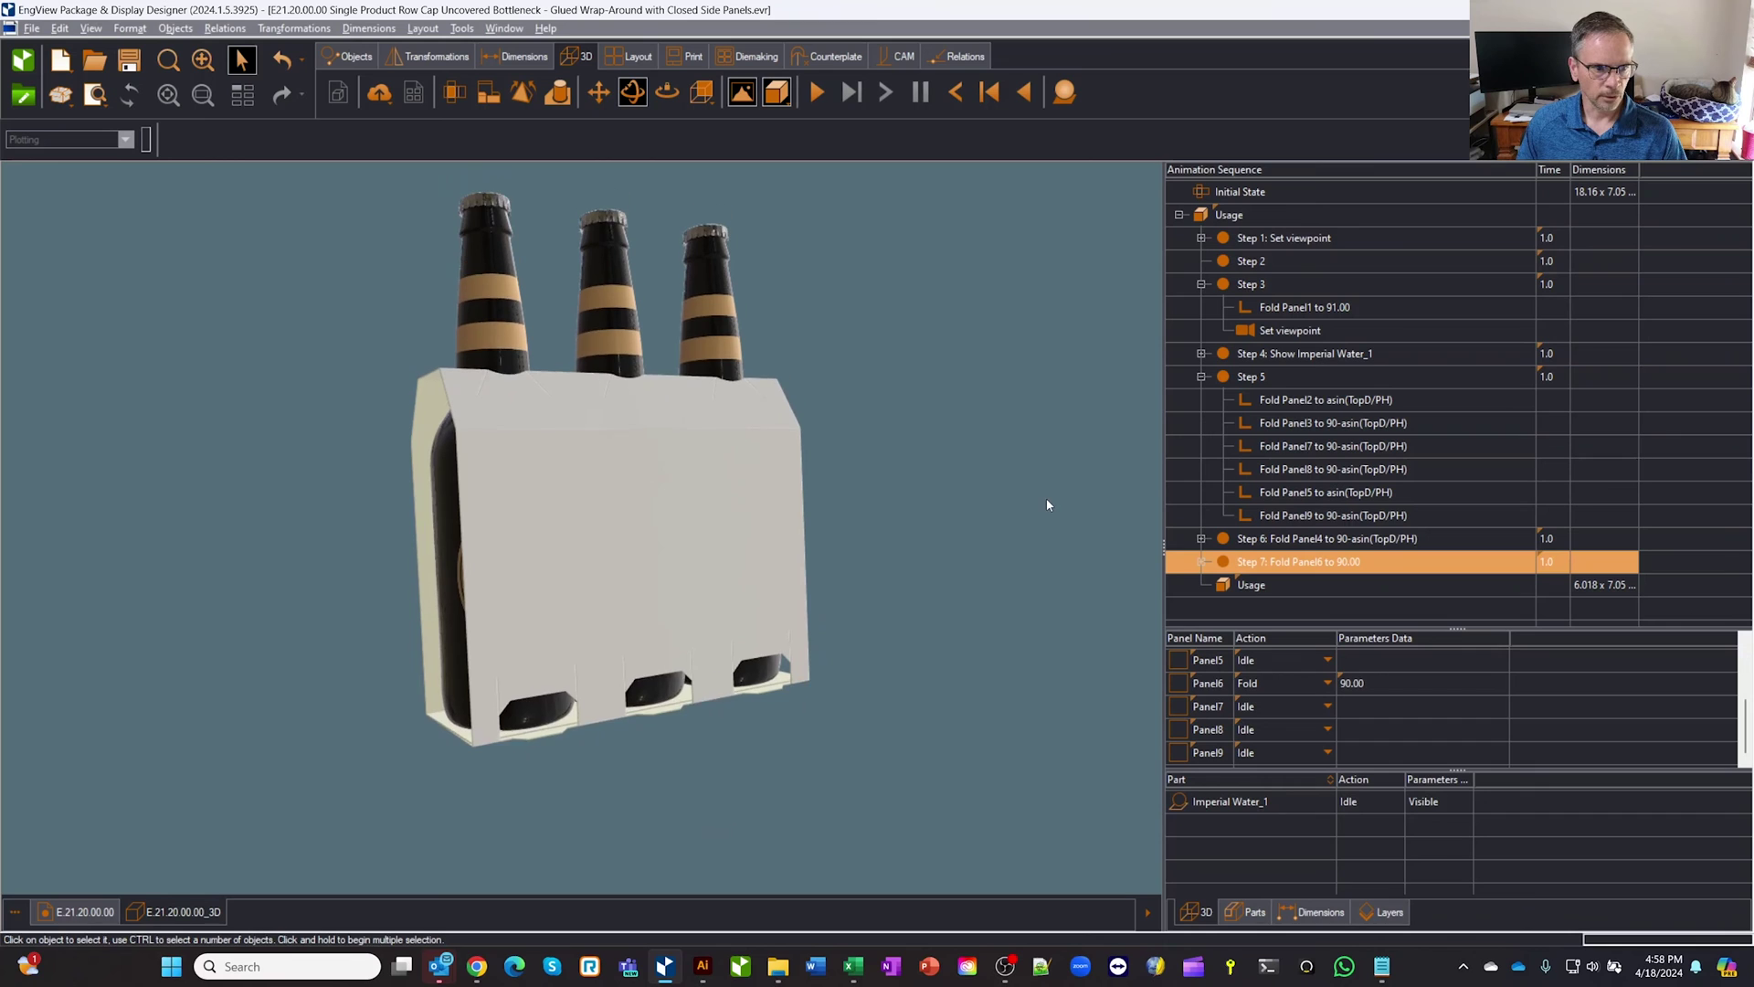
# - Add a viewpoint-setting Step 8 after Step 7, followed by an empty Step 9
pyautogui.rightClick(1270, 556)
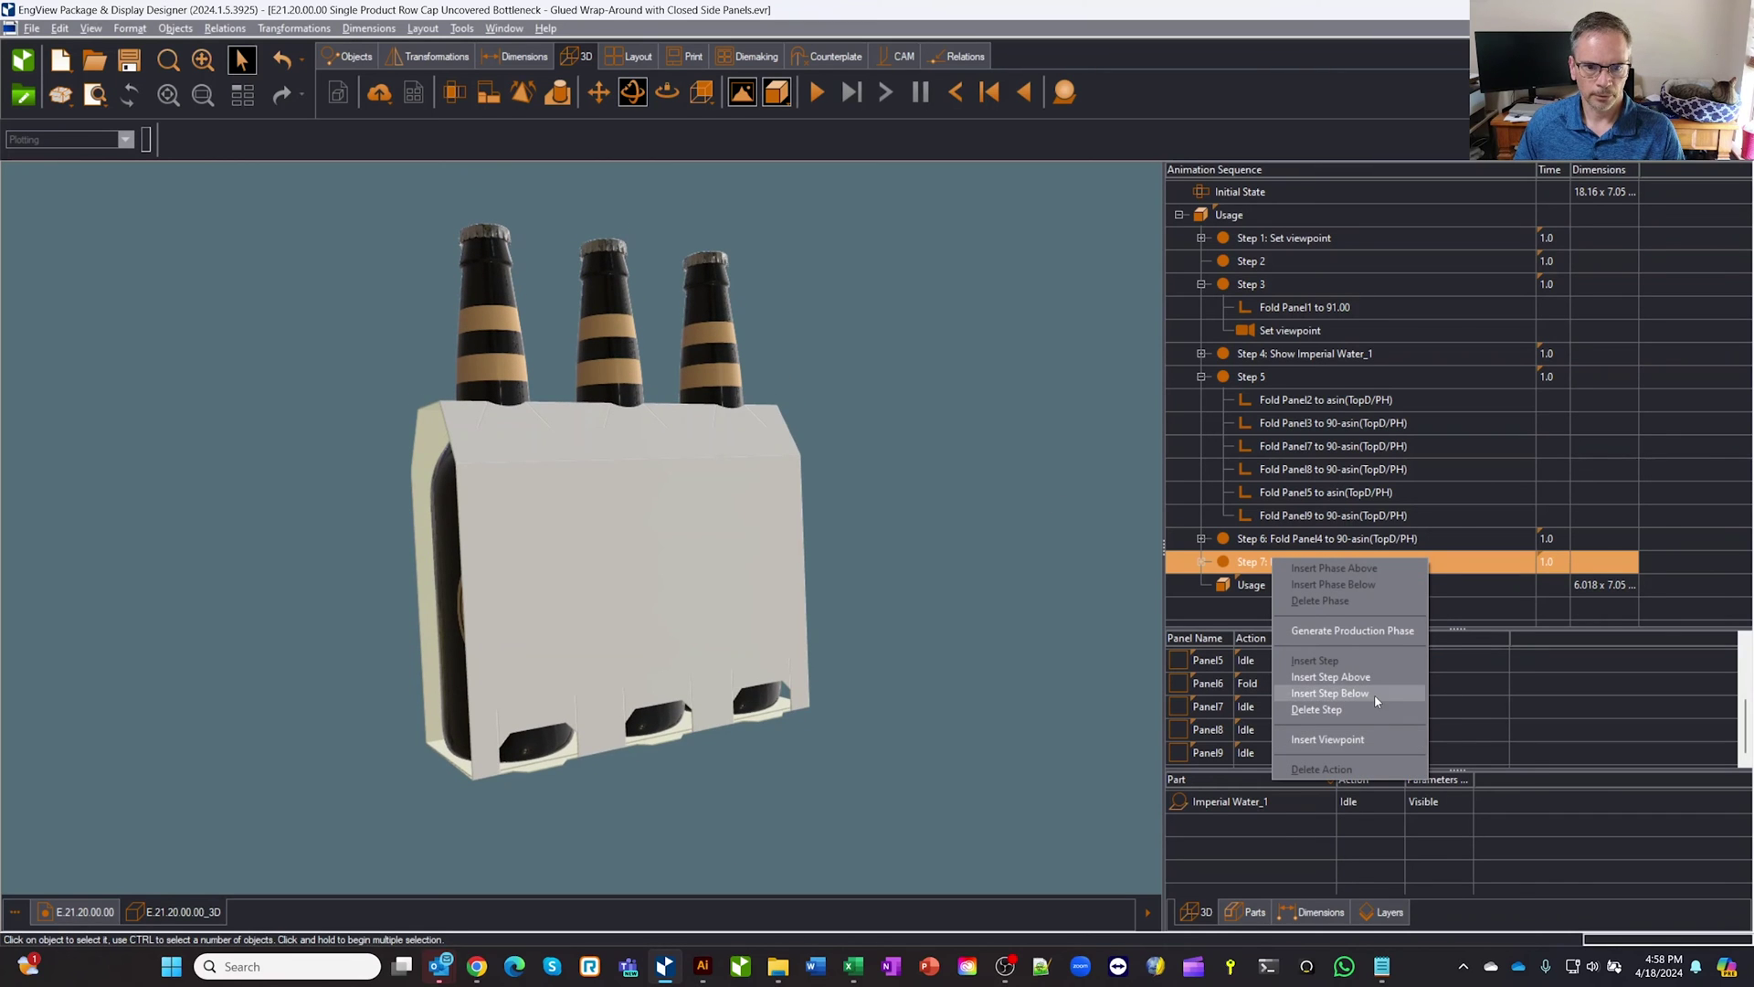
pyautogui.click(1374, 694)
pyautogui.rightClick(1328, 594)
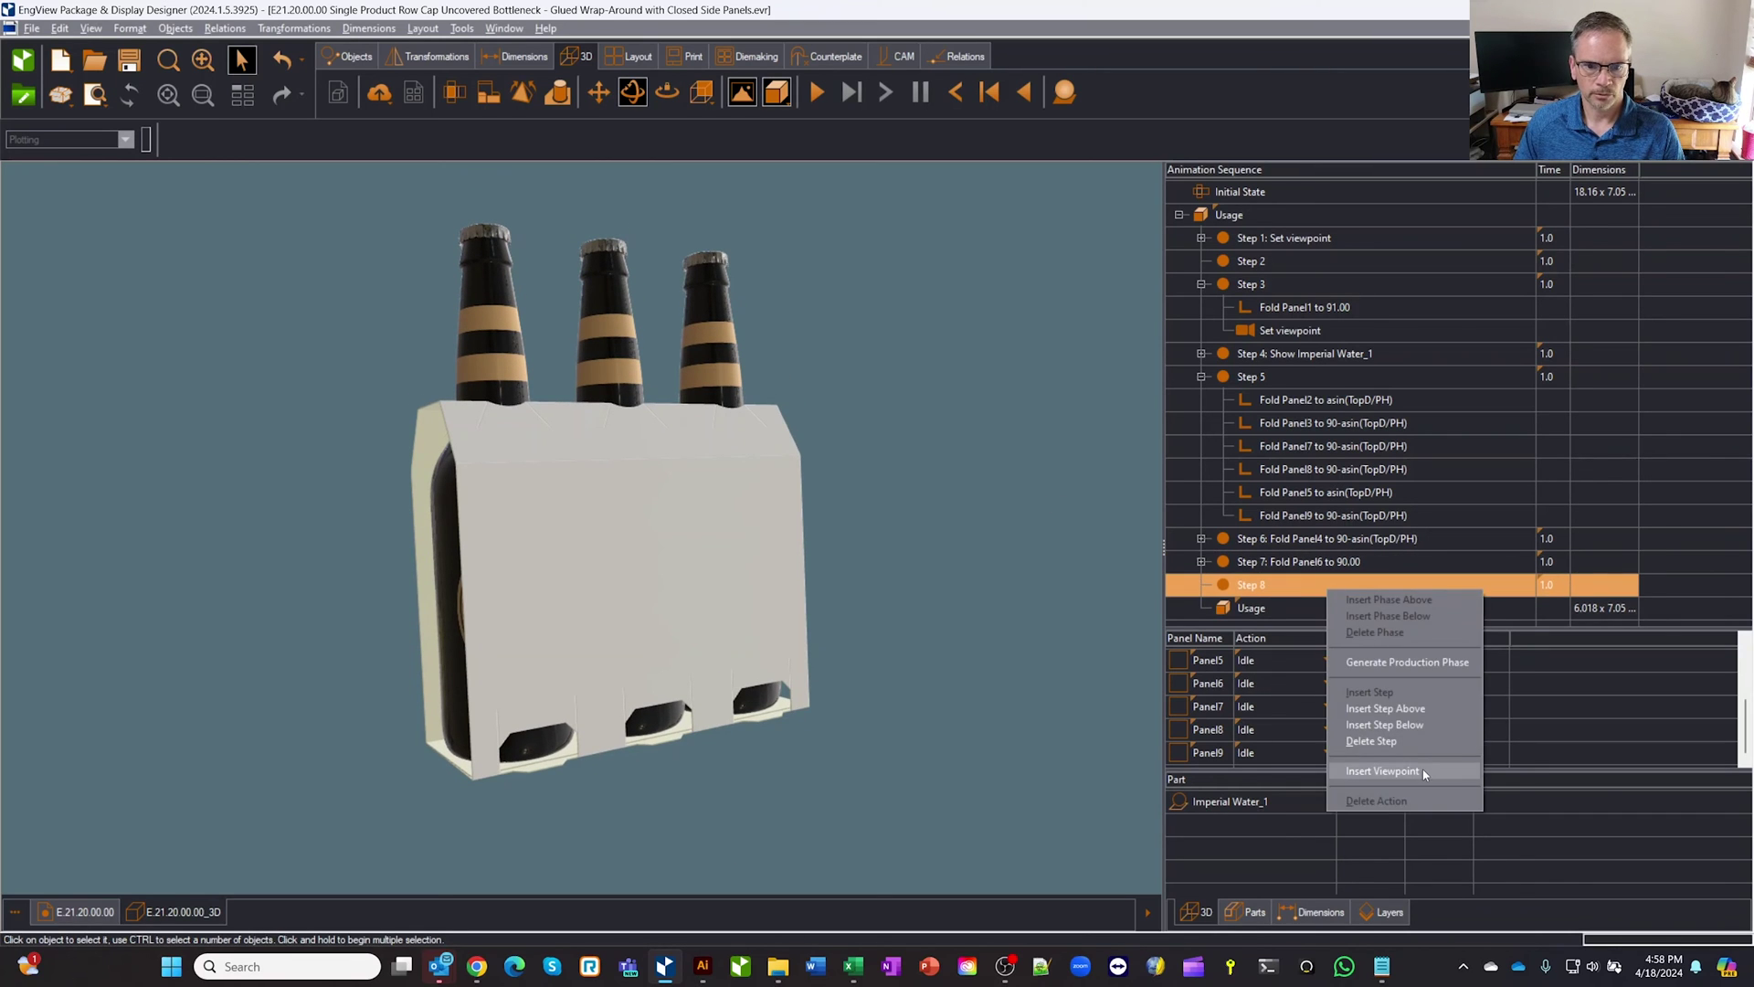
pyautogui.click(1398, 772)
pyautogui.rightClick(1356, 595)
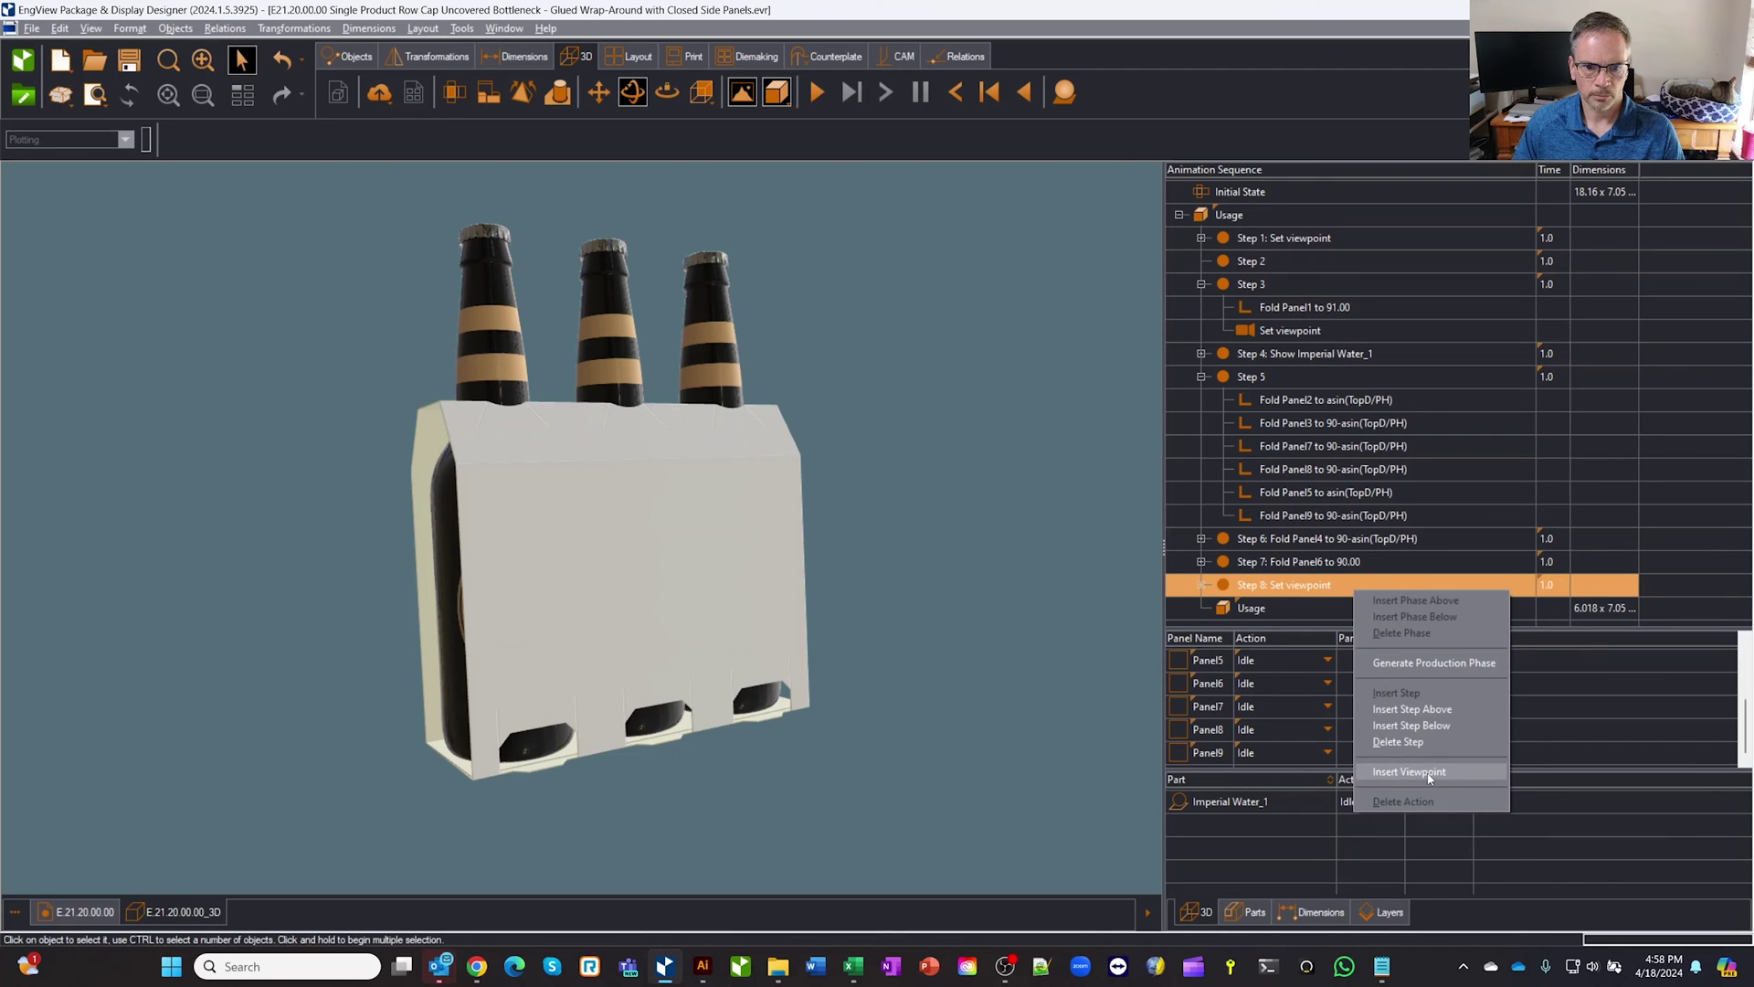
pyautogui.click(1411, 725)
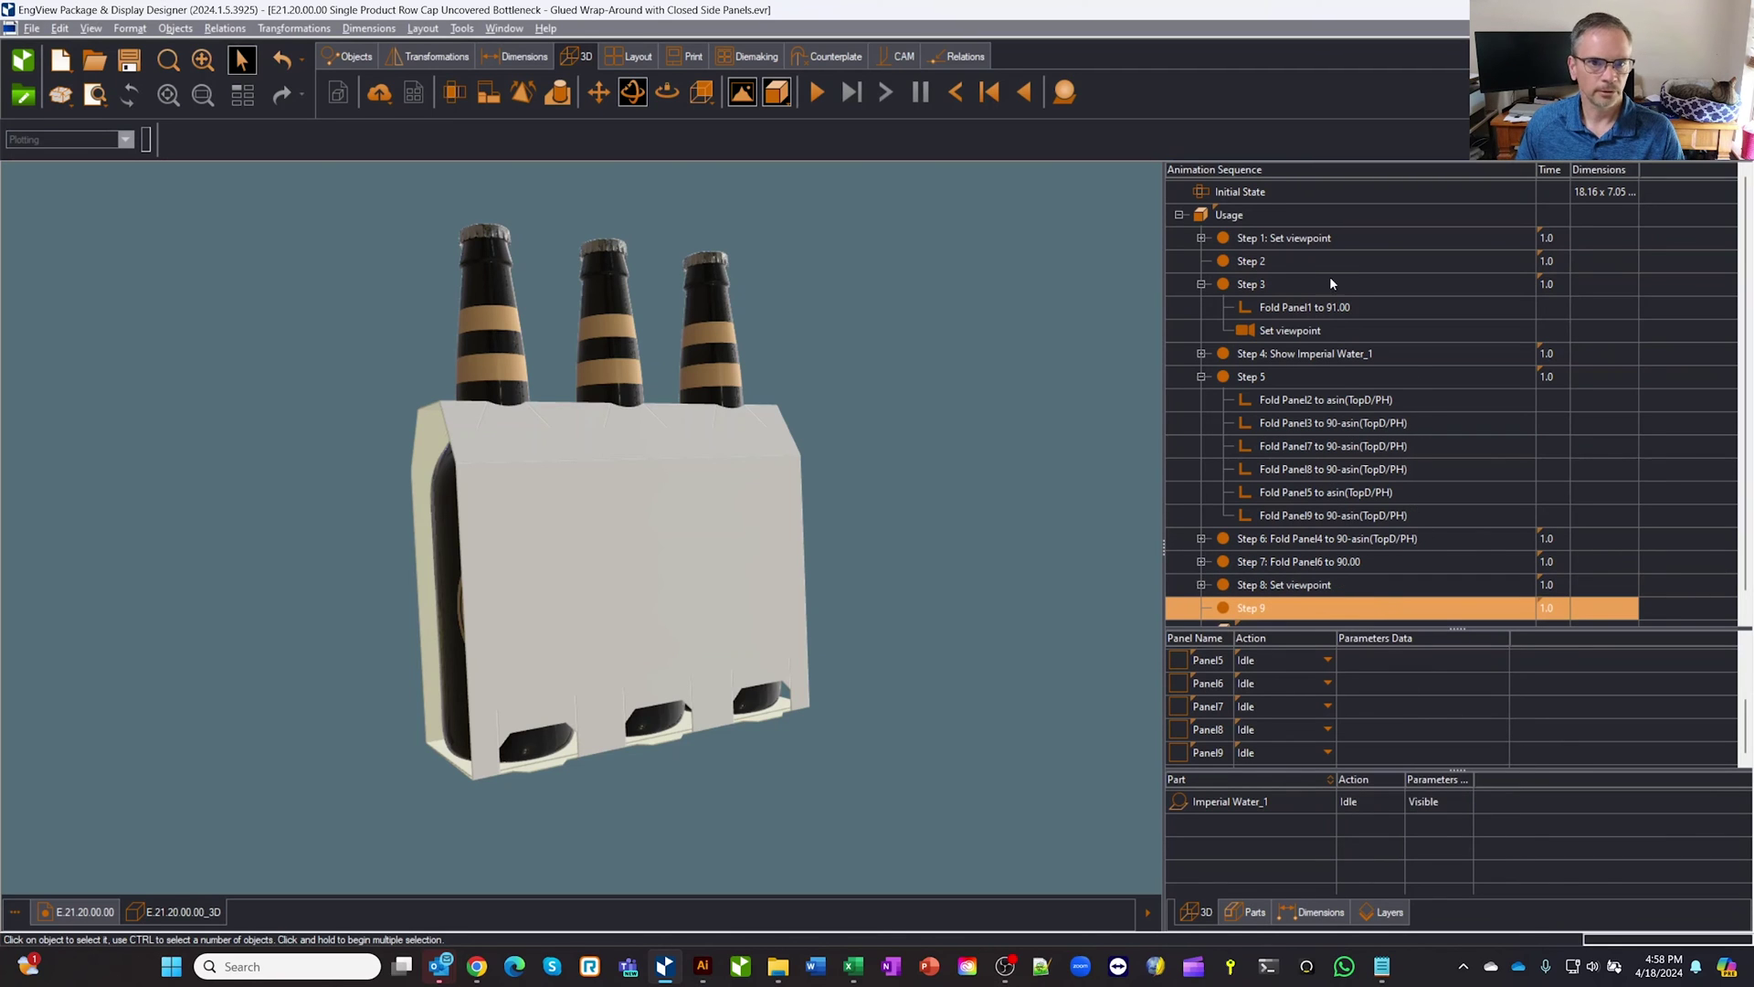
# - Play the animation from the Initial State and orbit the folded carton
pyautogui.click(1277, 198)
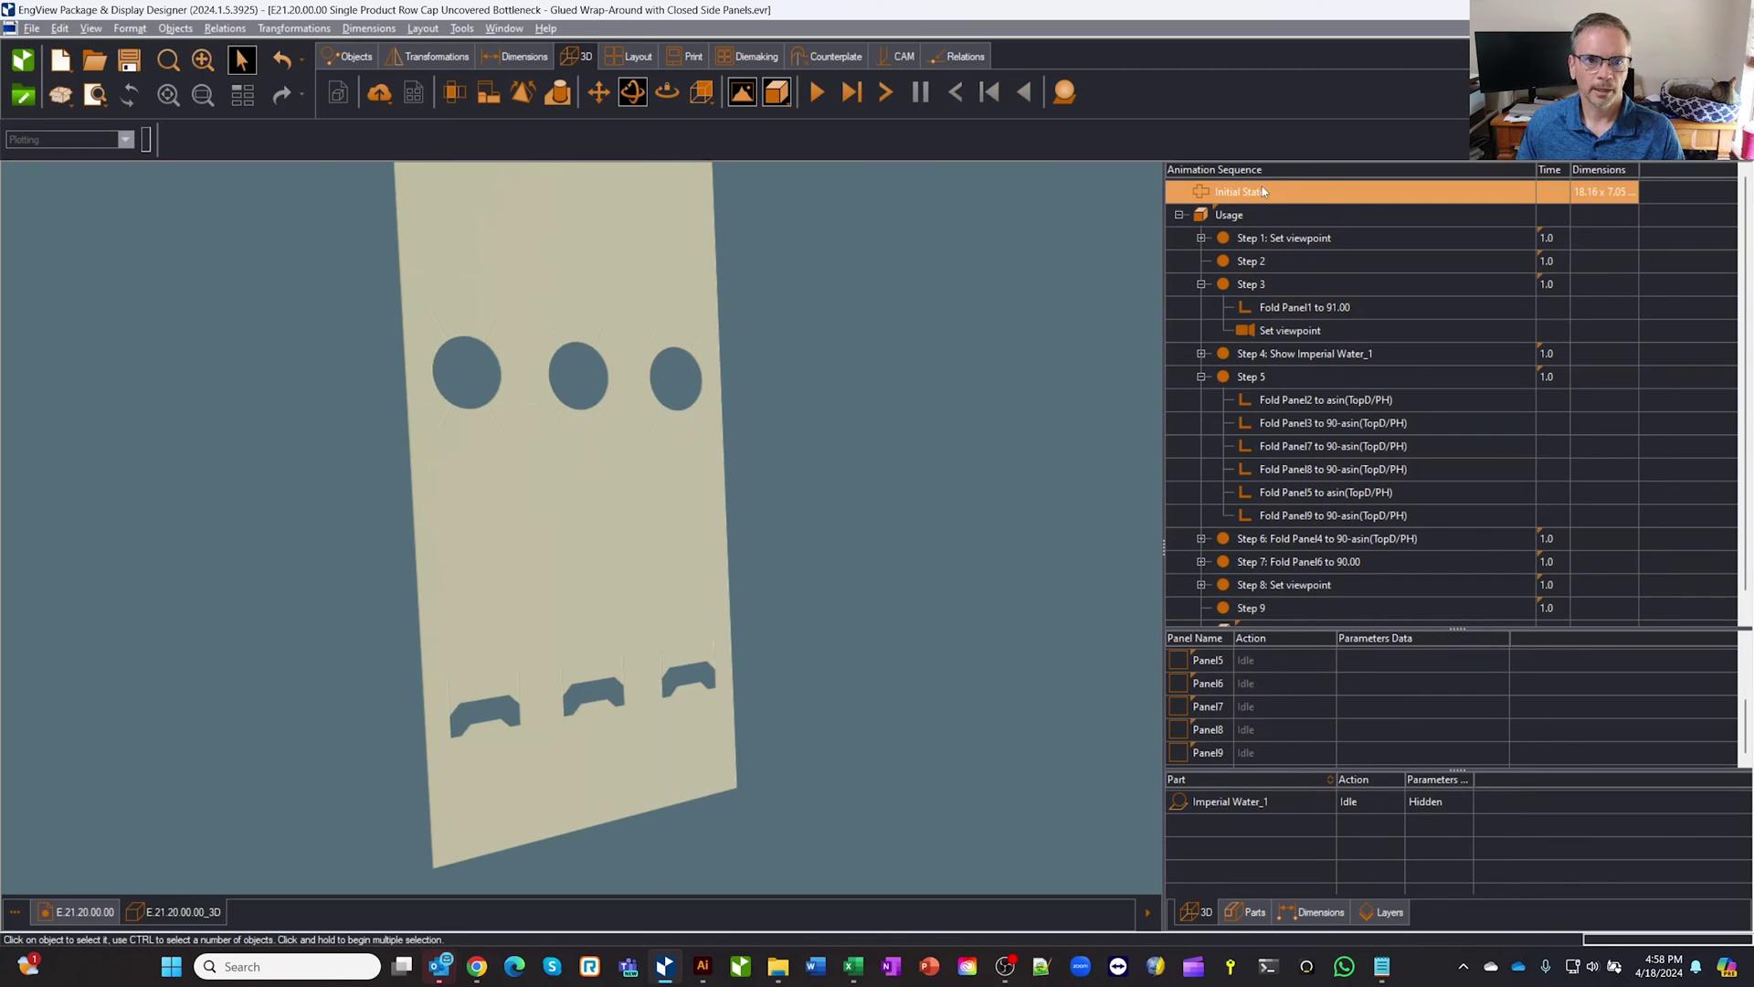
pyautogui.click(827, 96)
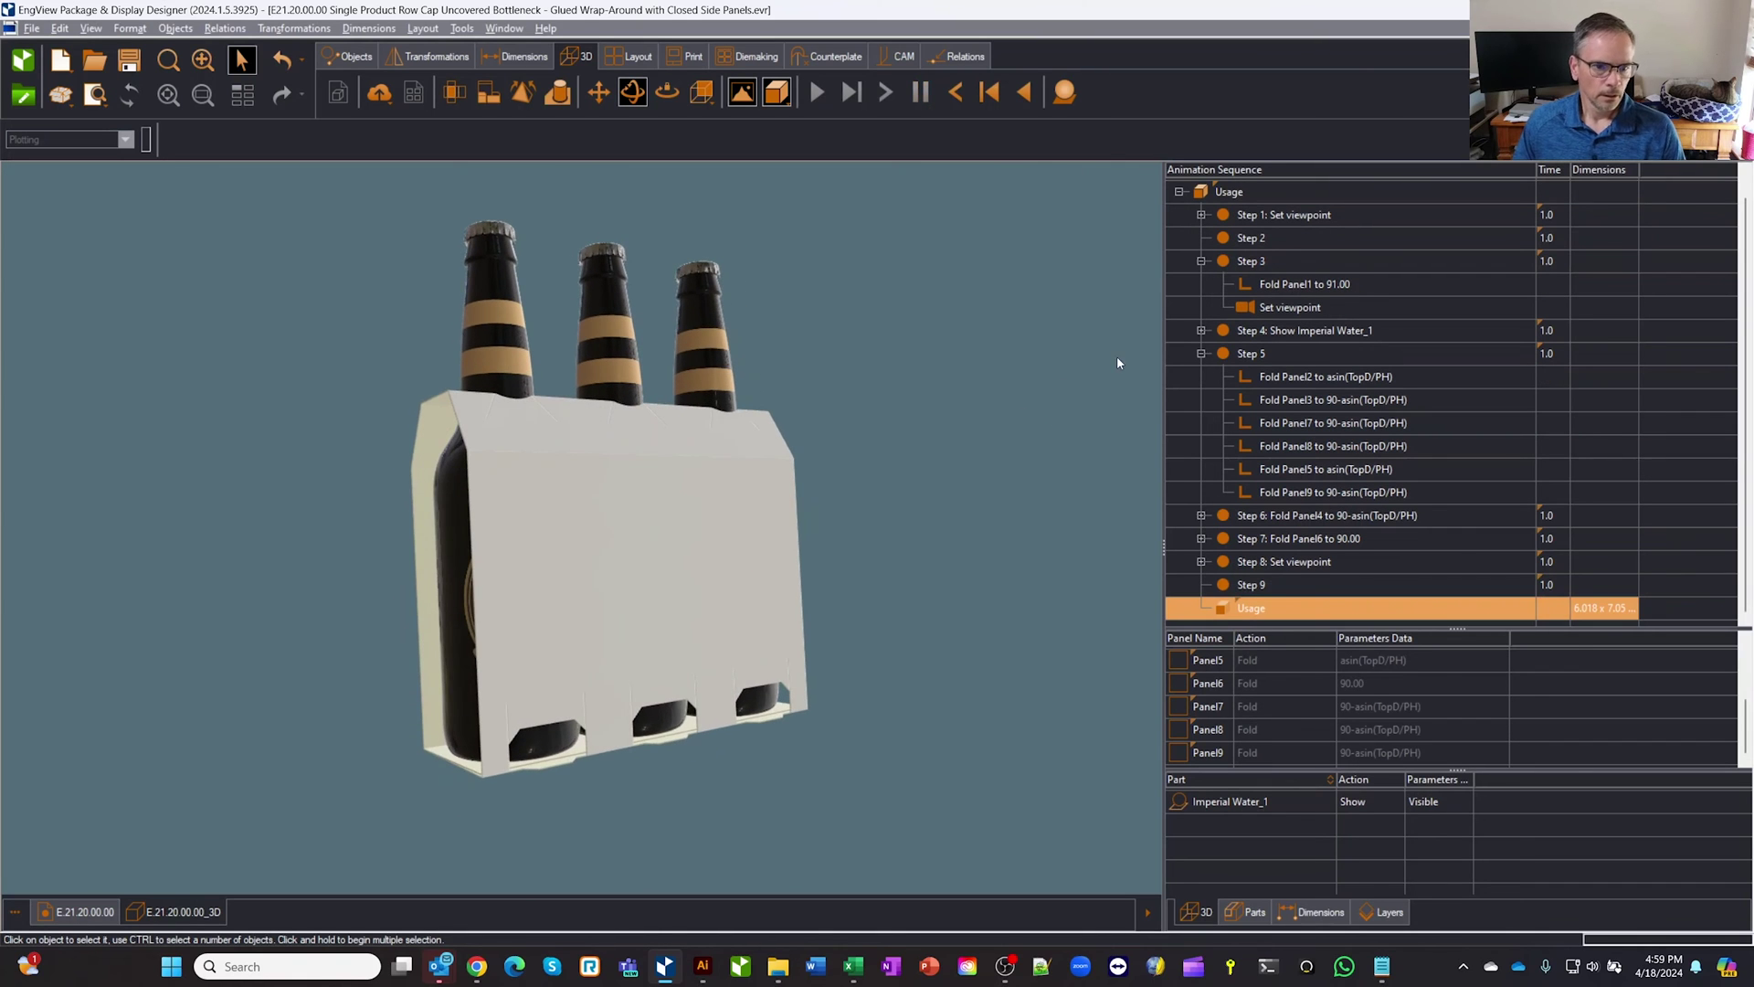
pyautogui.moveTo(1069, 475); pyautogui.dragTo(1136, 573)
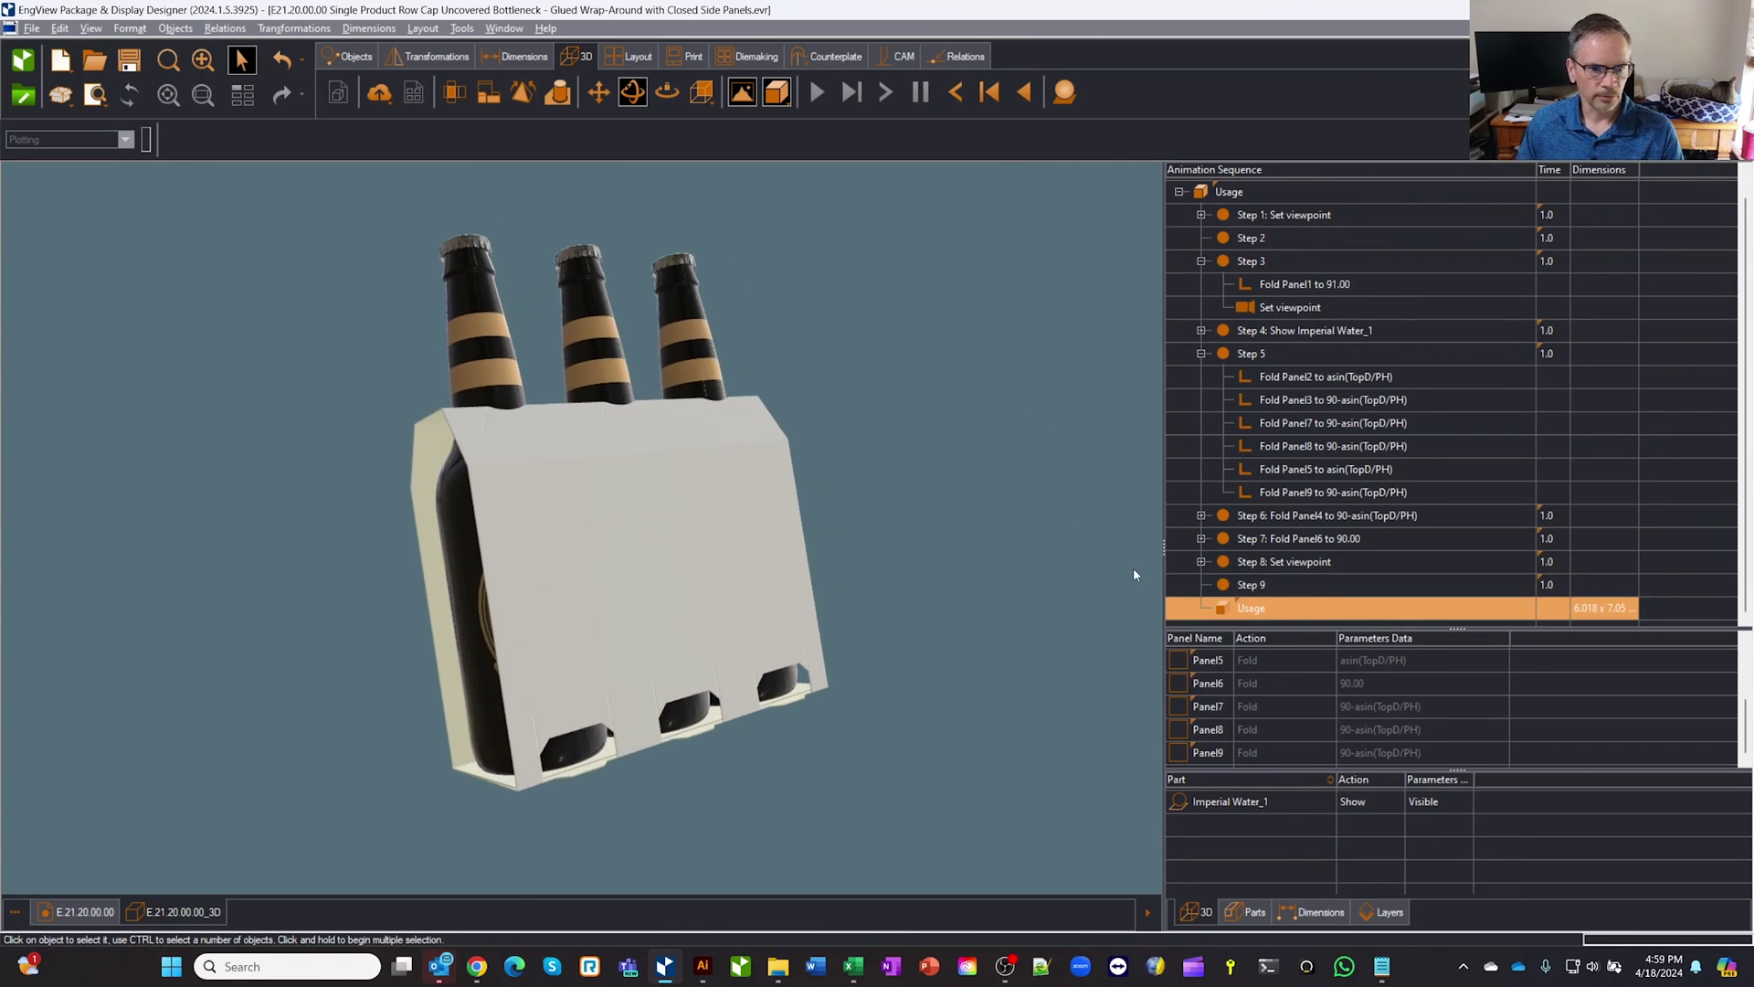
# - Set the NBottles parameter to 2 and check the two-bottle carton in 3D
pyautogui.click(78, 912)
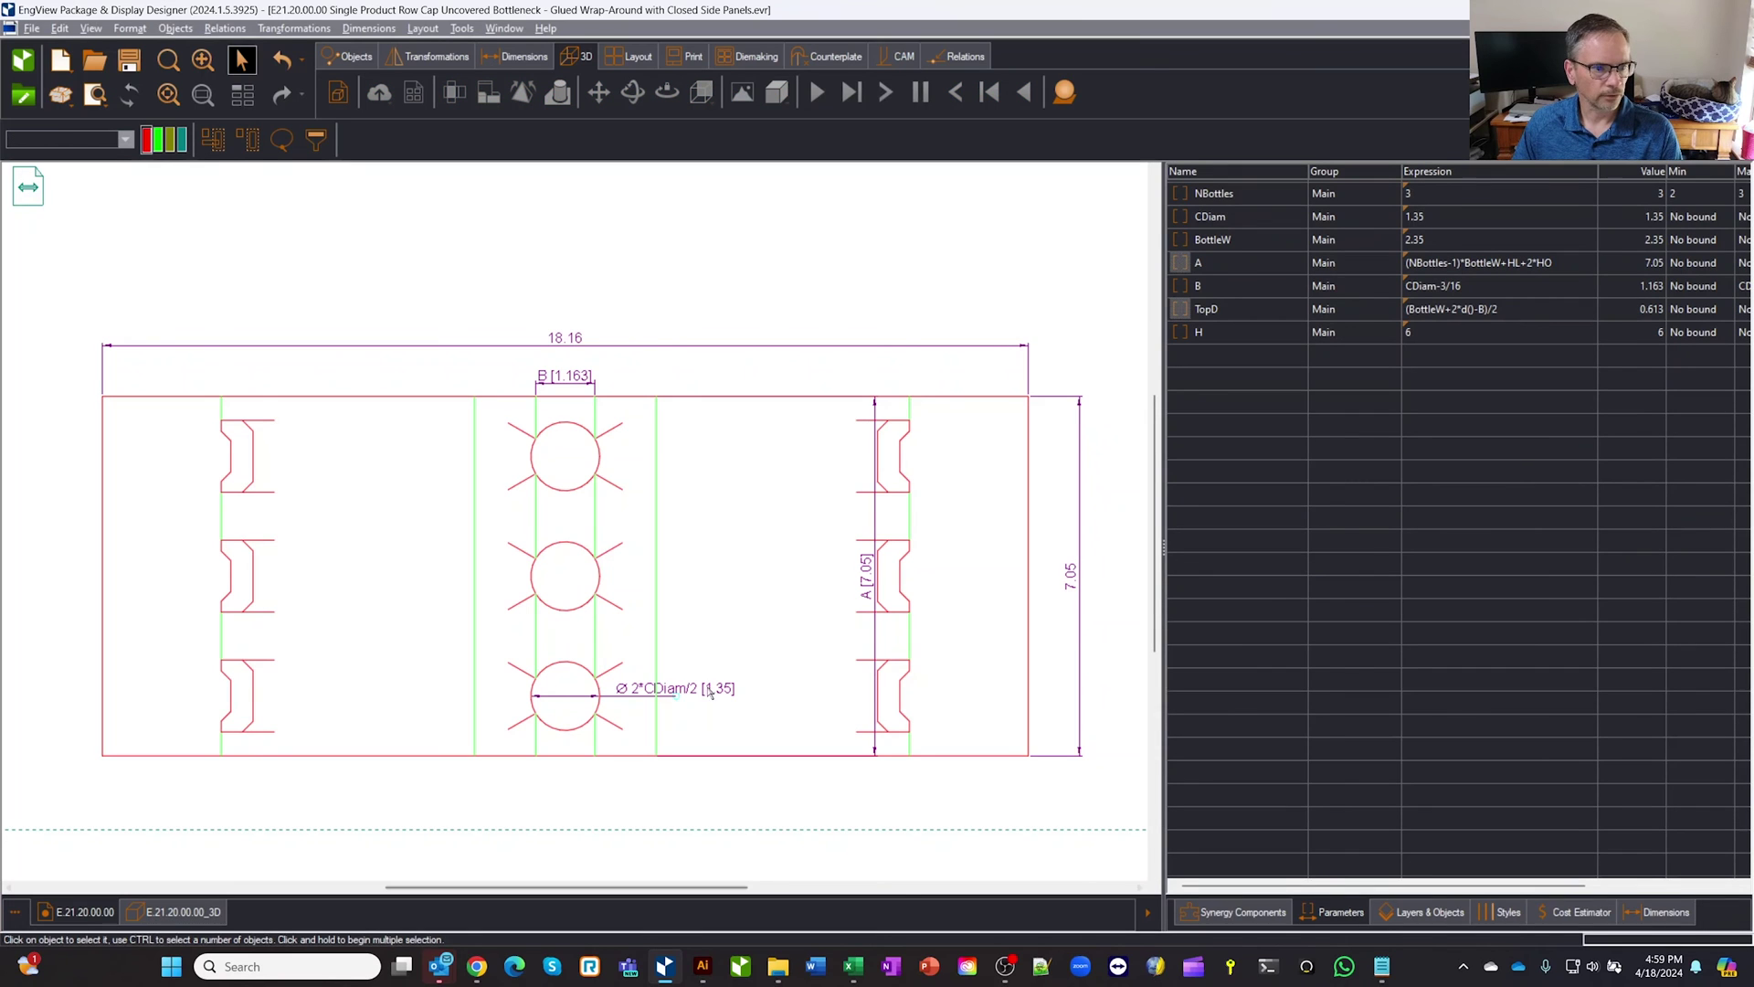
pyautogui.doubleClick(1439, 194)
pyautogui.write('2')
pyautogui.press('Return')
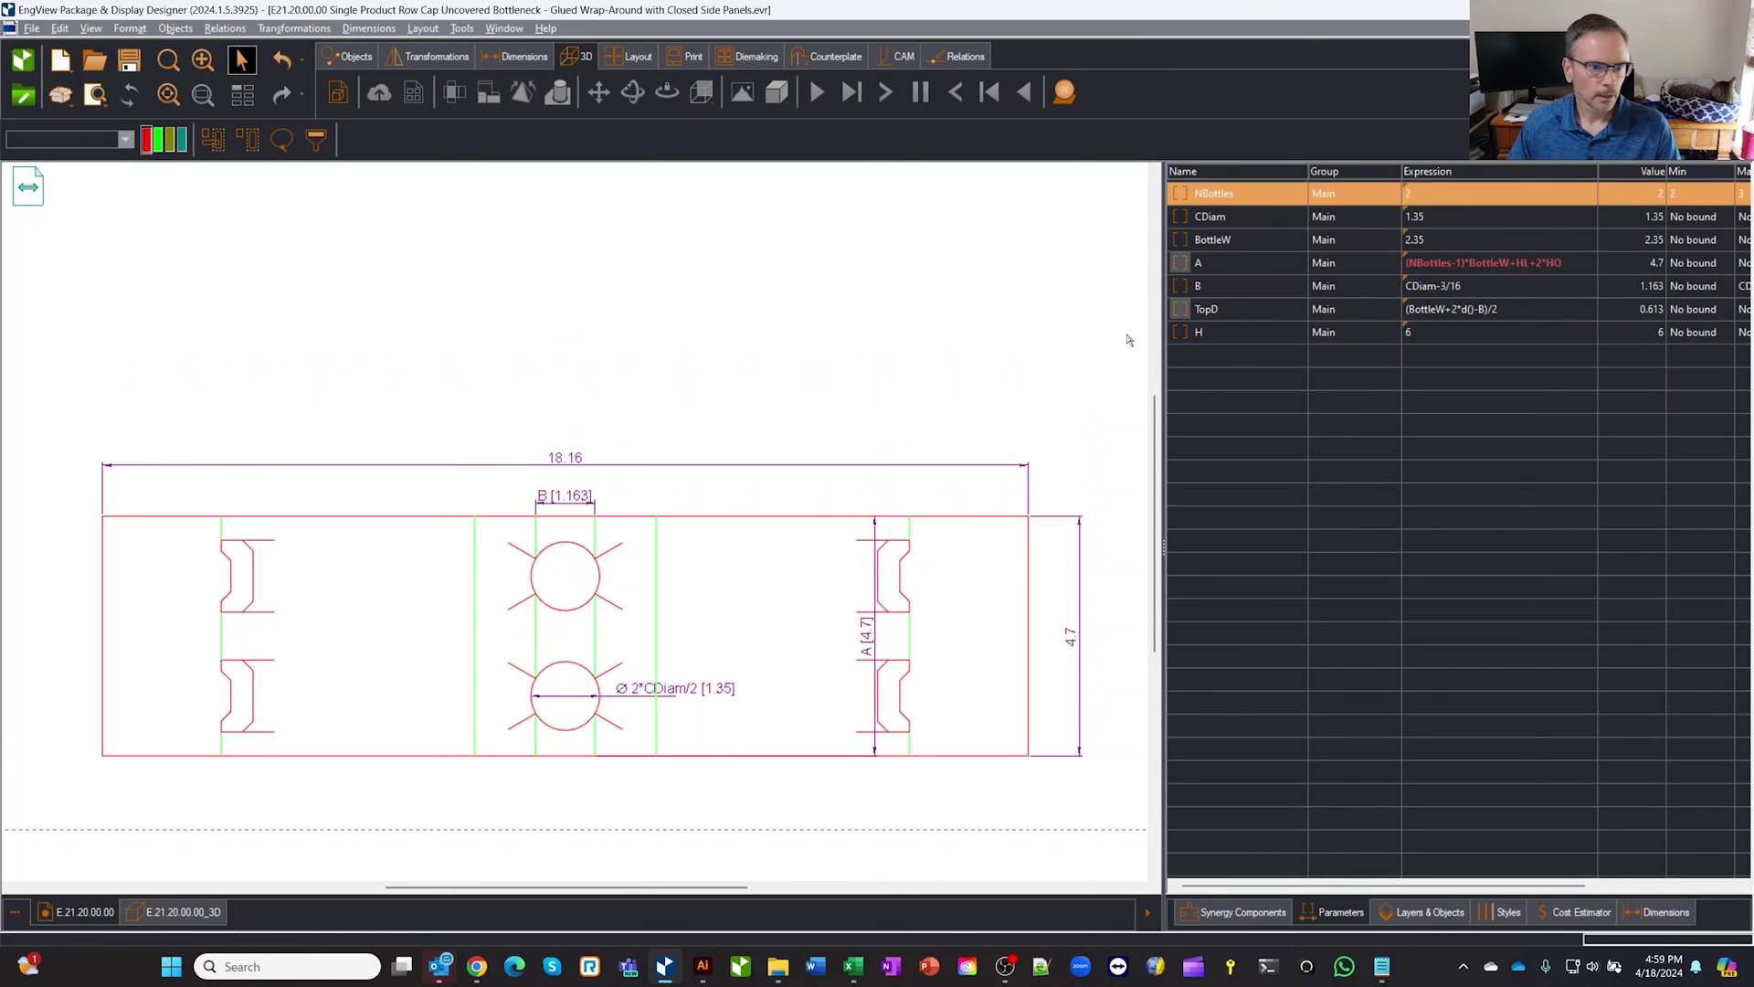
pyautogui.click(179, 912)
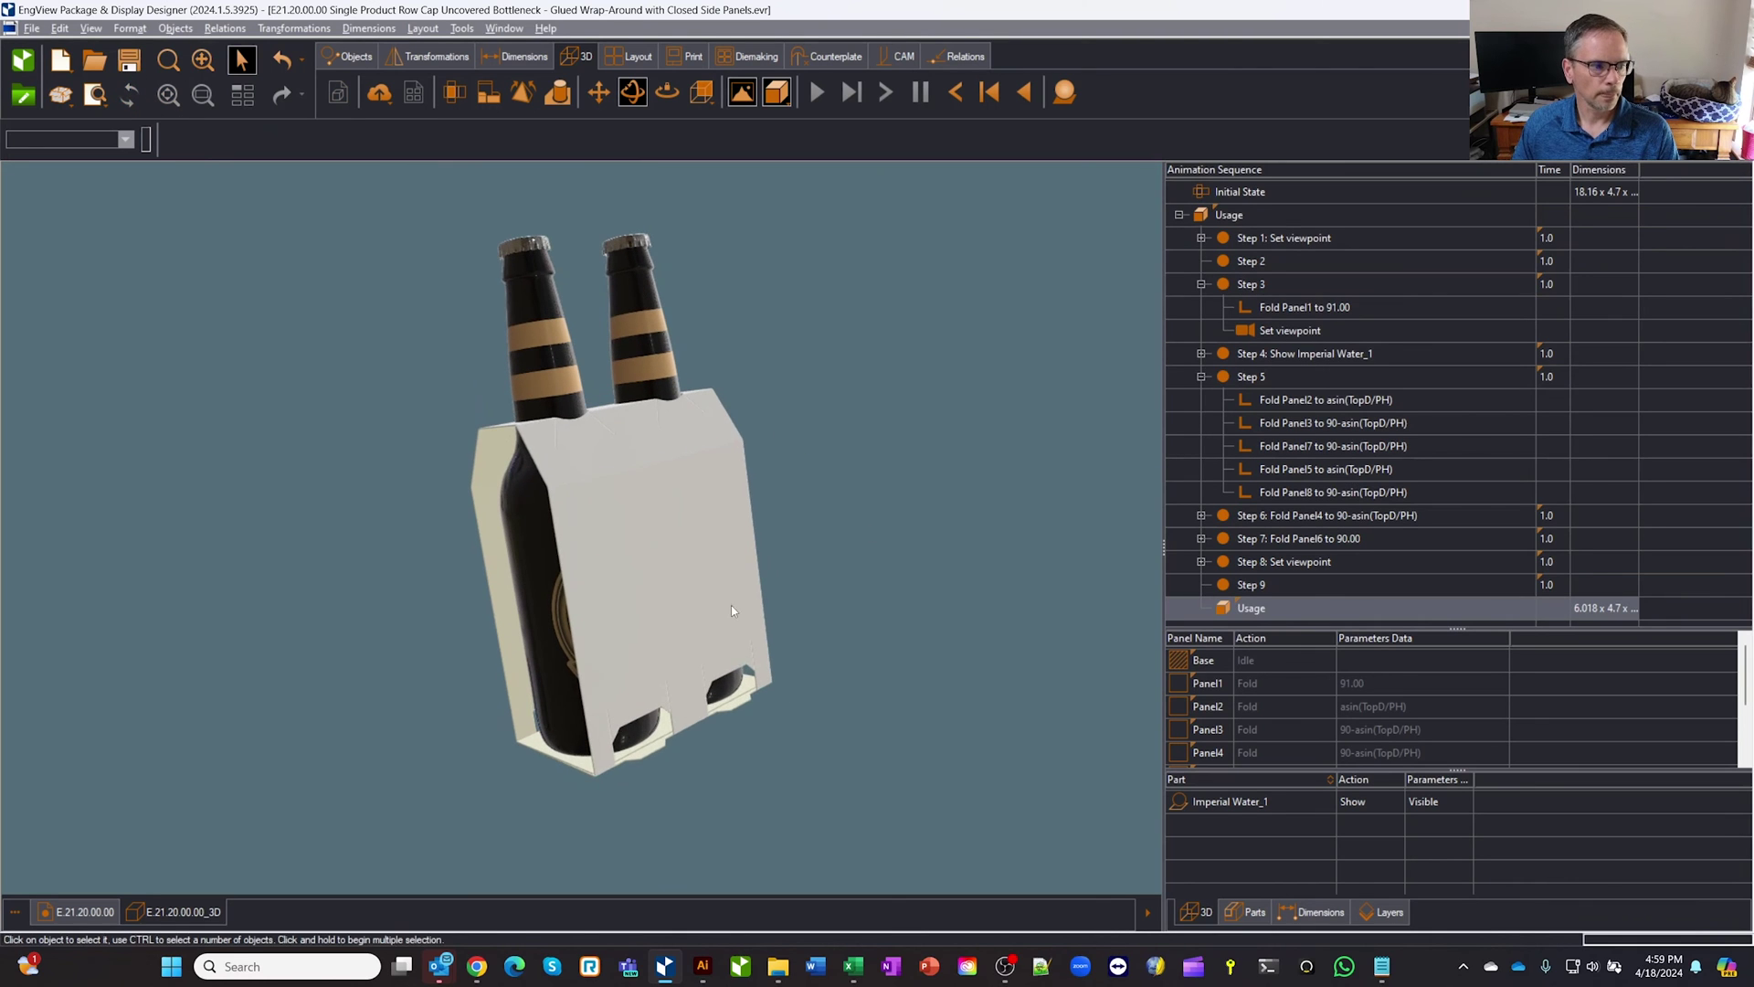
pyautogui.click(102, 915)
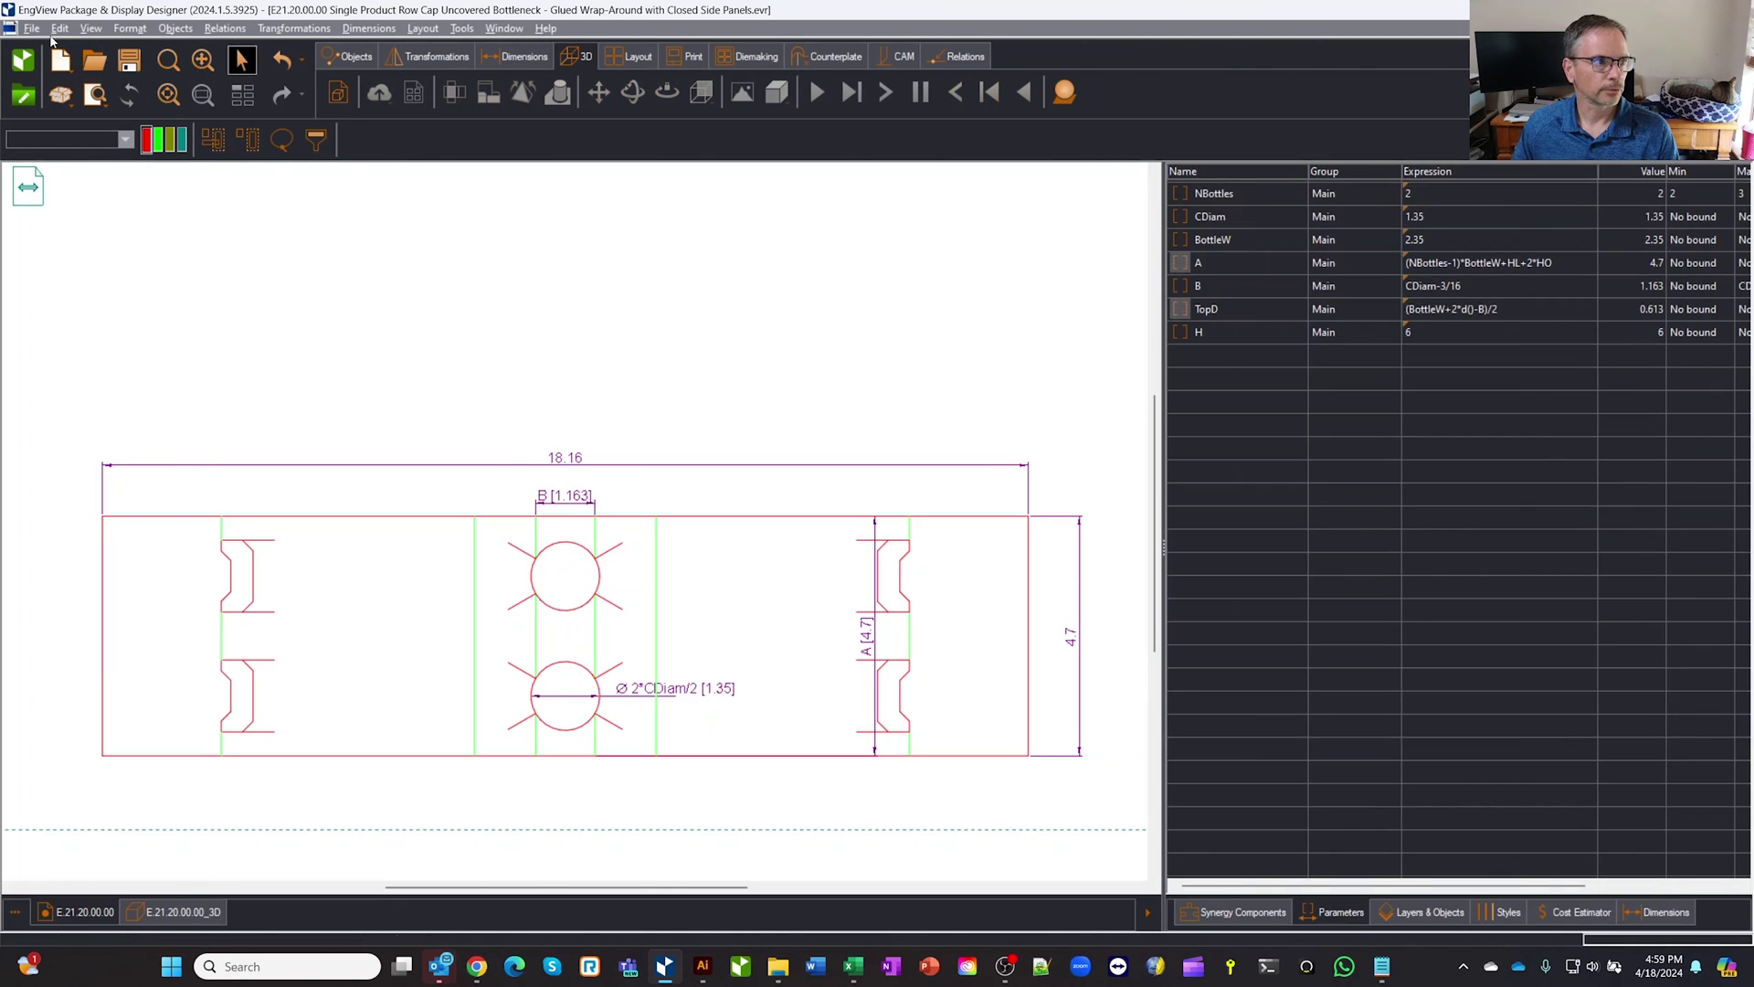
# - Save the carton as the EngView file bottle wrapper test4.evd and close the document
pyautogui.click(31, 28)
pyautogui.click(109, 222)
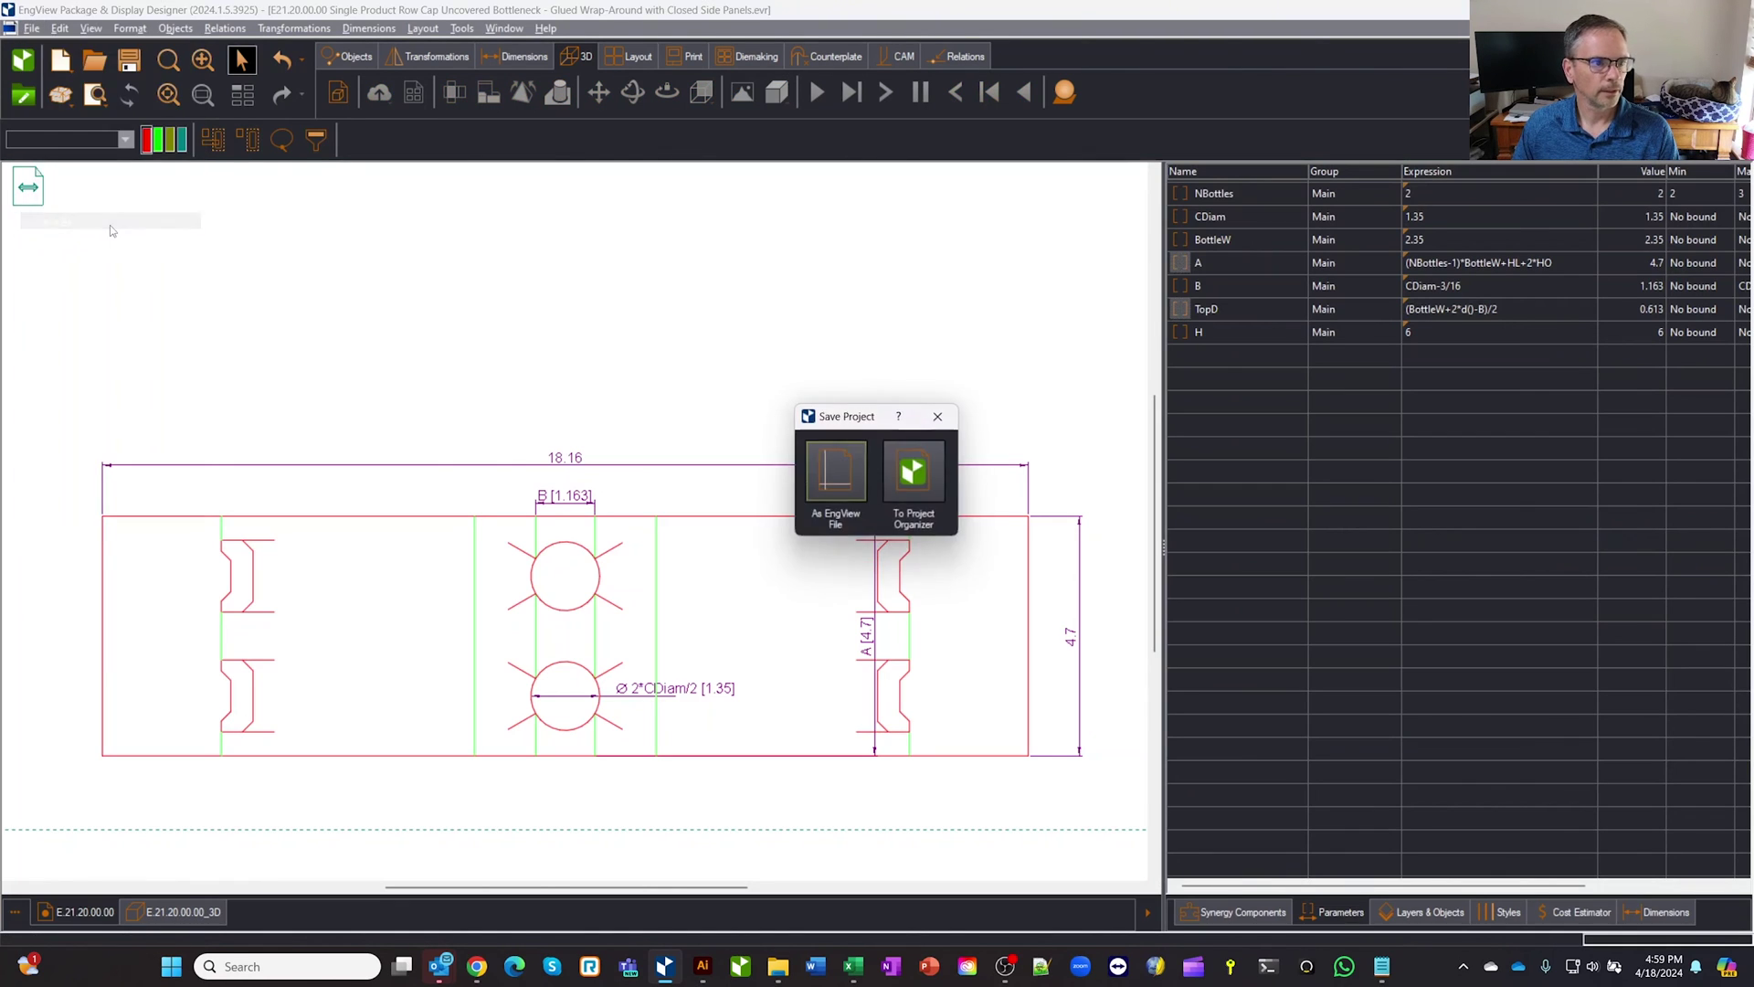
pyautogui.click(820, 475)
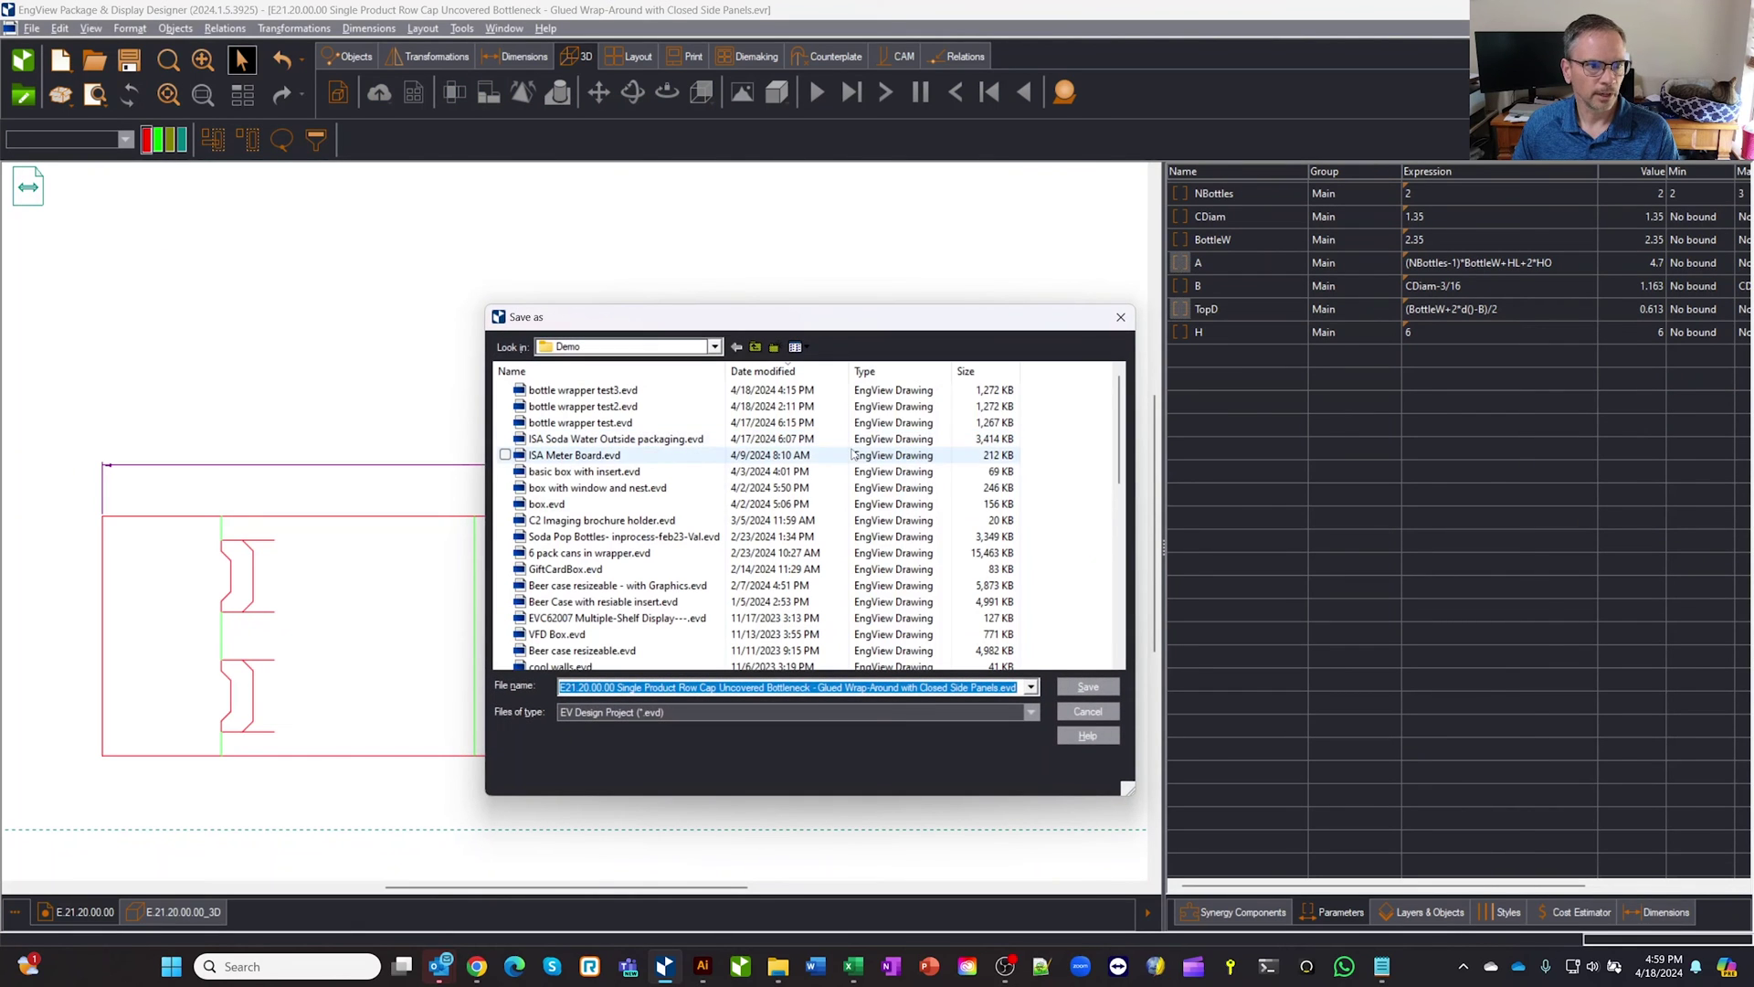
pyautogui.click(647, 393)
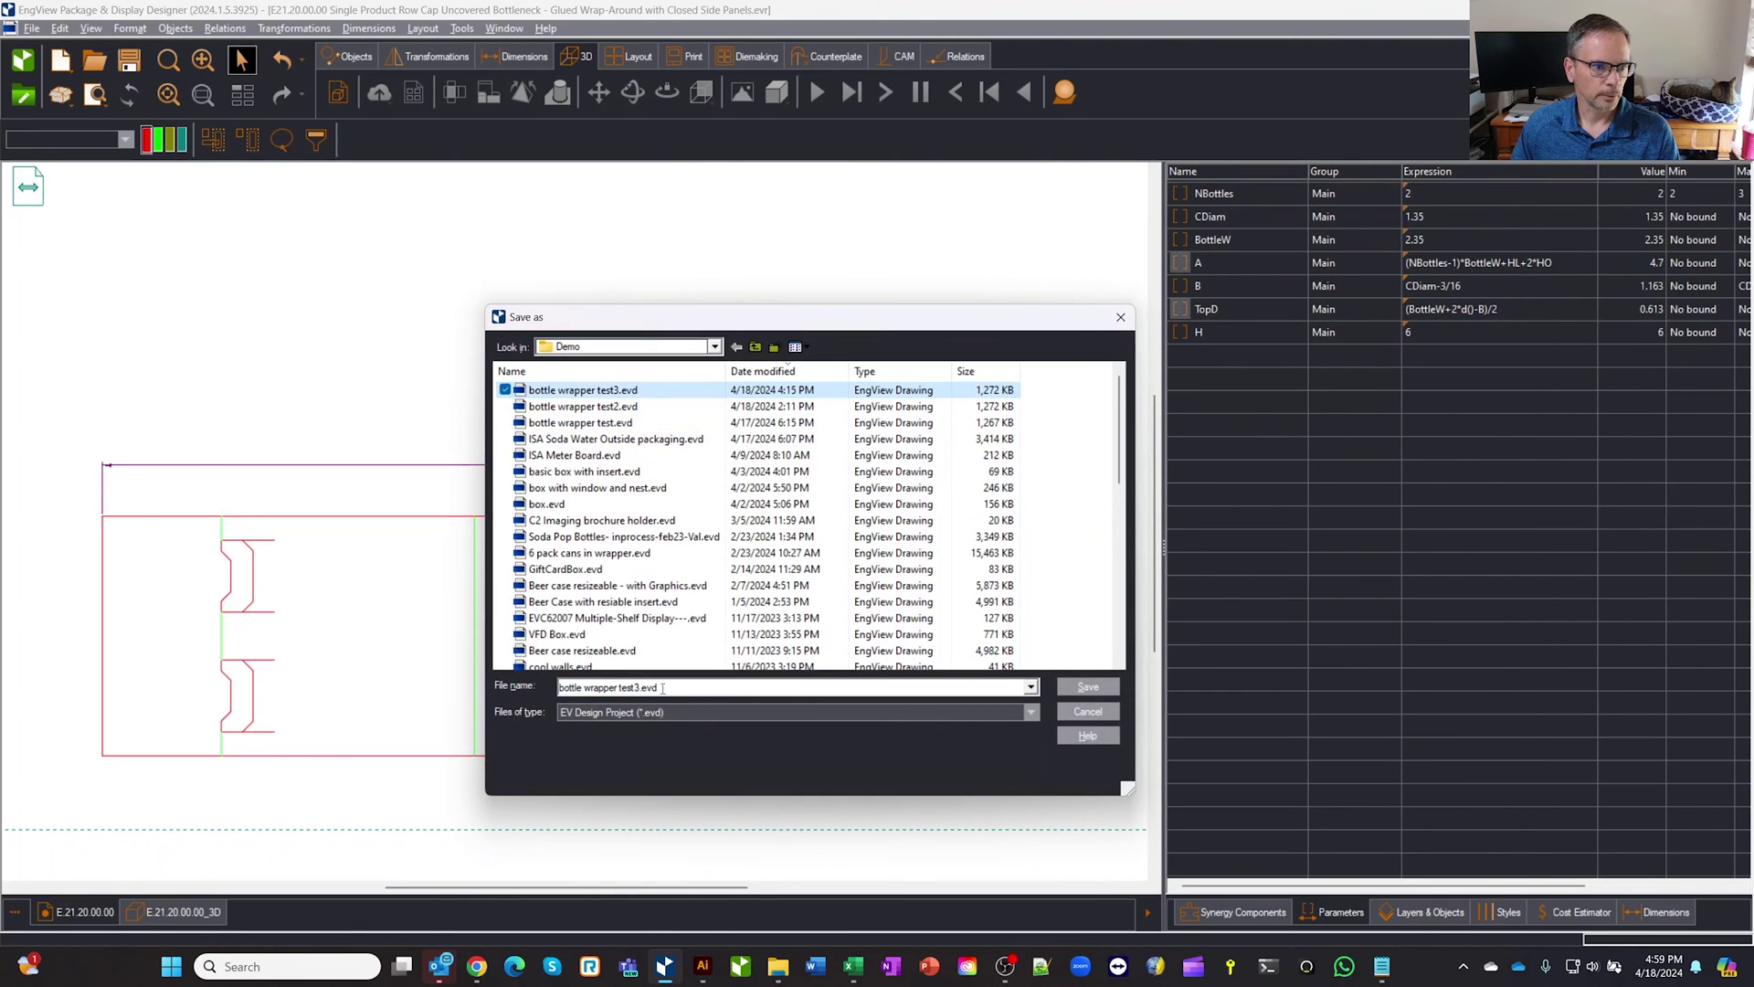
pyautogui.click(635, 685)
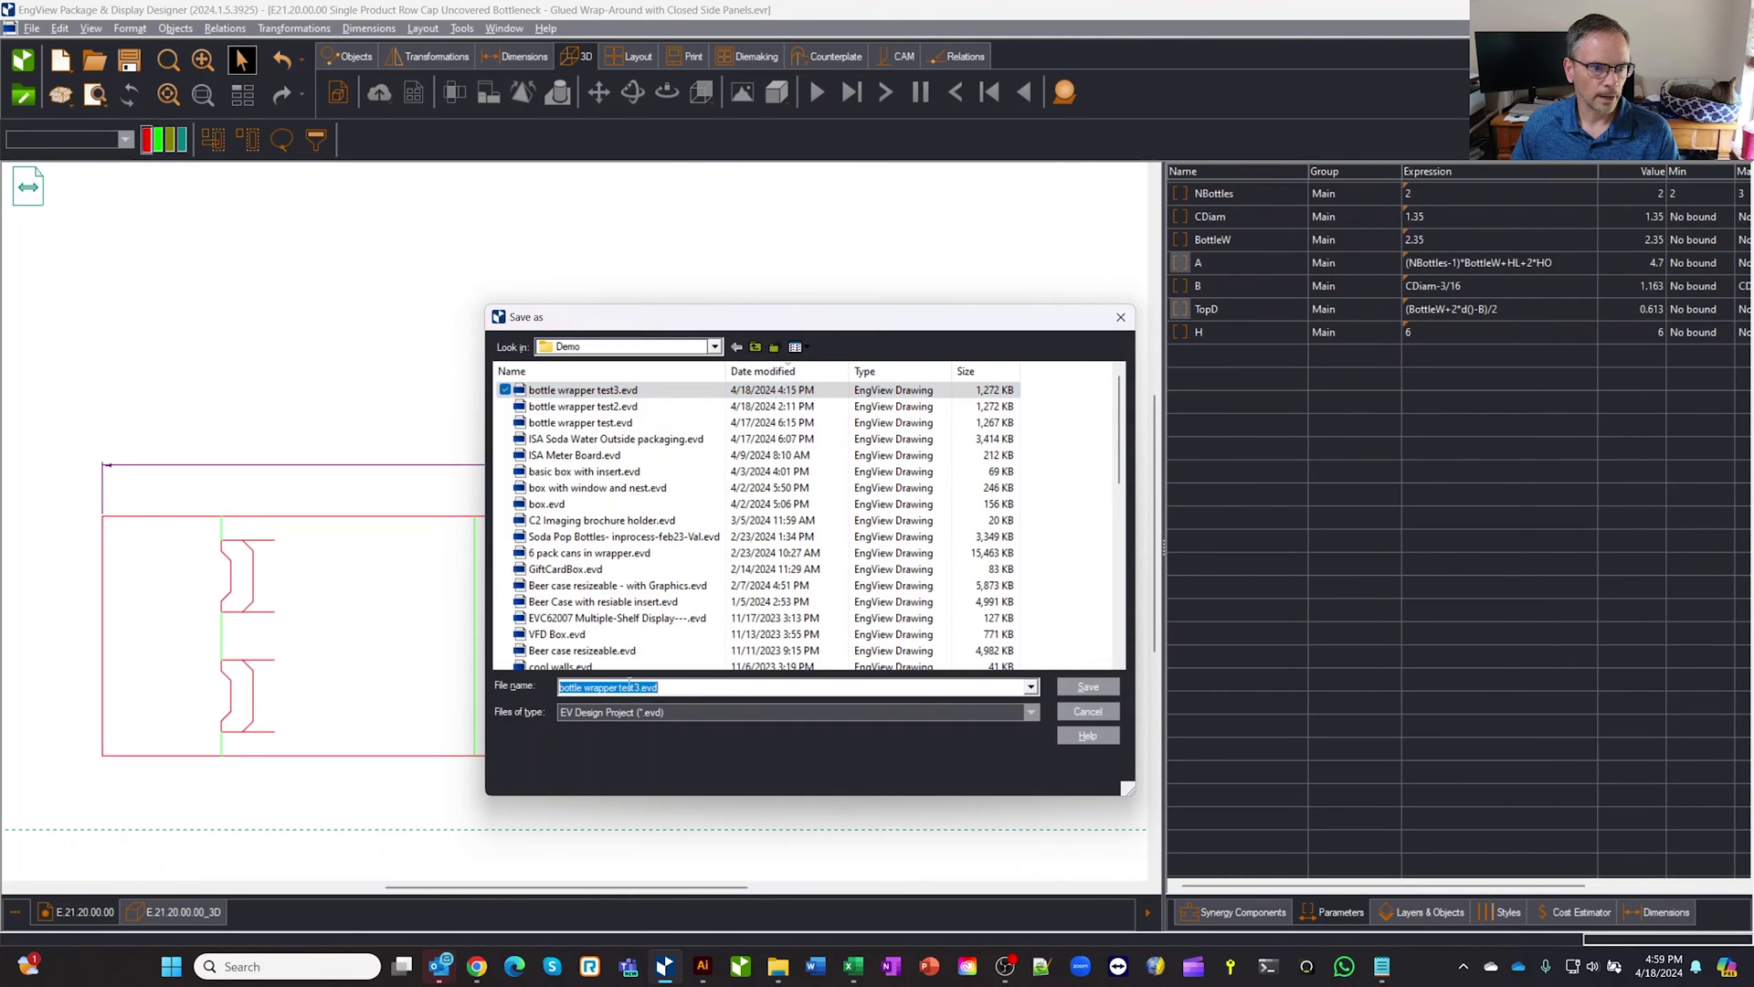
pyautogui.click(635, 687)
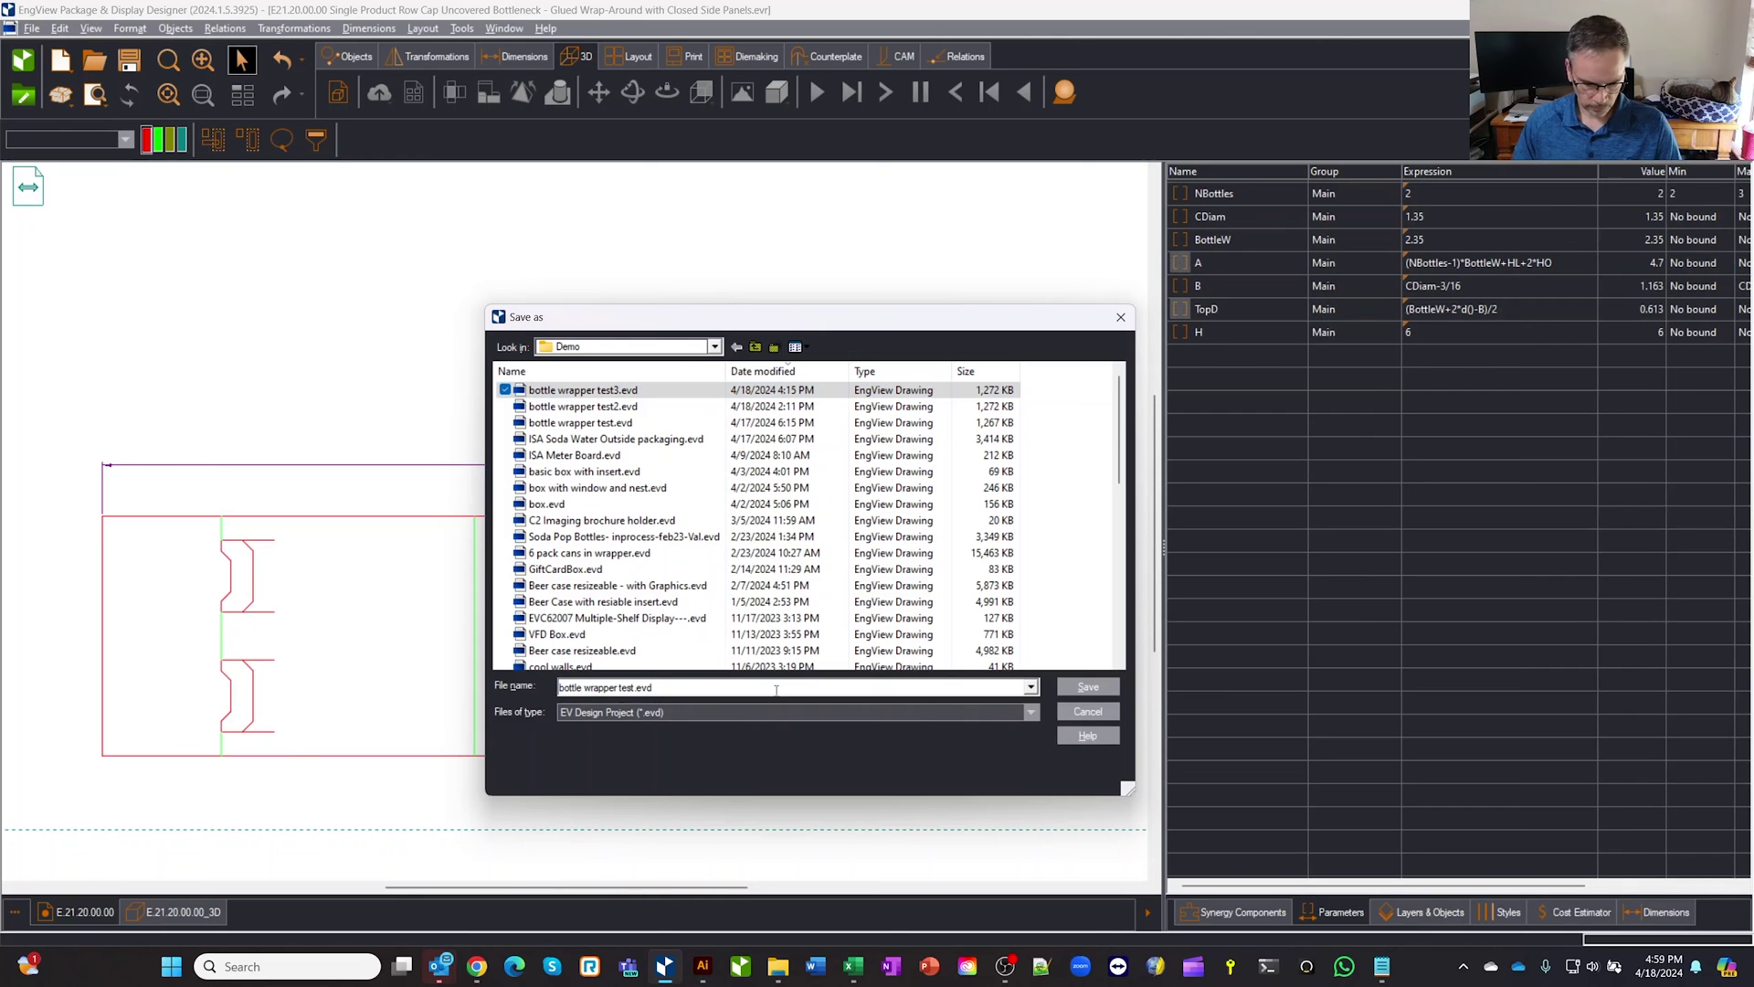
pyautogui.write('4')
pyautogui.press('Return')
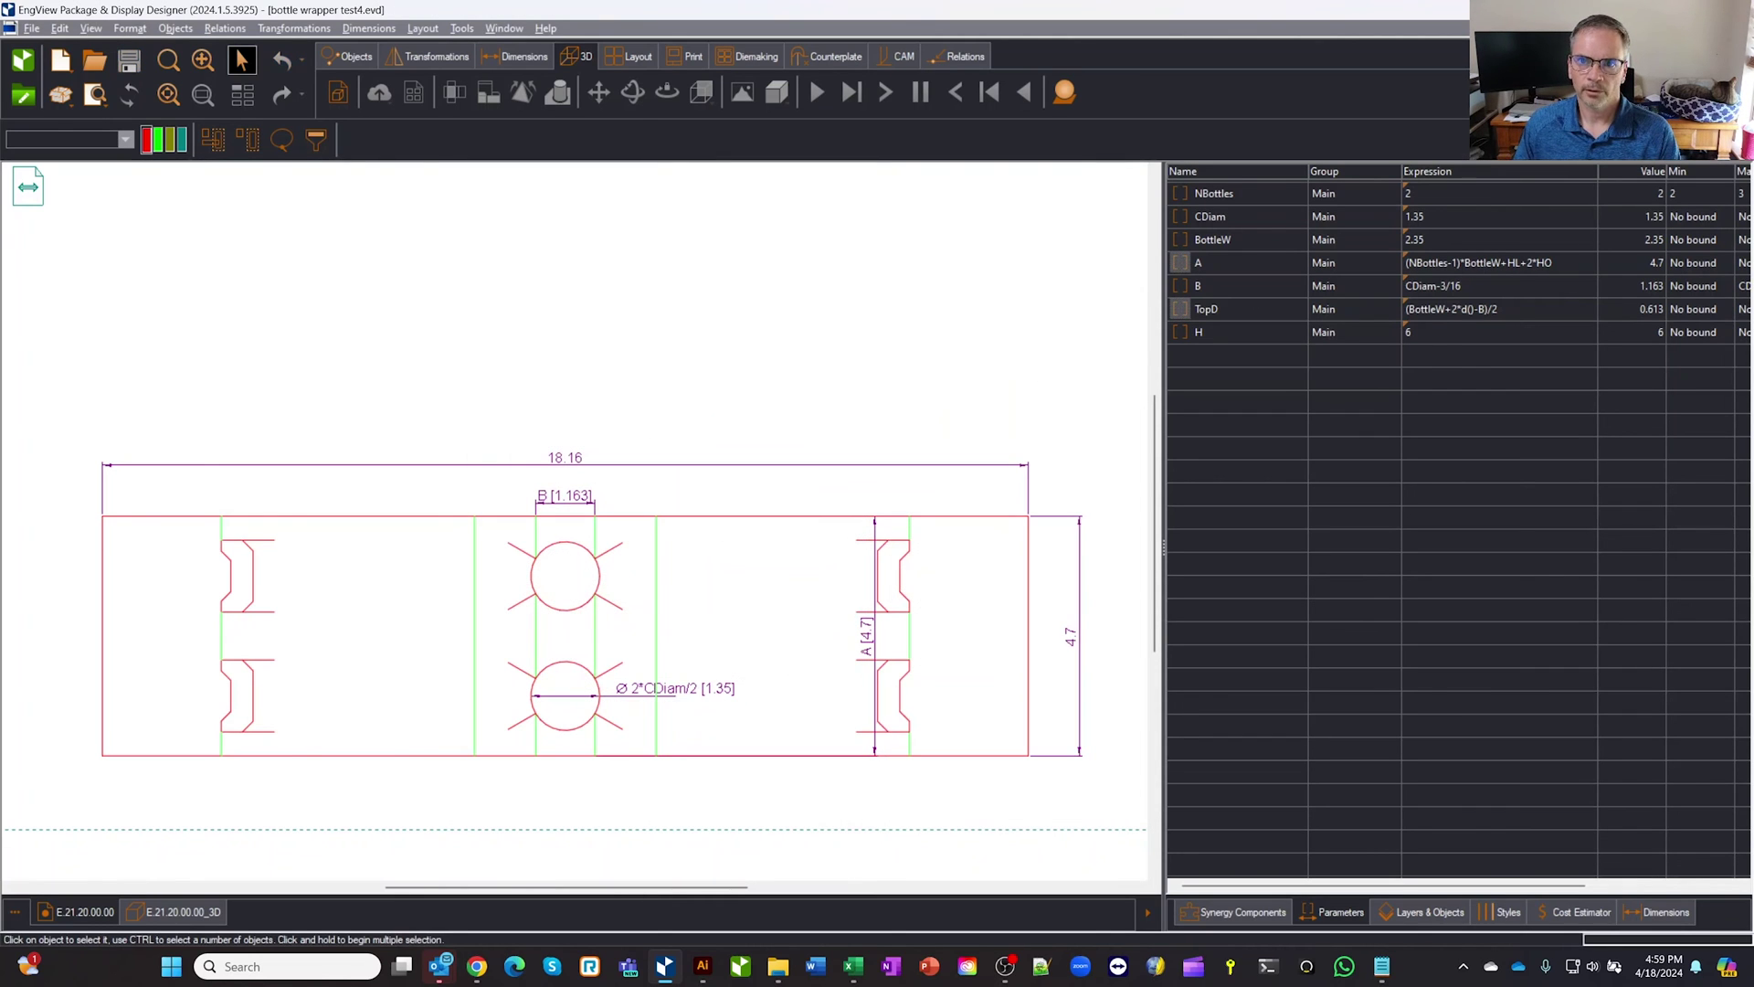
pyautogui.hotkey('ctrl', 'F4')
# - Open bottle wrapper test4.evd in Illustrator and move the EngView 3D preview panel aside
pyautogui.click(701, 968)
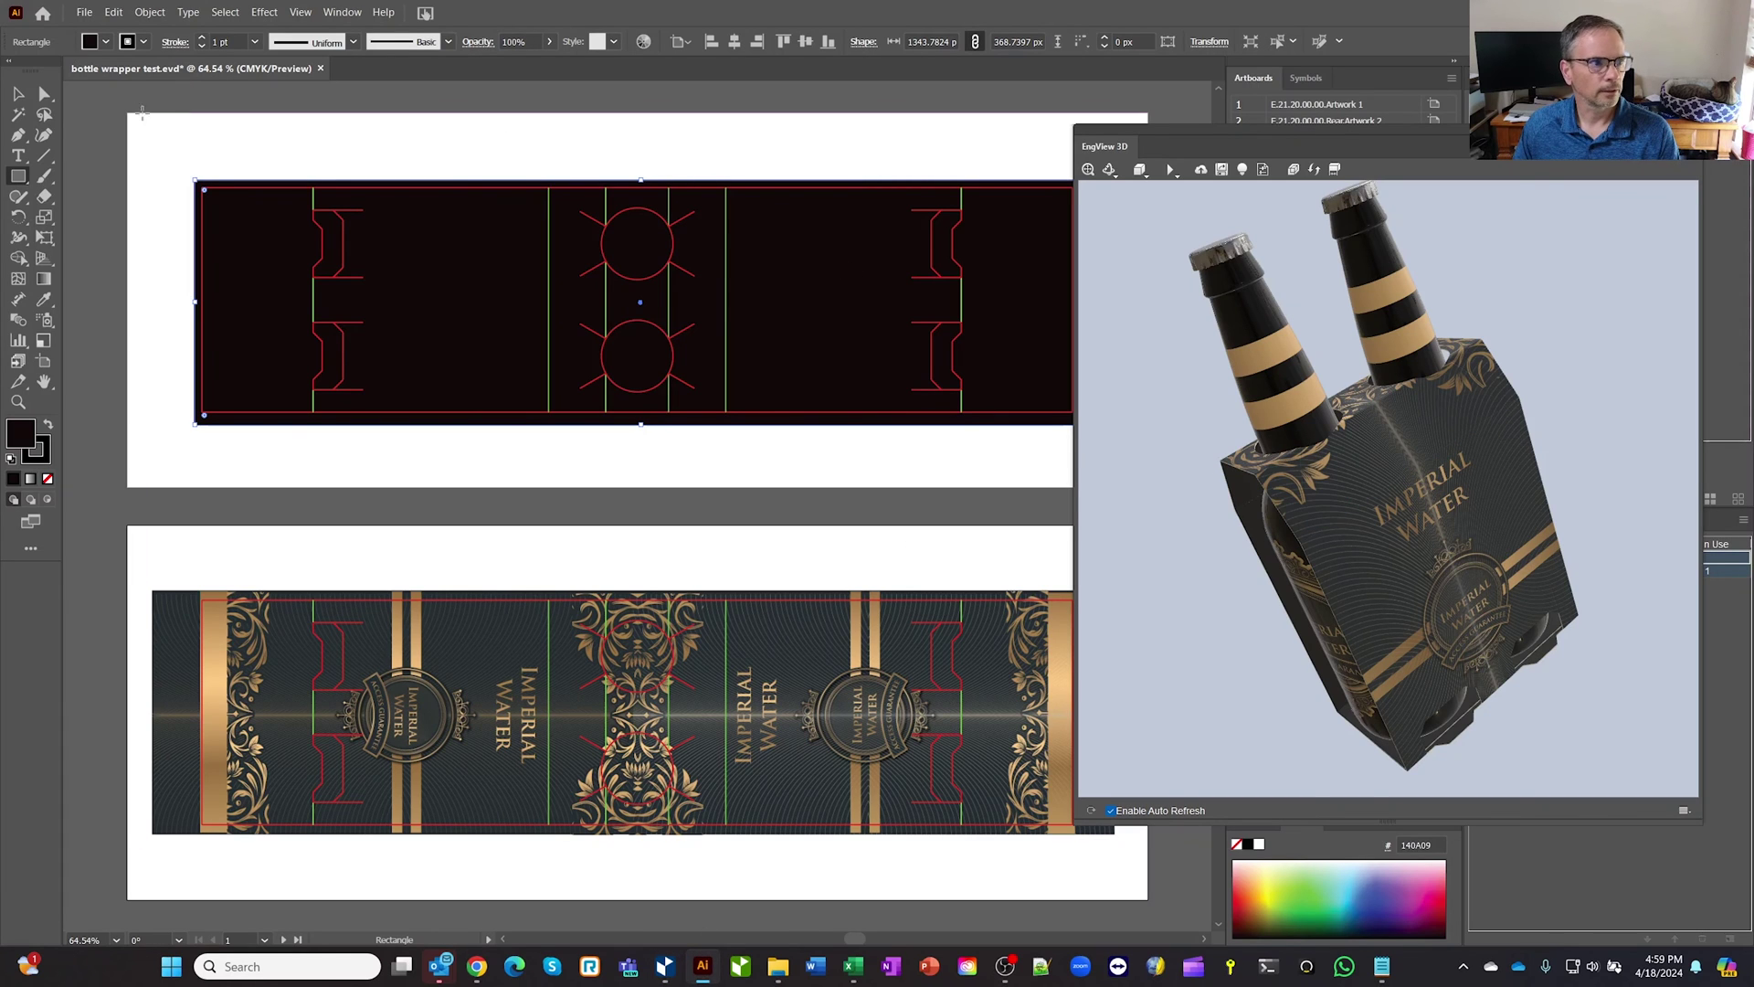
pyautogui.click(84, 14)
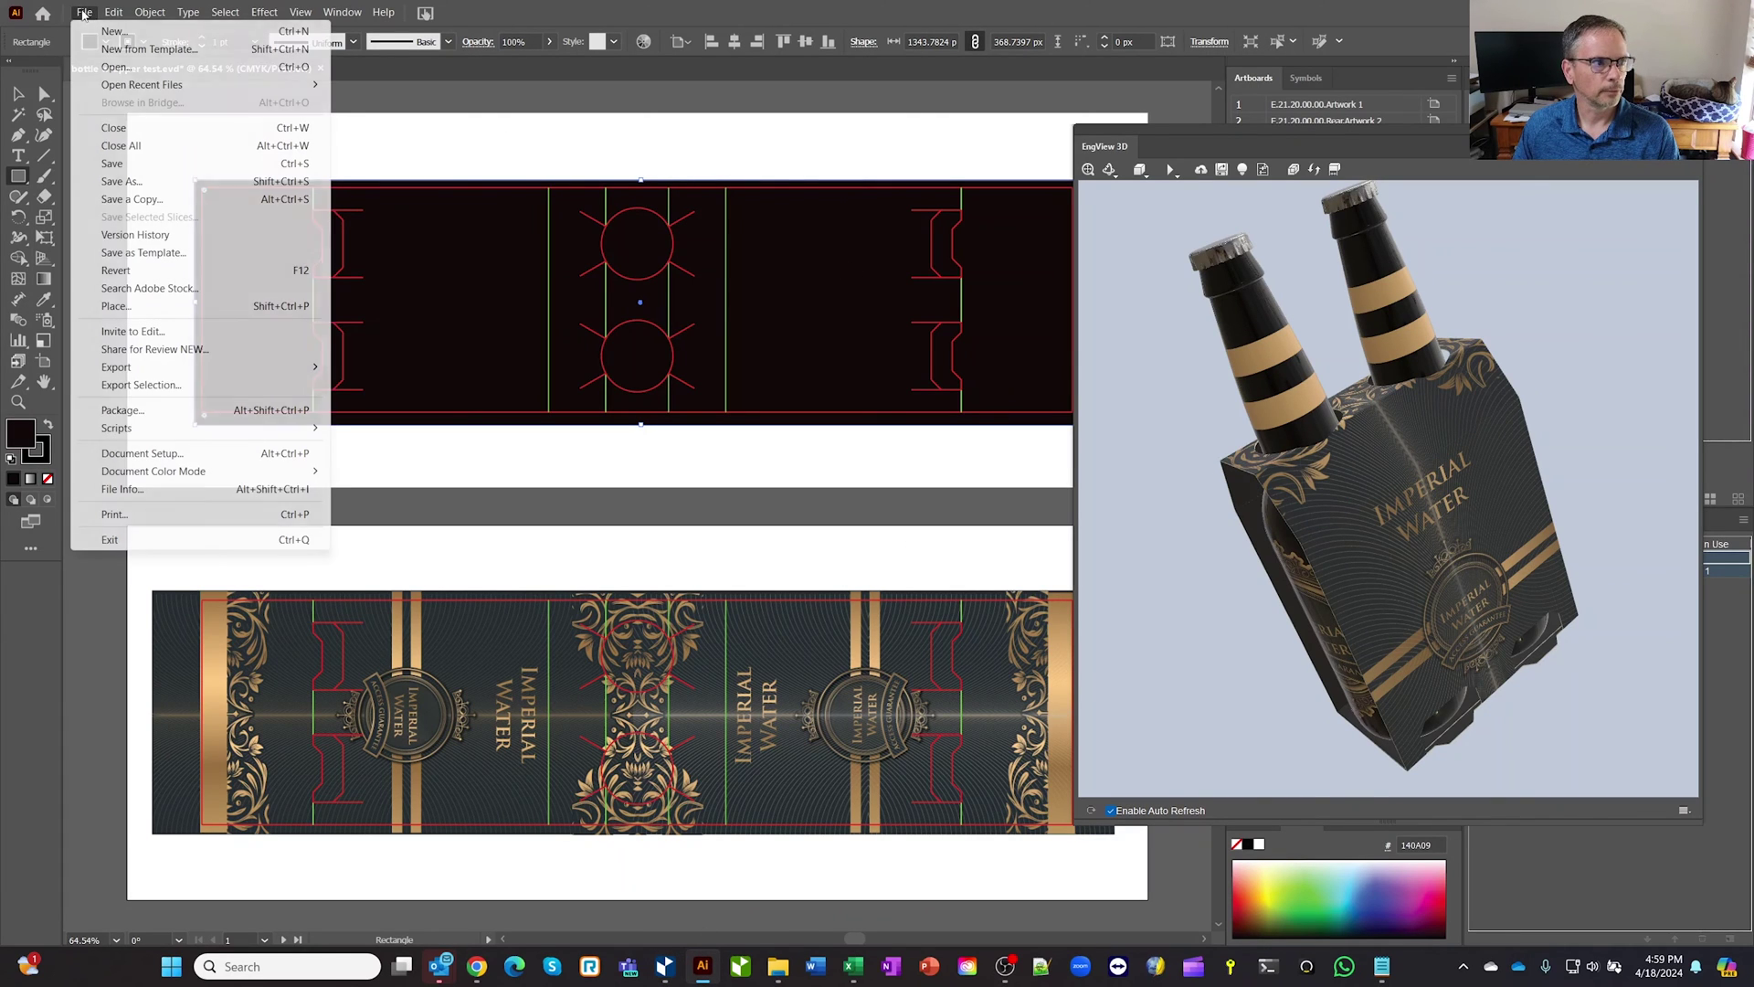
pyautogui.click(128, 64)
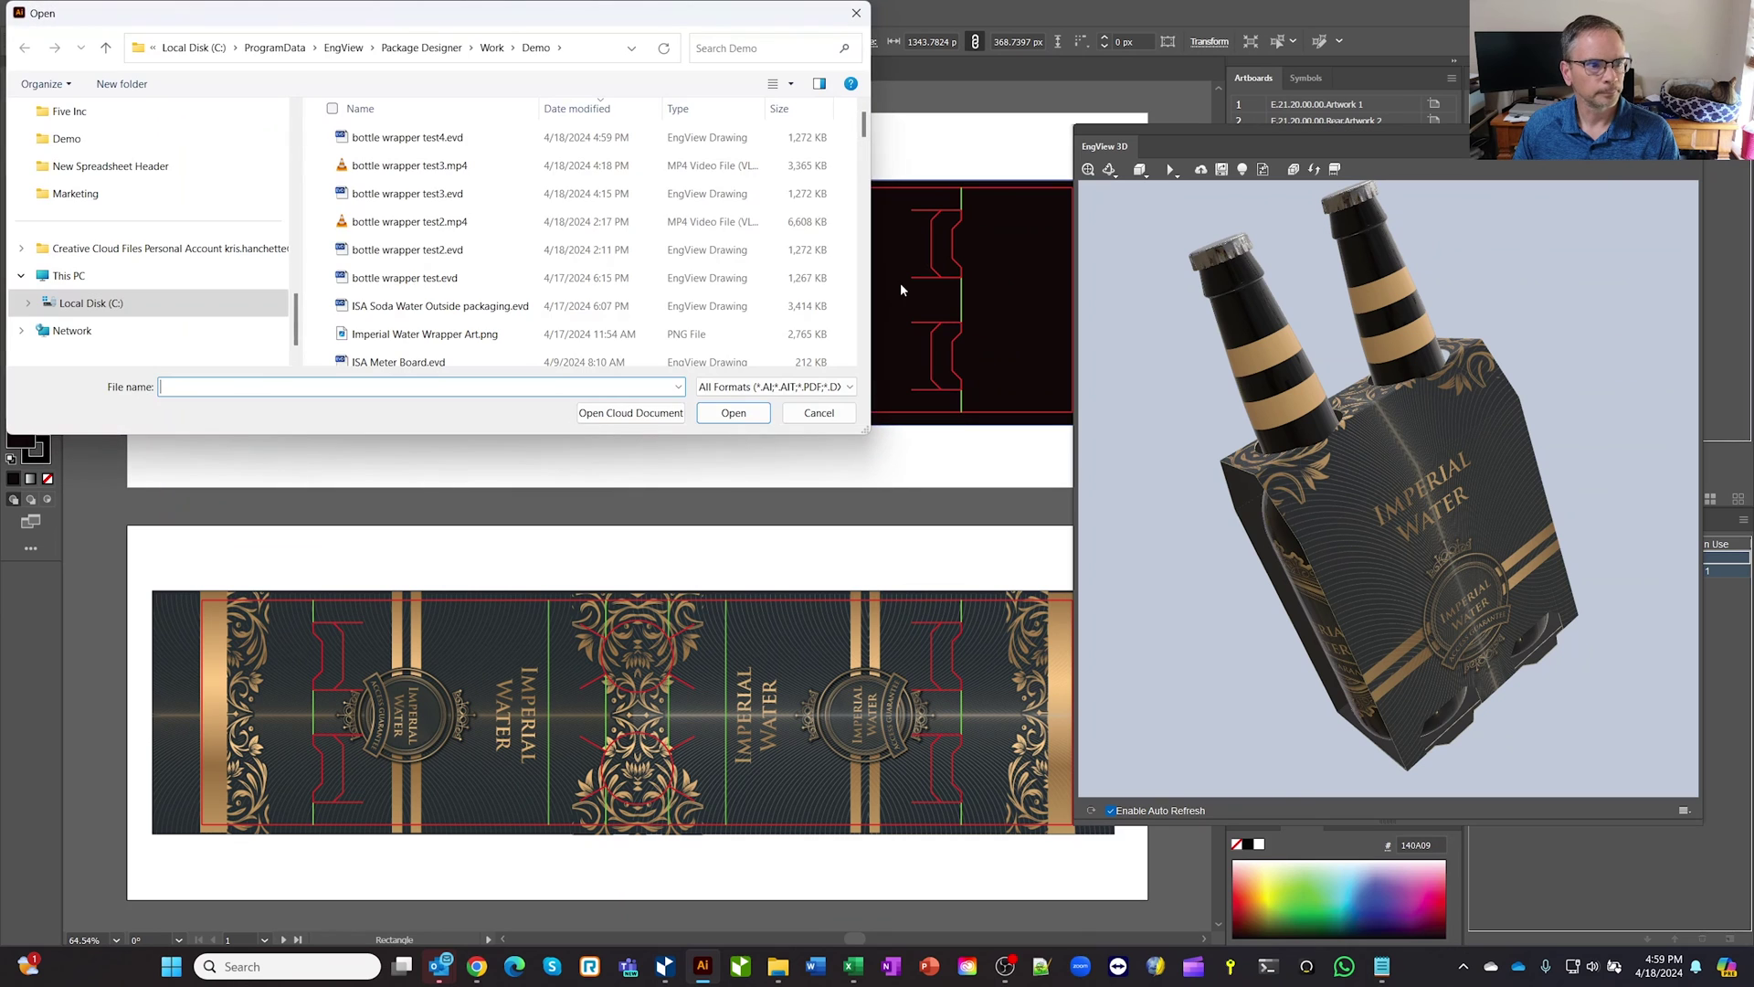
pyautogui.click(410, 137)
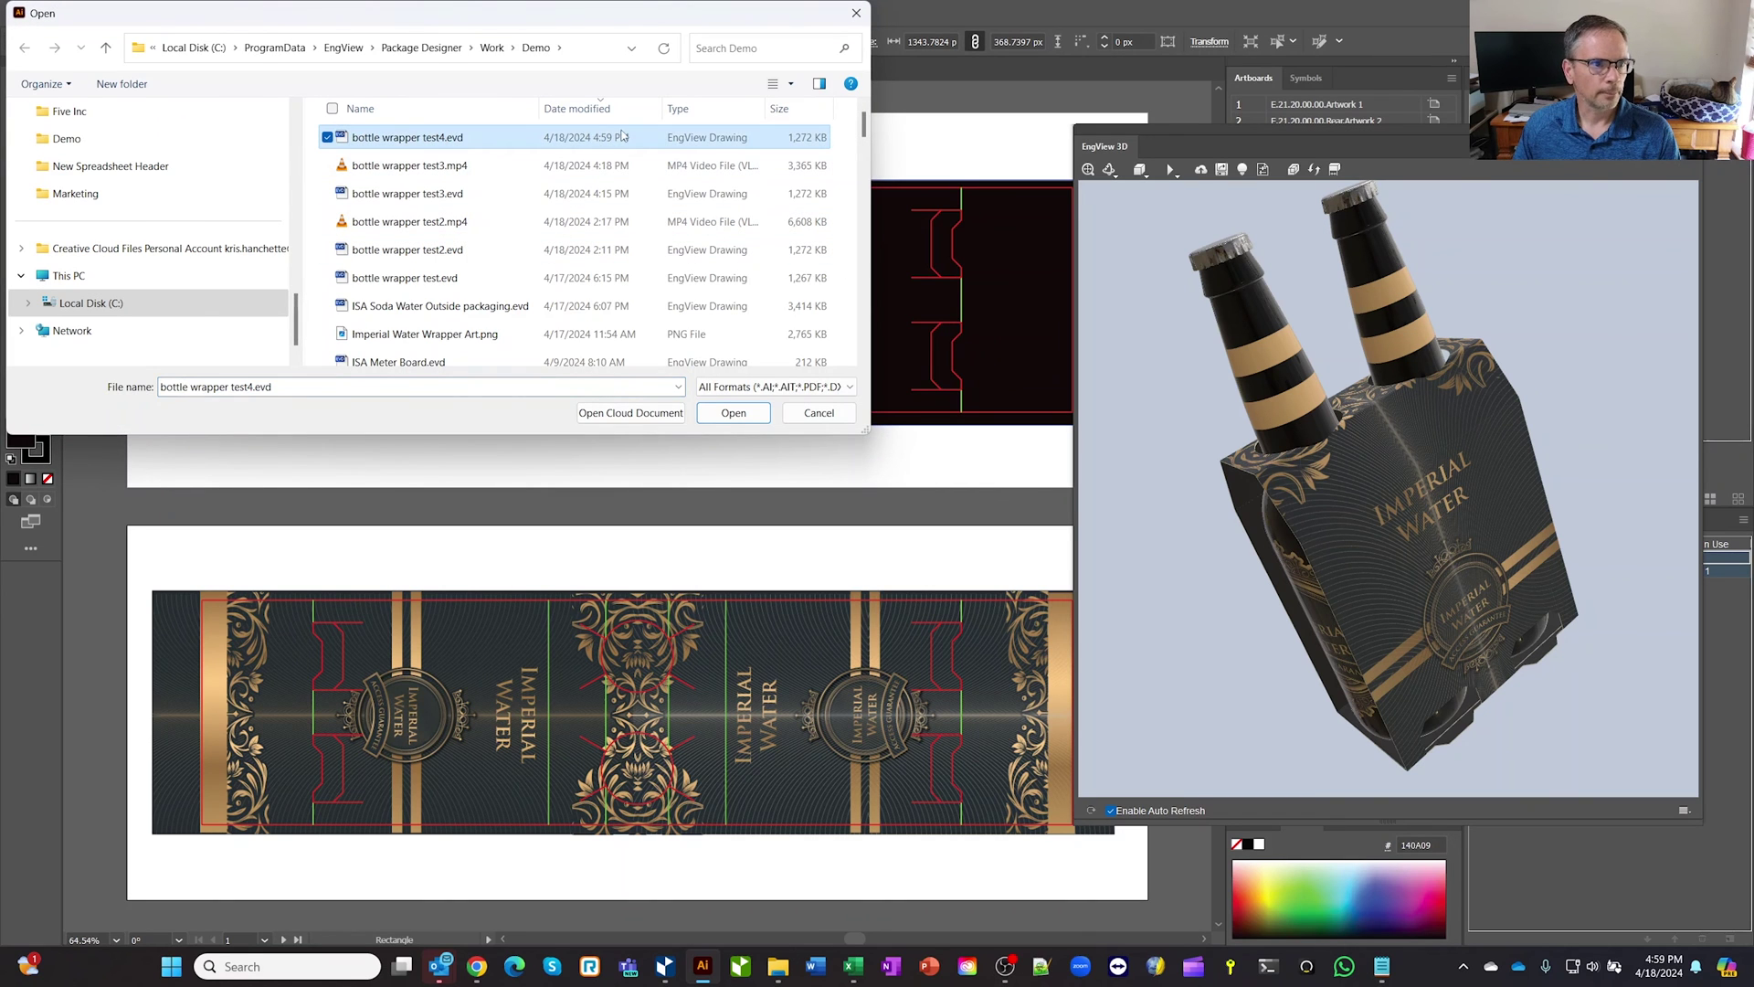
pyautogui.click(734, 413)
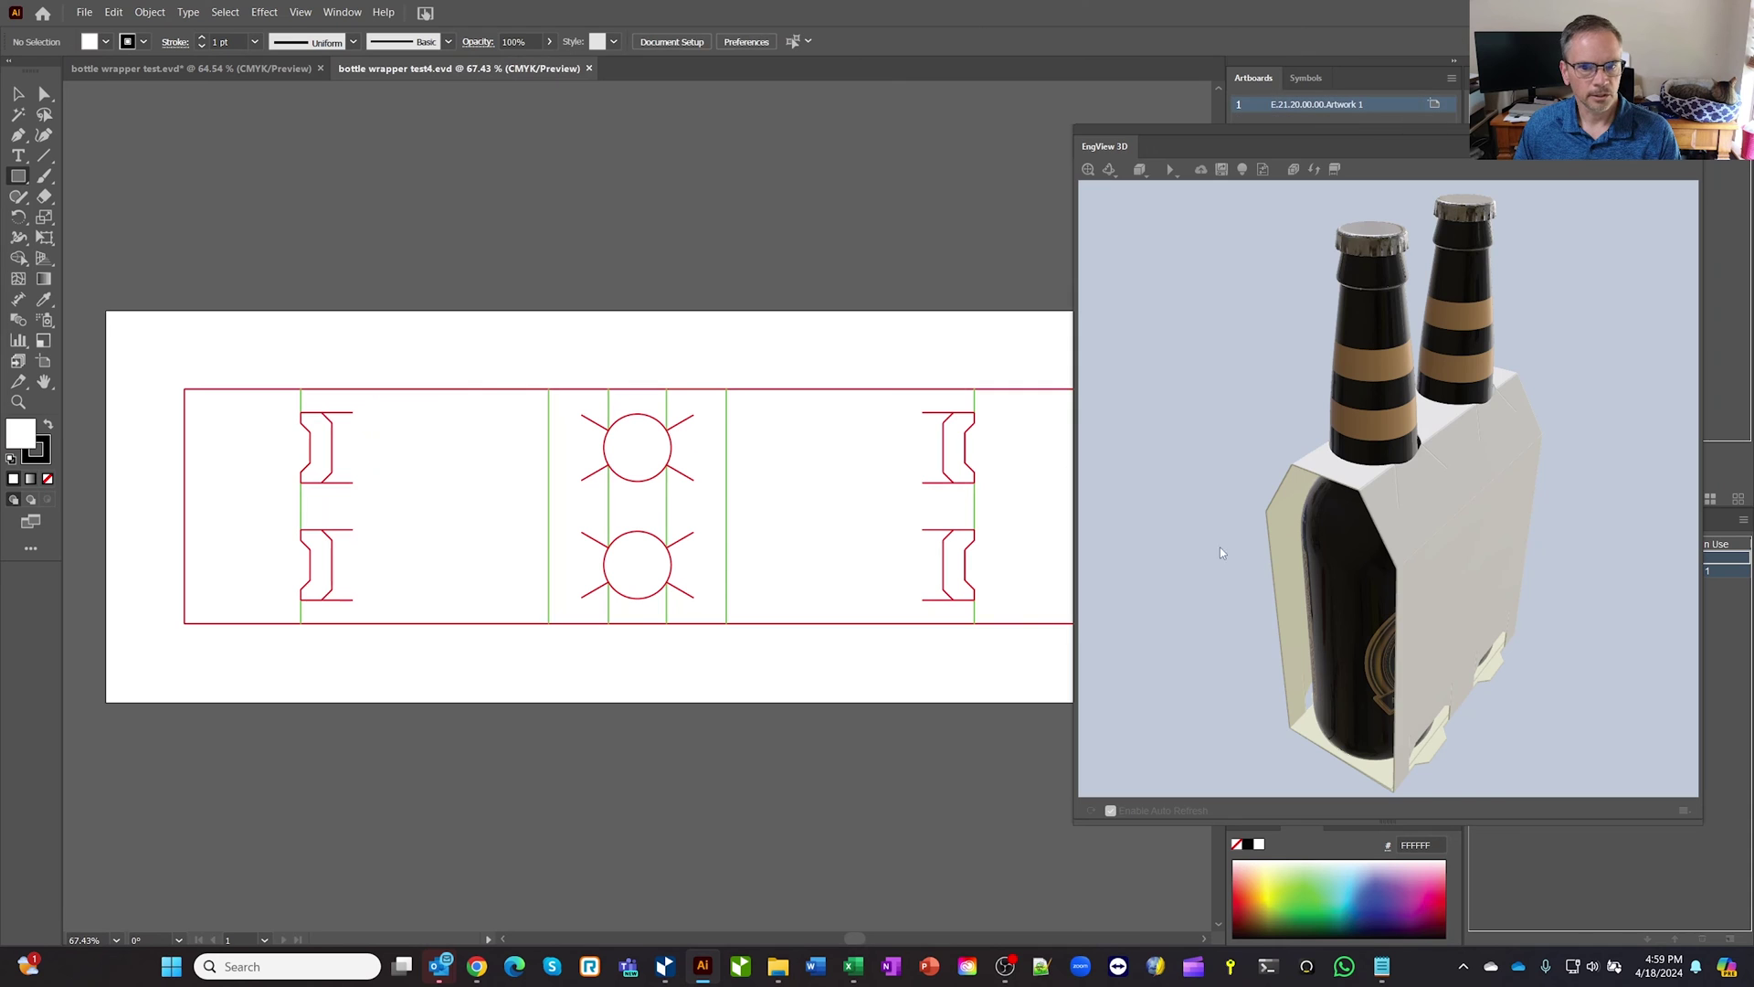
pyautogui.moveTo(1553, 421); pyautogui.dragTo(1519, 557)
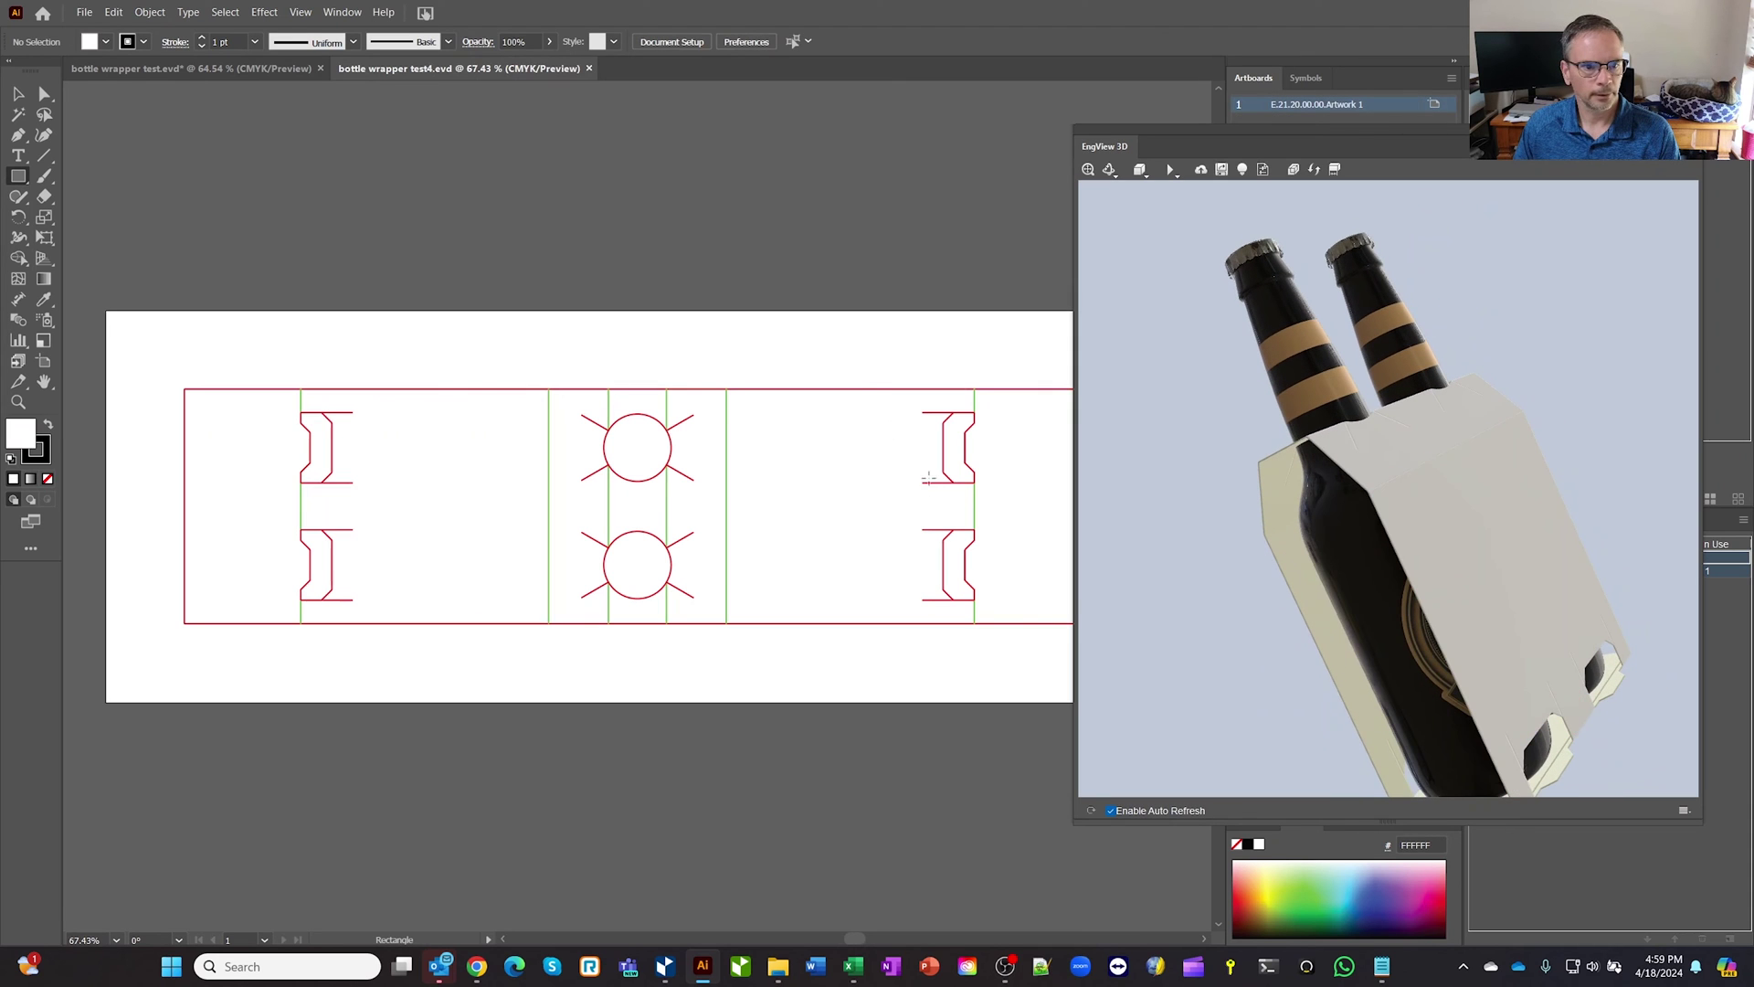
pyautogui.moveTo(1349, 131); pyautogui.dragTo(713, 222)
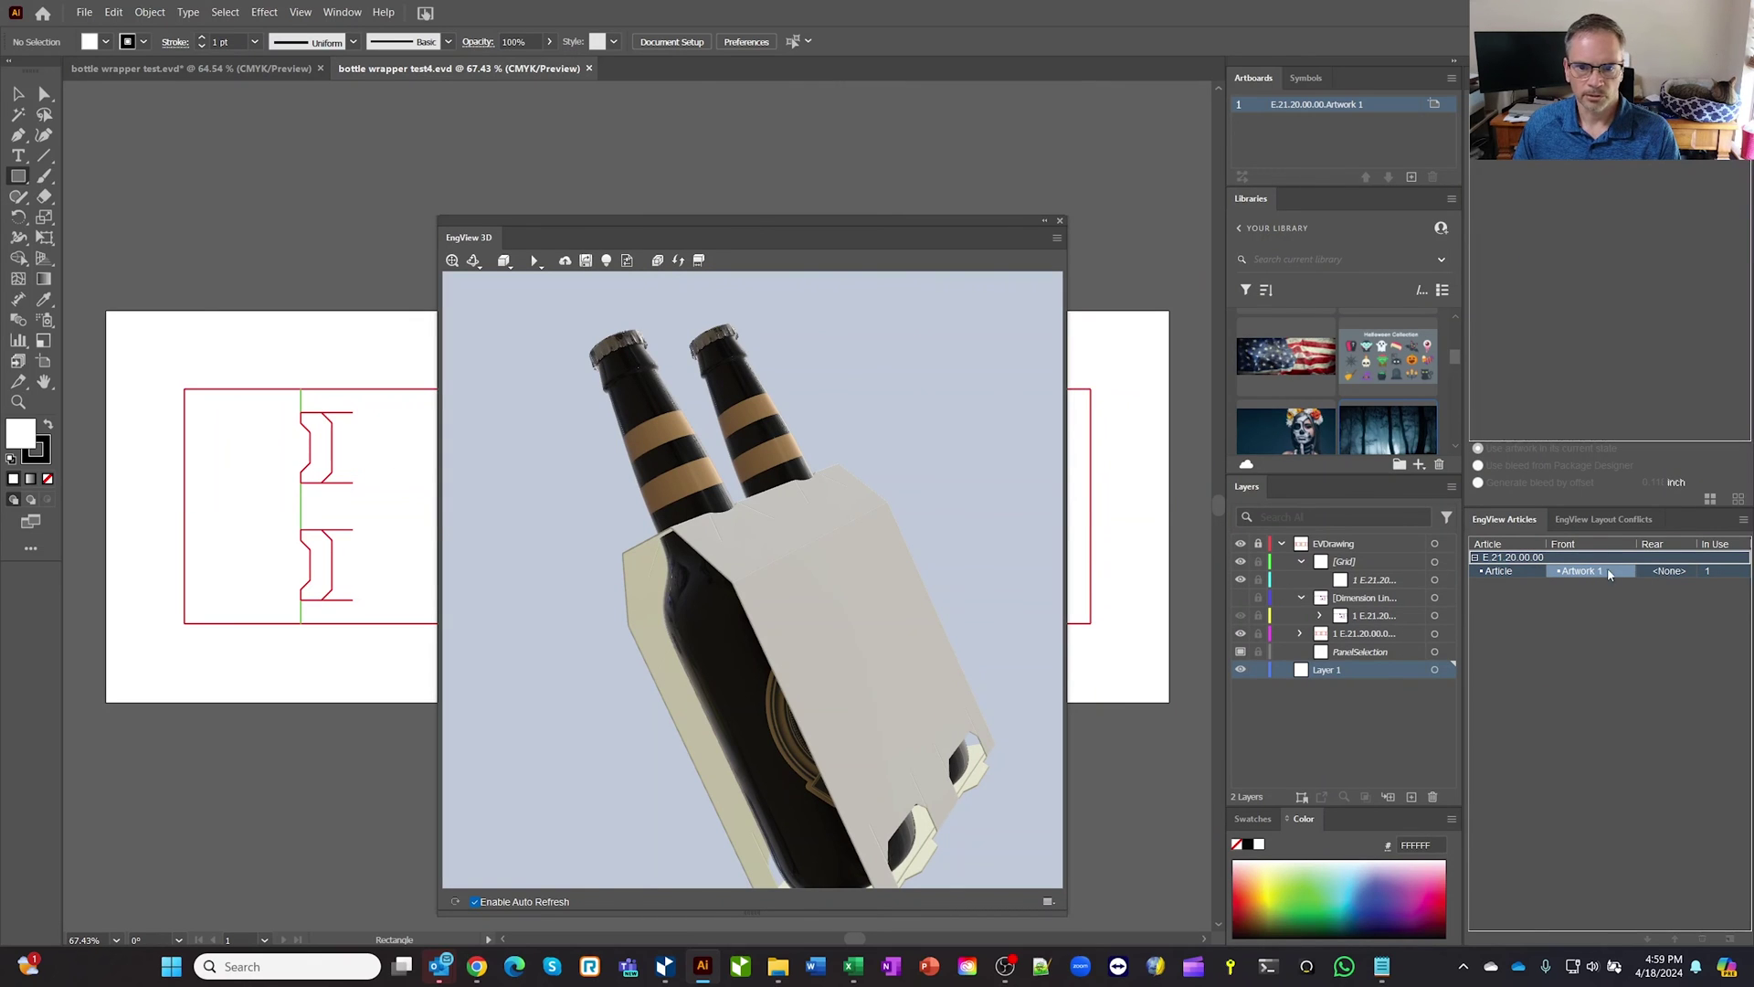
# - Set the Rear cell's artwork to a new Artwork 2 in EngView Articles
pyautogui.click(1681, 574)
pyautogui.click(1685, 571)
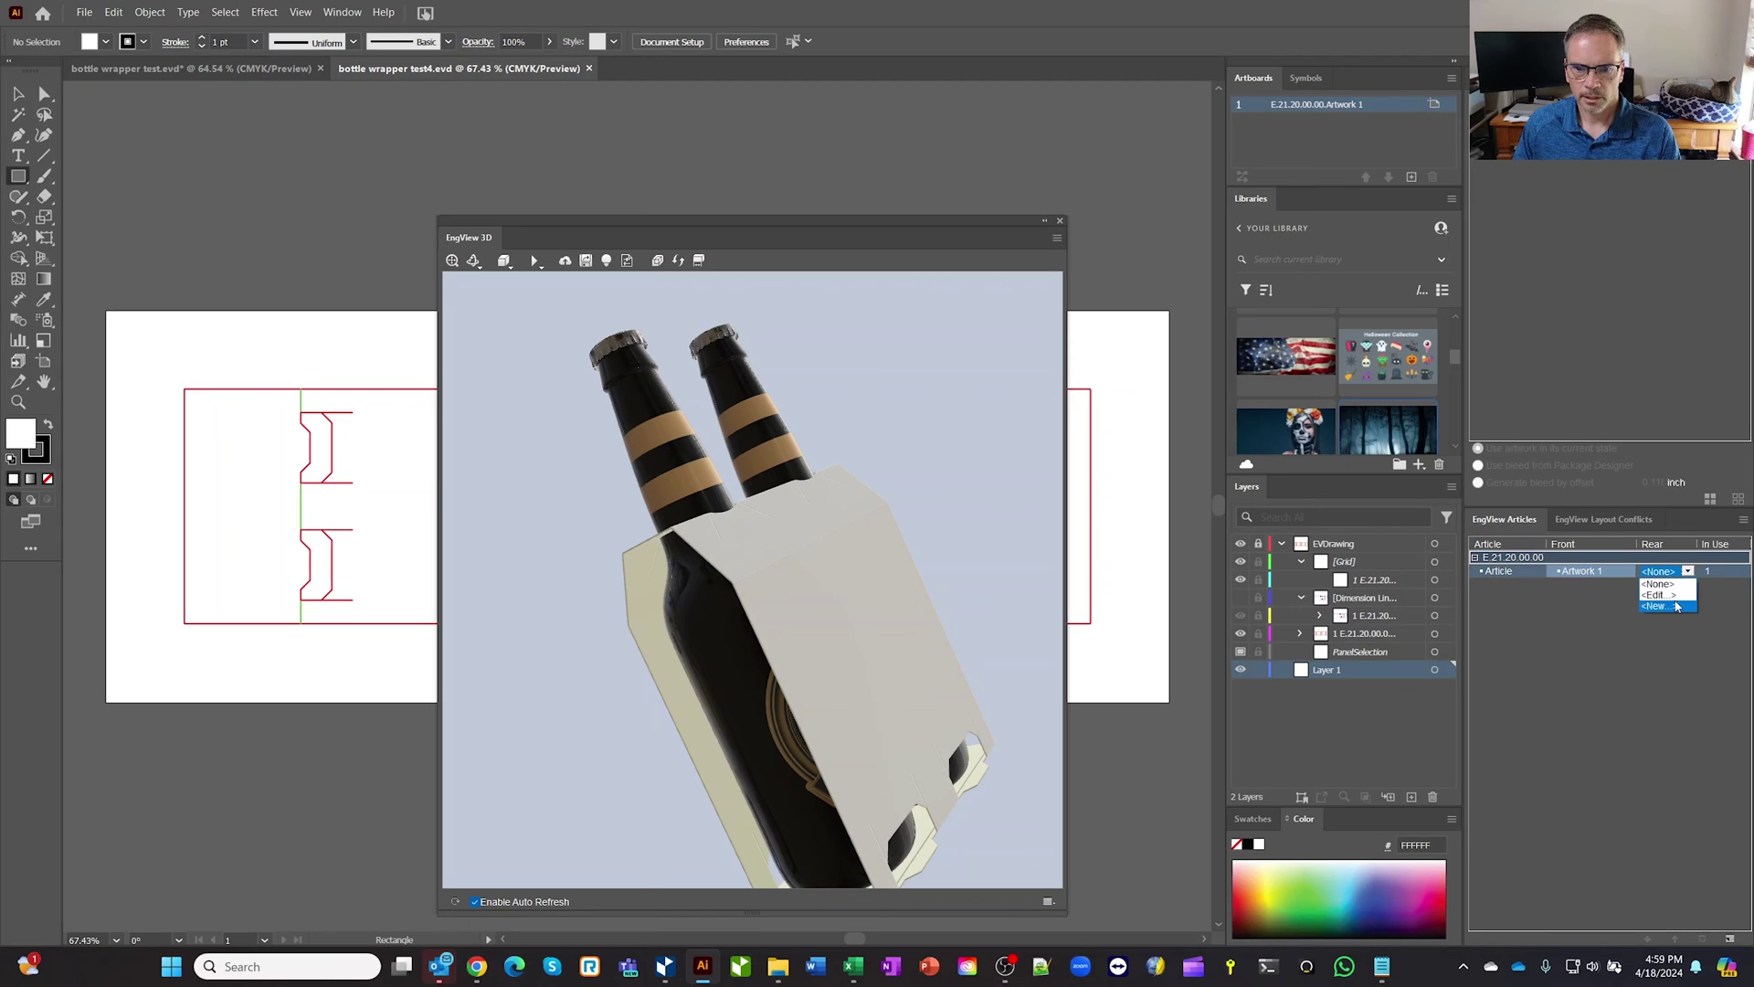
pyautogui.click(1677, 605)
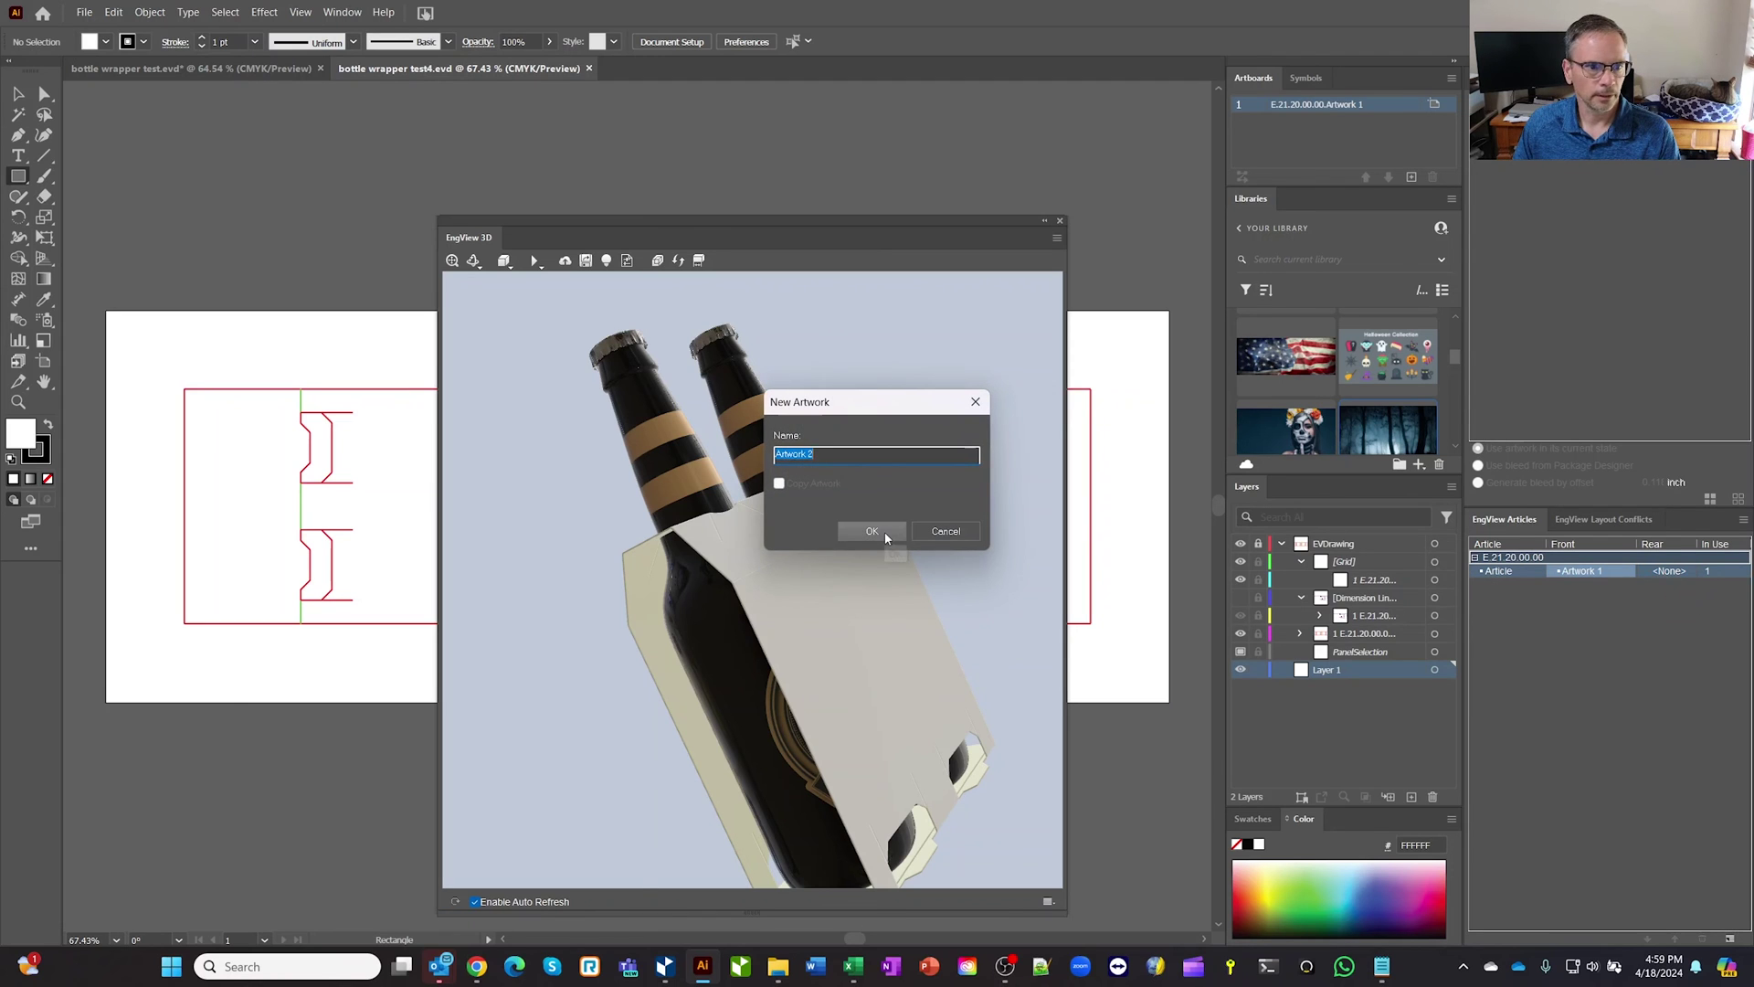
pyautogui.click(873, 531)
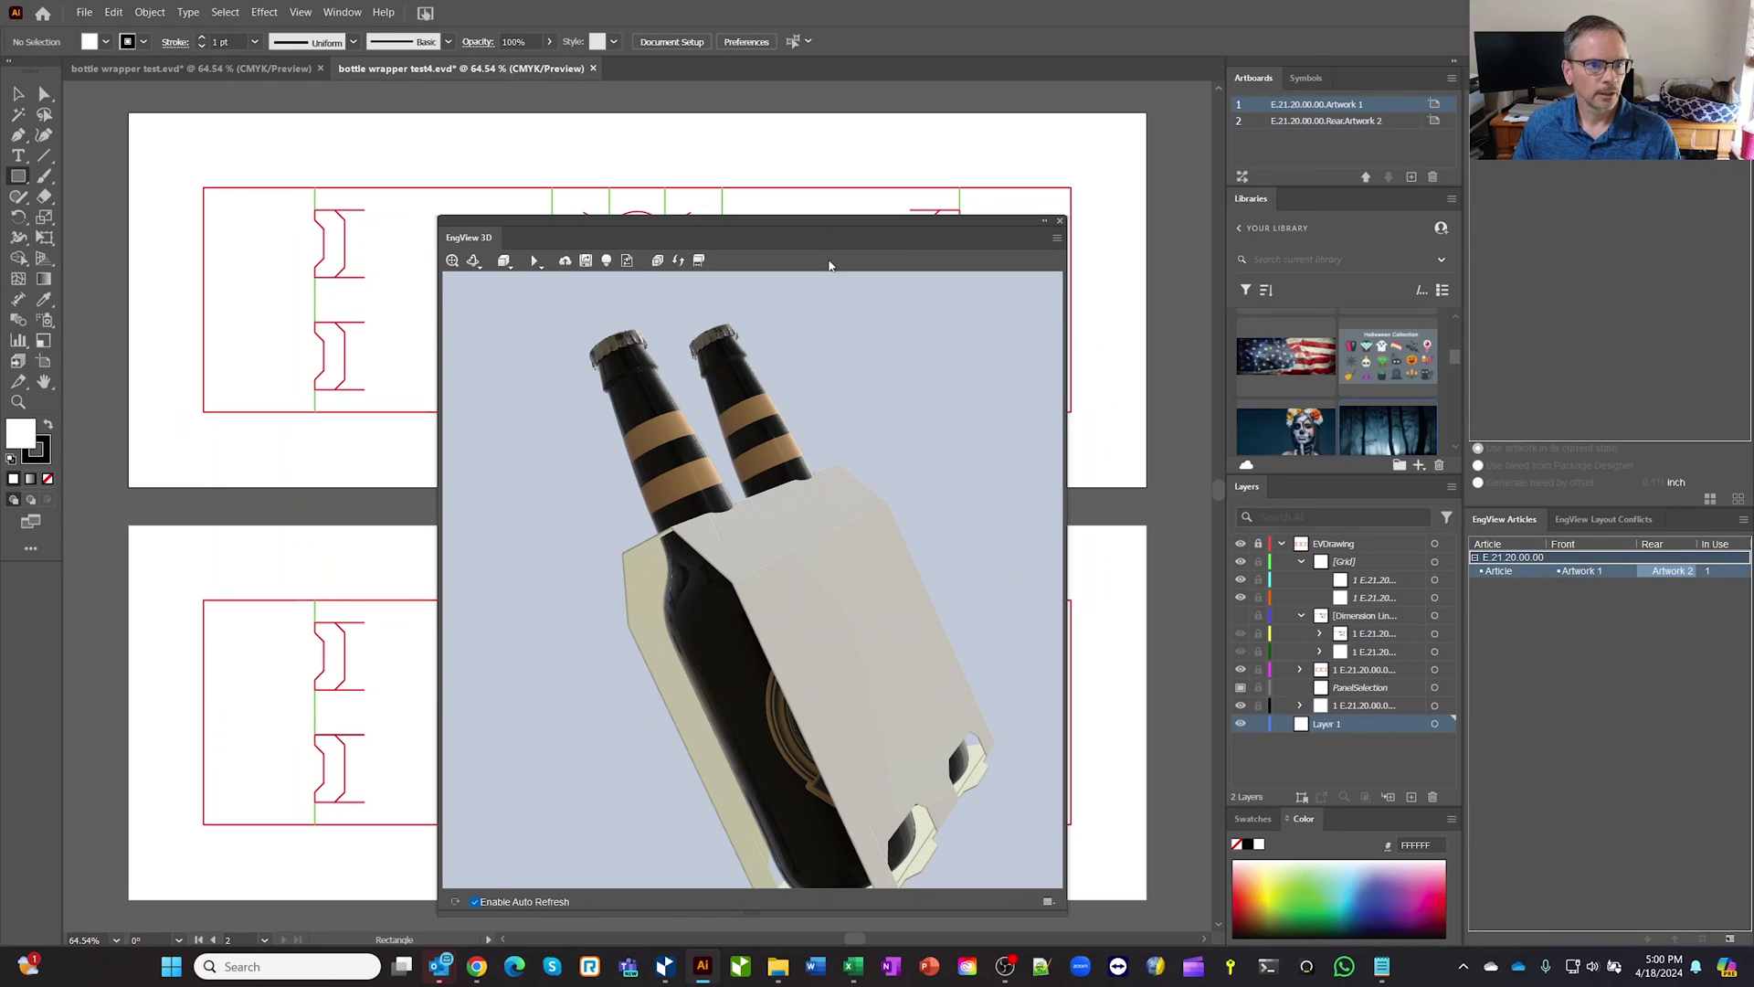
# - Dock and re-float the EngView 3D panel, orbiting the carton to inspect it
pyautogui.moveTo(1253, 206); pyautogui.dragTo(1430, 153)
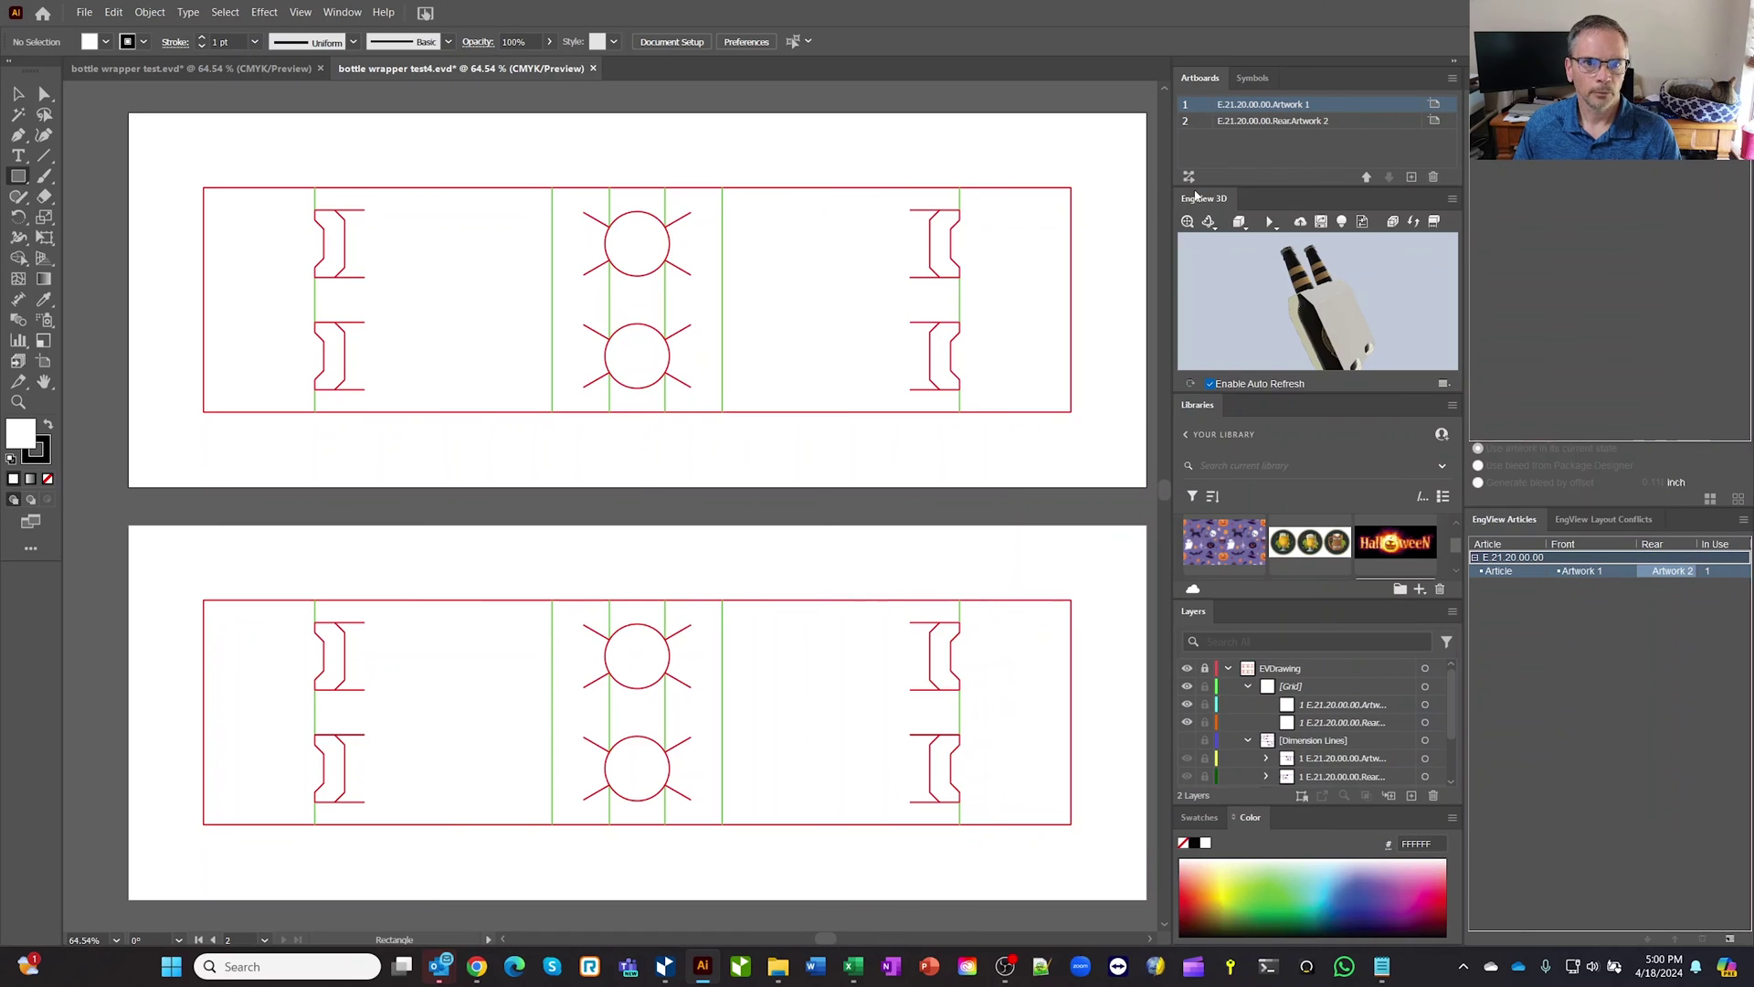
pyautogui.moveTo(1197, 200); pyautogui.dragTo(1196, 96)
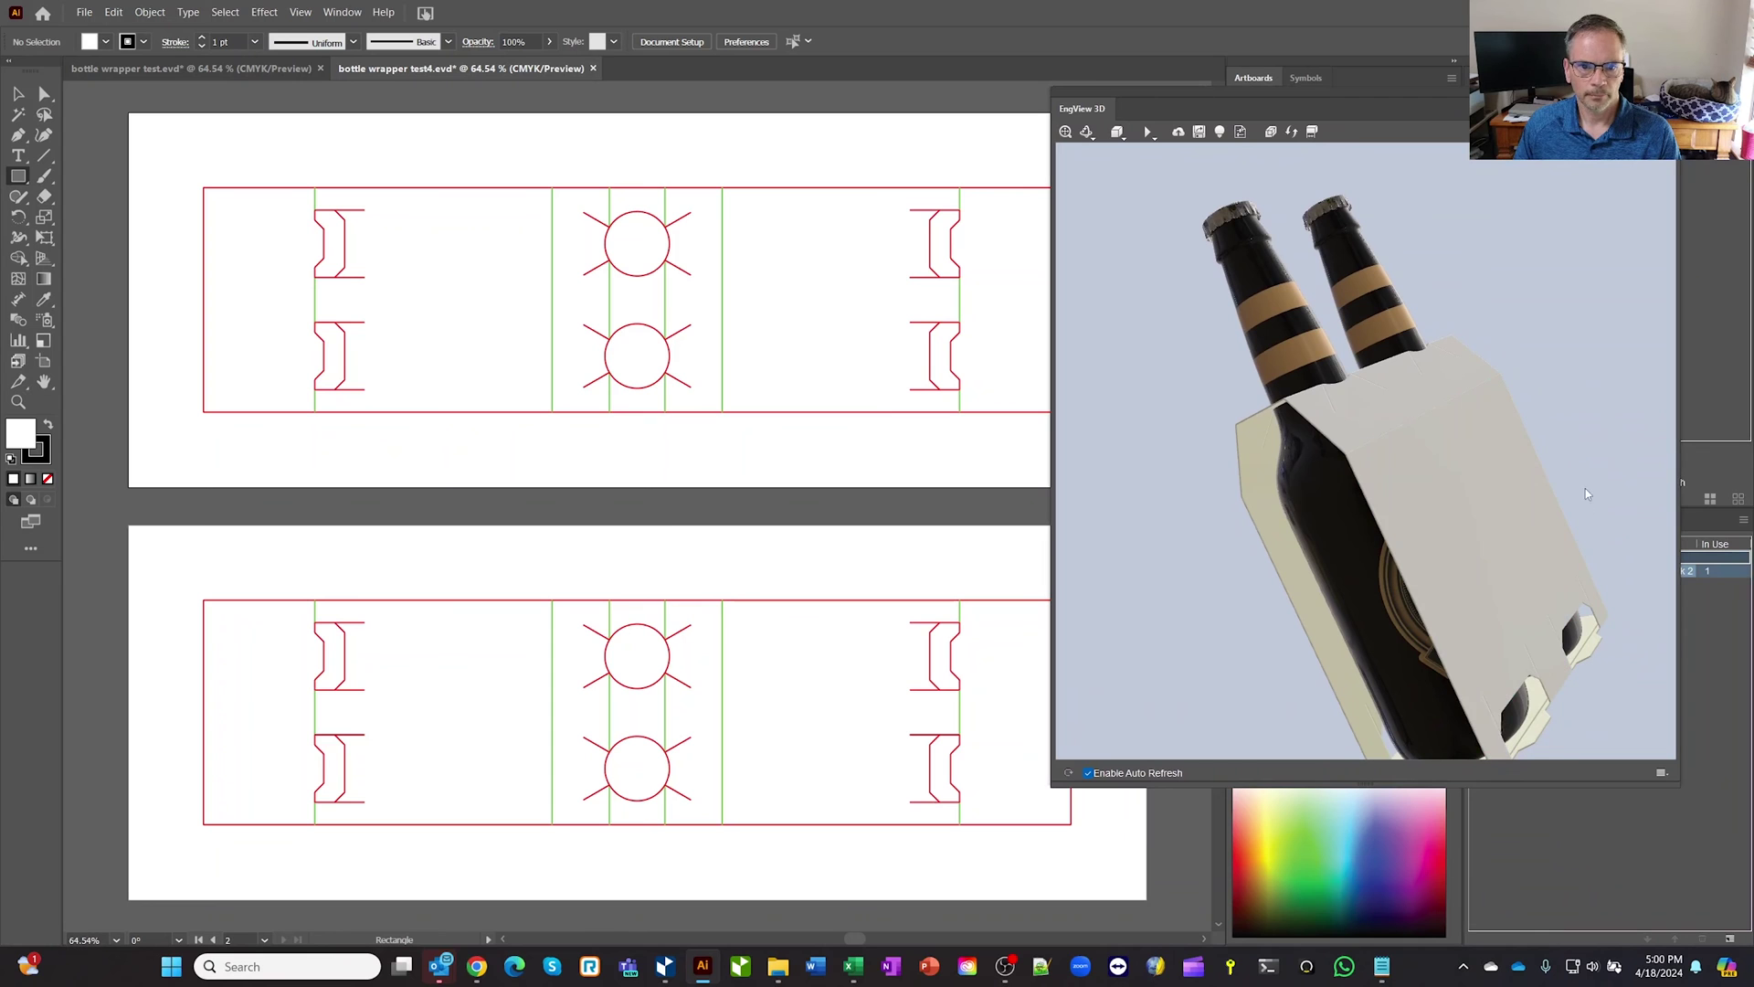
pyautogui.moveTo(1571, 423); pyautogui.dragTo(1590, 340)
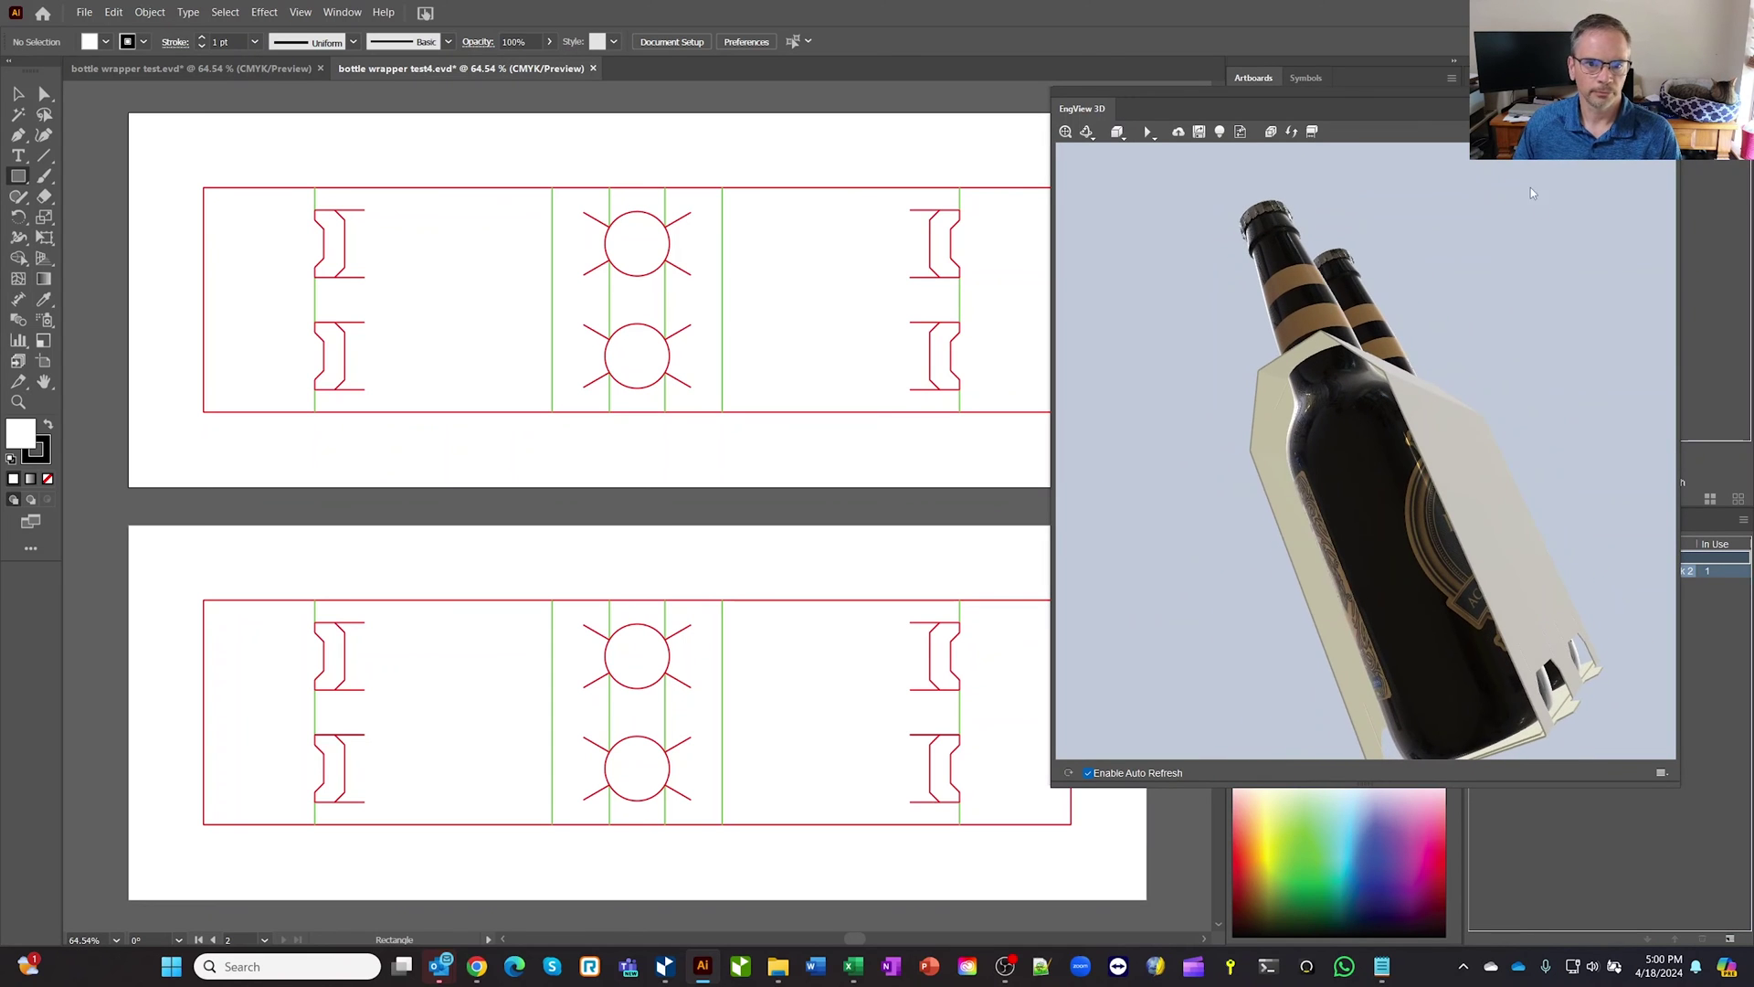
pyautogui.moveTo(1432, 115); pyautogui.dragTo(1491, 128)
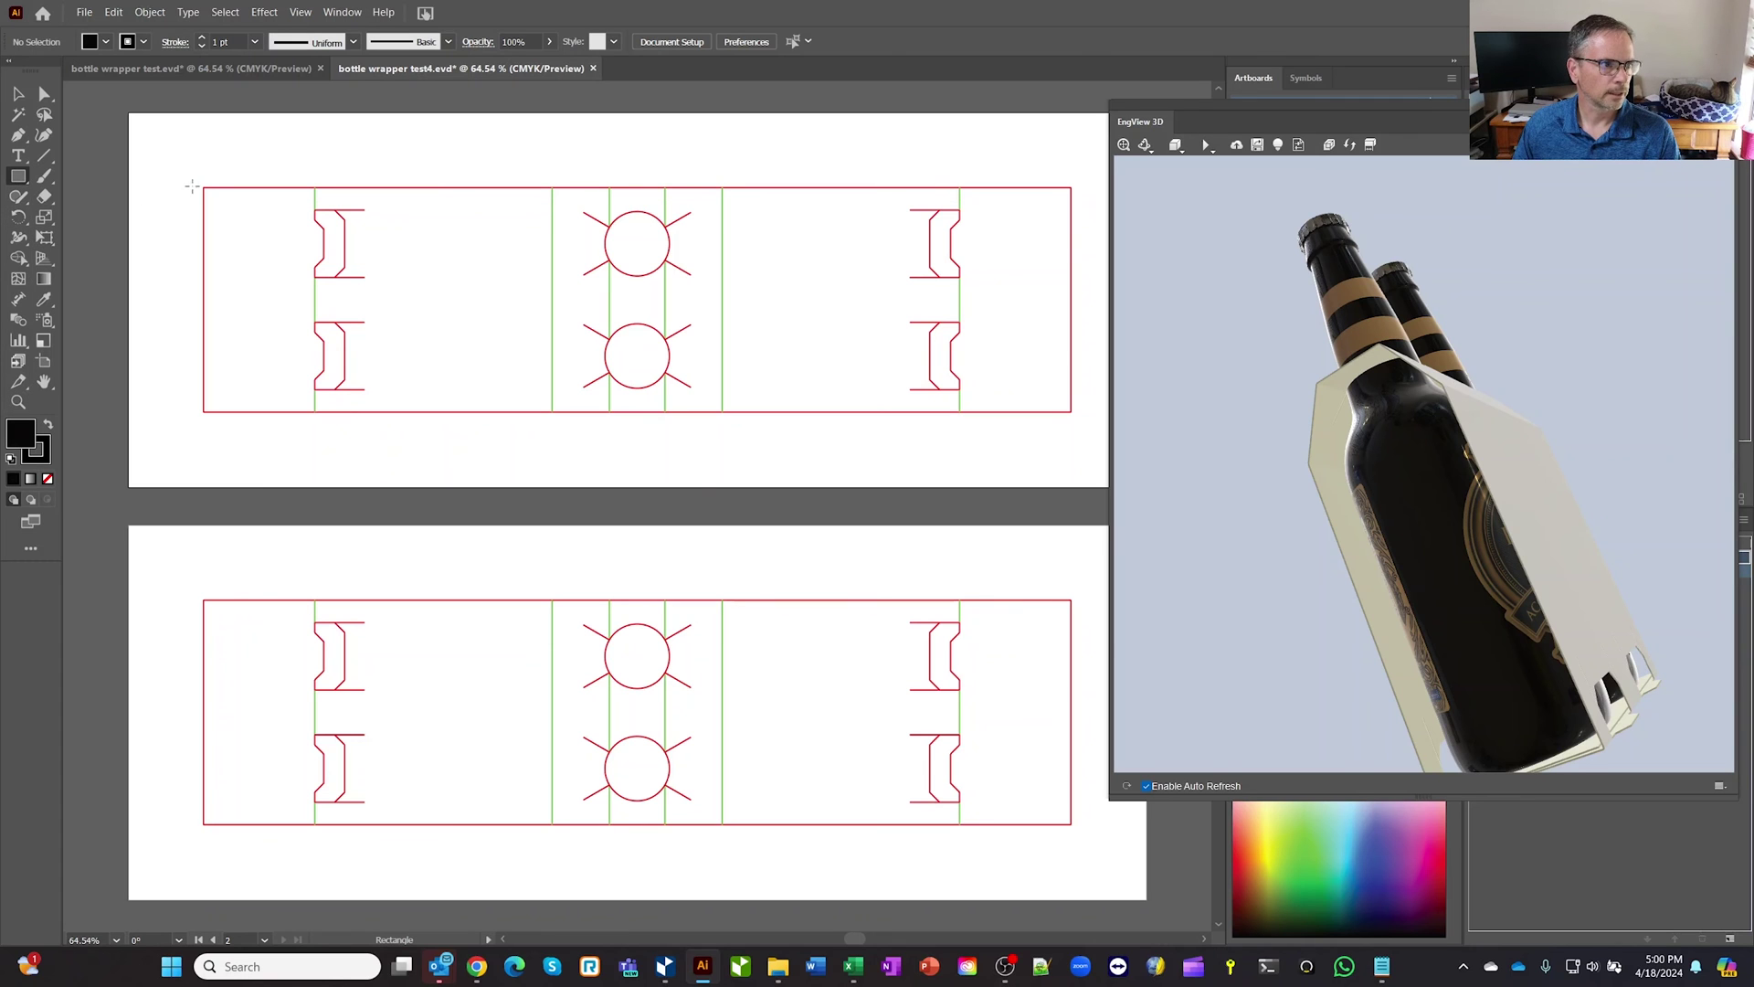
# - Draw a black-filled rectangle over the upper dieline and orbit the 3D preview
pyautogui.moveTo(191, 177); pyautogui.dragTo(1086, 425)
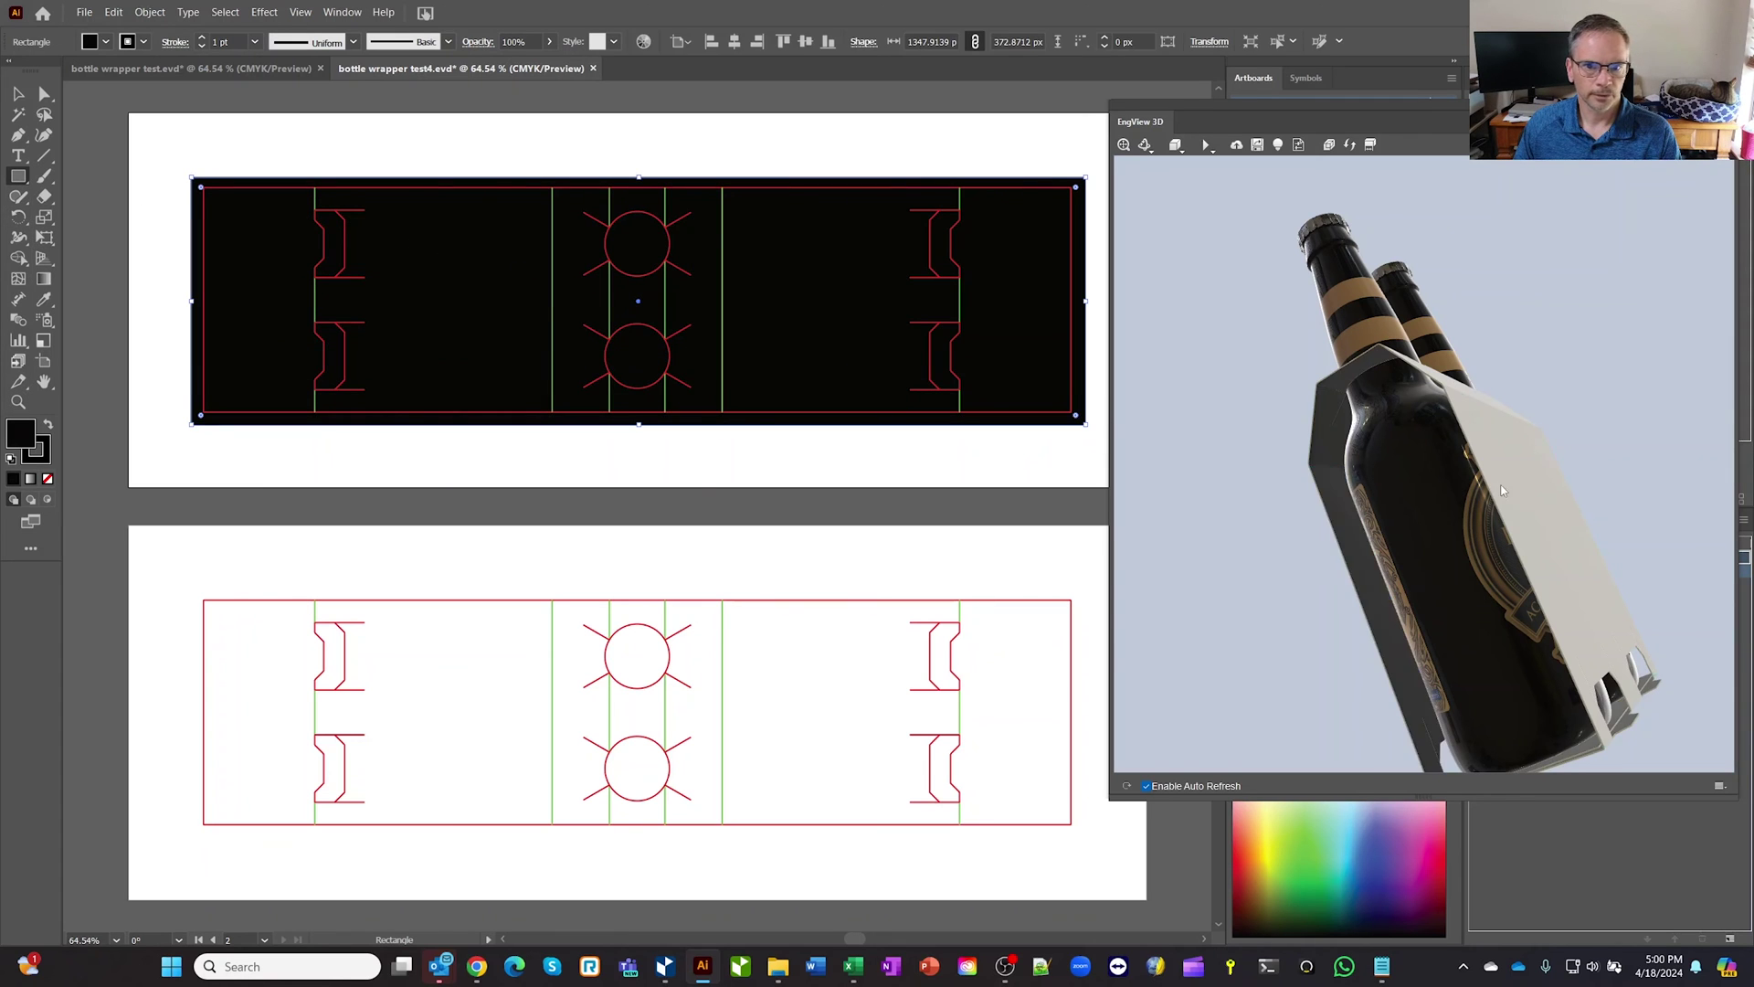
pyautogui.moveTo(1642, 494); pyautogui.dragTo(1206, 566)
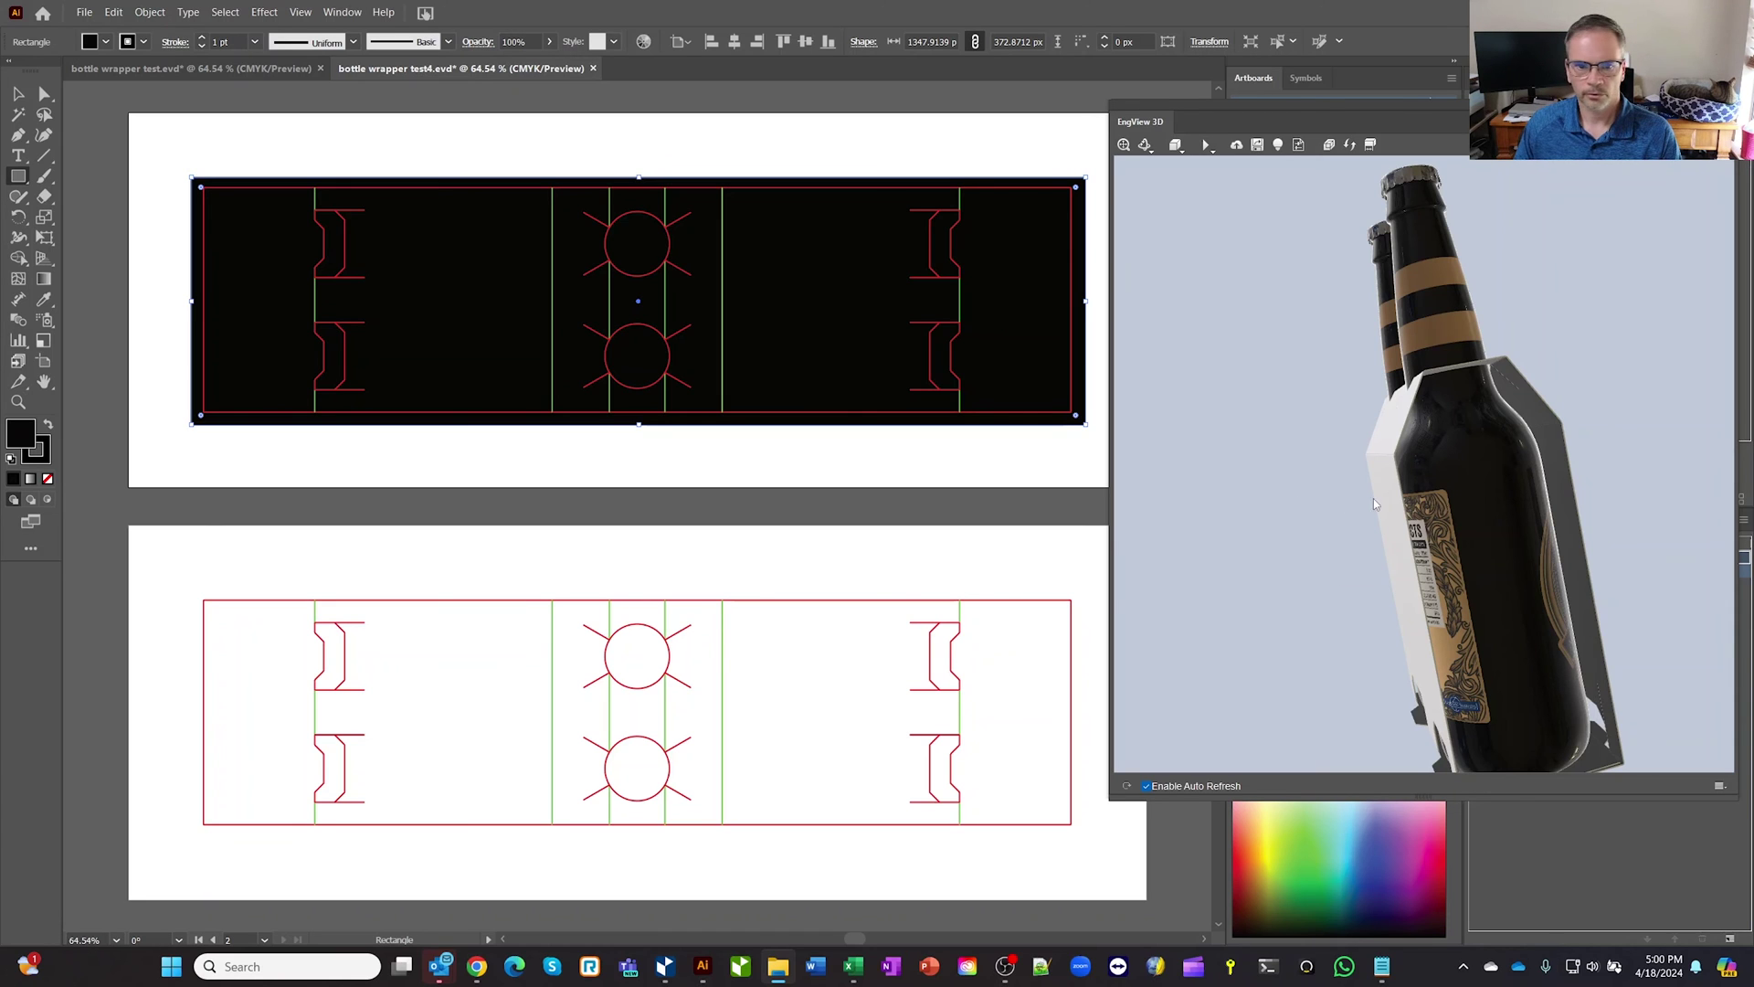
# - Place the Imperial Water label image and align it onto the lower dieline
pyautogui.moveTo(1375, 503); pyautogui.dragTo(137, 422)
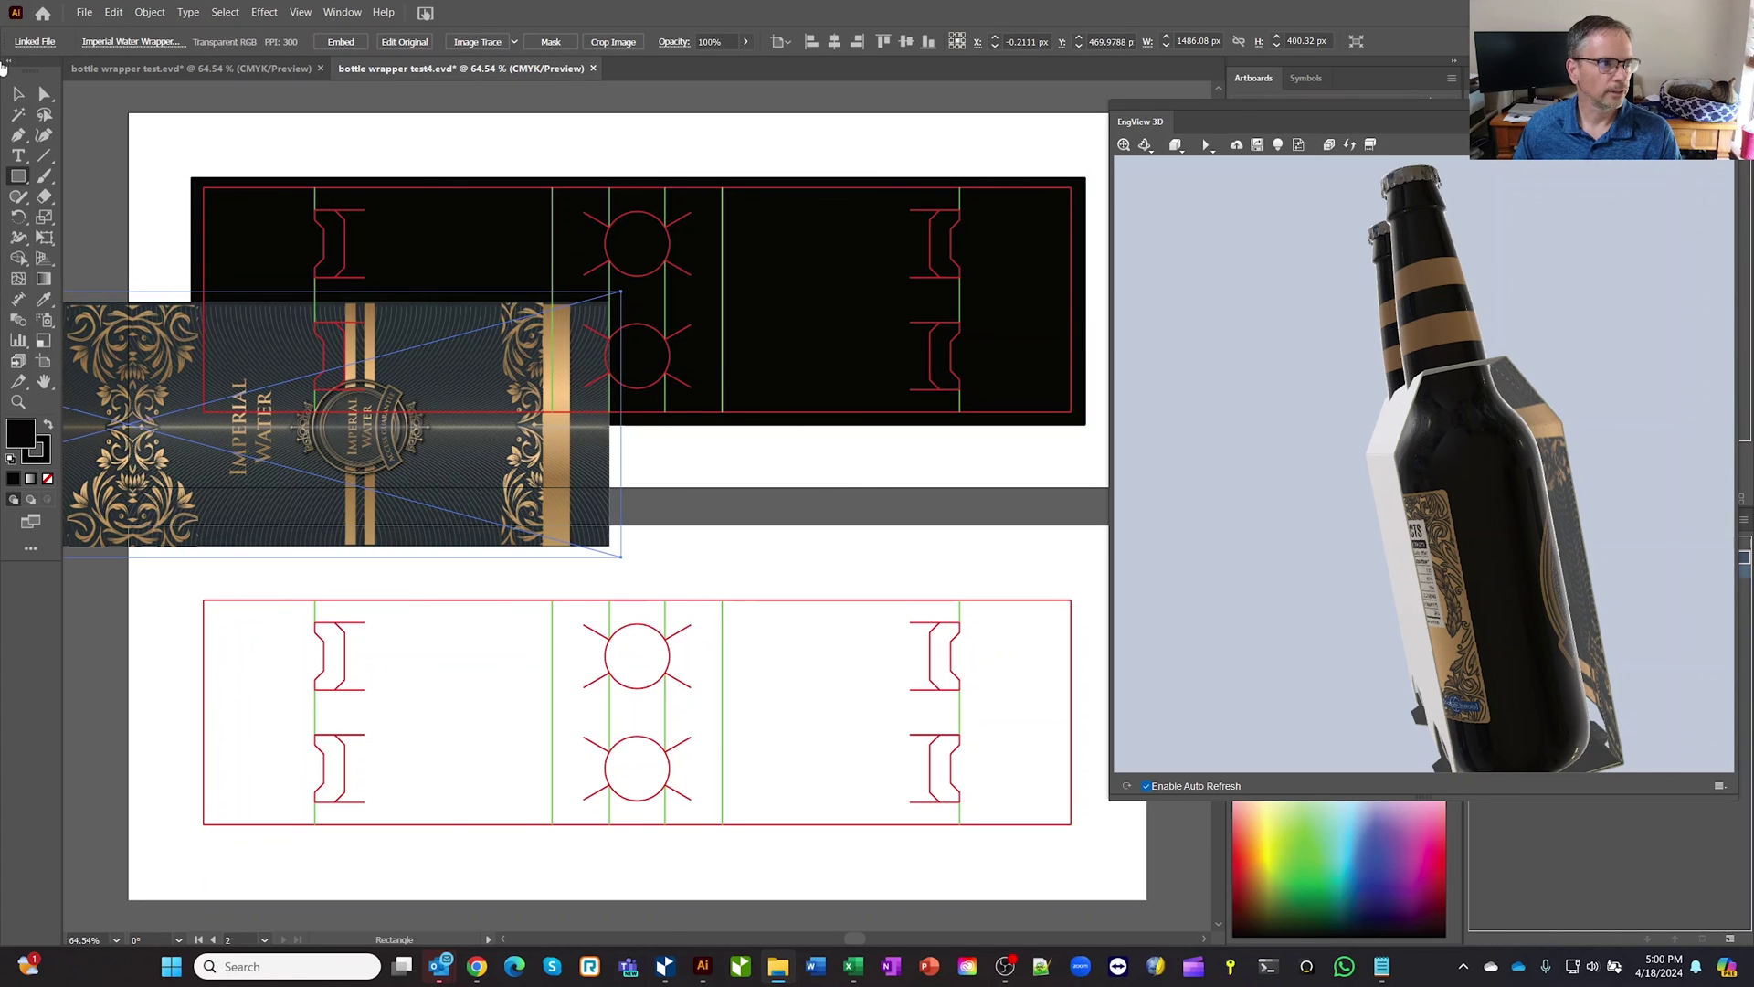
pyautogui.press('v')
pyautogui.moveTo(283, 356); pyautogui.dragTo(647, 478)
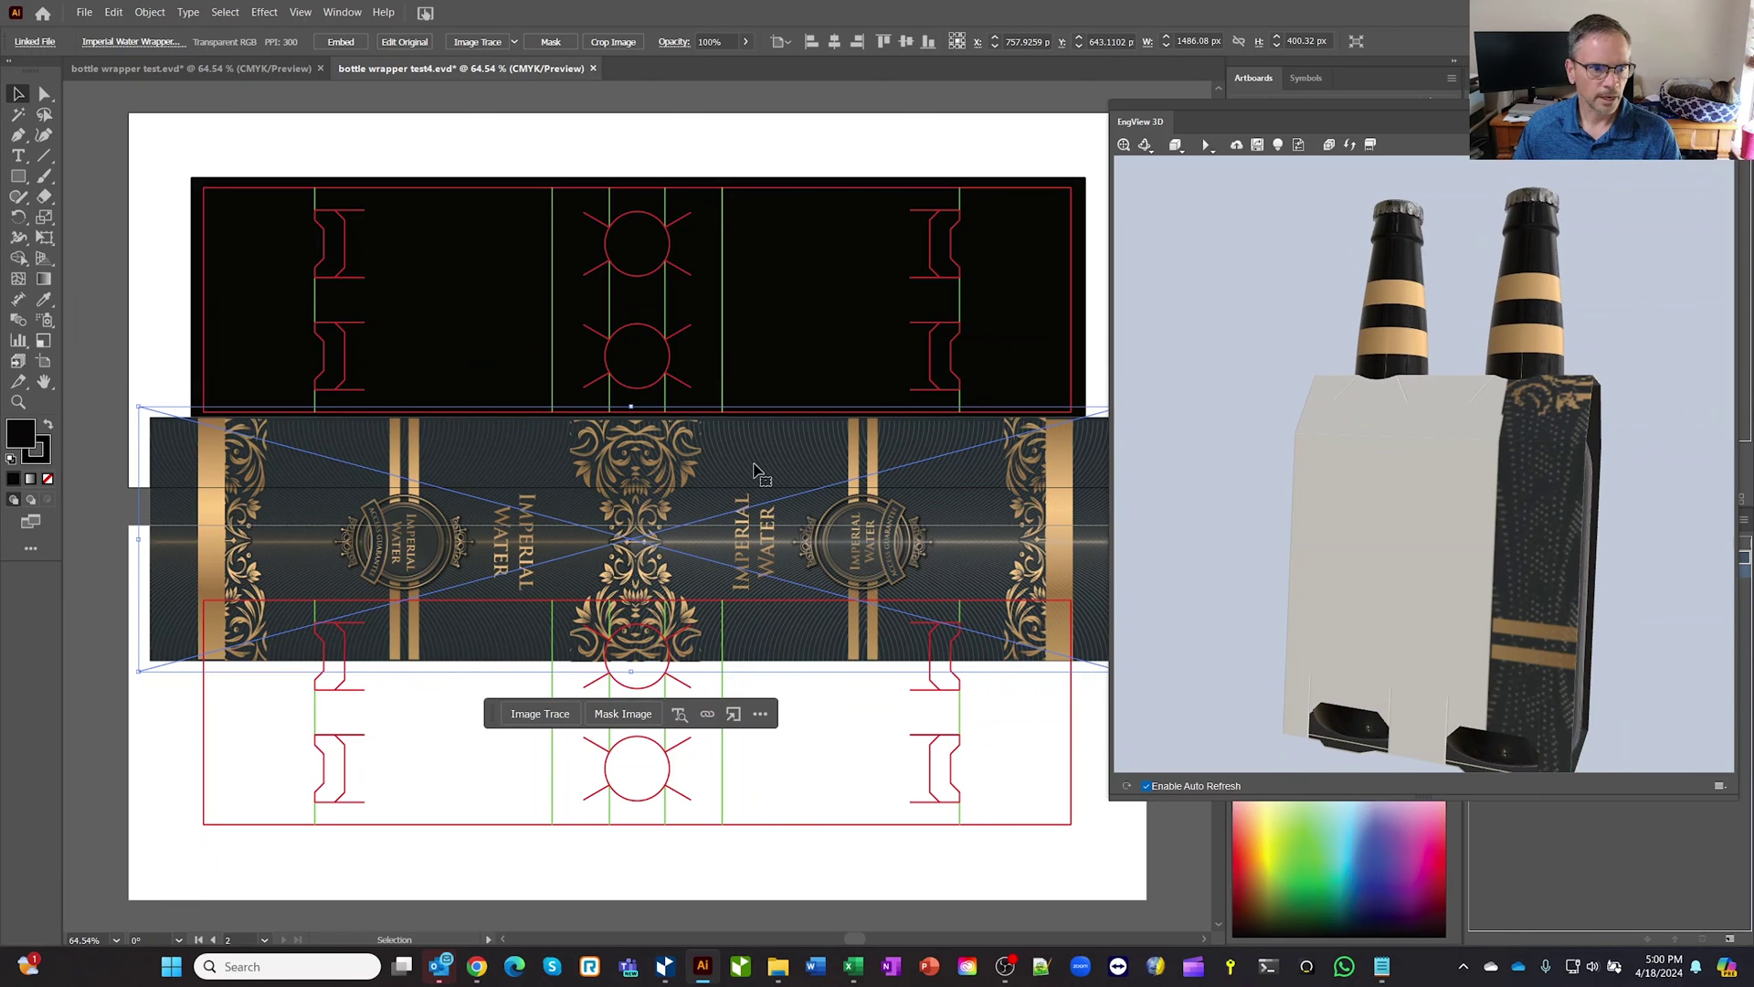
pyautogui.moveTo(754, 470); pyautogui.dragTo(756, 641)
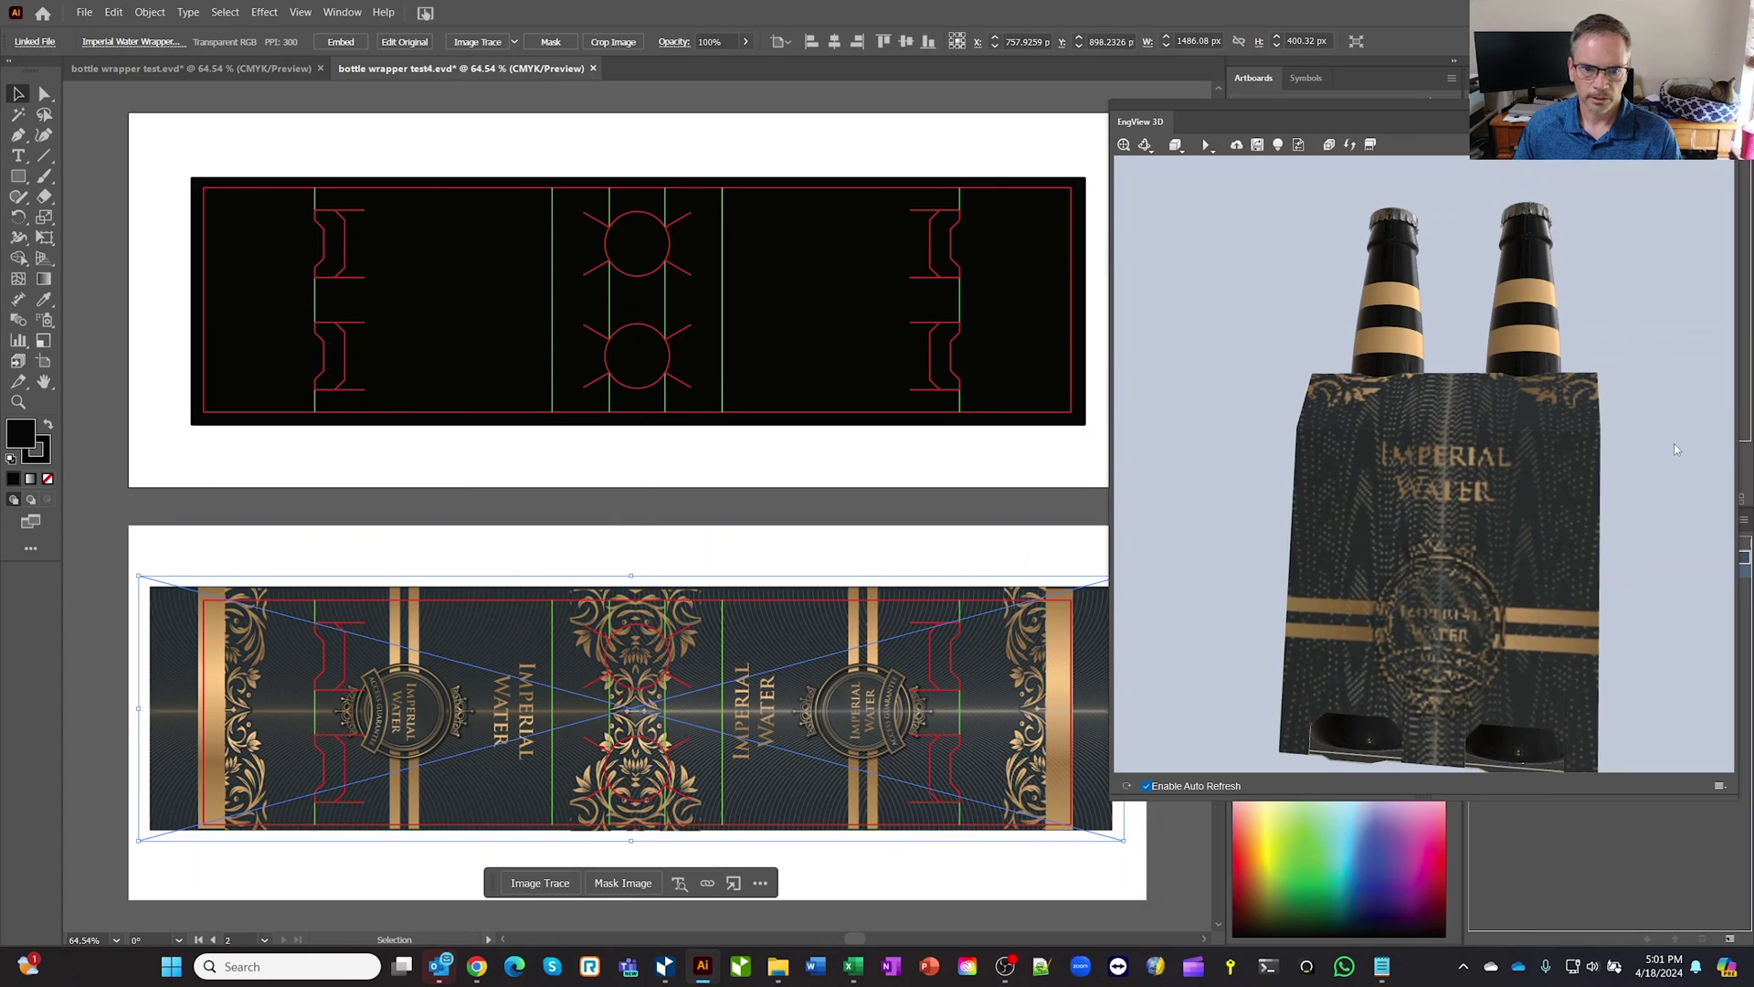
pyautogui.moveTo(740, 599); pyautogui.dragTo(742, 603)
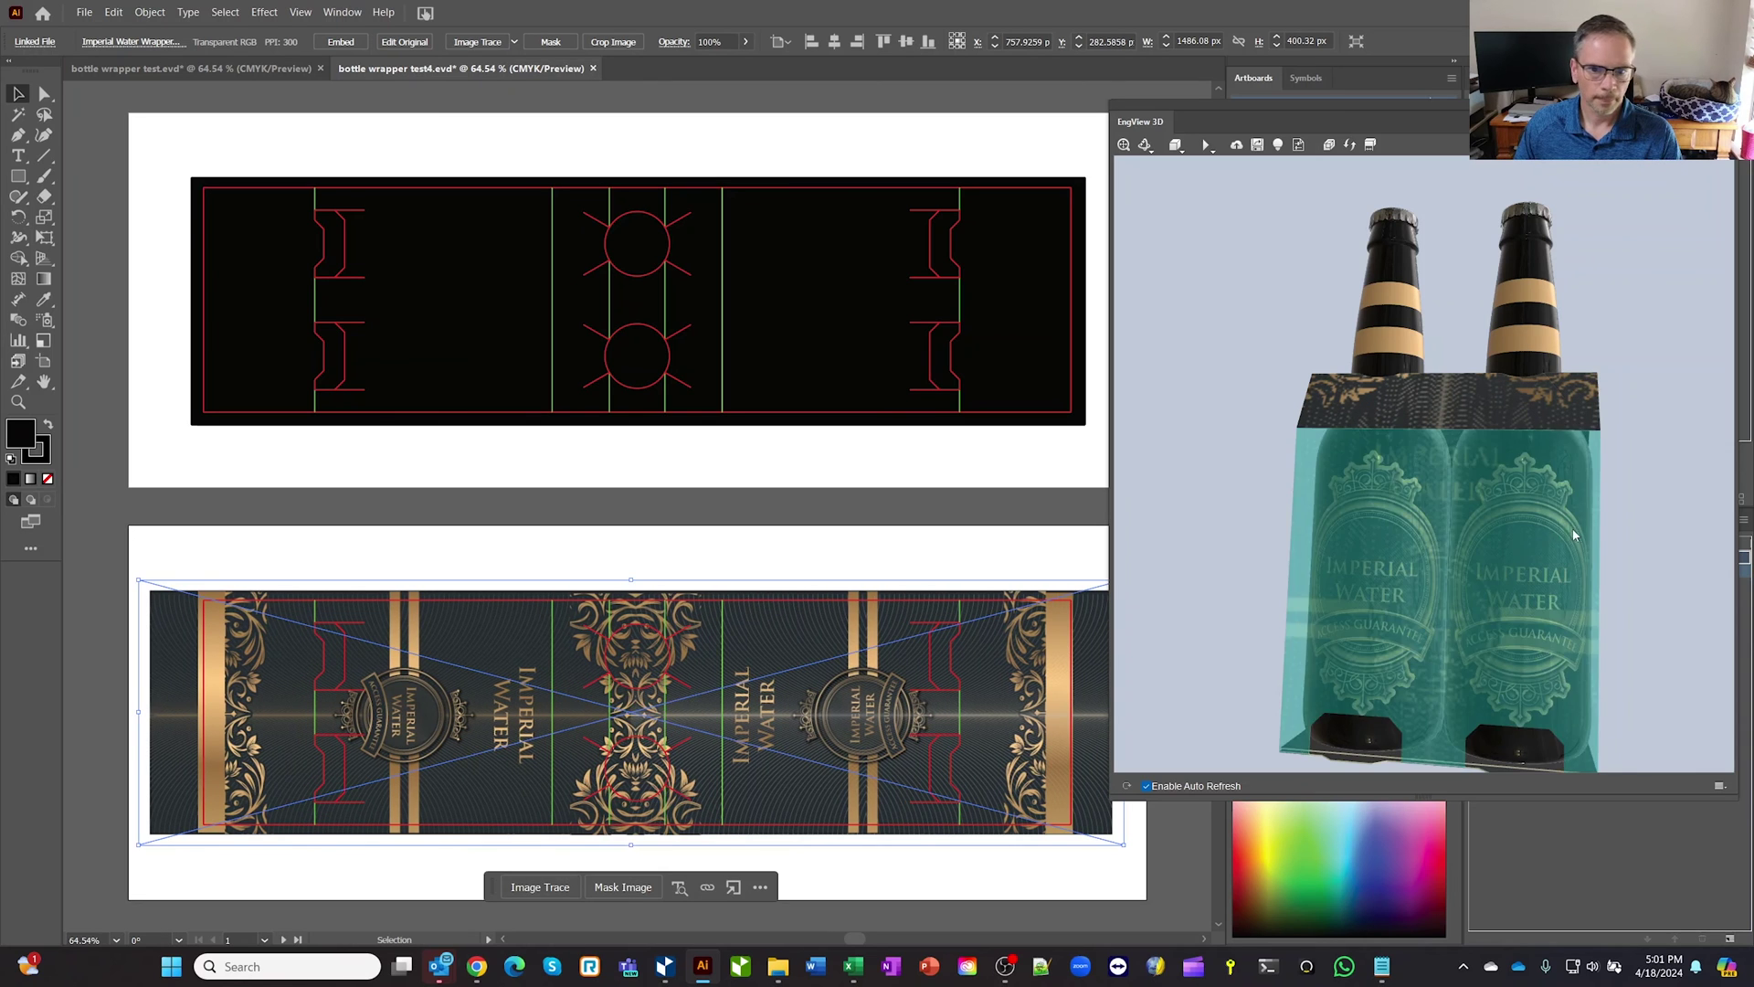
# - Orbit the 3D preview to a tilted top-down view and bring up its extra options
pyautogui.moveTo(1647, 525); pyautogui.dragTo(1670, 530)
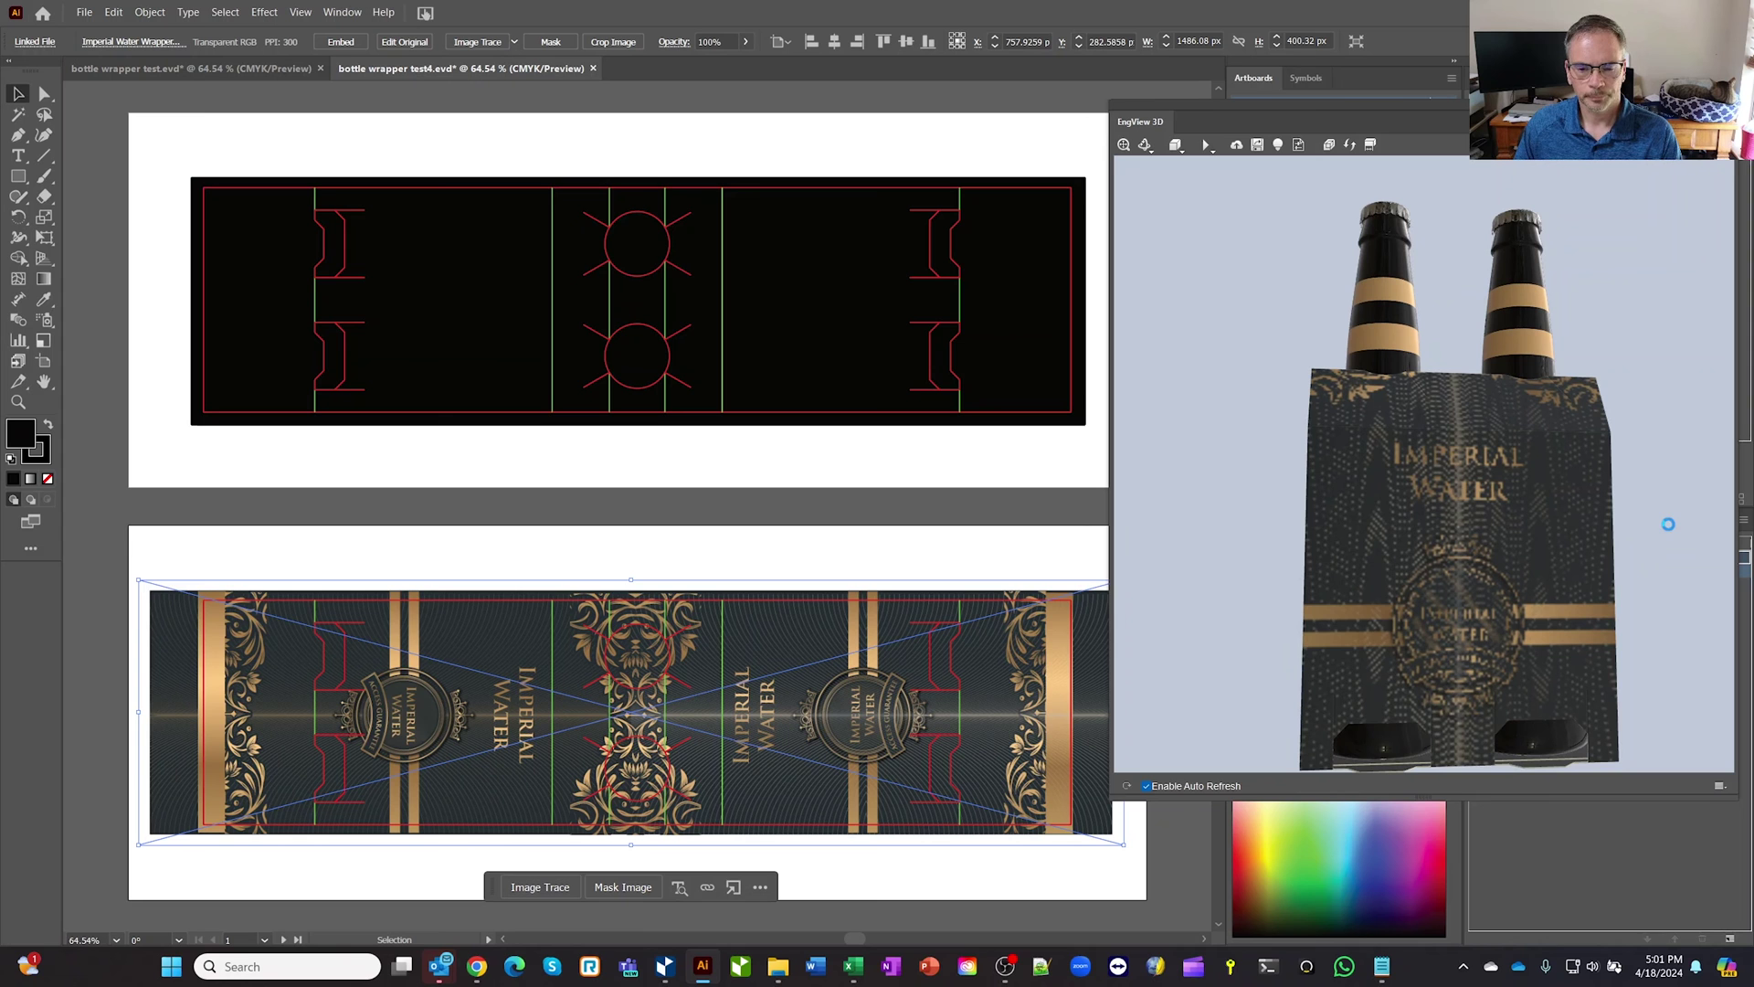
pyautogui.moveTo(1668, 523); pyautogui.dragTo(1440, 482)
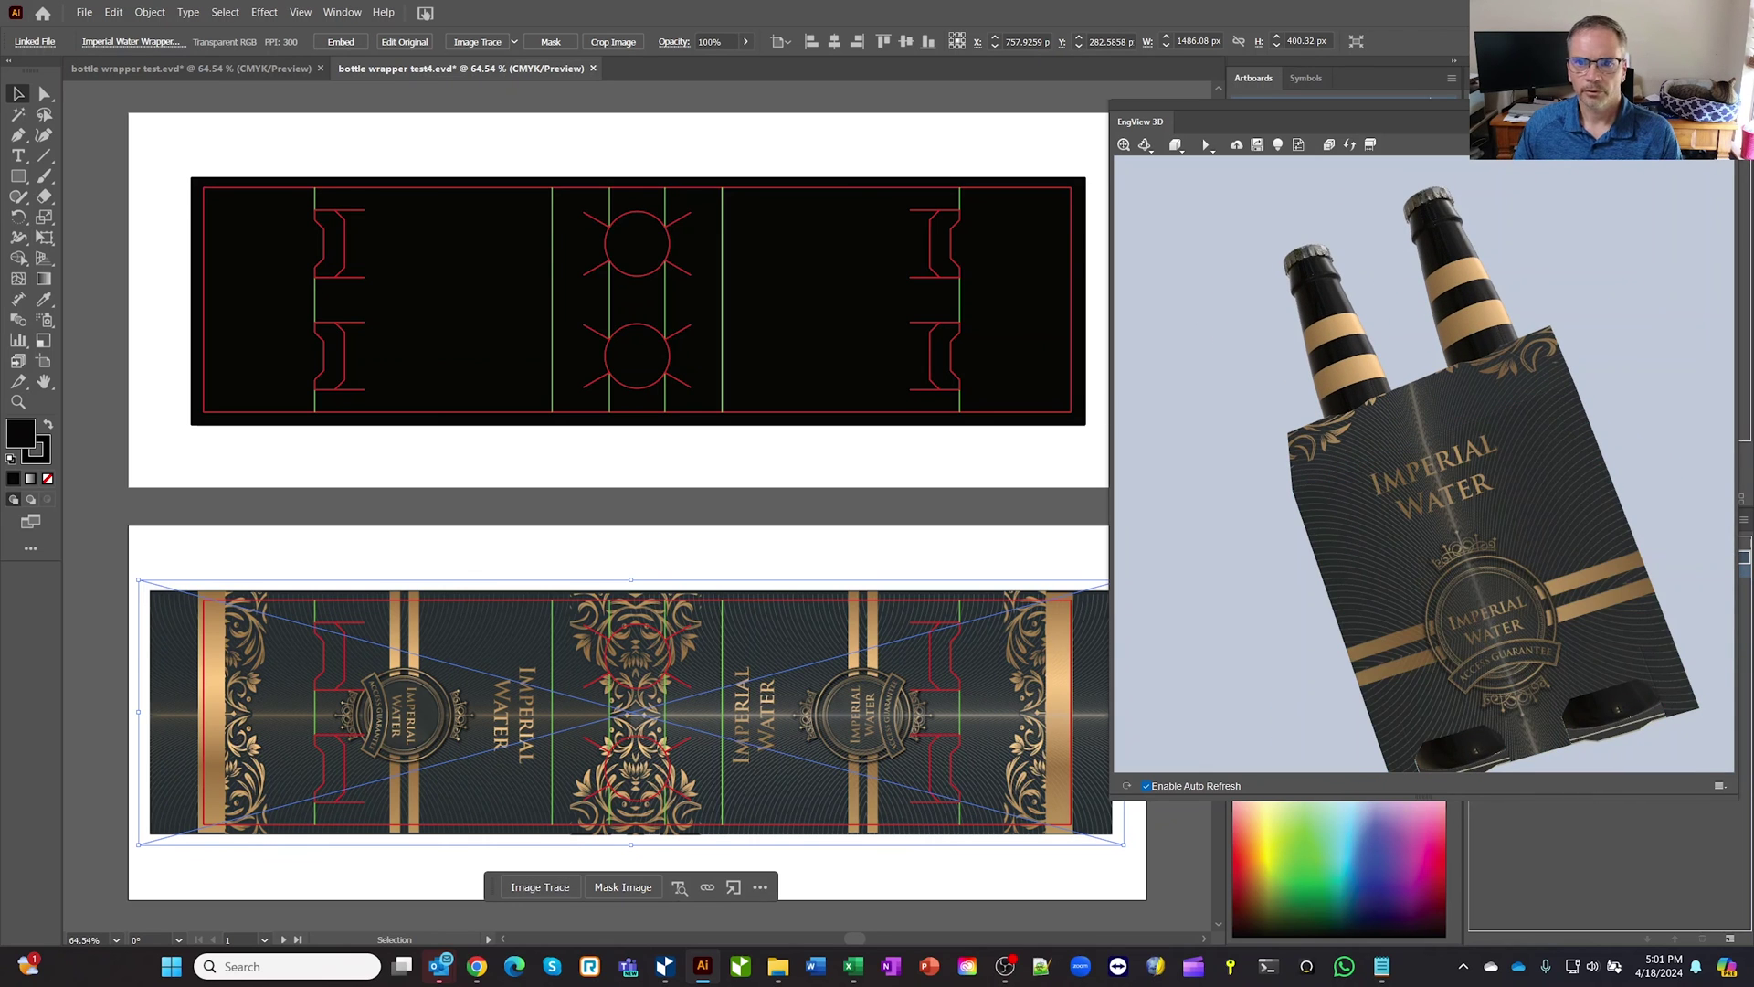
pyautogui.rightClick(1487, 147)
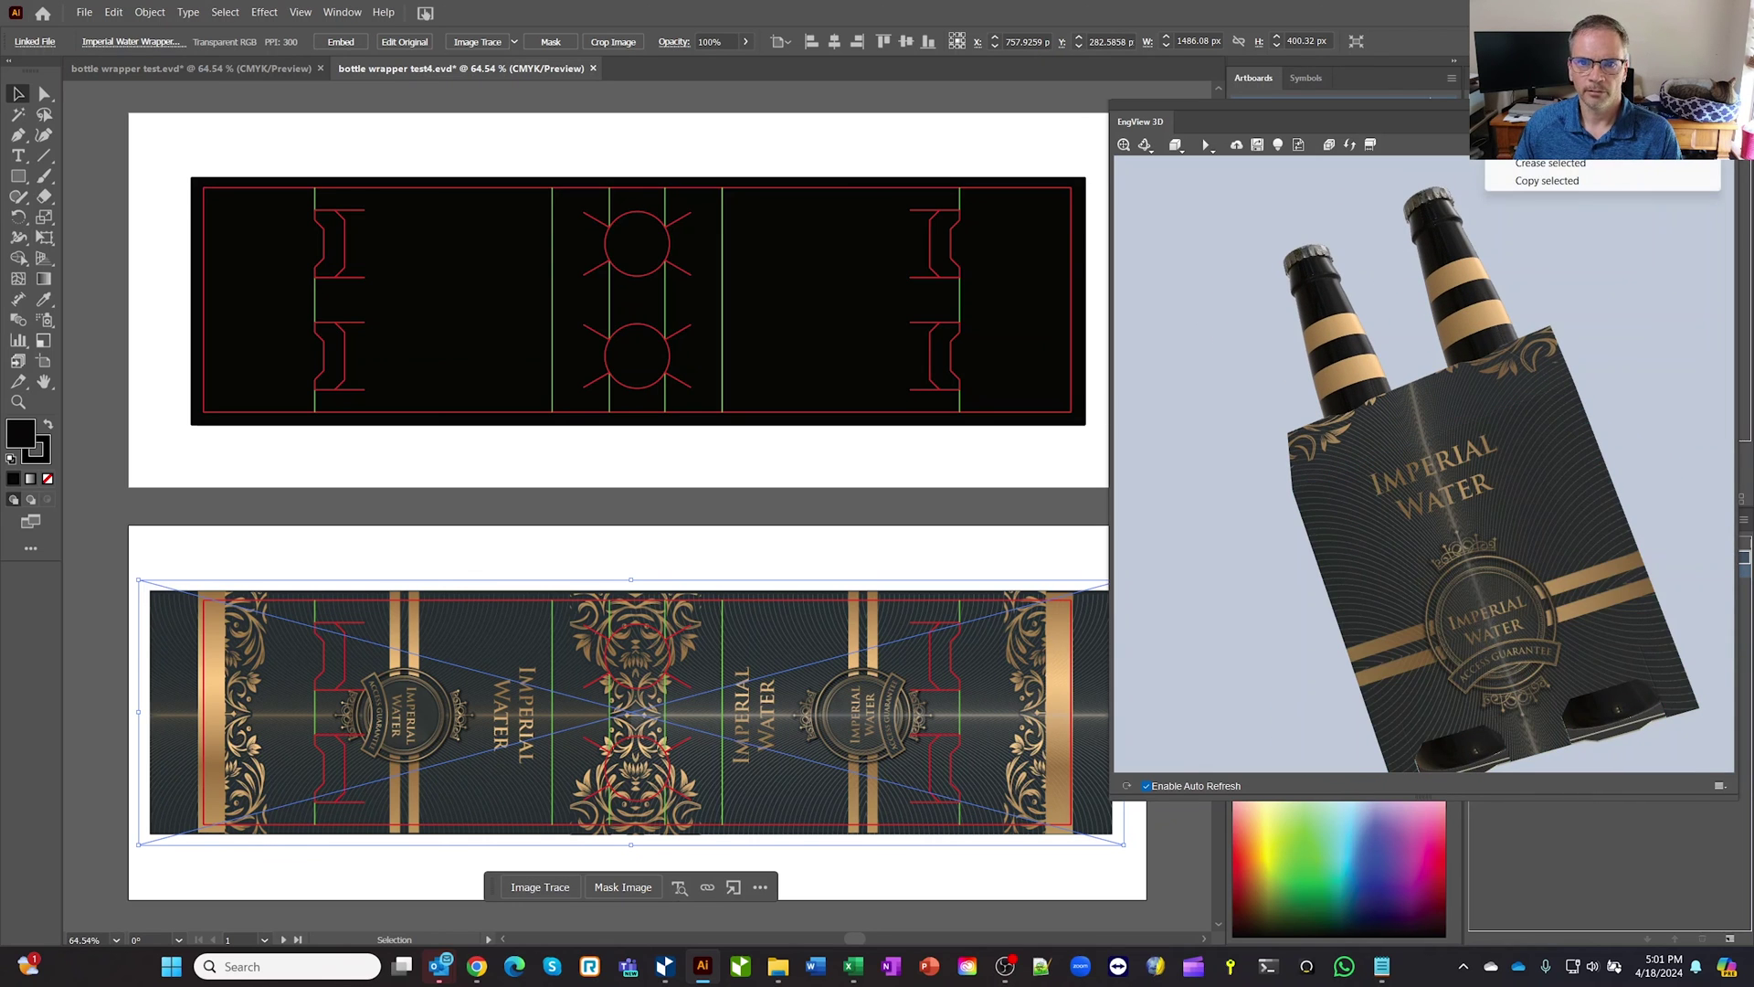
# - Dismiss the preview options, show the carton in 3D, and start exporting the animation
pyautogui.click(1699, 181)
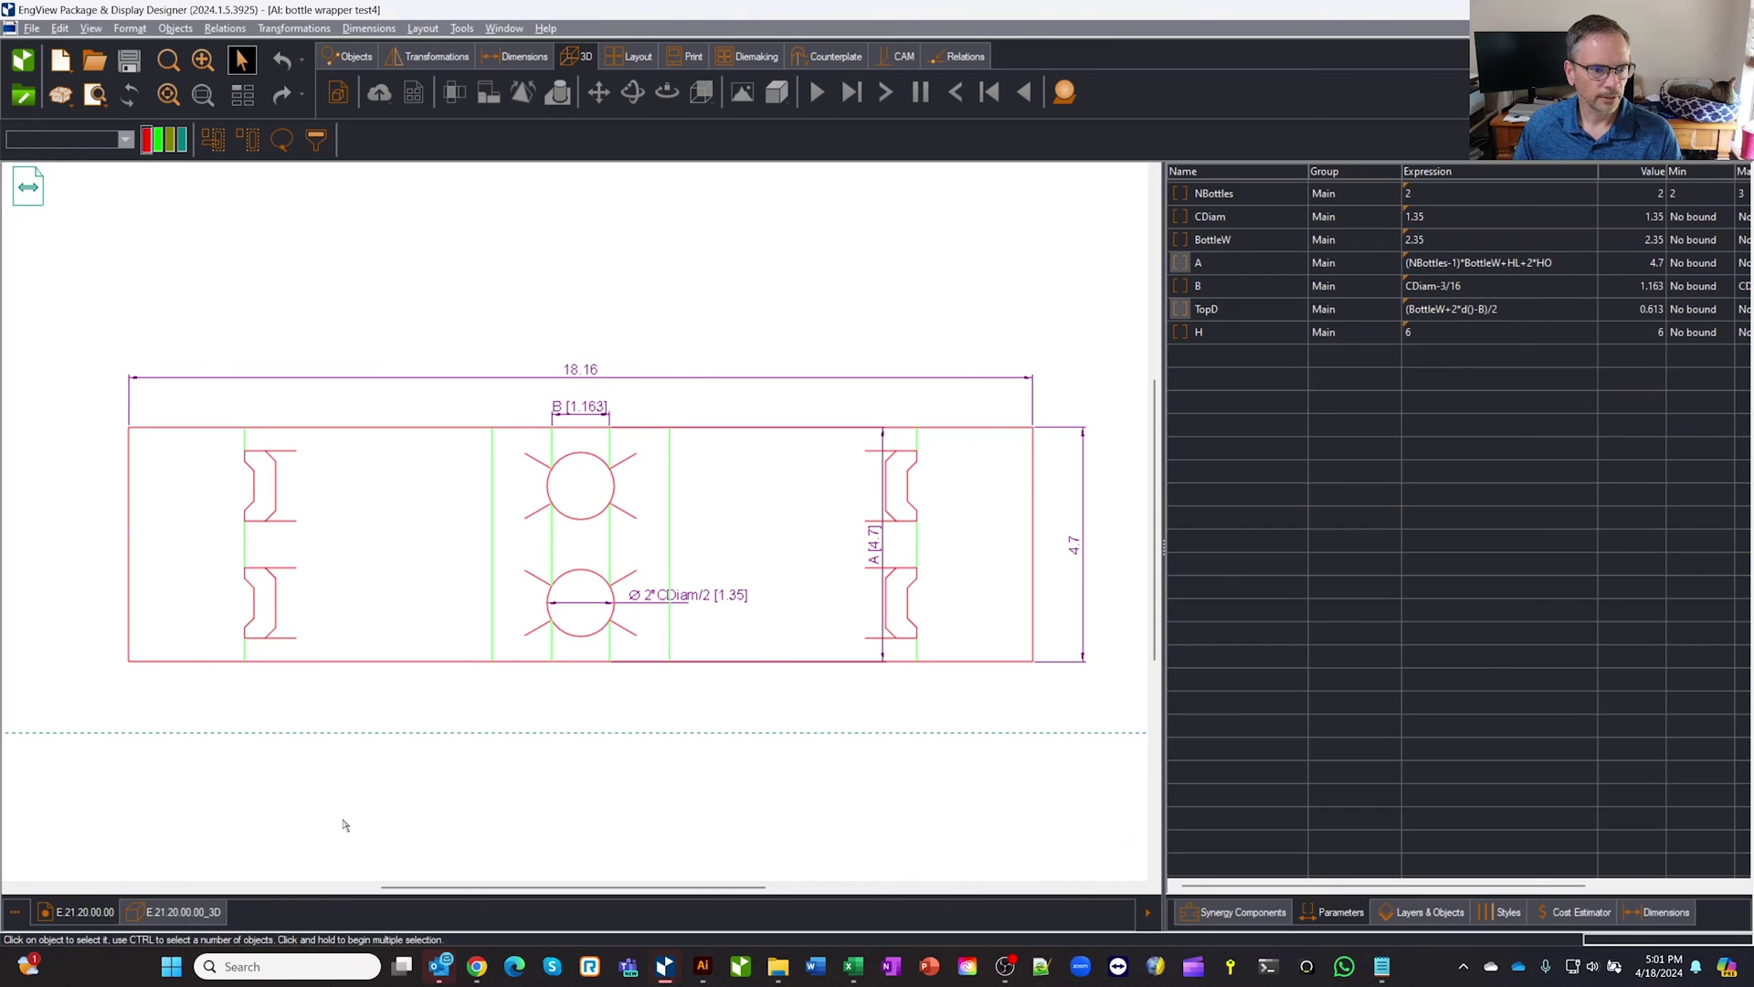
pyautogui.click(175, 912)
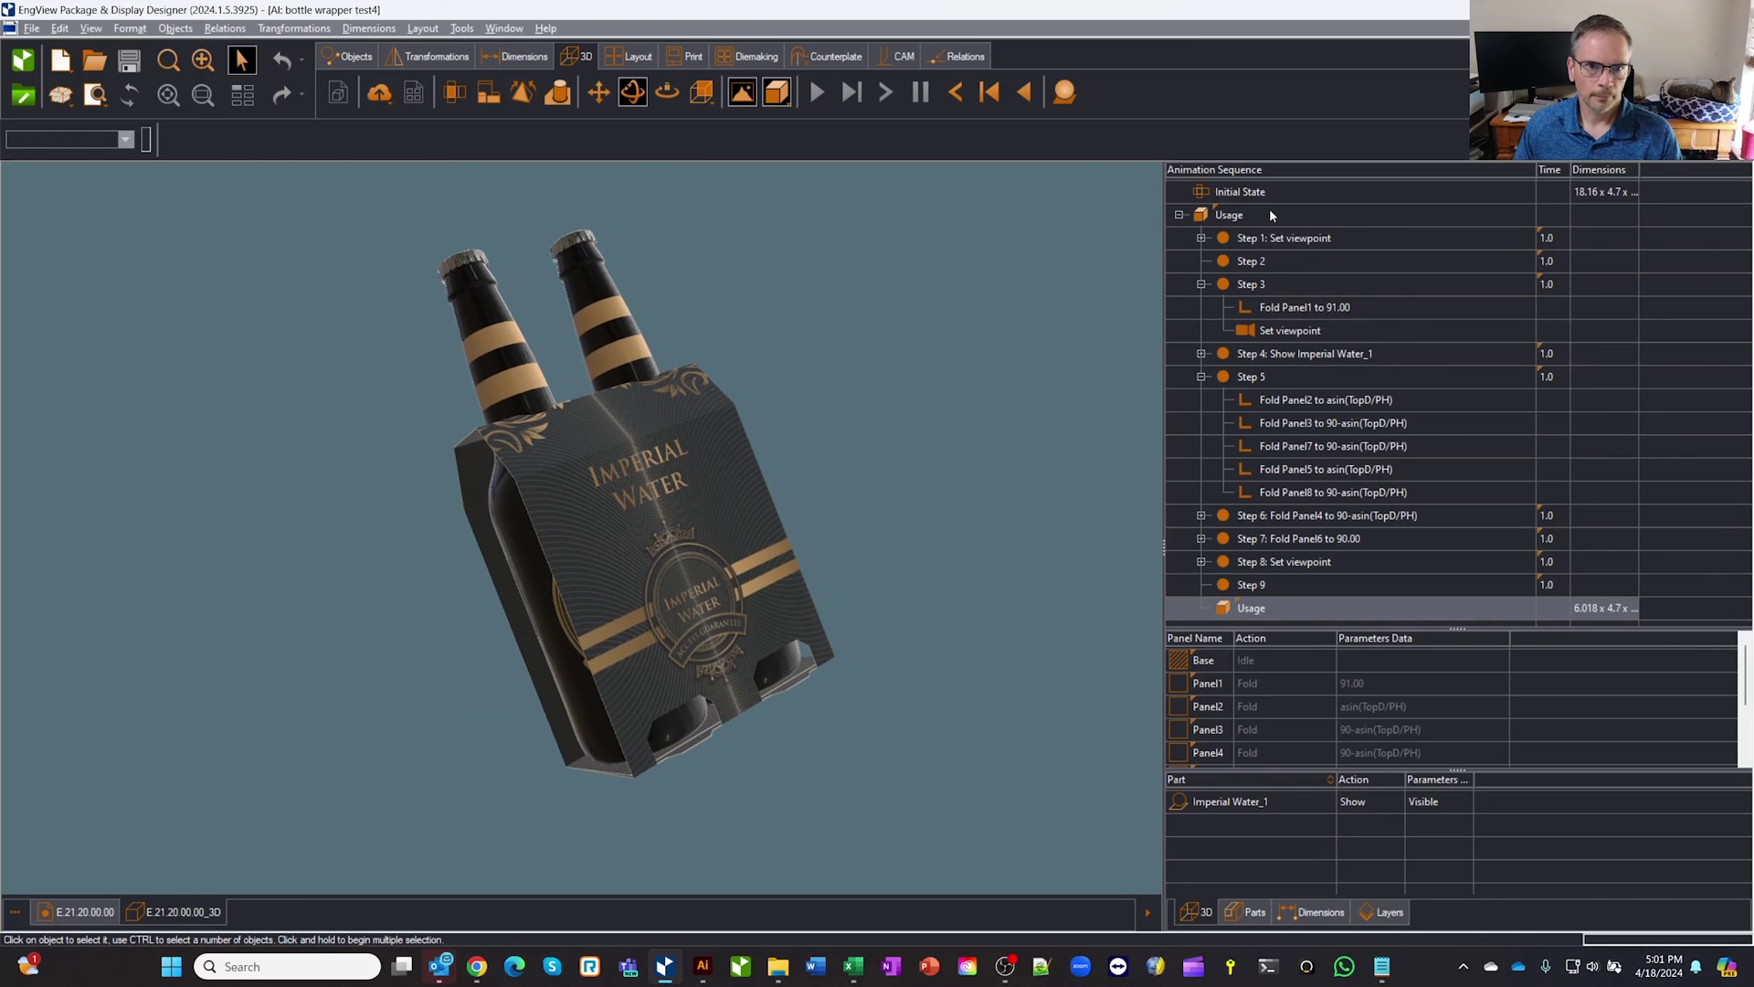
pyautogui.click(32, 28)
pyautogui.click(54, 254)
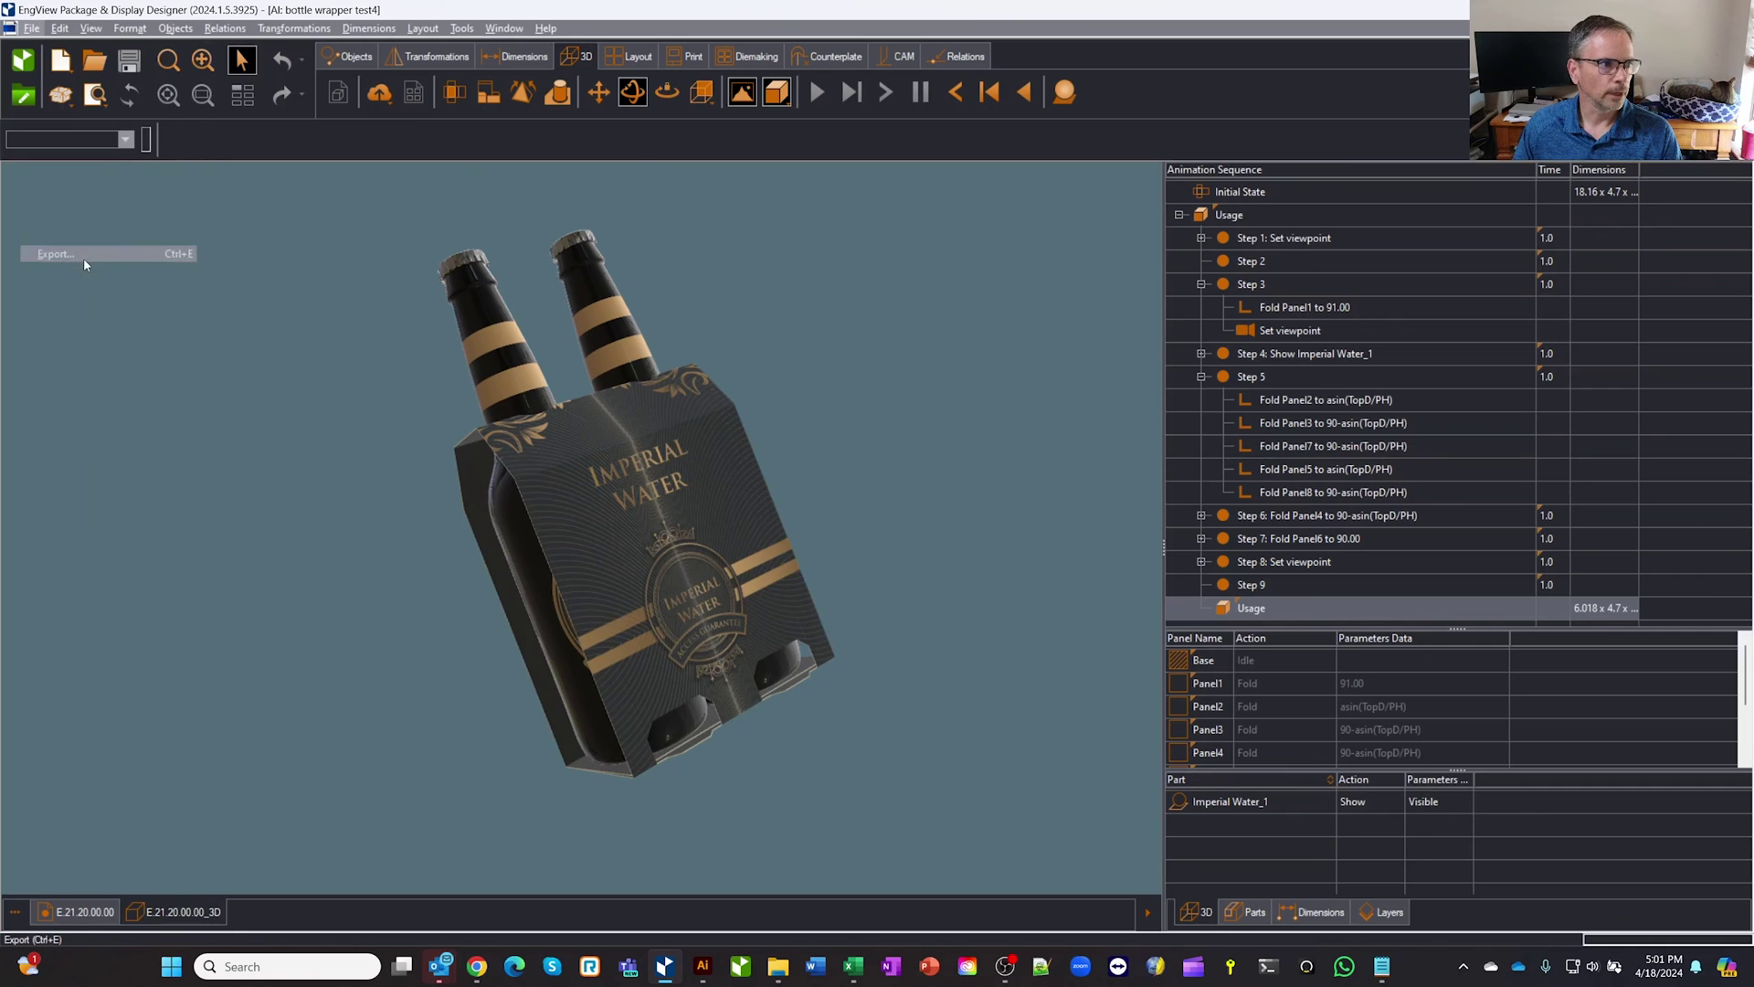
# - Export the folding animation to file as bottle wrapper test4.mp4 at Full HD 1080p
pyautogui.click(837, 490)
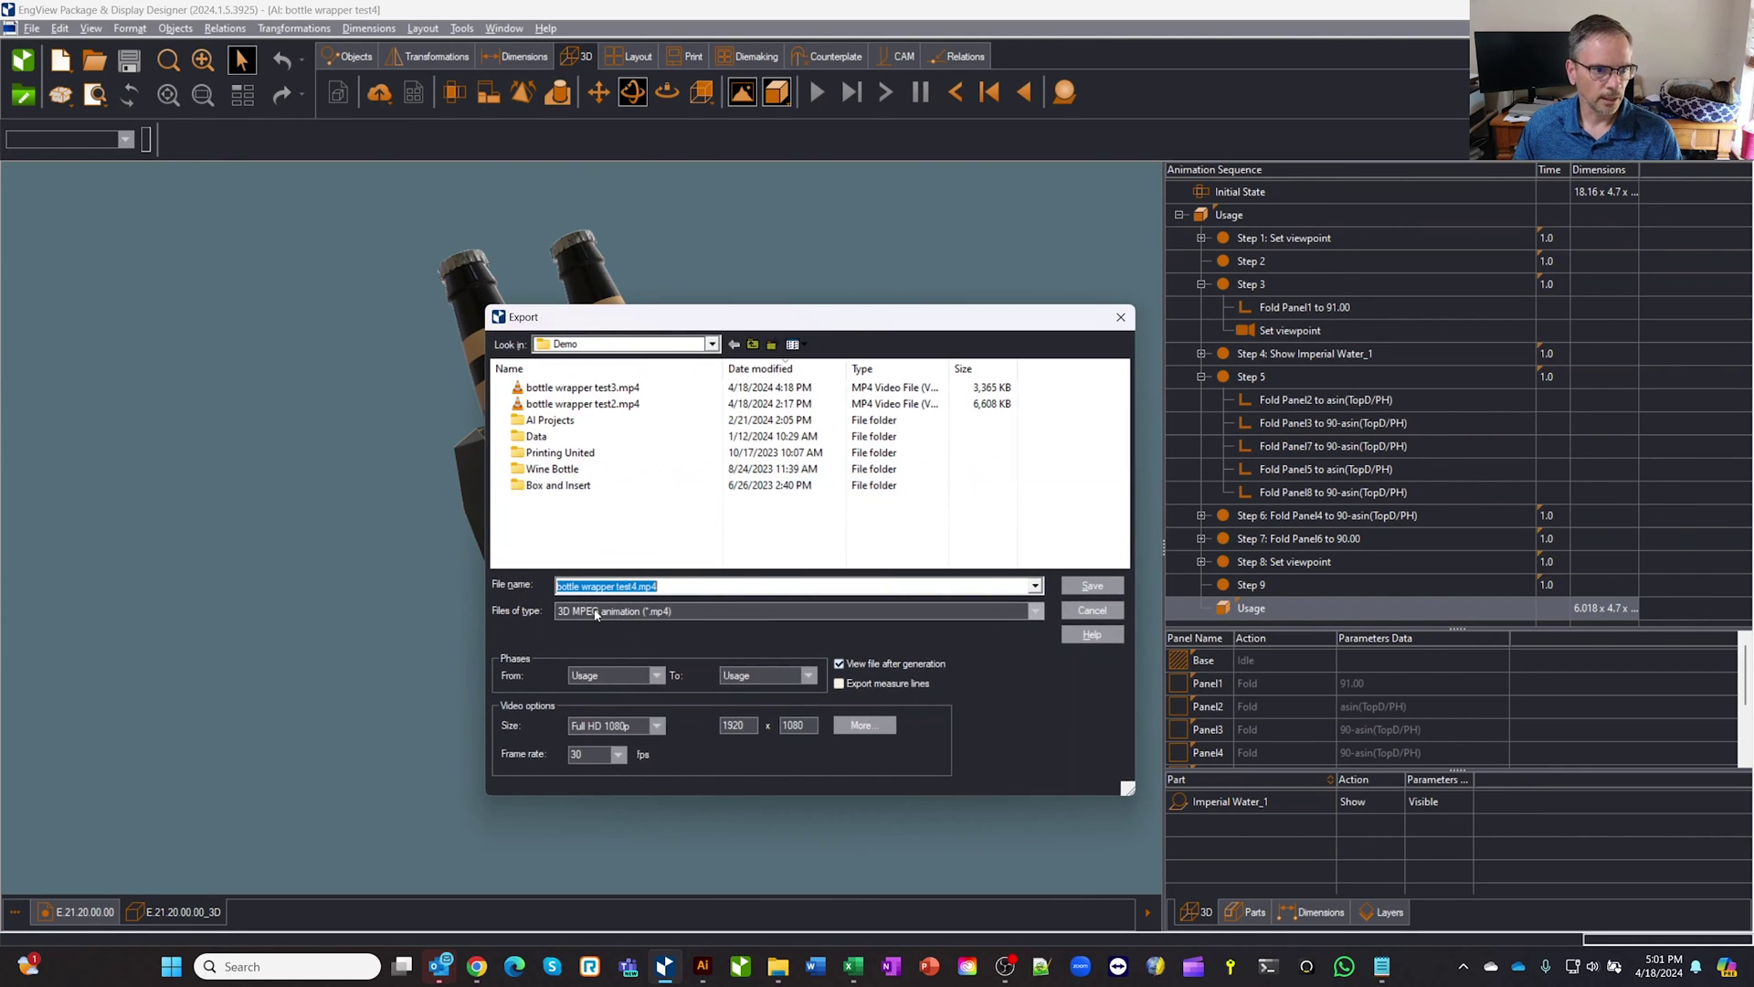
pyautogui.click(620, 726)
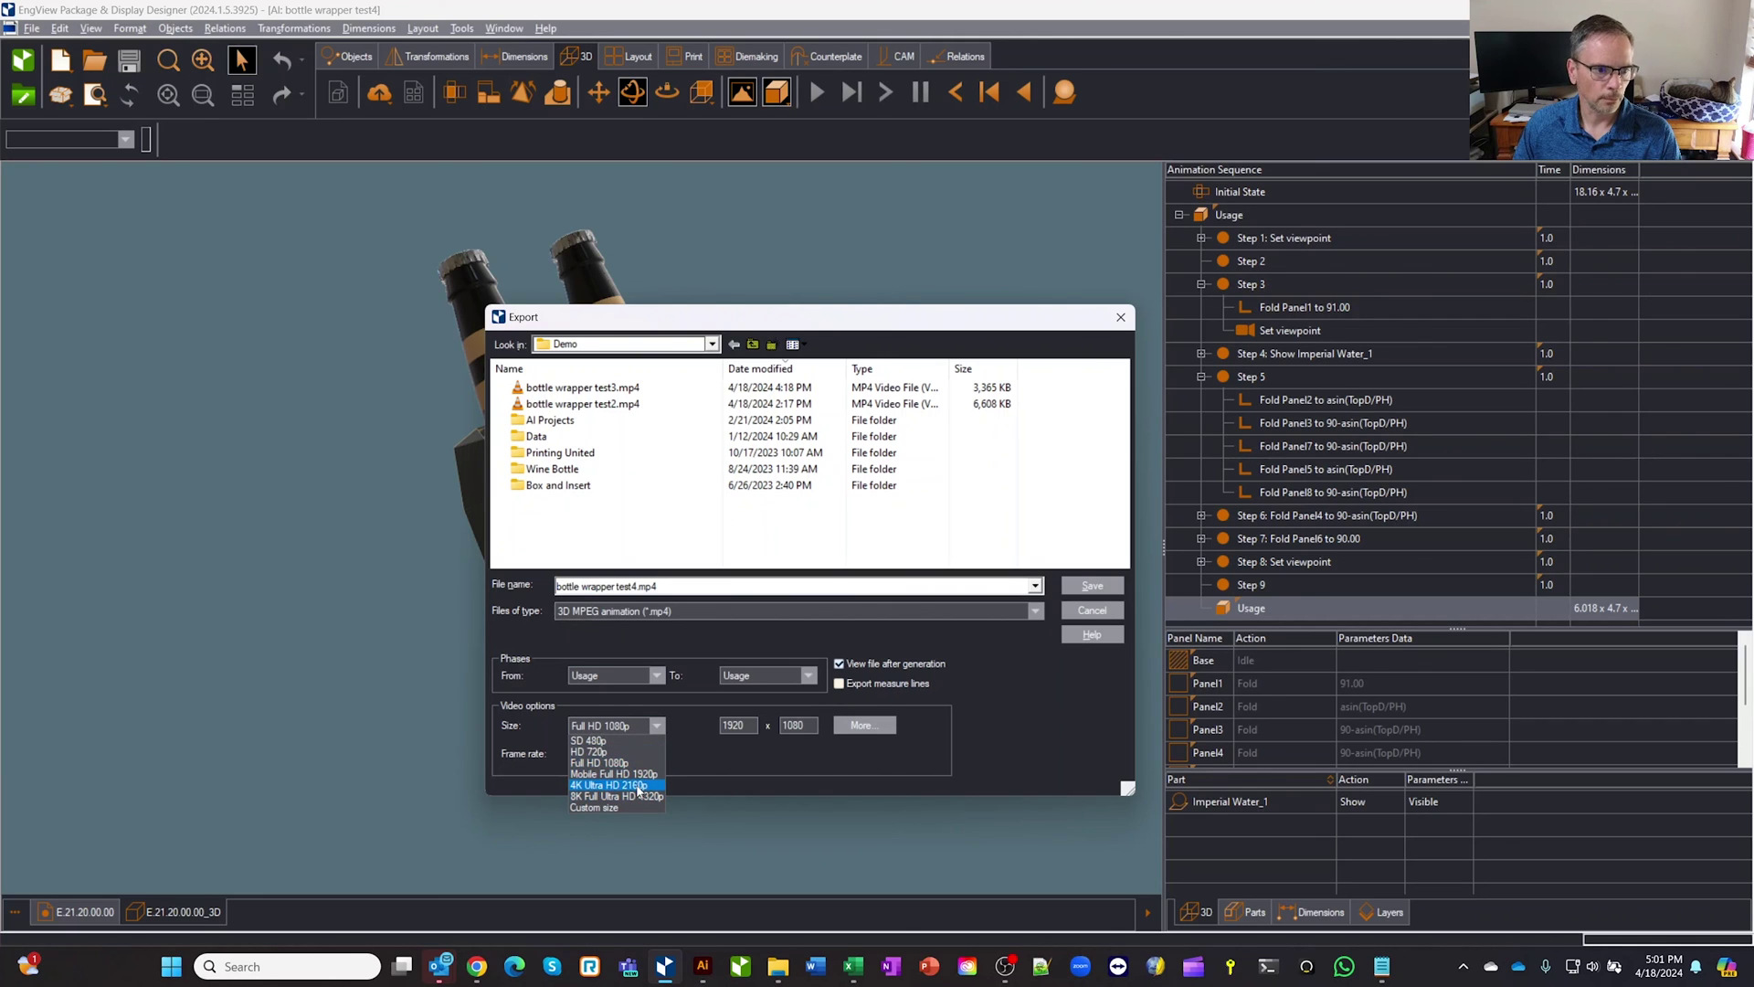
pyautogui.click(629, 761)
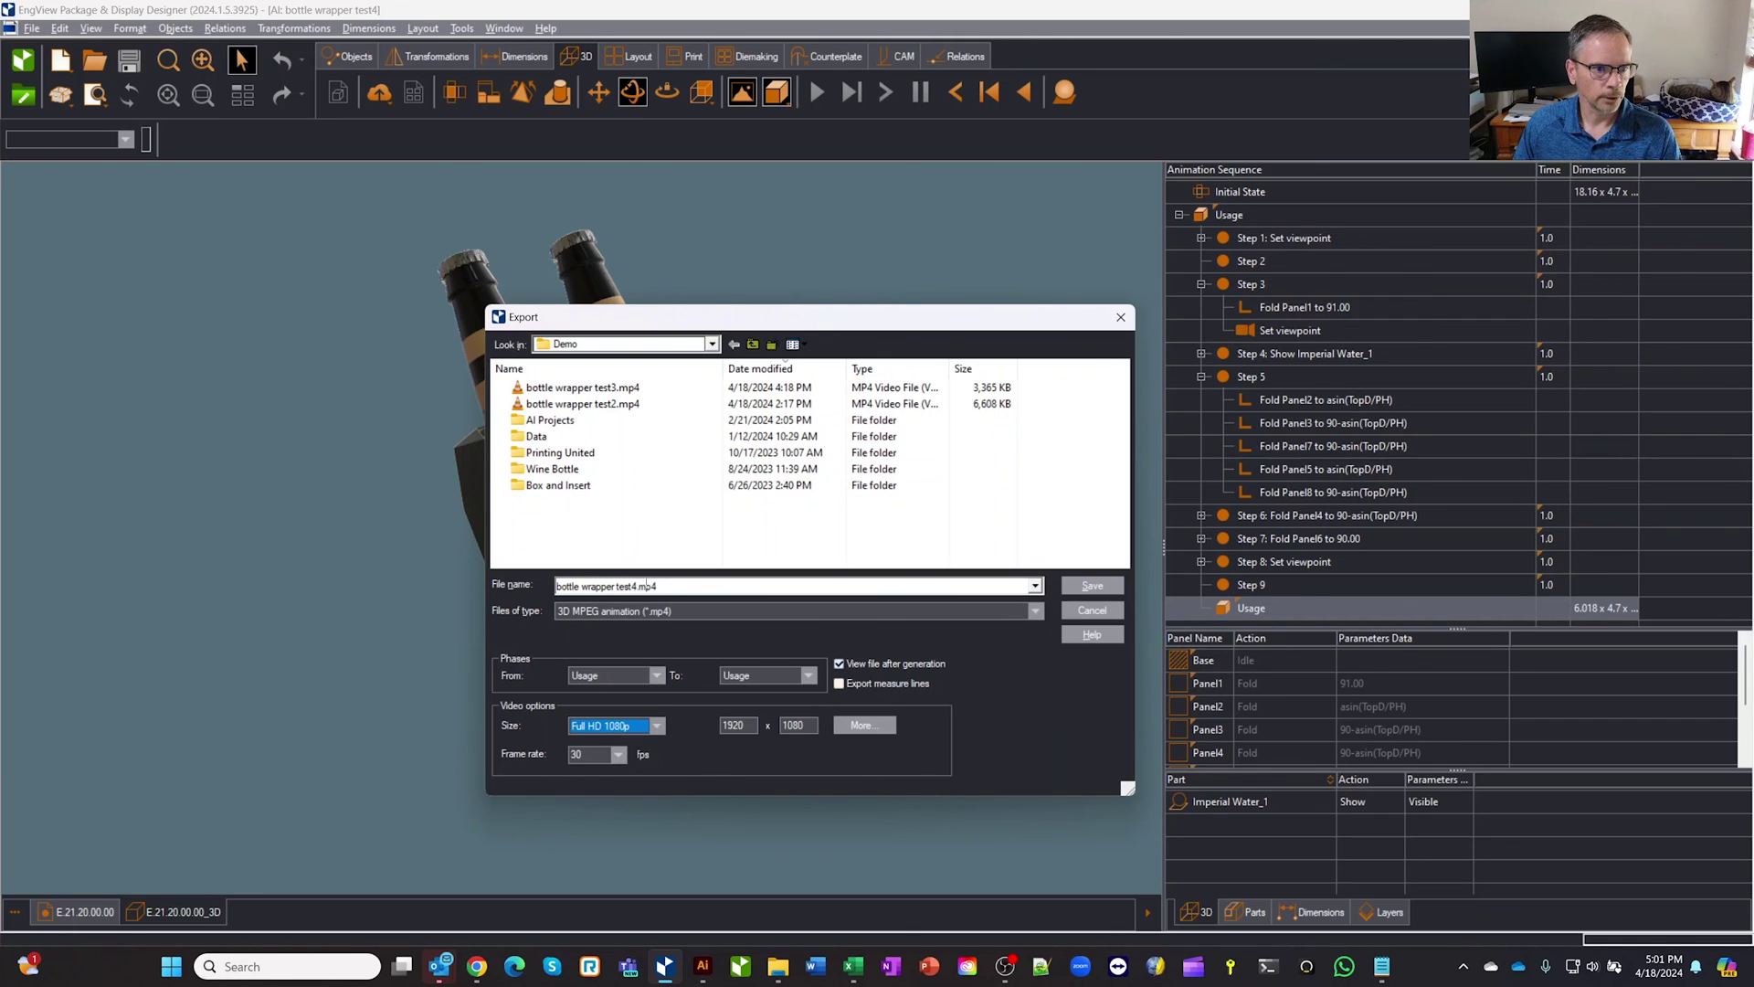
pyautogui.click(1092, 584)
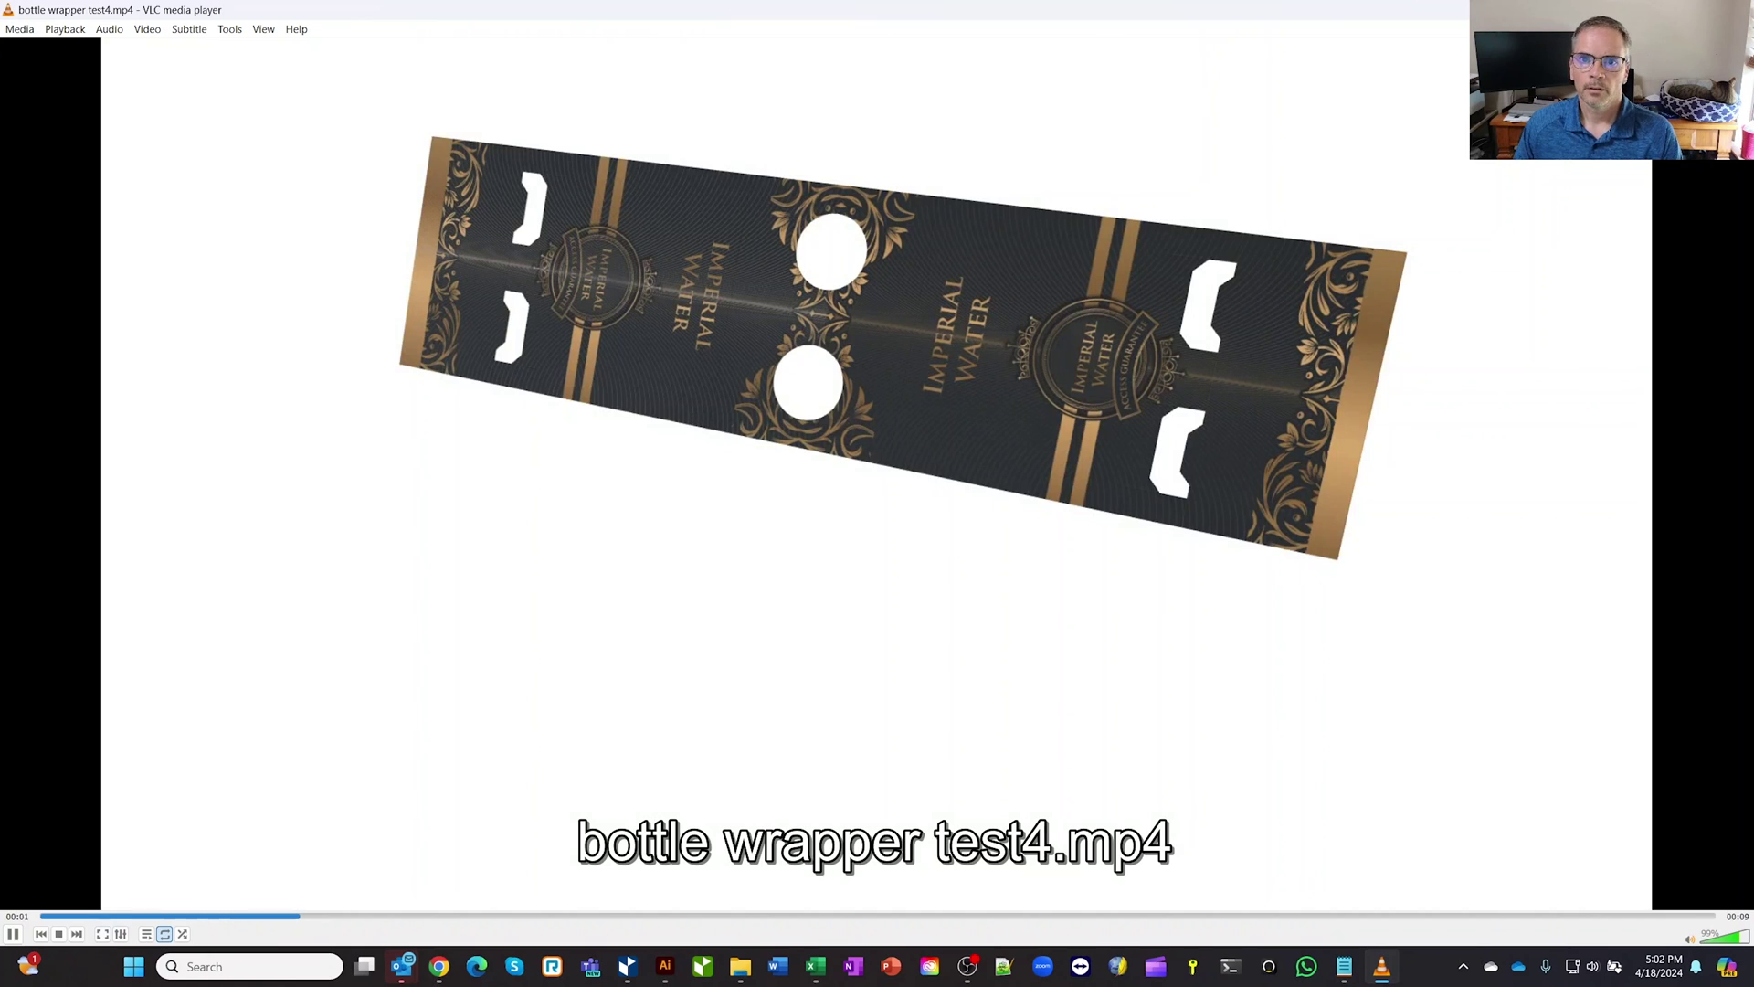
# - Close VLC after watching the exported bottle wrapper video
pyautogui.hotkey('ctrl', 'q')
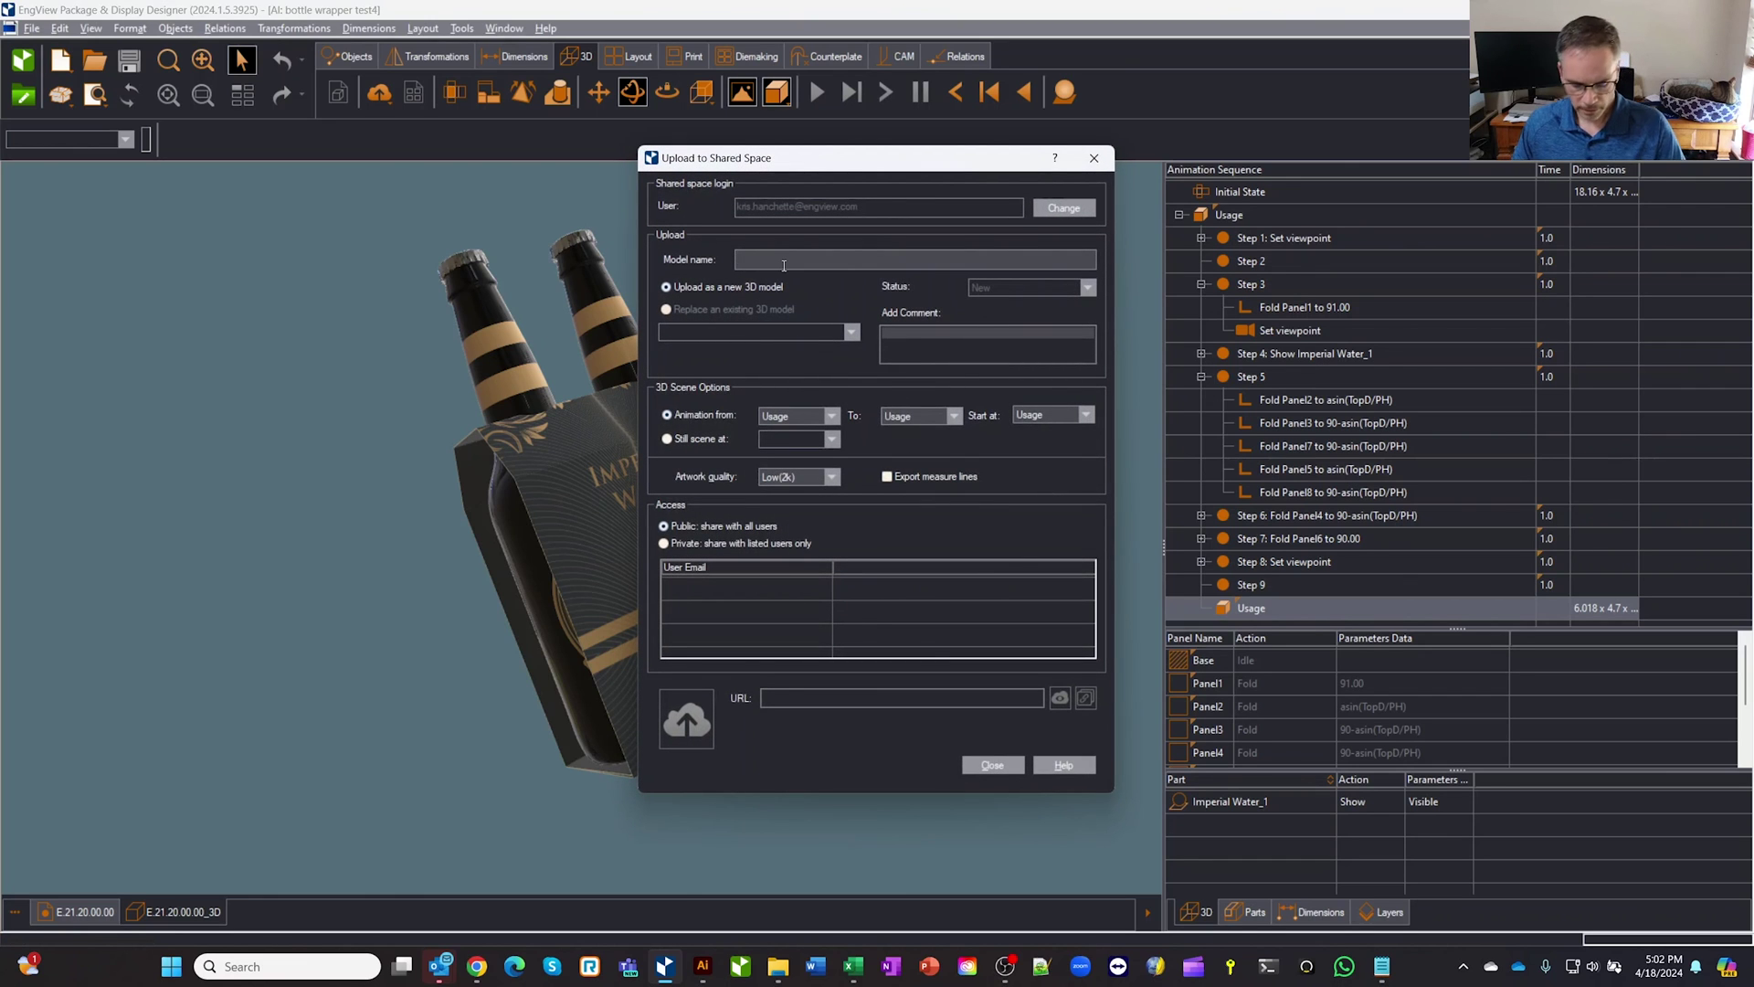
# - Upload the carton to Shared Space as a new 3D model named WATER
pyautogui.write('WATER')
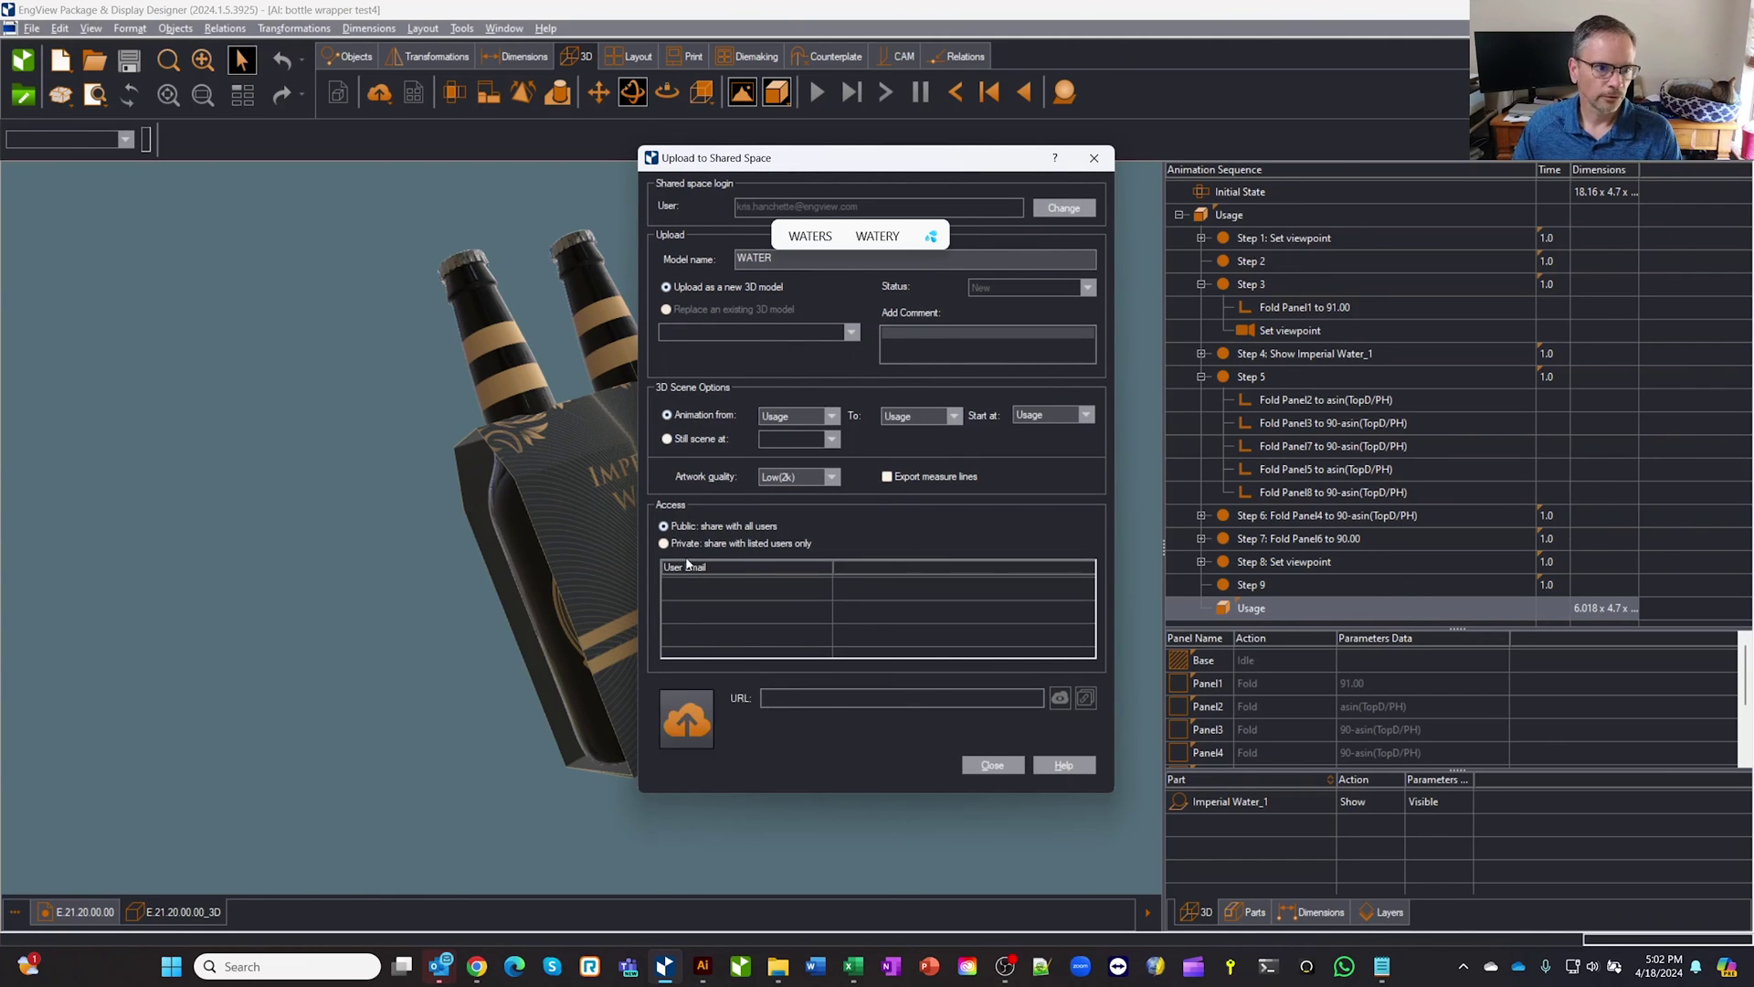
pyautogui.click(687, 719)
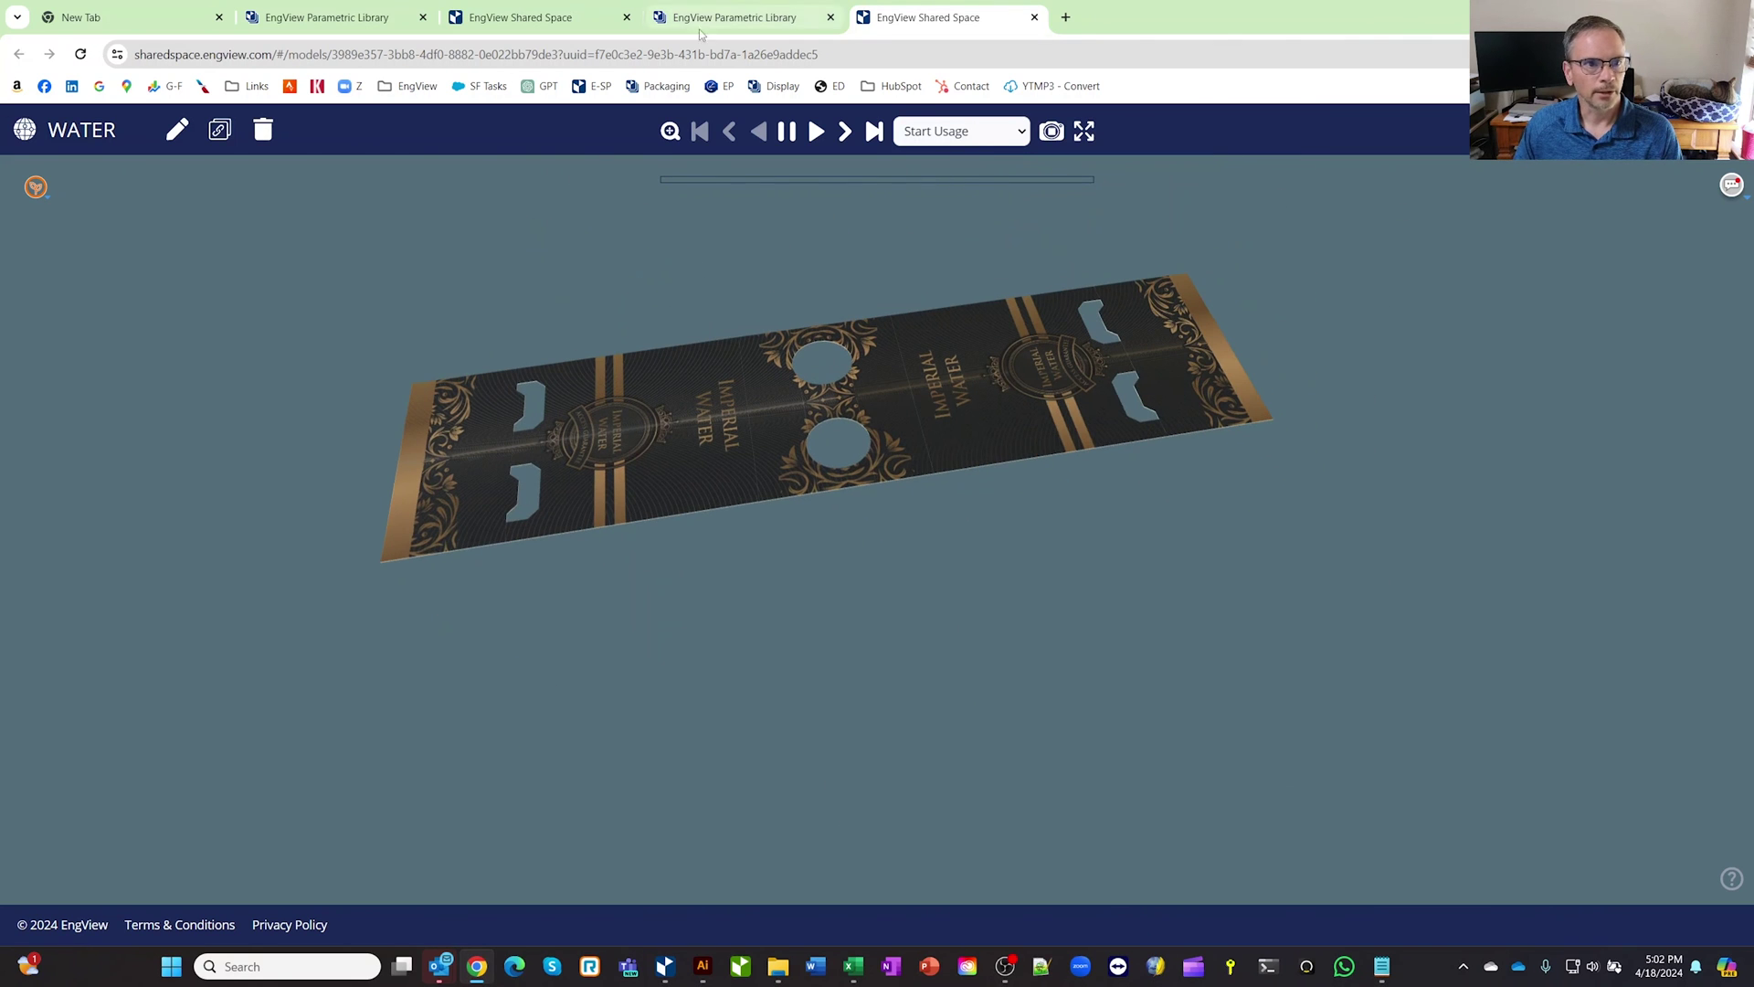
# - Play the WATER usage animation, orbiting to an oblique side view midway
pyautogui.click(816, 131)
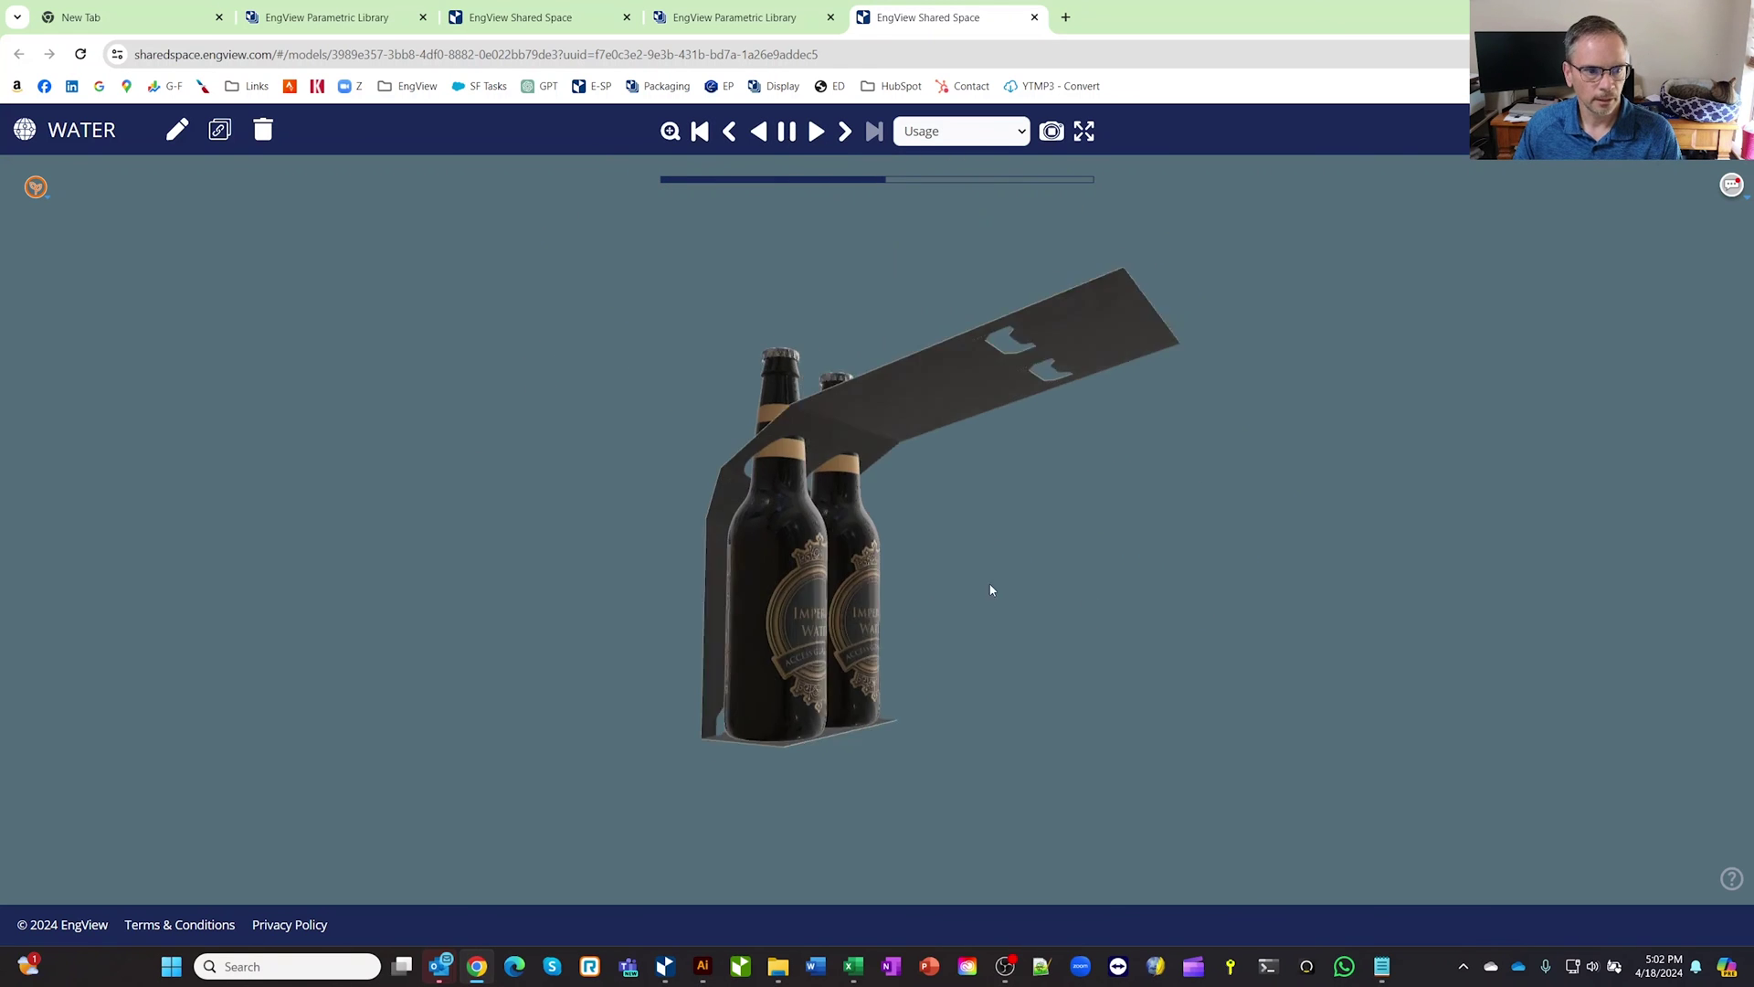
pyautogui.moveTo(859, 559); pyautogui.dragTo(1003, 597)
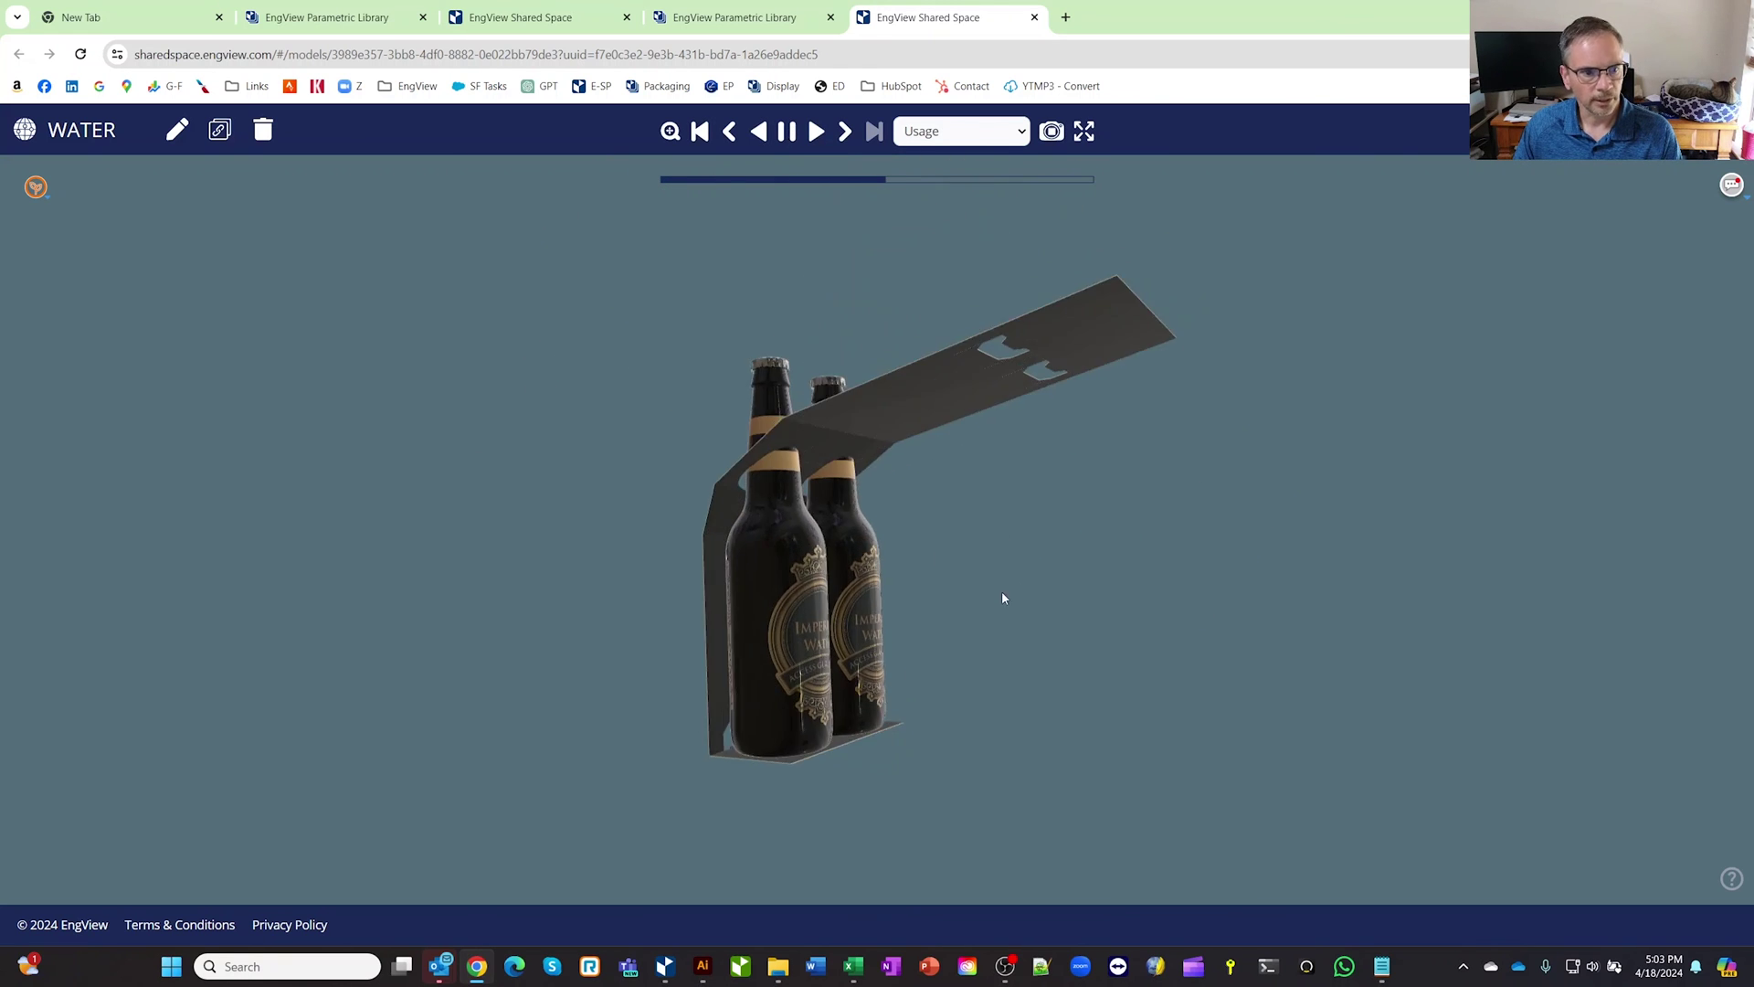
pyautogui.click(816, 134)
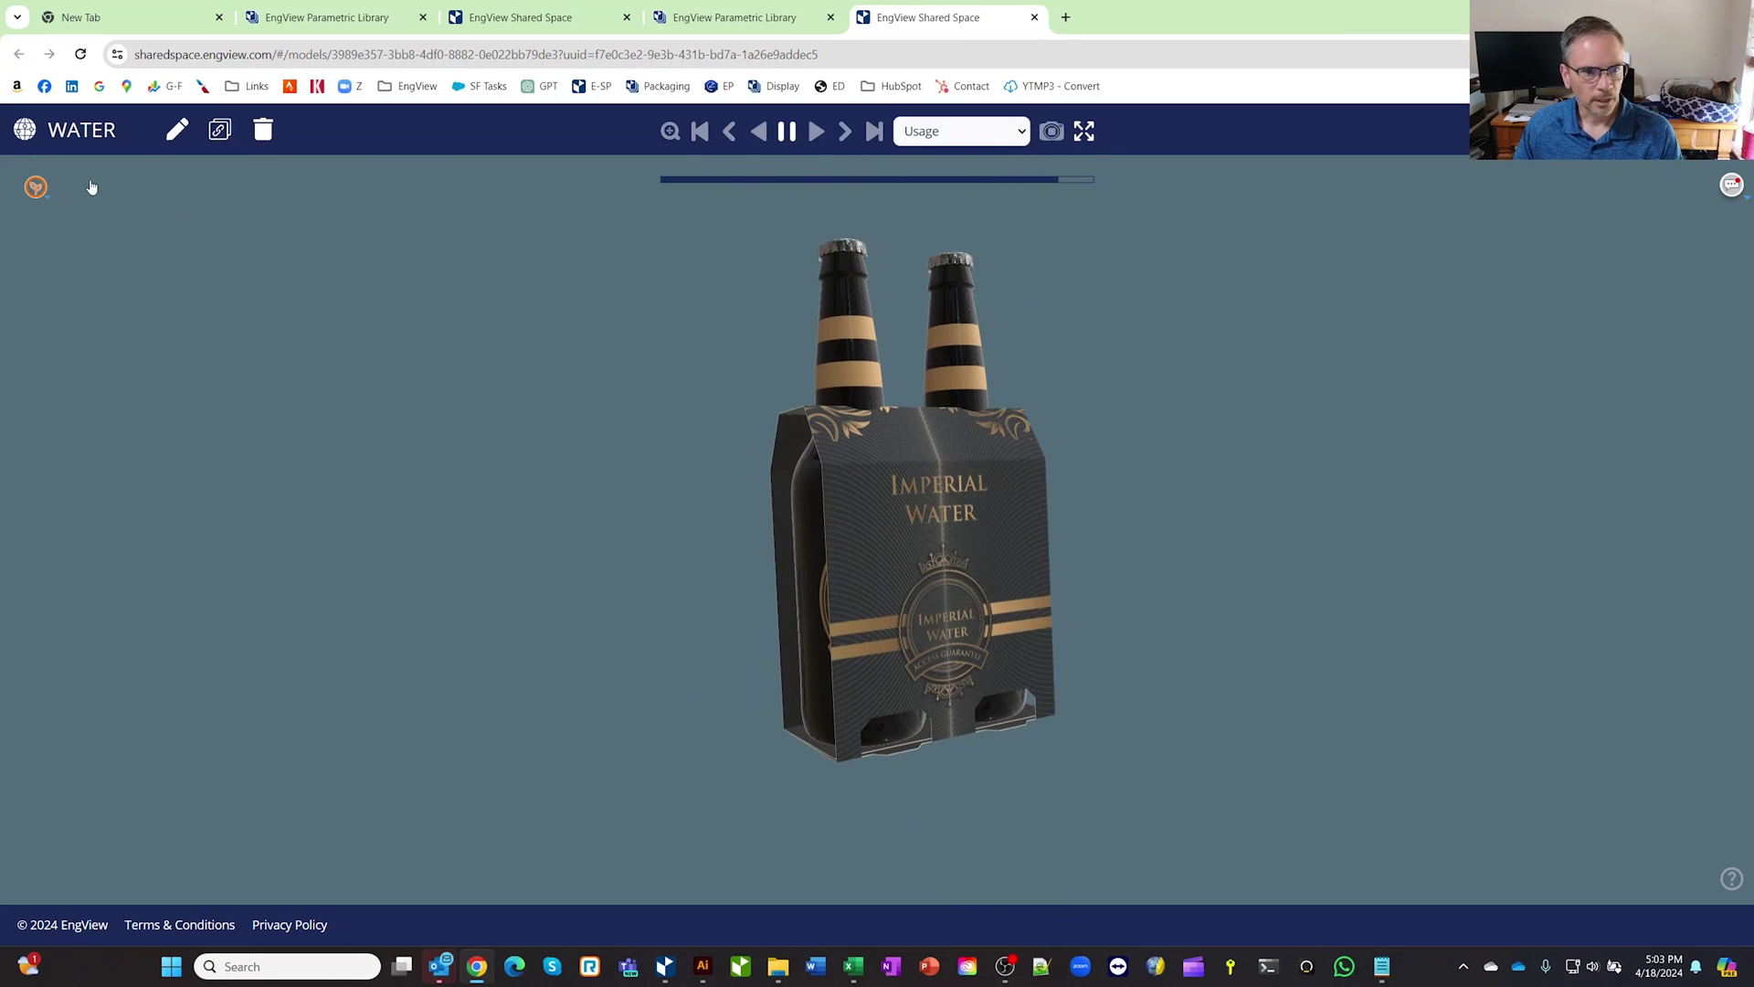
# - Check the model's status choices, keeping New, then open and close the comments panel
pyautogui.click(29, 183)
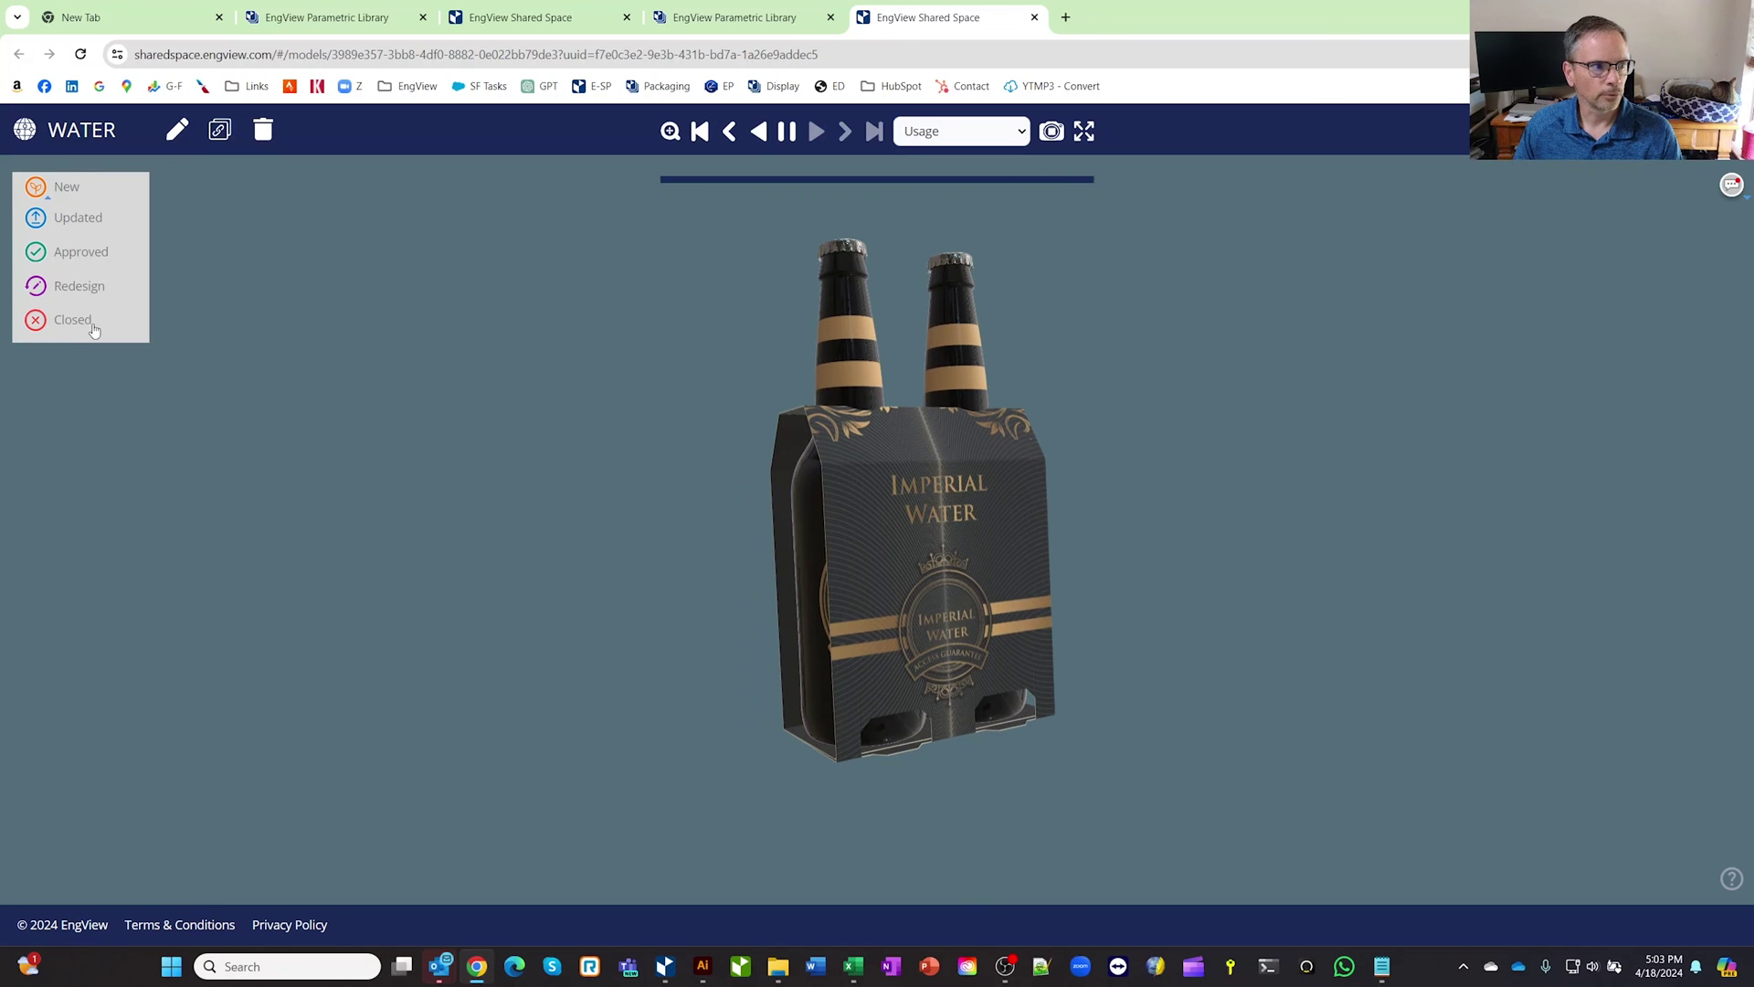
pyautogui.click(245, 356)
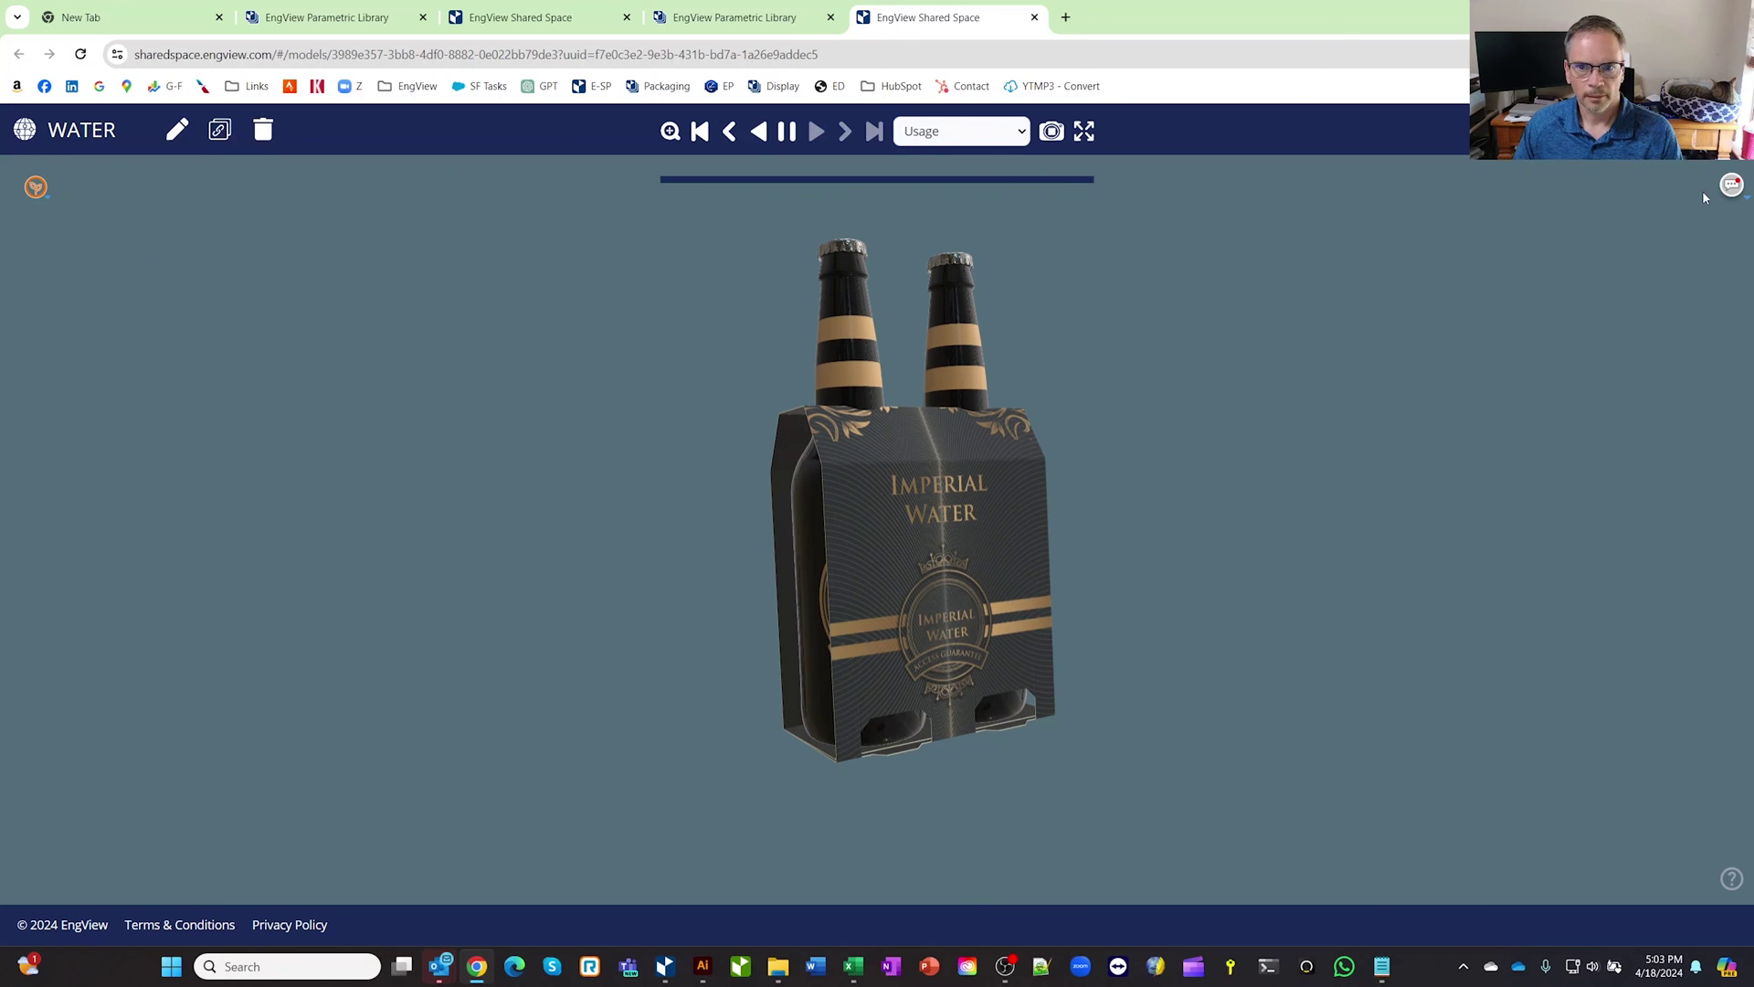
pyautogui.click(1729, 185)
pyautogui.click(1208, 610)
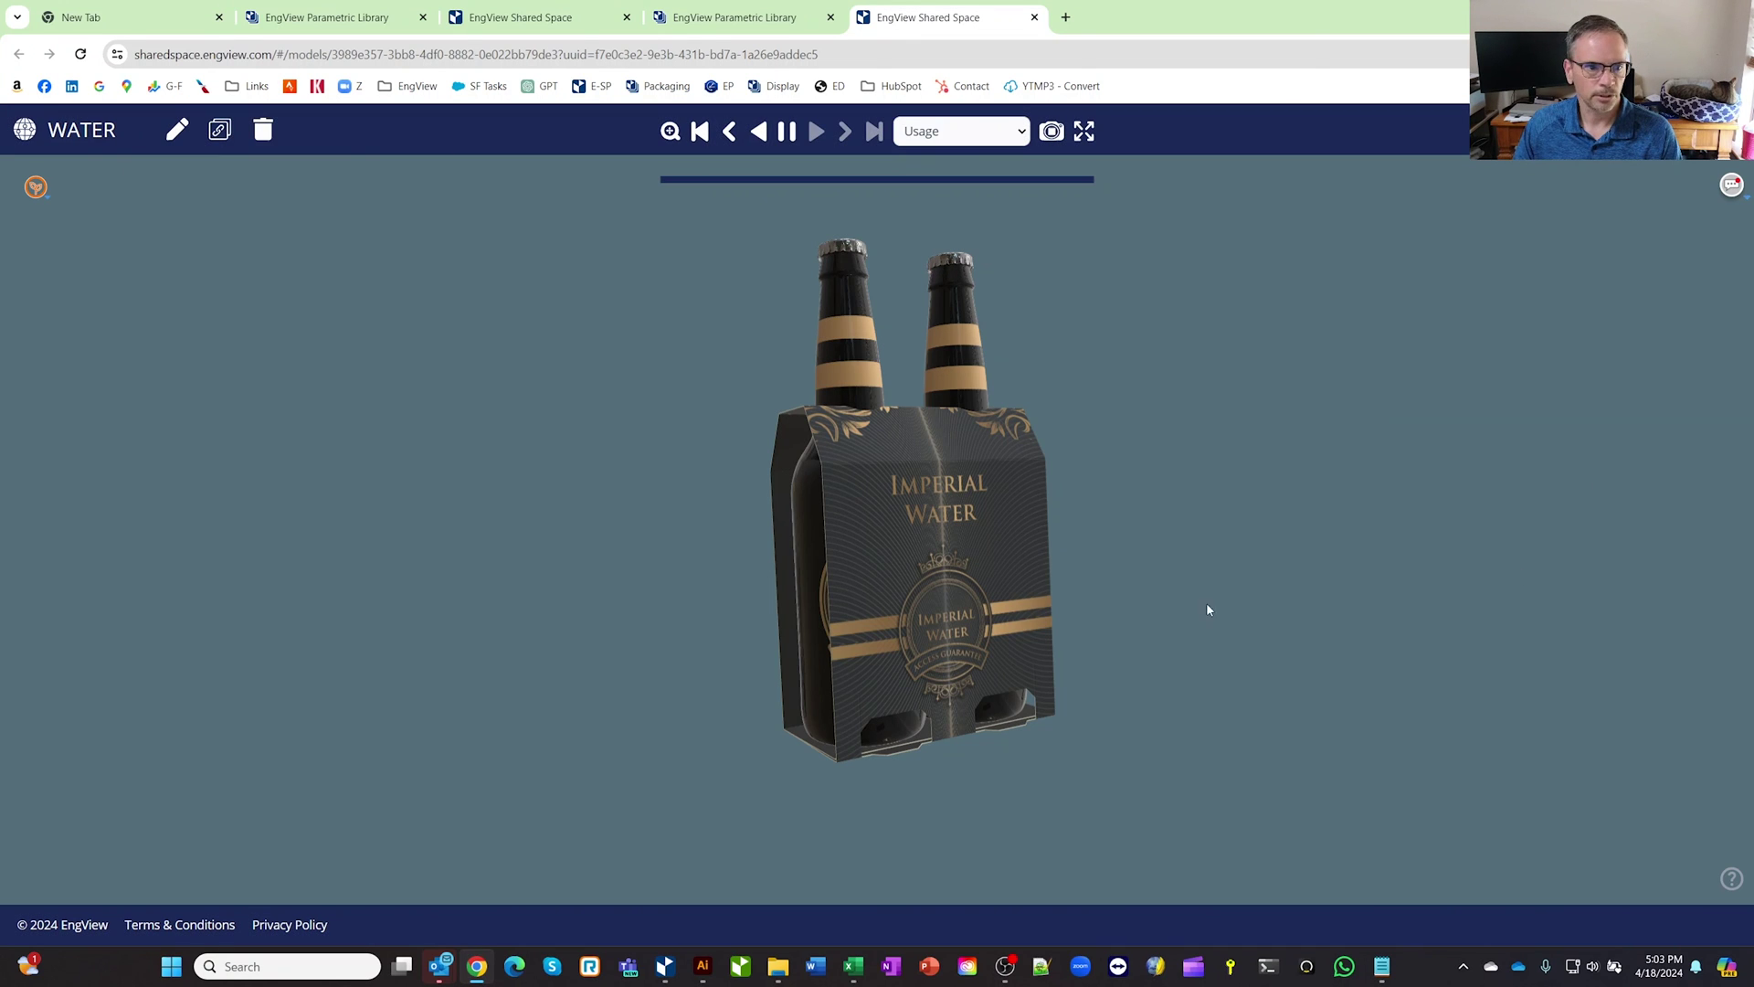
# - Open the share dialog with the WATER model's 3D Model URL and QR code
pyautogui.click(219, 130)
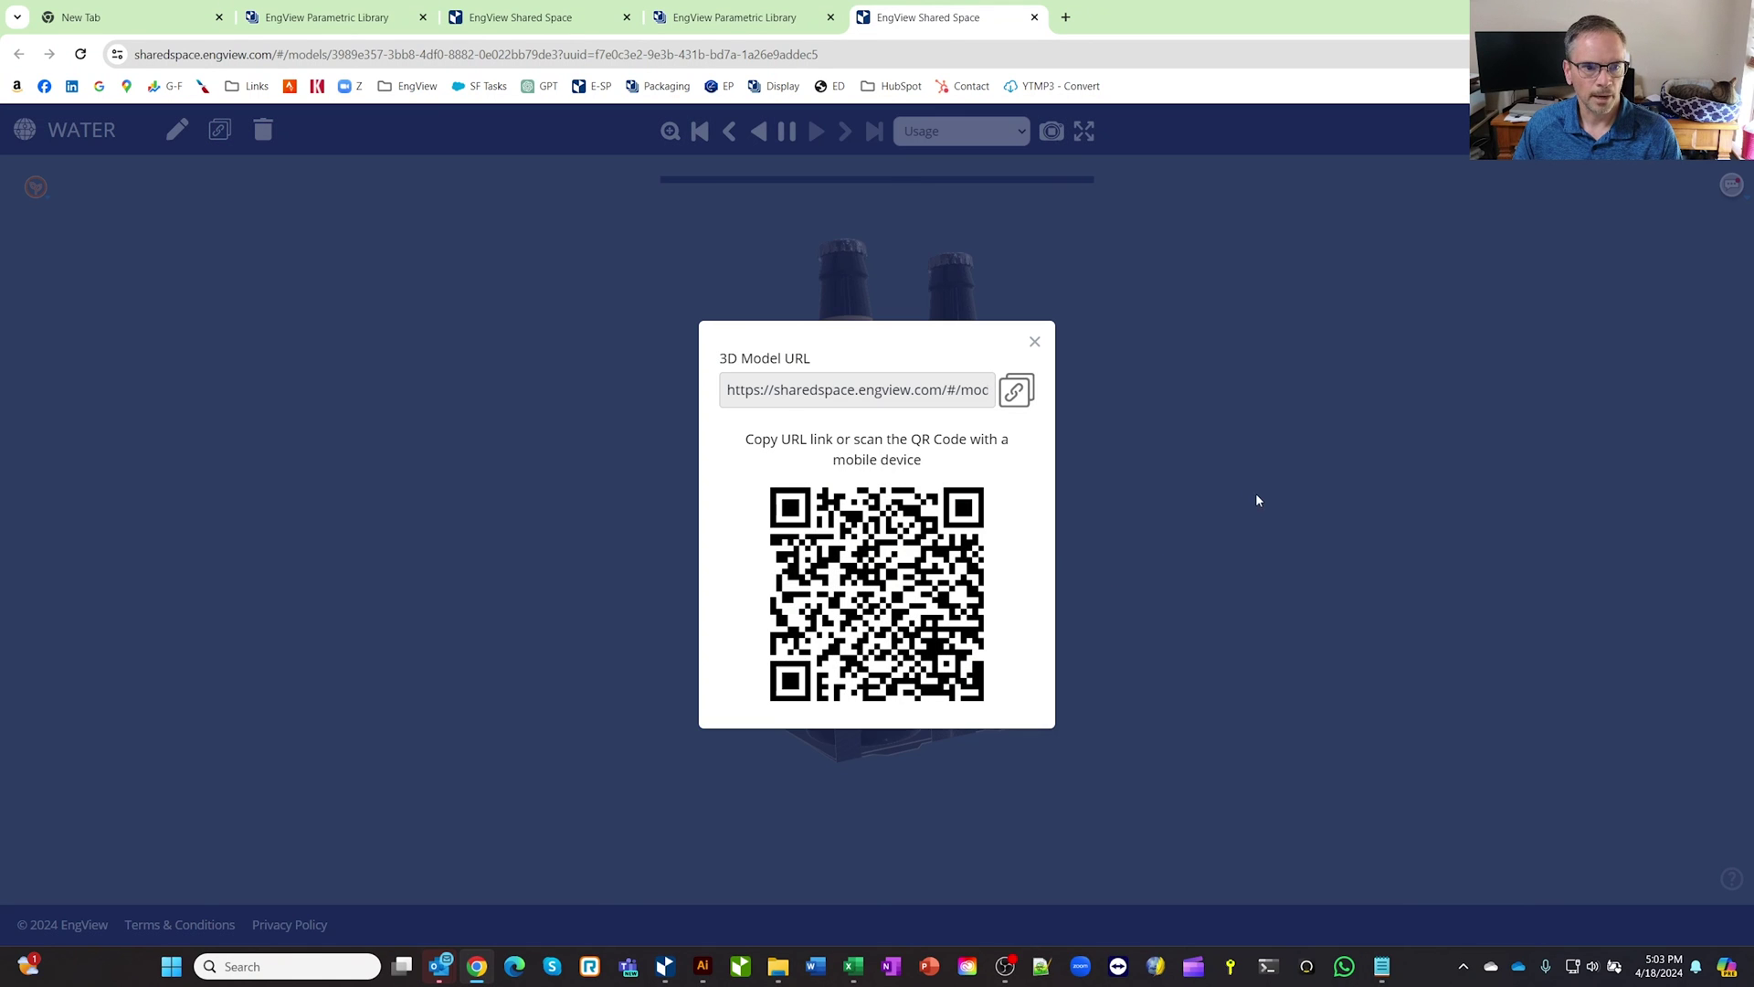